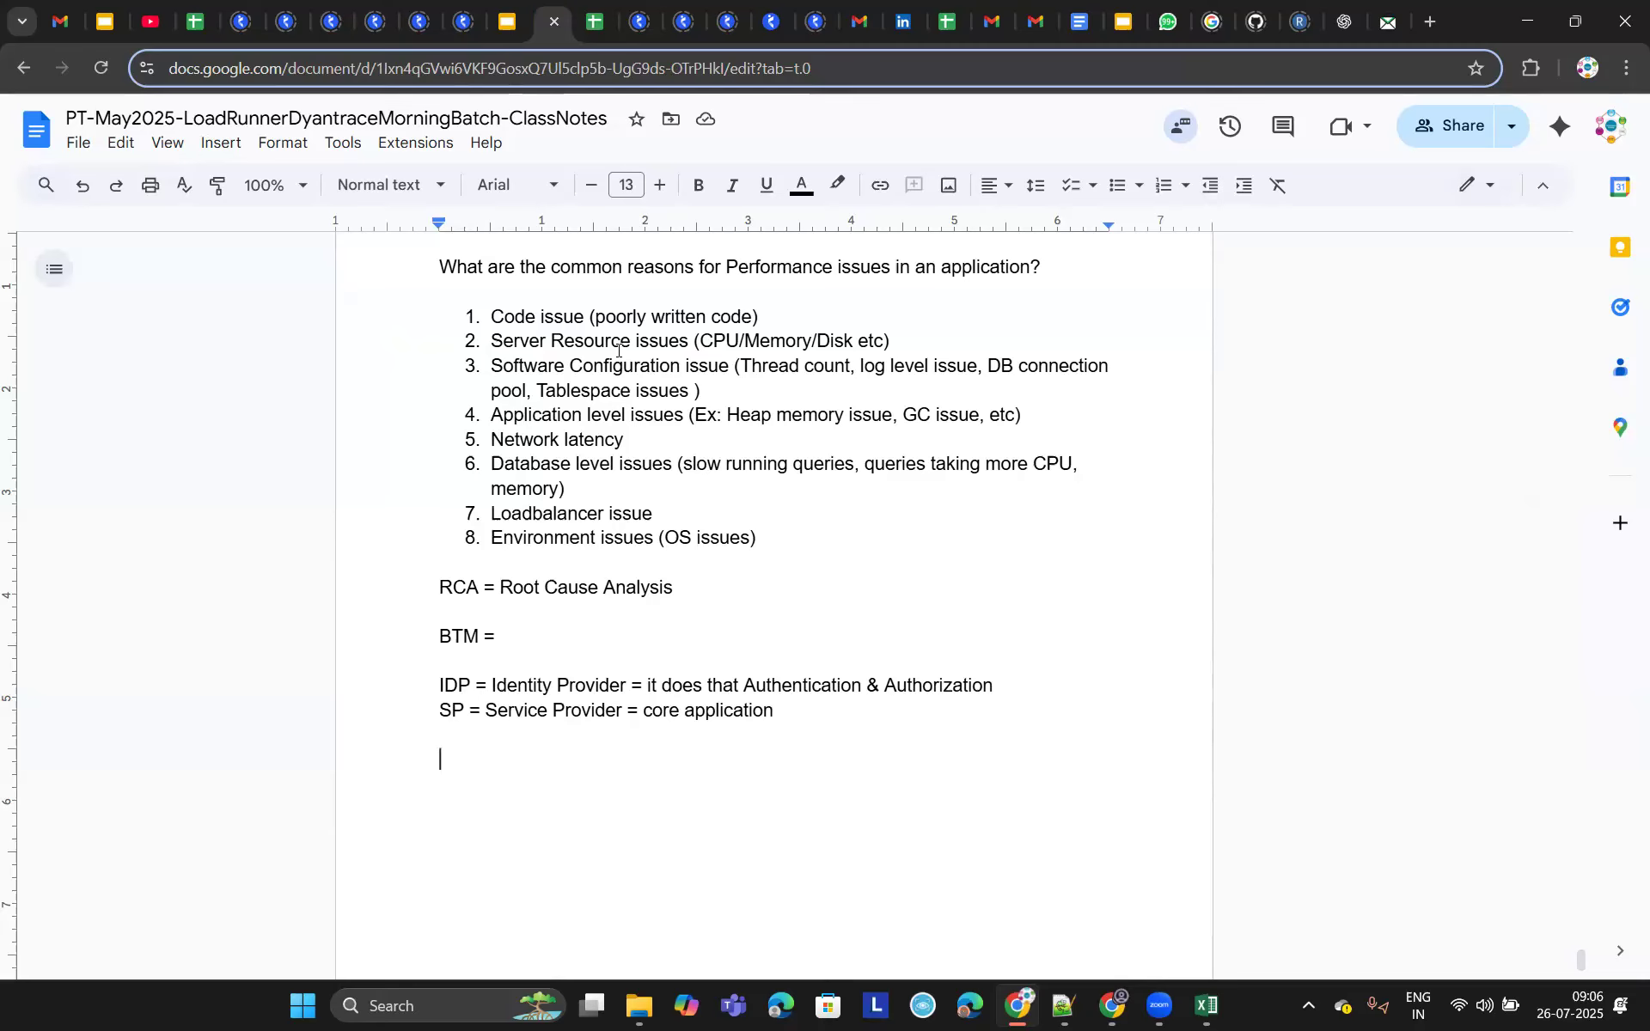
- Type the line 'Payments - Bank of America - BA Continuum' below the SP definition
type("Payment")
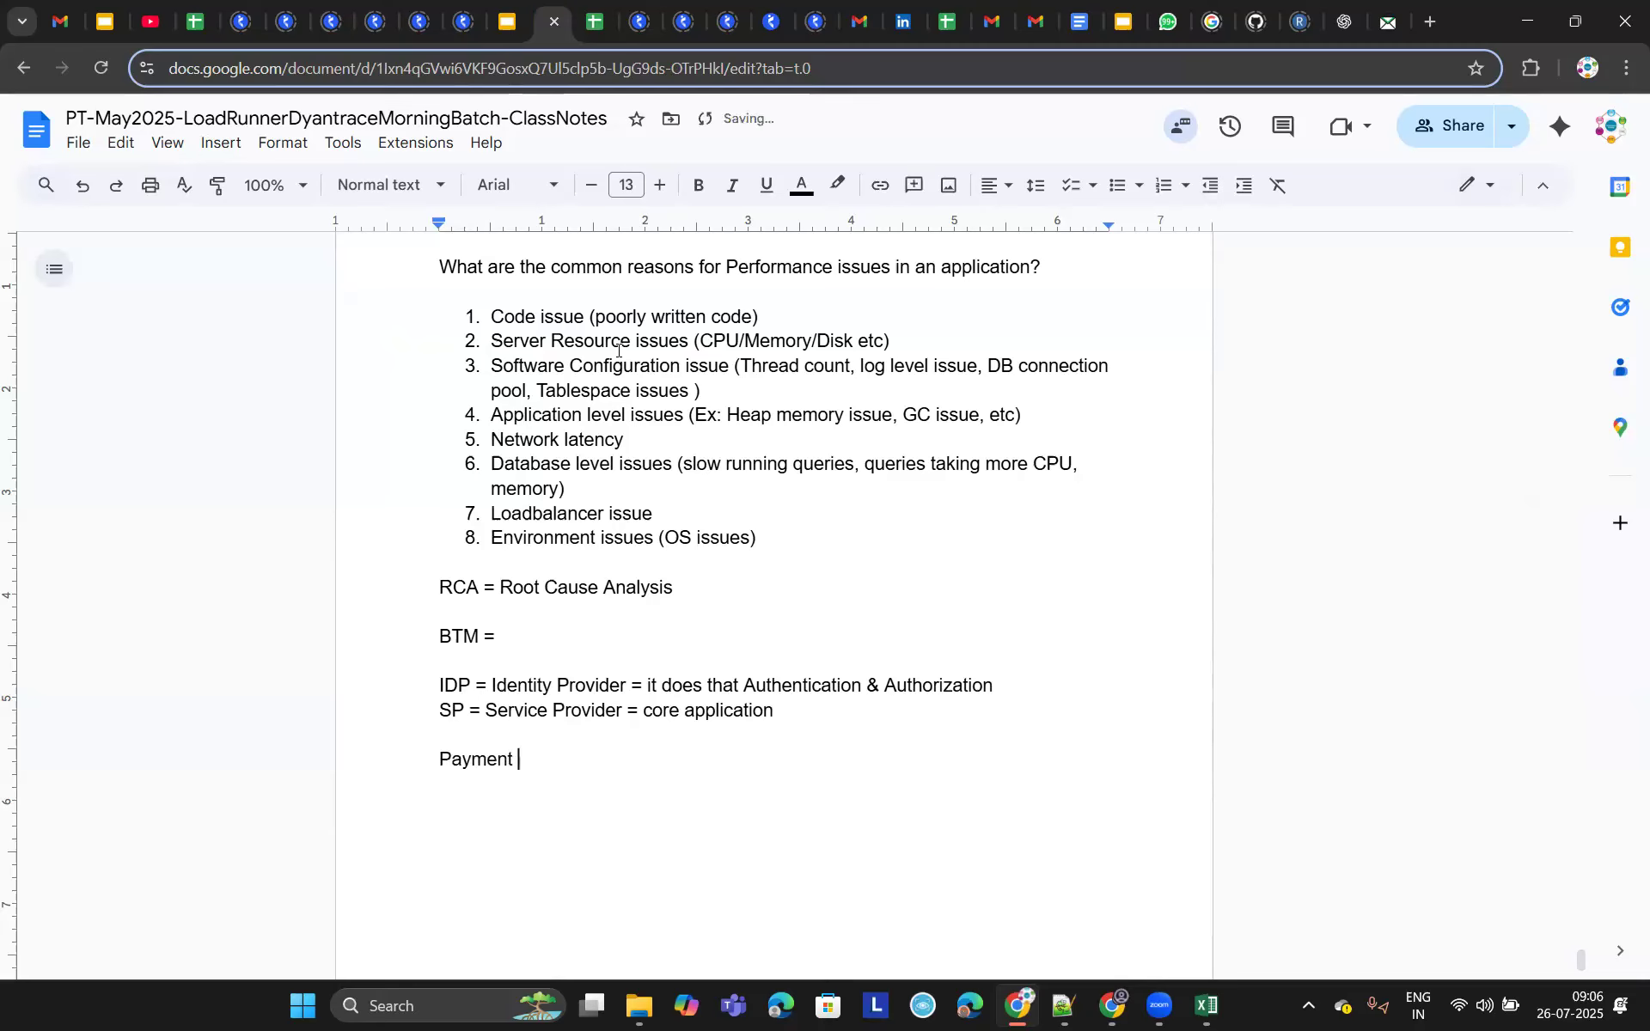
type("s - bank")
key("BackSpace")
key("BackSpace")
key("BackSpace")
key("BackSpace")
key("BackSpace")
type("Bank of America -")
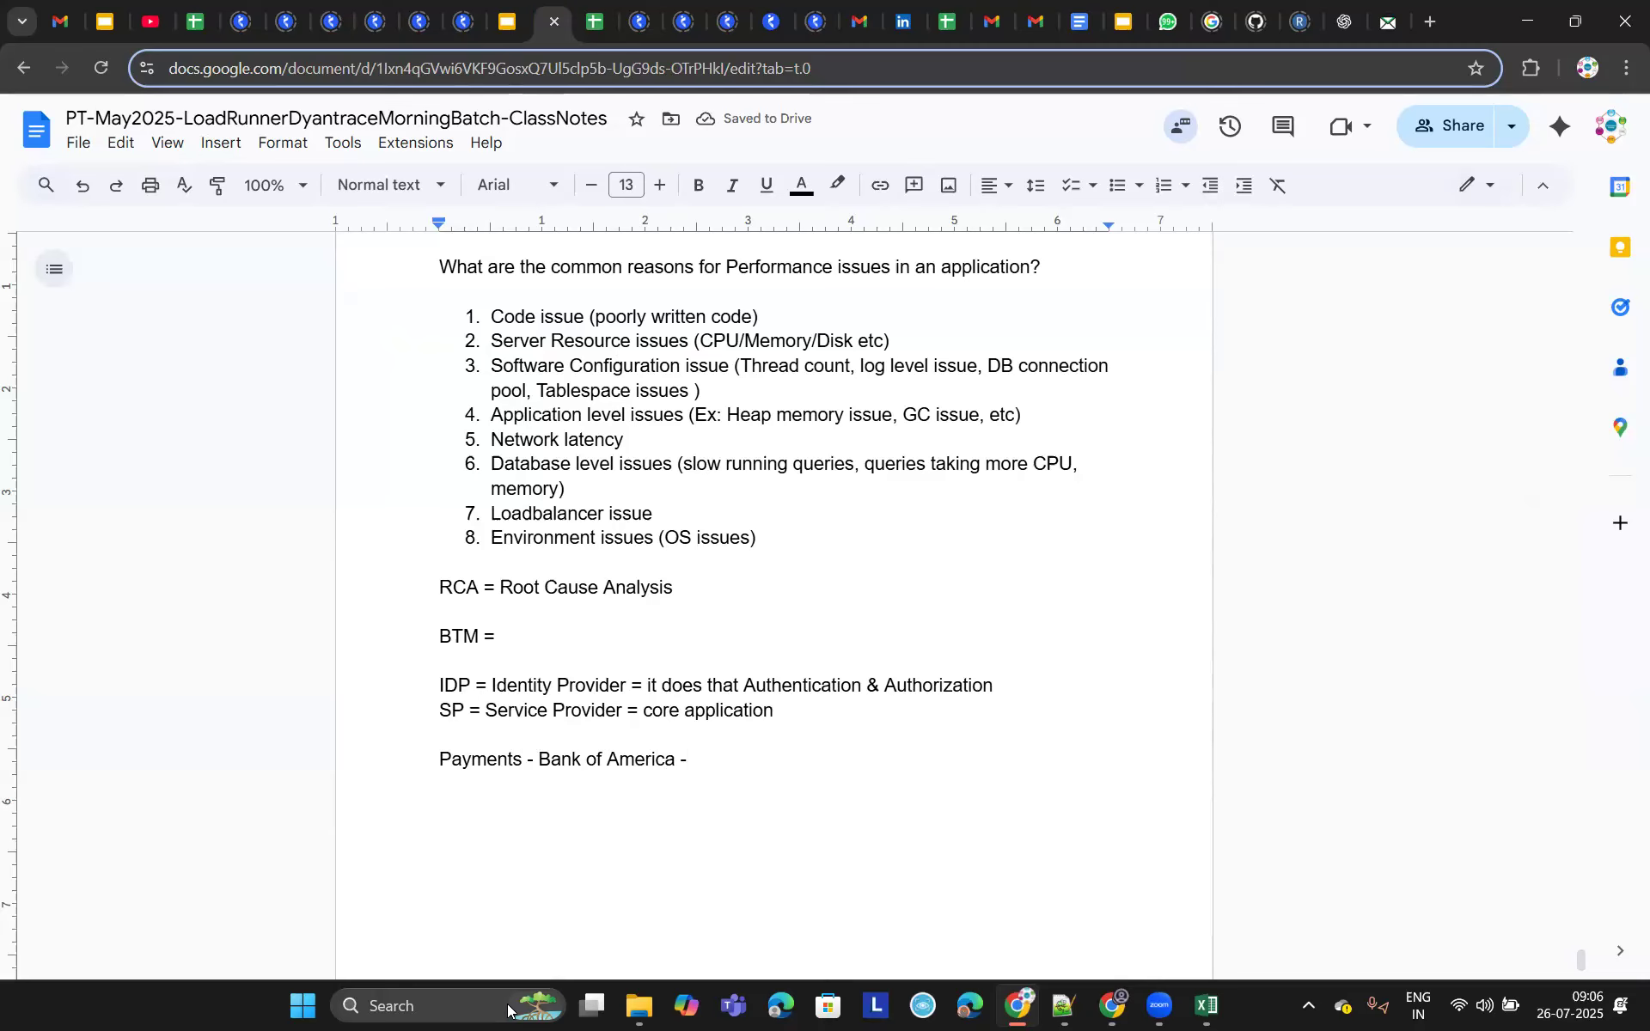
type("BA Con")
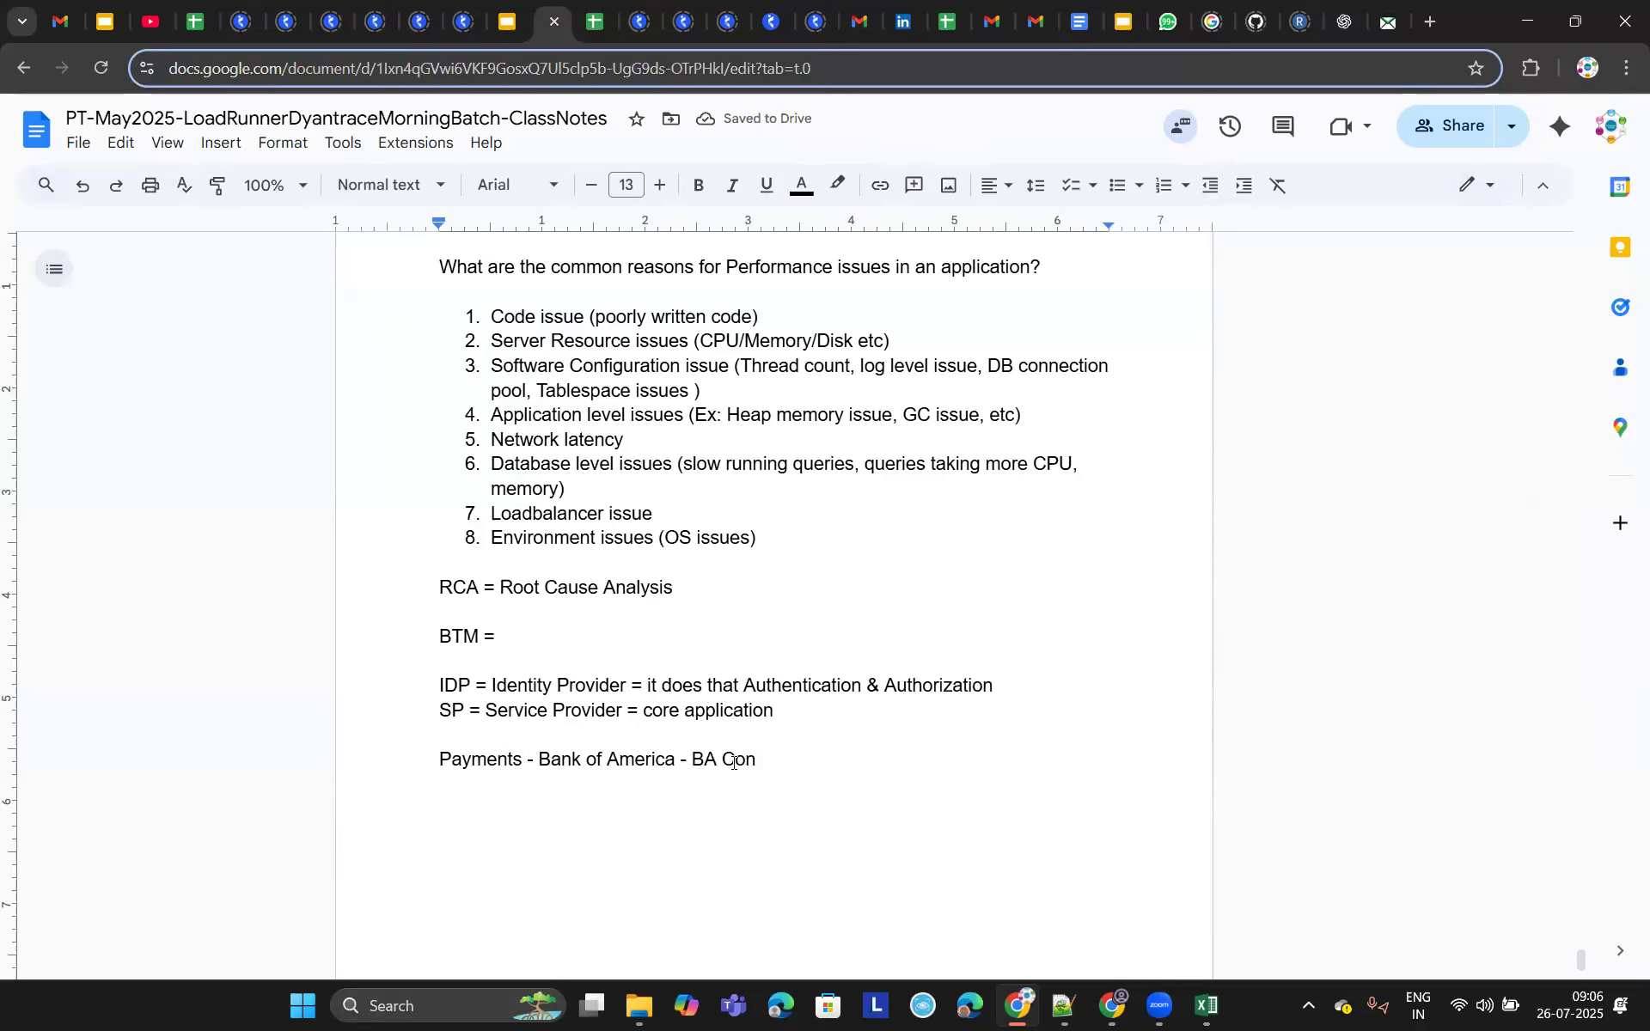
type("tinumm")
key("BackSpace")
type("um")
- Accept the spell-check correction to 'Continuum' and start a new line
left_click(802, 759)
left_click(761, 730)
key("Return")
- Add the lines '80 PT scripts' and 'Web protocol + Java VUser protocol' under Payments
key("Return")
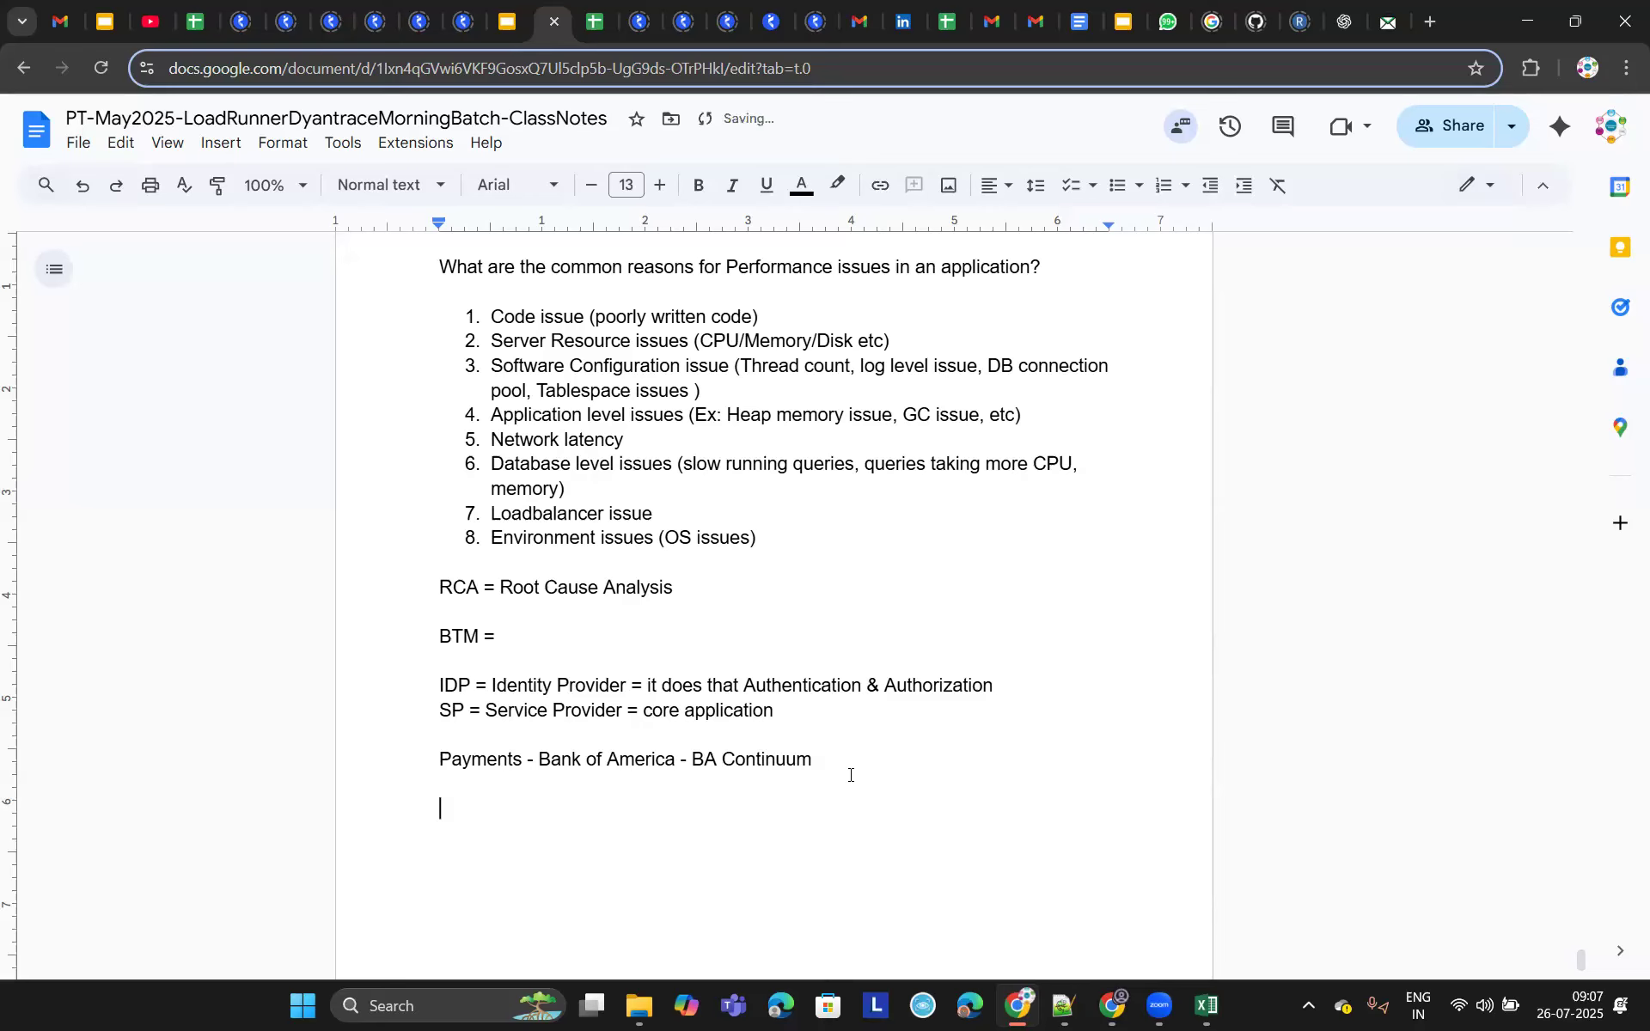
type("80 PT scripts")
key("Return")
type("Web pr")
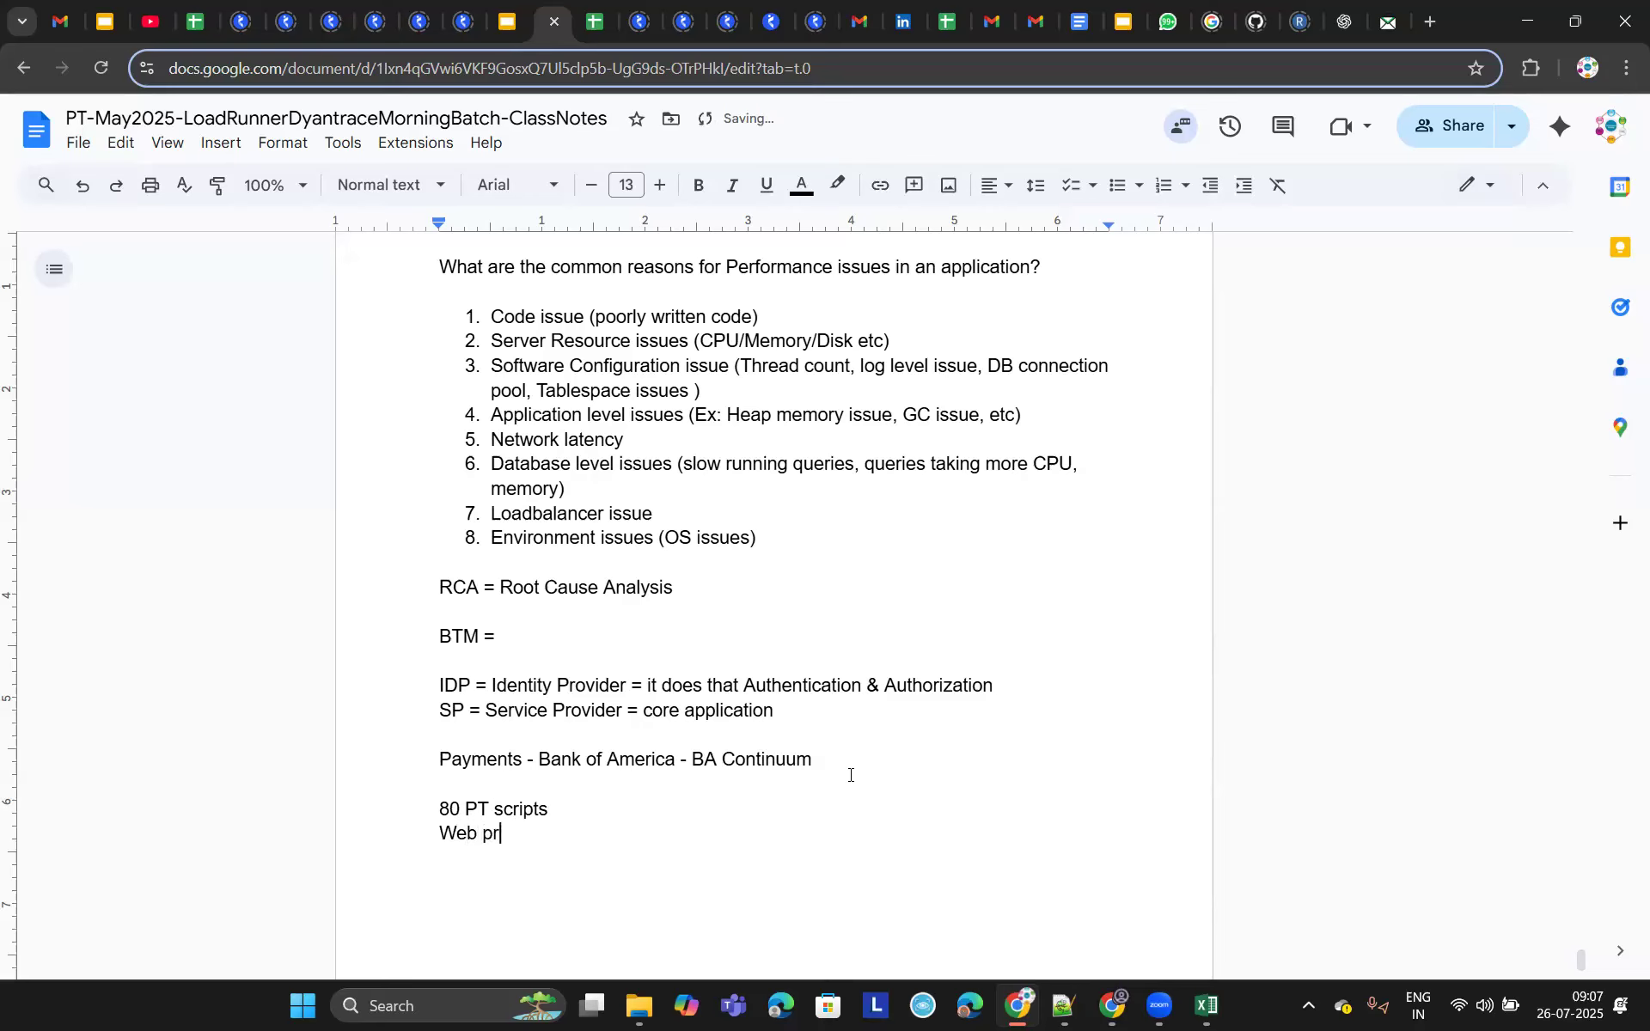
type("ofocol + Java VUser protocol")
key("Return")
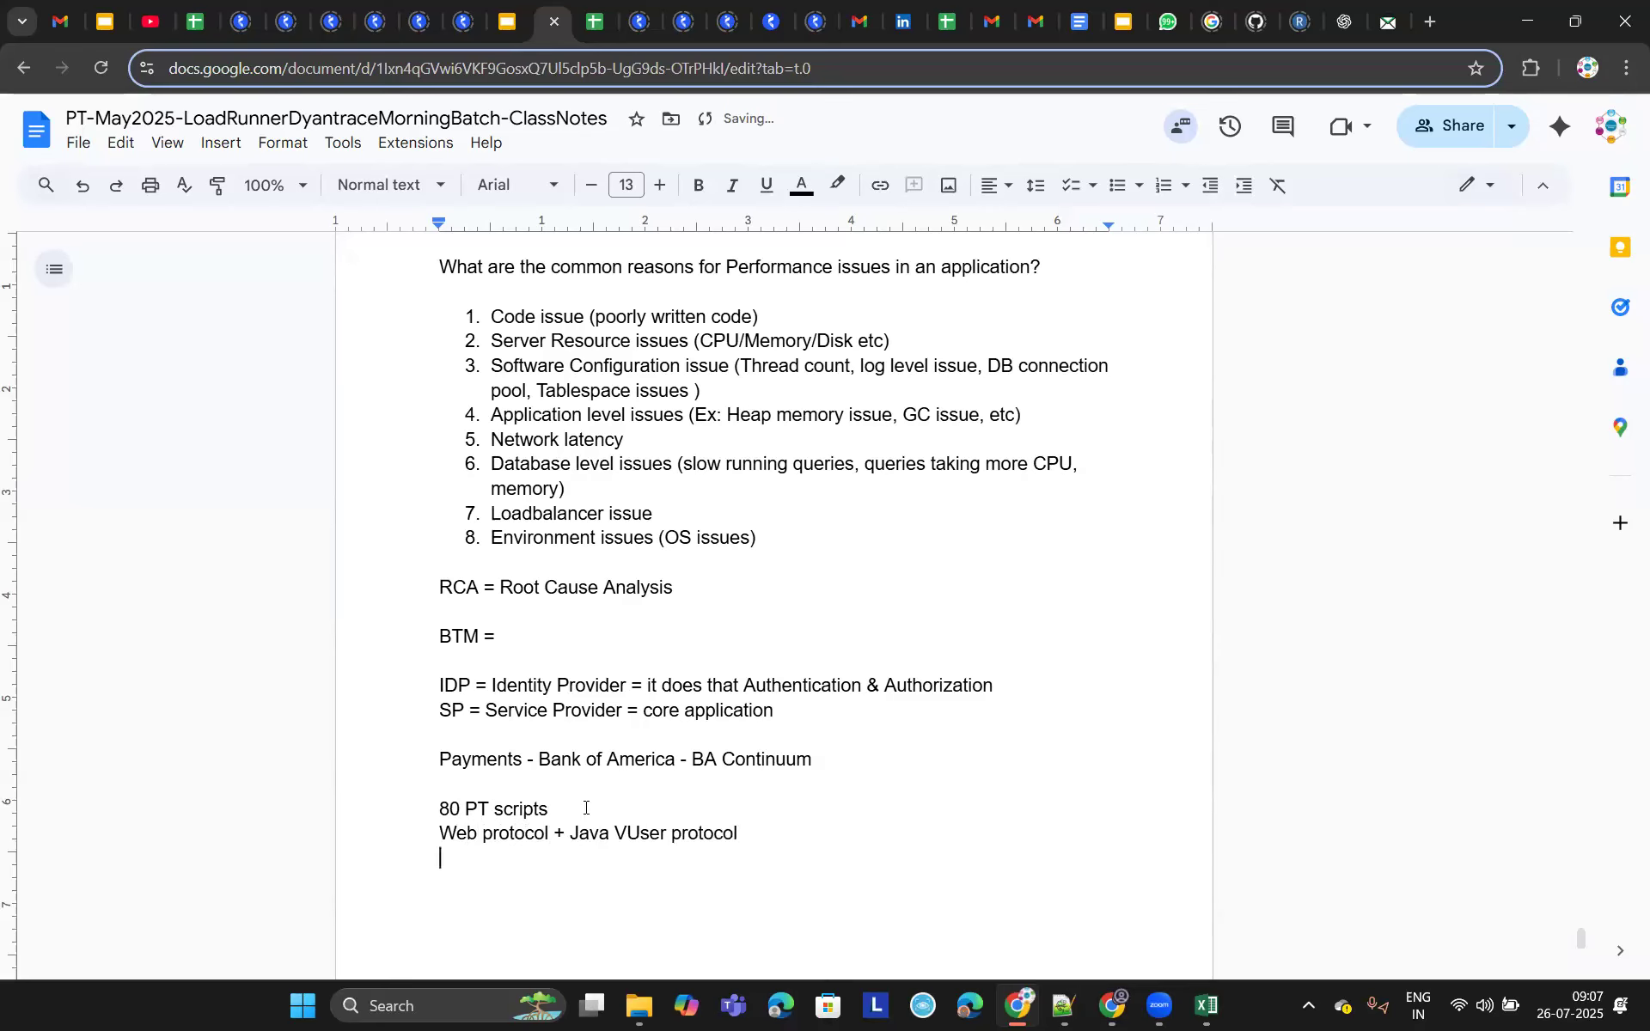
double_click(533, 827)
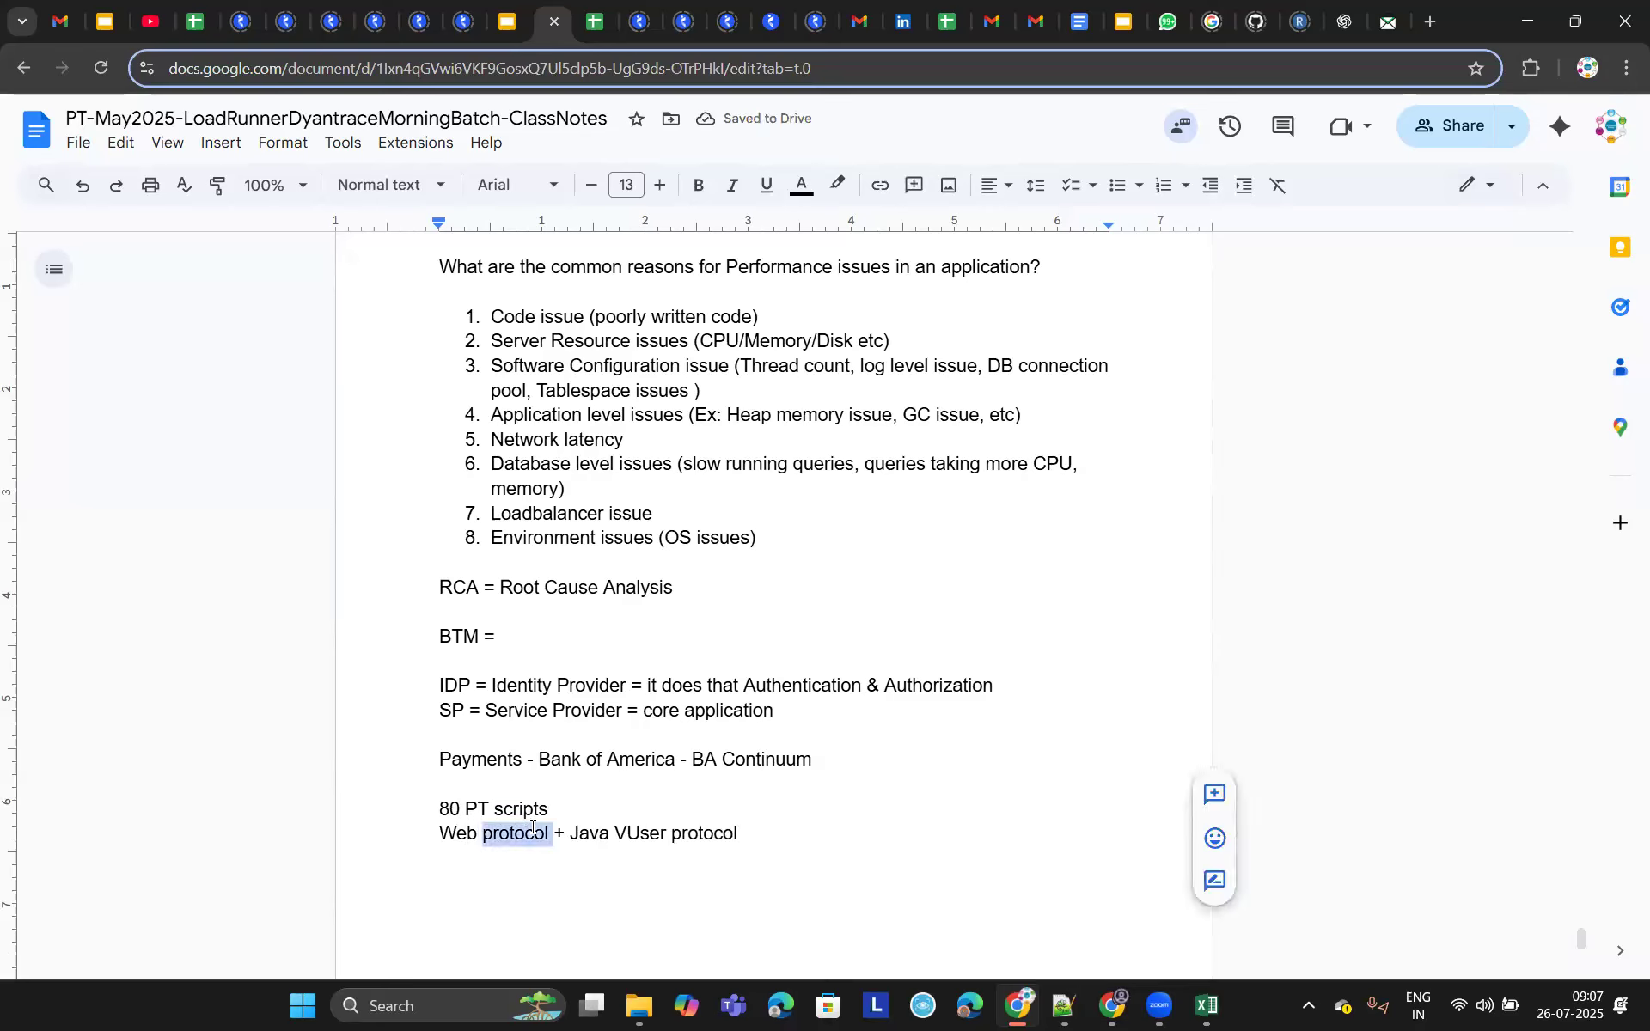
left_click(568, 834)
left_click_drag(594, 838, 740, 834)
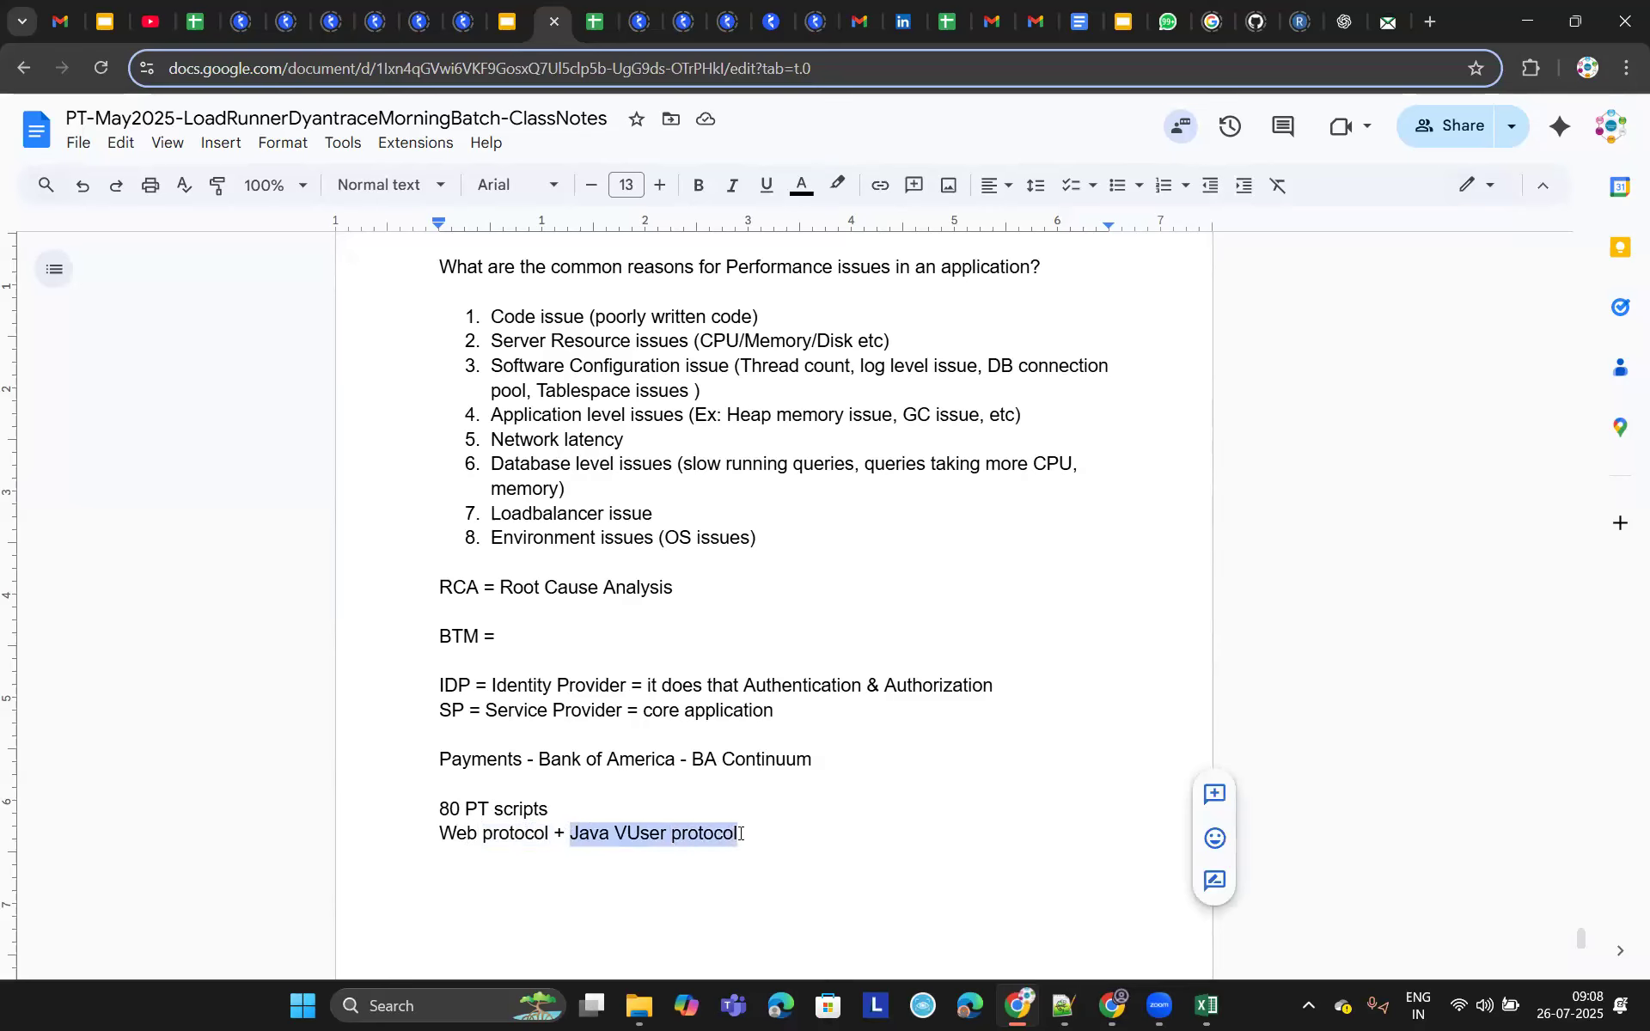
triple_click(660, 759)
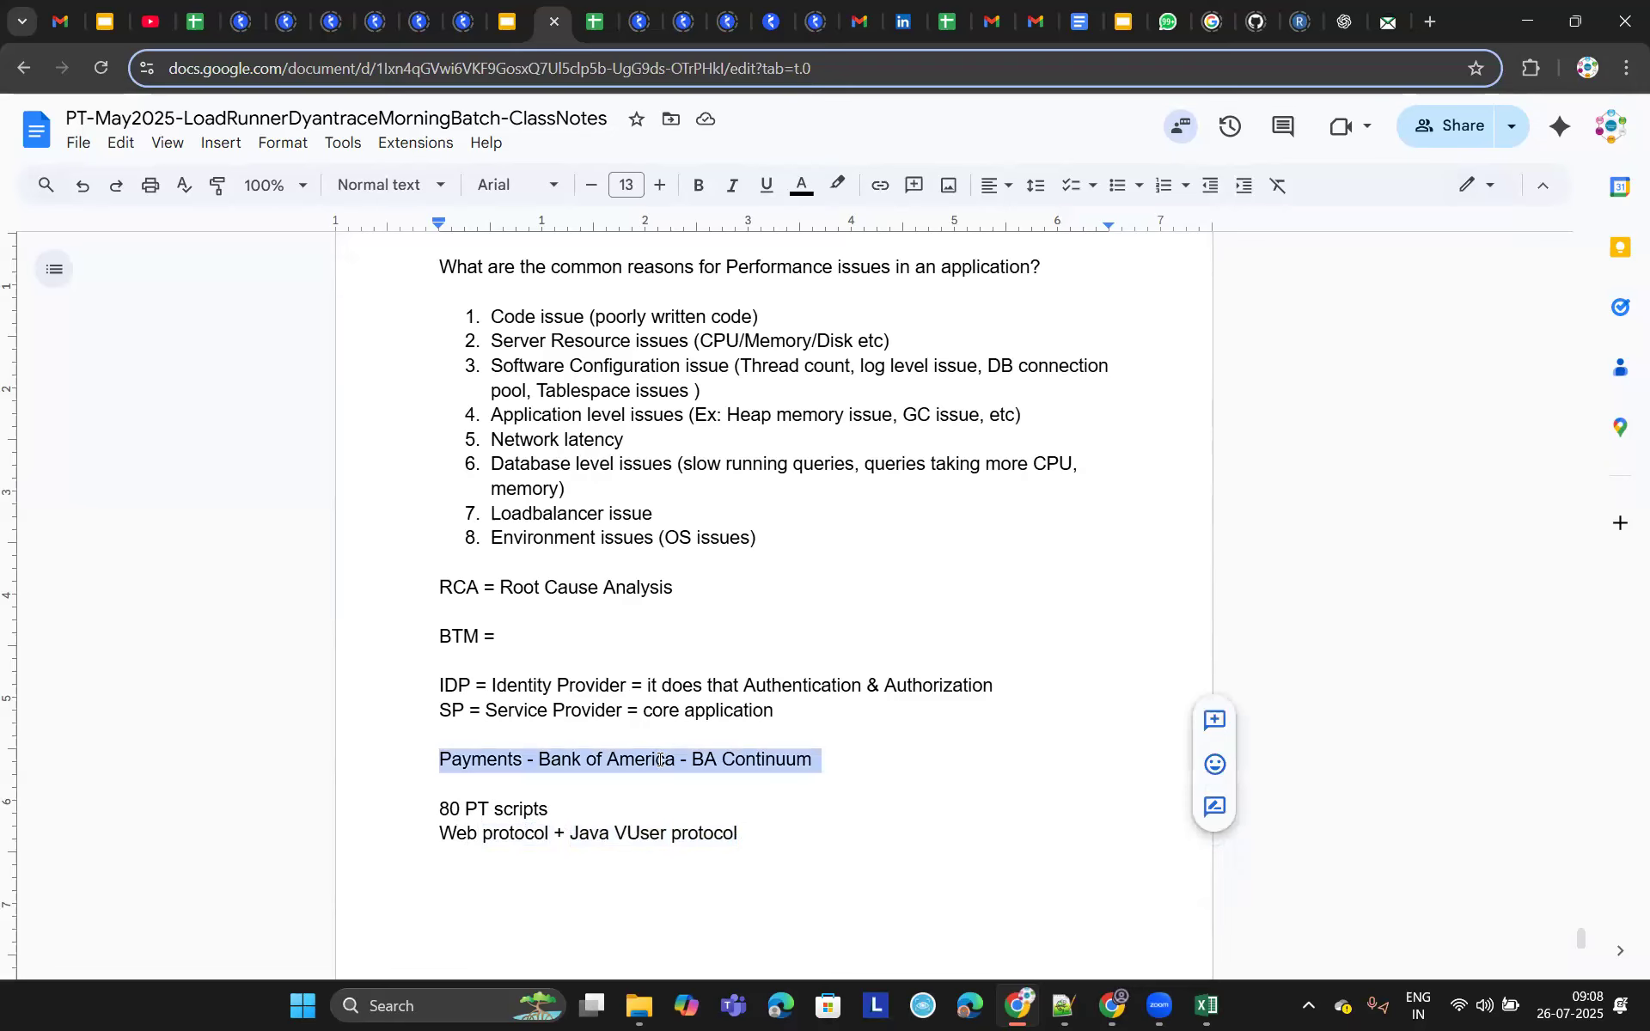
double_click(649, 763)
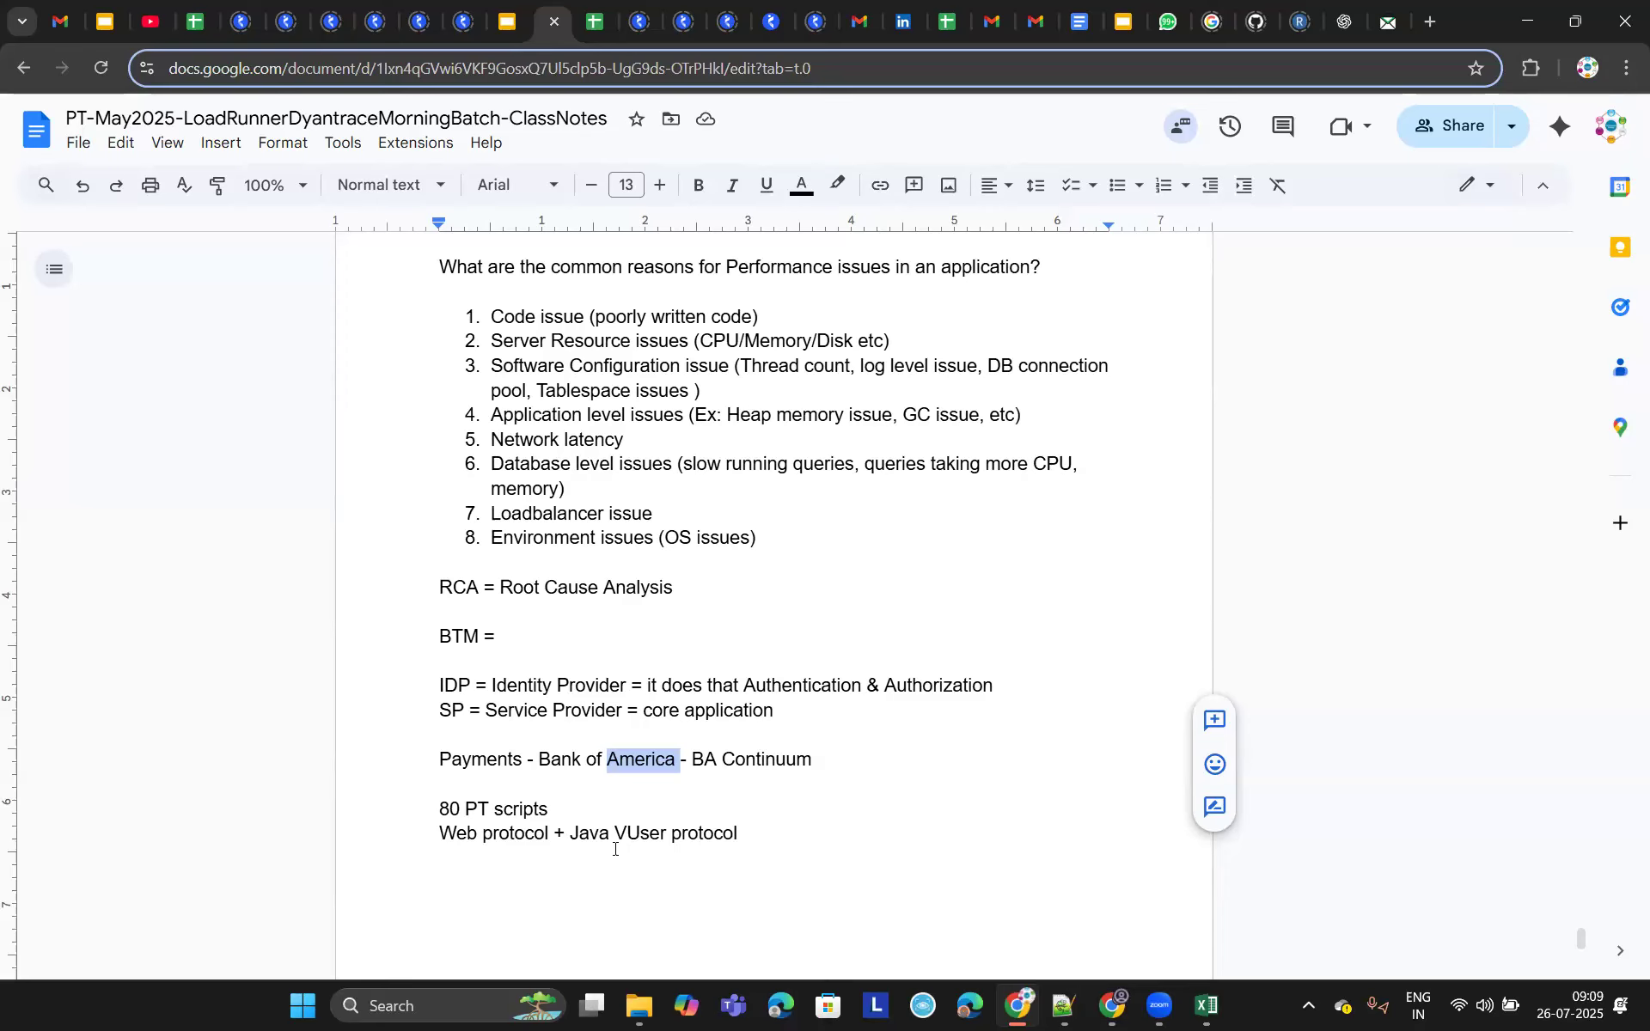
left_click(725, 832)
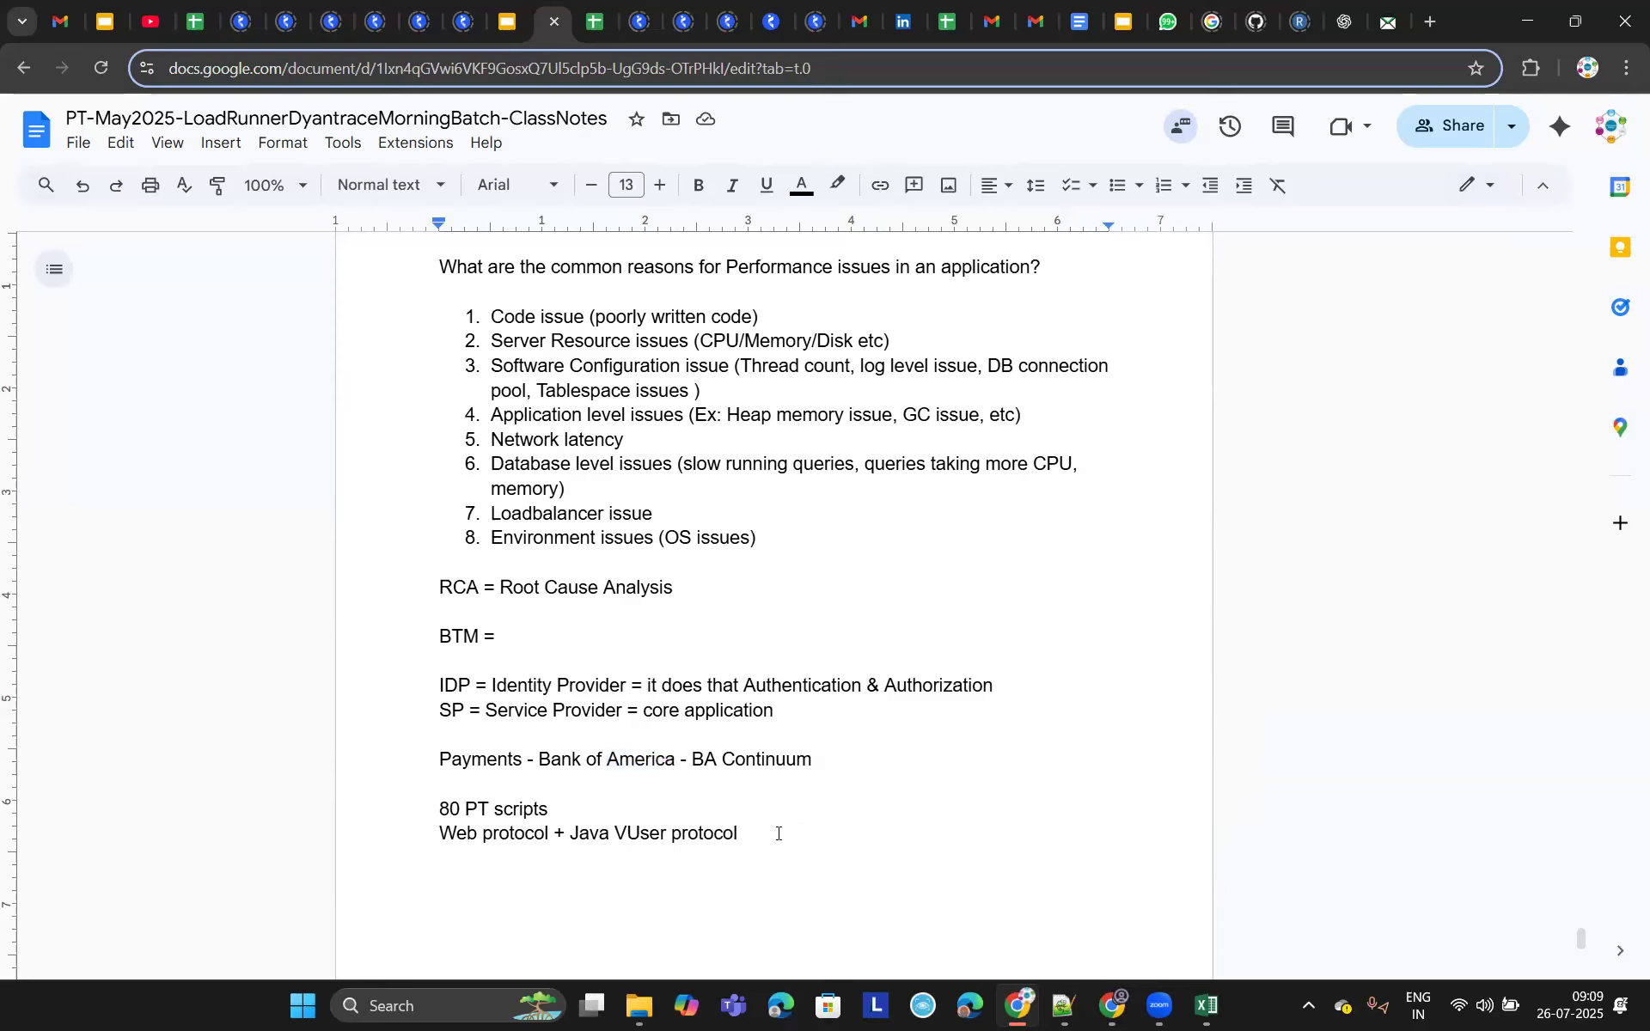
left_click_drag(768, 832, 572, 832)
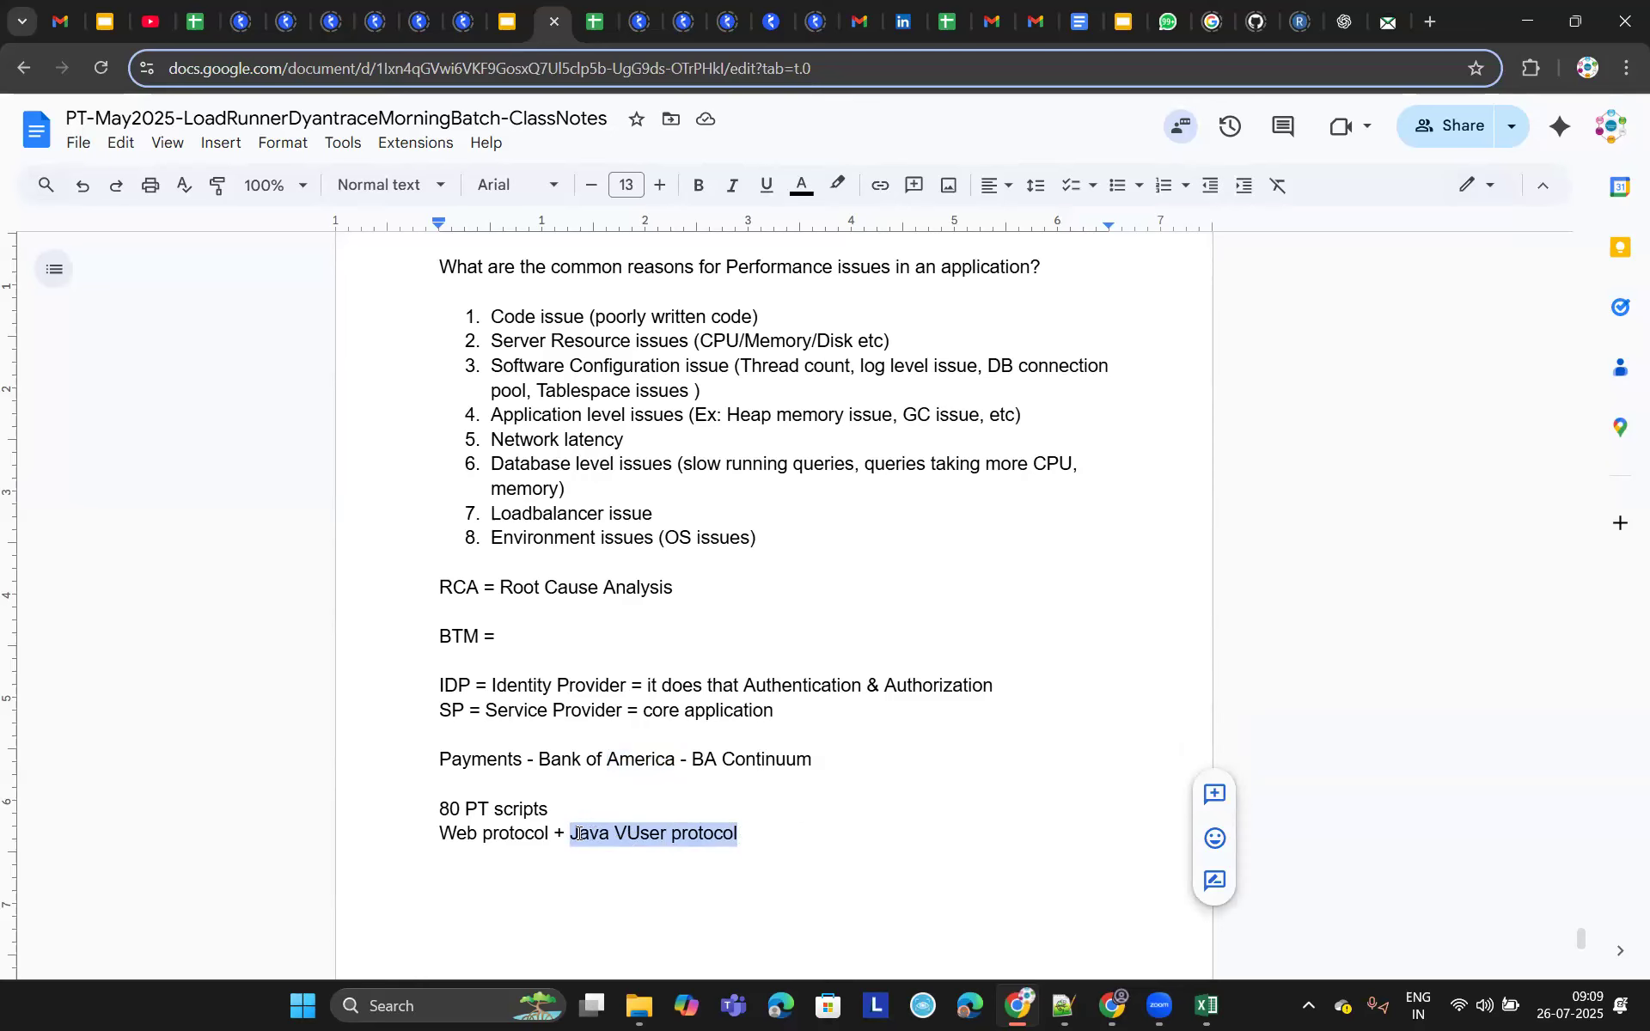
left_click(578, 833)
key("End")
key("ctrl+shift+Left")
key("ctrl+shift+Left")
key("ctrl+shift+Left")
left_click(794, 831)
key("Return")
key("Return")
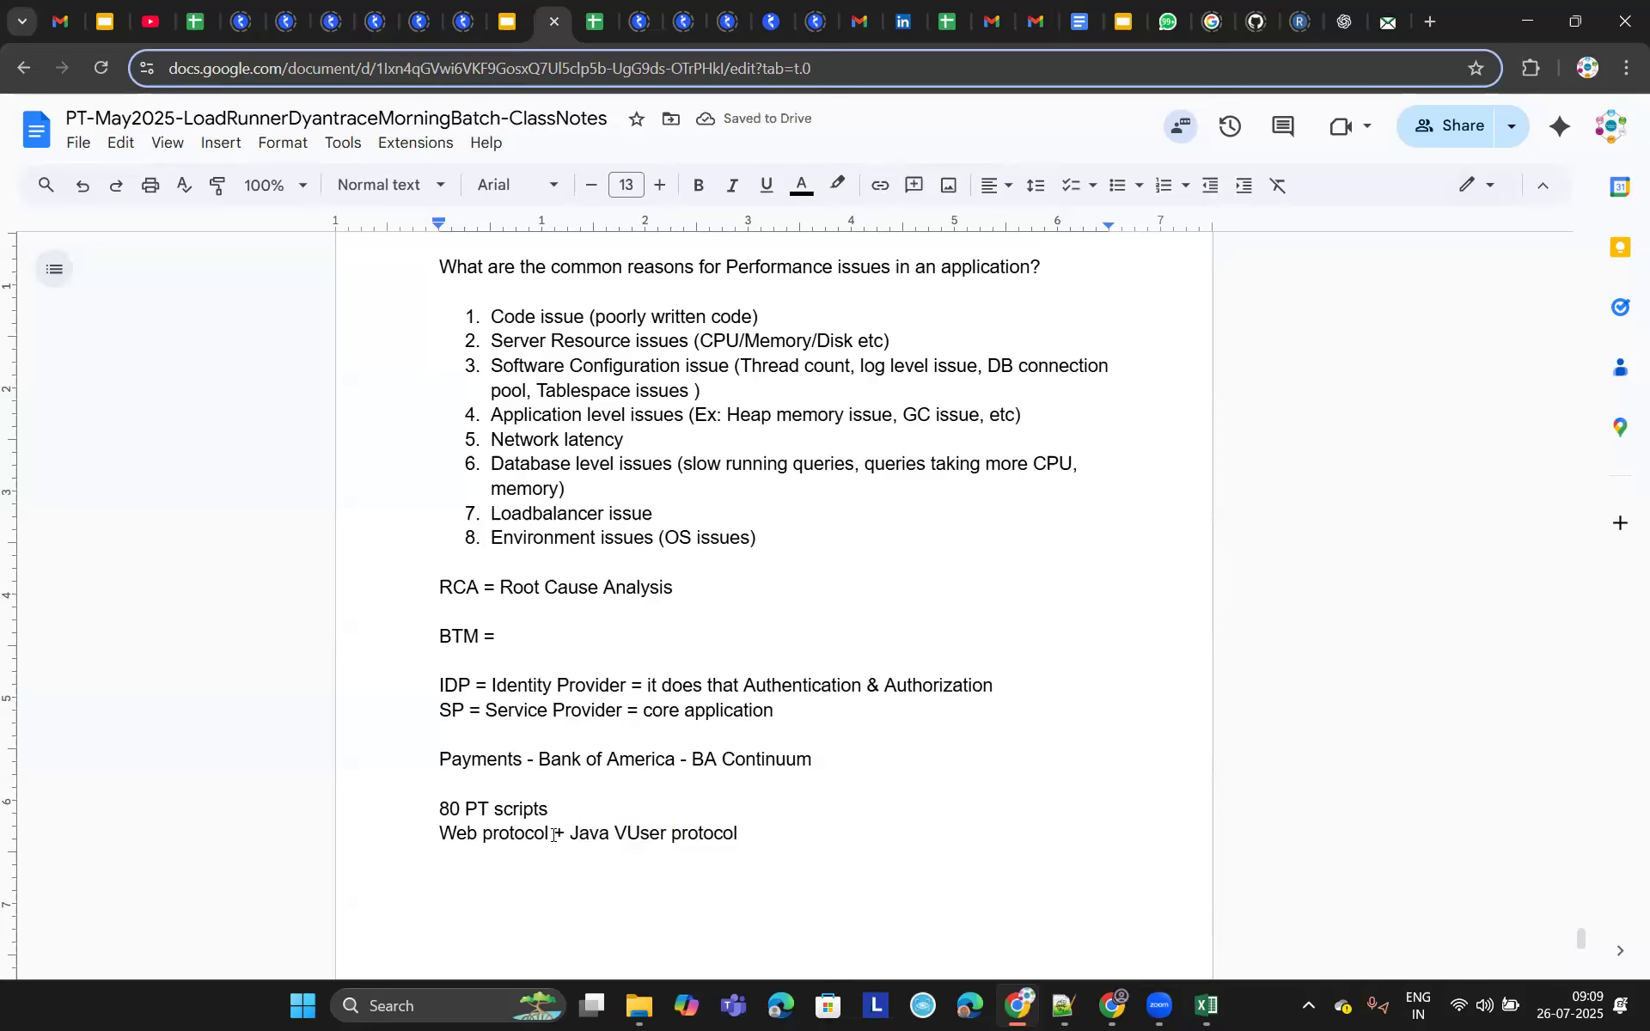
- Add script counts so the line reads 'Web protocol (50) + Java VUser protocol (30)'
type("(")
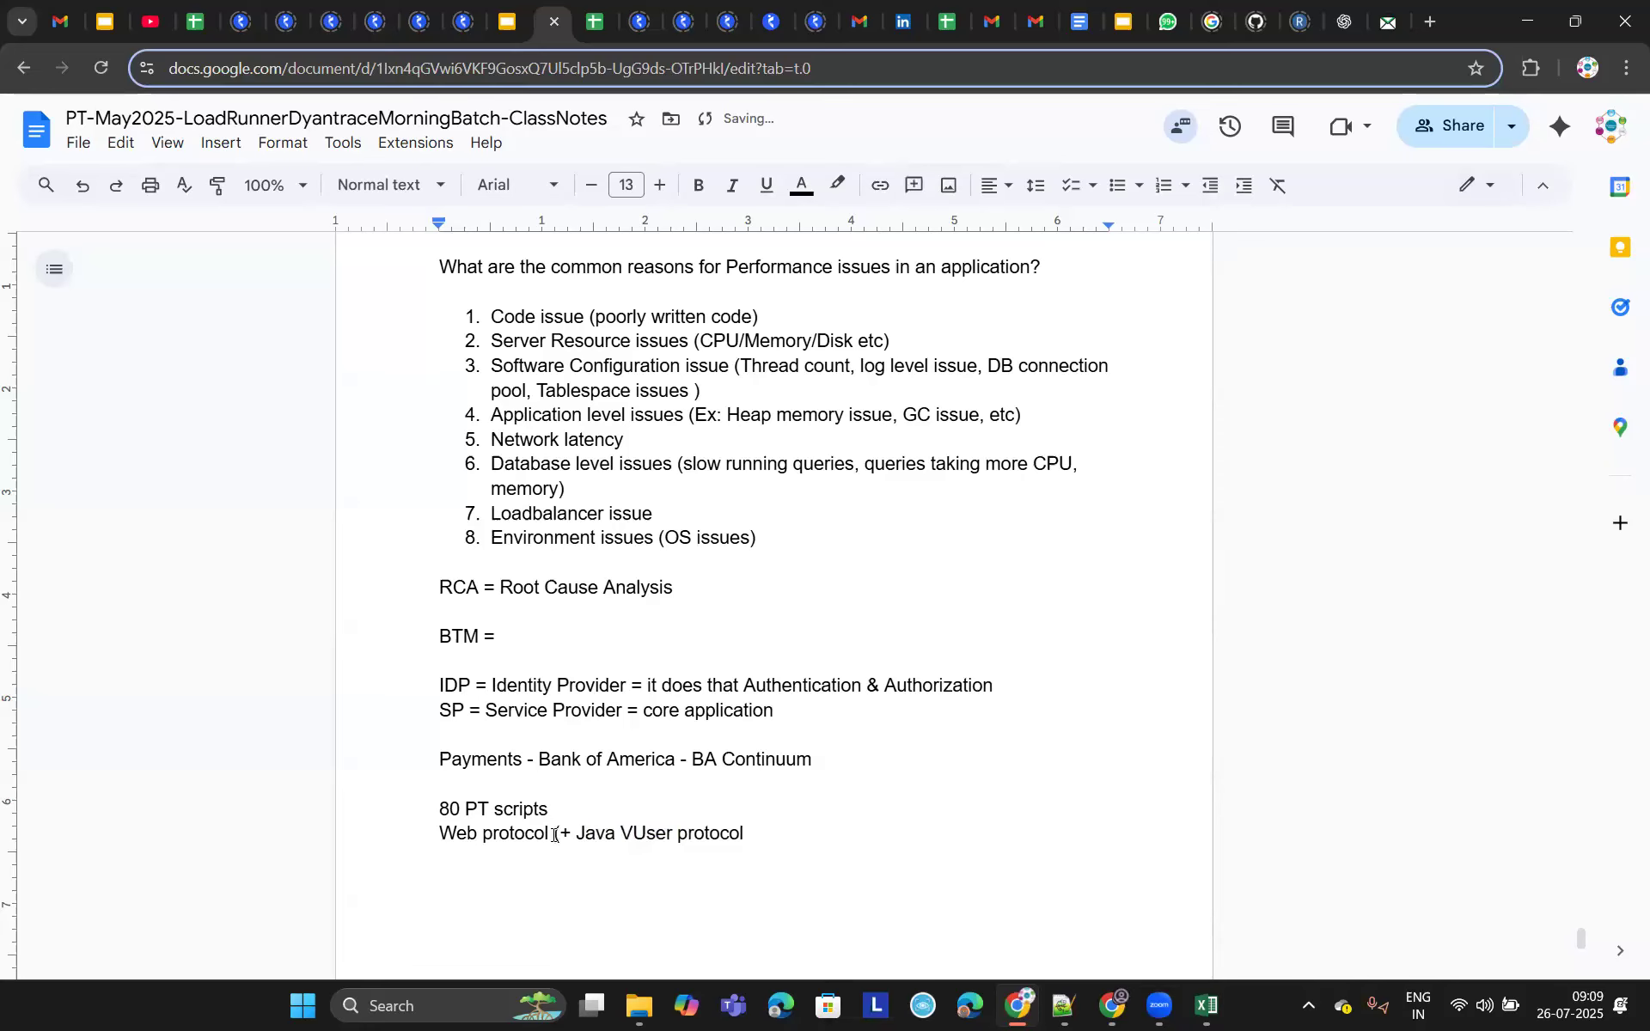
type("50)")
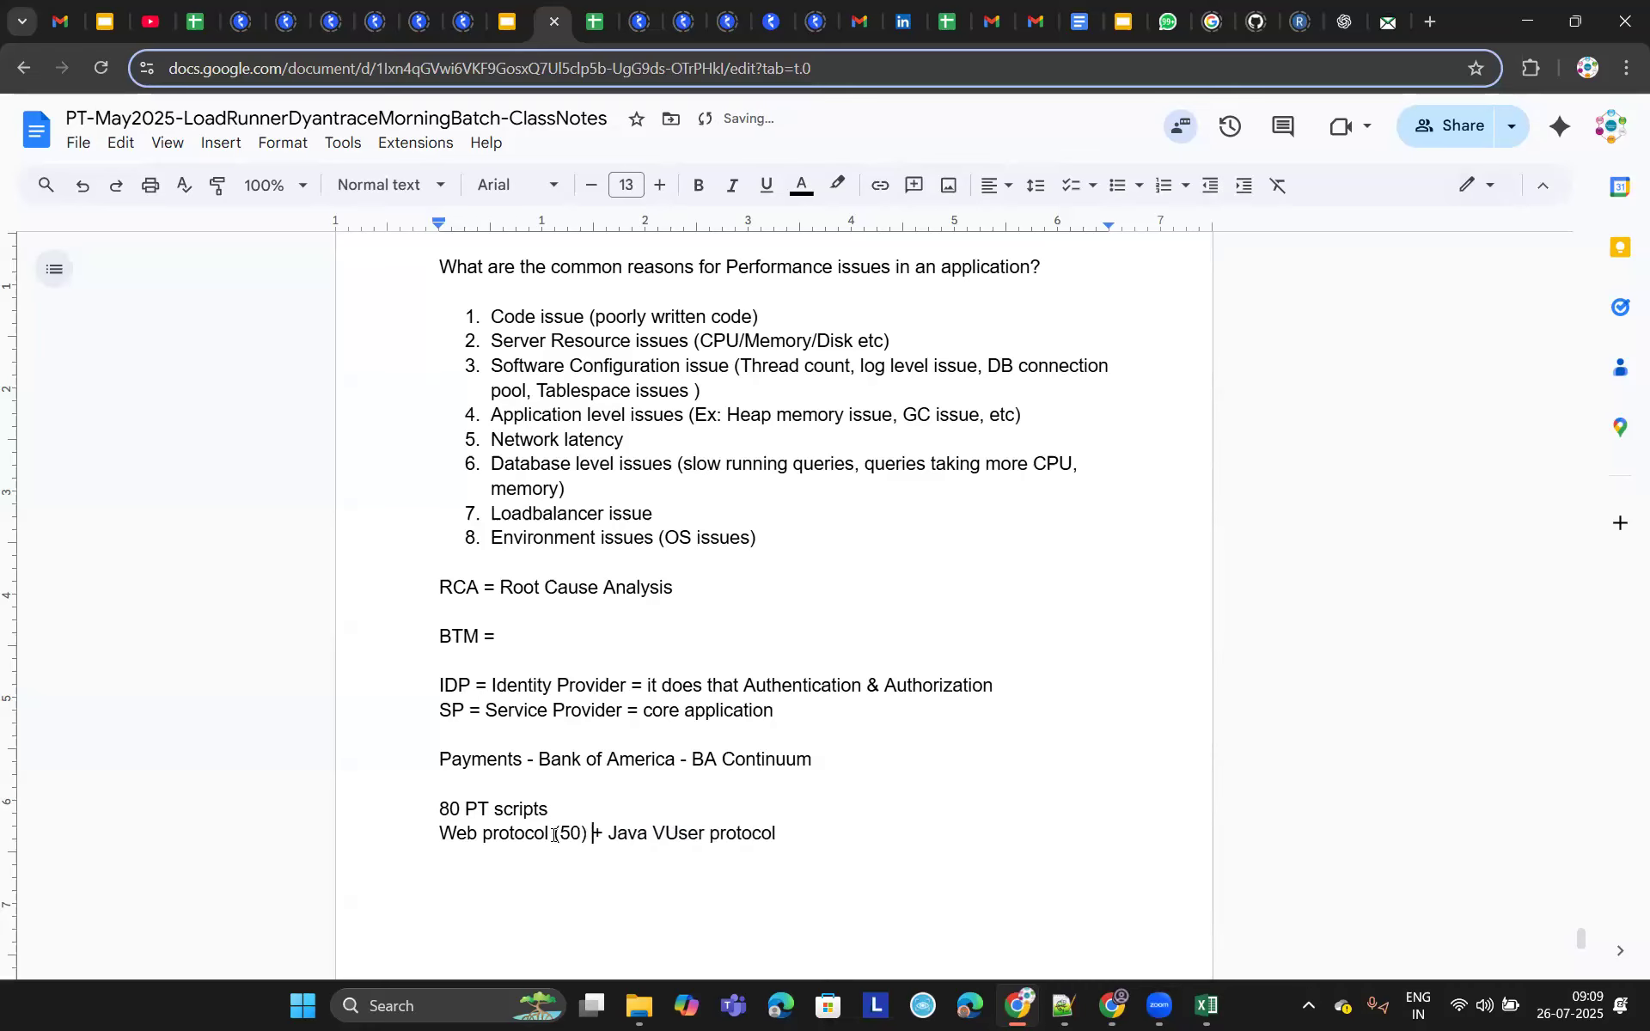
left_click(821, 832)
type("(30)")
- Add a new line reading '280 JVMs' below the protocol counts
key("Return")
key("Return")
key("Return")
key("Return")
key("Return")
key("Return")
key("Return")
key("Return")
key("Return")
key("Return")
key("Return")
key("Return")
key("Return")
key("Return")
key("Return")
key("Return")
key("Return")
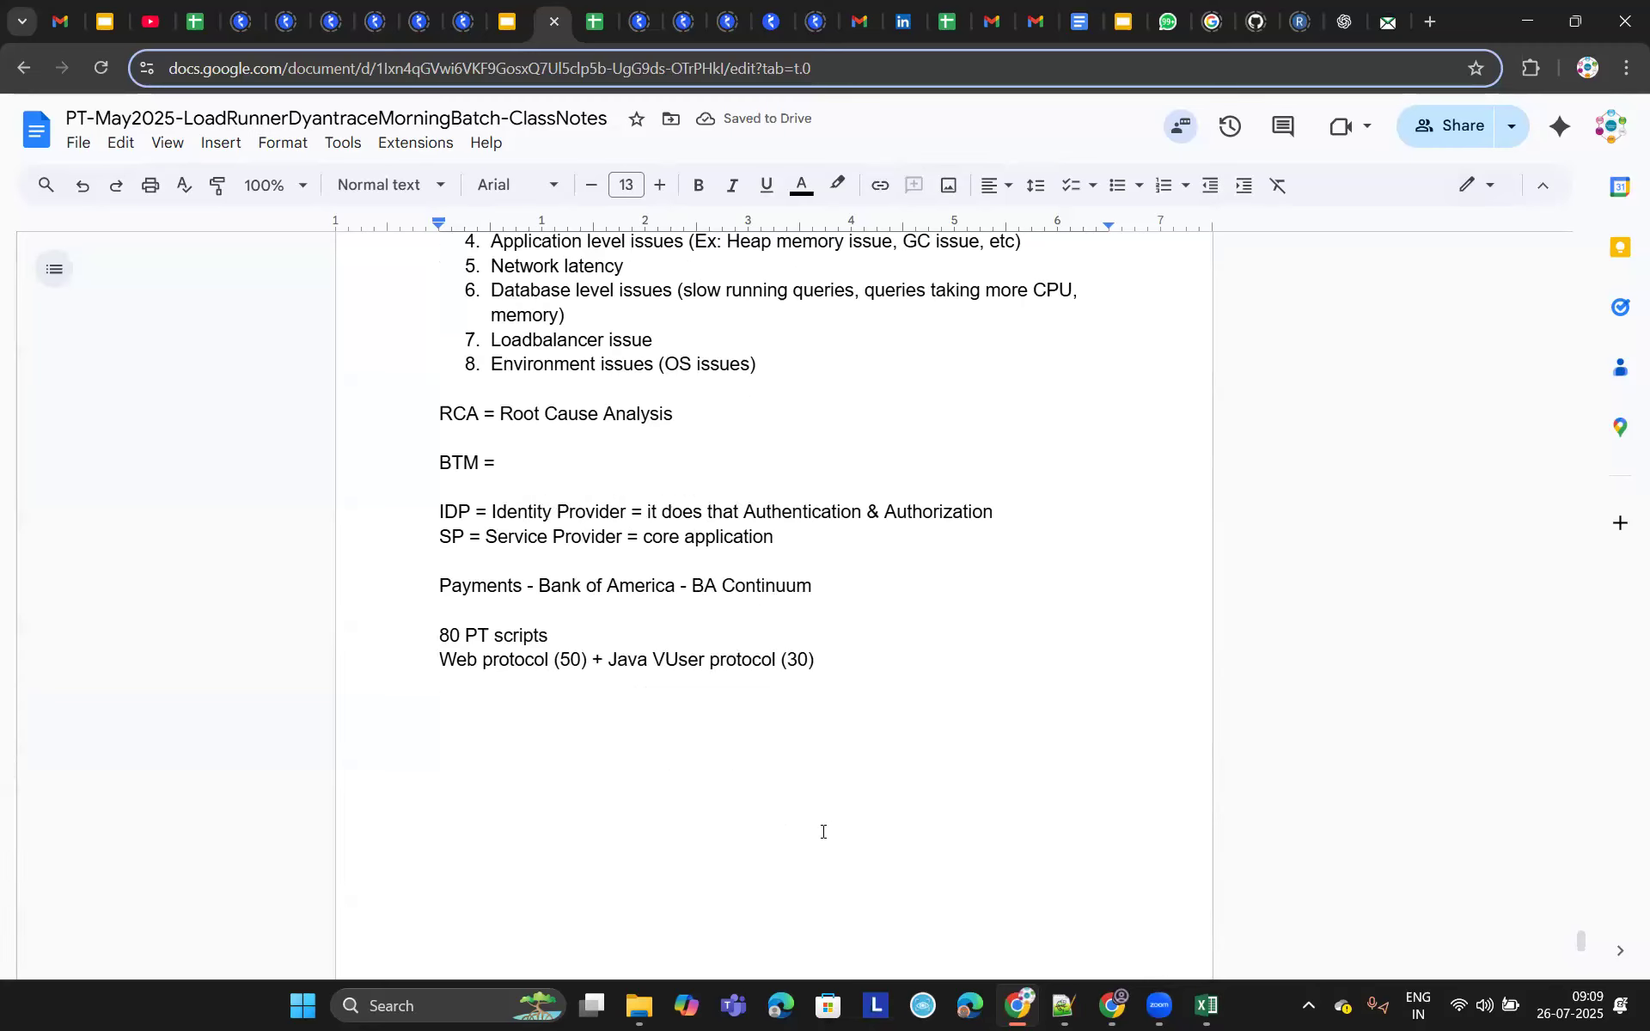
key("Up")
key("Up")
key("Up")
key("Up")
key("Up")
key("Up")
key("Up")
key("Up")
key("Up")
key("Up")
key("Up")
key("Up")
key("Up")
key("Up")
key("Up")
key("Up")
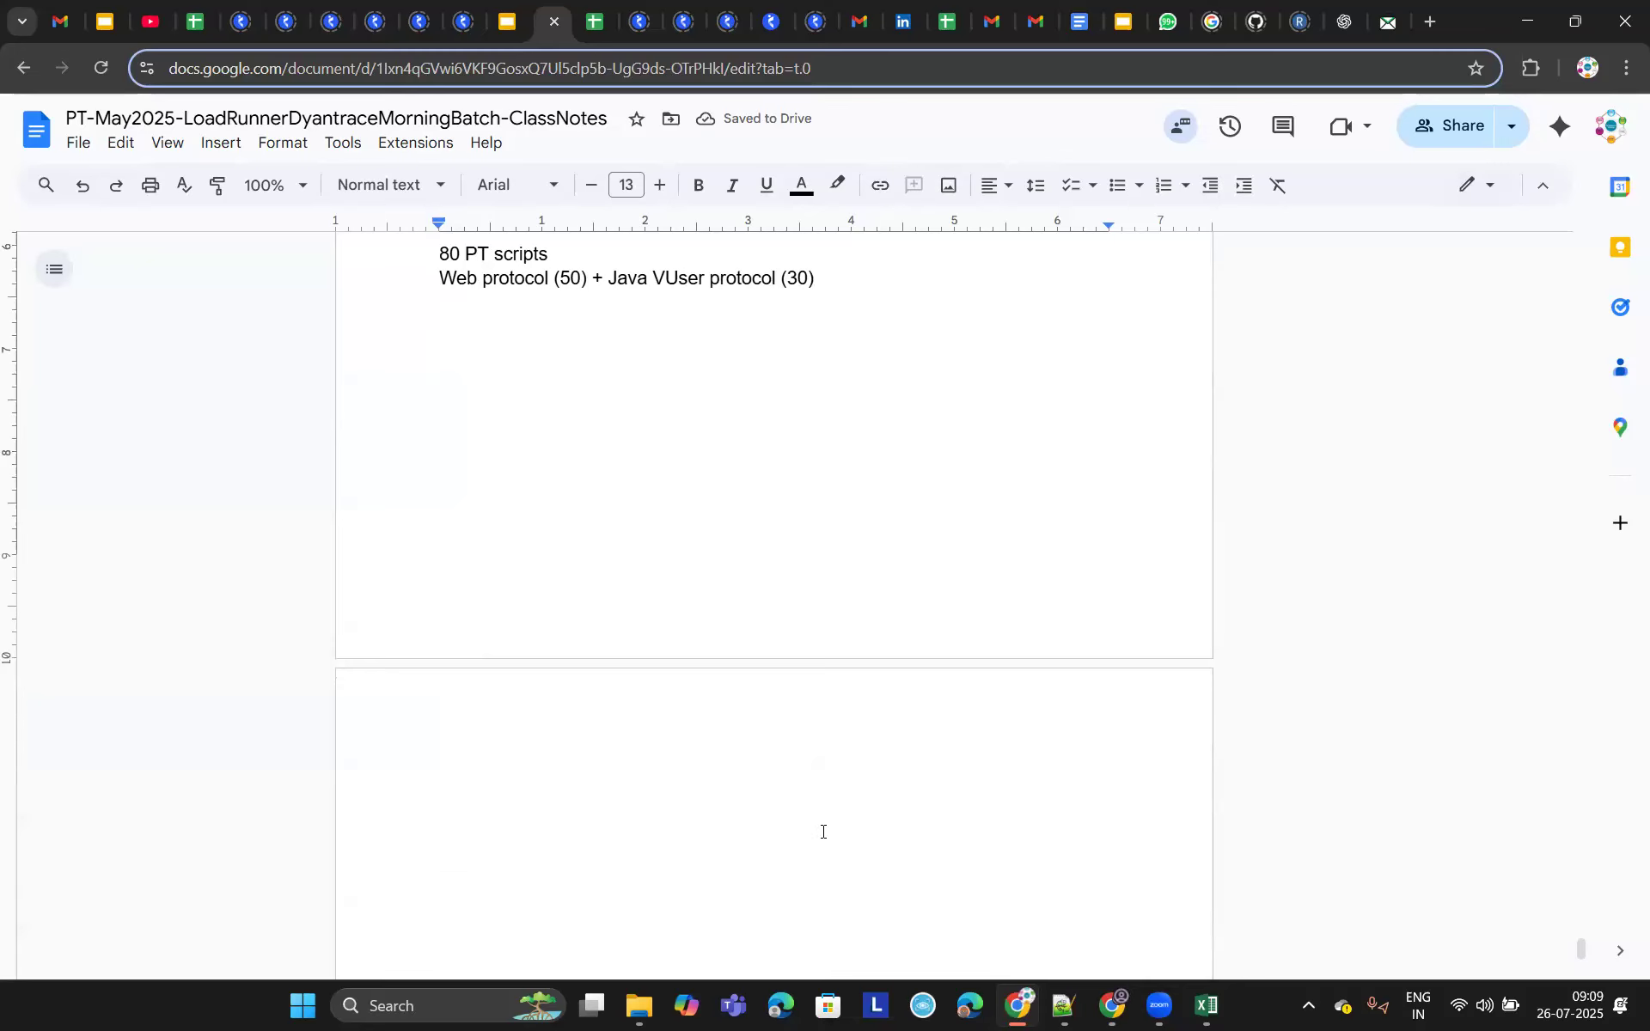
type("280 J")
type("VMs")
key("Return")
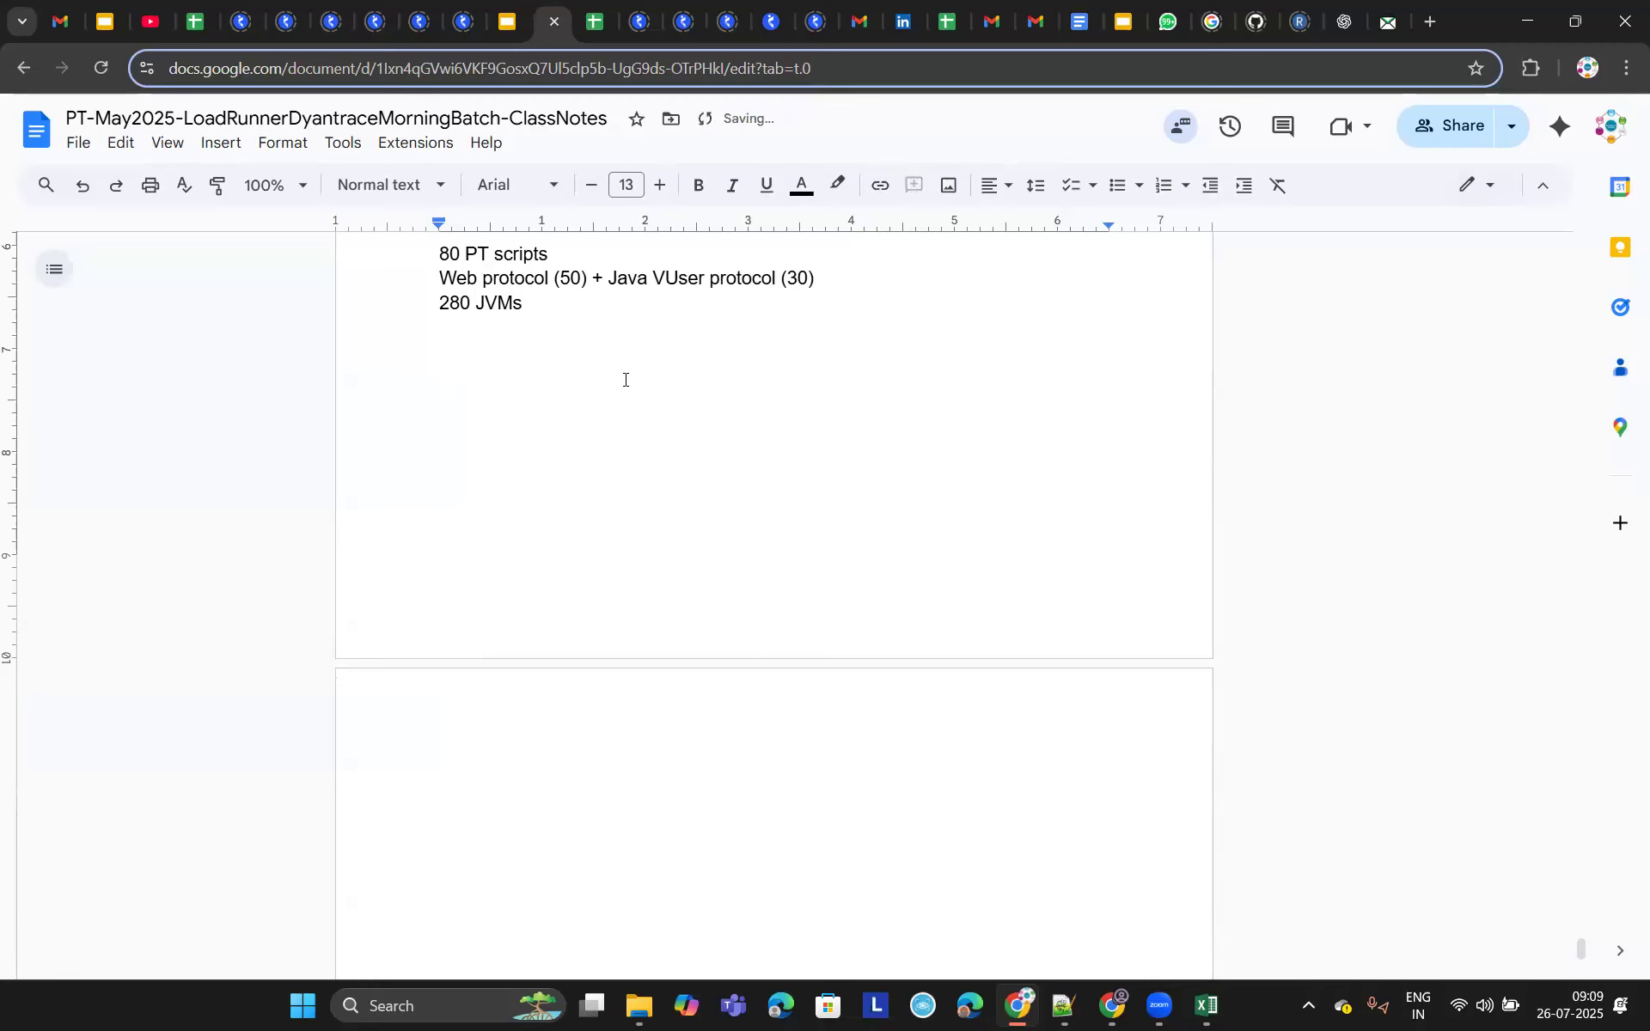
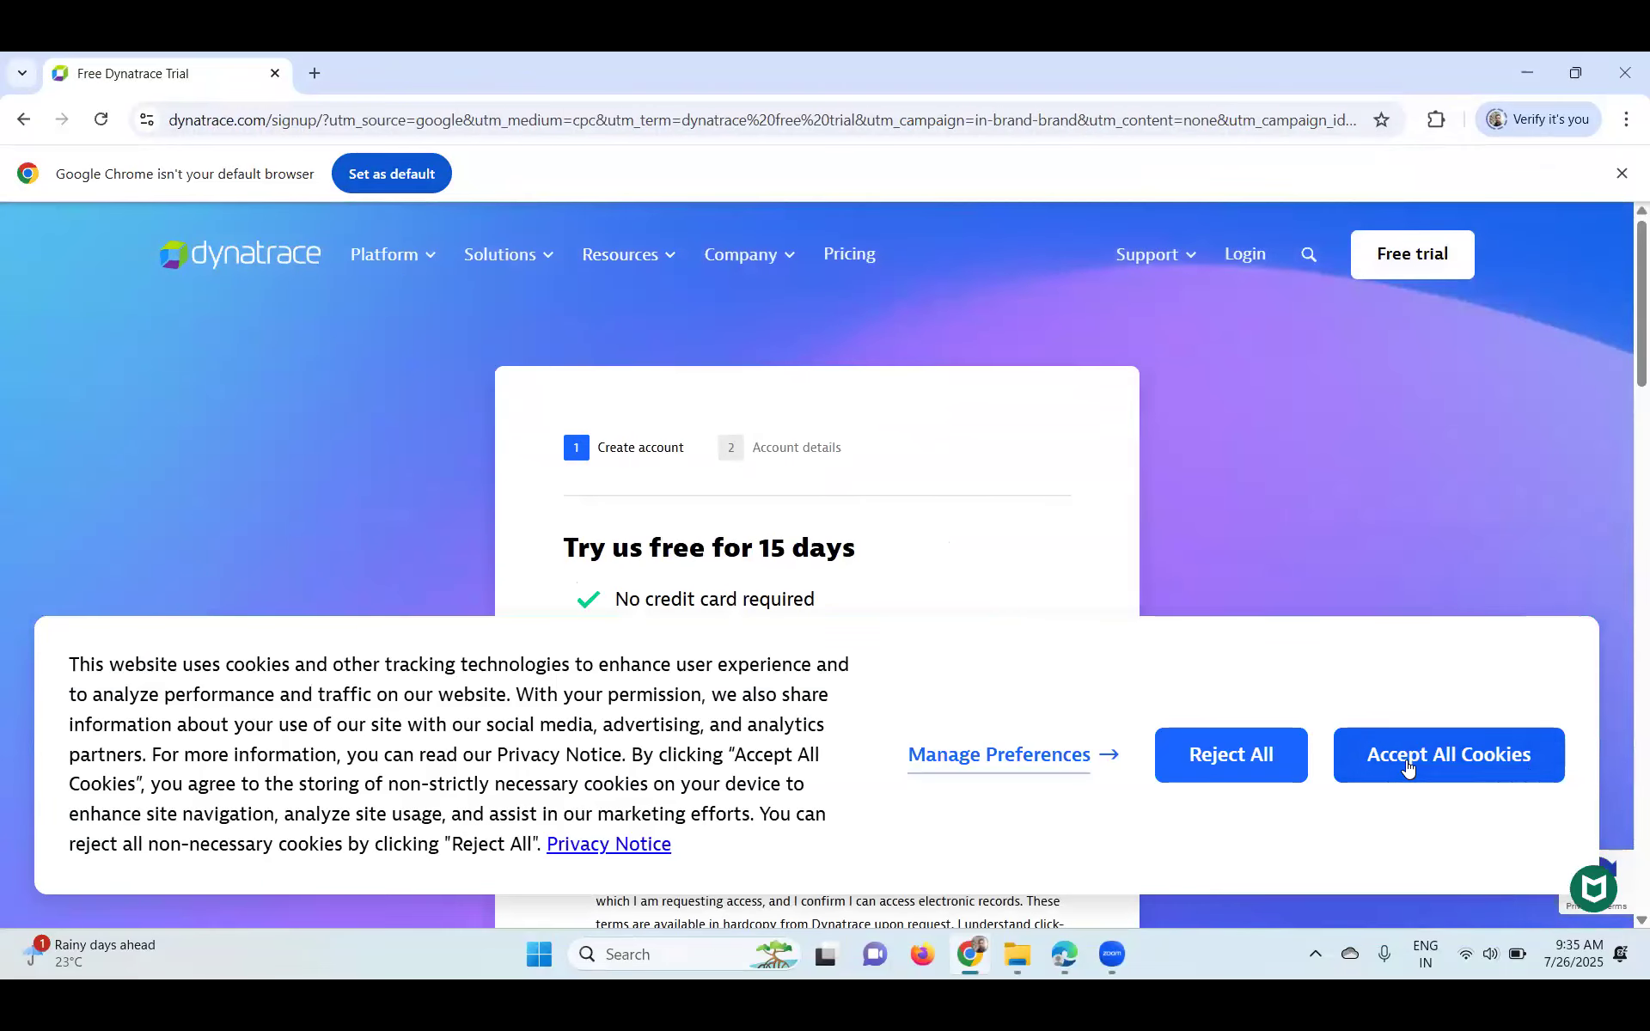
- Accept all cookies, enter the business email, agree to the terms of use and continue
left_click(1493, 769)
scroll(736, 672, "down", 1)
left_click(736, 672)
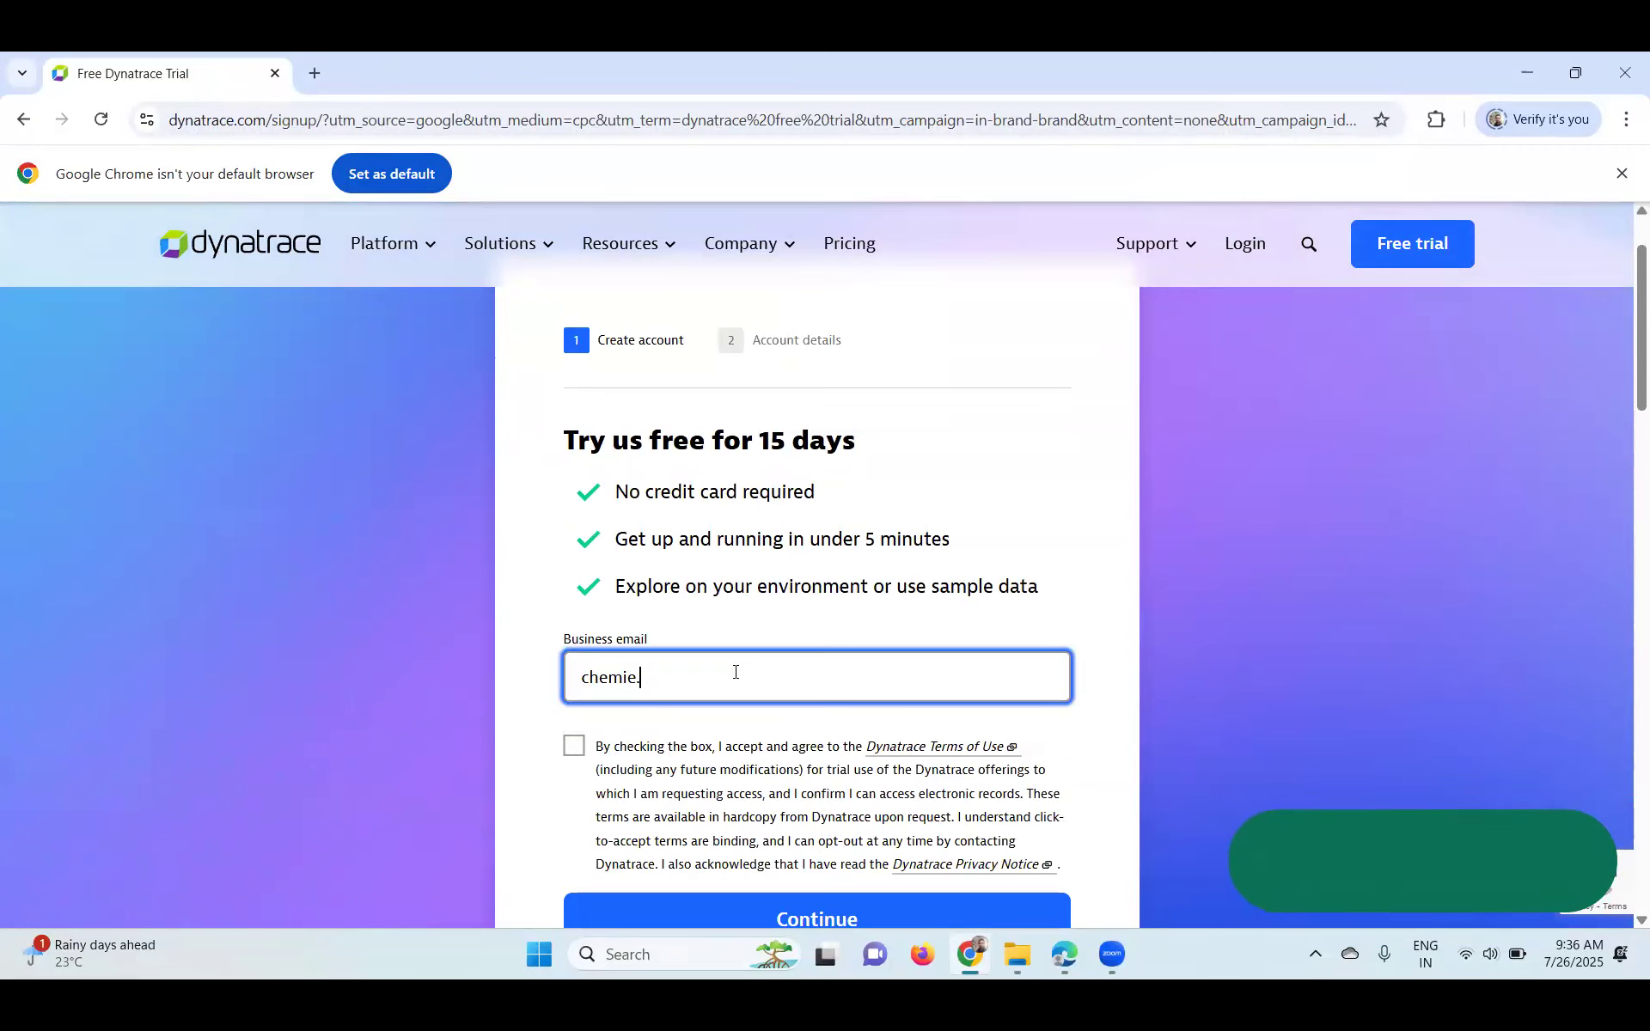
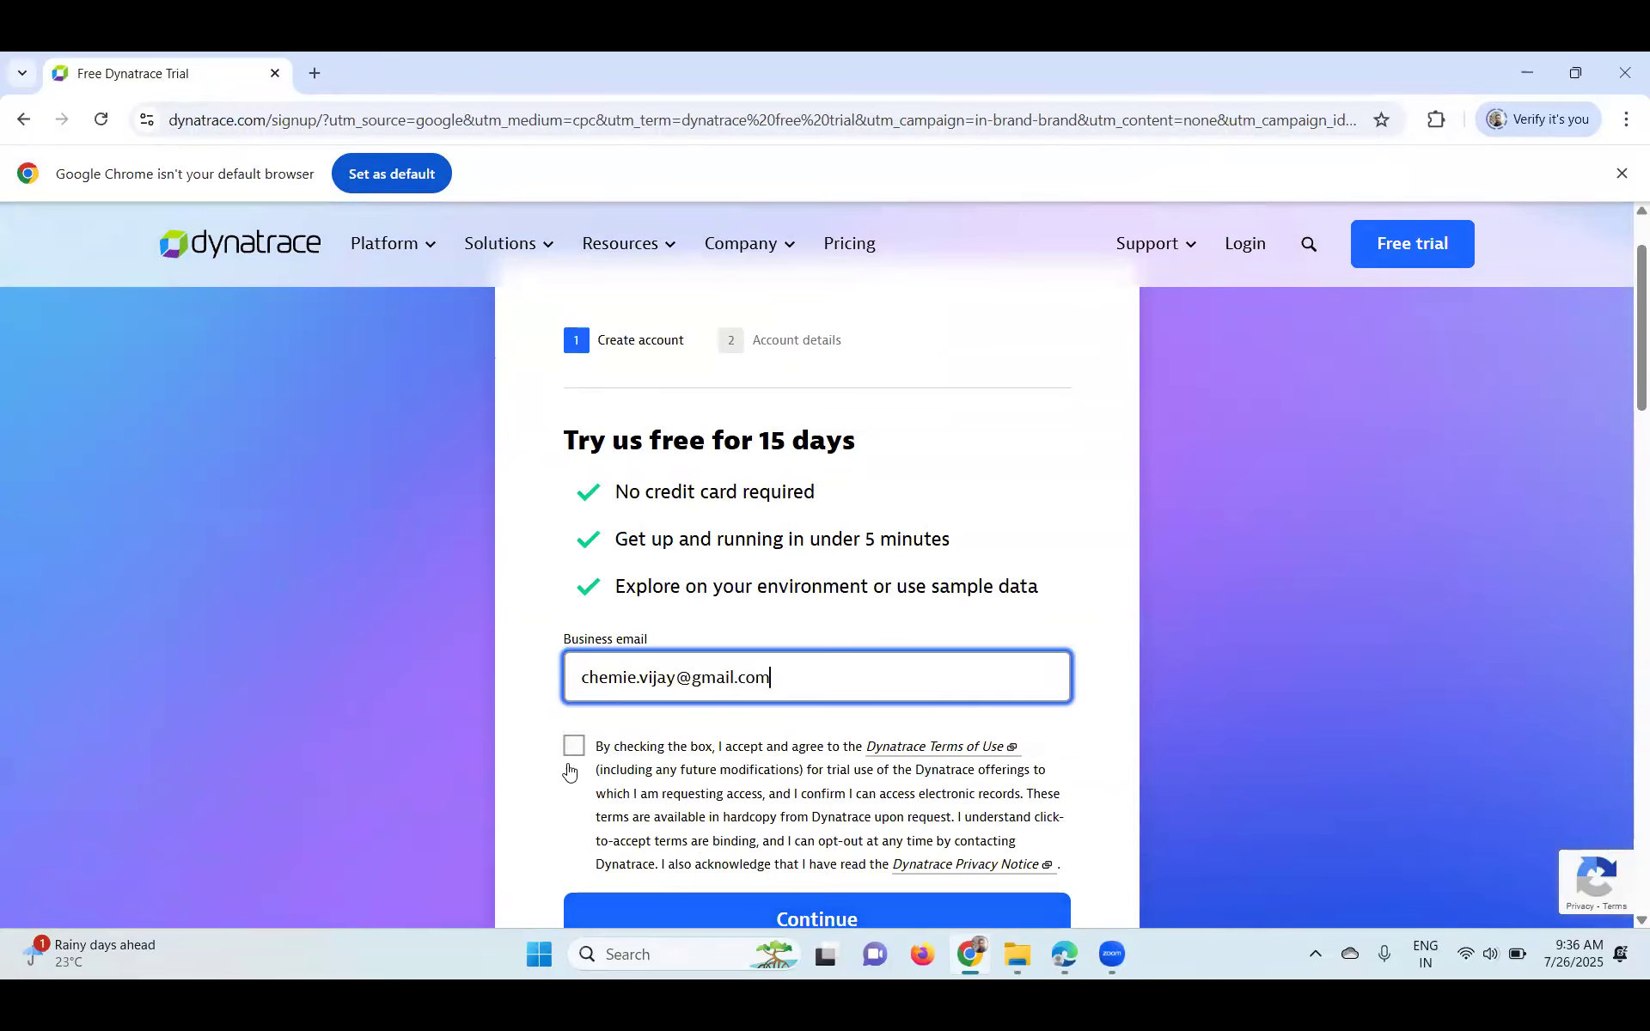
left_click(573, 746)
scroll(729, 674, "down", 3)
left_click(773, 606)
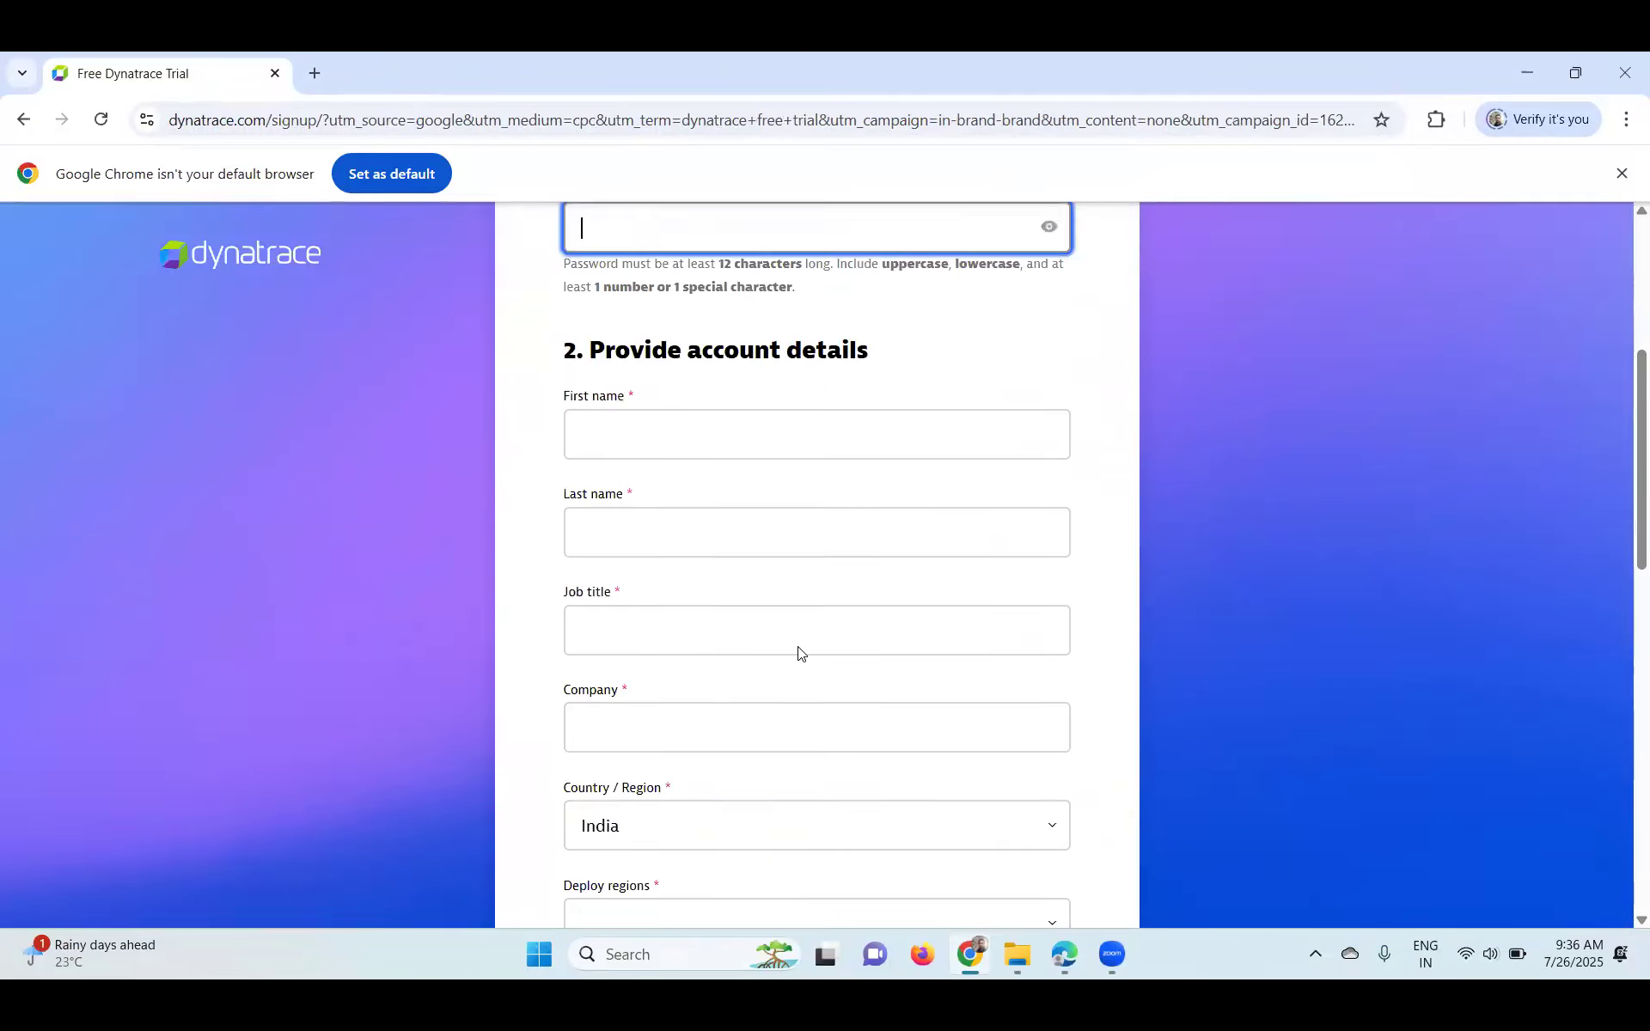
- Enter the account password on the signup form
scroll(795, 643, "up", 5)
scroll(796, 643, "down", 1)
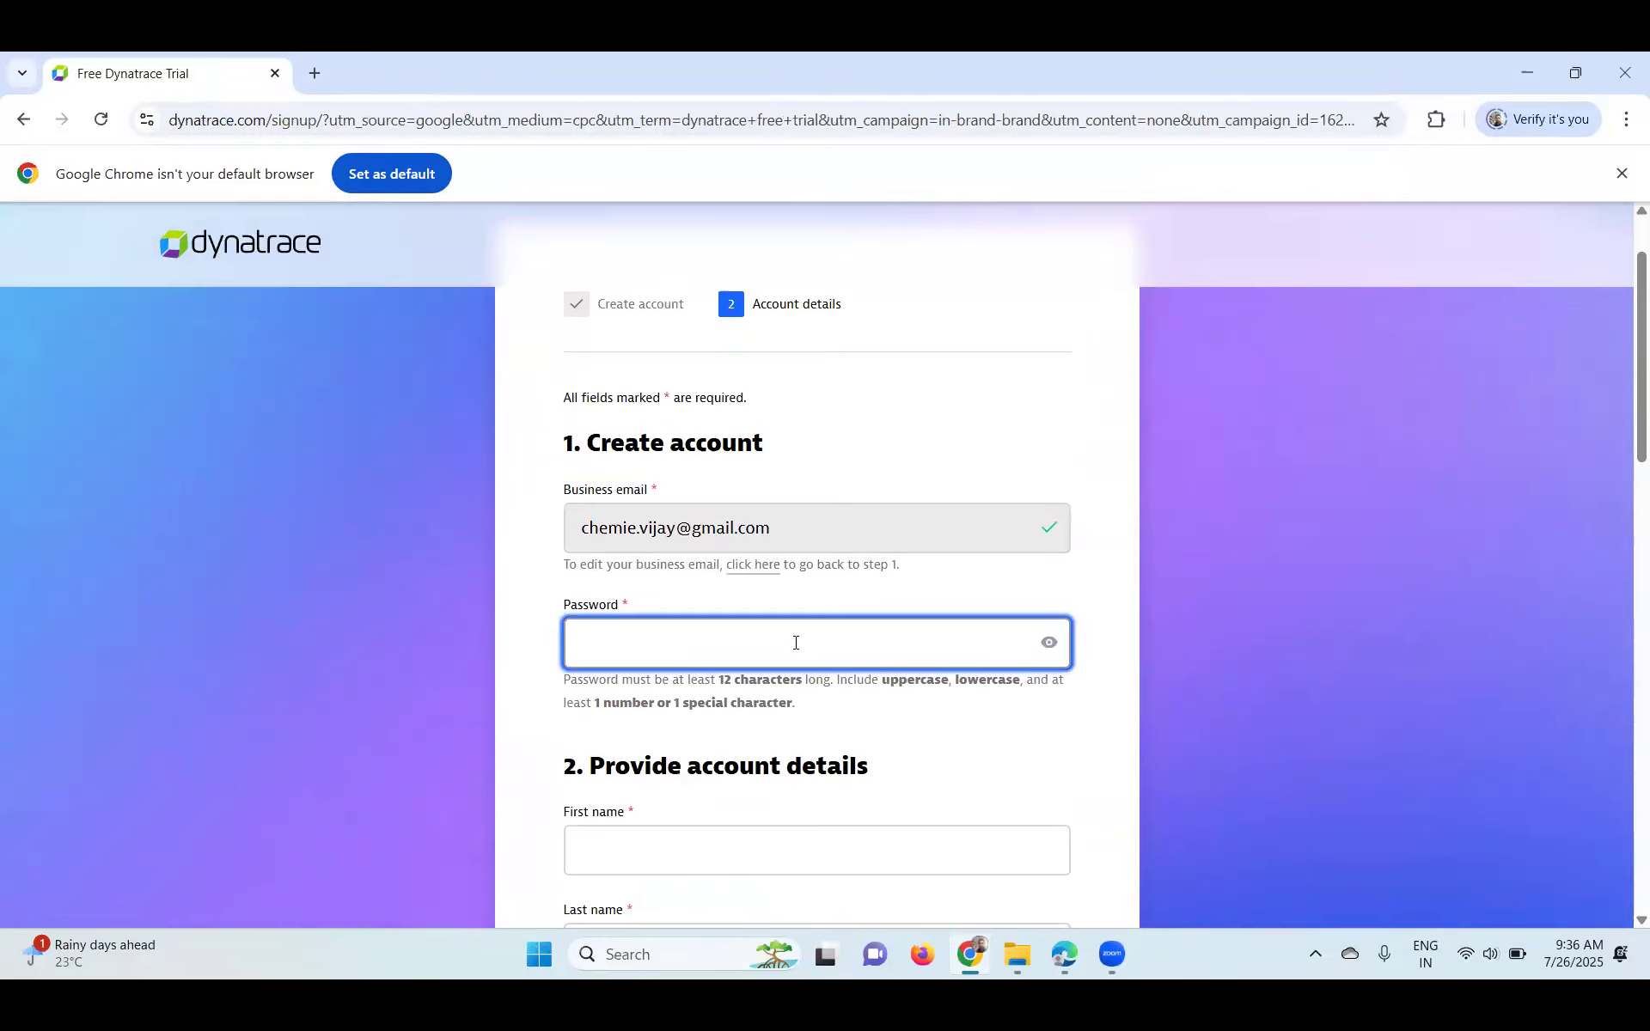
type("••••••••")
scroll(696, 636, "down", 3)
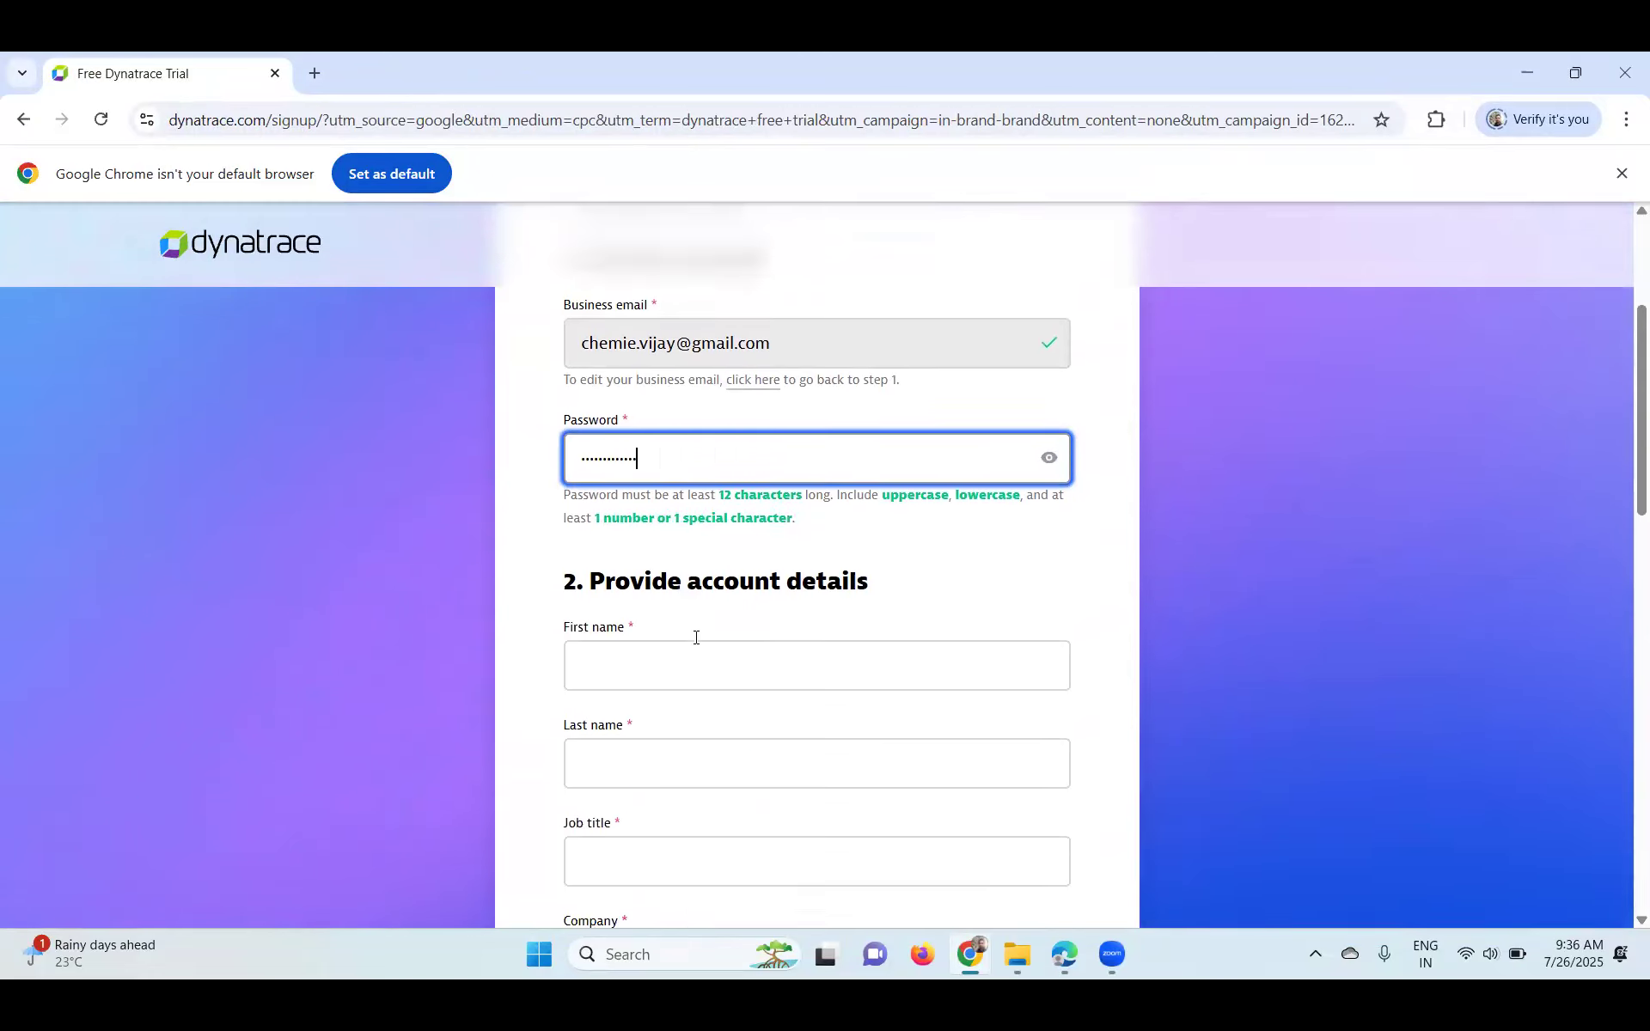
- Fill in first and last name, job title Consultant and company Capgemini
left_click(696, 633)
key("Tab")
key("Tab")
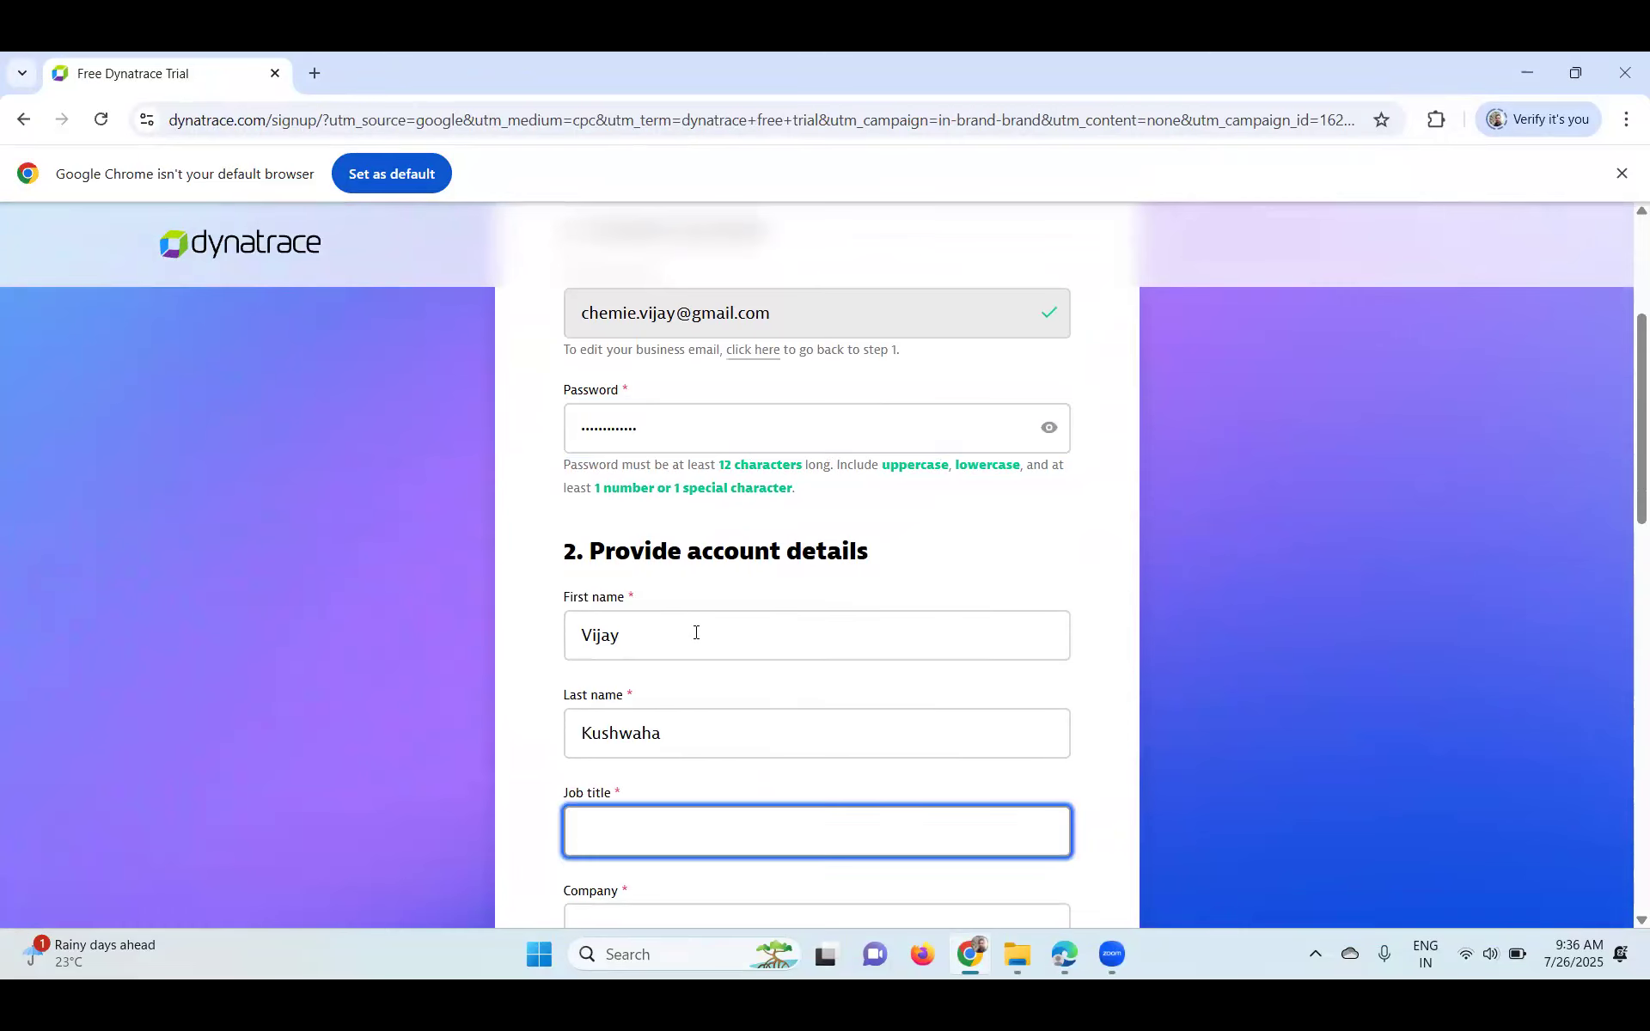
type("Coms")
type("ultant")
key("Tab")
type("Capgemim")
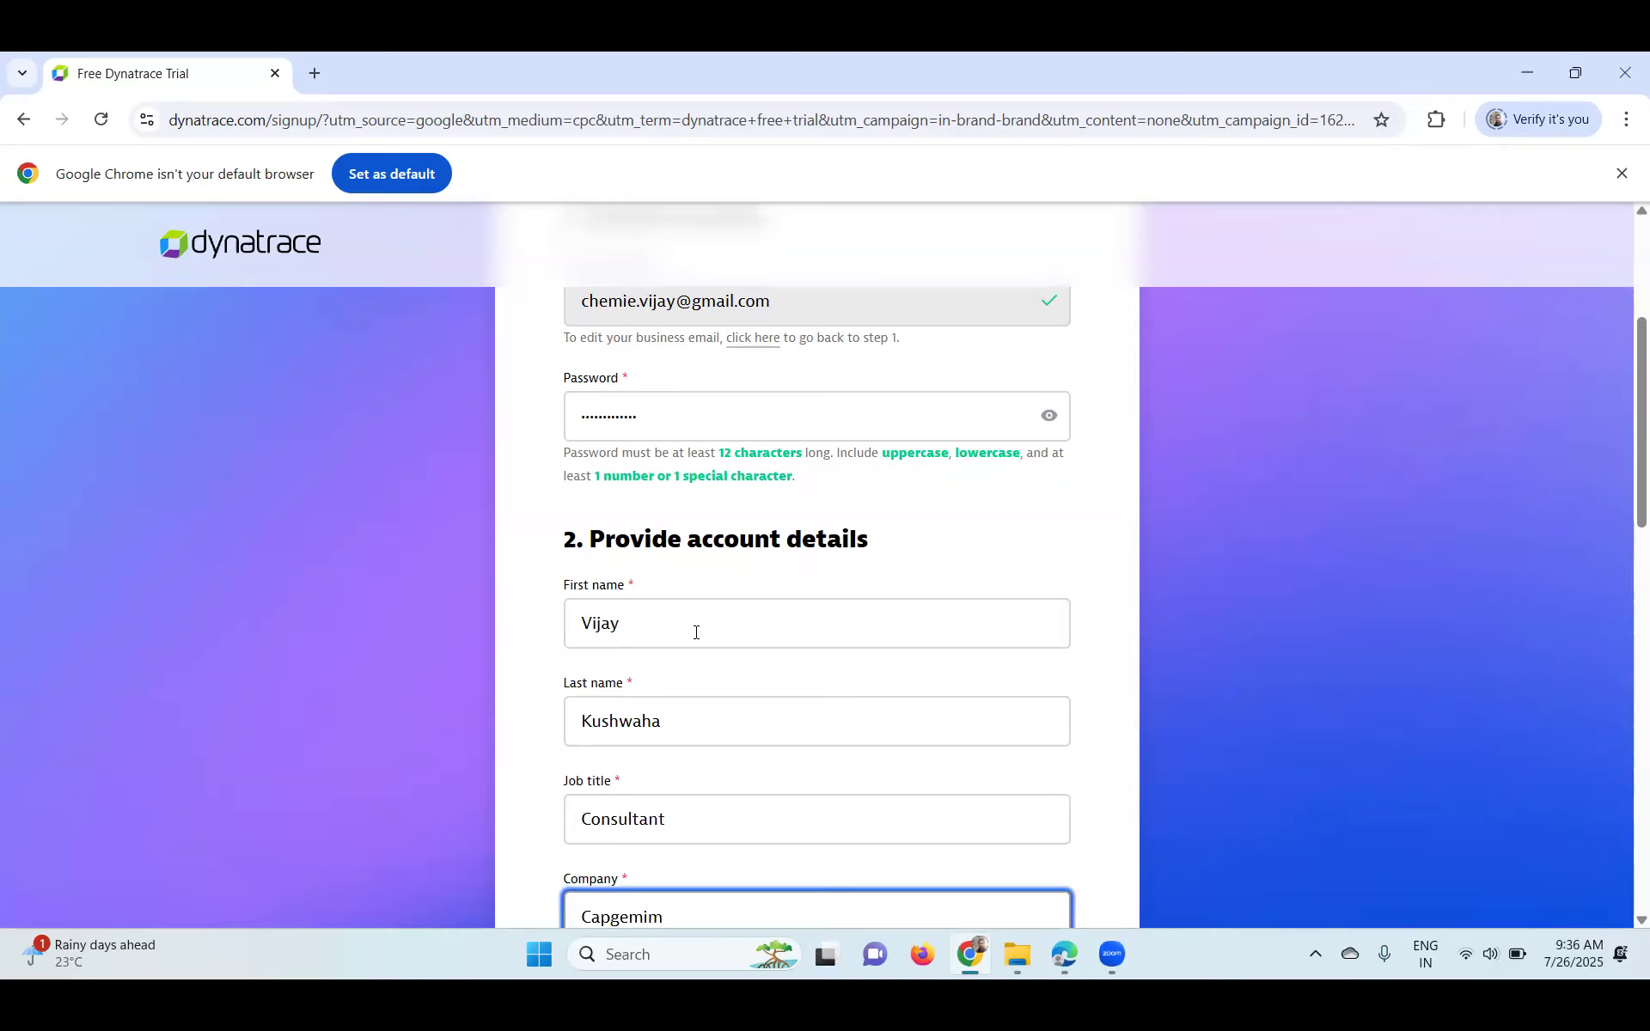
key("BackSpace")
type("ni")
scroll(702, 630, "down", 5)
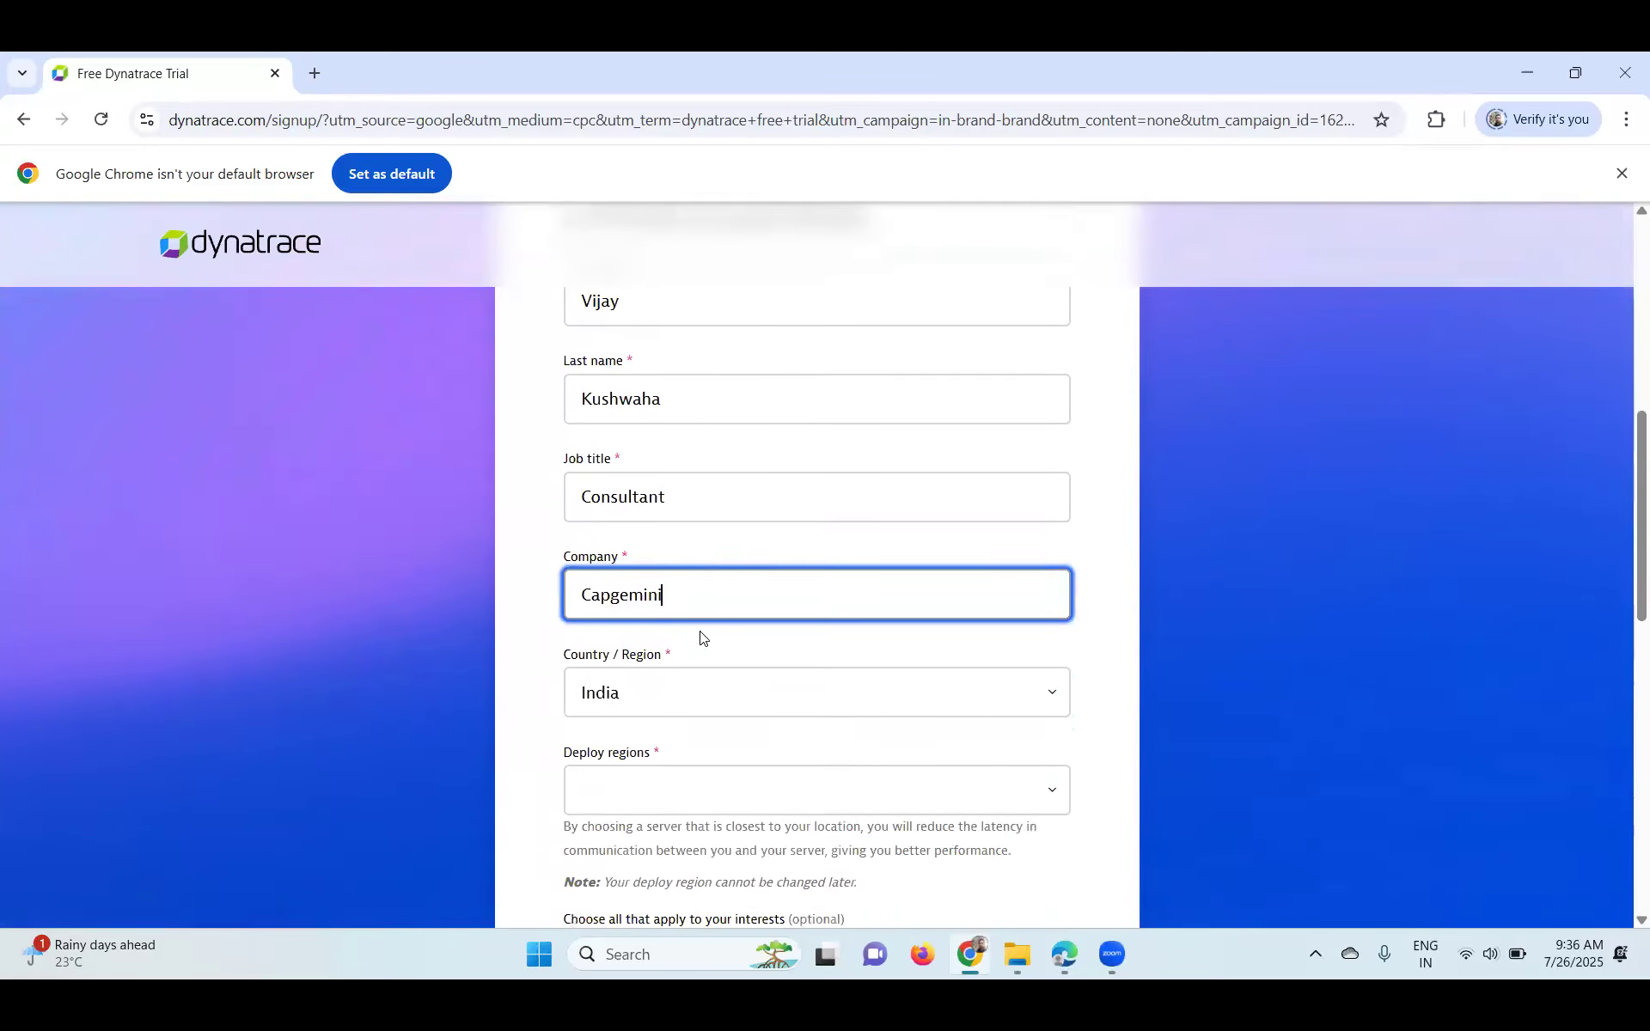
left_click(686, 681)
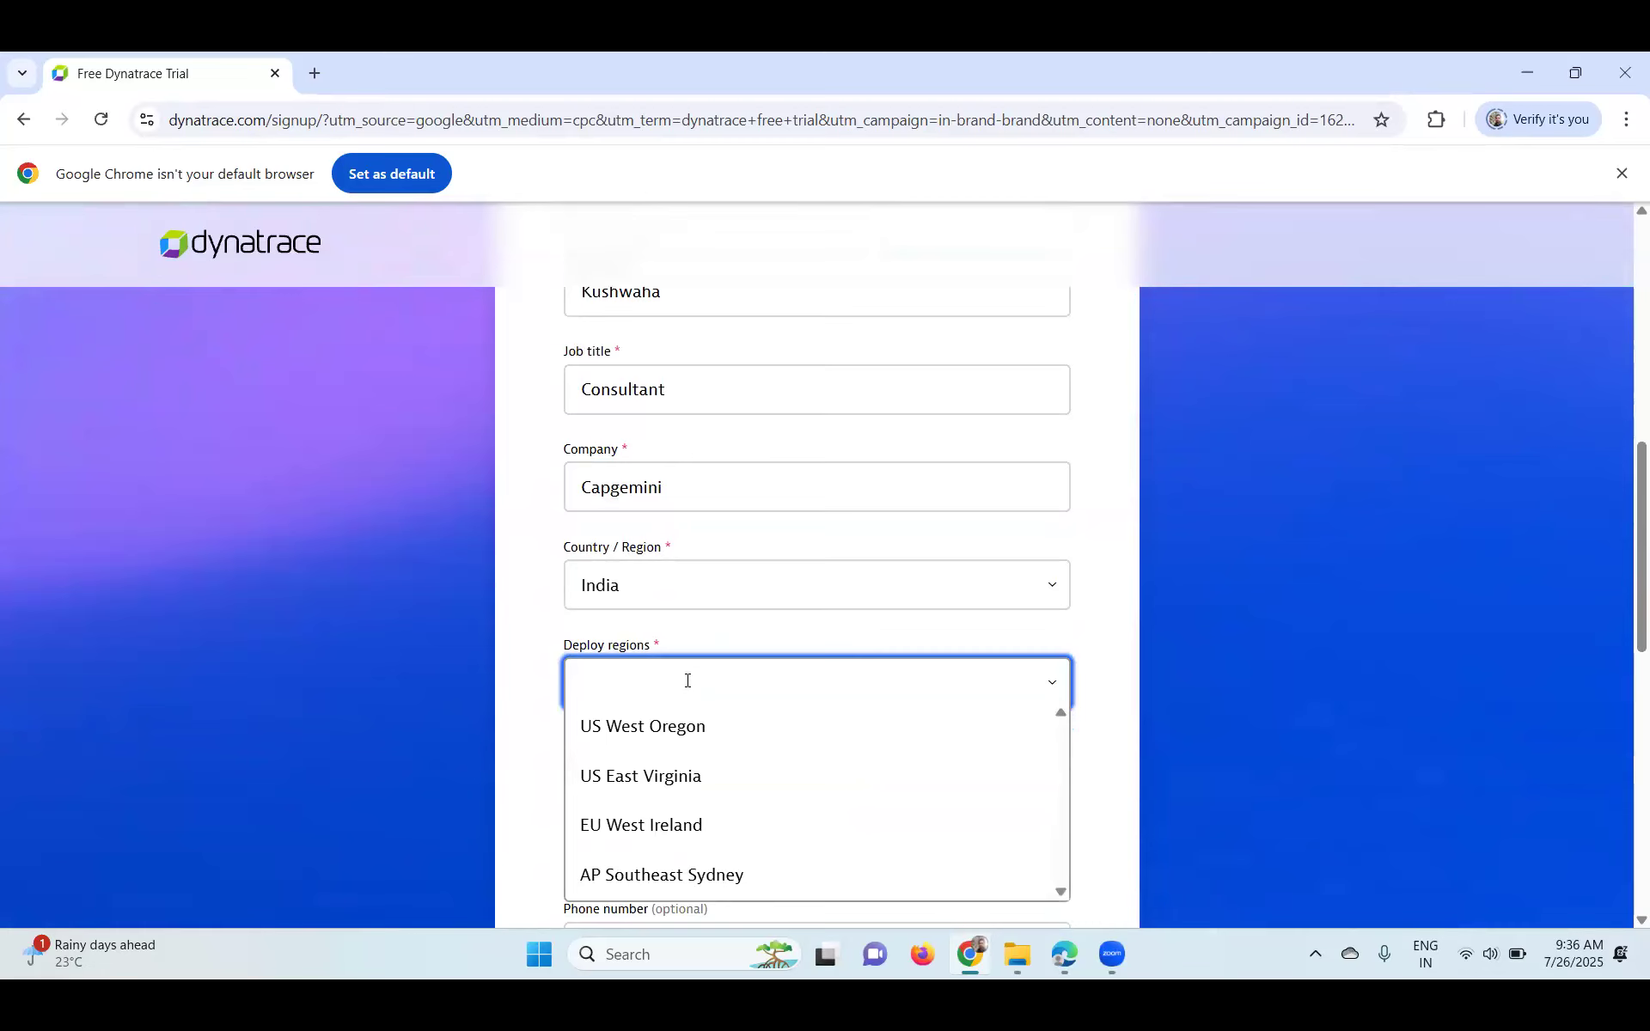
- Choose AP Southeast Sydney as the deploy region
scroll(669, 706, "down", 1)
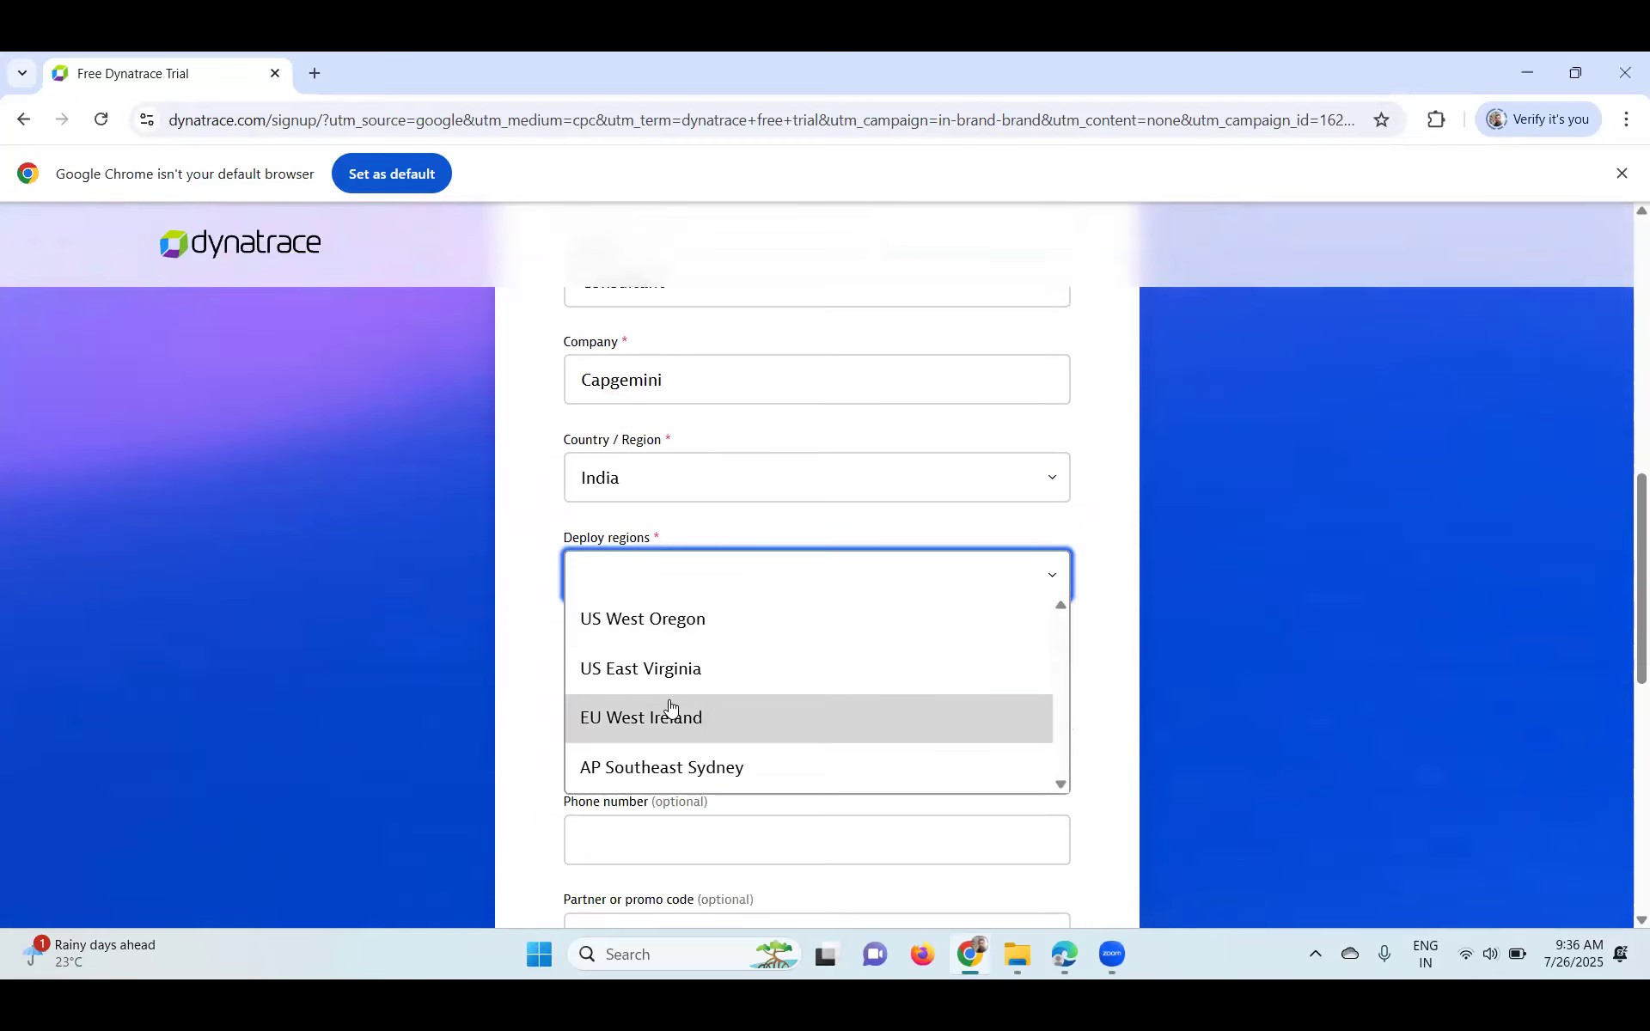
left_click(600, 770)
left_click(1046, 591)
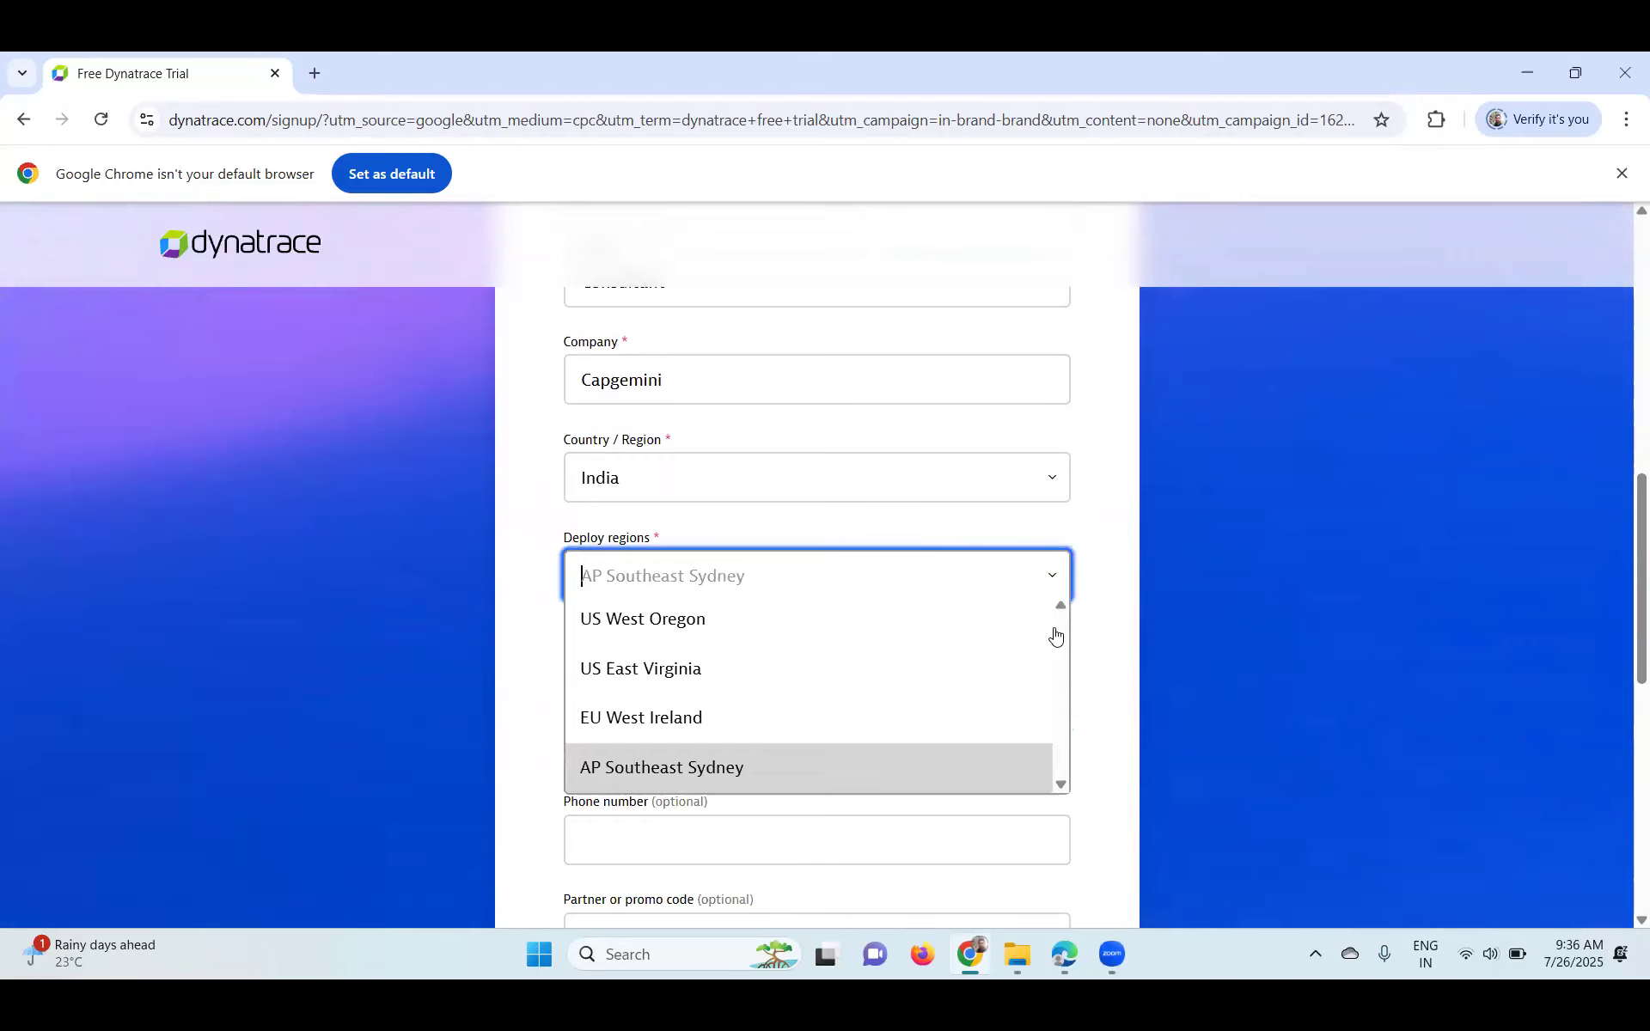
scroll(1006, 690, "down", 2)
scroll(767, 505, "down", 1)
scroll(767, 428, "up", 1)
scroll(1060, 562, "up", 1)
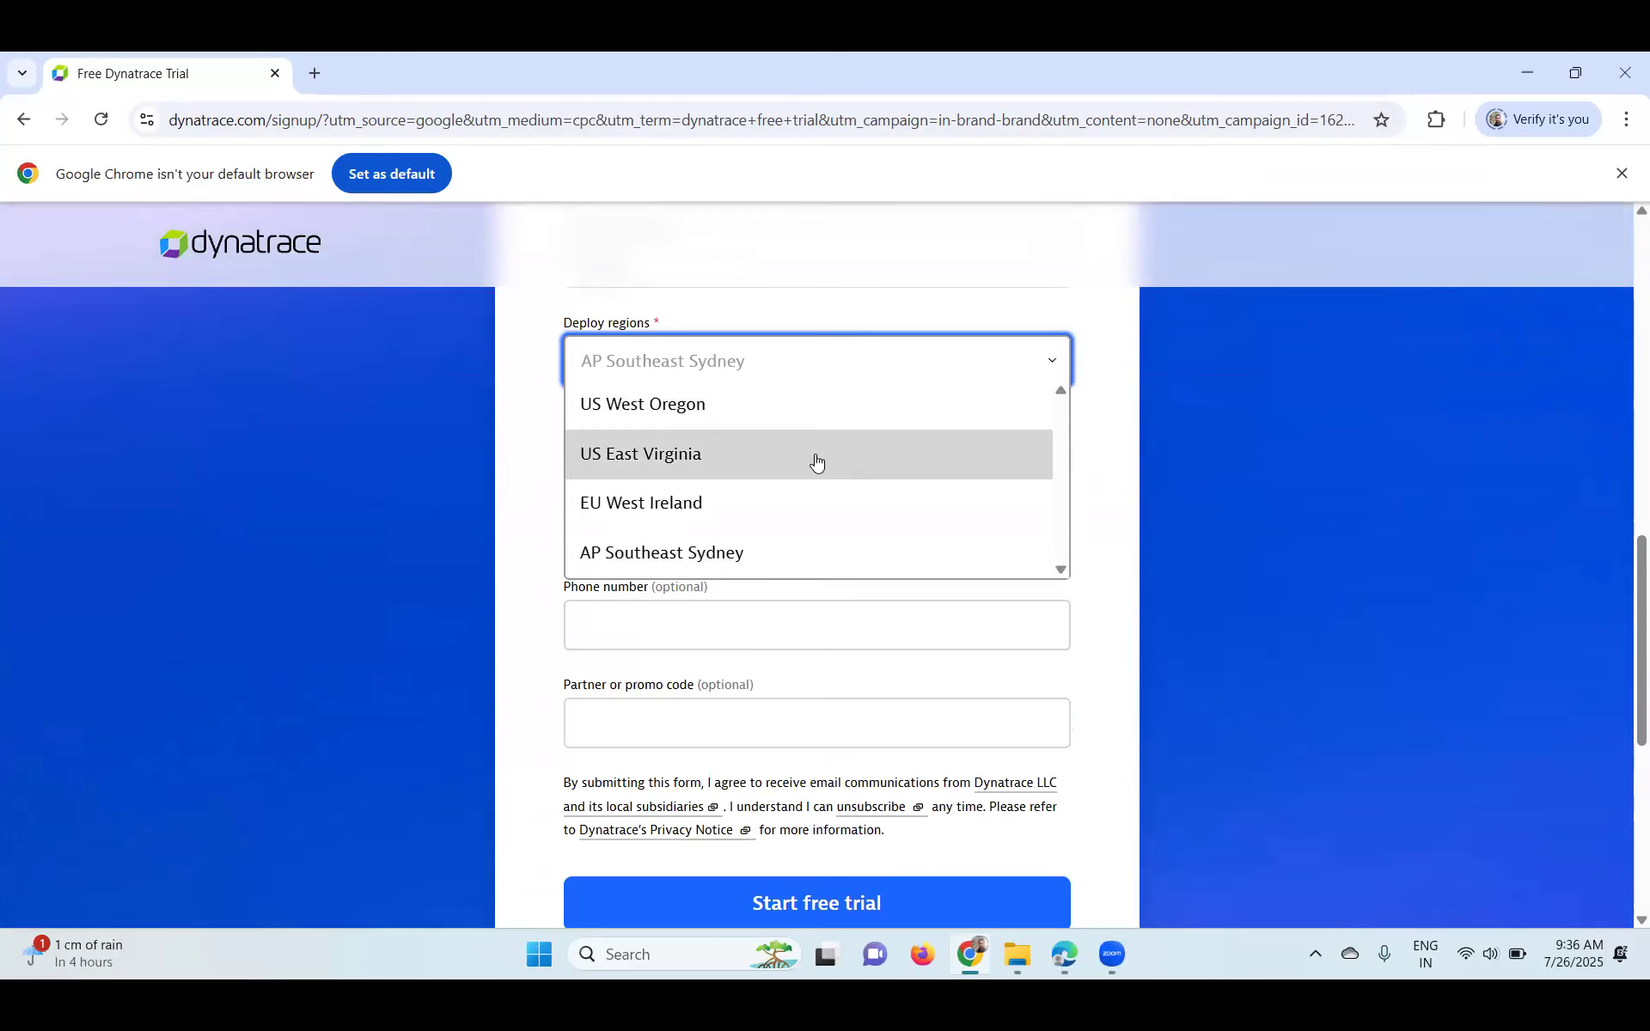
key("Down")
key("Down")
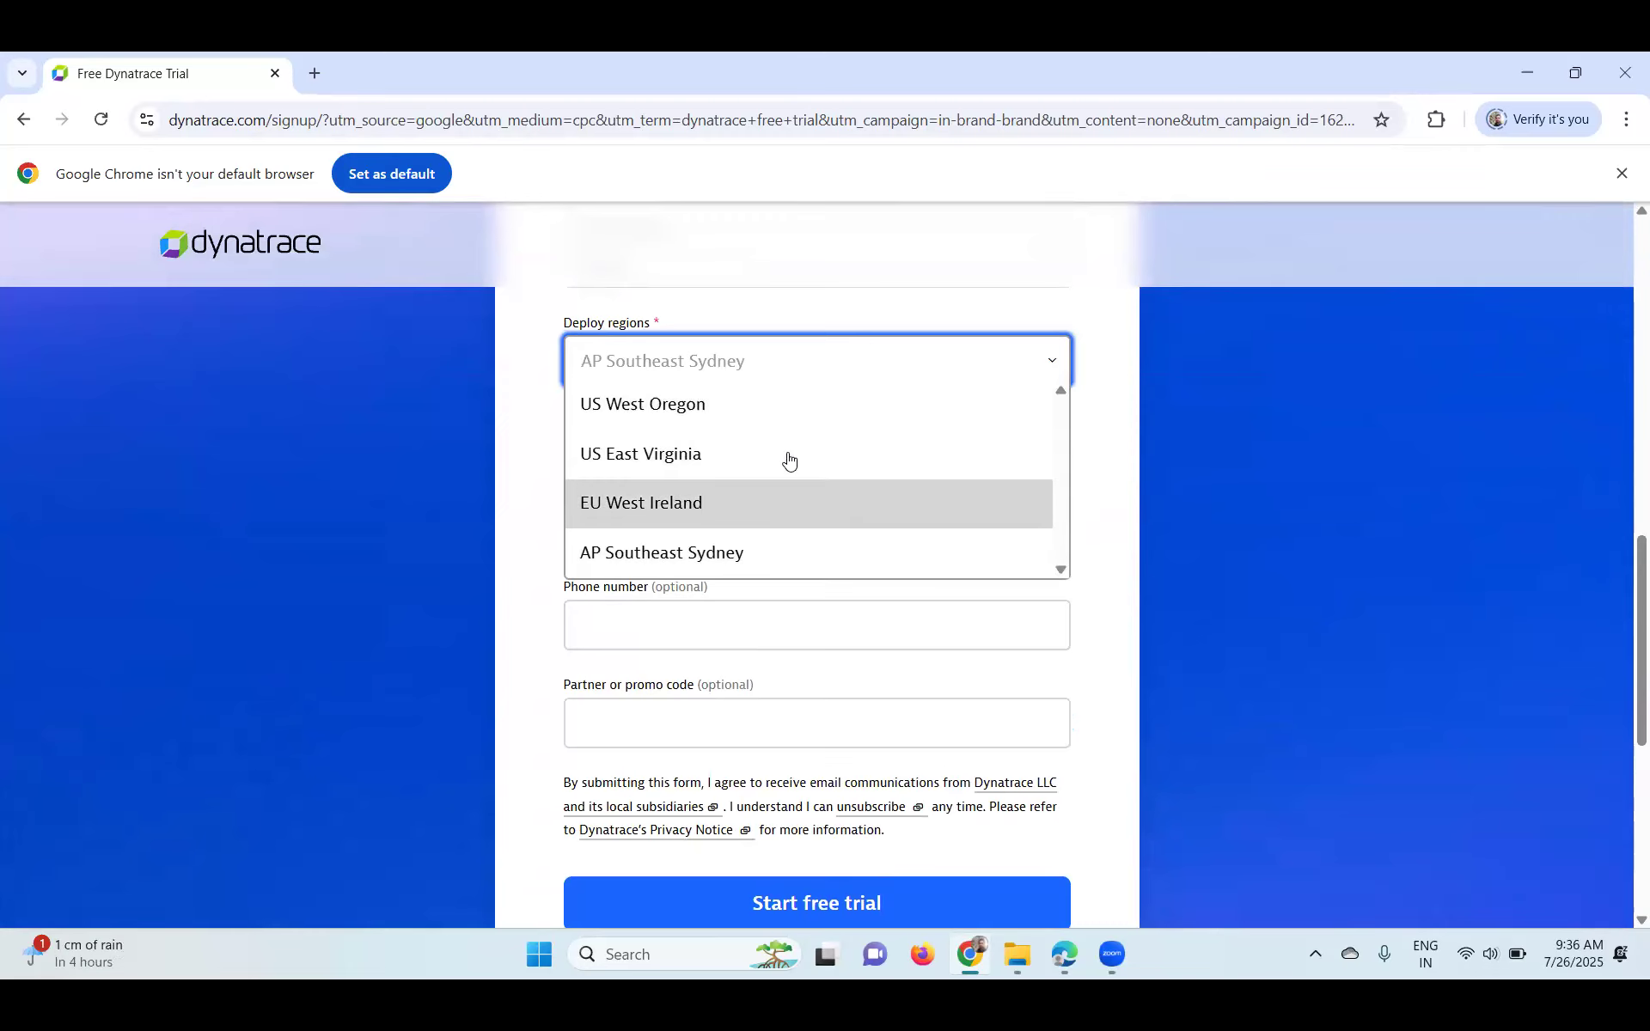
key("Return")
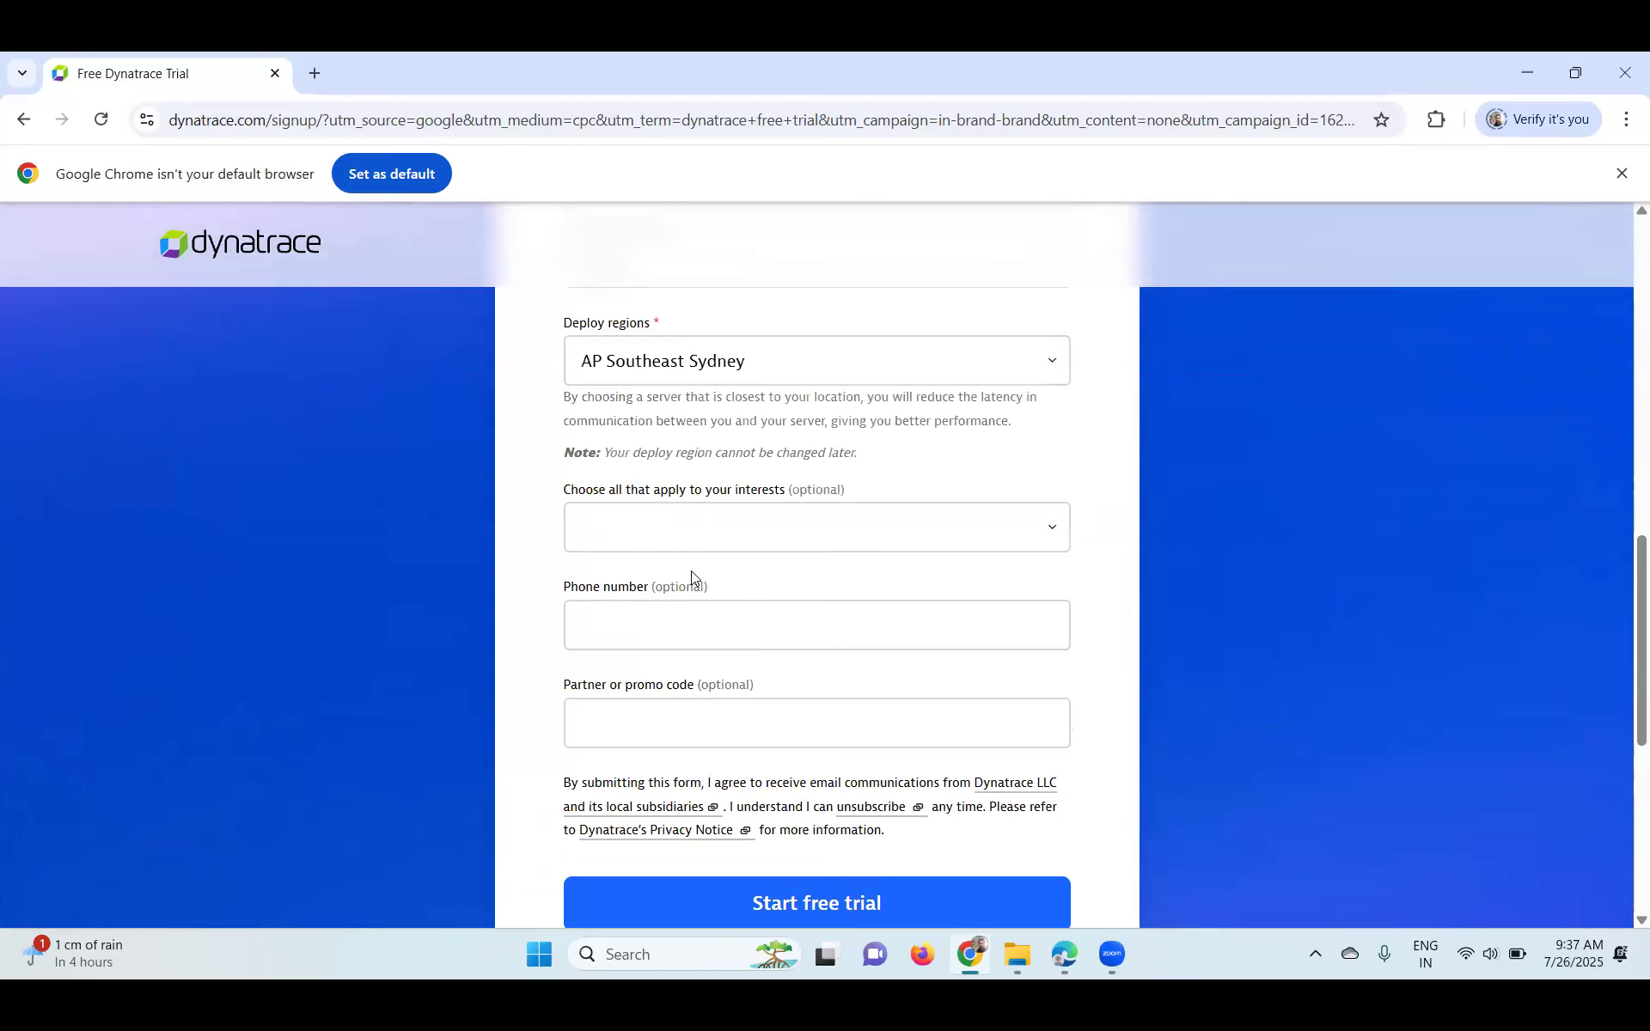
scroll(675, 505, "up", 1)
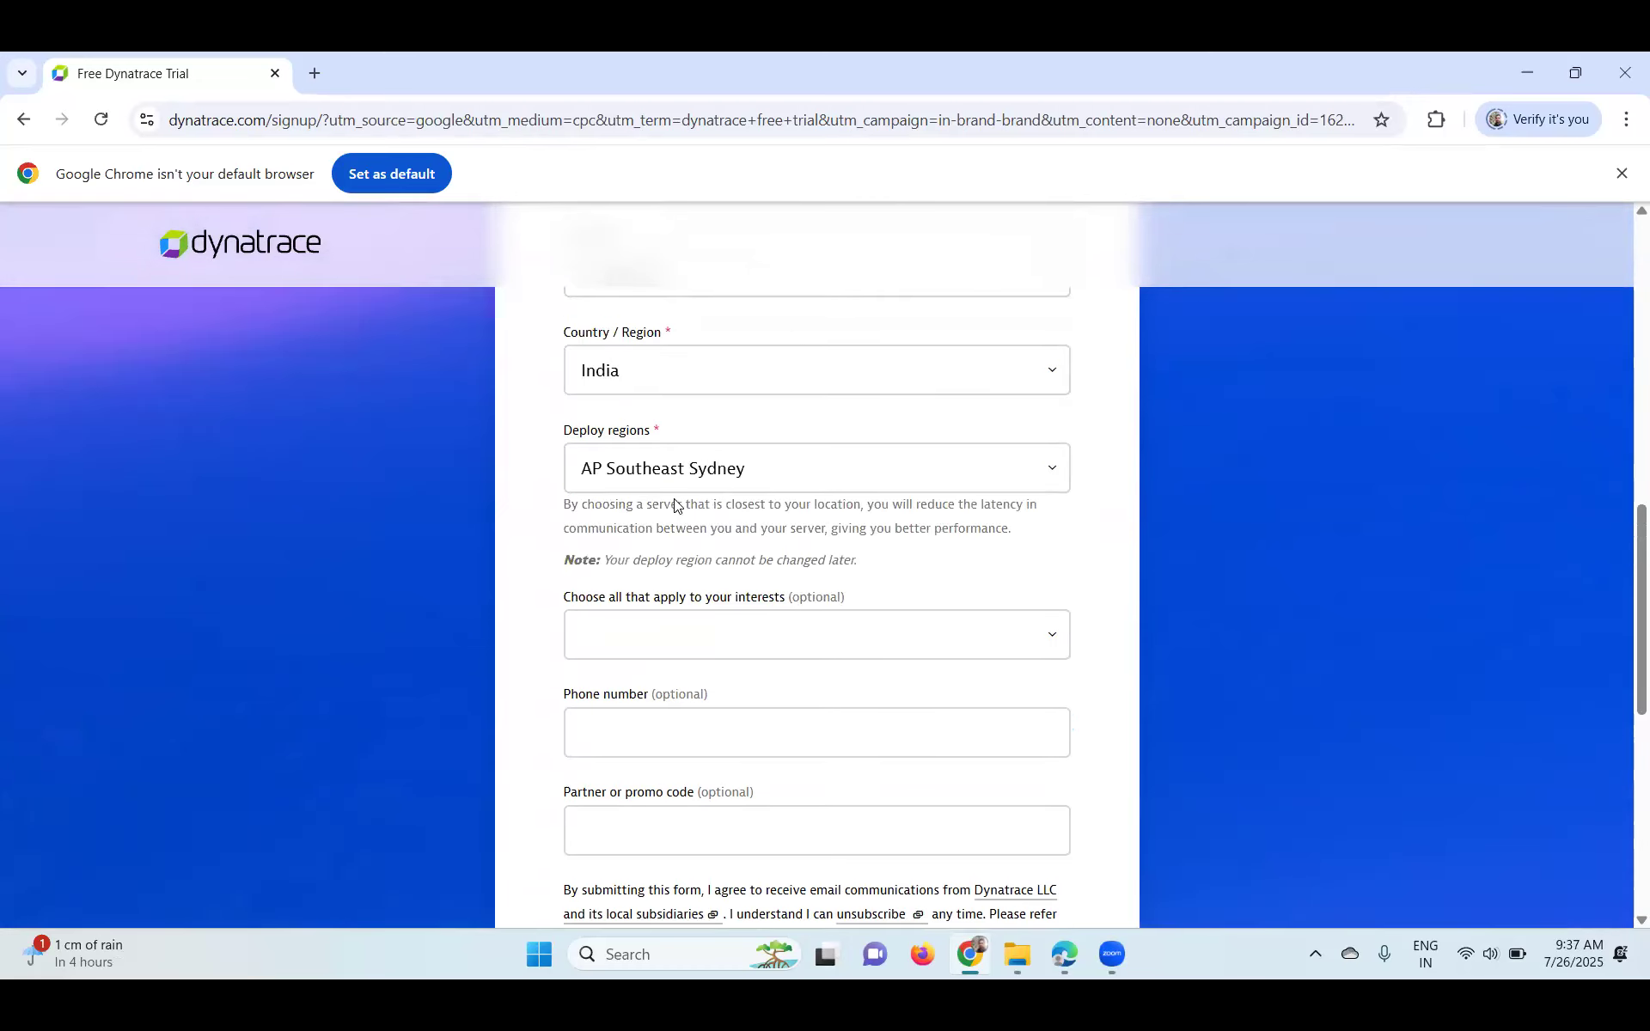
left_click(596, 467)
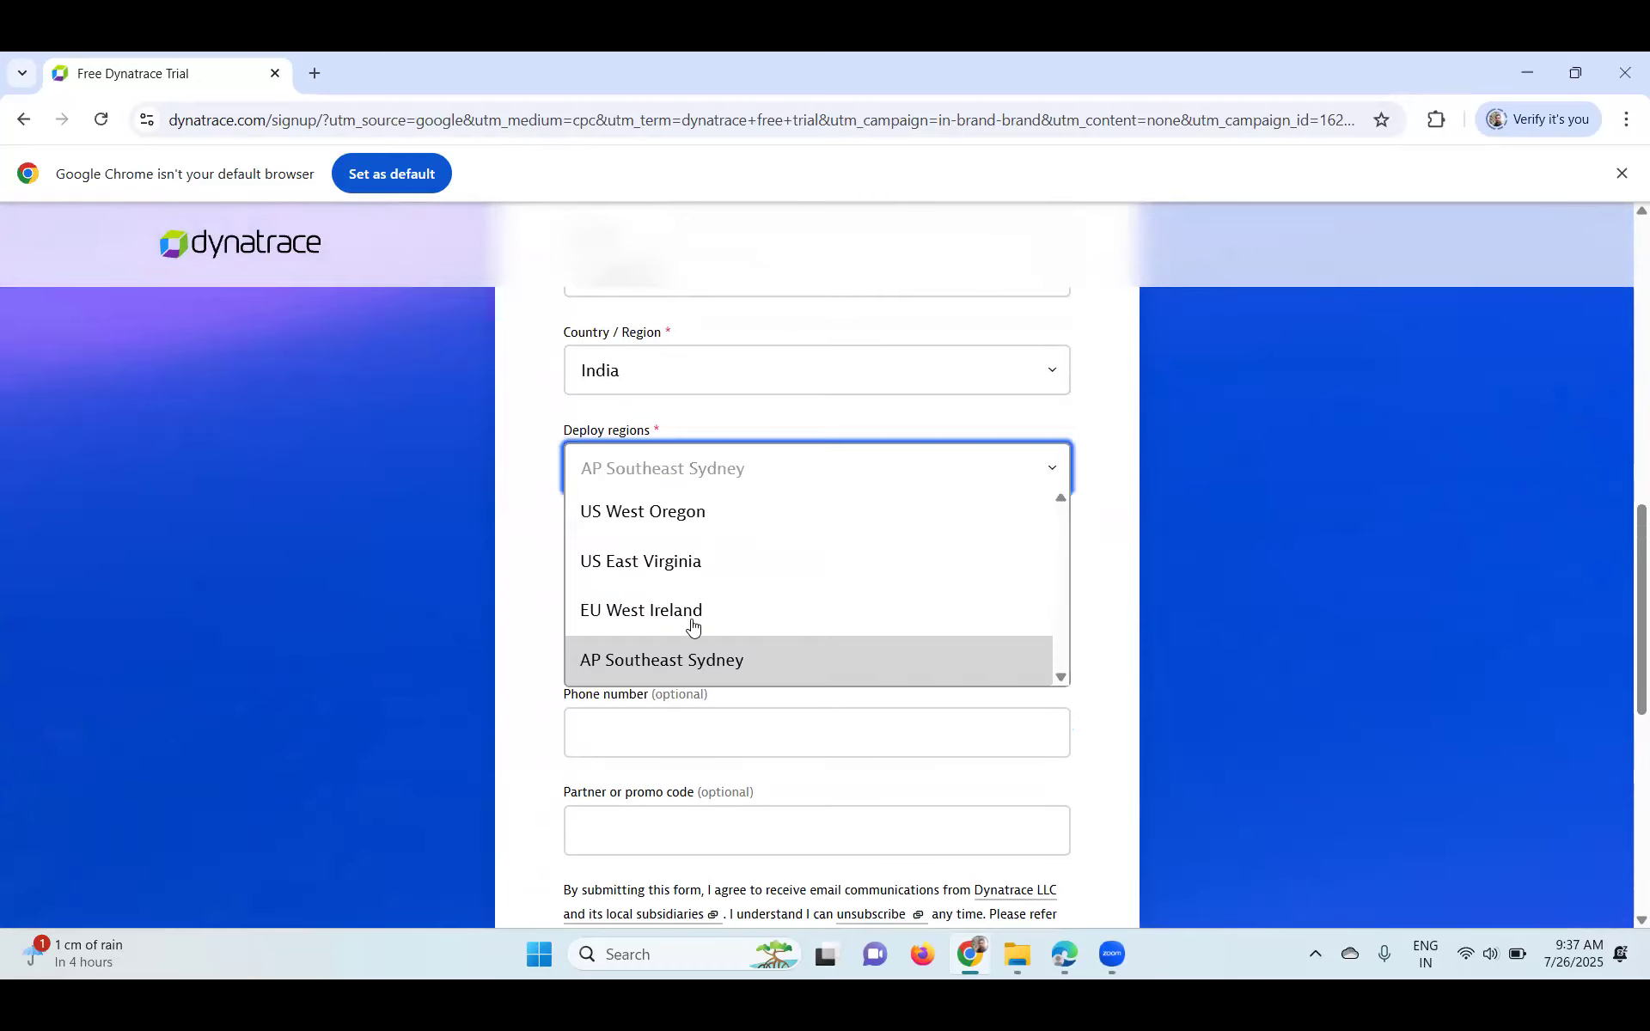
left_click(721, 640)
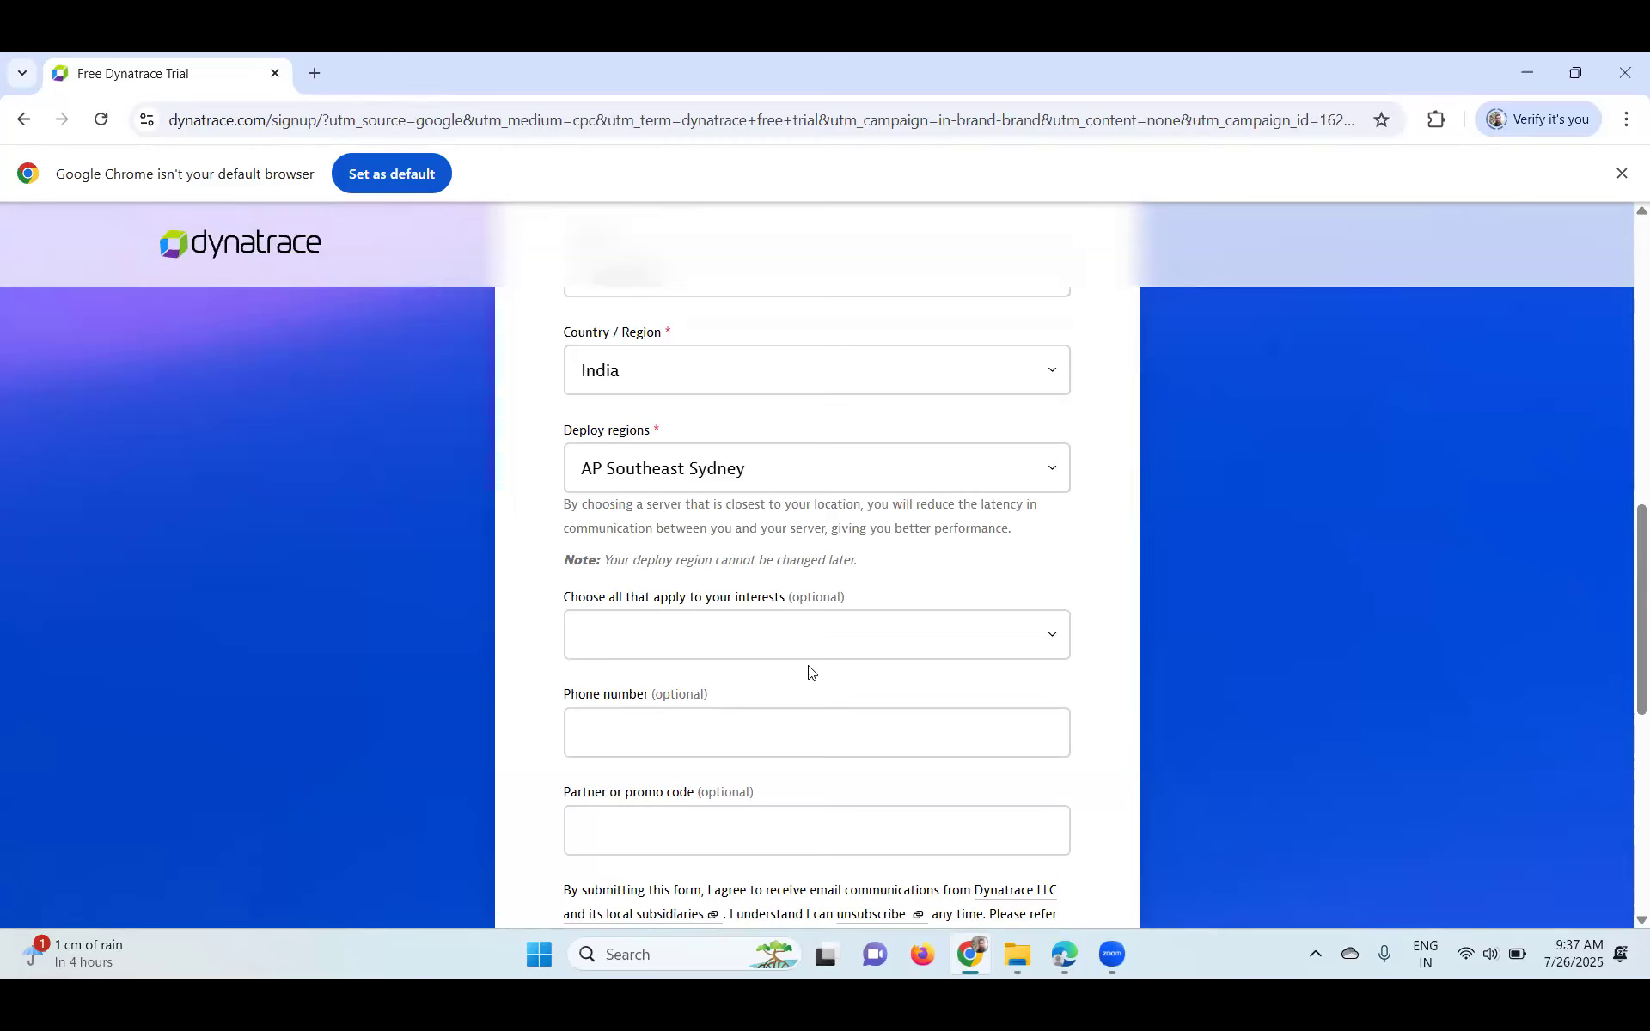
- Scroll through the signup form to review the completed fields
scroll(808, 673, "down", 1)
scroll(808, 673, "up", 2)
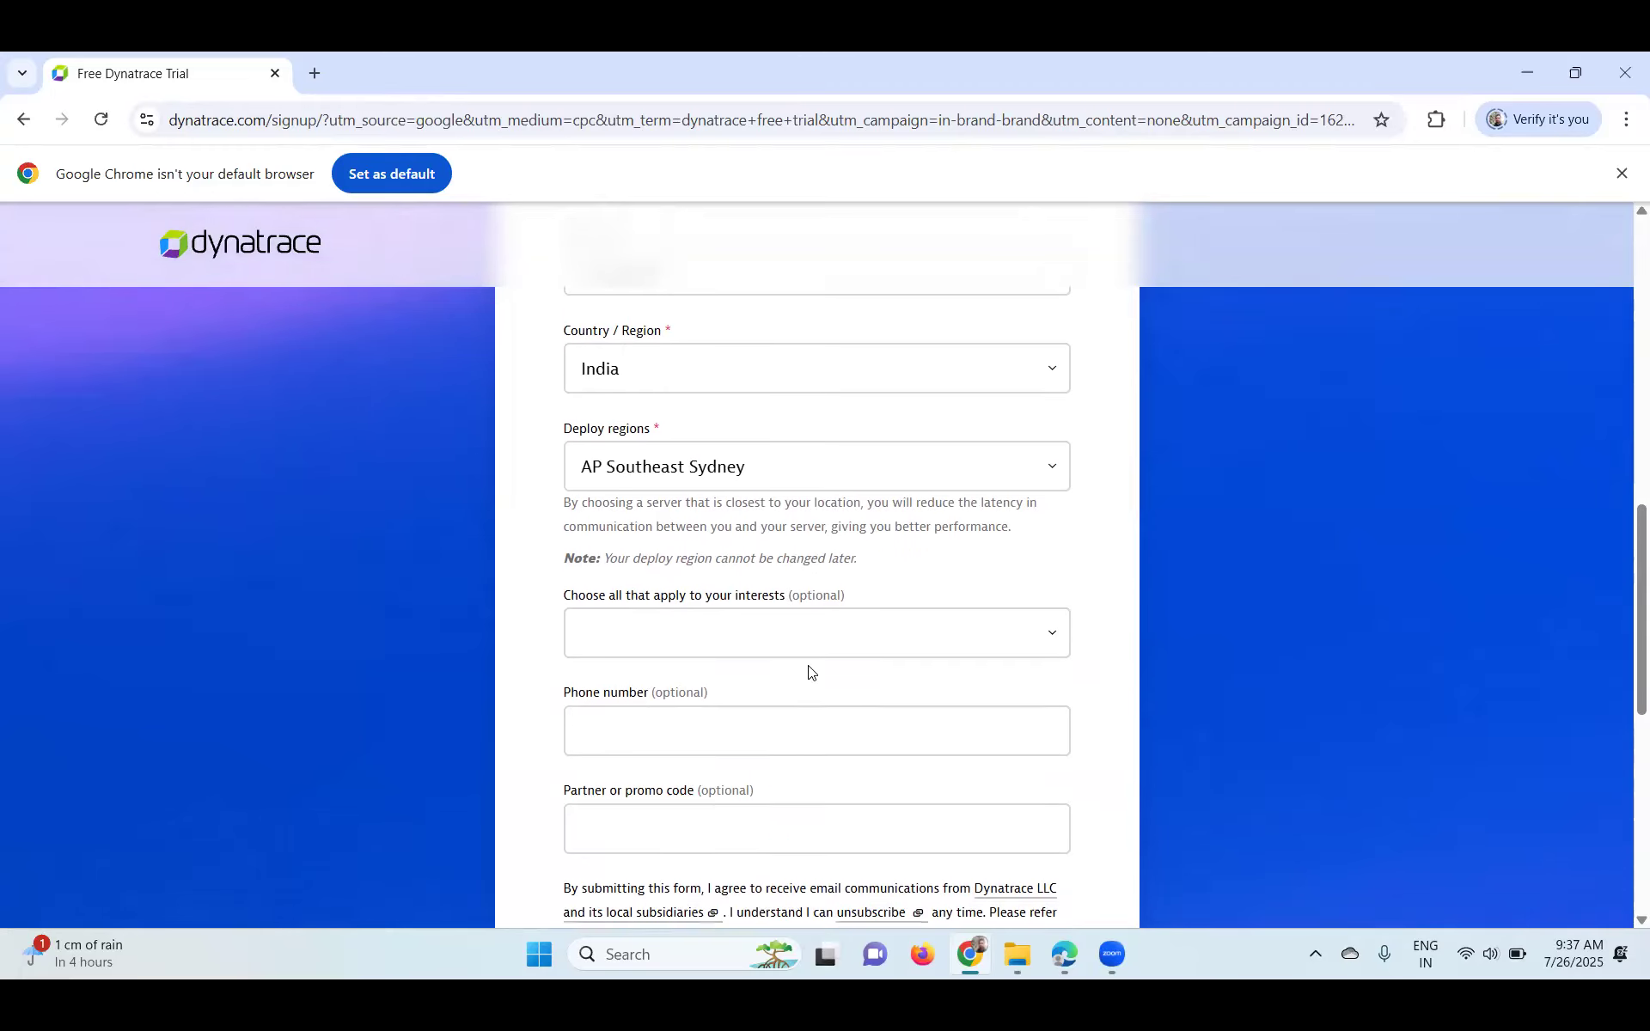
scroll(808, 666, "up", 3)
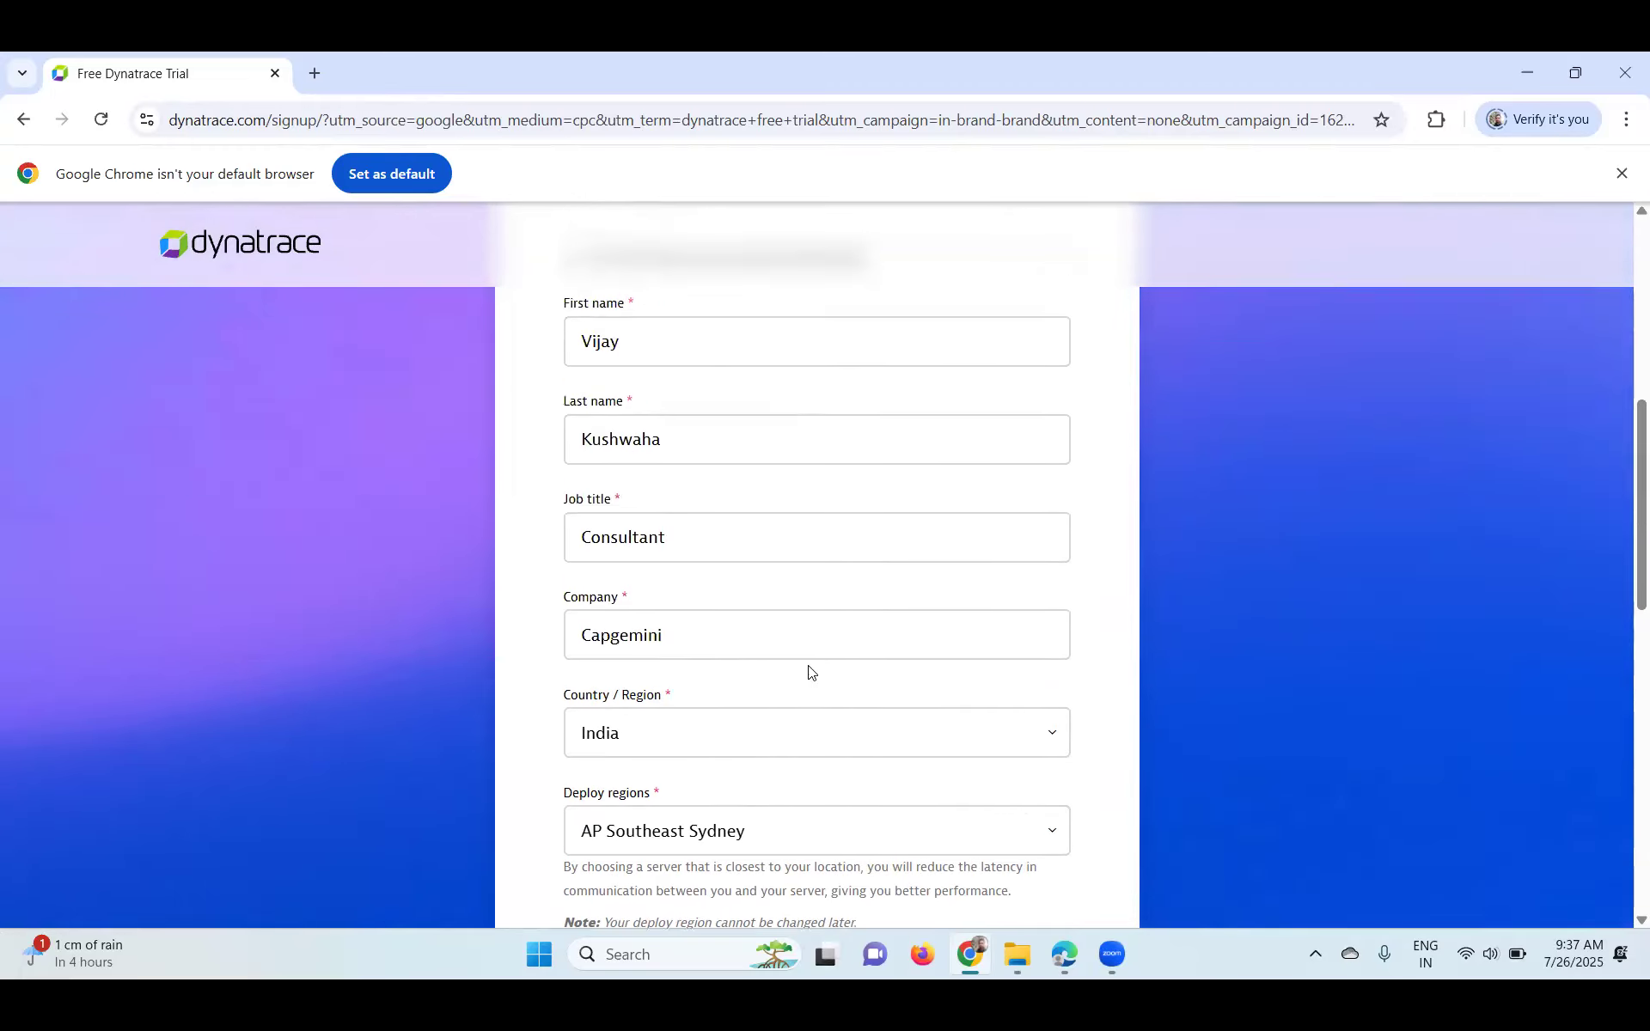
scroll(808, 673, "down", 2)
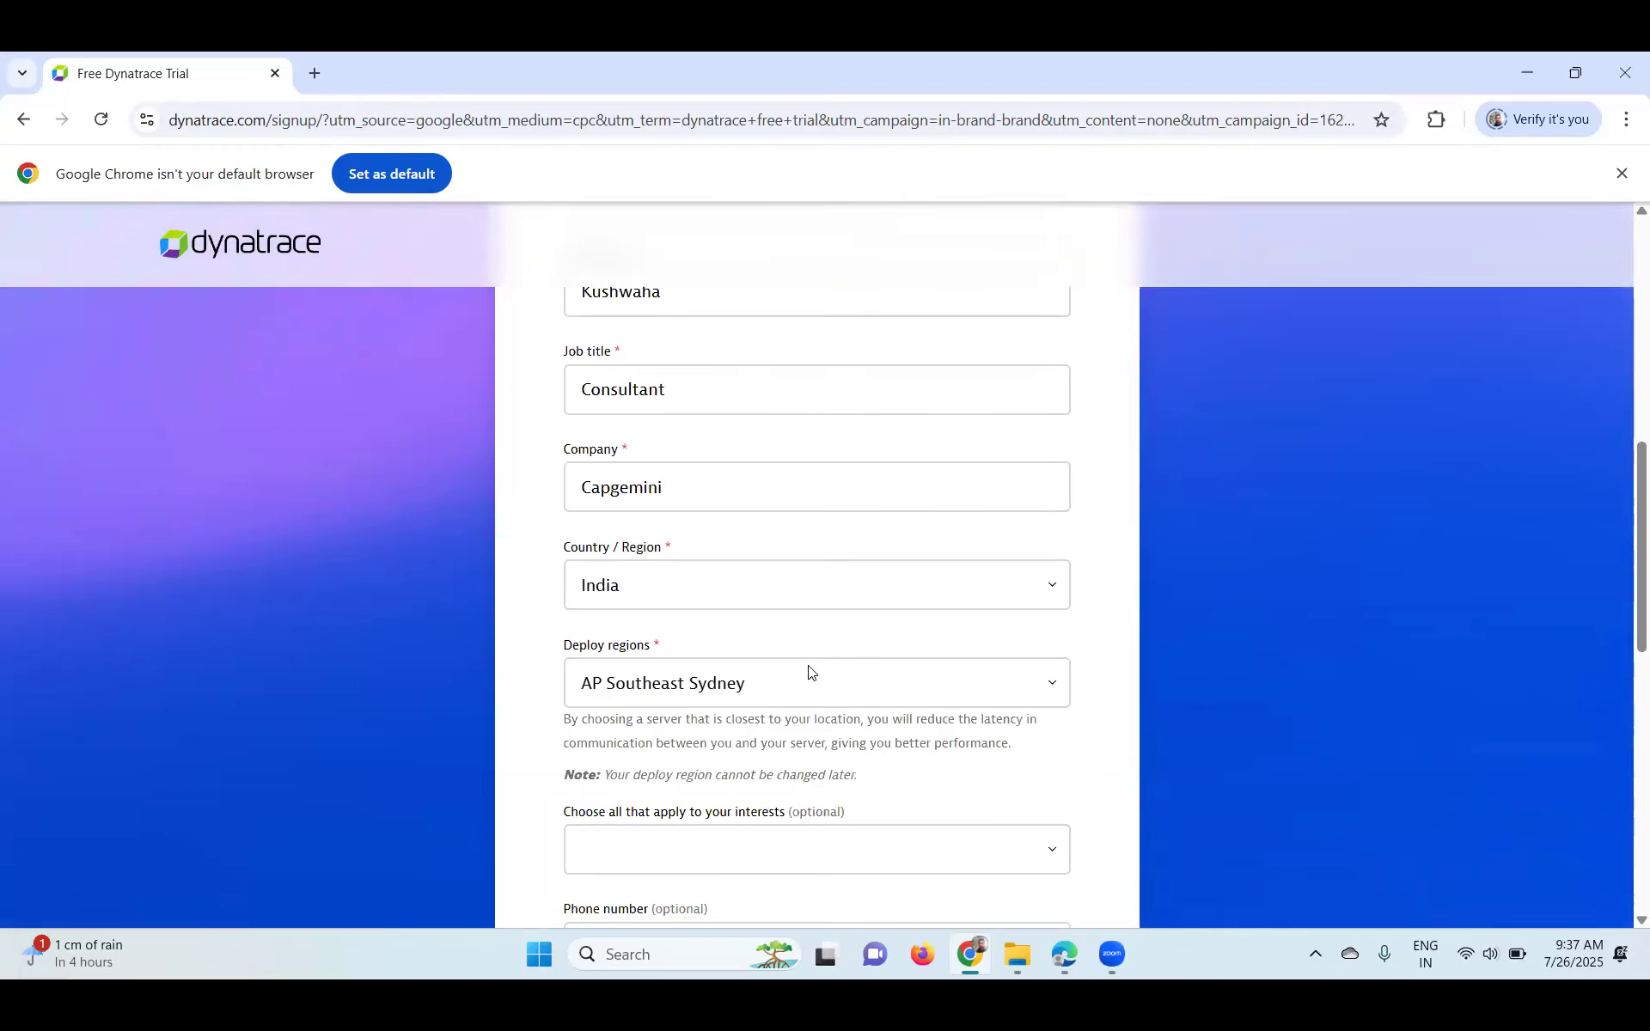
scroll(808, 672, "up", 2)
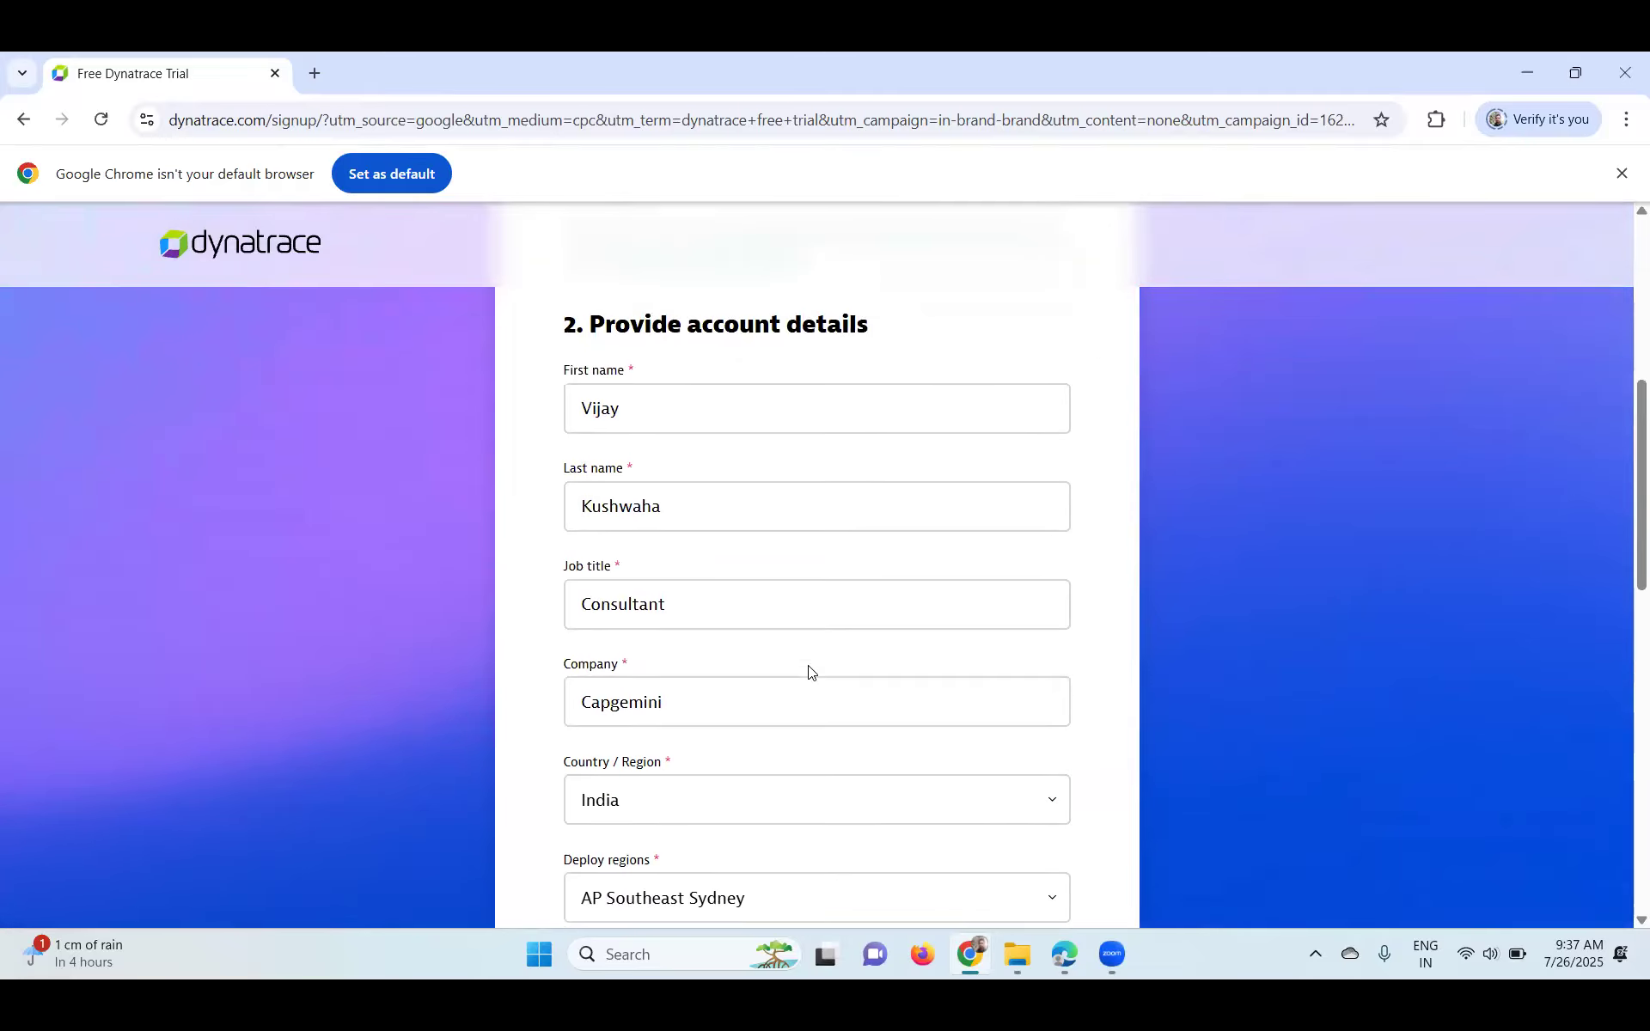
scroll(808, 672, "up", 3)
scroll(808, 672, "down", 11)
scroll(808, 672, "up", 3)
scroll(808, 672, "down", 2)
scroll(807, 672, "up", 2)
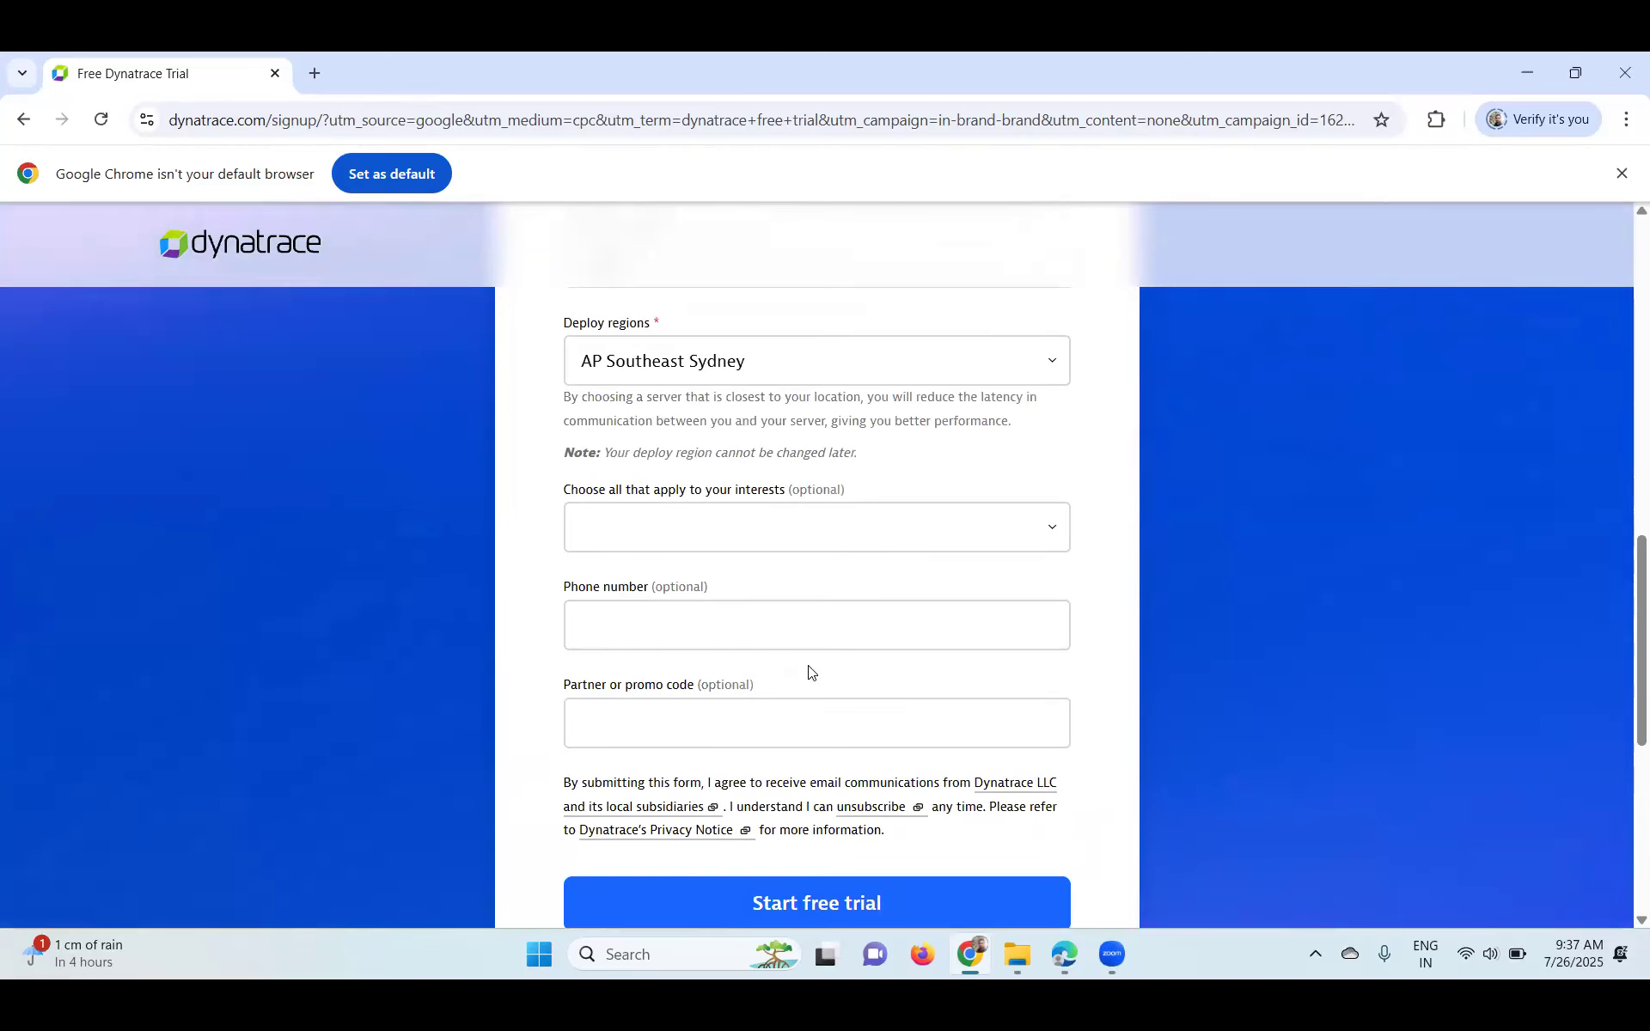
scroll(808, 672, "up", 9)
scroll(805, 671, "down", 7)
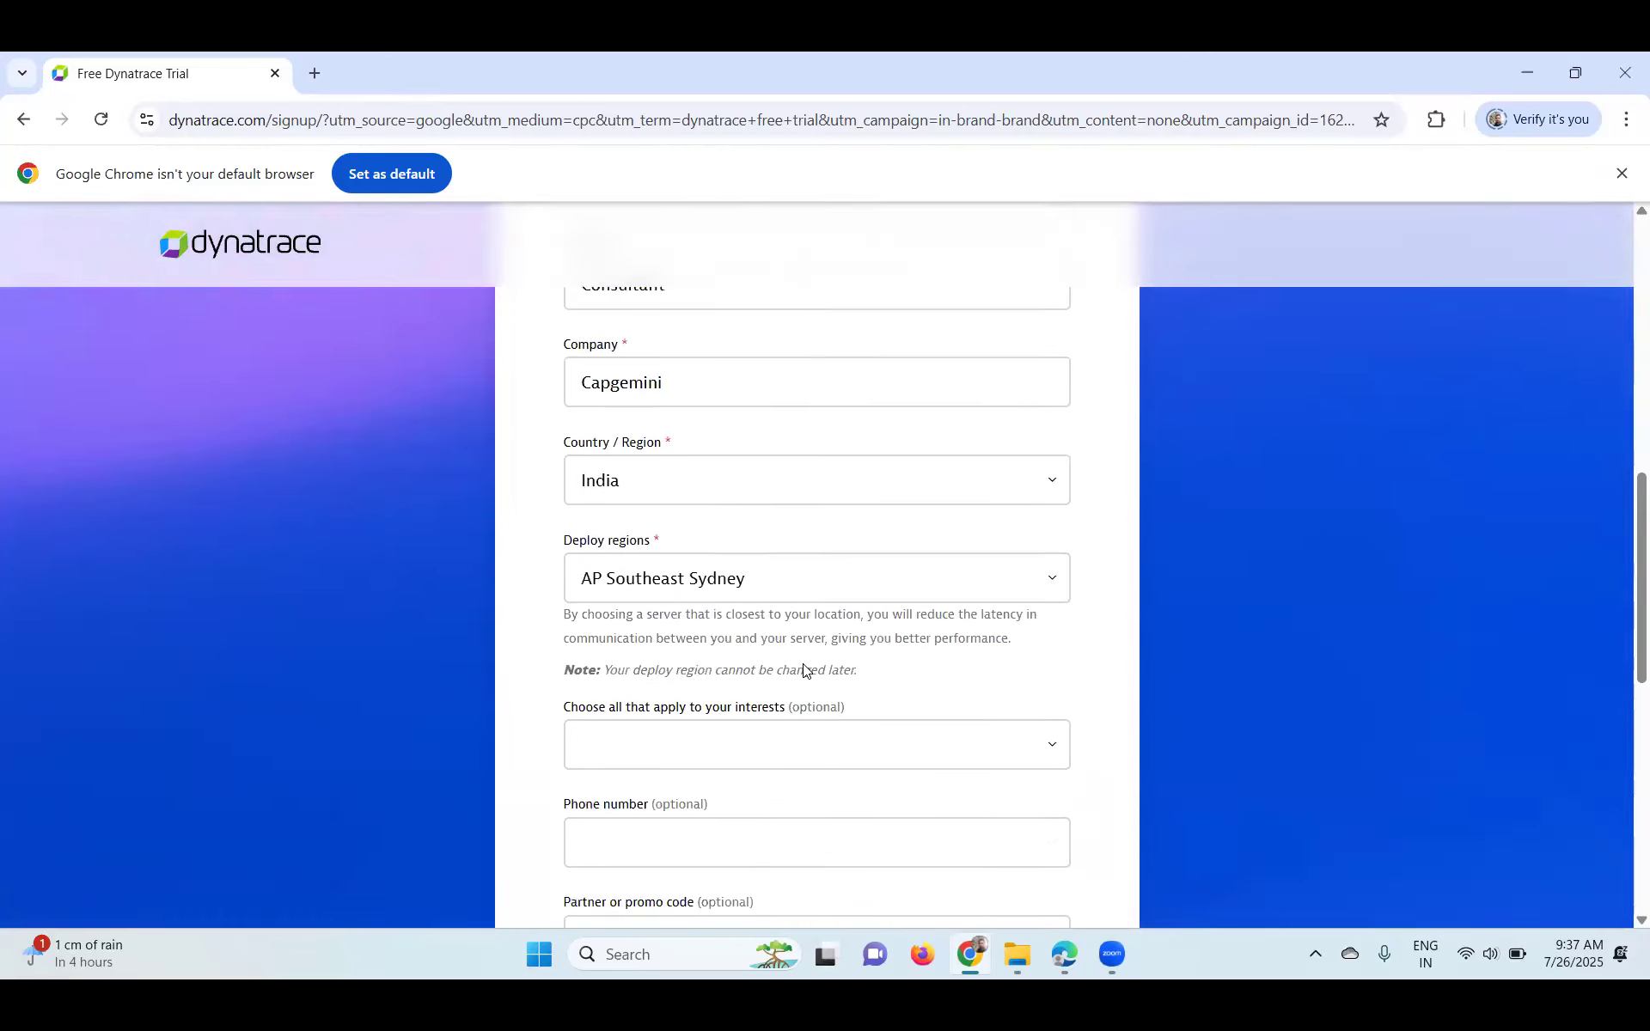
scroll(803, 667, "down", 4)
scroll(805, 669, "up", 3)
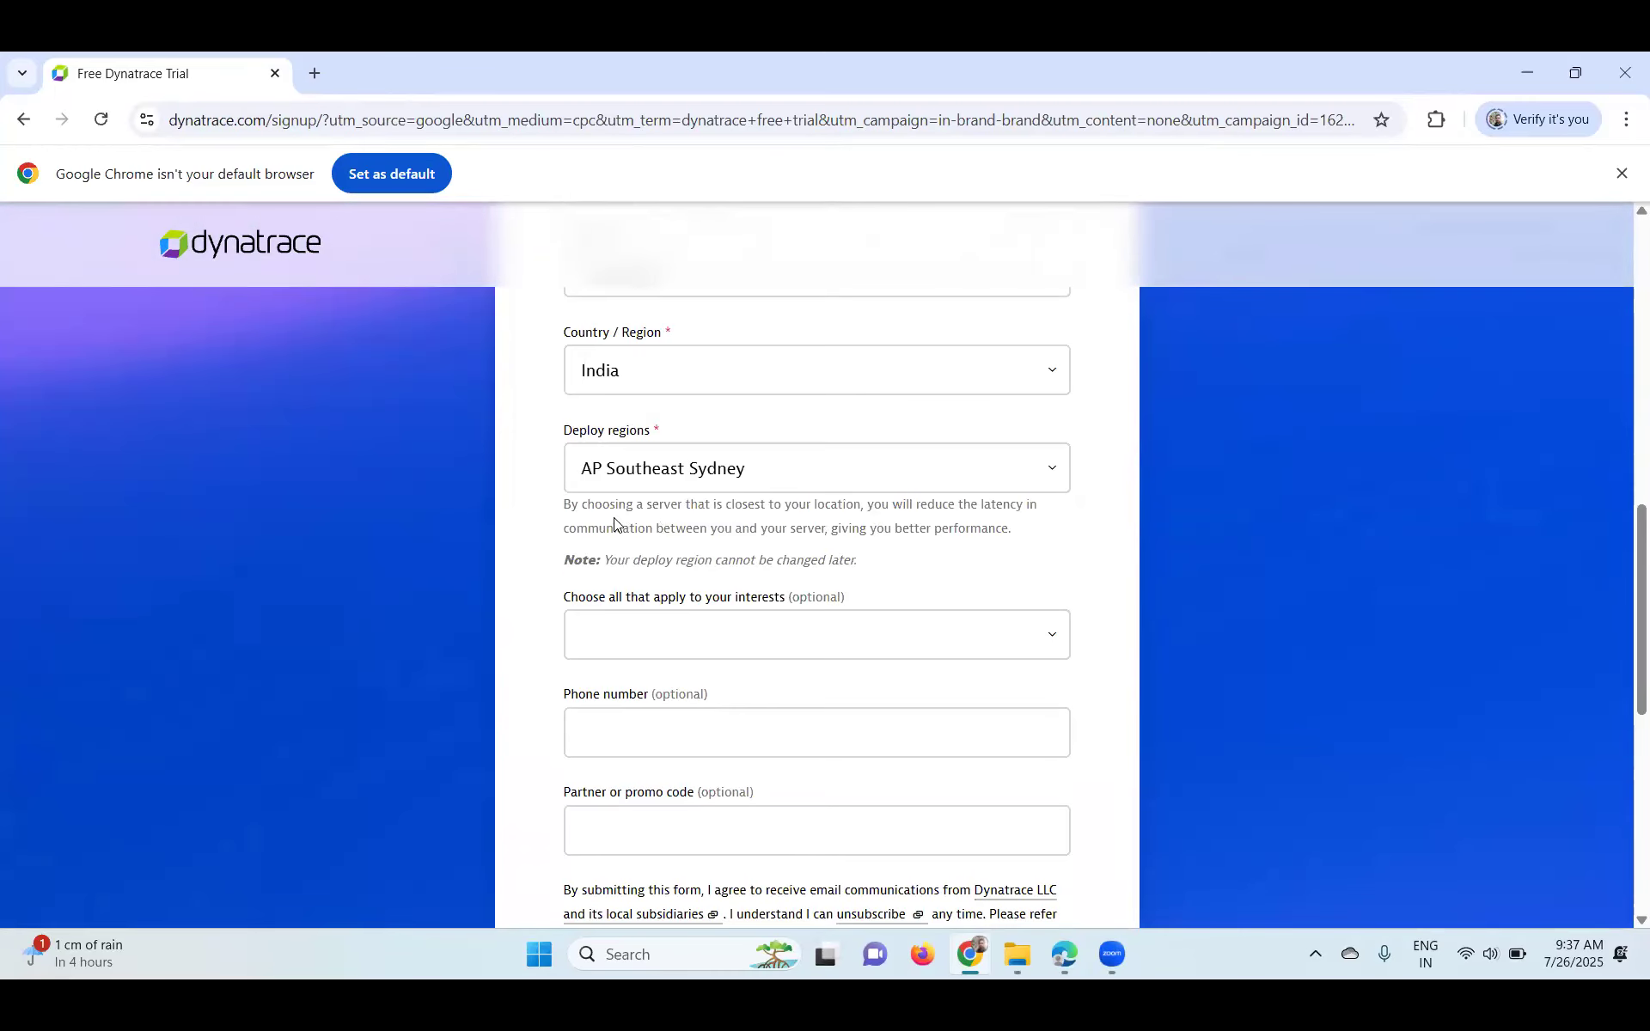
- Highlight the deploy region explanation and reconfirm AP Southeast Sydney as the region
left_click_drag(947, 508, 1033, 545)
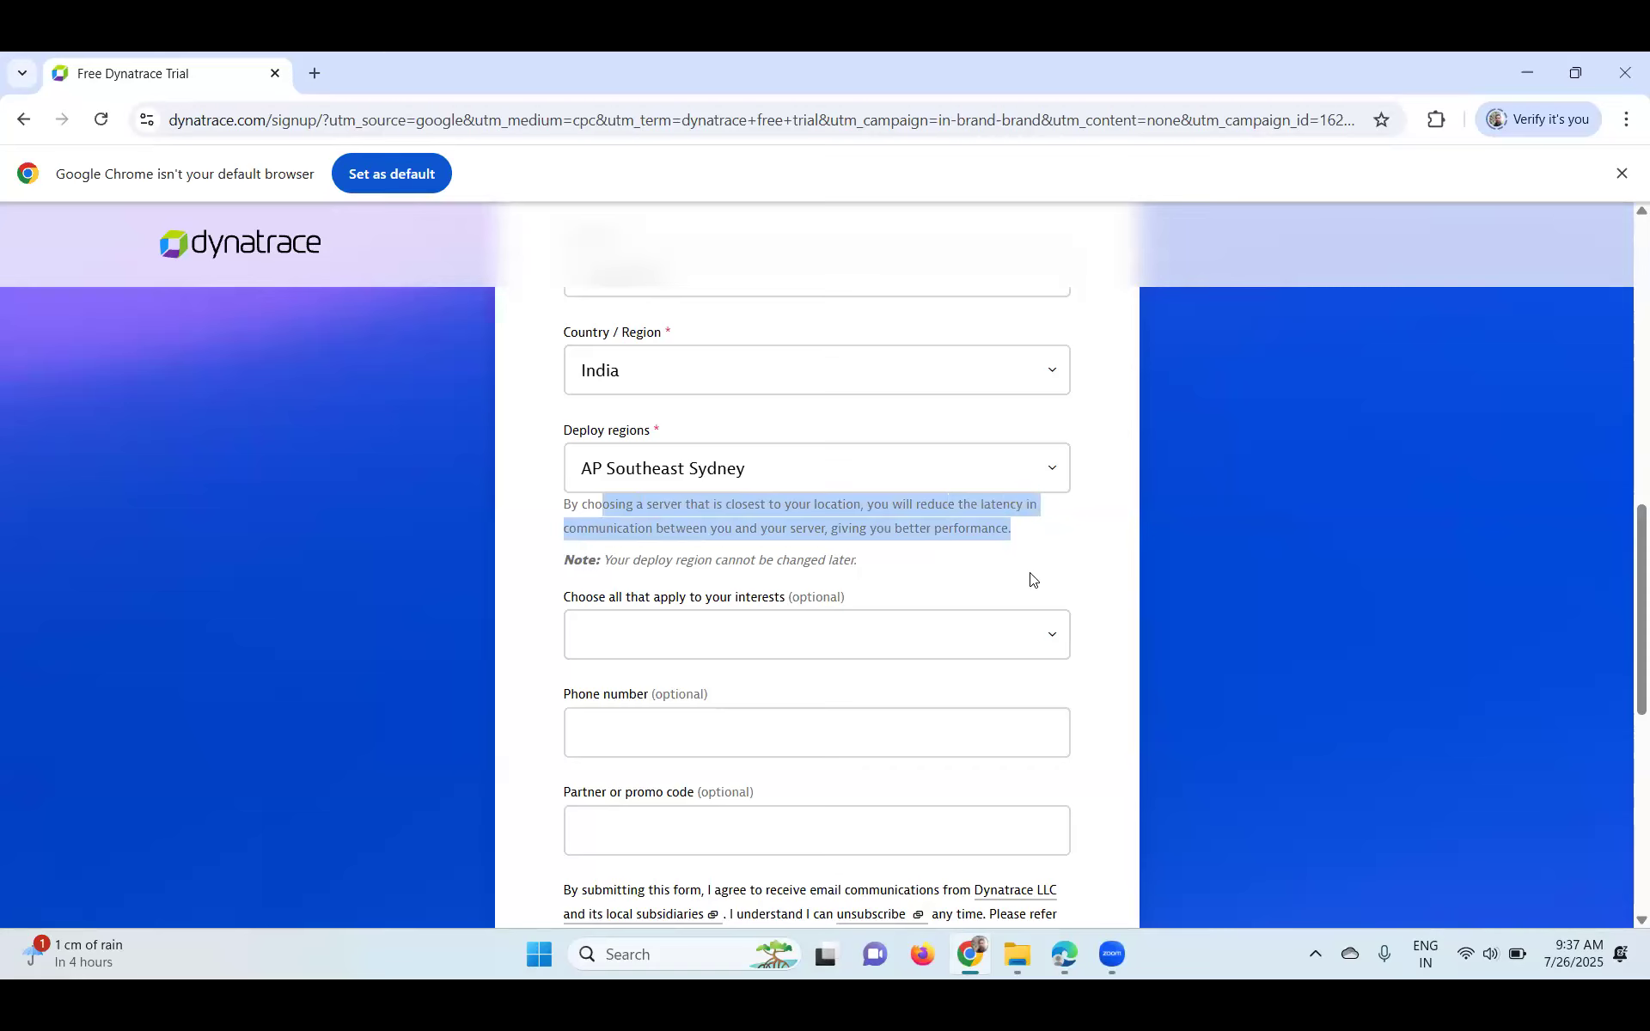
scroll(1031, 578, "down", 2)
scroll(1029, 578, "up", 6)
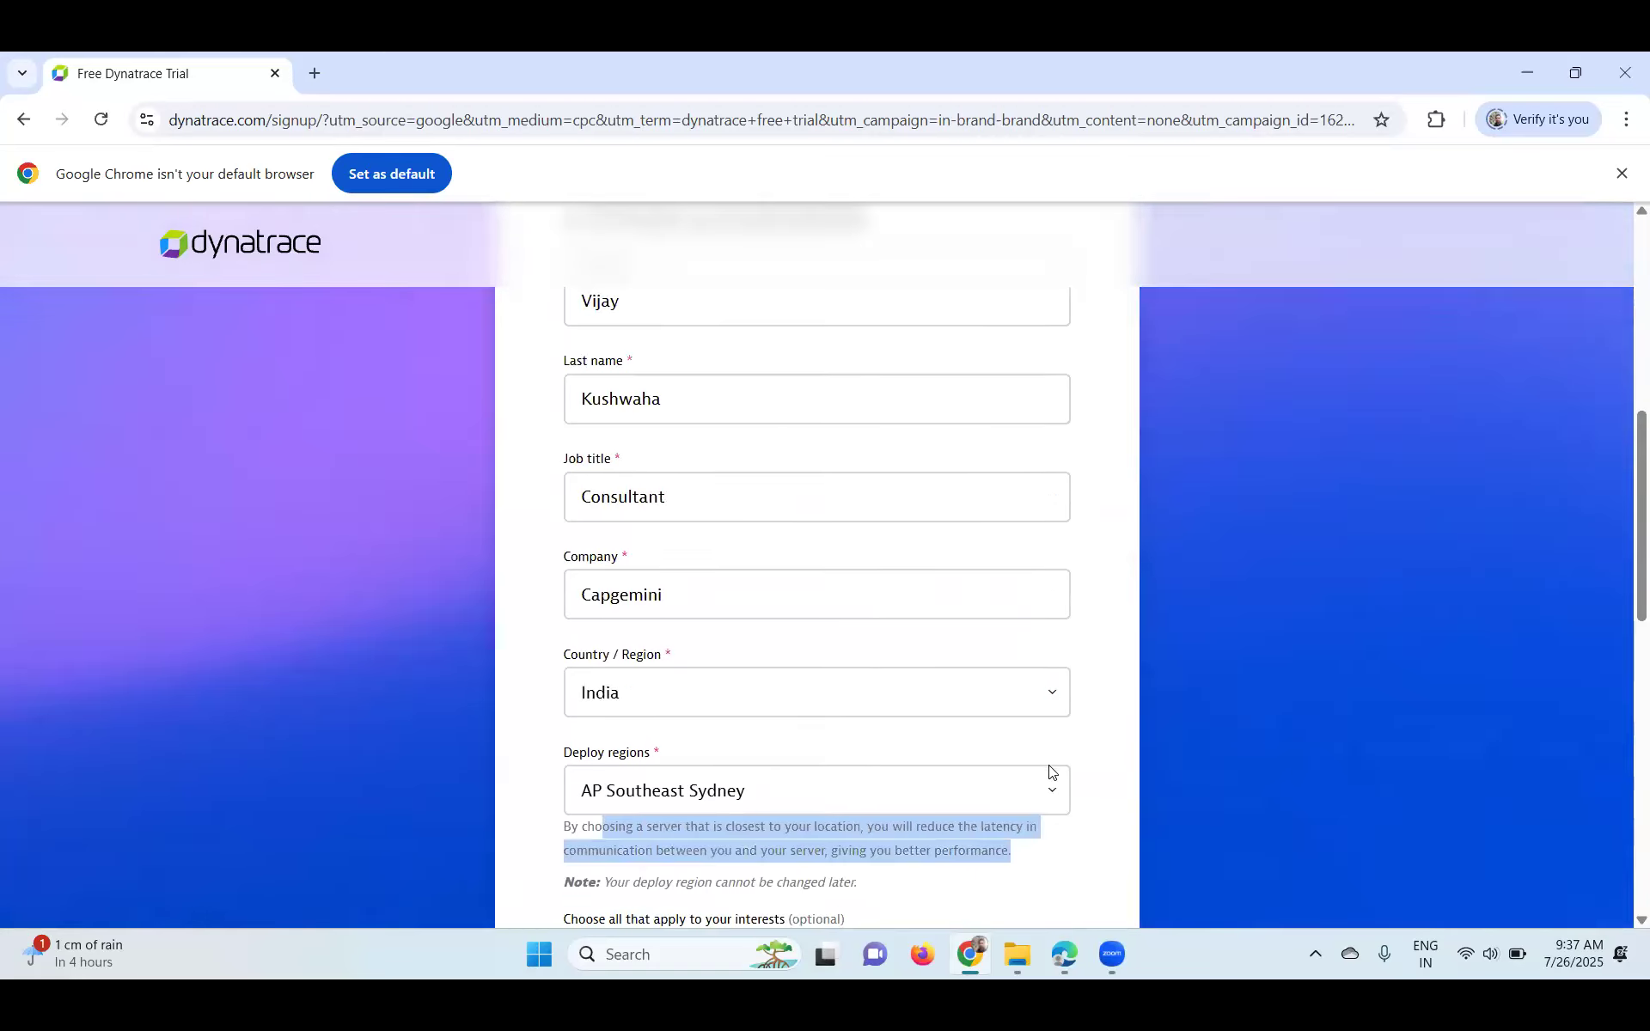
left_click(1052, 784)
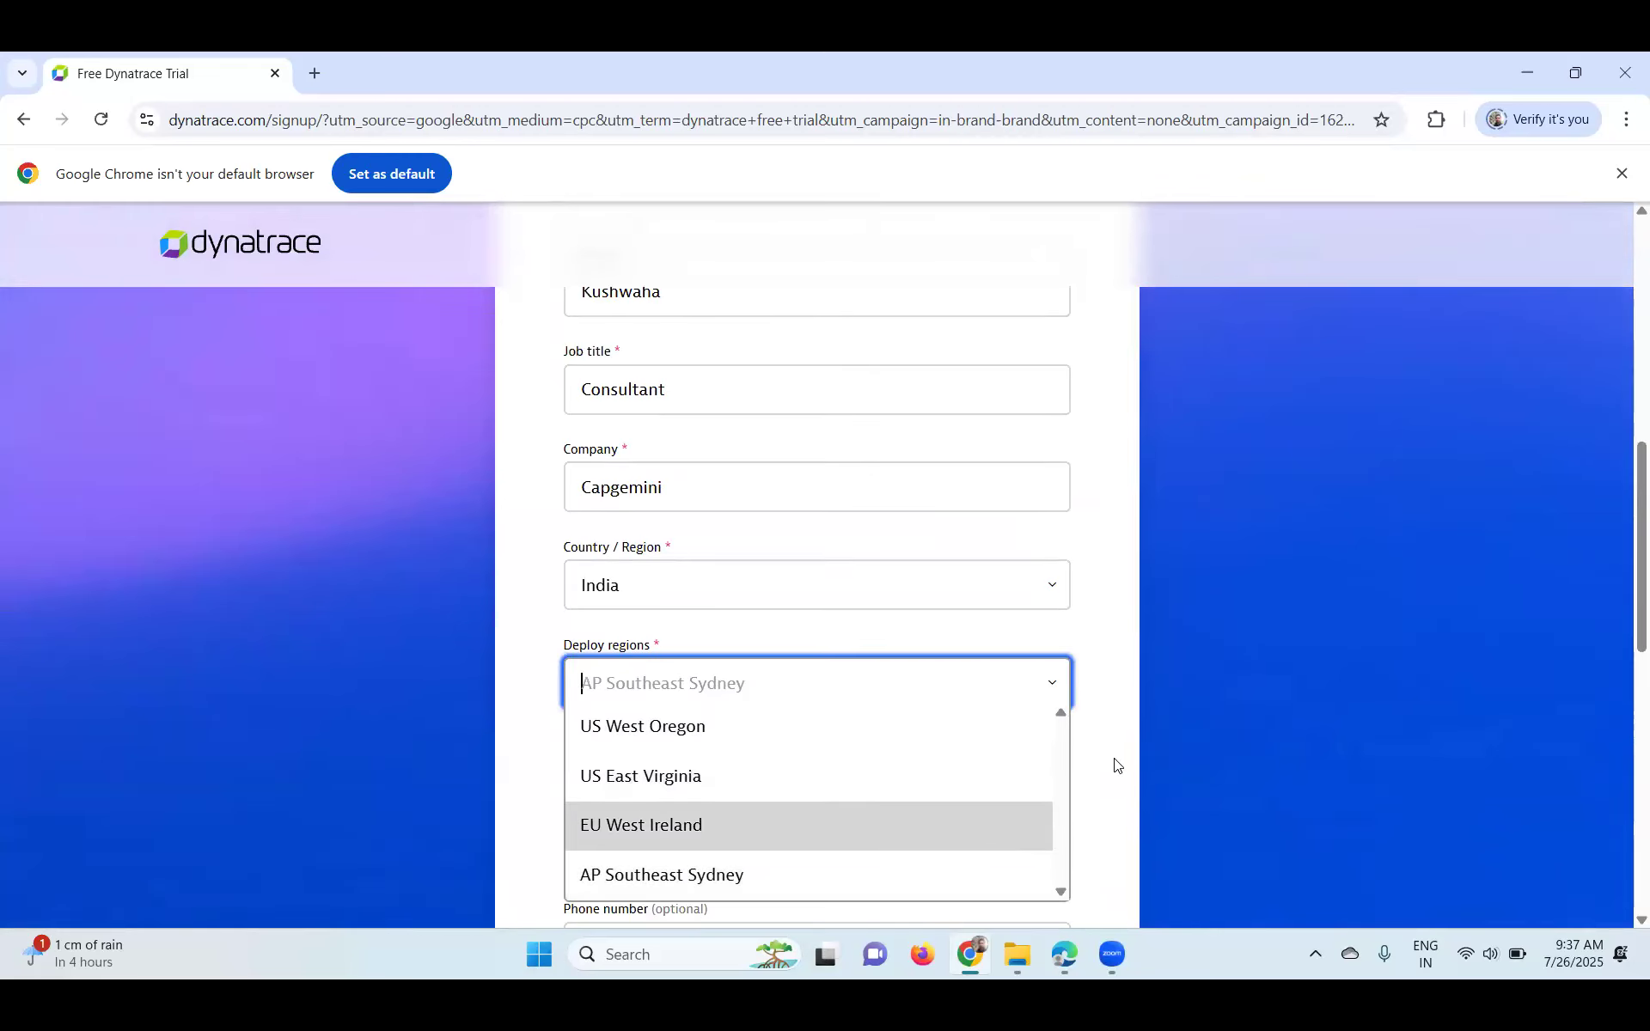
left_click(1134, 548)
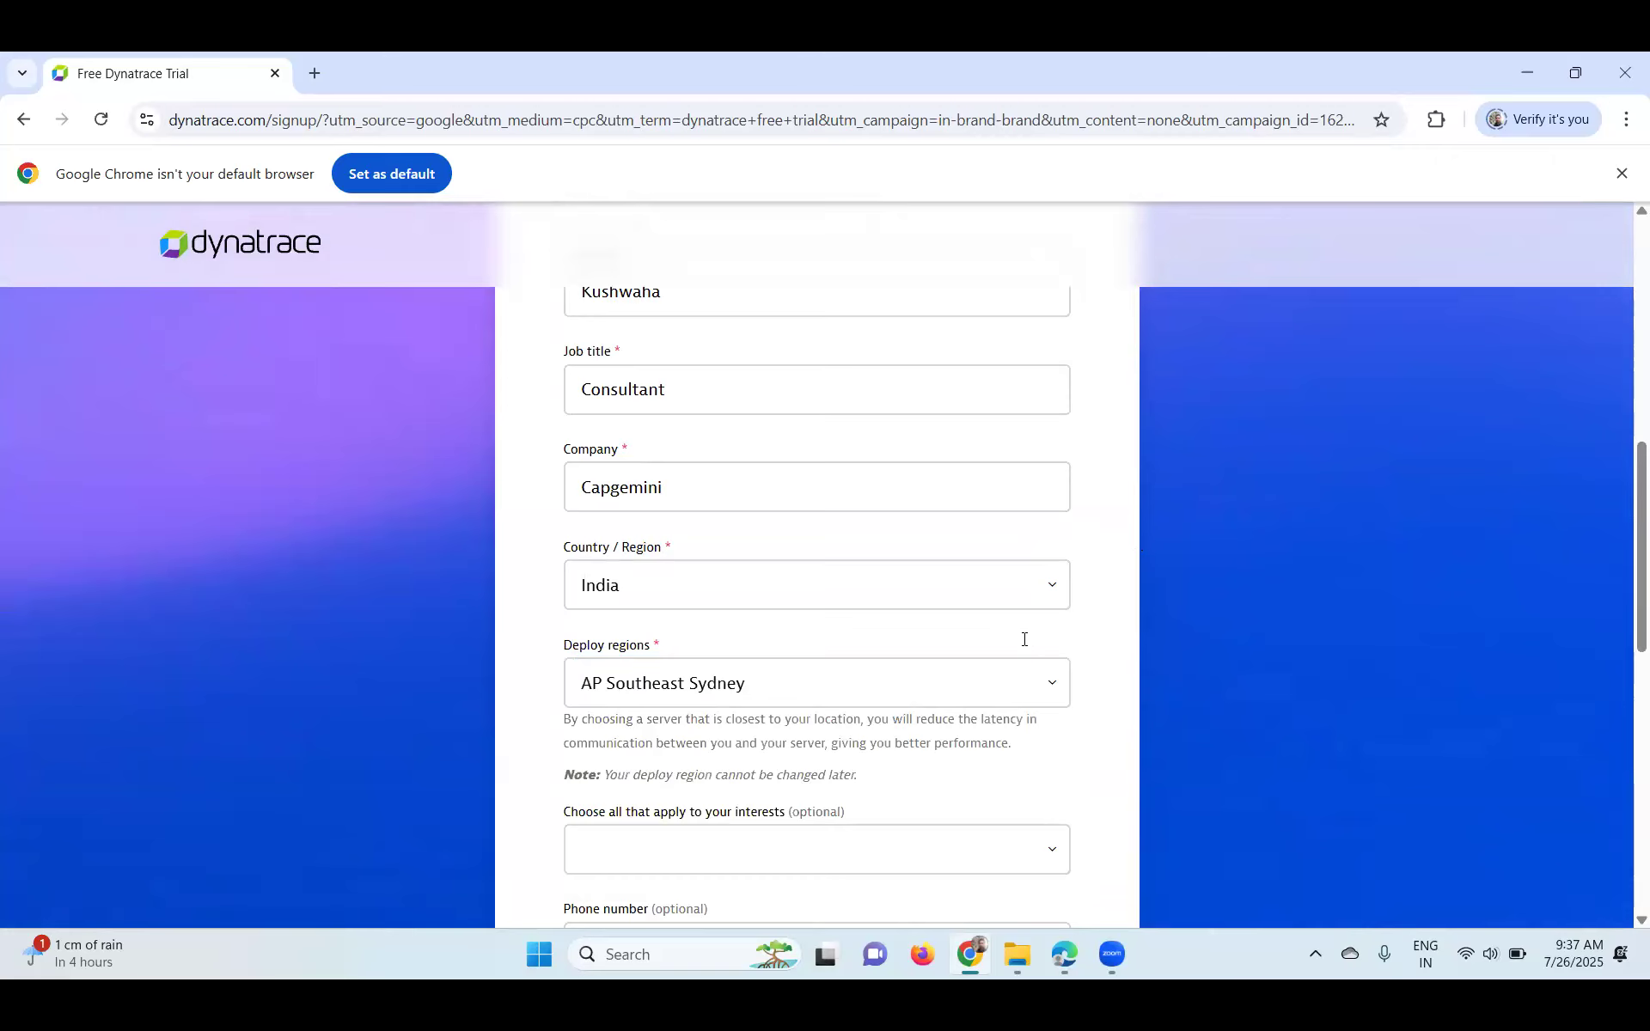
scroll(1024, 639, "down", 2)
scroll(980, 630, "down", 2)
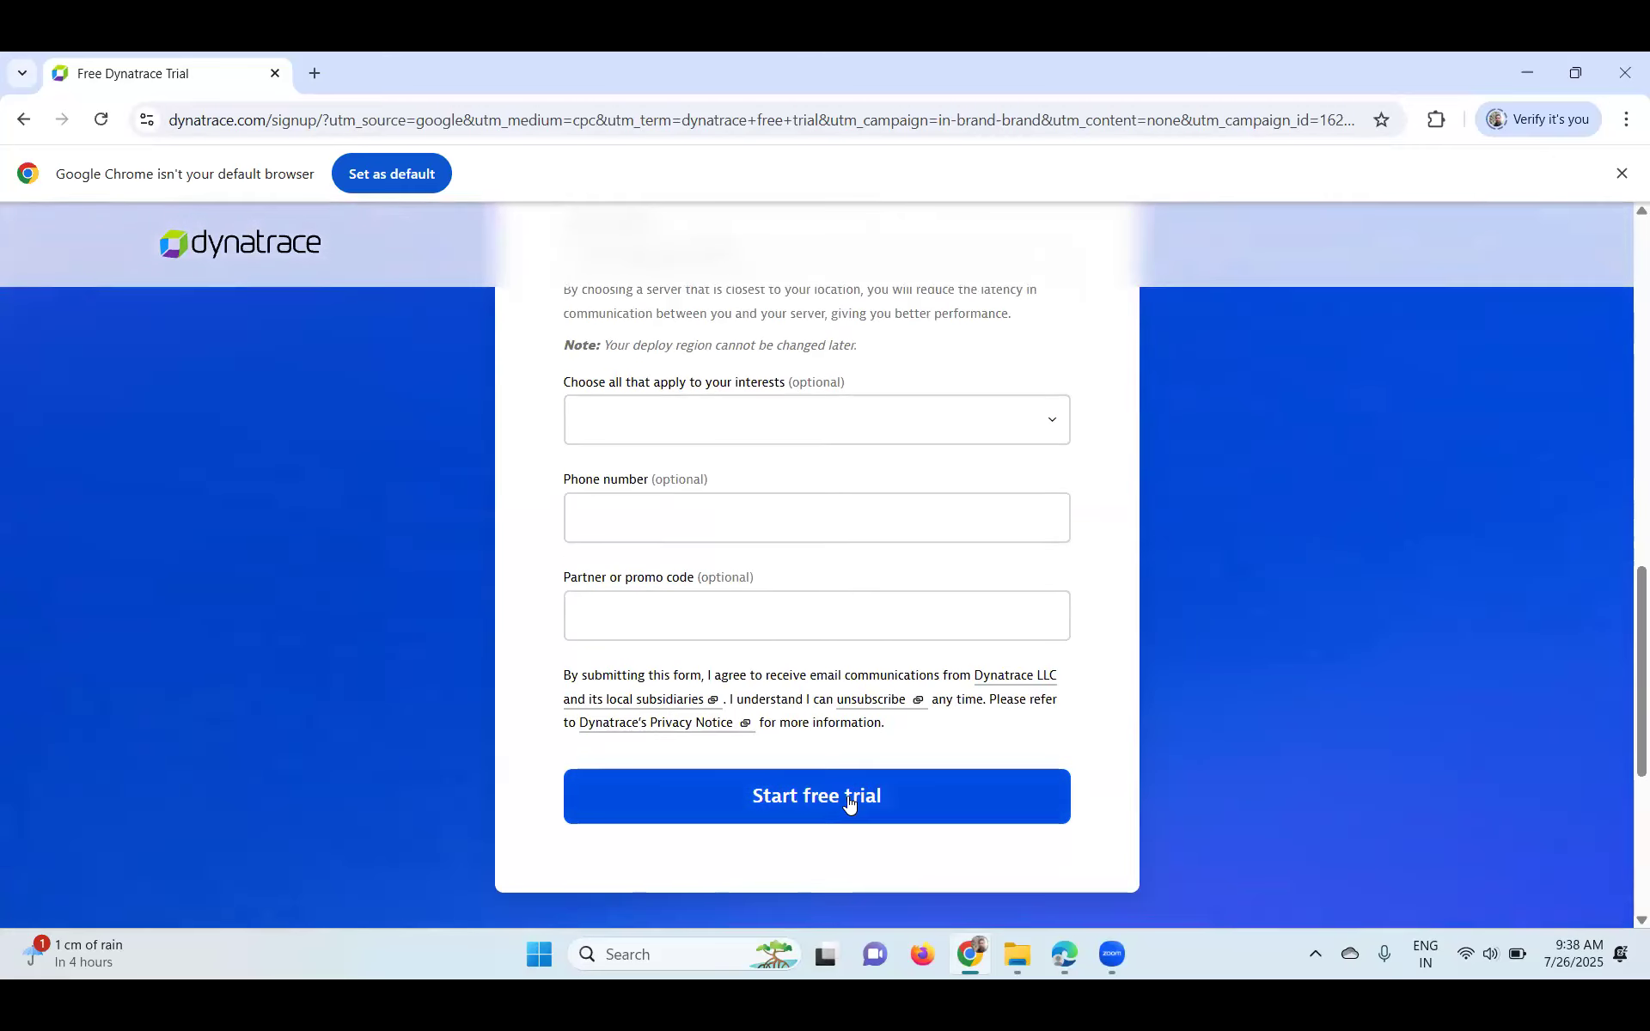
- Submit the free trial signup form
scroll(746, 555, "up", 1)
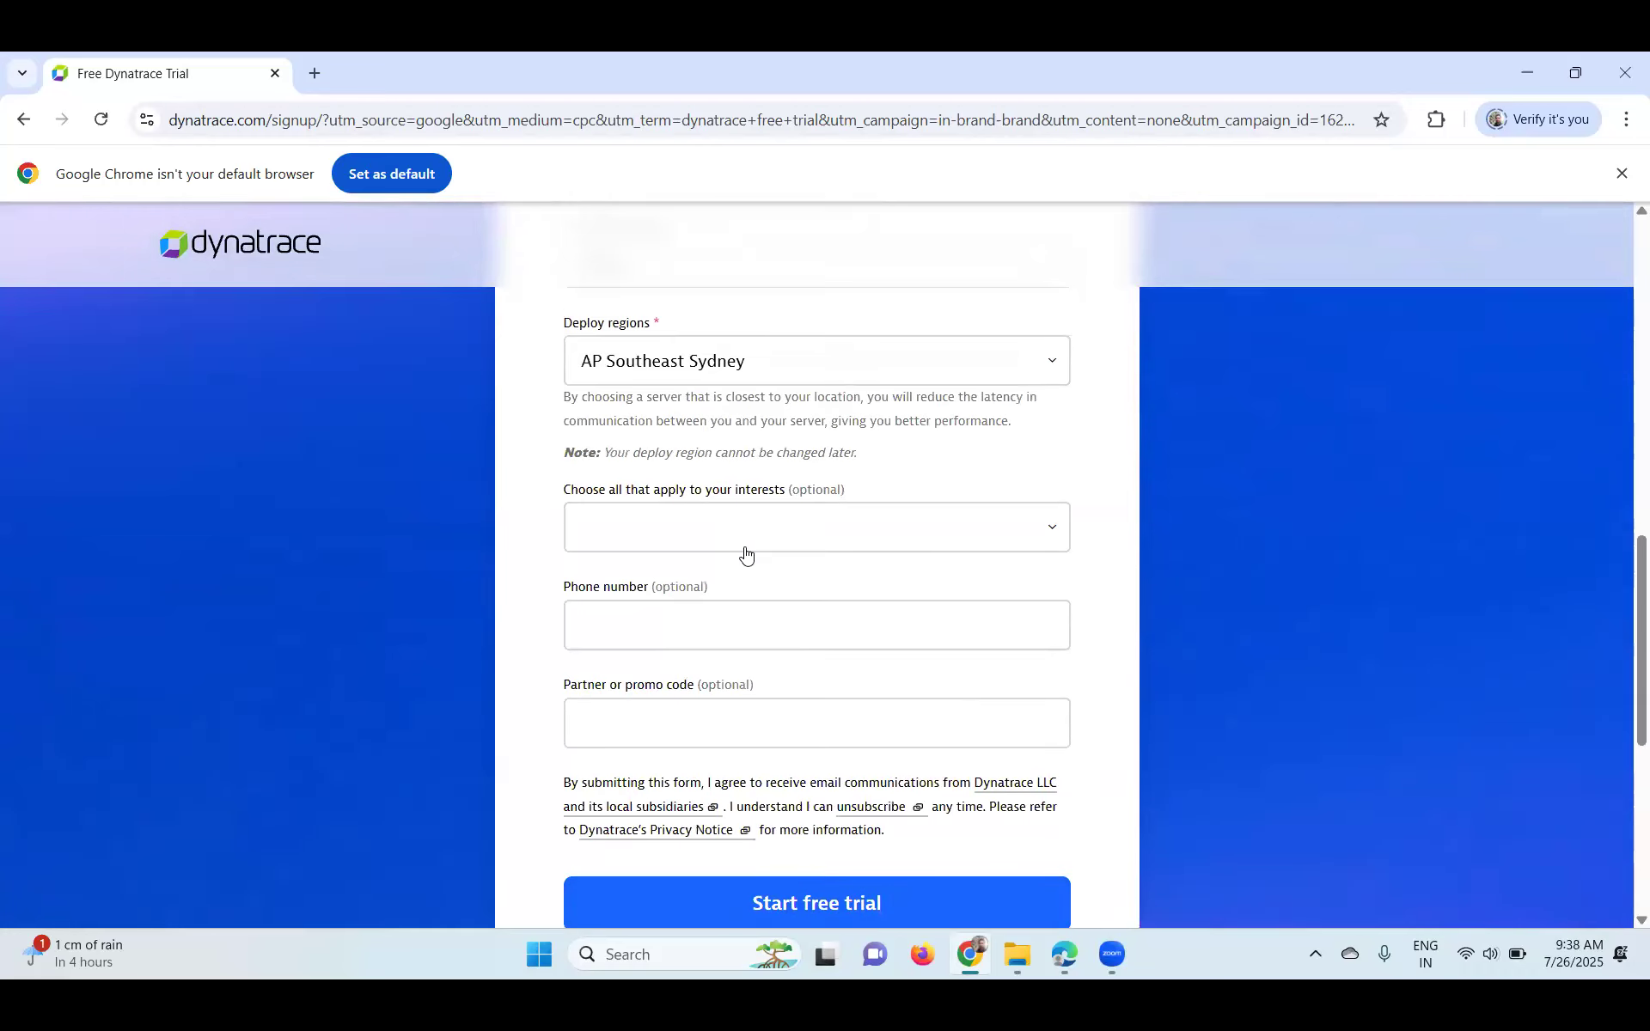
scroll(801, 646, "down", 2)
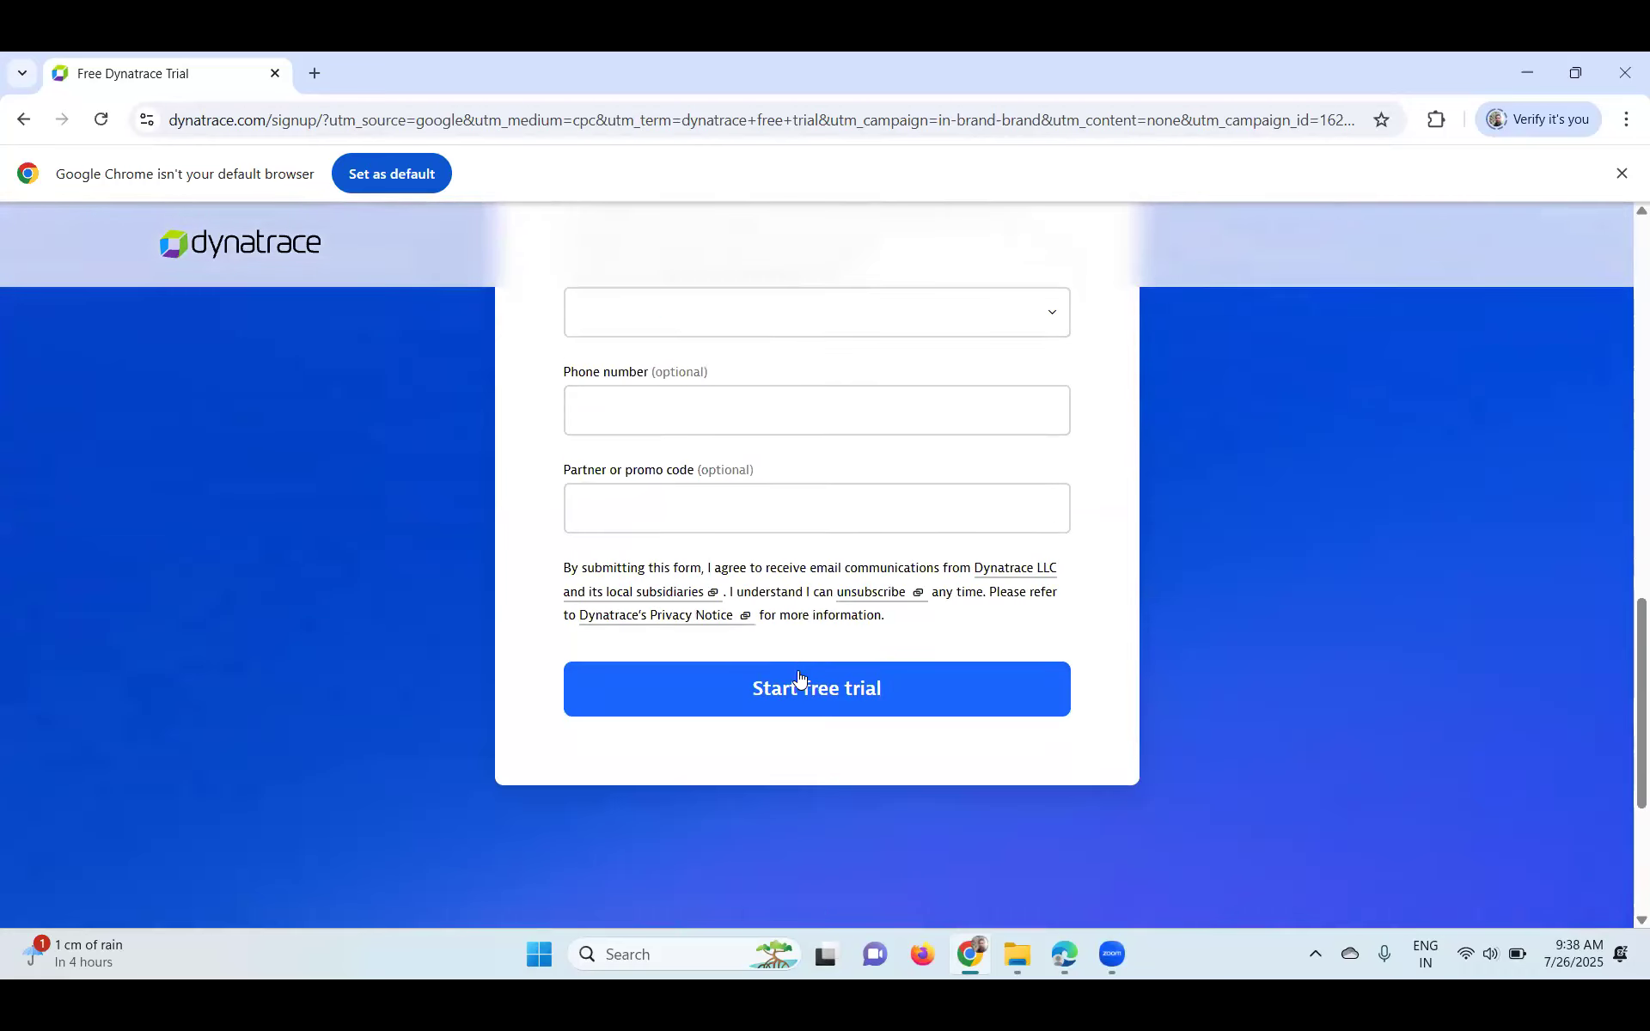
left_click(801, 684)
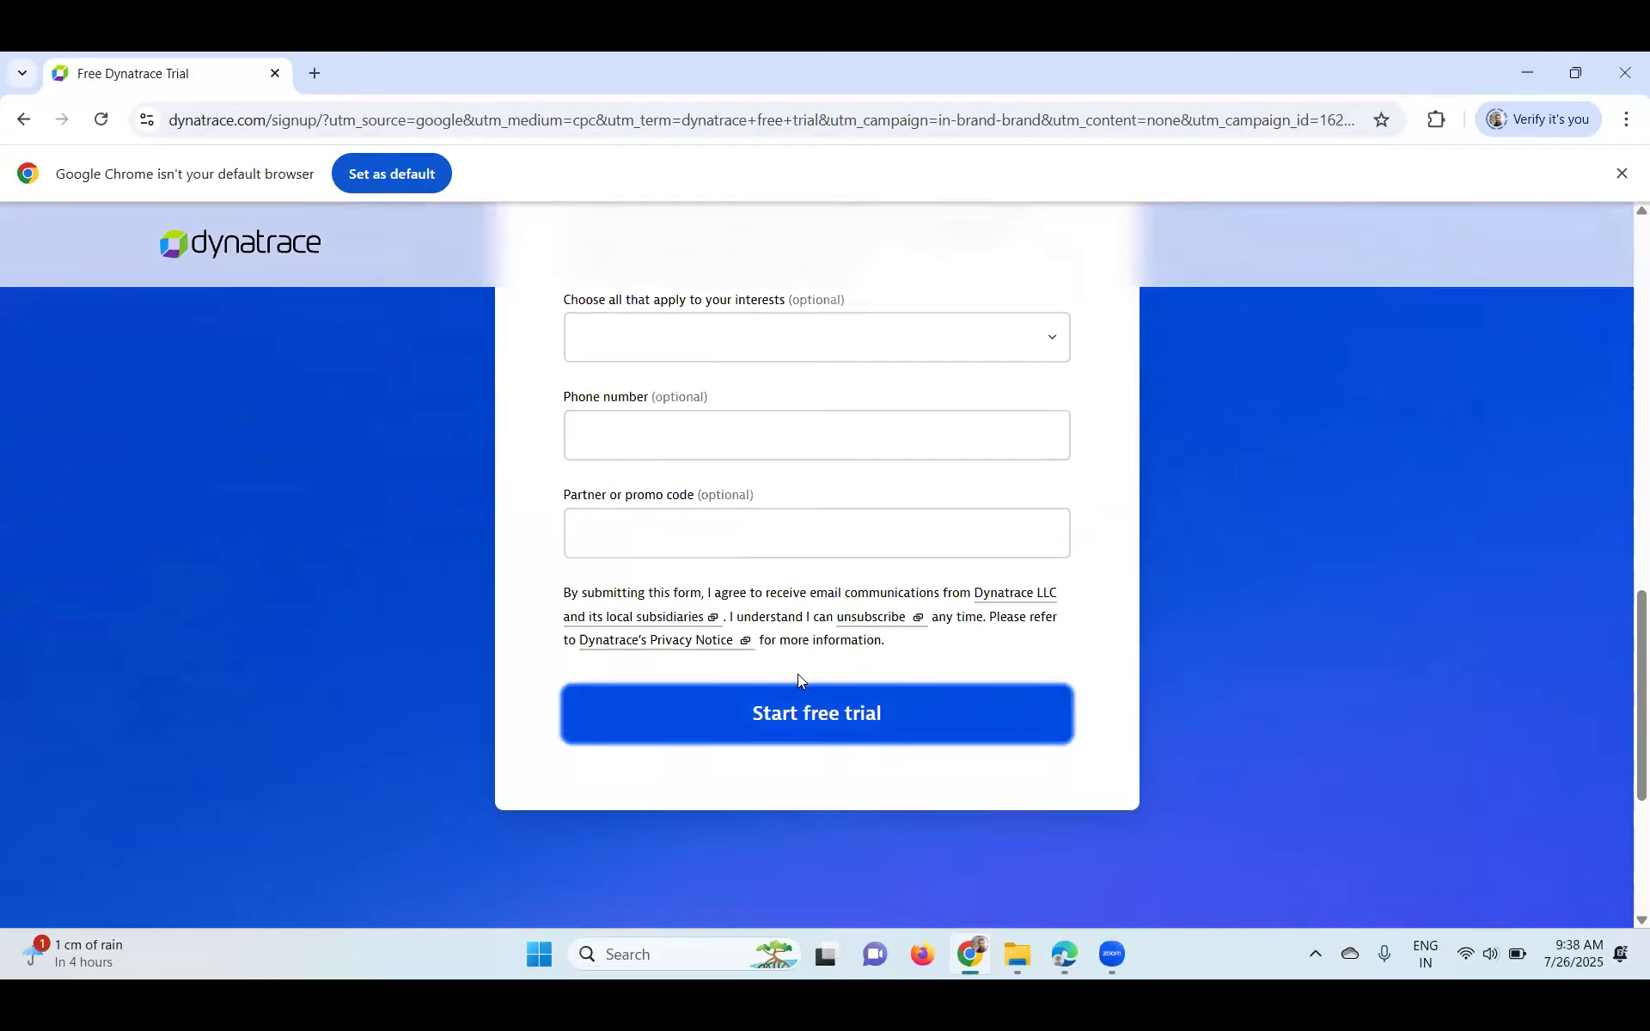
- While signup processes, open the 'Get to know Dynatrace' documentation page
scroll(798, 674, "down", 2)
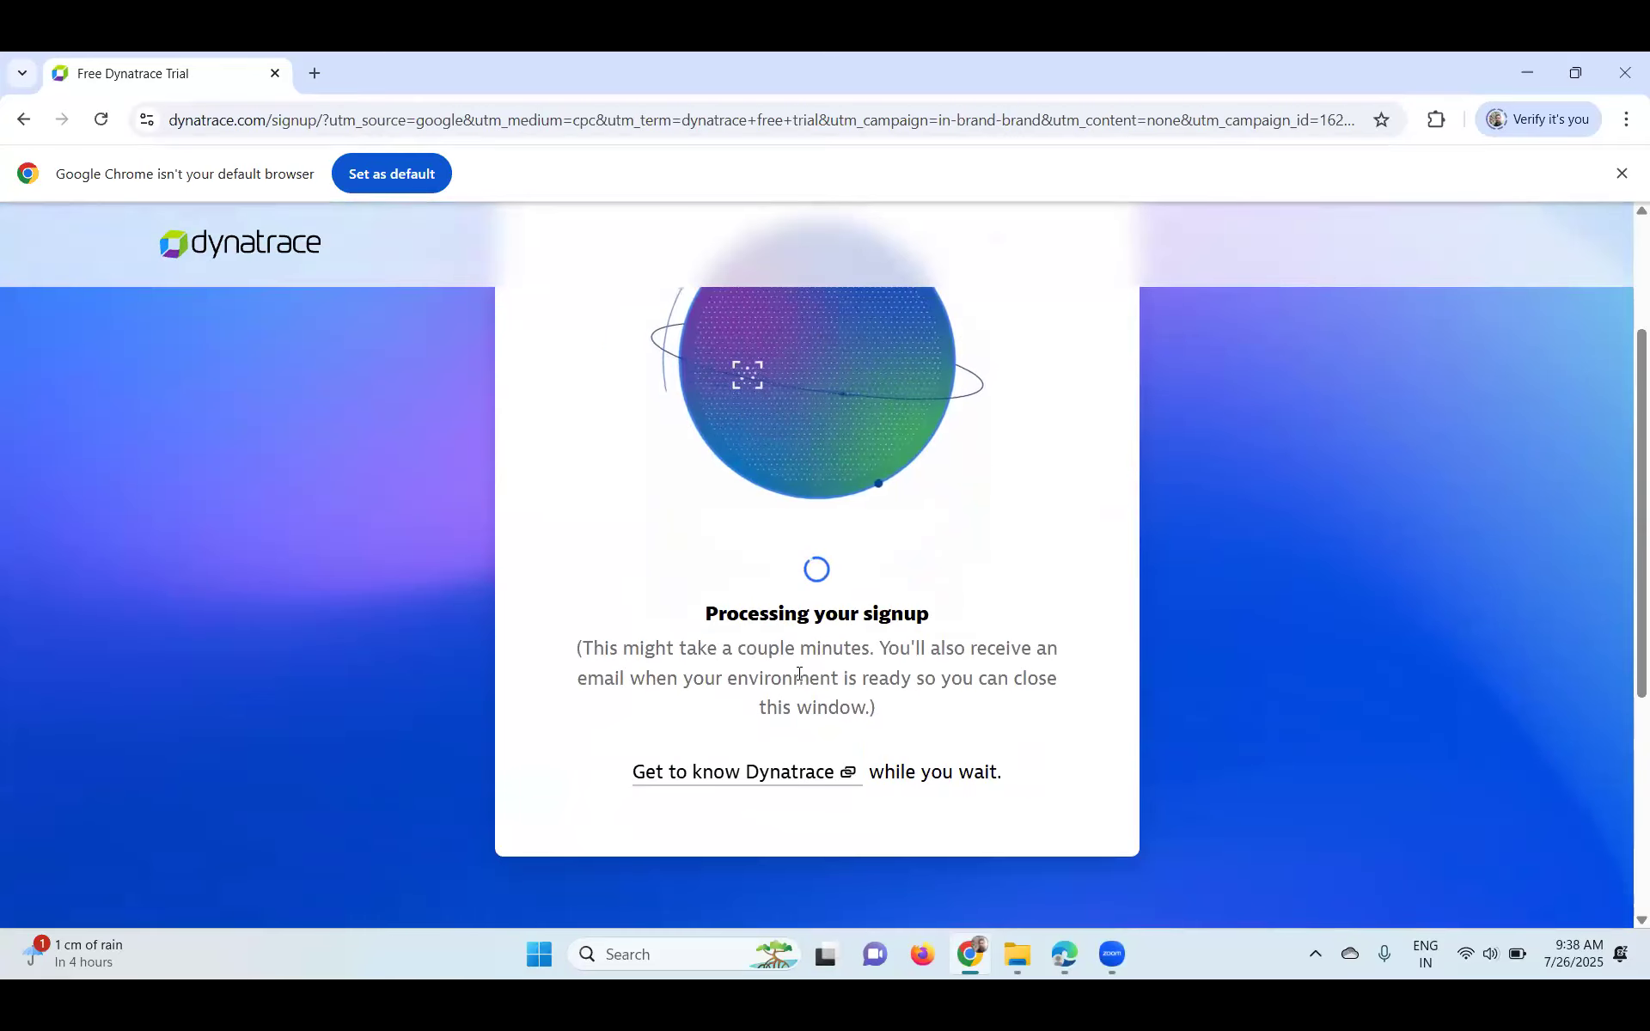
scroll(797, 675, "up", 2)
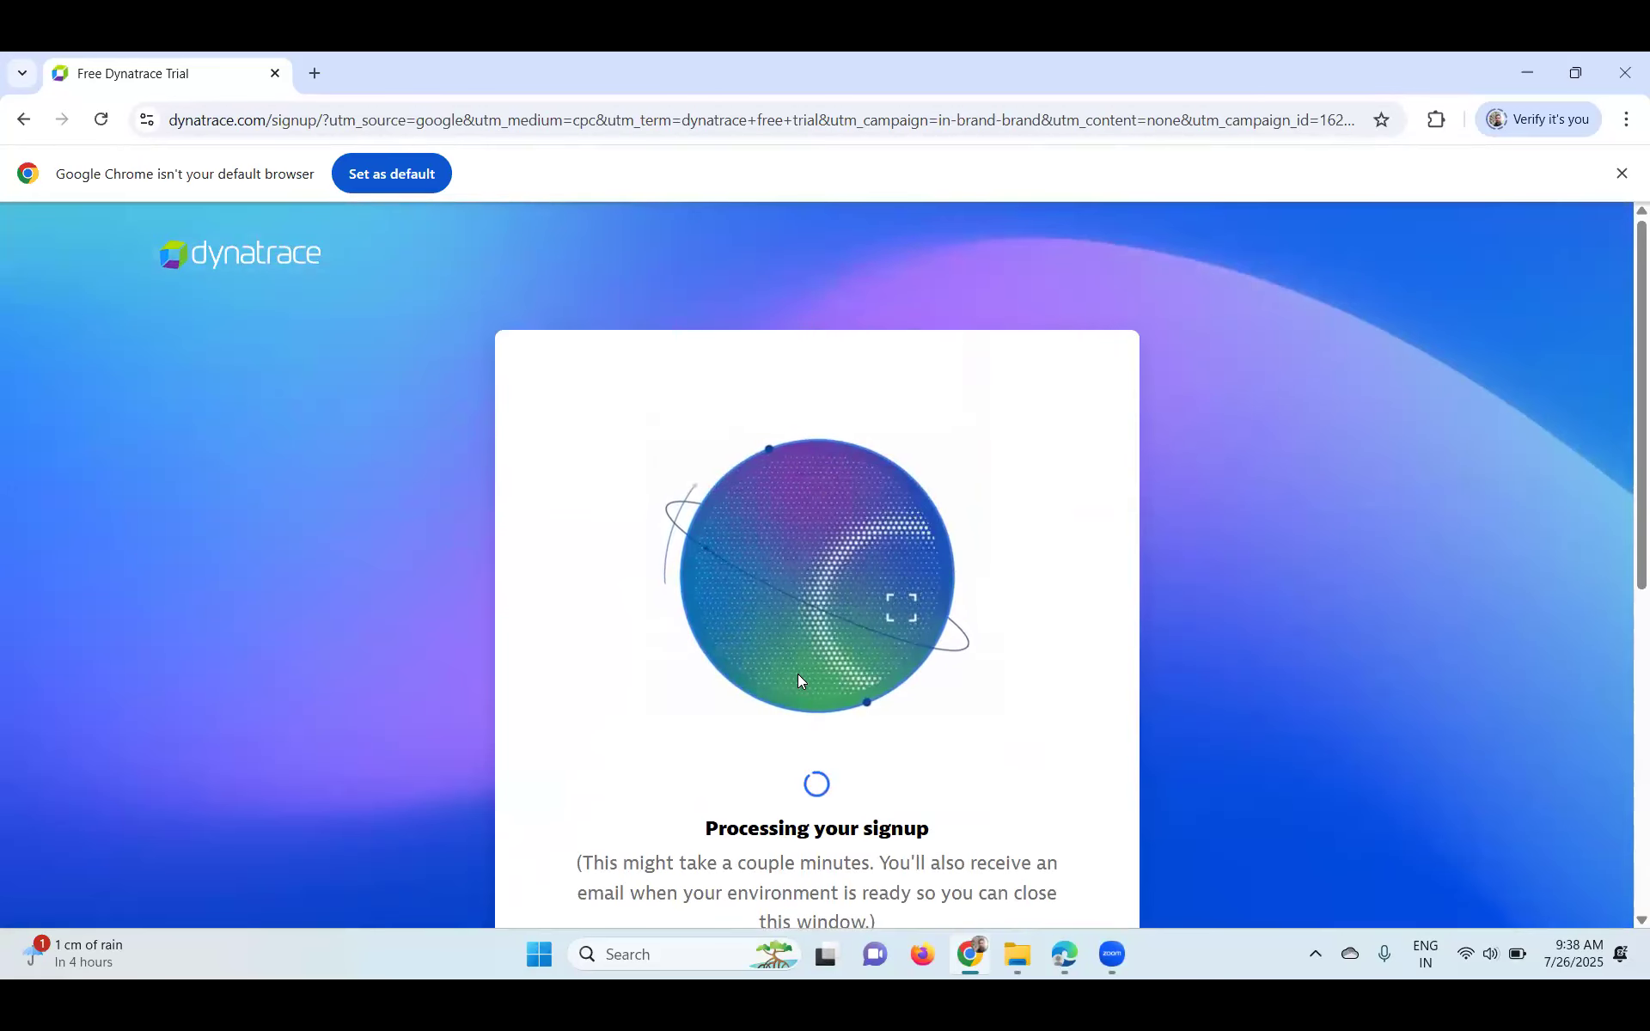
scroll(797, 679, "down", 2)
scroll(798, 679, "down", 2)
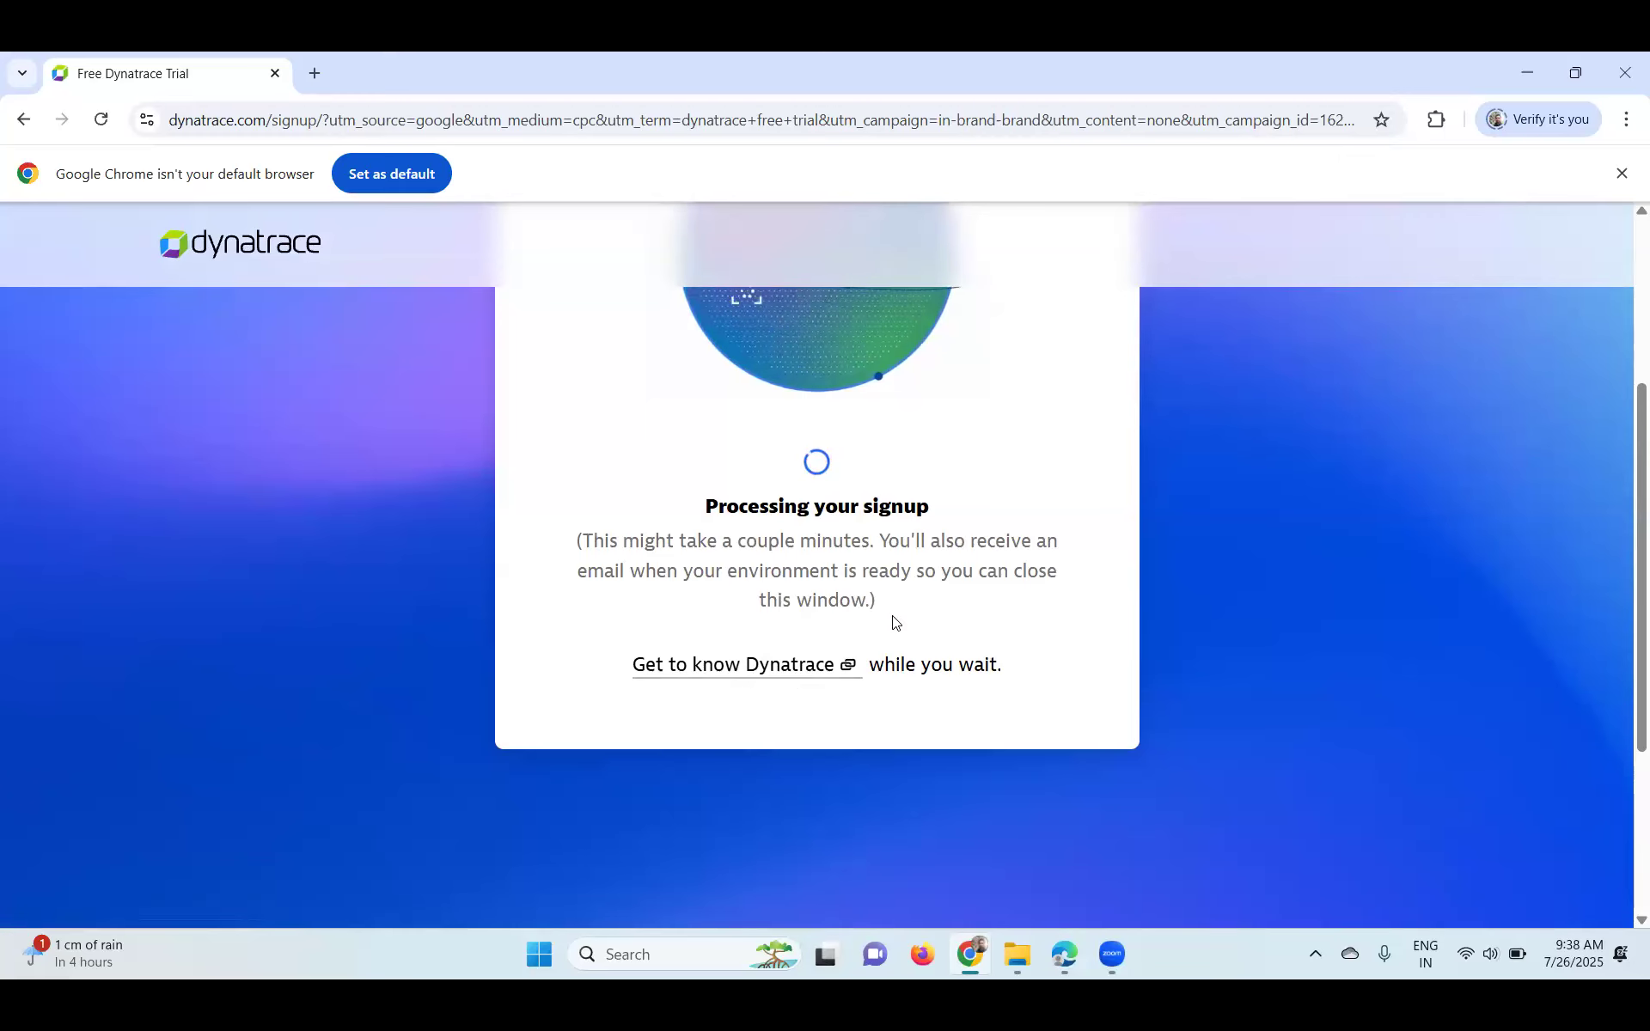
scroll(1303, 344, "up", 2)
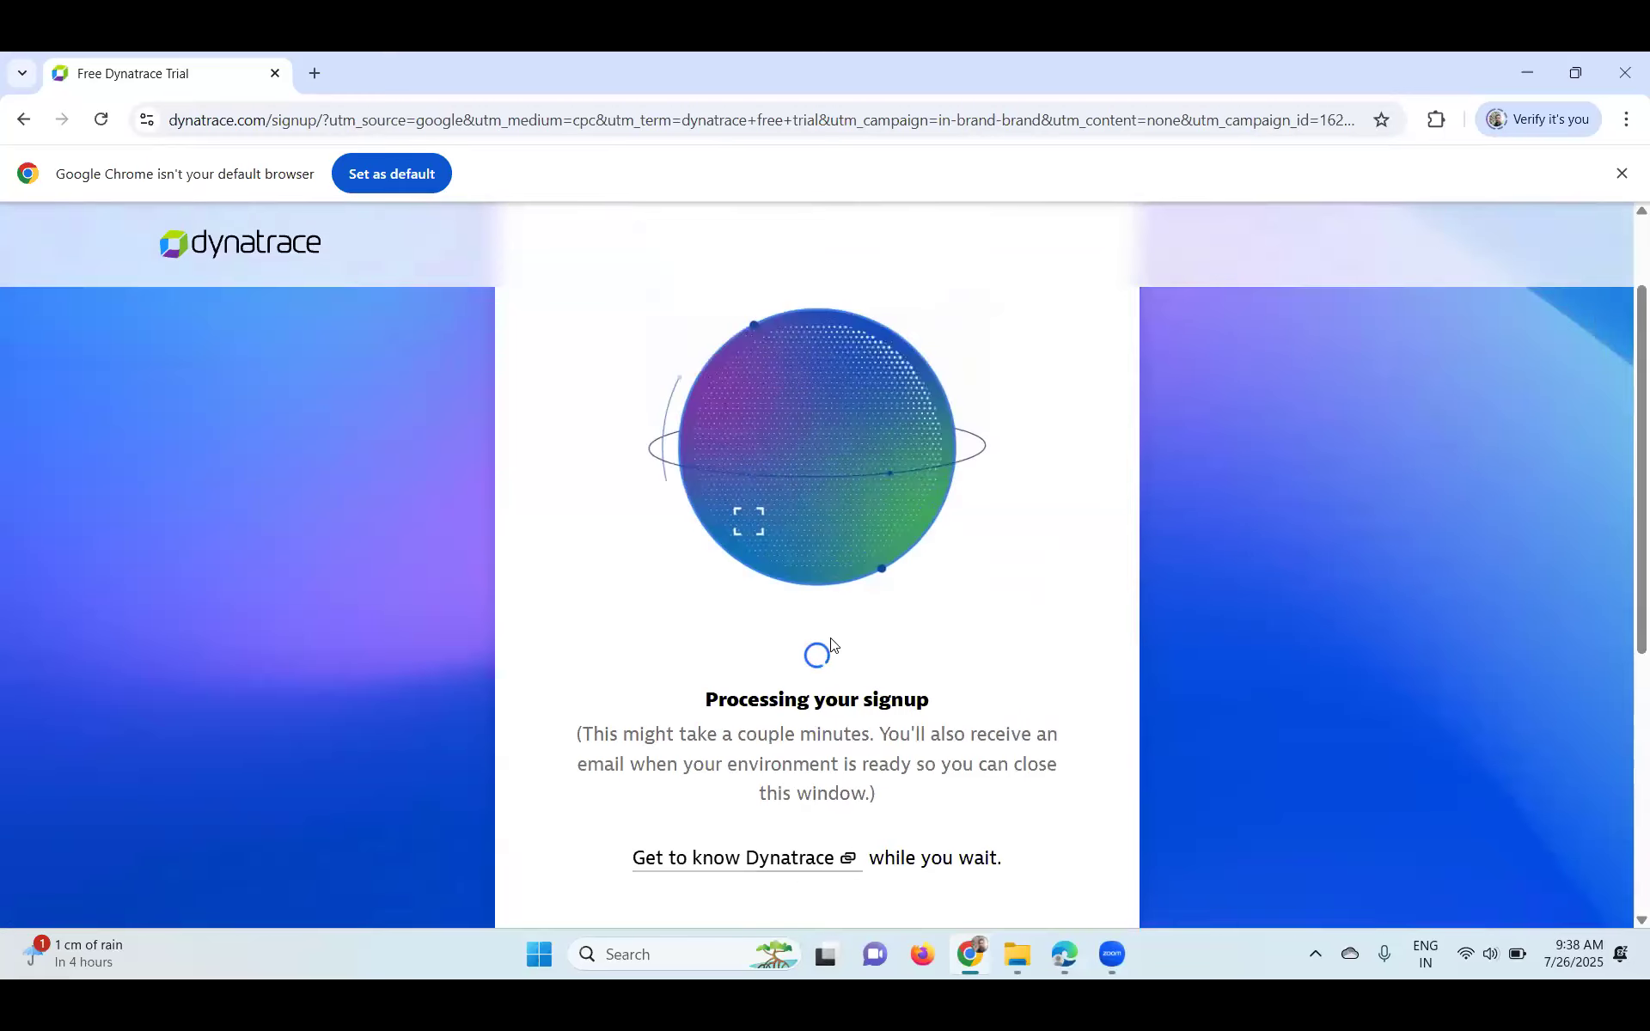
scroll(764, 670, "down", 2)
left_click(764, 667)
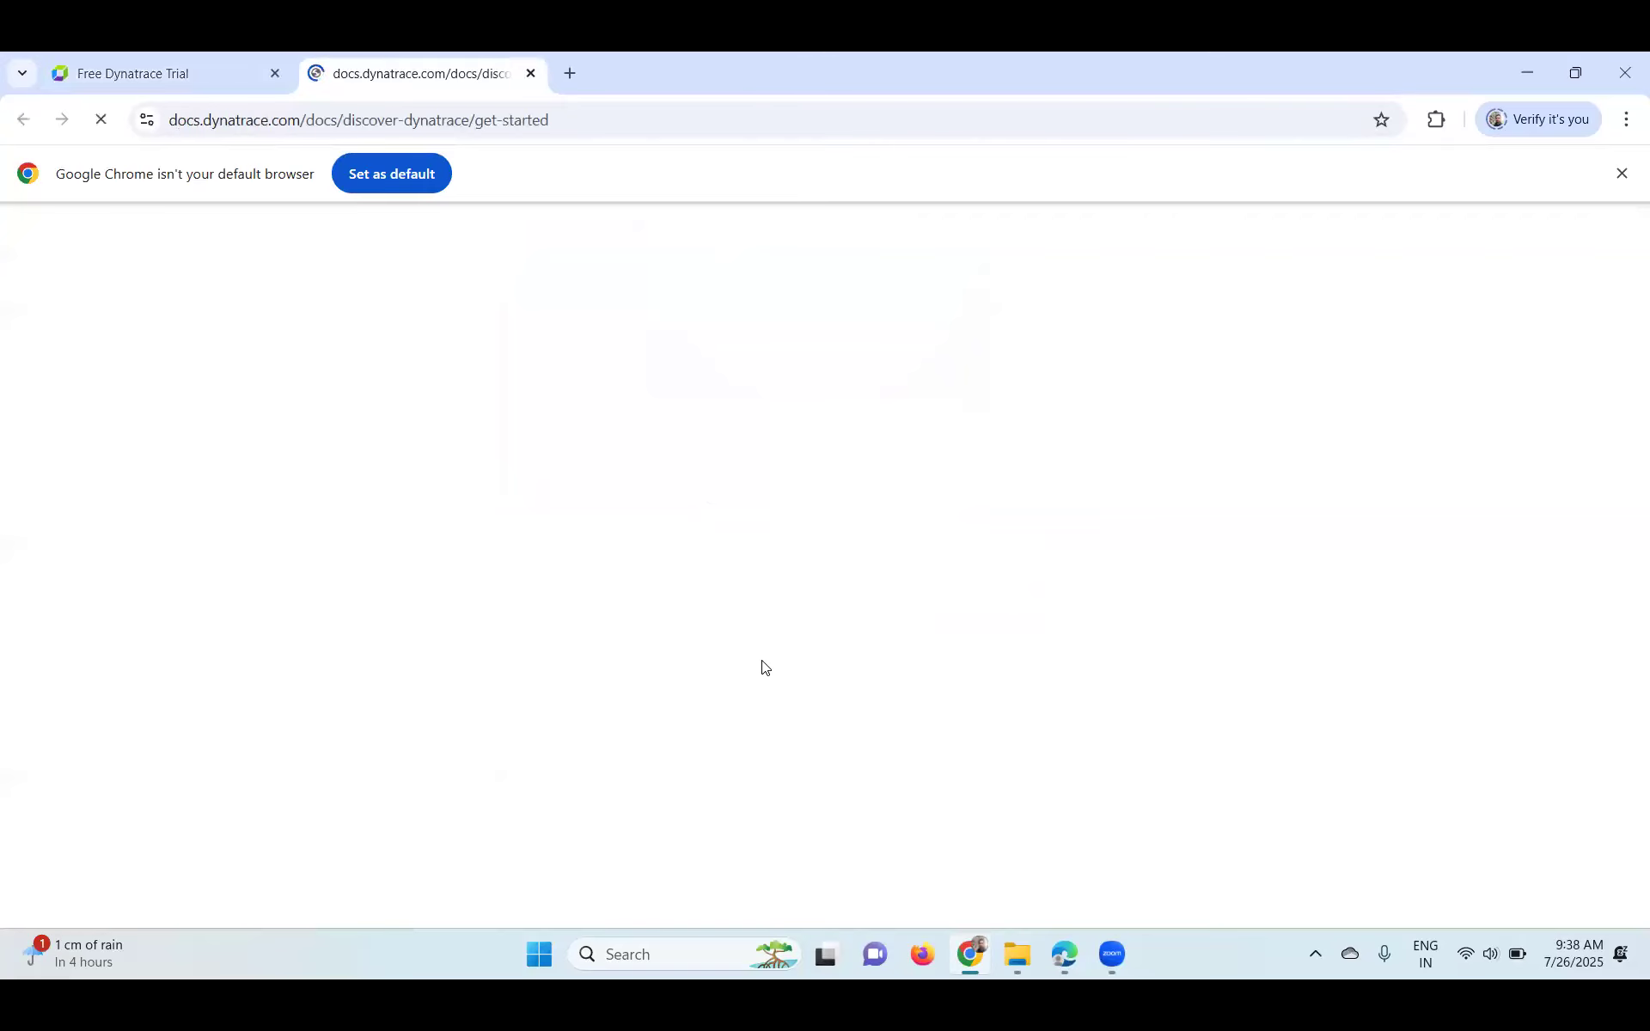
- Bookmark the Get started with Dynatrace documentation page
scroll(763, 667, "down", 1)
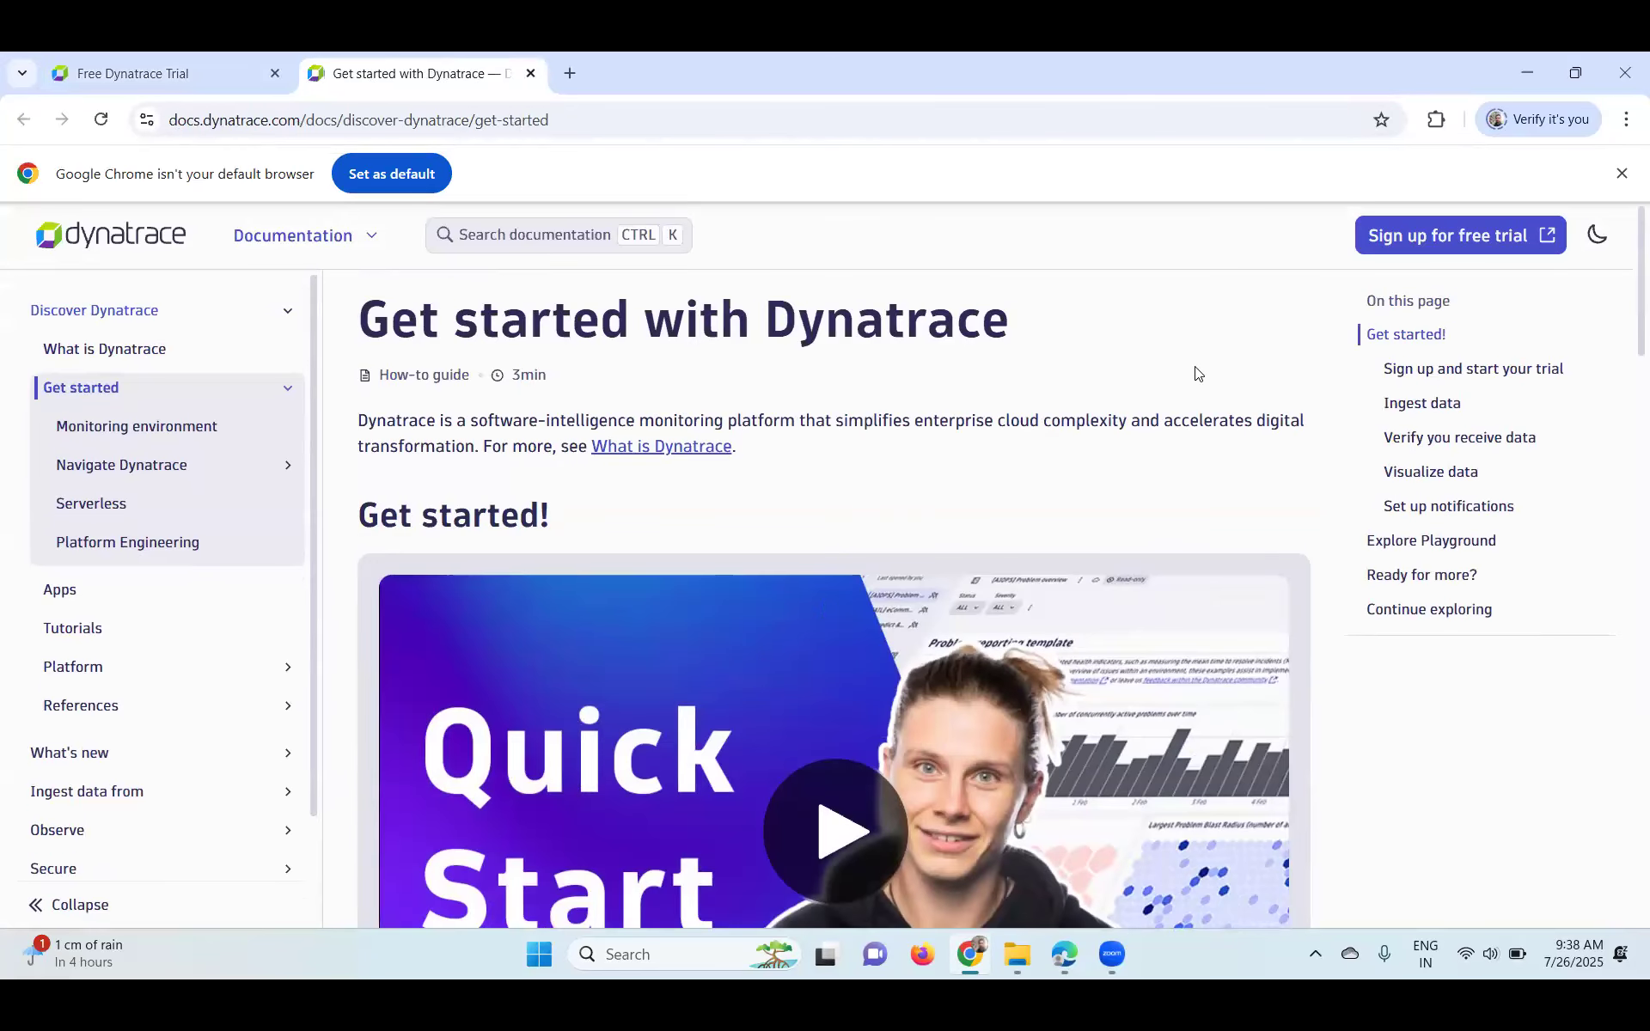
left_click(1381, 120)
left_click(1087, 500)
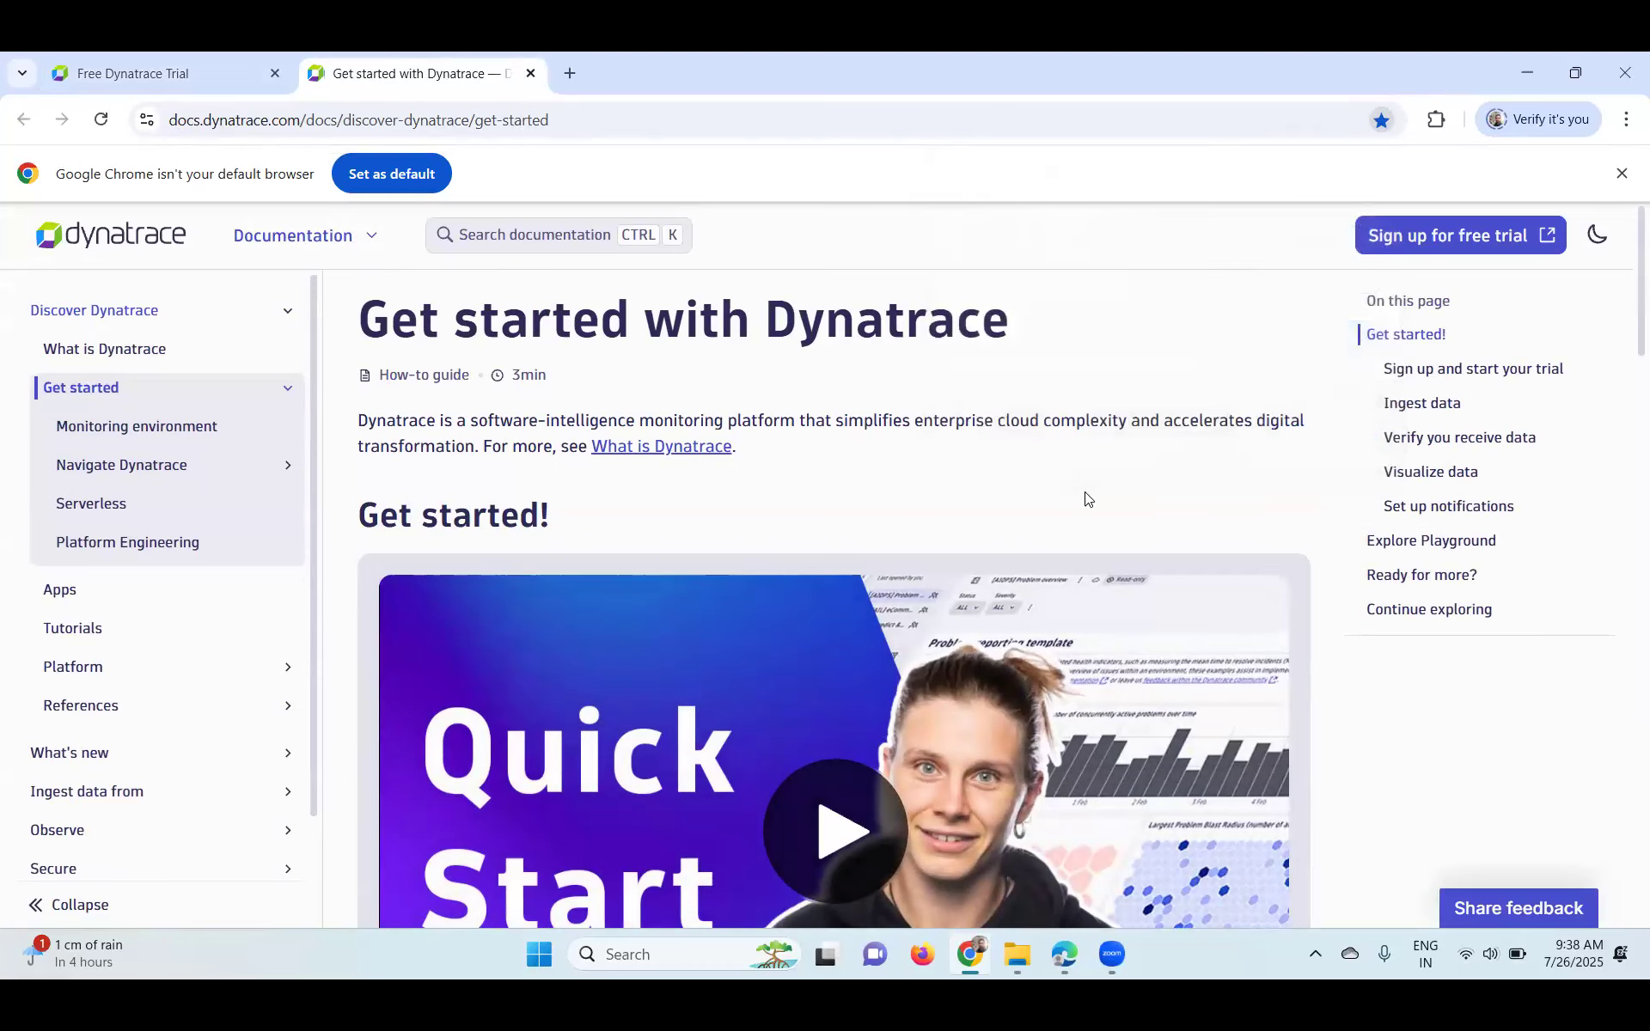
- Skim the docs page, restore the browser window and return to the signup processing tab
scroll(1088, 499, "down", 1)
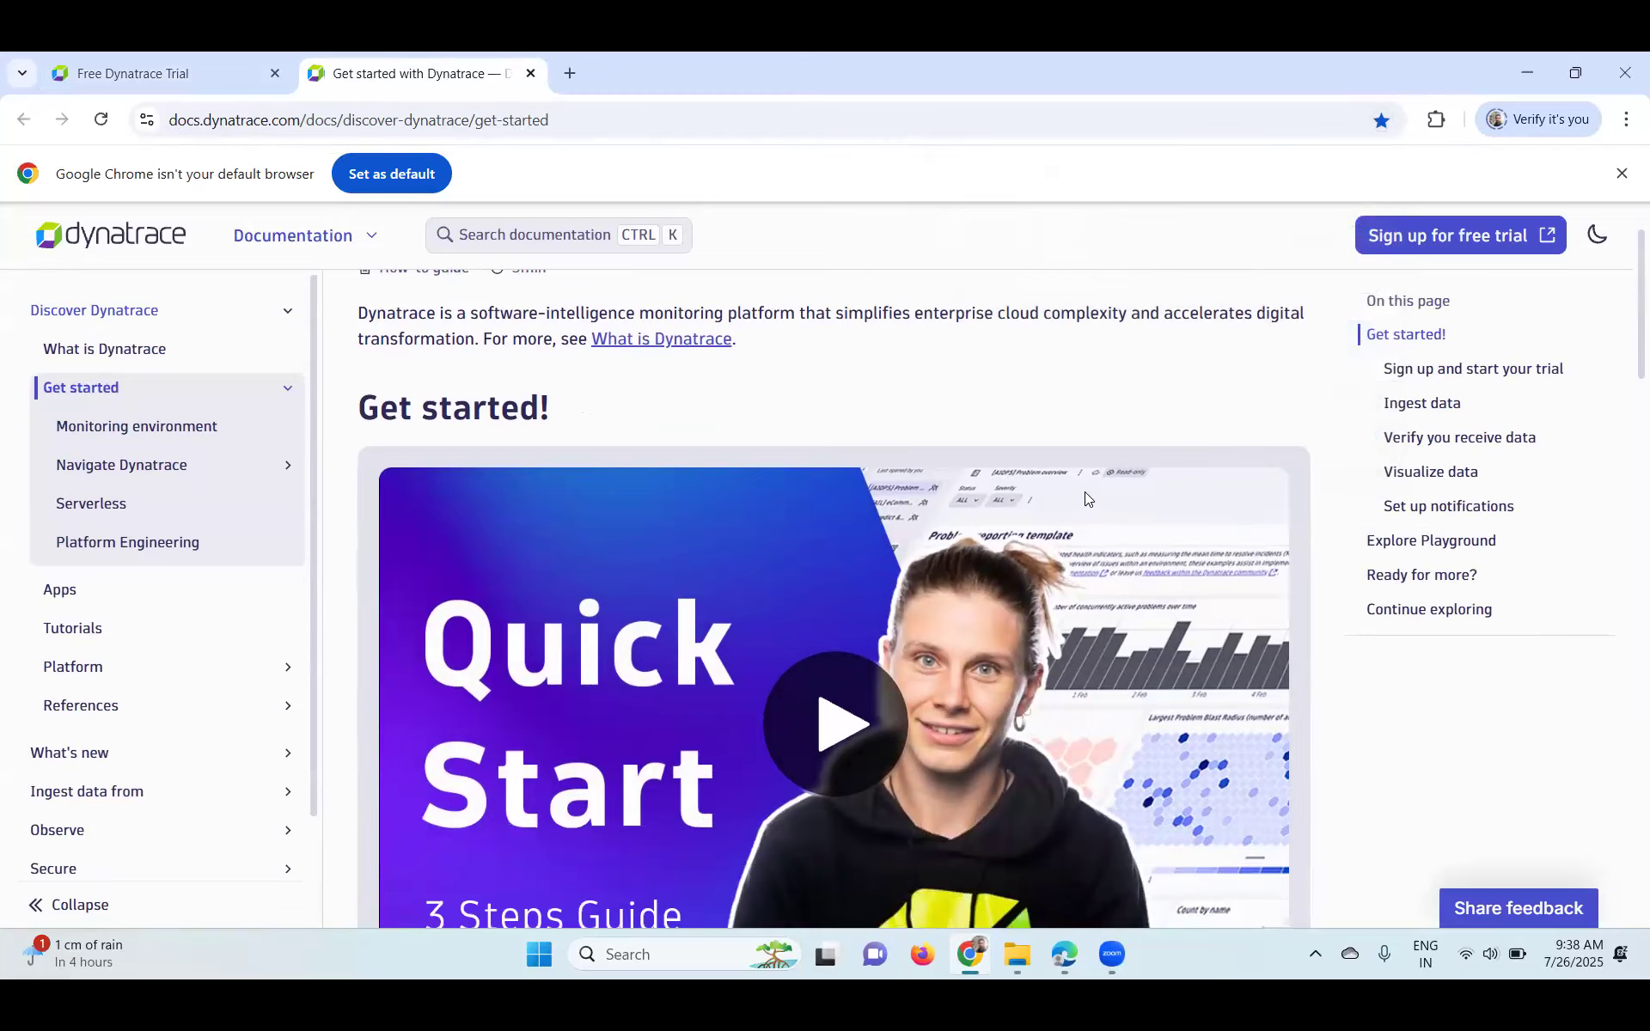
scroll(1085, 495, "down", 6)
scroll(1088, 499, "down", 11)
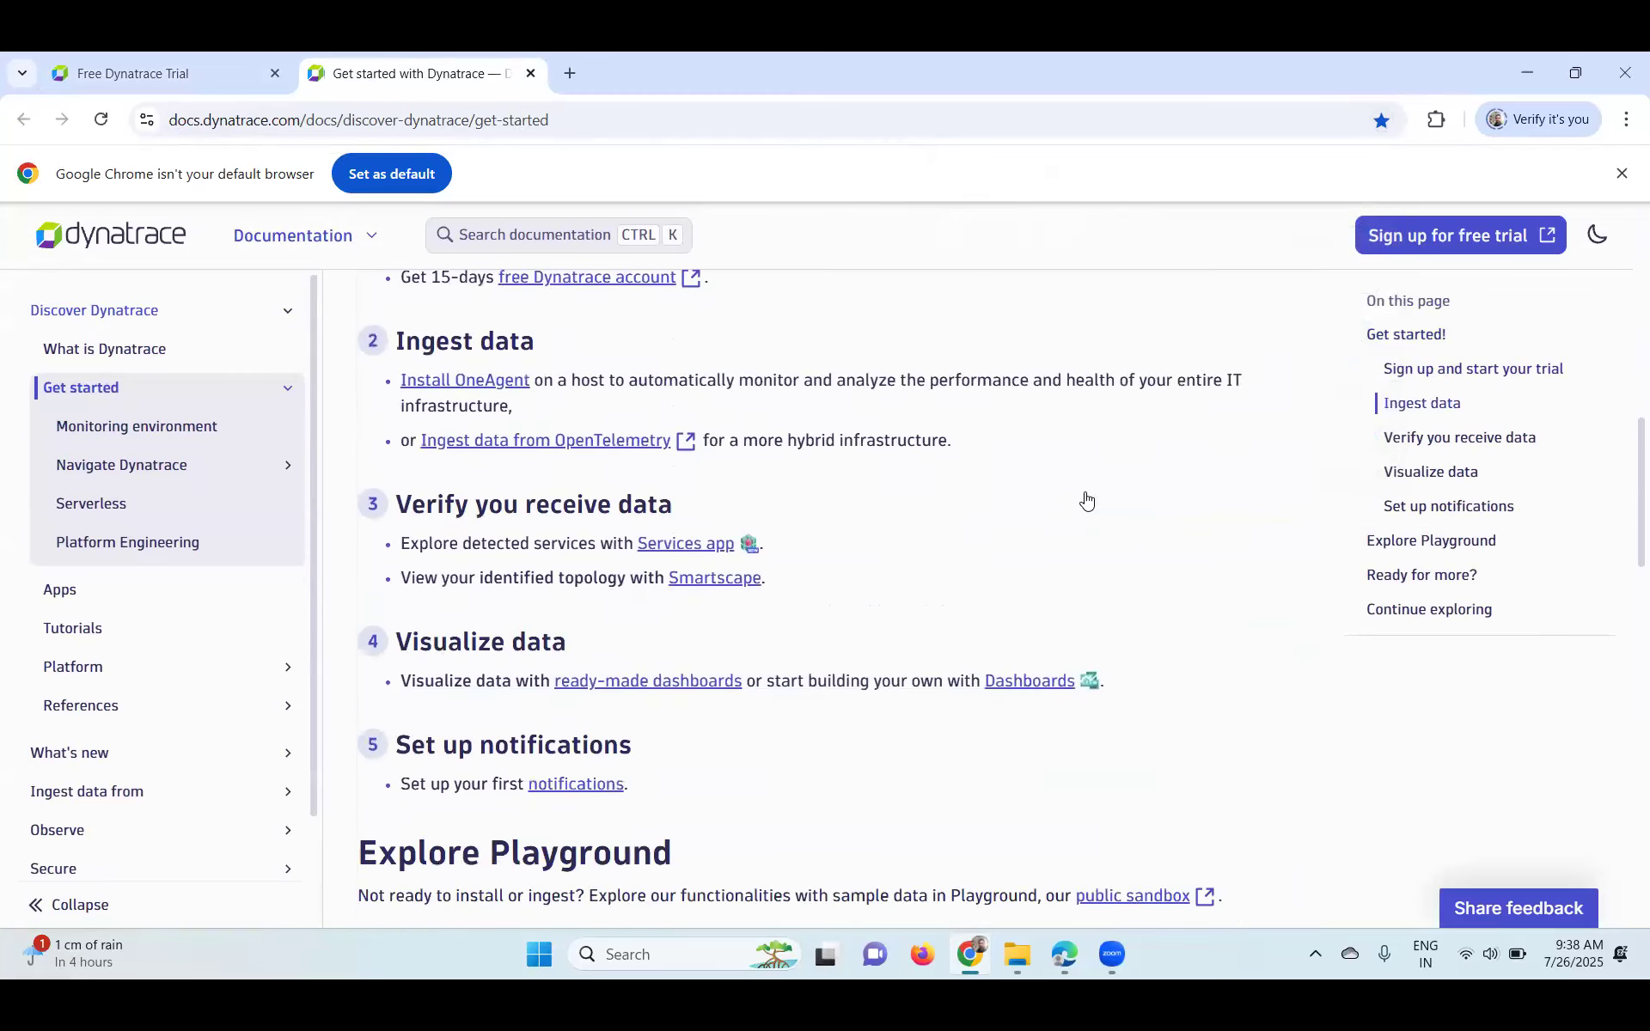
scroll(1089, 496, "up", 18)
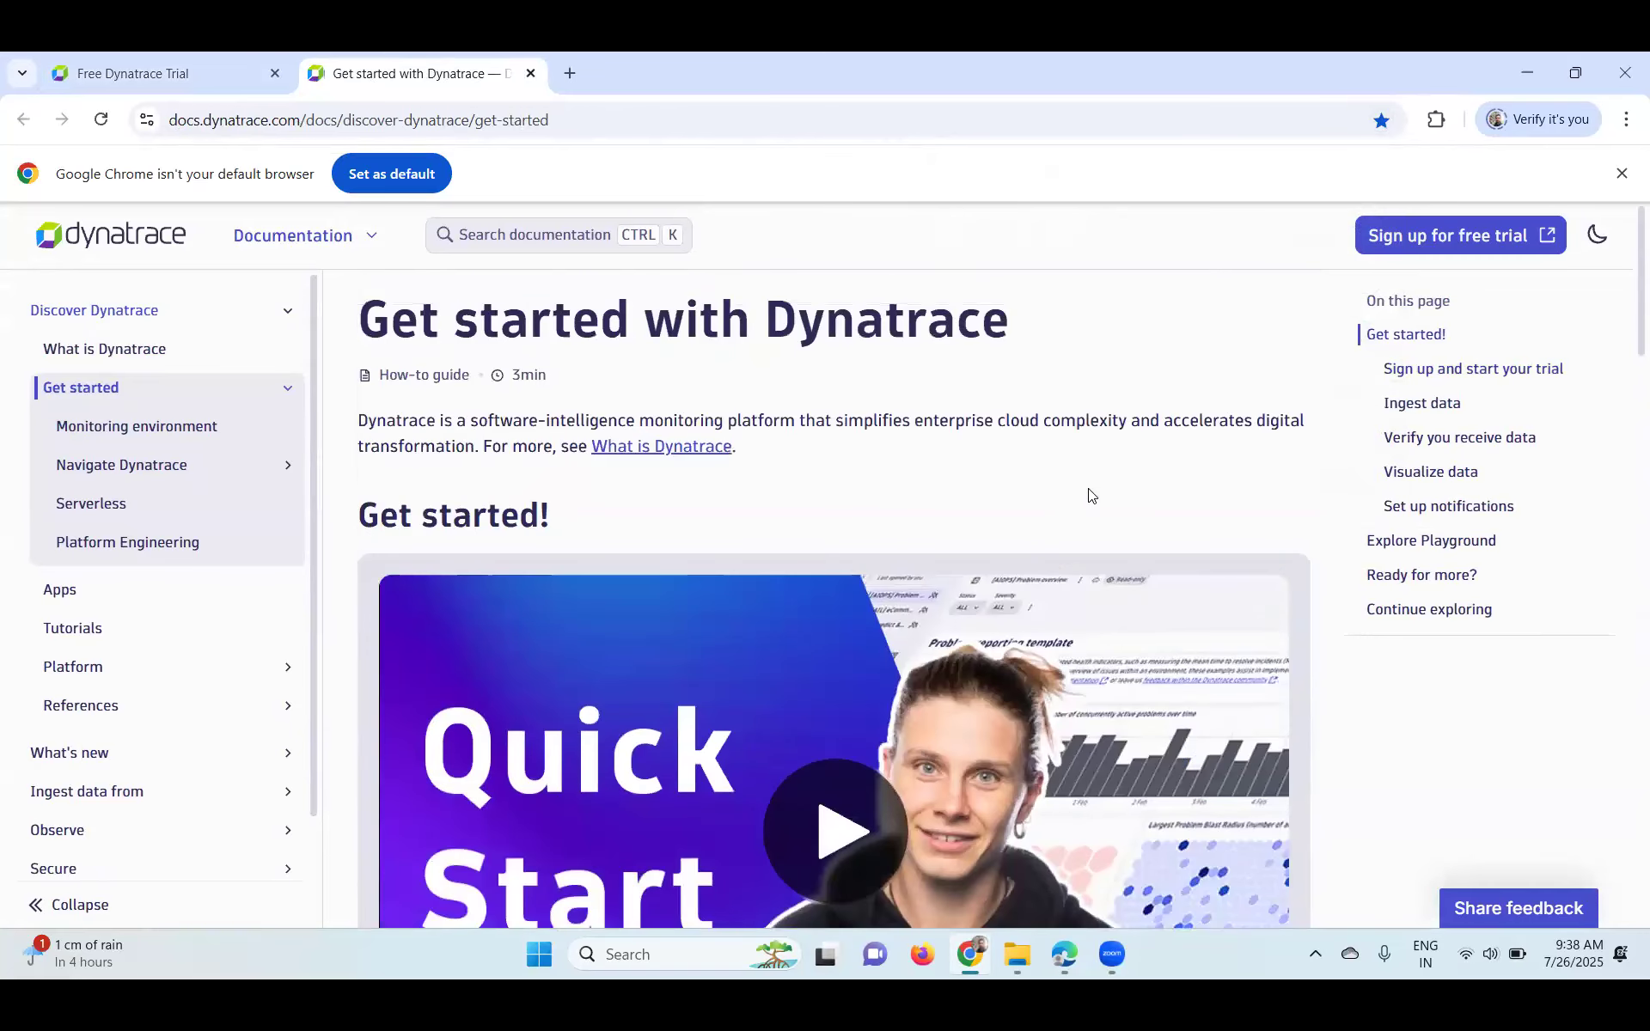
double_click(1432, 69)
left_click(206, 218)
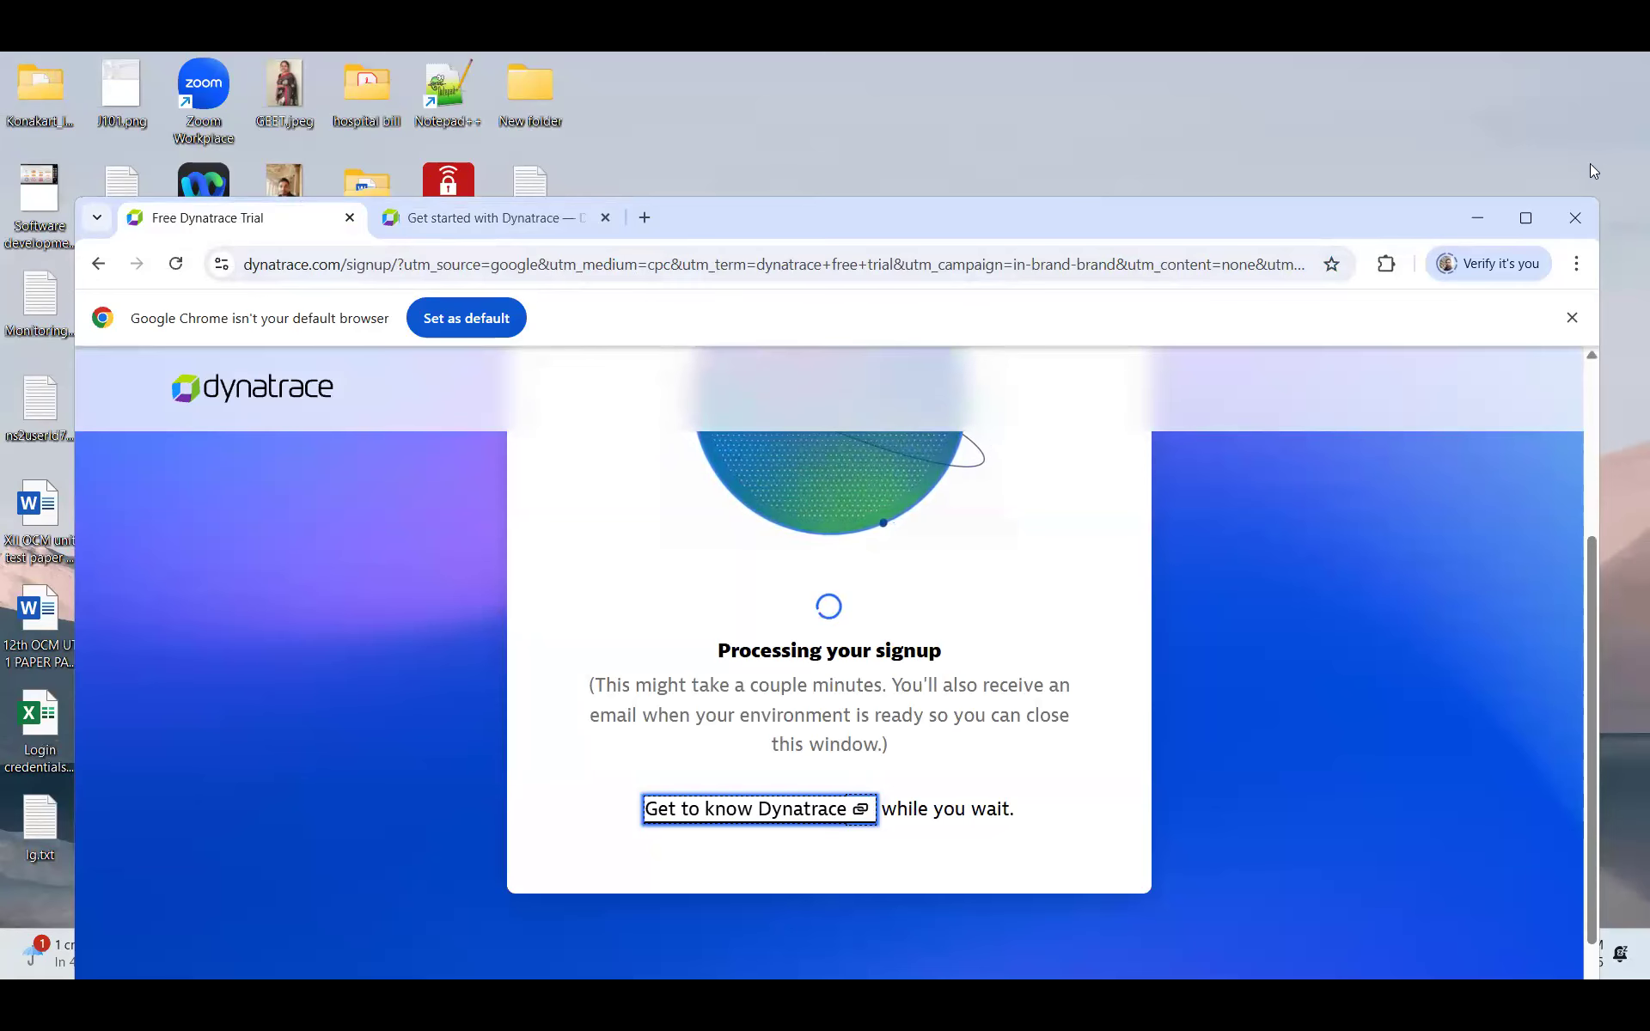
- Add a new Chrome tab, minimize Chrome and launch Microsoft Edge
key("ctrl+t")
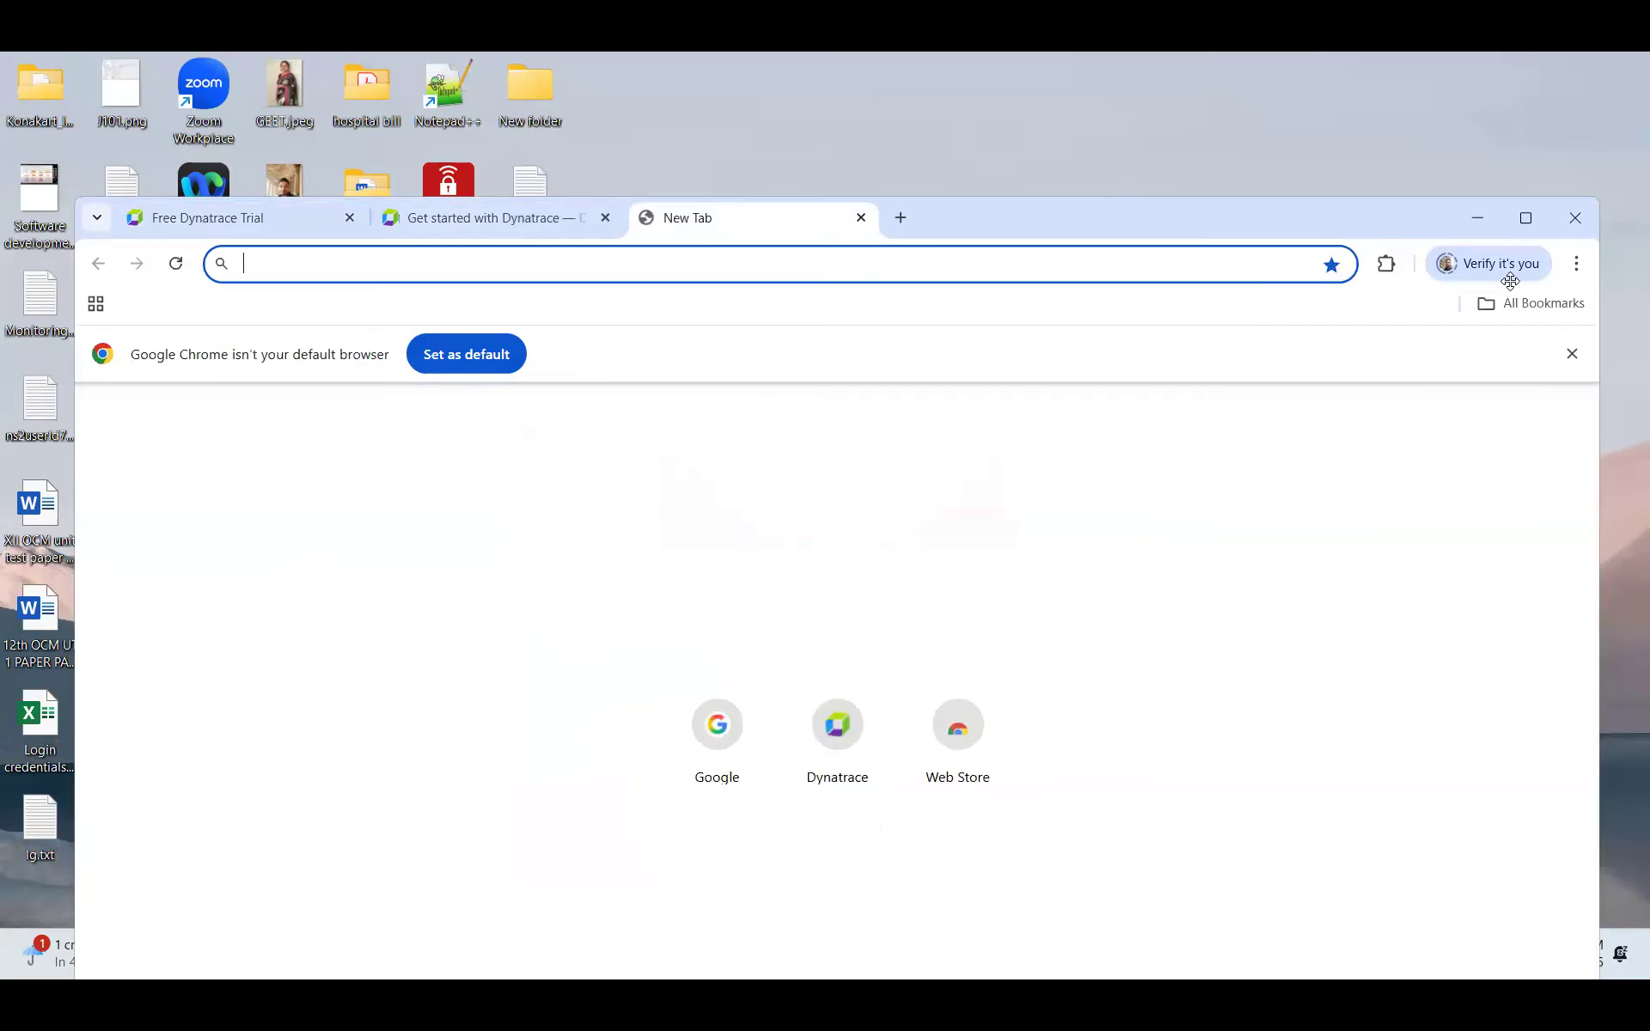
left_click_drag(1481, 231, 1090, 231)
left_click(1088, 223)
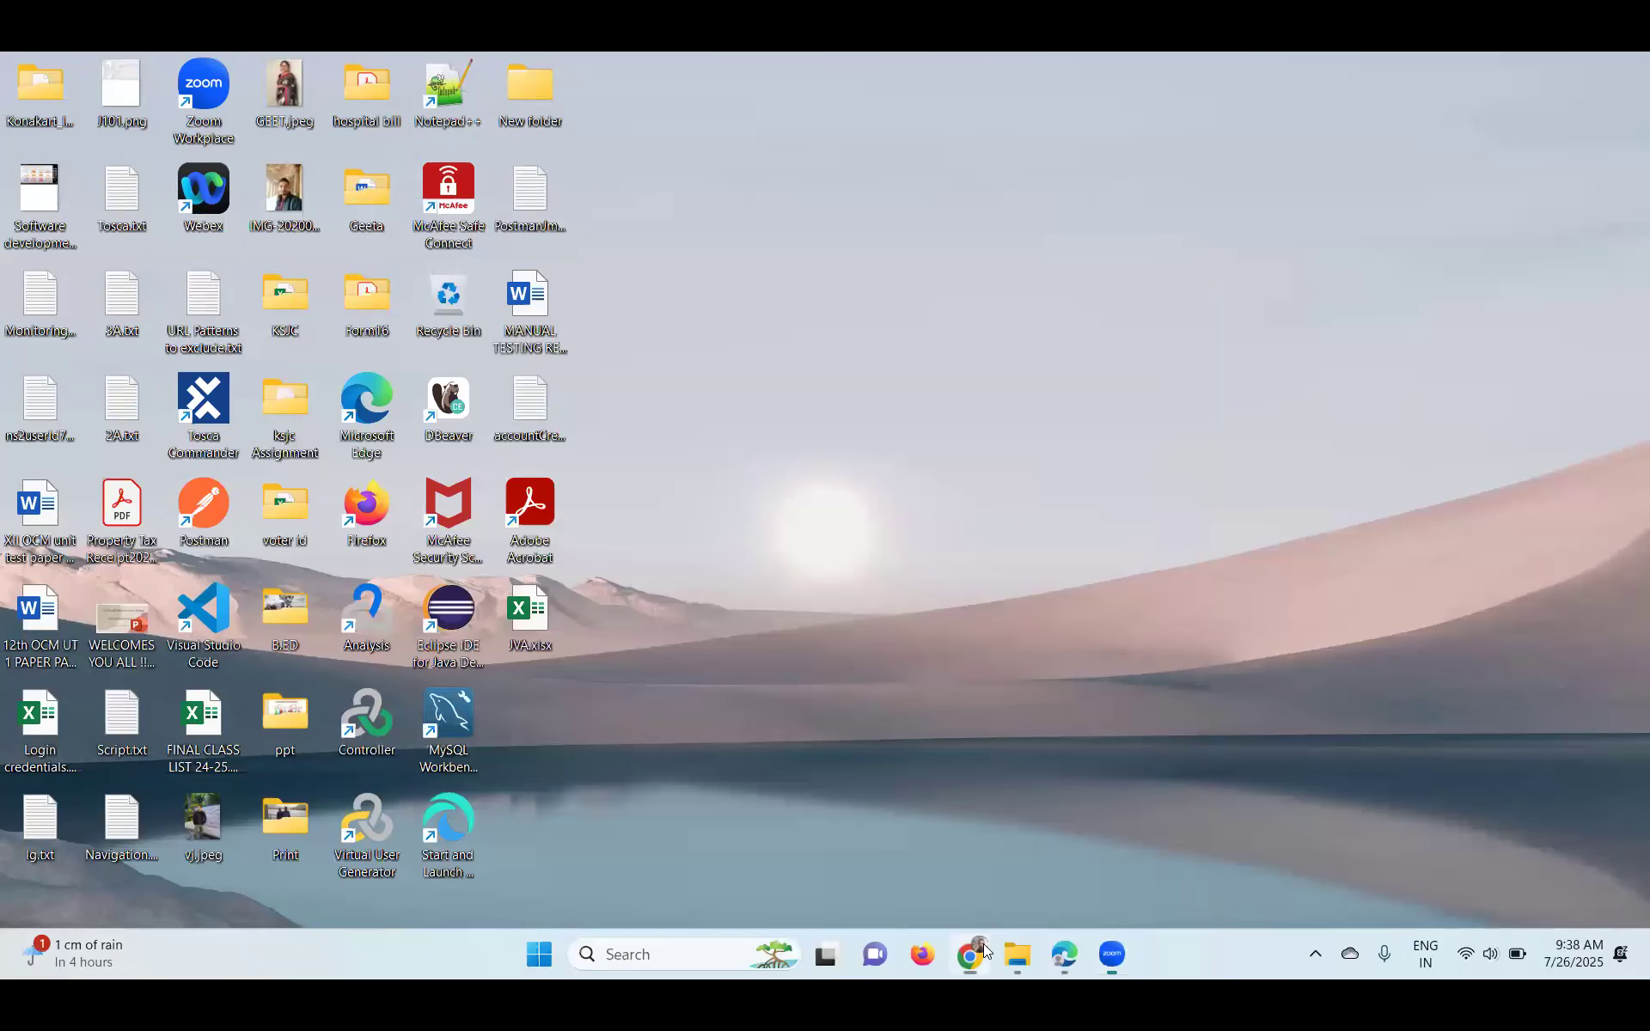
left_click(984, 956)
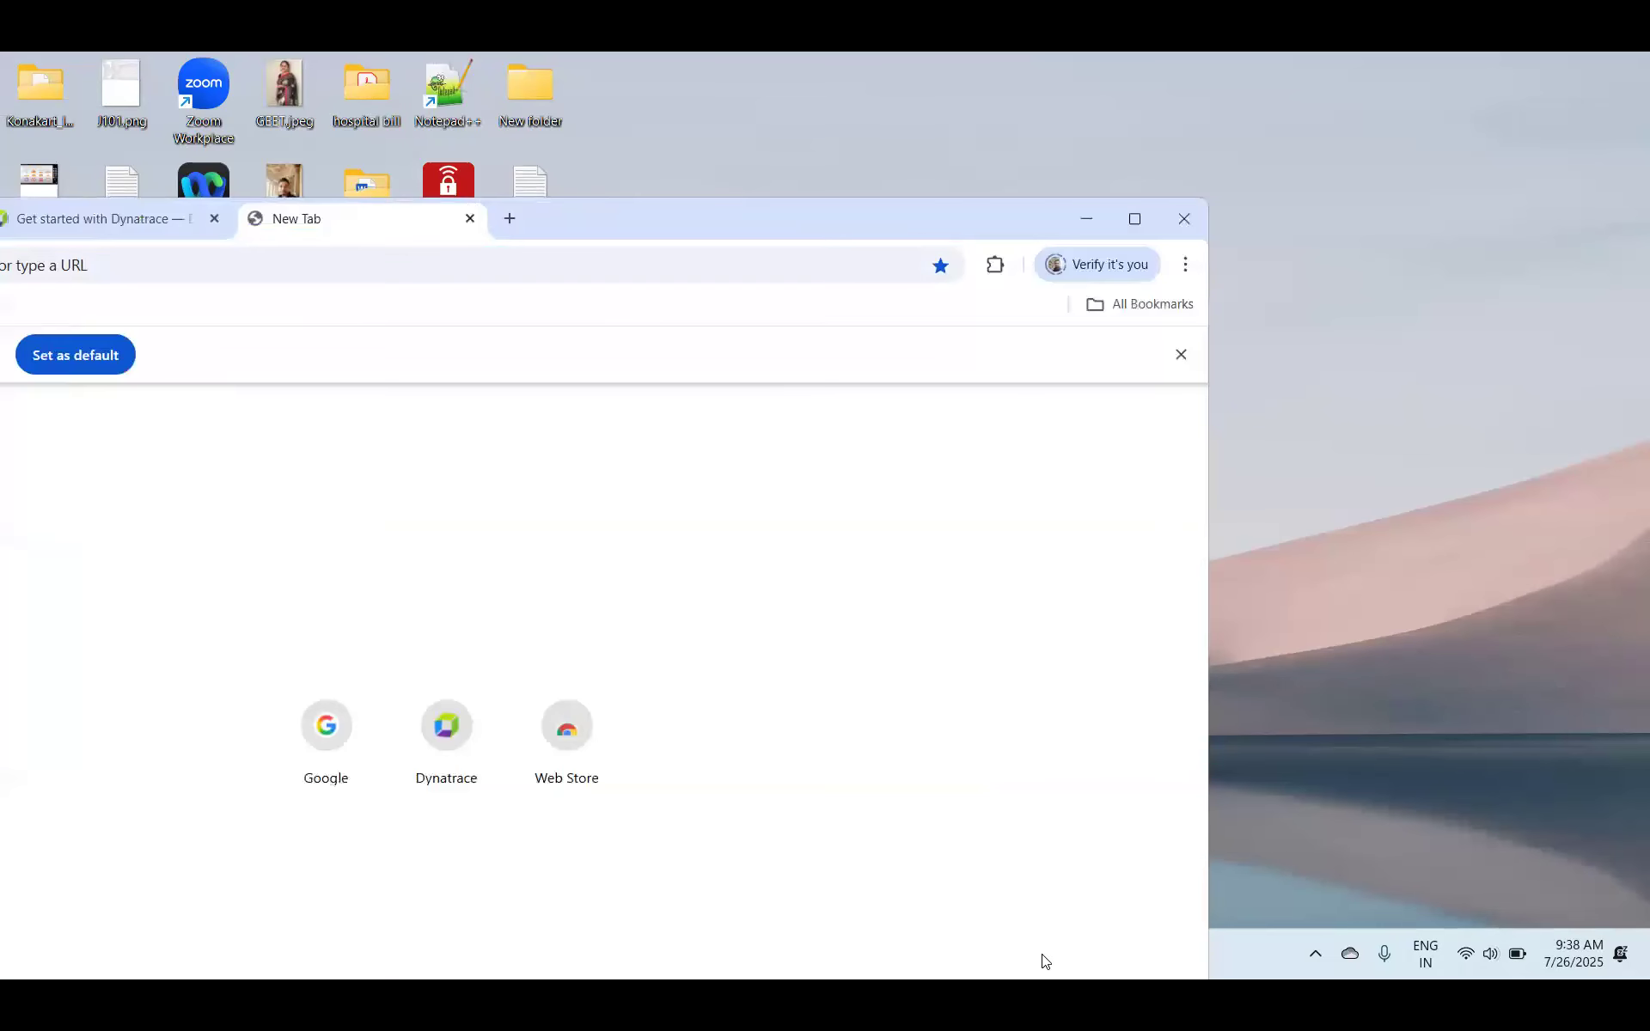
left_click(1089, 220)
left_click(1065, 956)
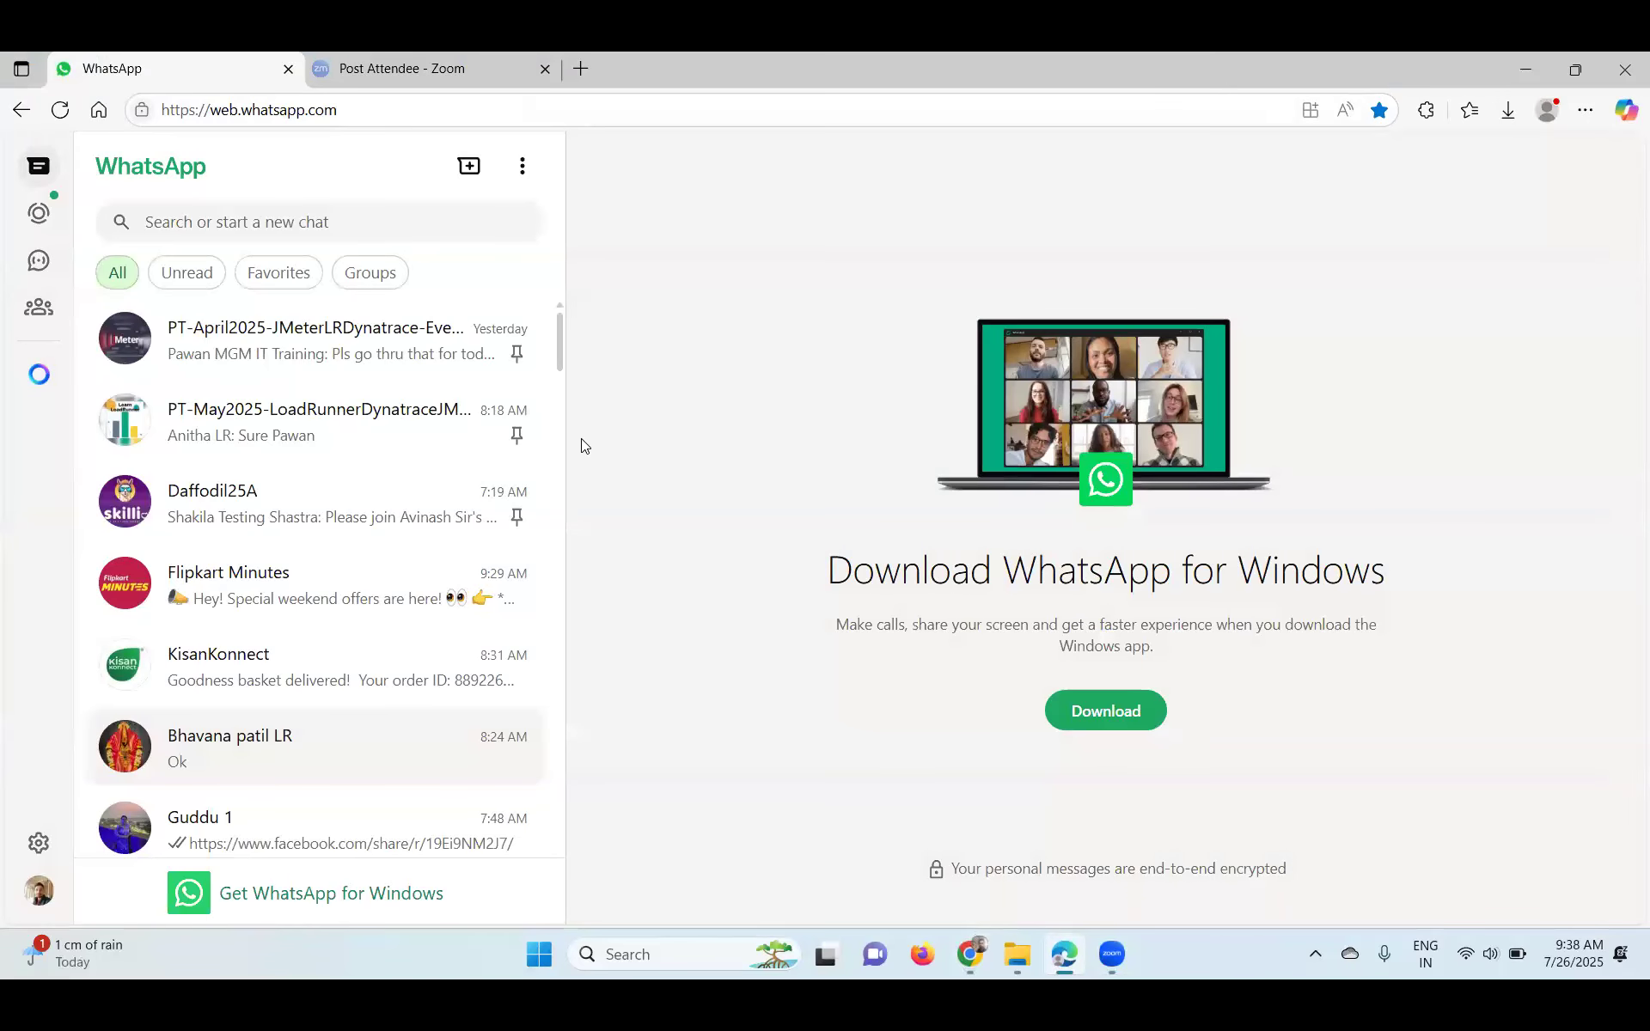
key("super+Down")
left_click(559, 434)
left_click(407, 483)
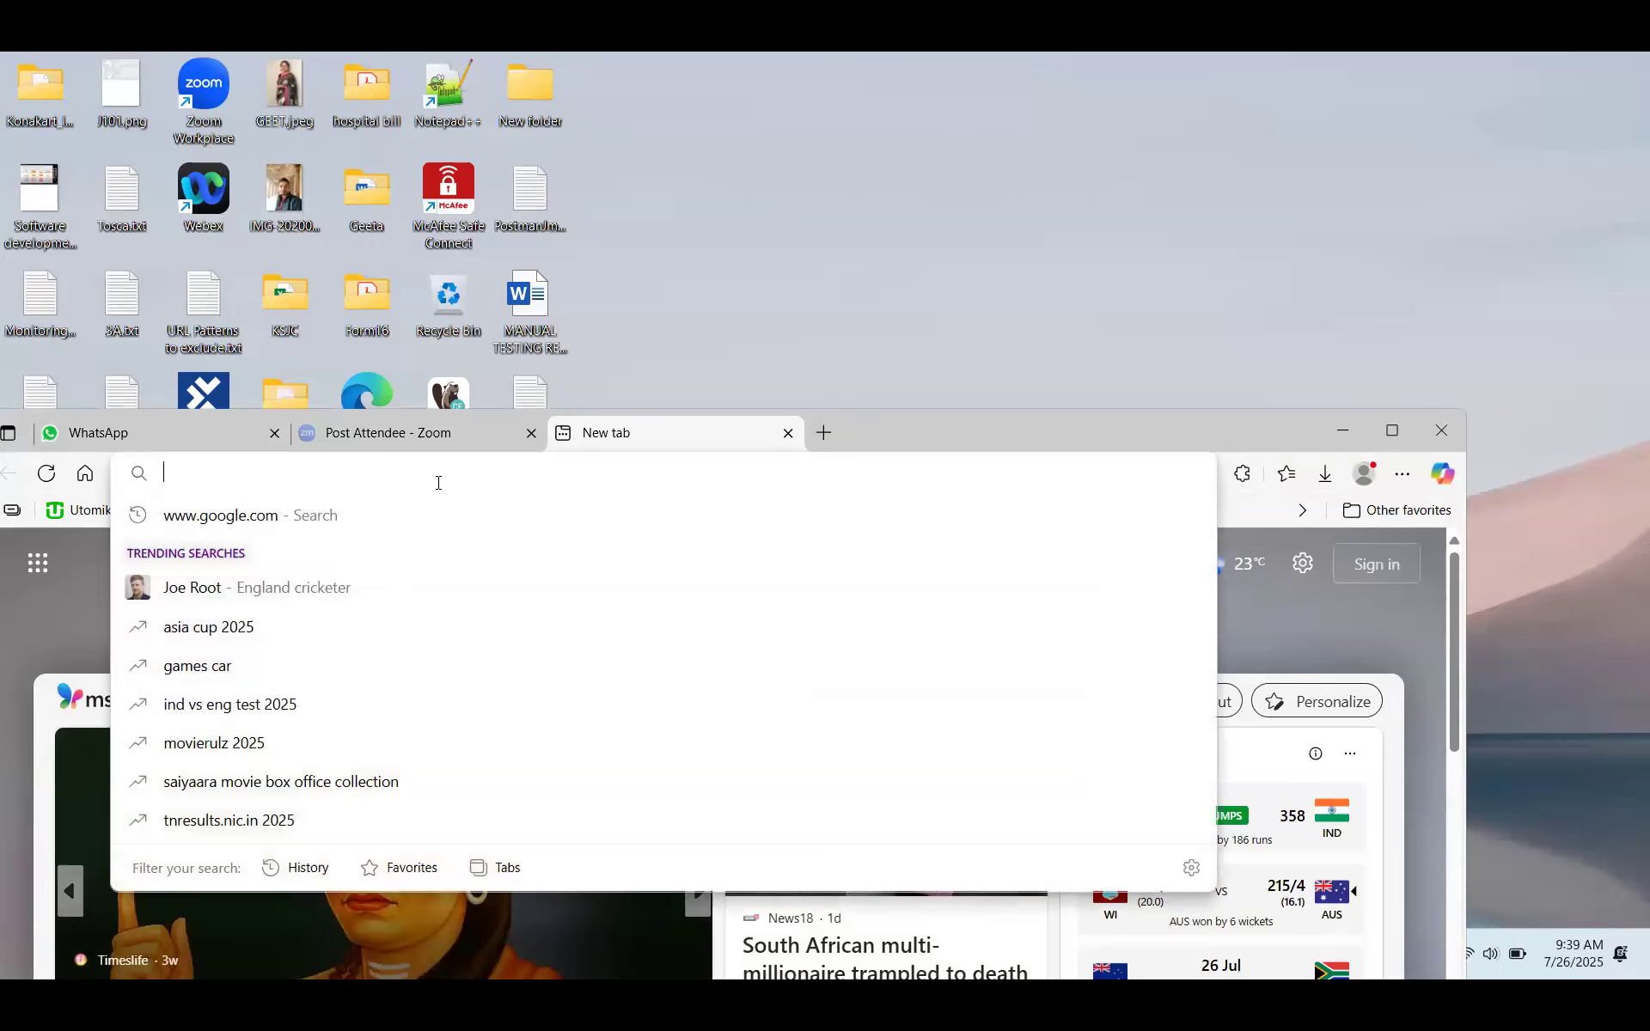
key("Down")
key("Return")
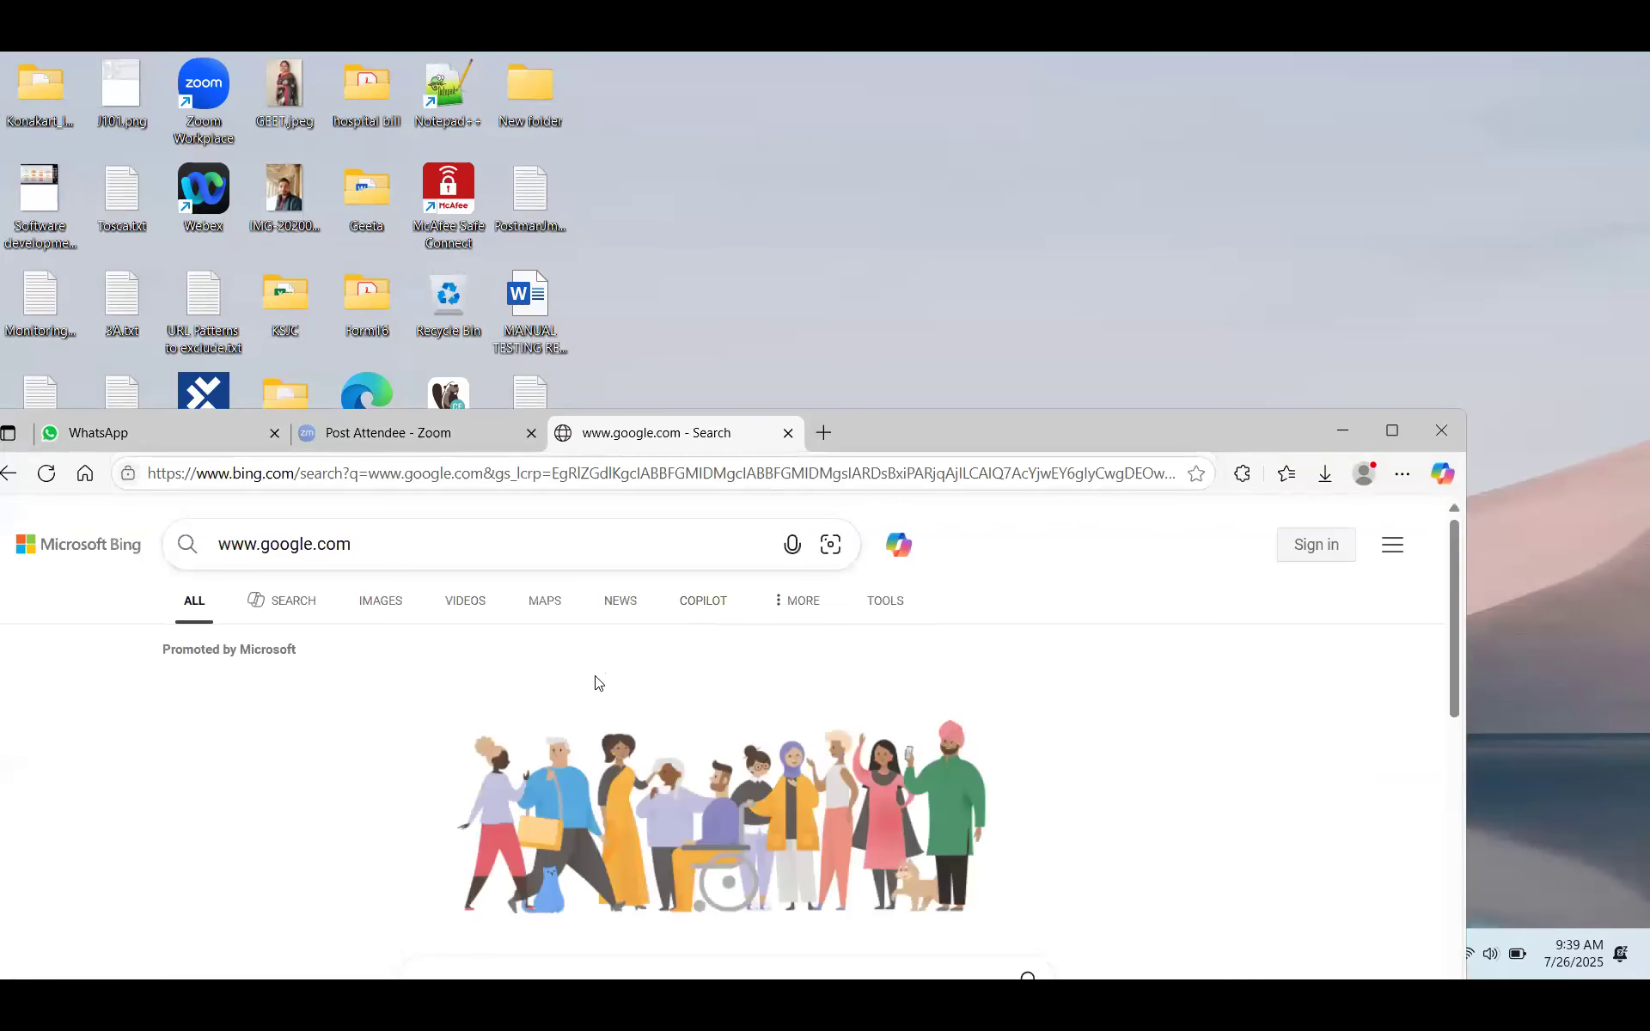
scroll(482, 729, "down", 5)
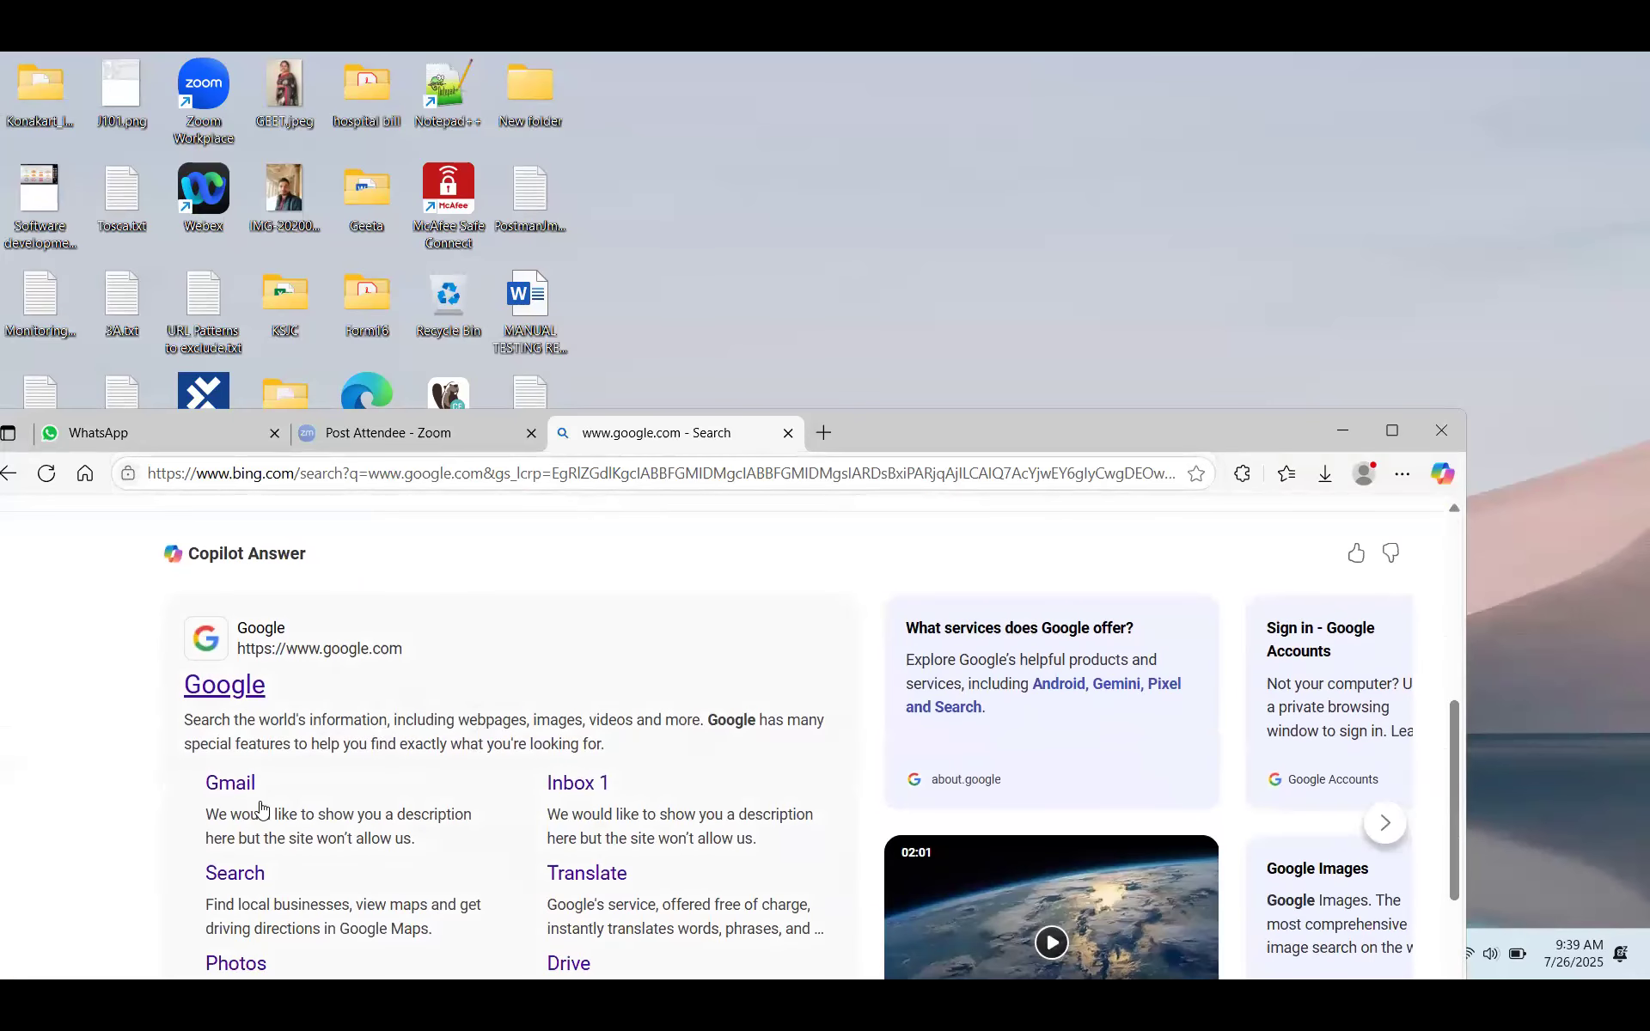
left_click(211, 692)
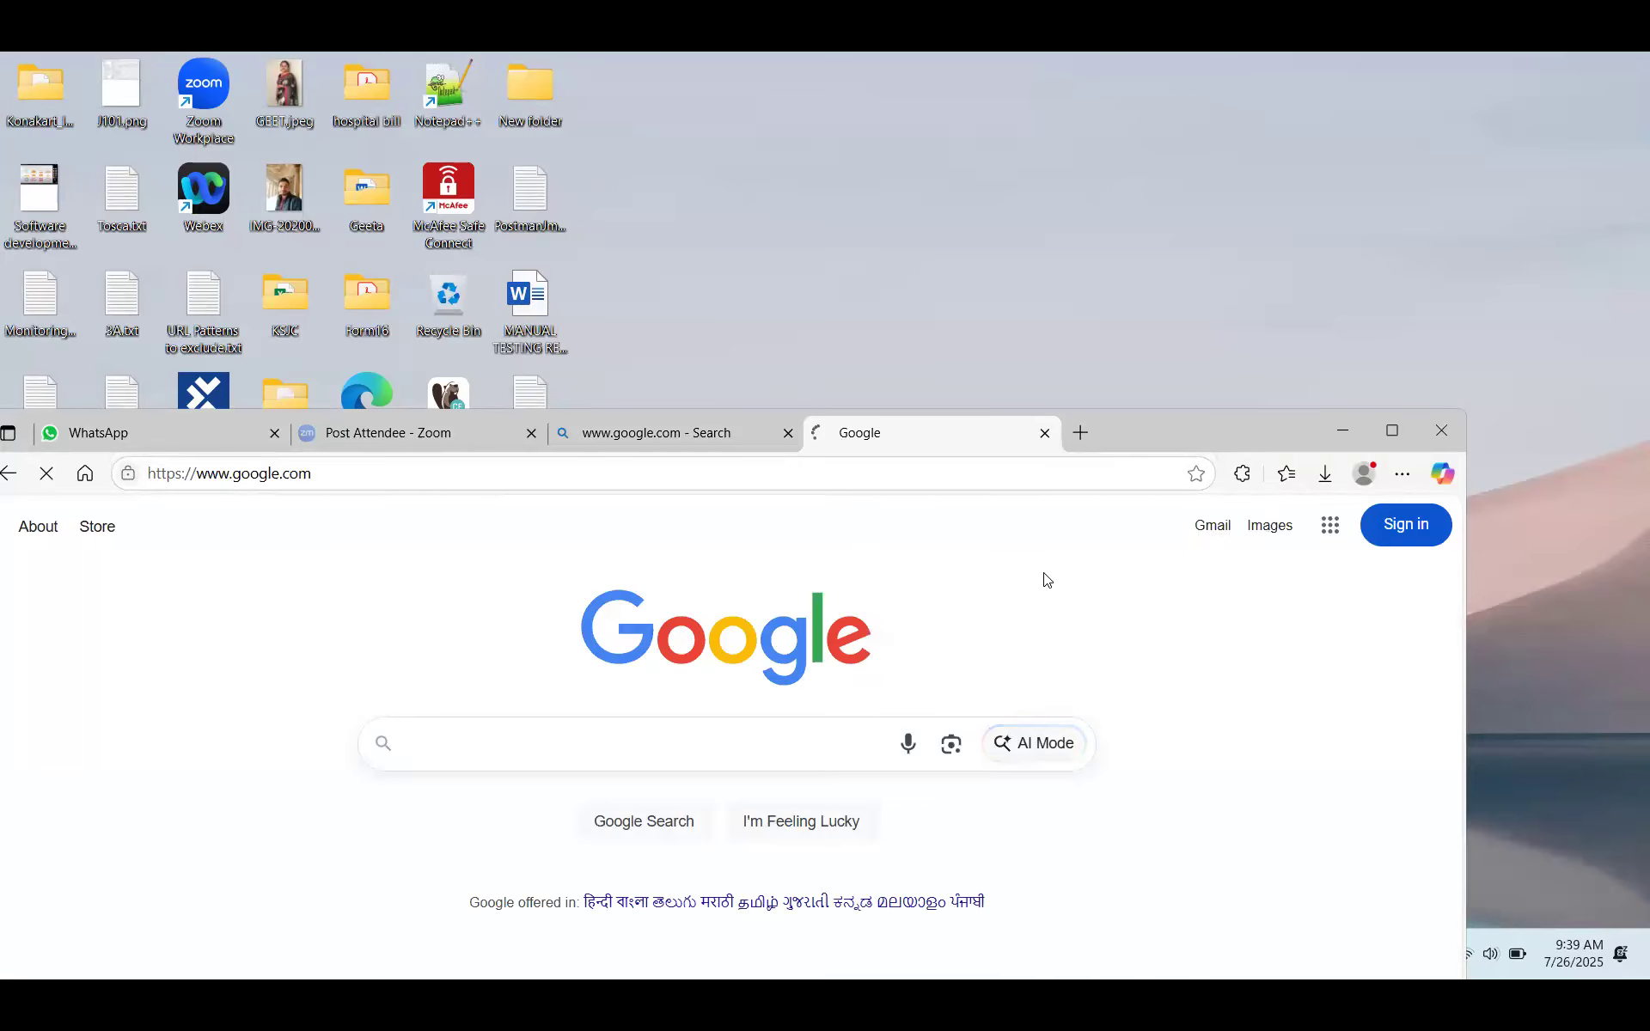
- Sign in to Gmail with the email address via password recovery, skipping the password update
left_click(804, 780)
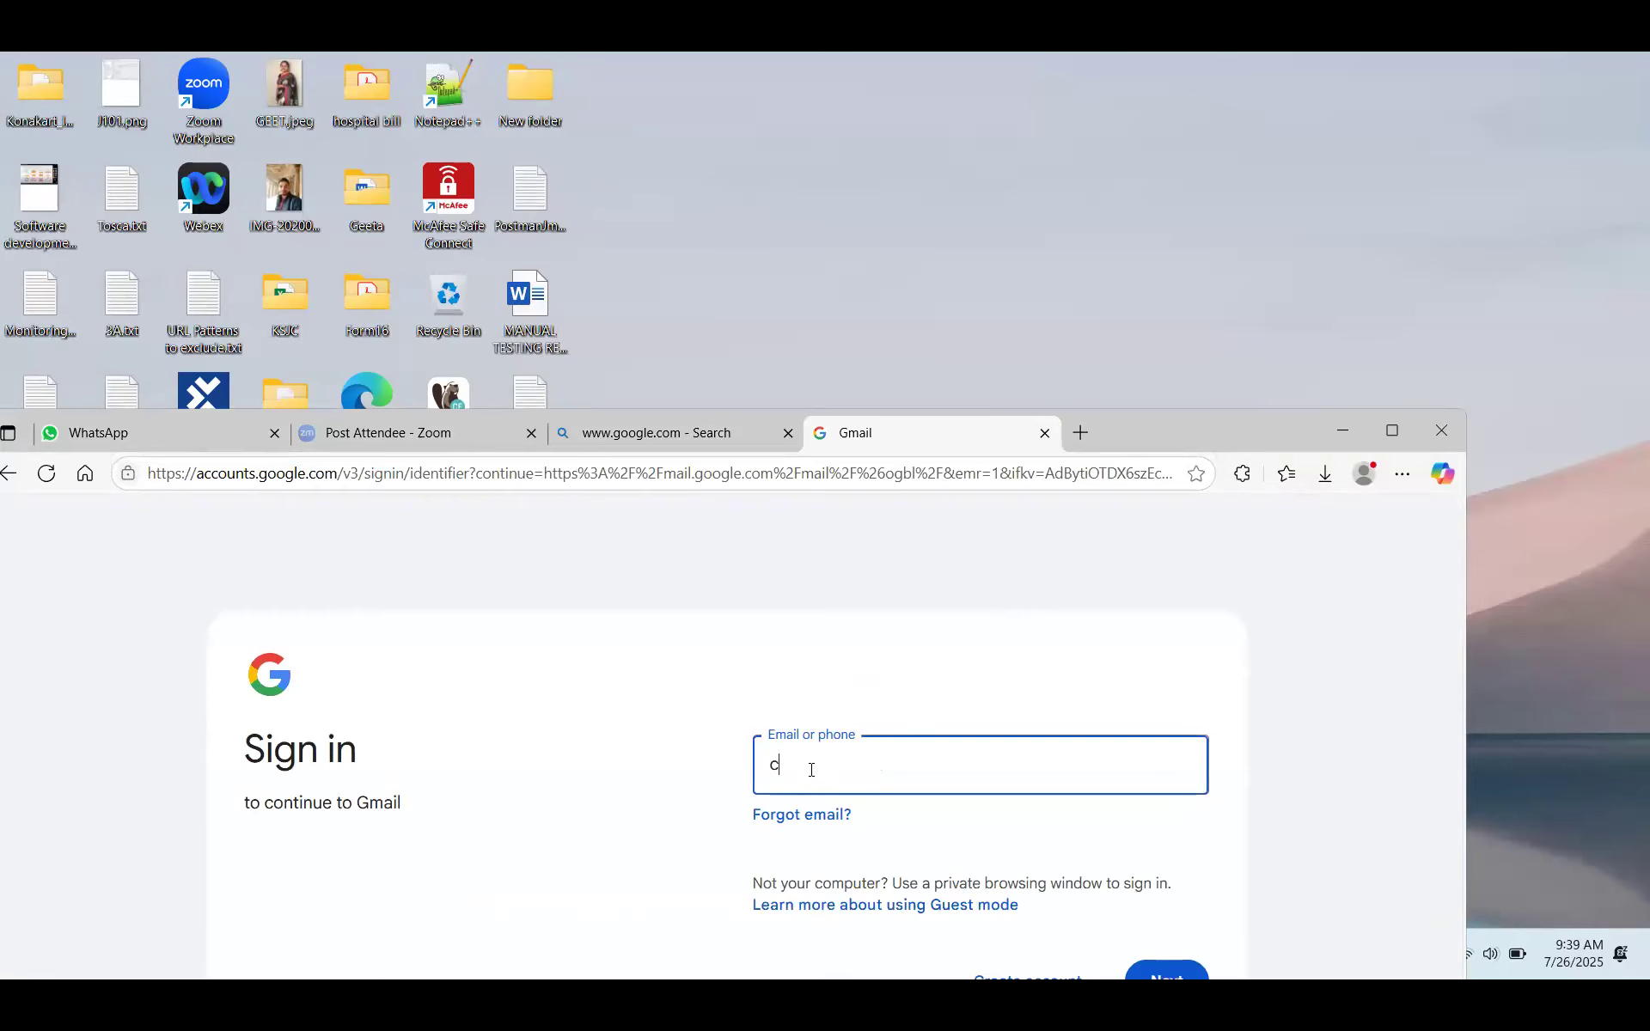
left_click(1169, 825)
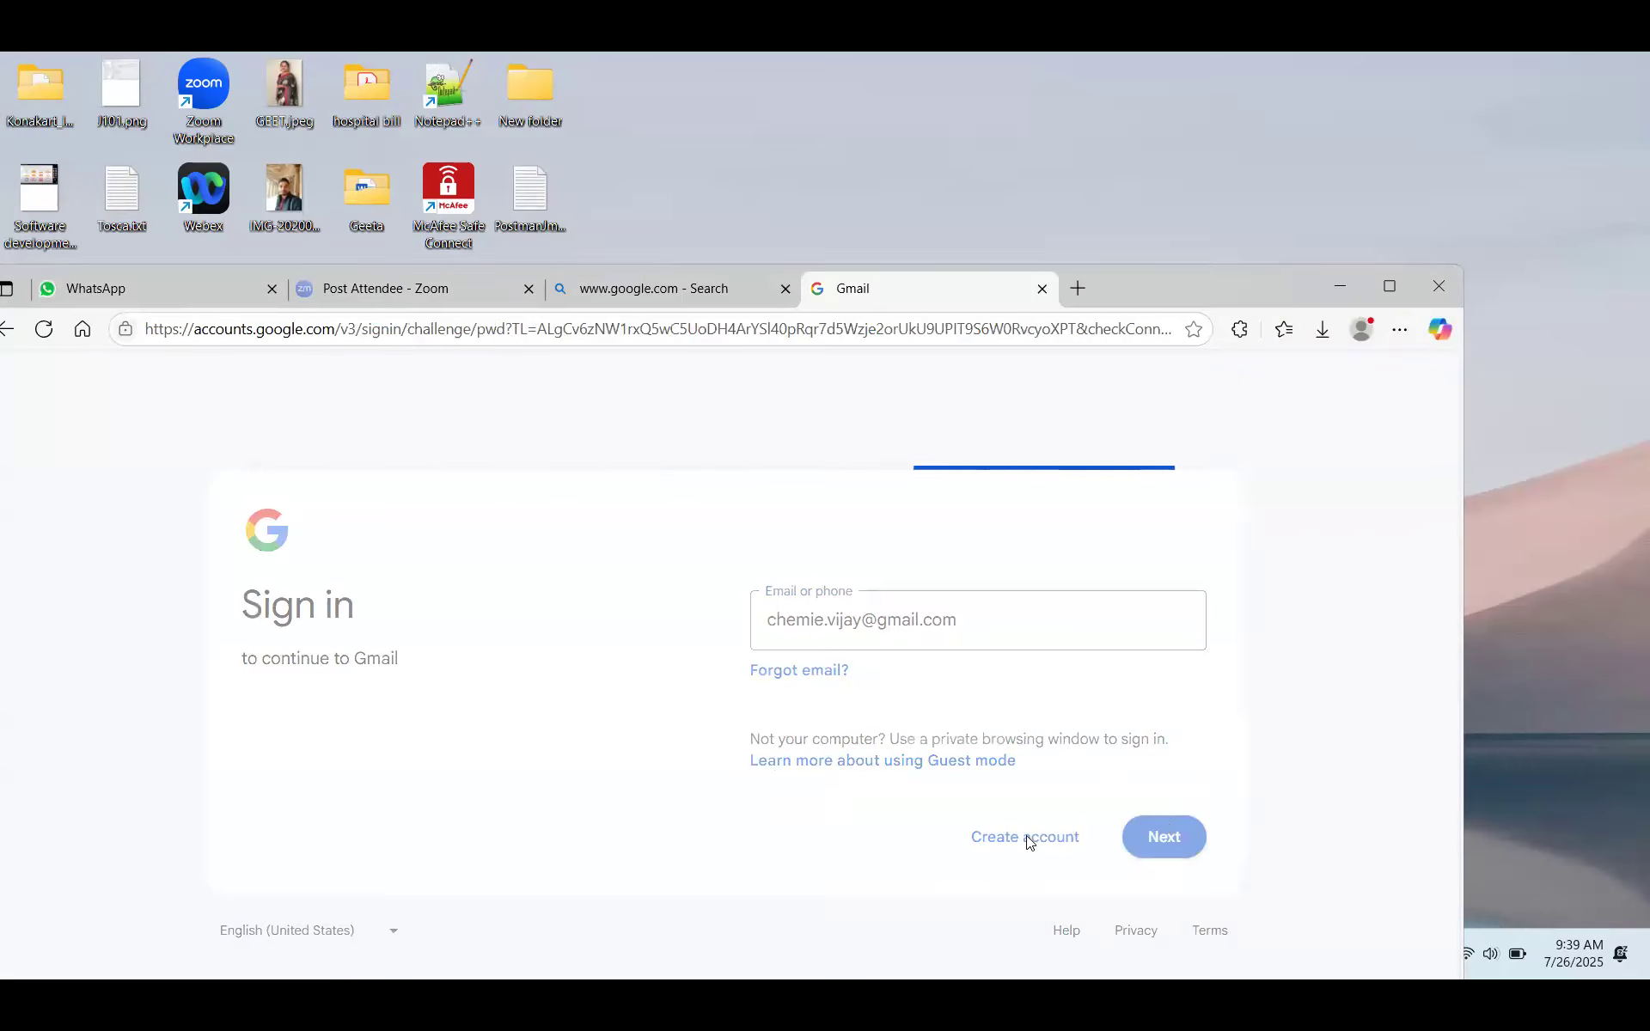
left_click(1005, 825)
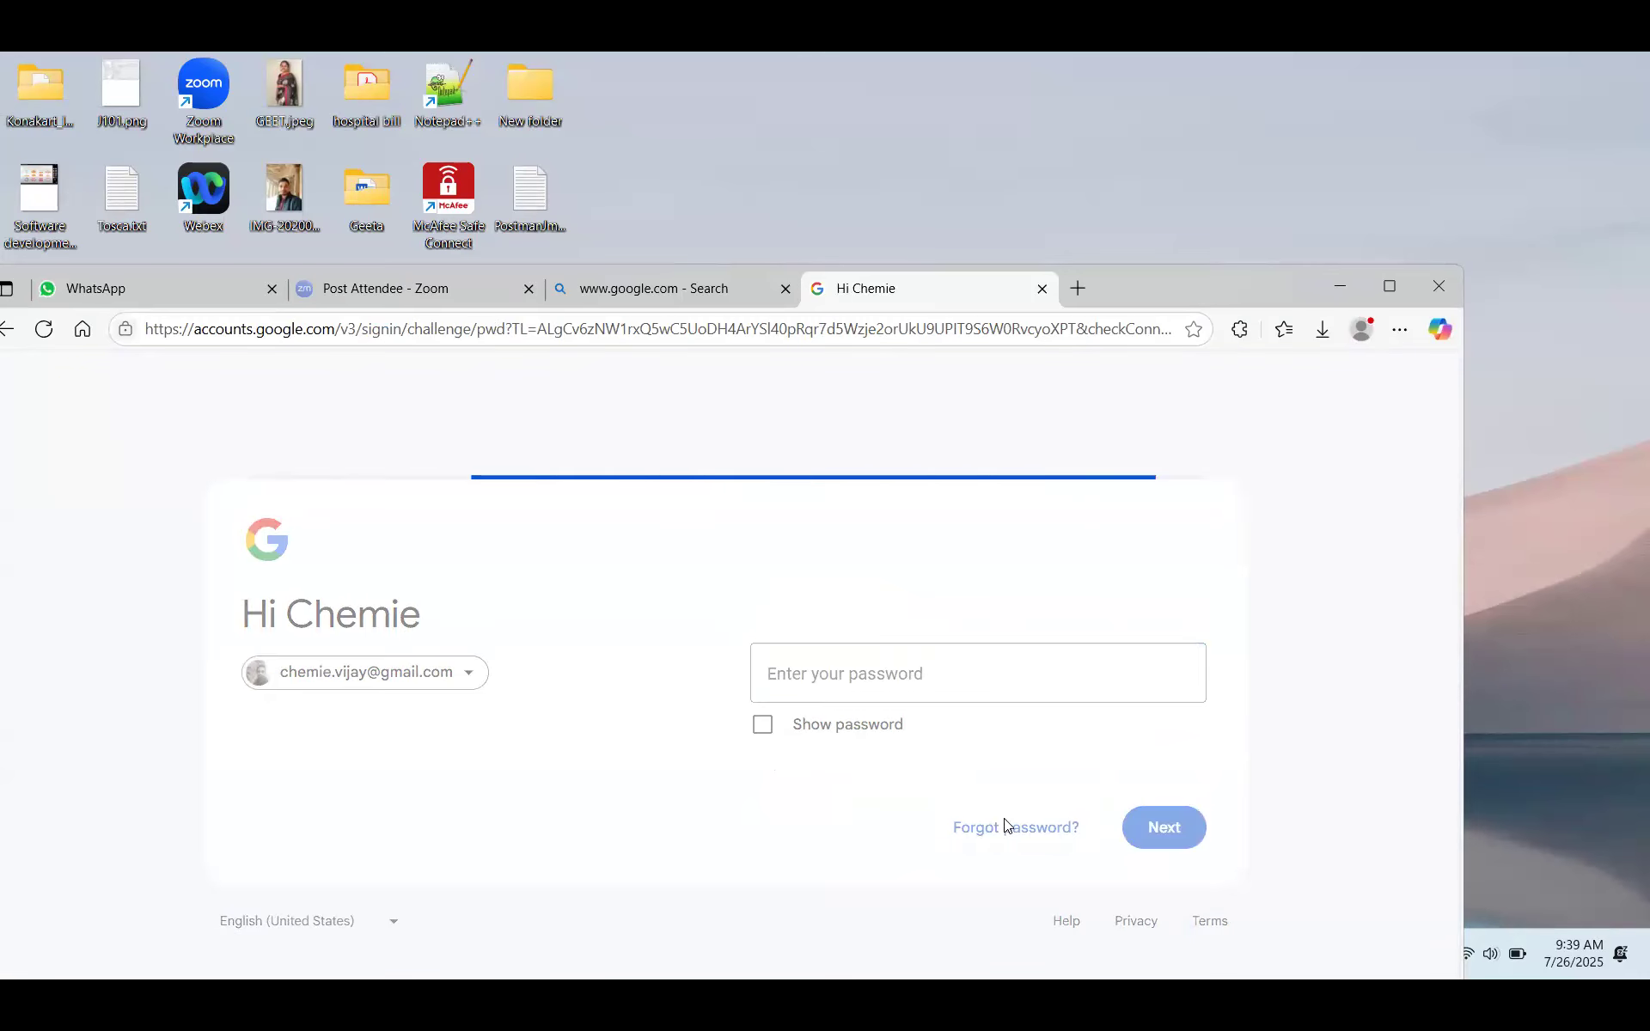
scroll(1001, 828, "down", 3)
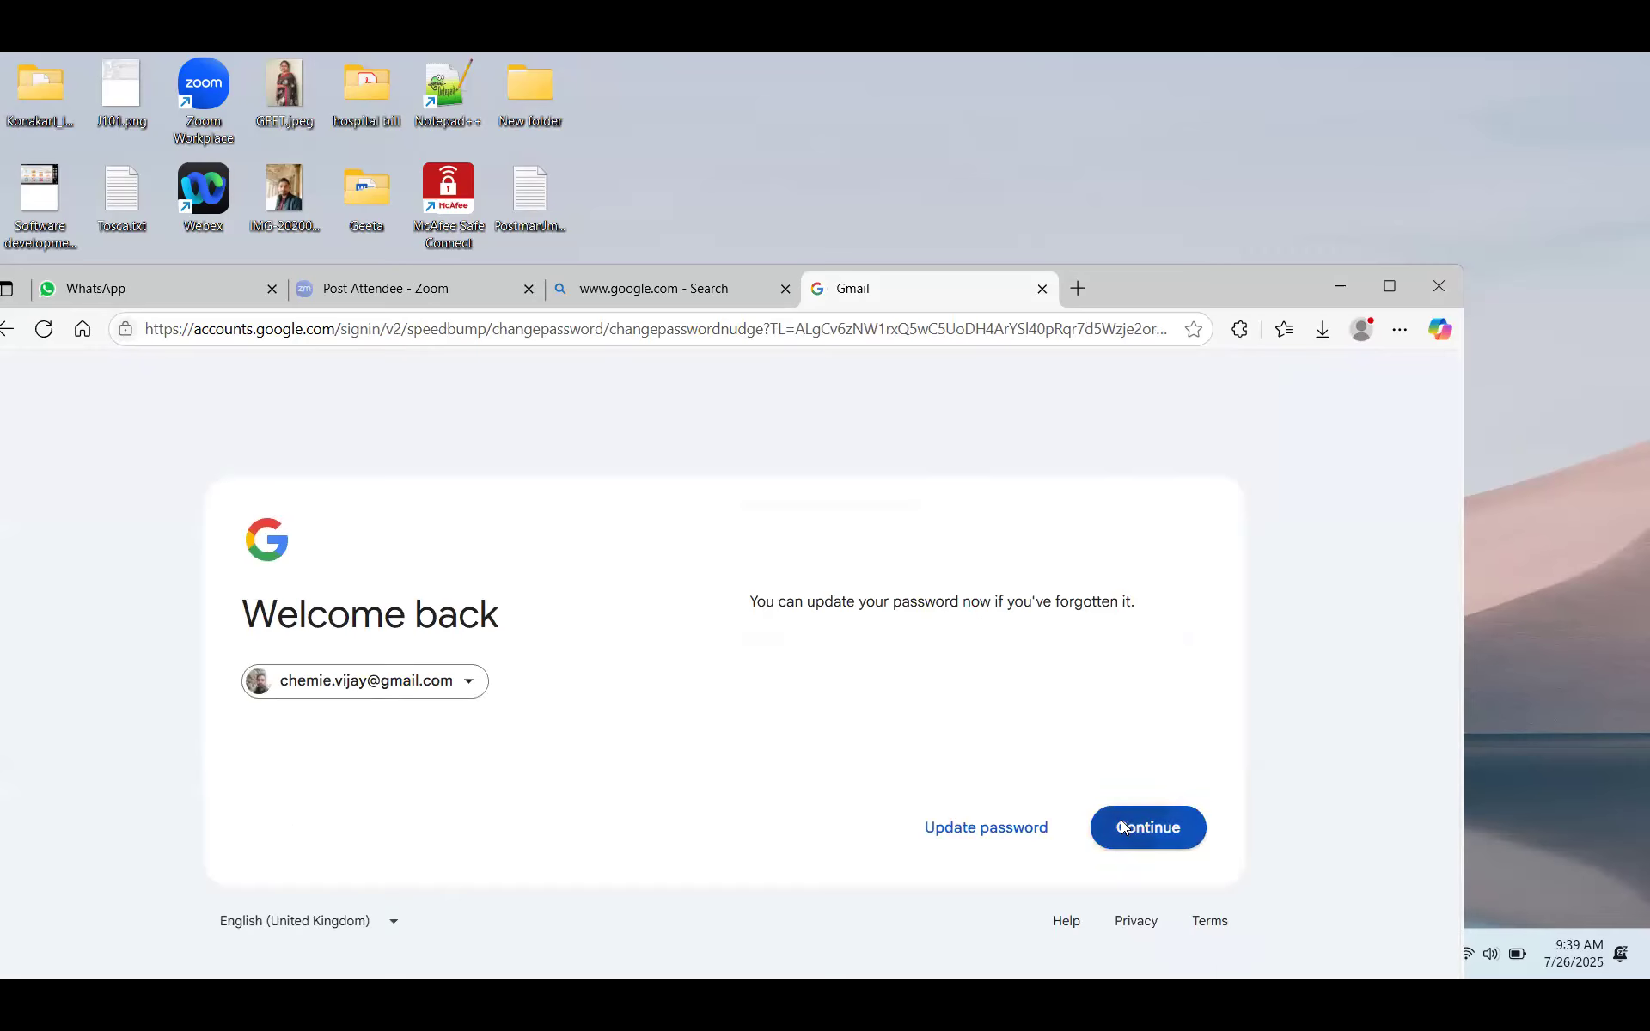
left_click(1122, 827)
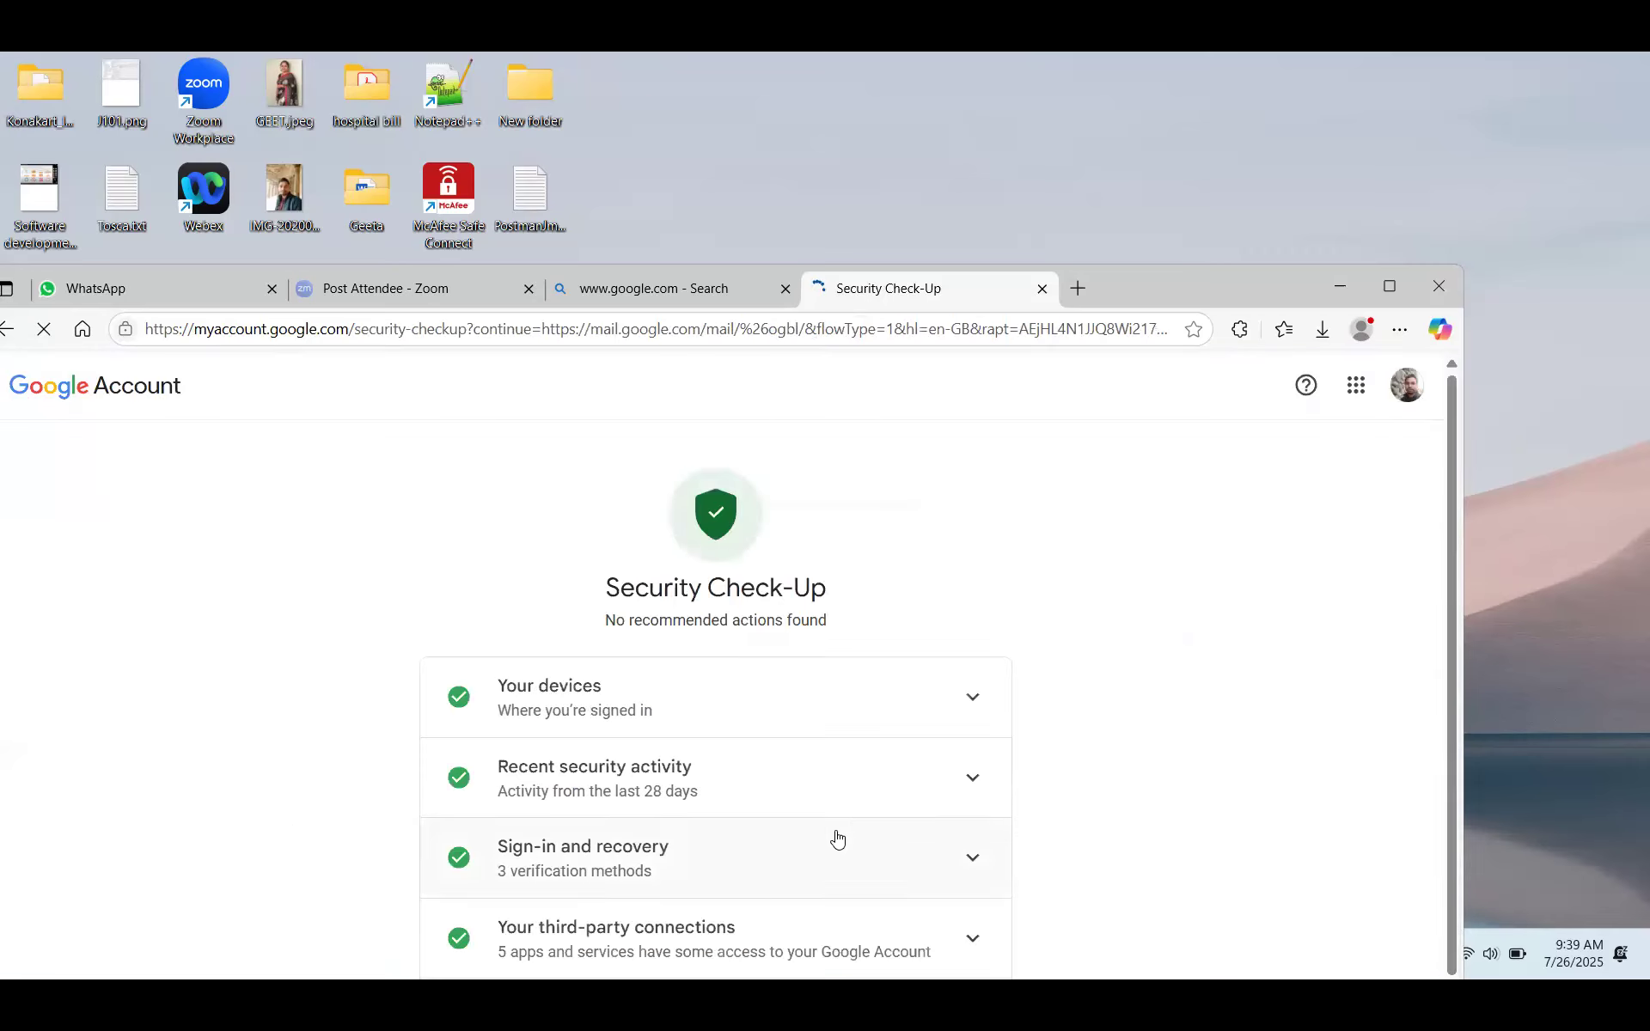
- Maximize Edge, reload the Gmail inbox and open the Spam folder
left_click(1390, 289)
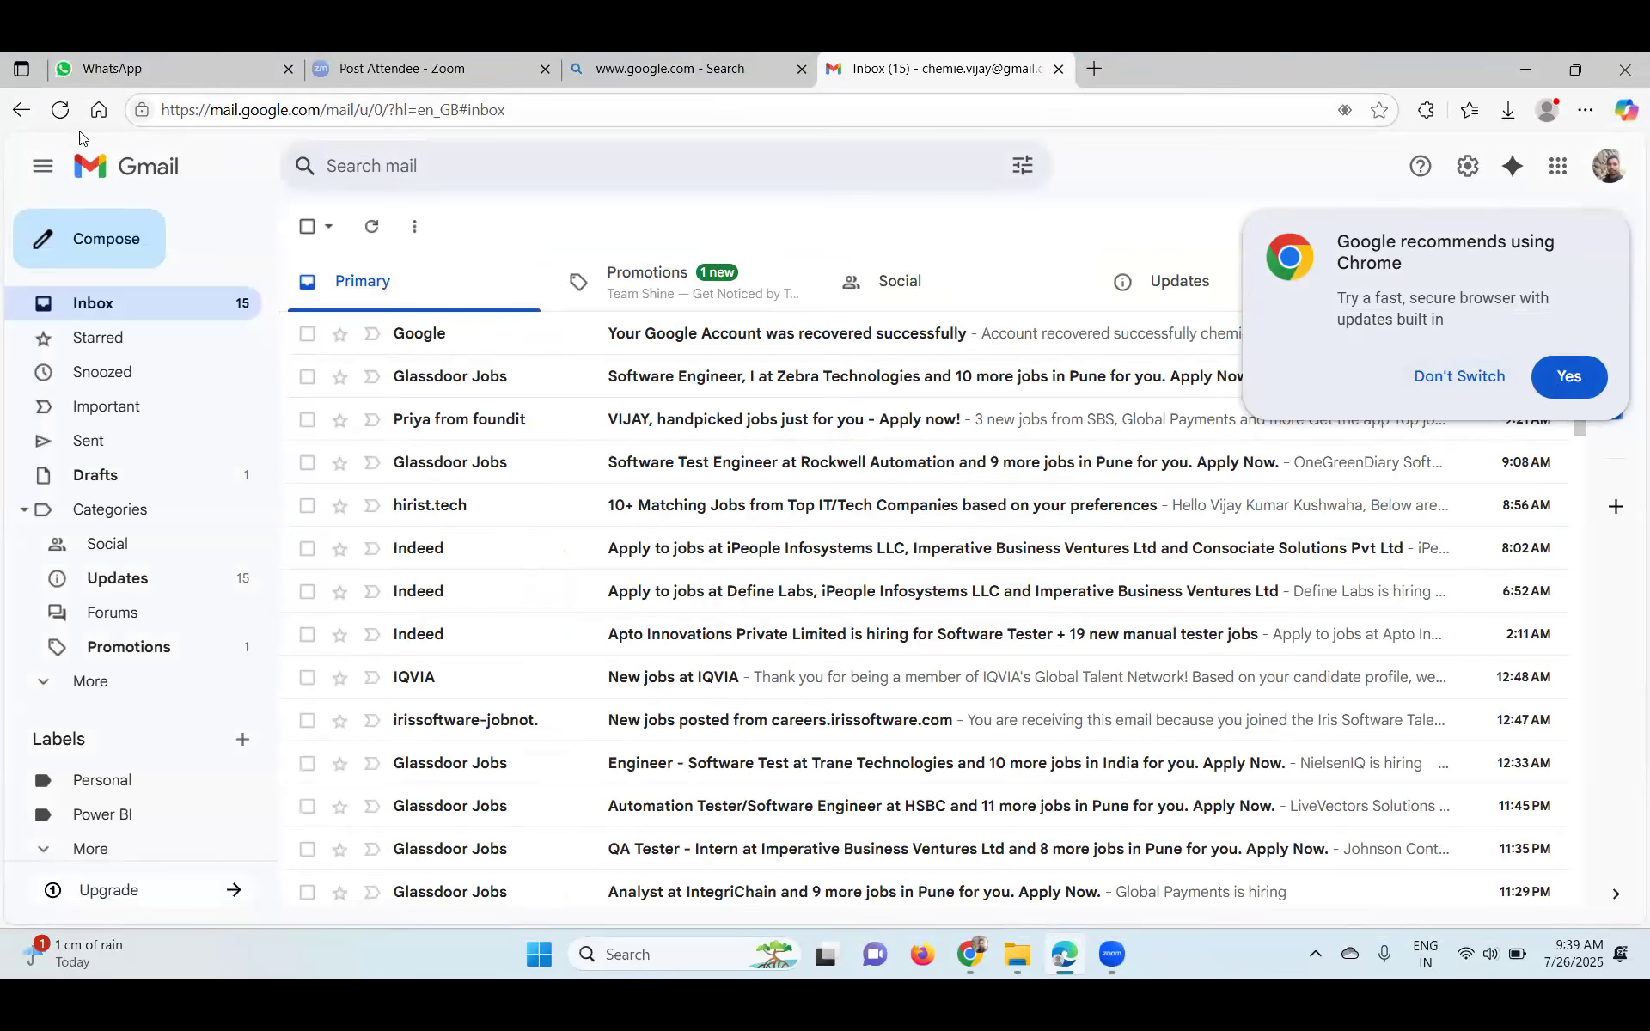
left_click(60, 111)
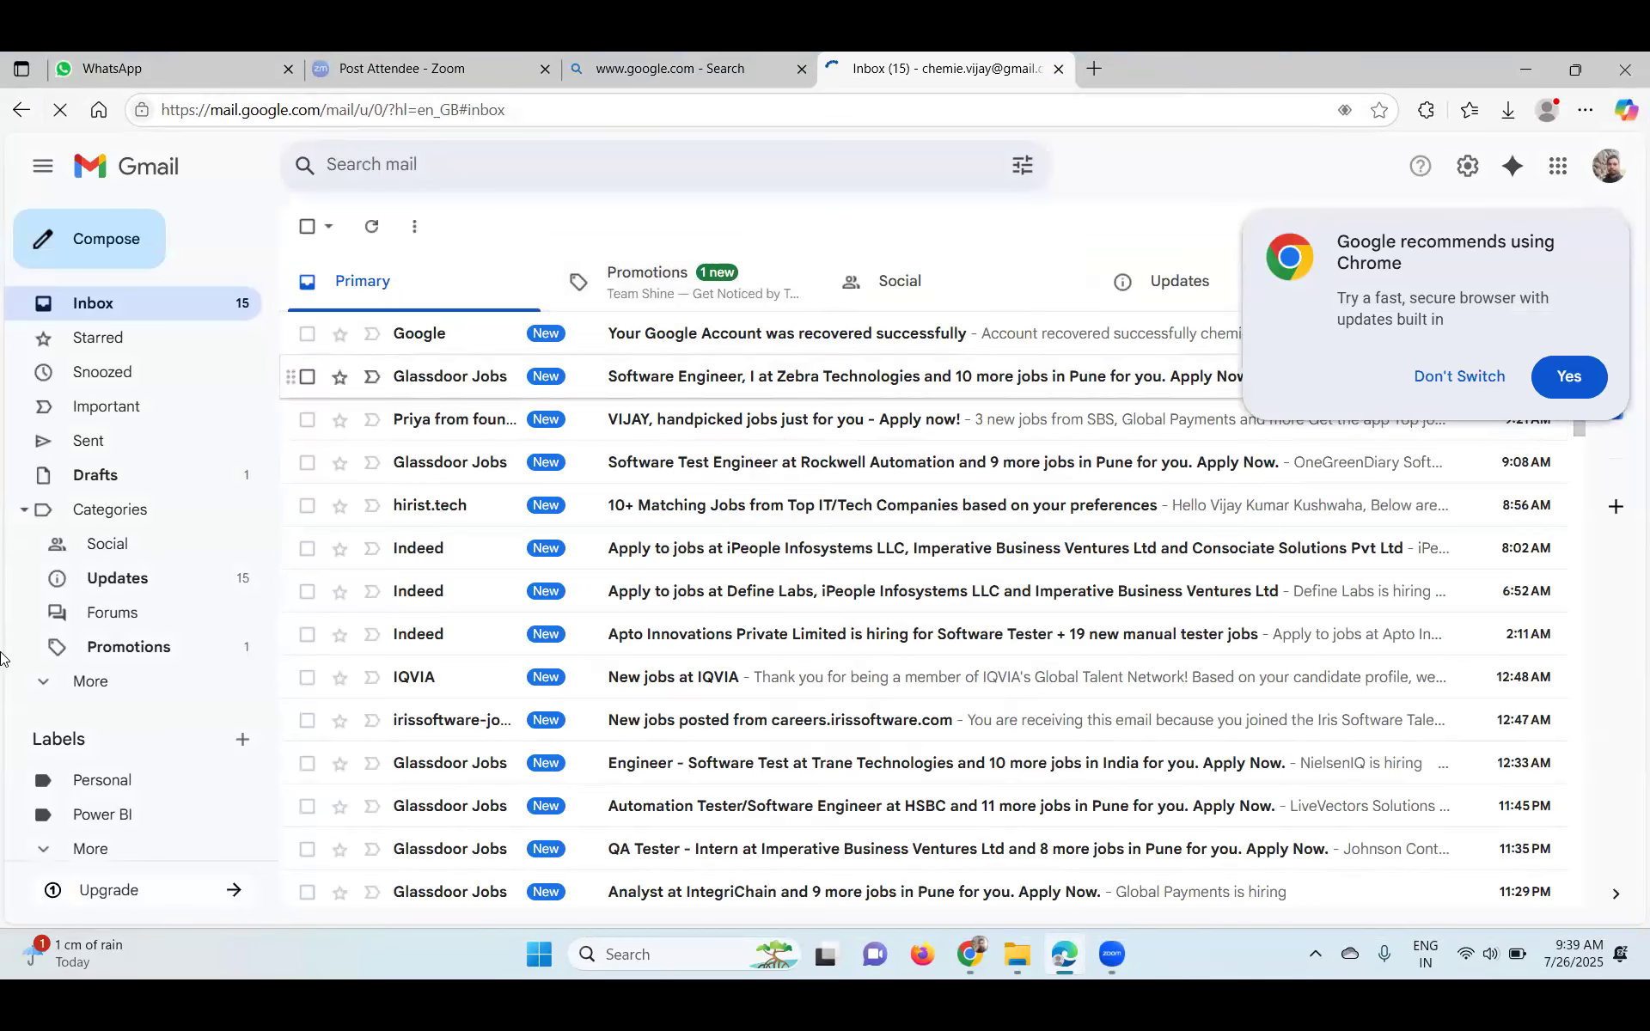
left_click(110, 685)
scroll(112, 679, "down", 2)
left_click(138, 609)
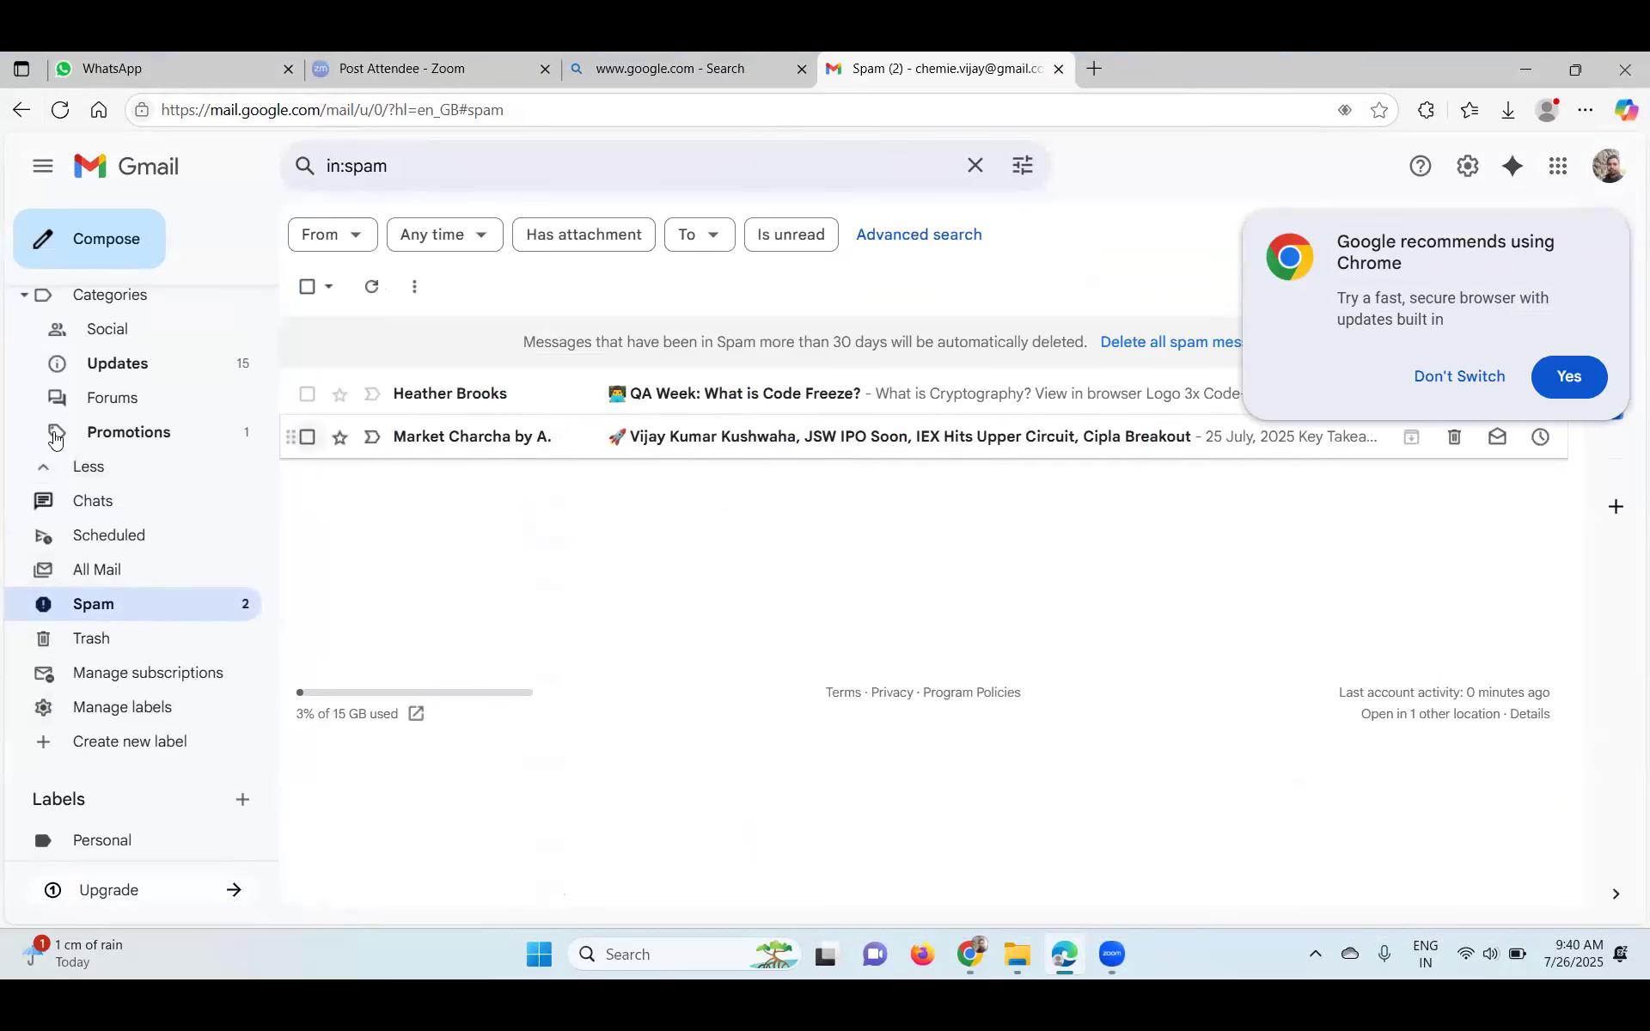
- Return to the Inbox, then minimize Edge and bring back the Chrome window
scroll(148, 503, "up", 3)
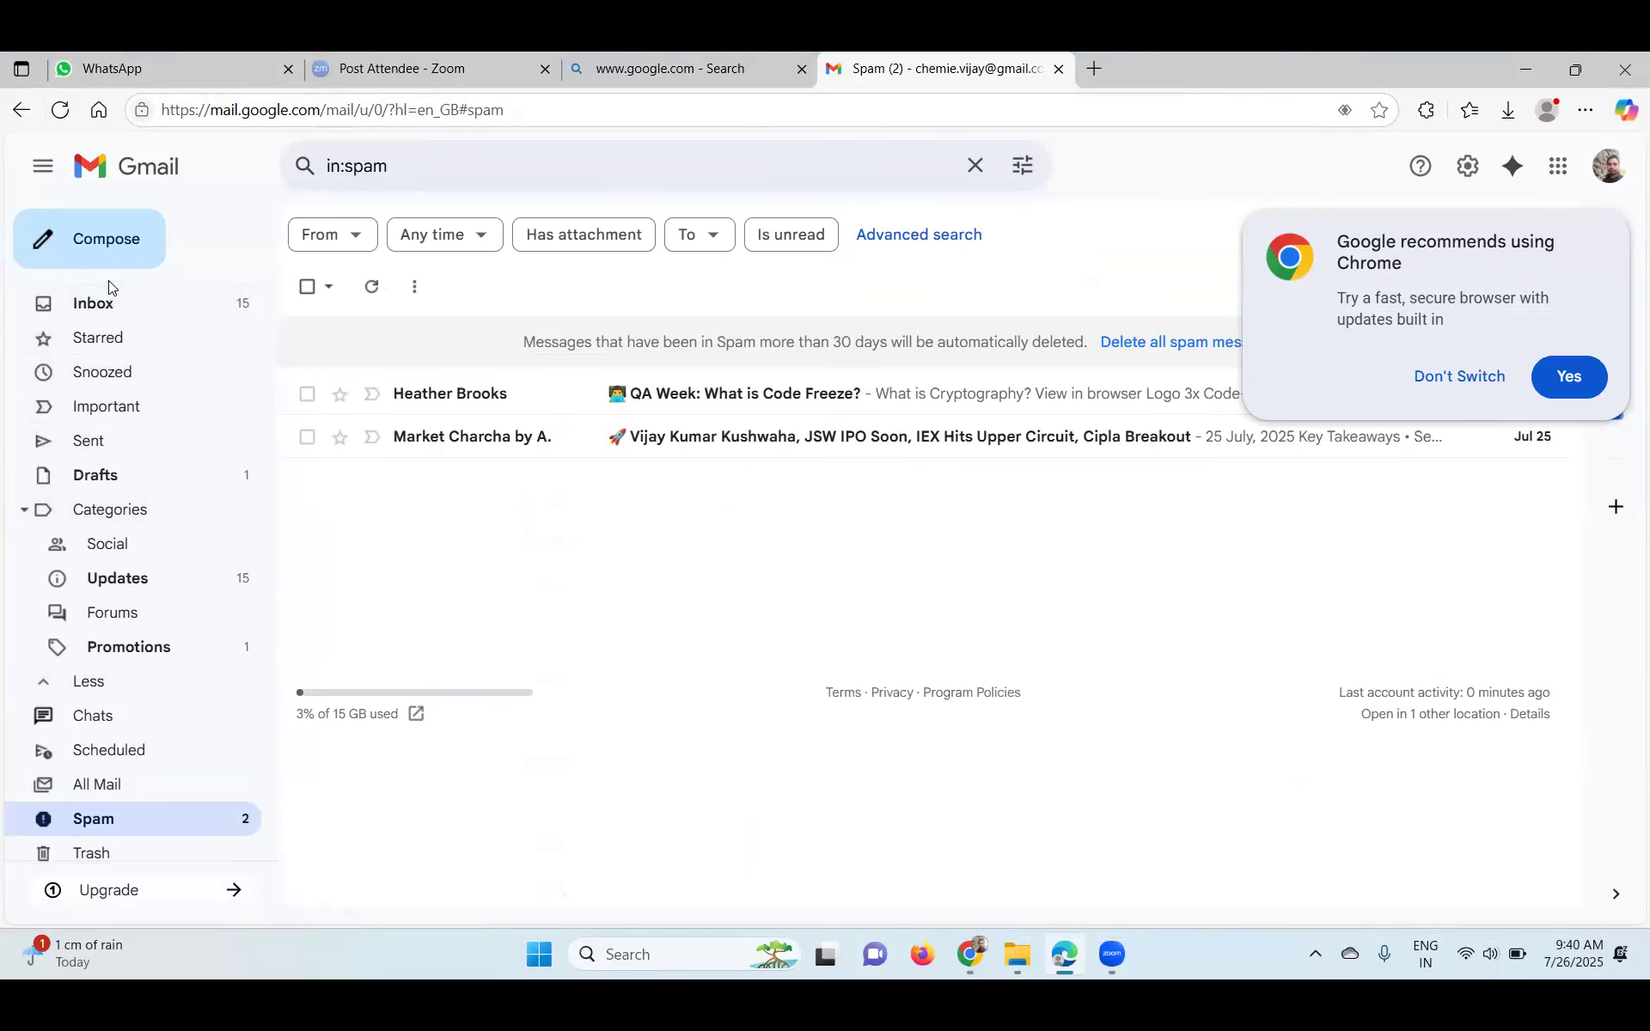
left_click(115, 303)
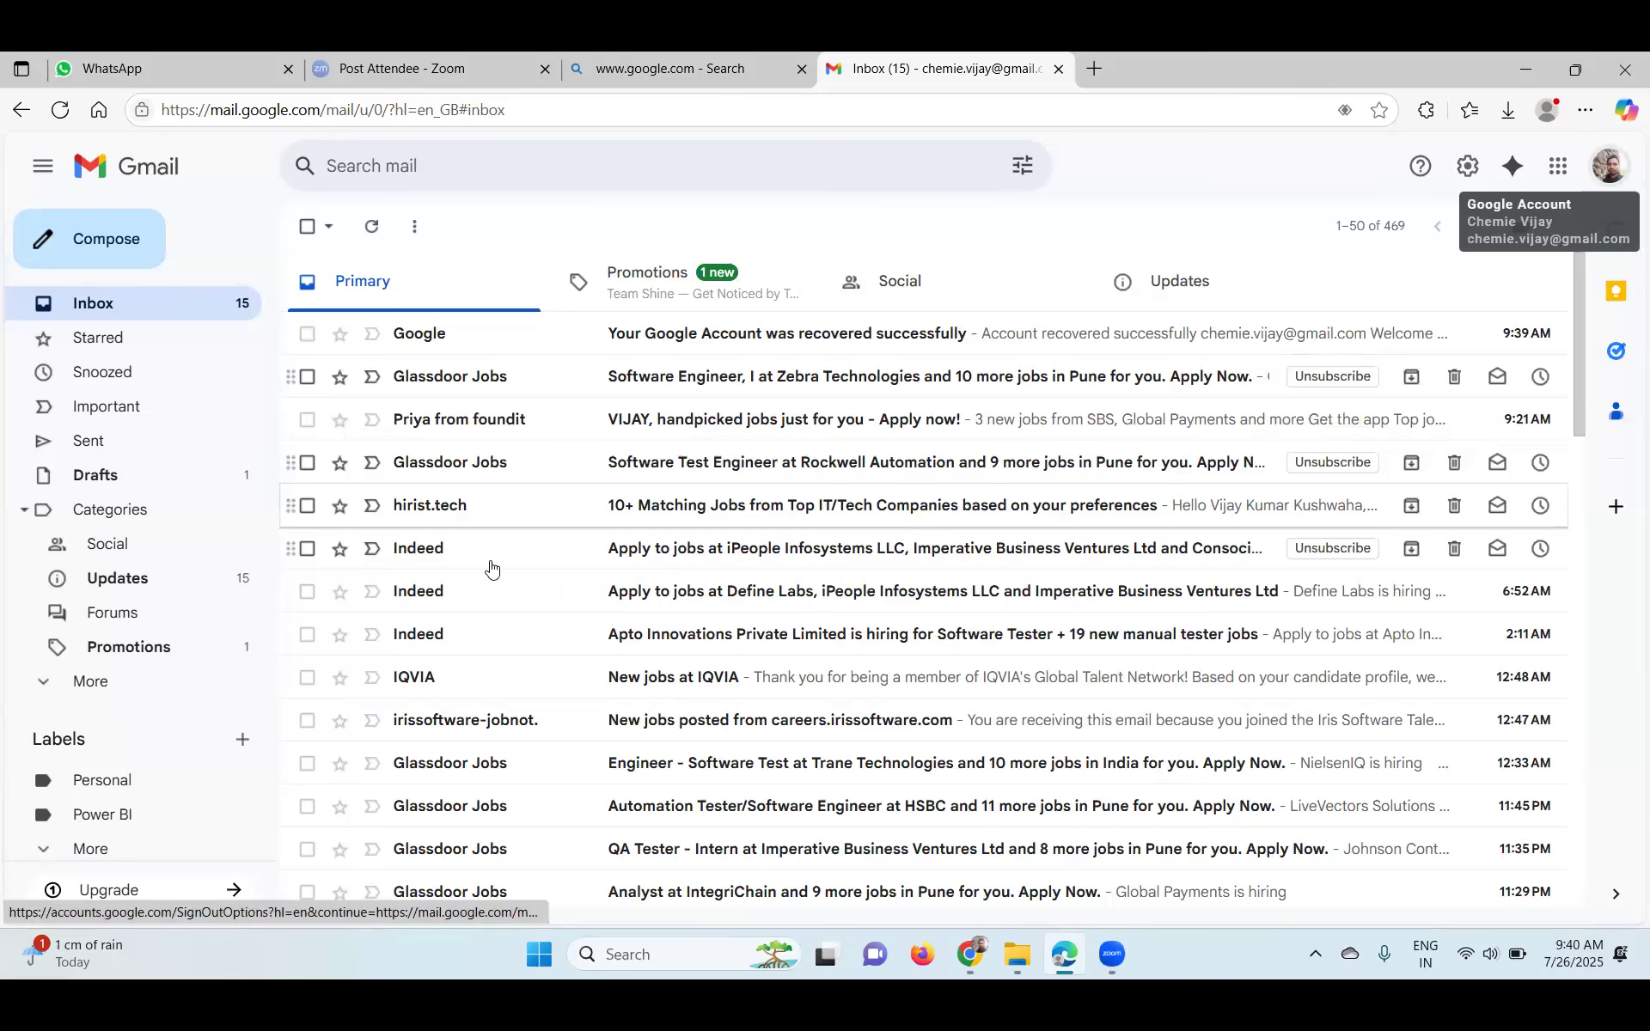
left_click(1518, 62)
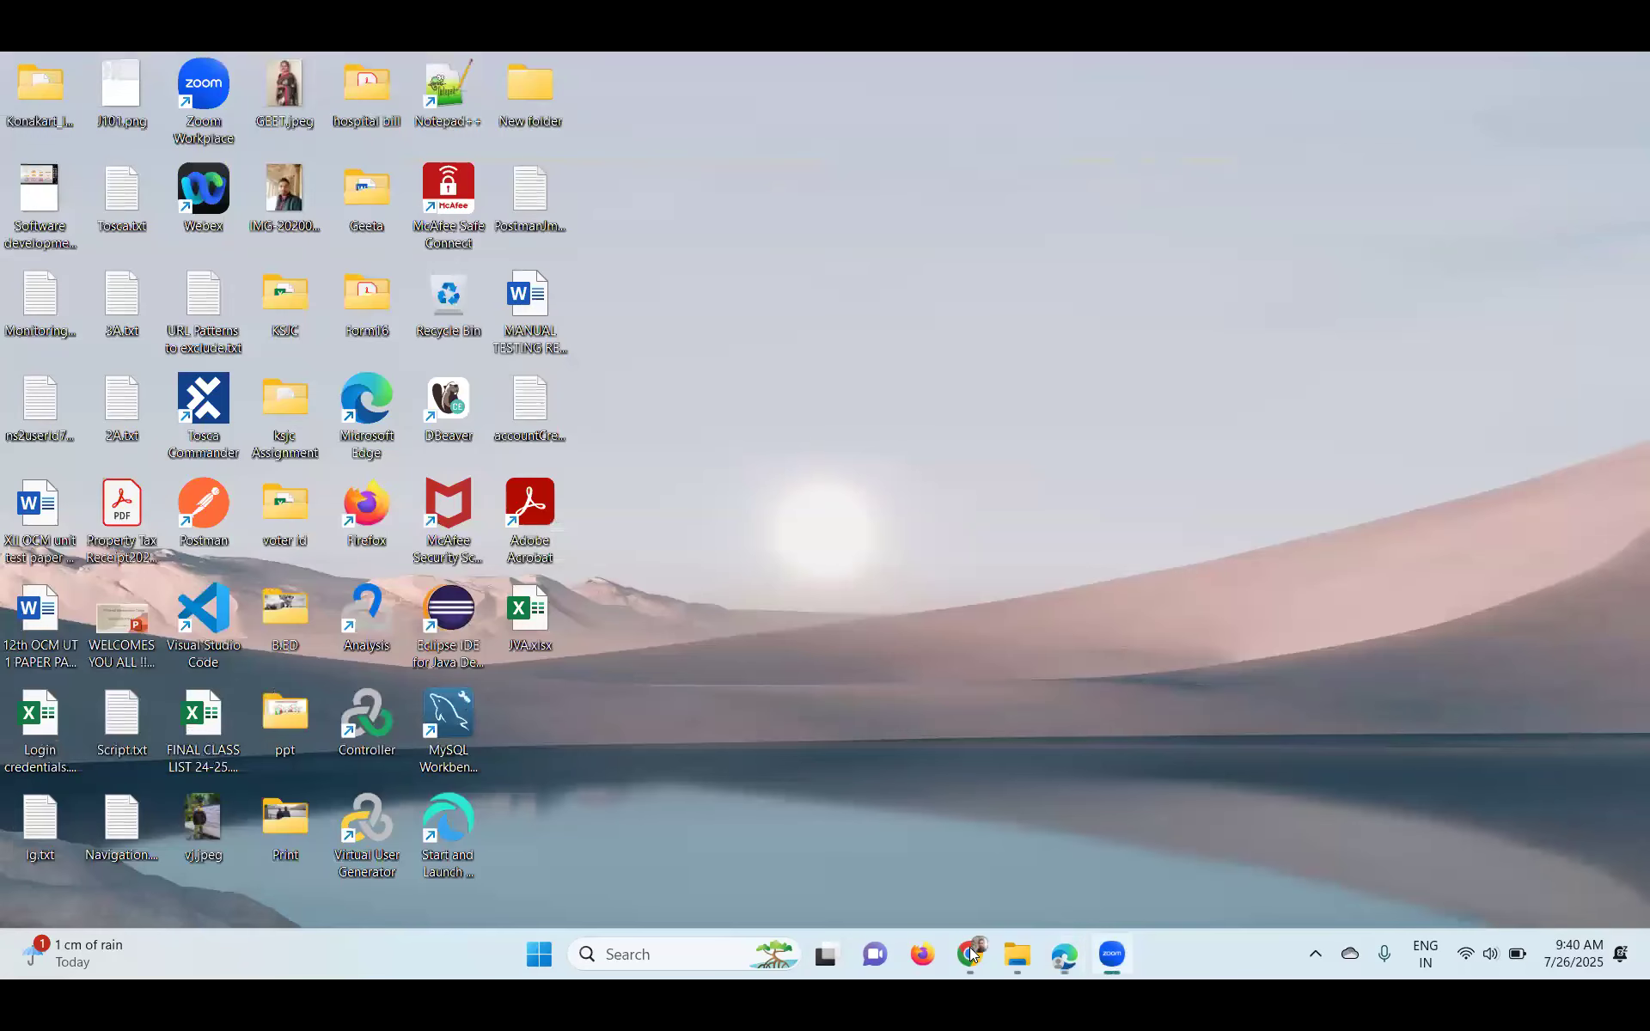
left_click(970, 954)
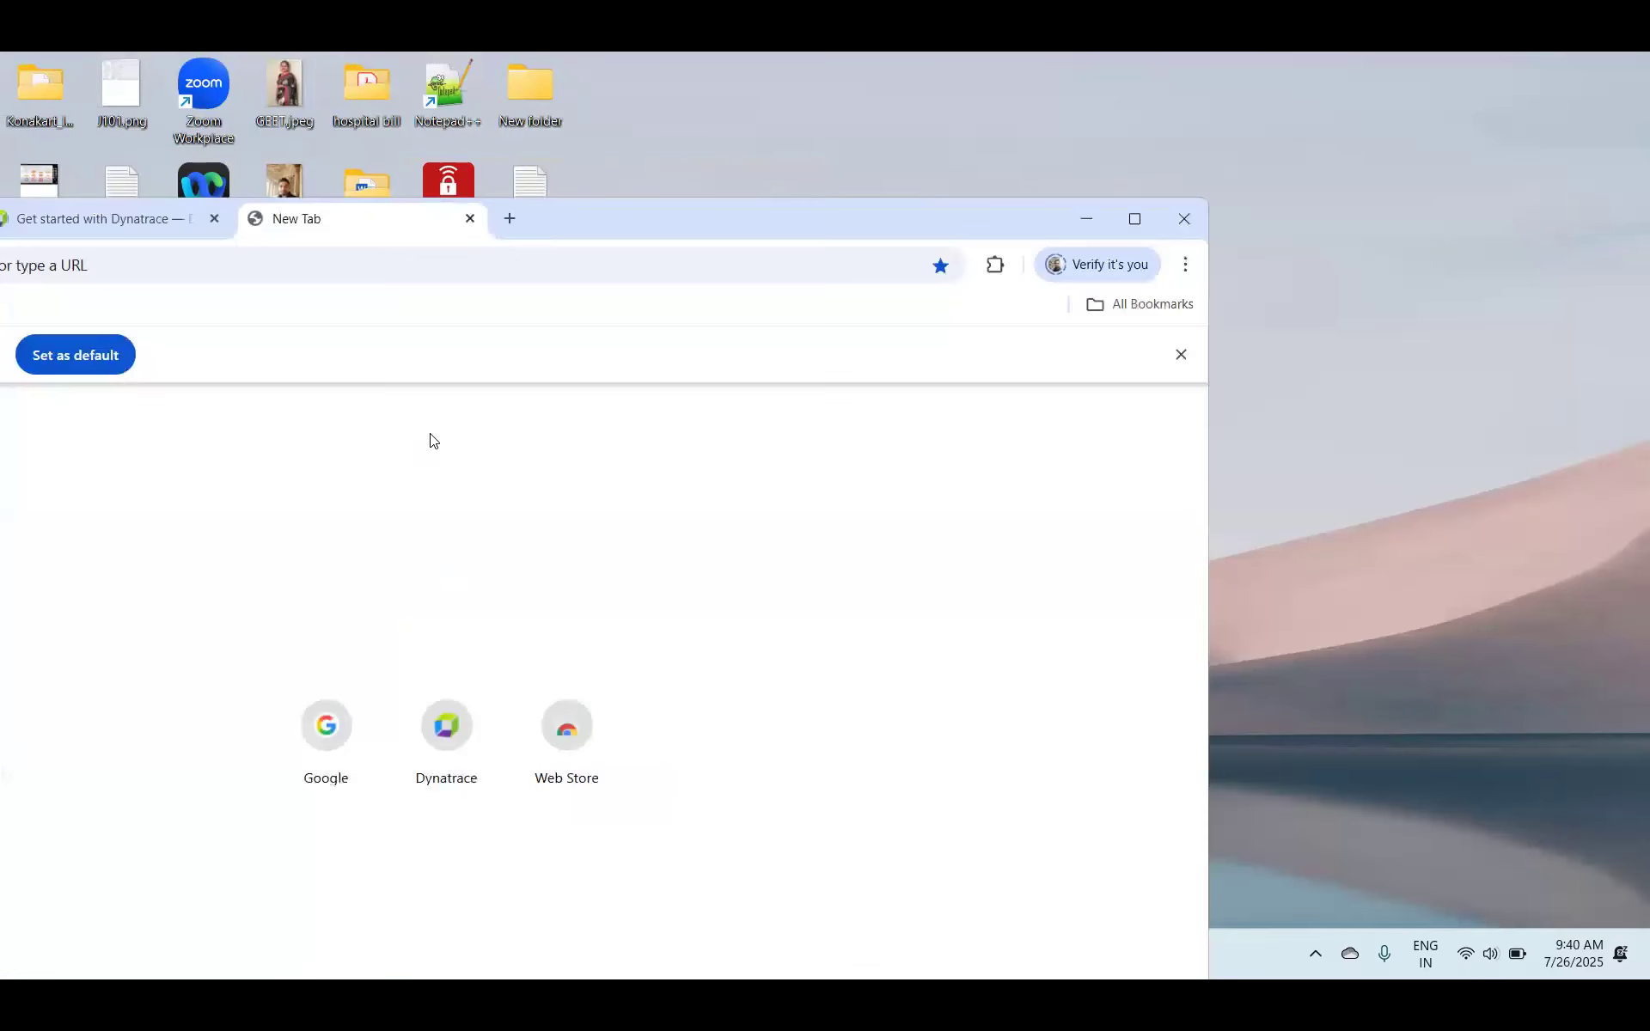
- Switch to the Get started with Dynatrace tab and maximize Chrome
left_click(140, 228)
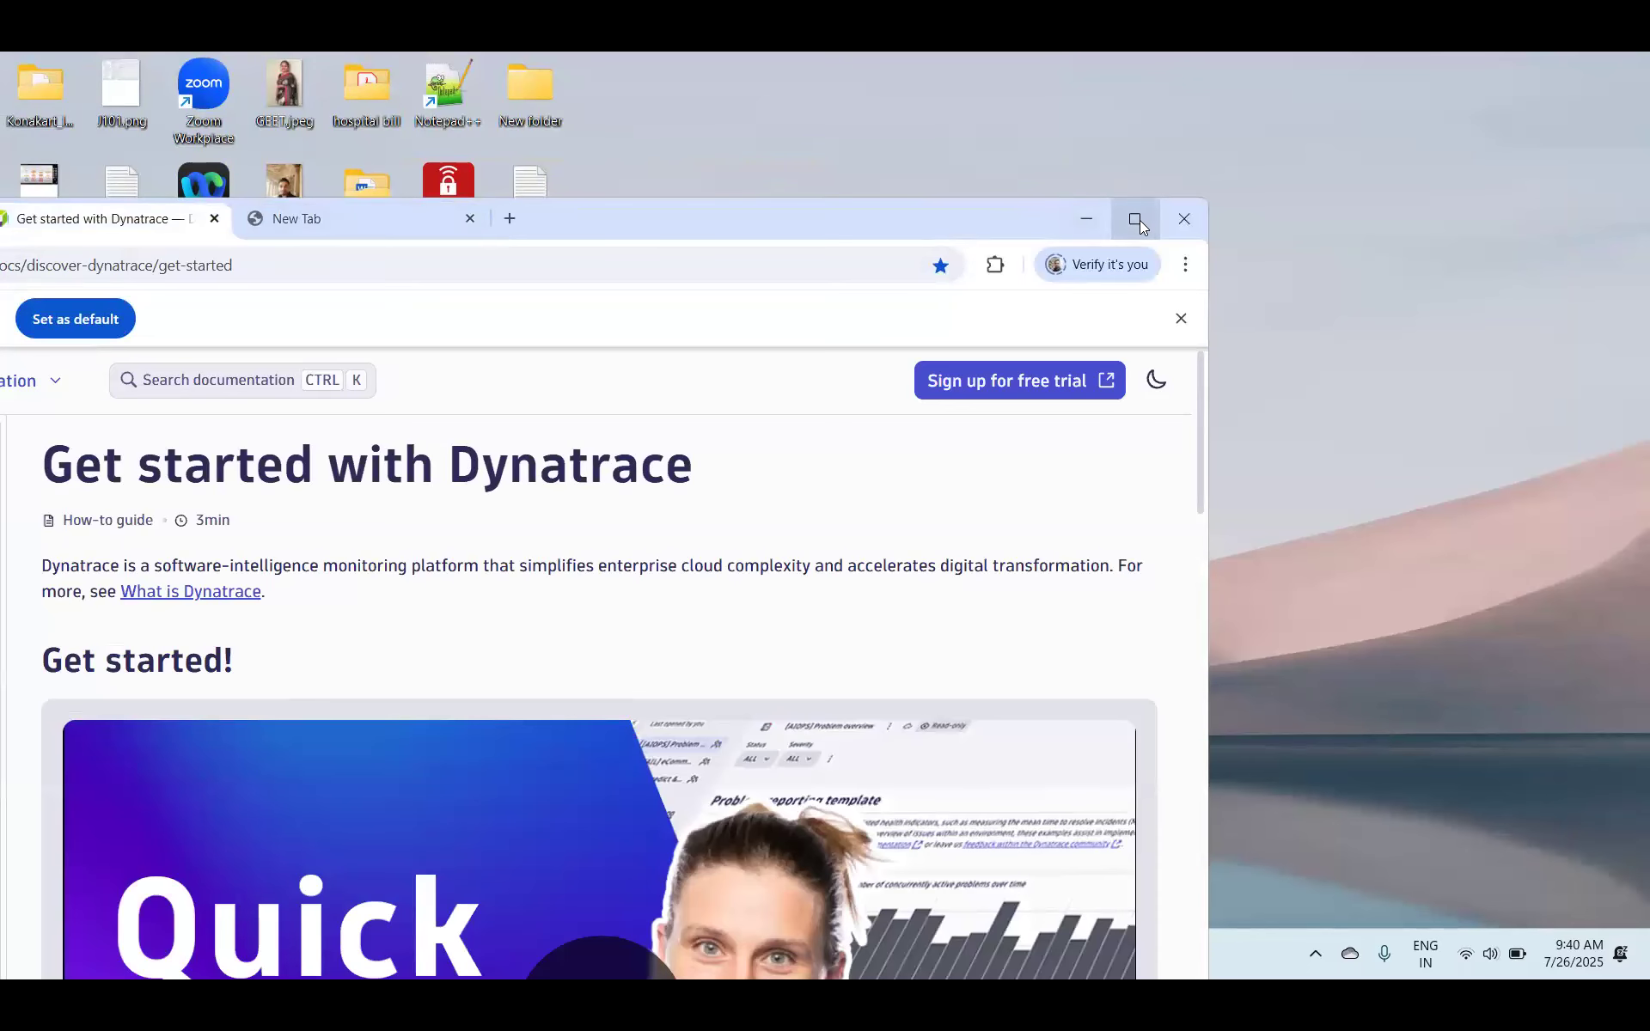
left_click(1135, 220)
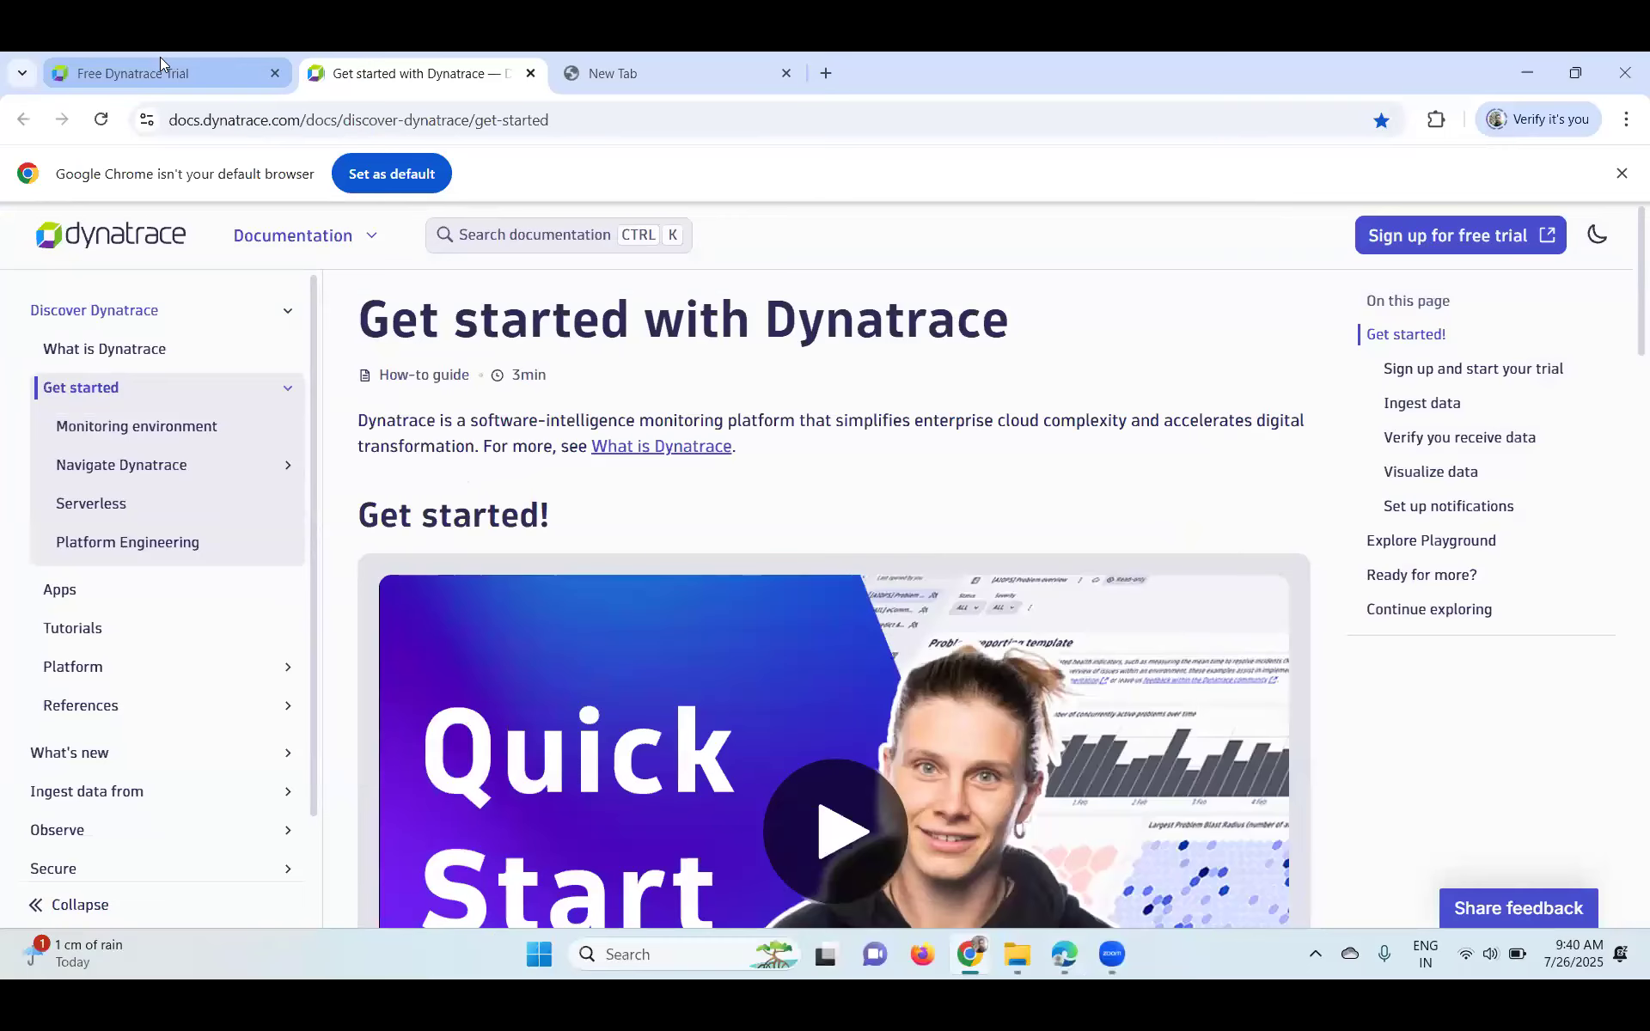
scroll(1051, 567, "down", 2)
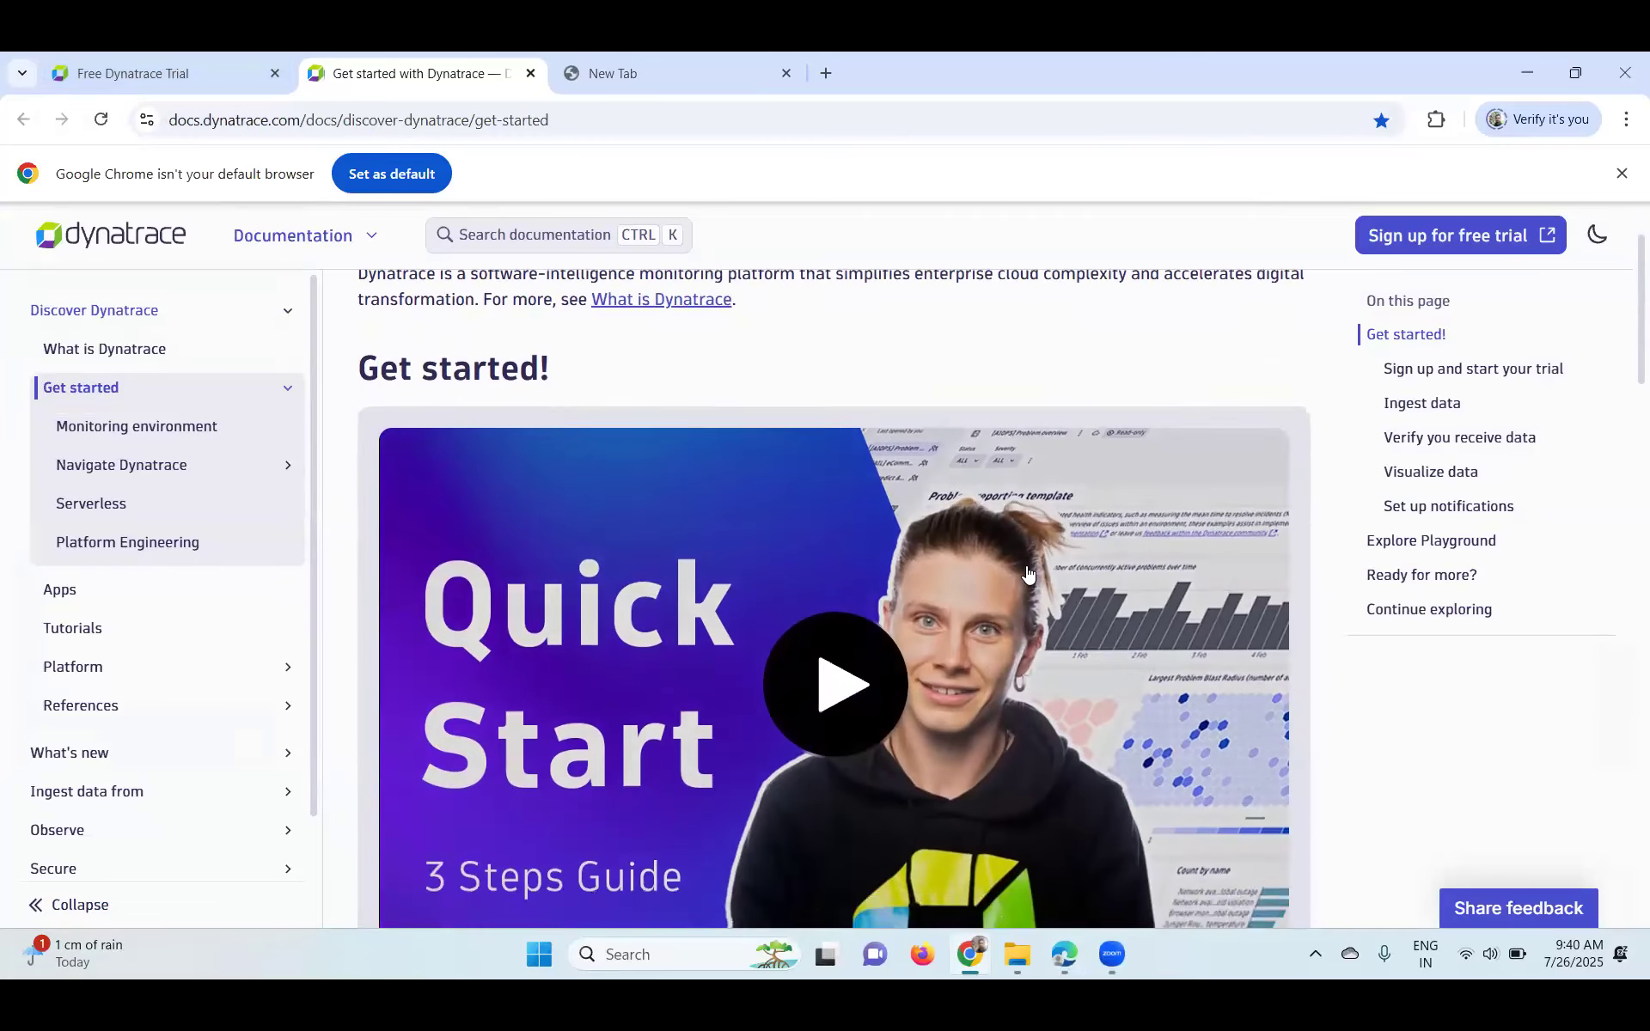
scroll(1028, 572, "down", 3)
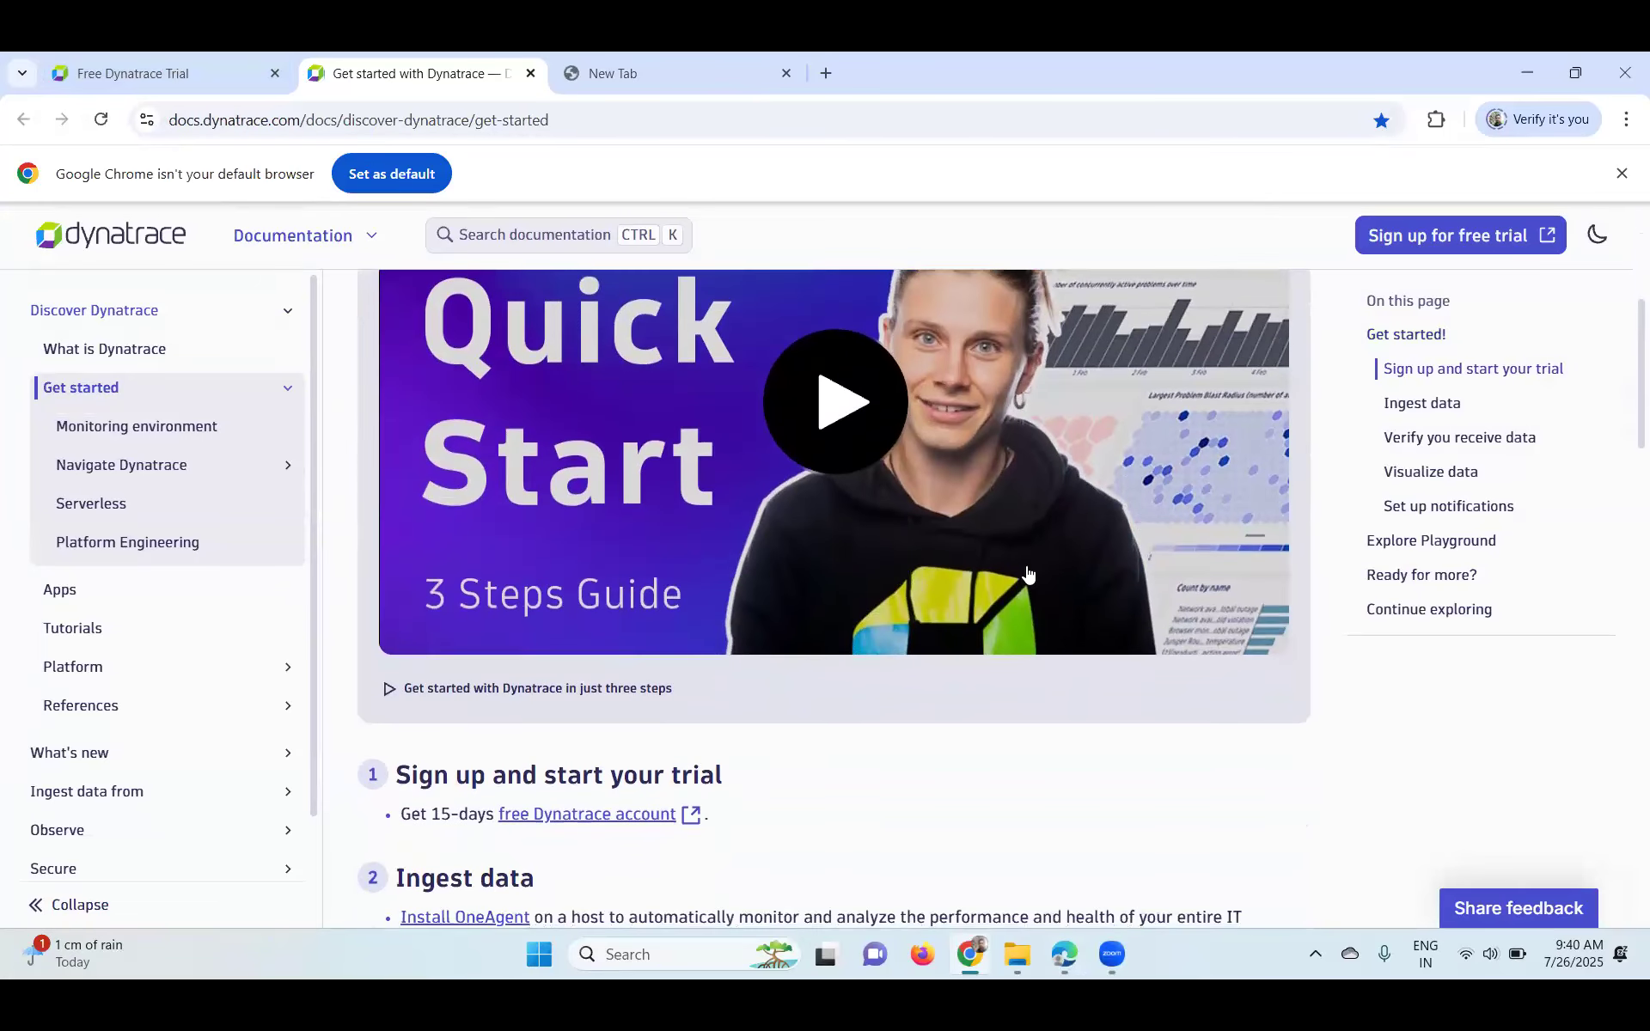
scroll(1028, 574, "up", 4)
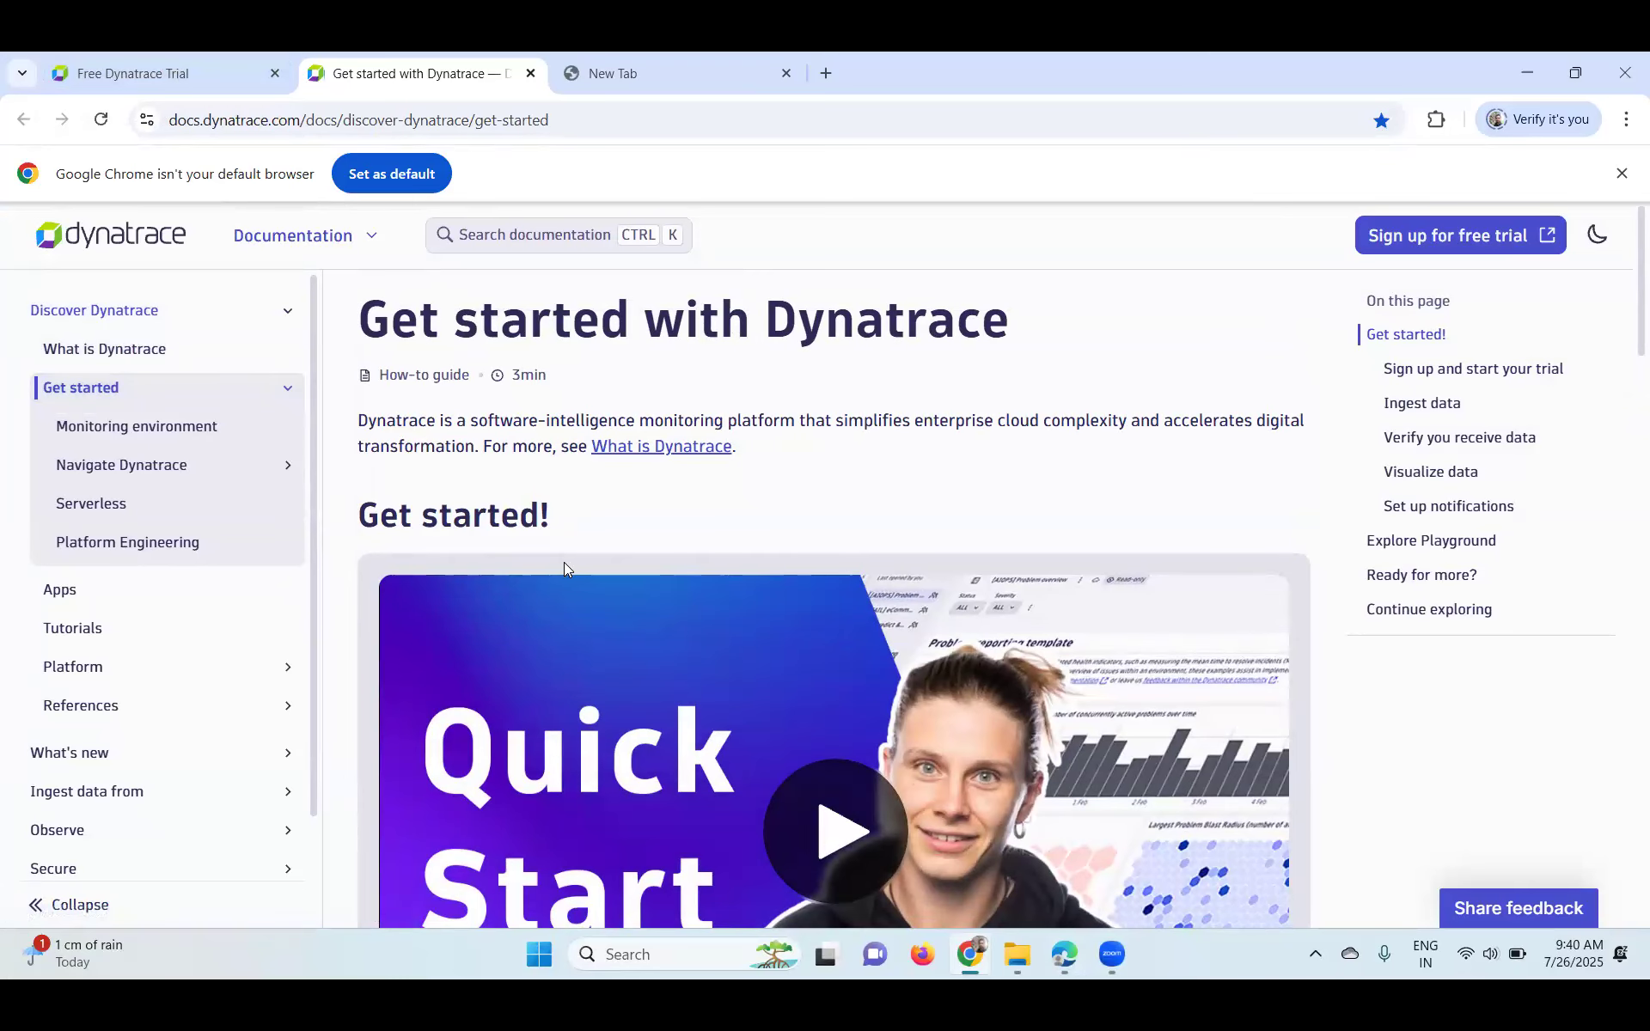
- Check the Free Dynatrace Trial tab's processing status, then return to the Get started docs
left_click(179, 66)
left_click_drag(688, 551, 1031, 600)
scroll(505, 588, "up", 4)
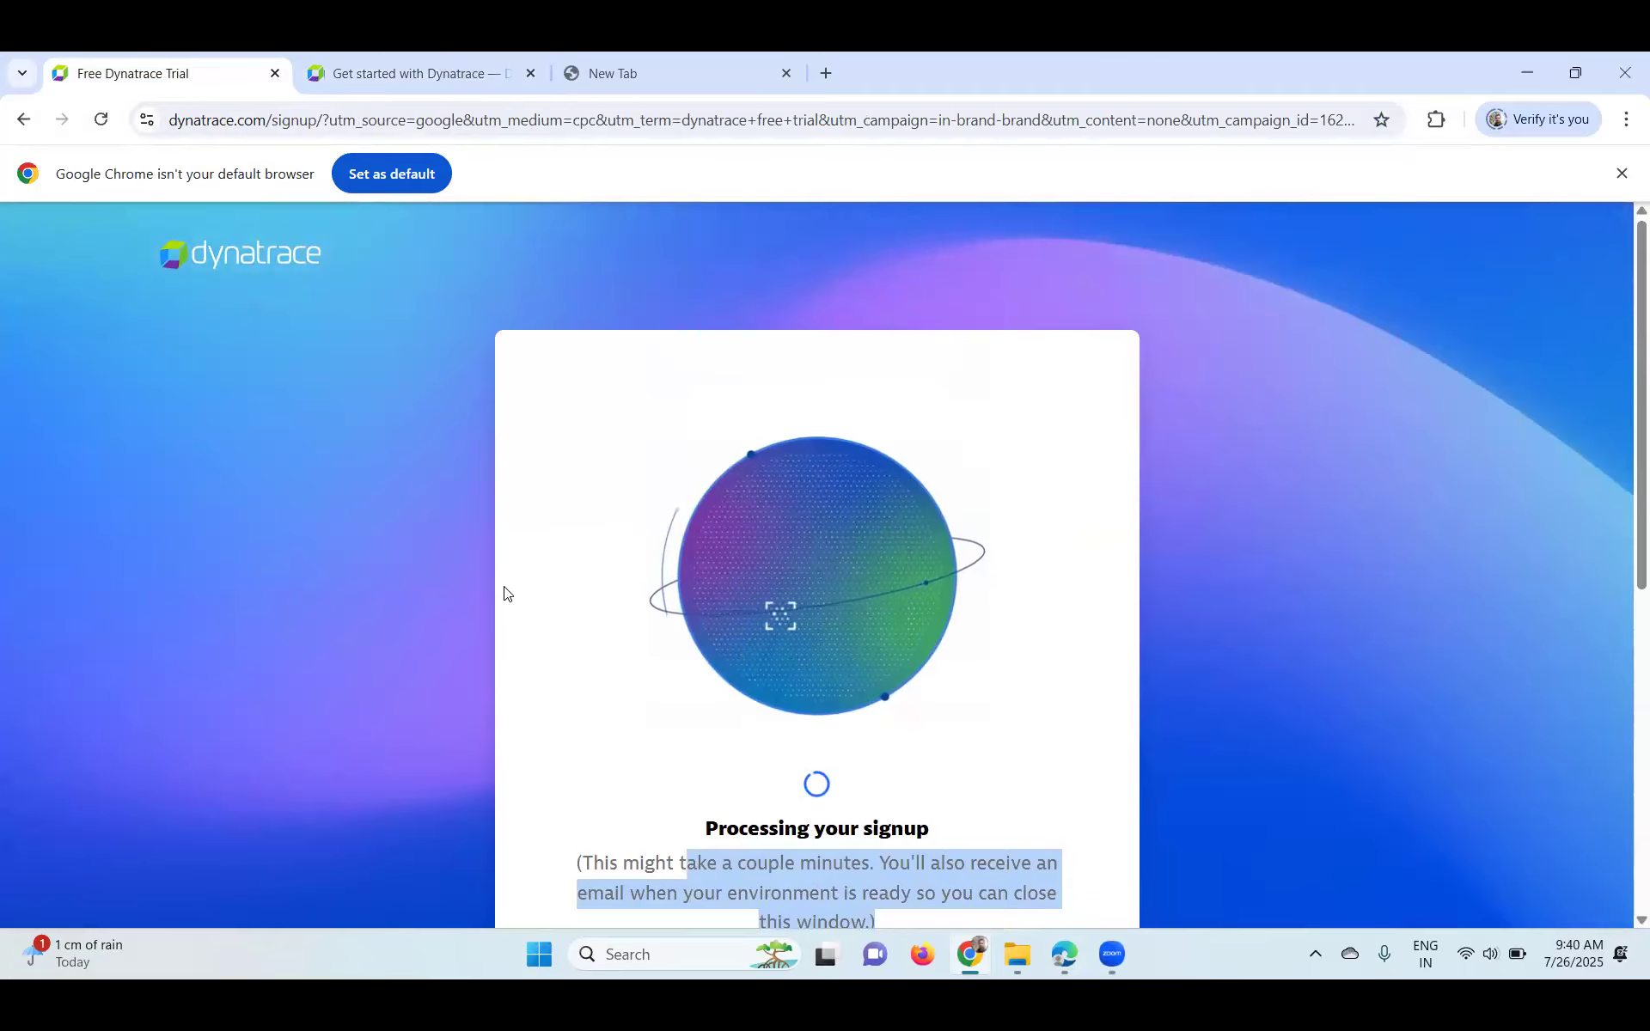
scroll(504, 593, "down", 6)
scroll(504, 593, "up", 5)
left_click(339, 62)
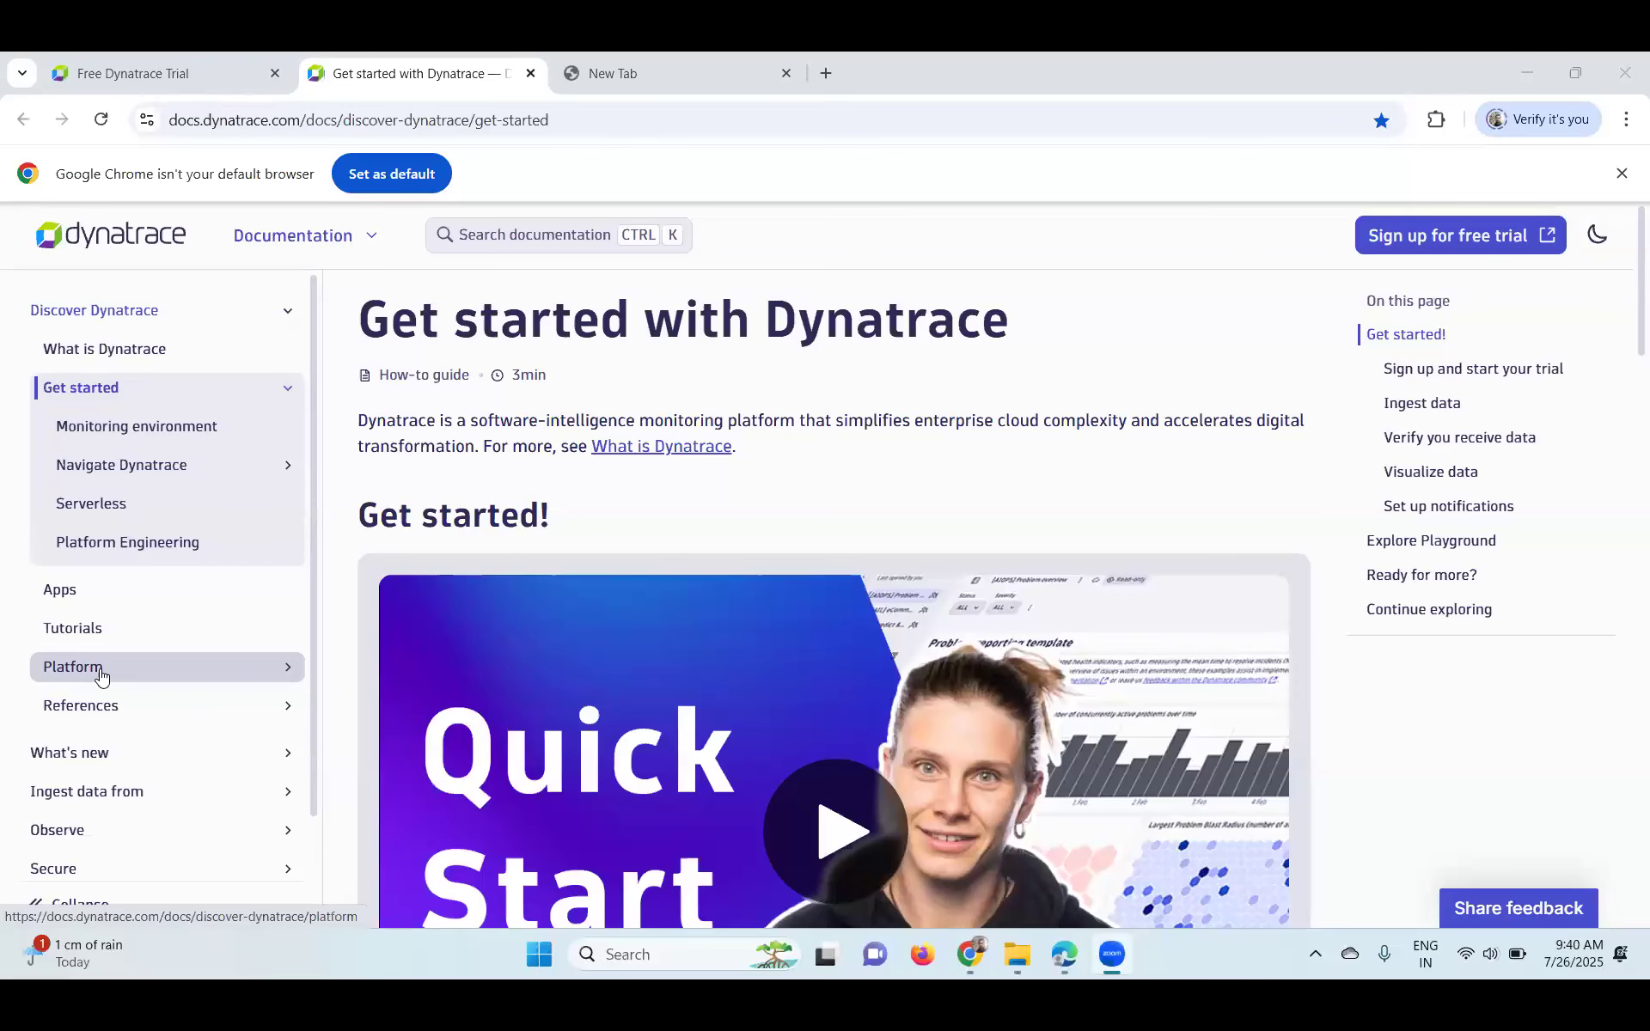
- Scroll down through the Get started documentation page
scroll(101, 677, "down", 1)
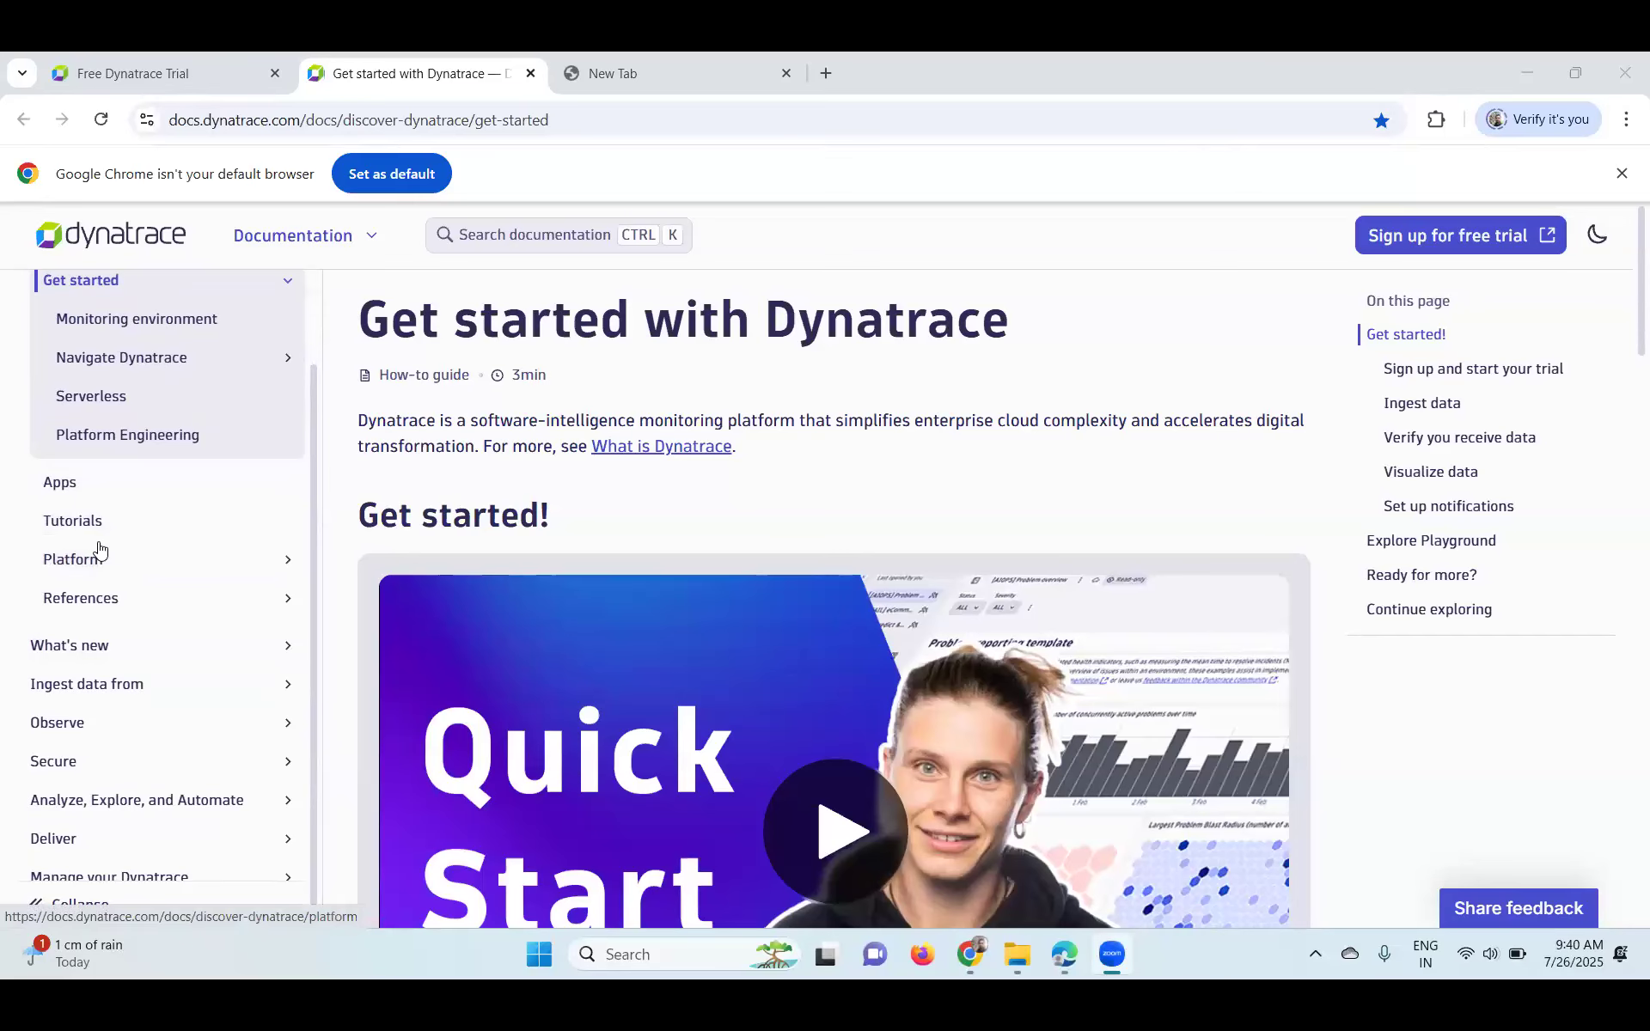
scroll(119, 599, "down", 3)
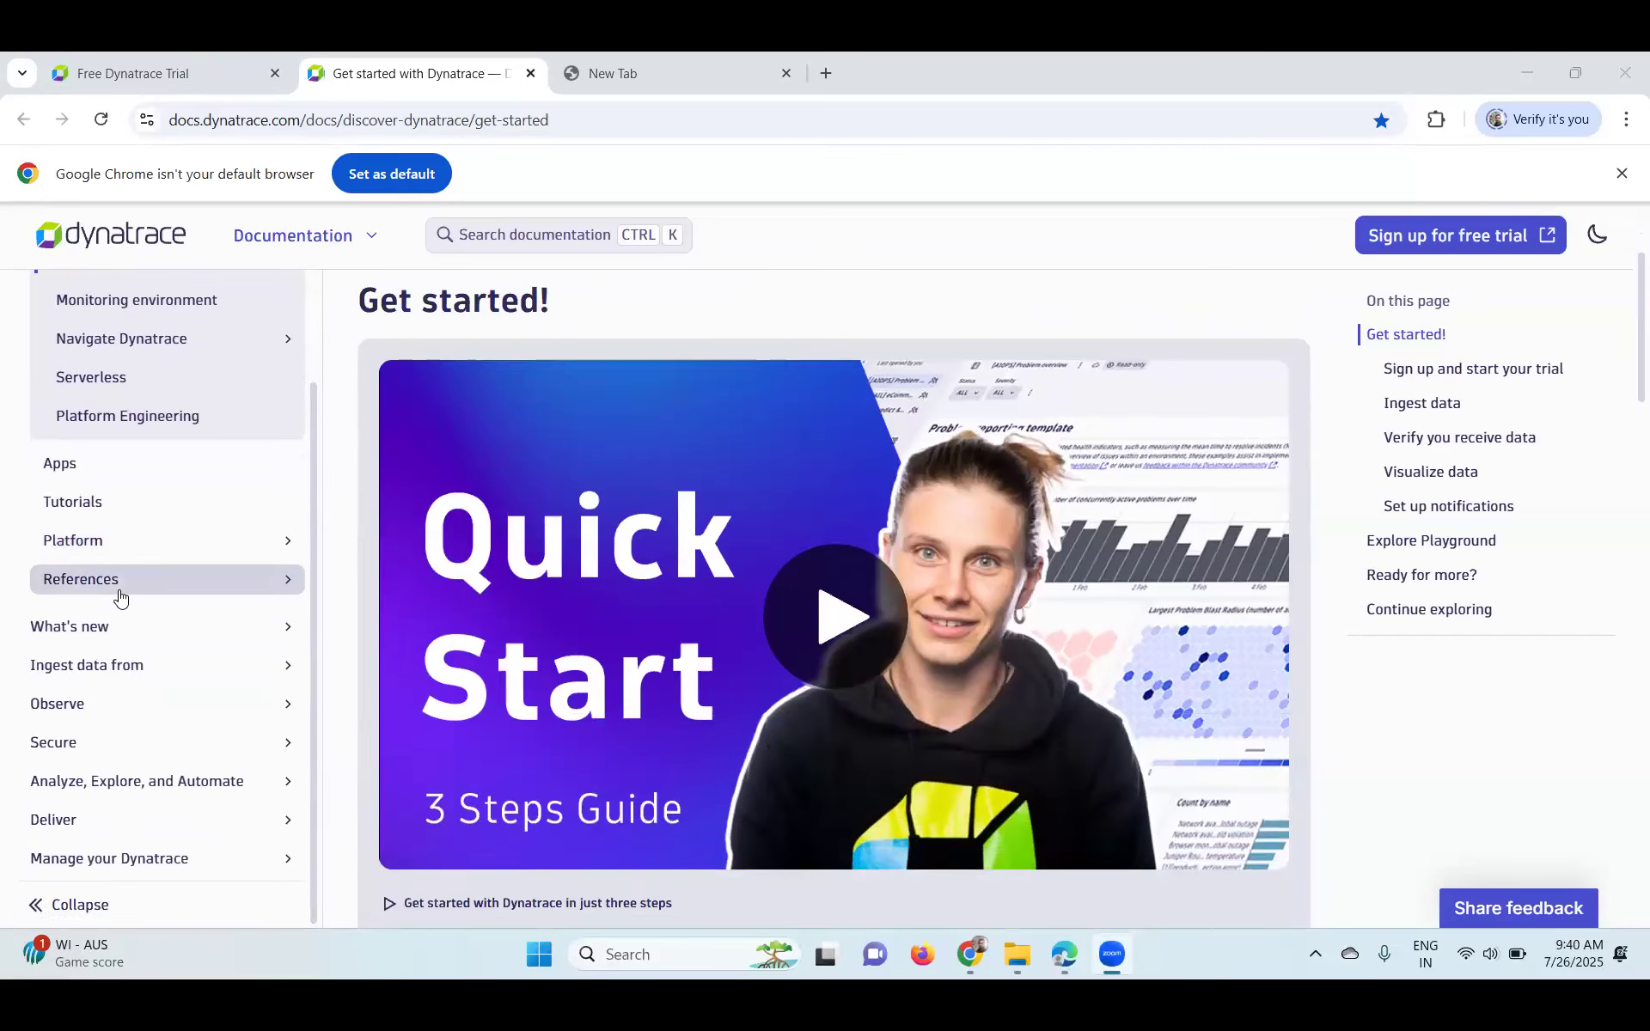
scroll(121, 599, "down", 1)
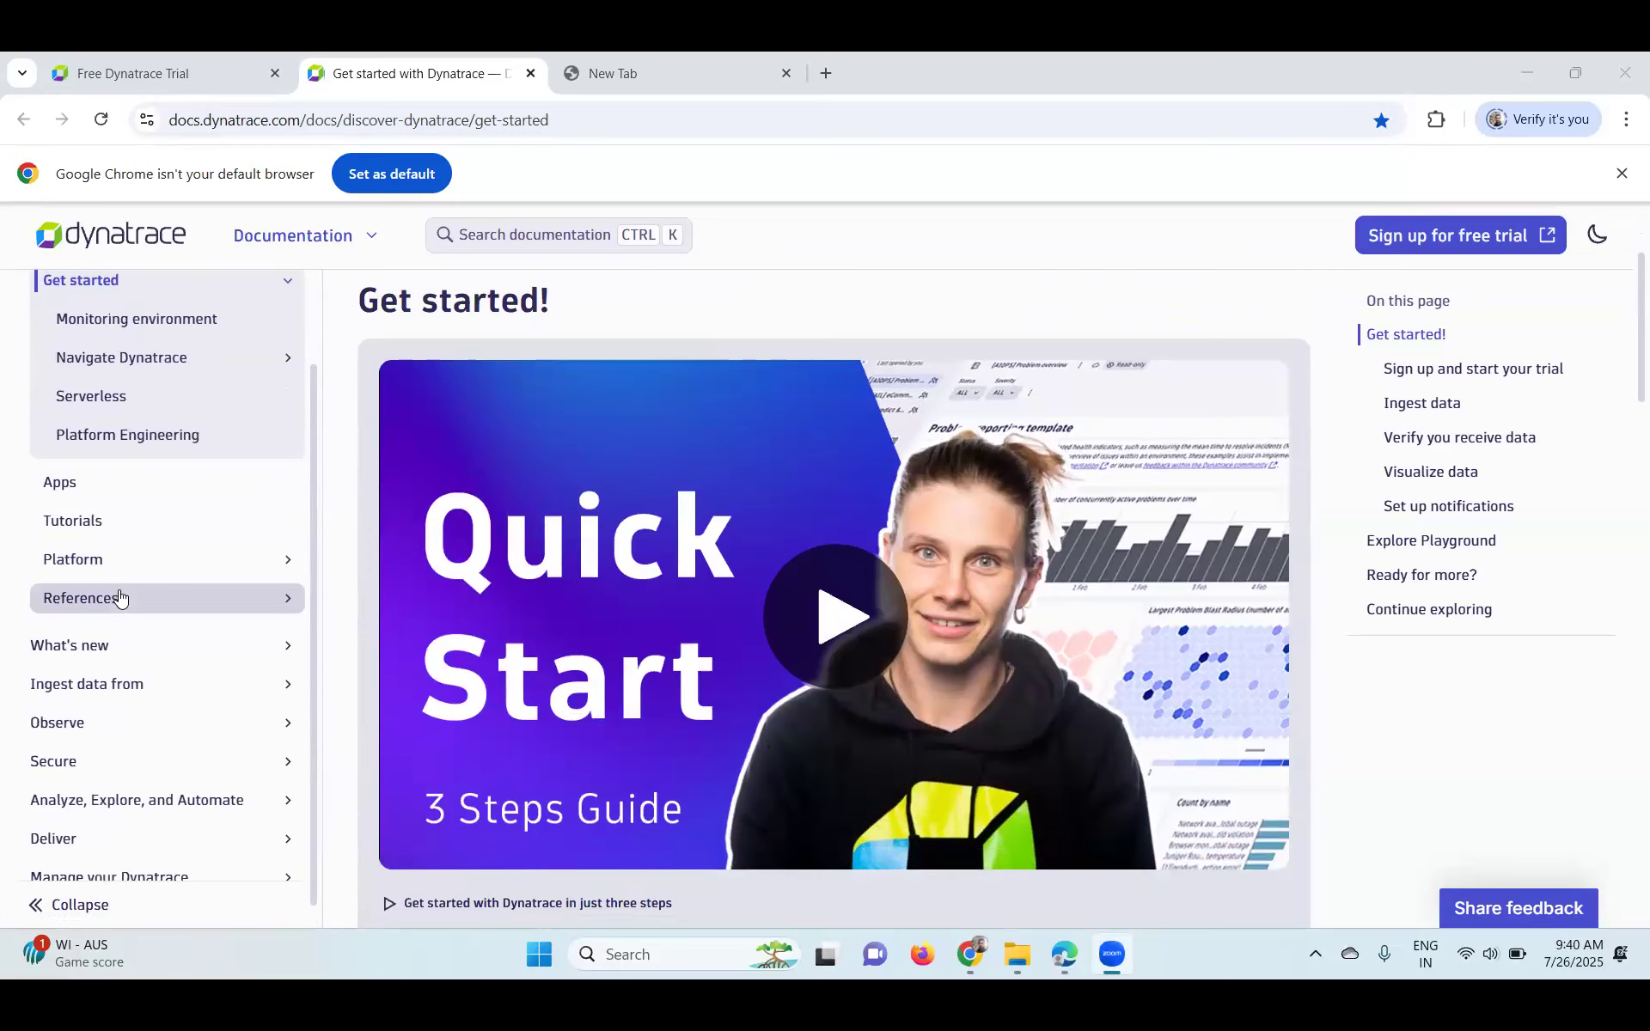
scroll(121, 598, "down", 1)
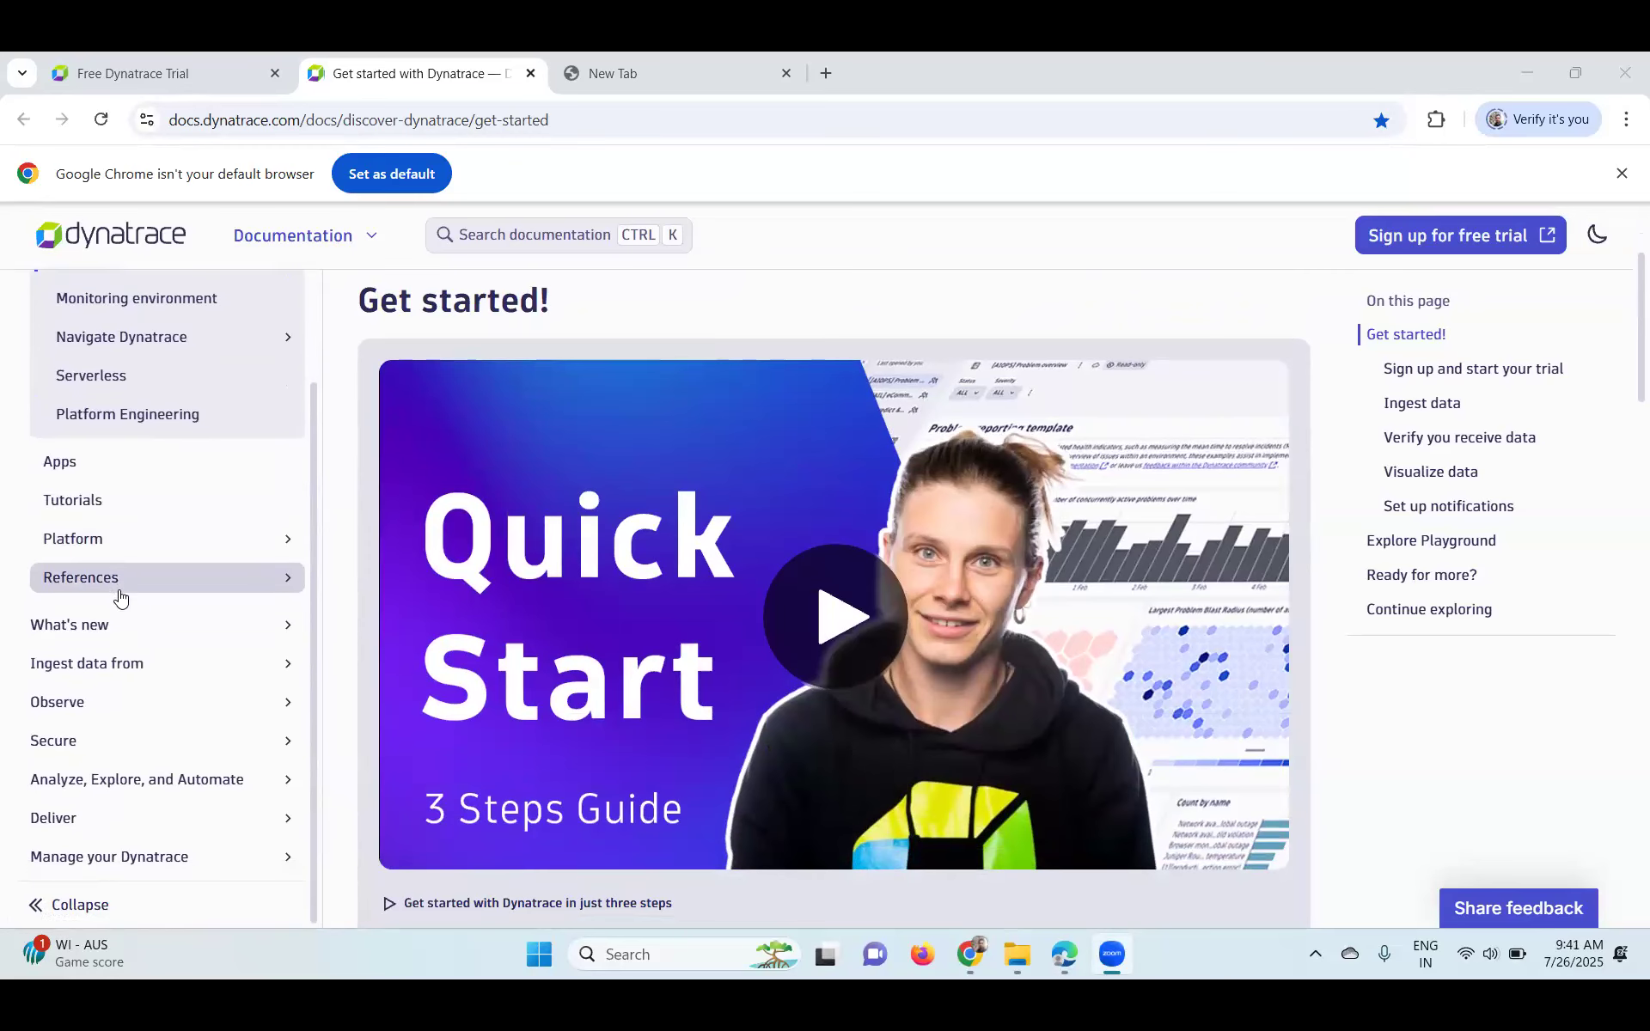
- Open the Dynatrace tutorials page and skim through it
left_click(123, 506)
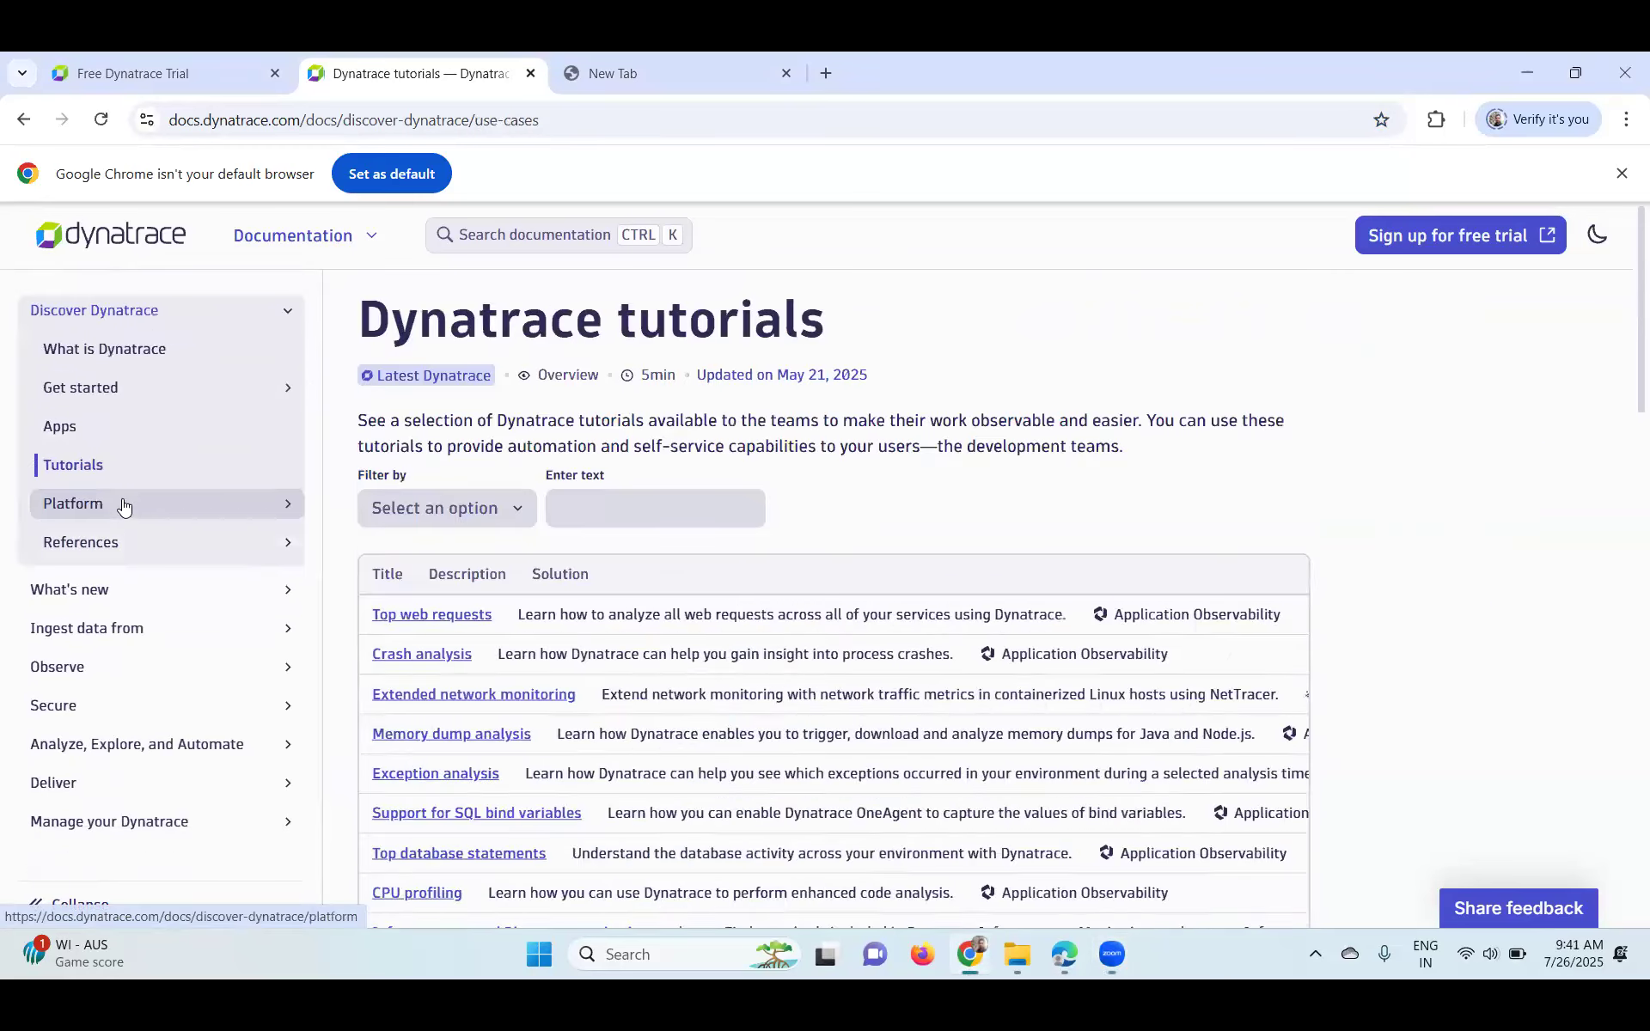
scroll(1070, 552, "down", 1)
scroll(1070, 558, "up", 1)
scroll(1071, 558, "down", 6)
scroll(1071, 558, "down", 6)
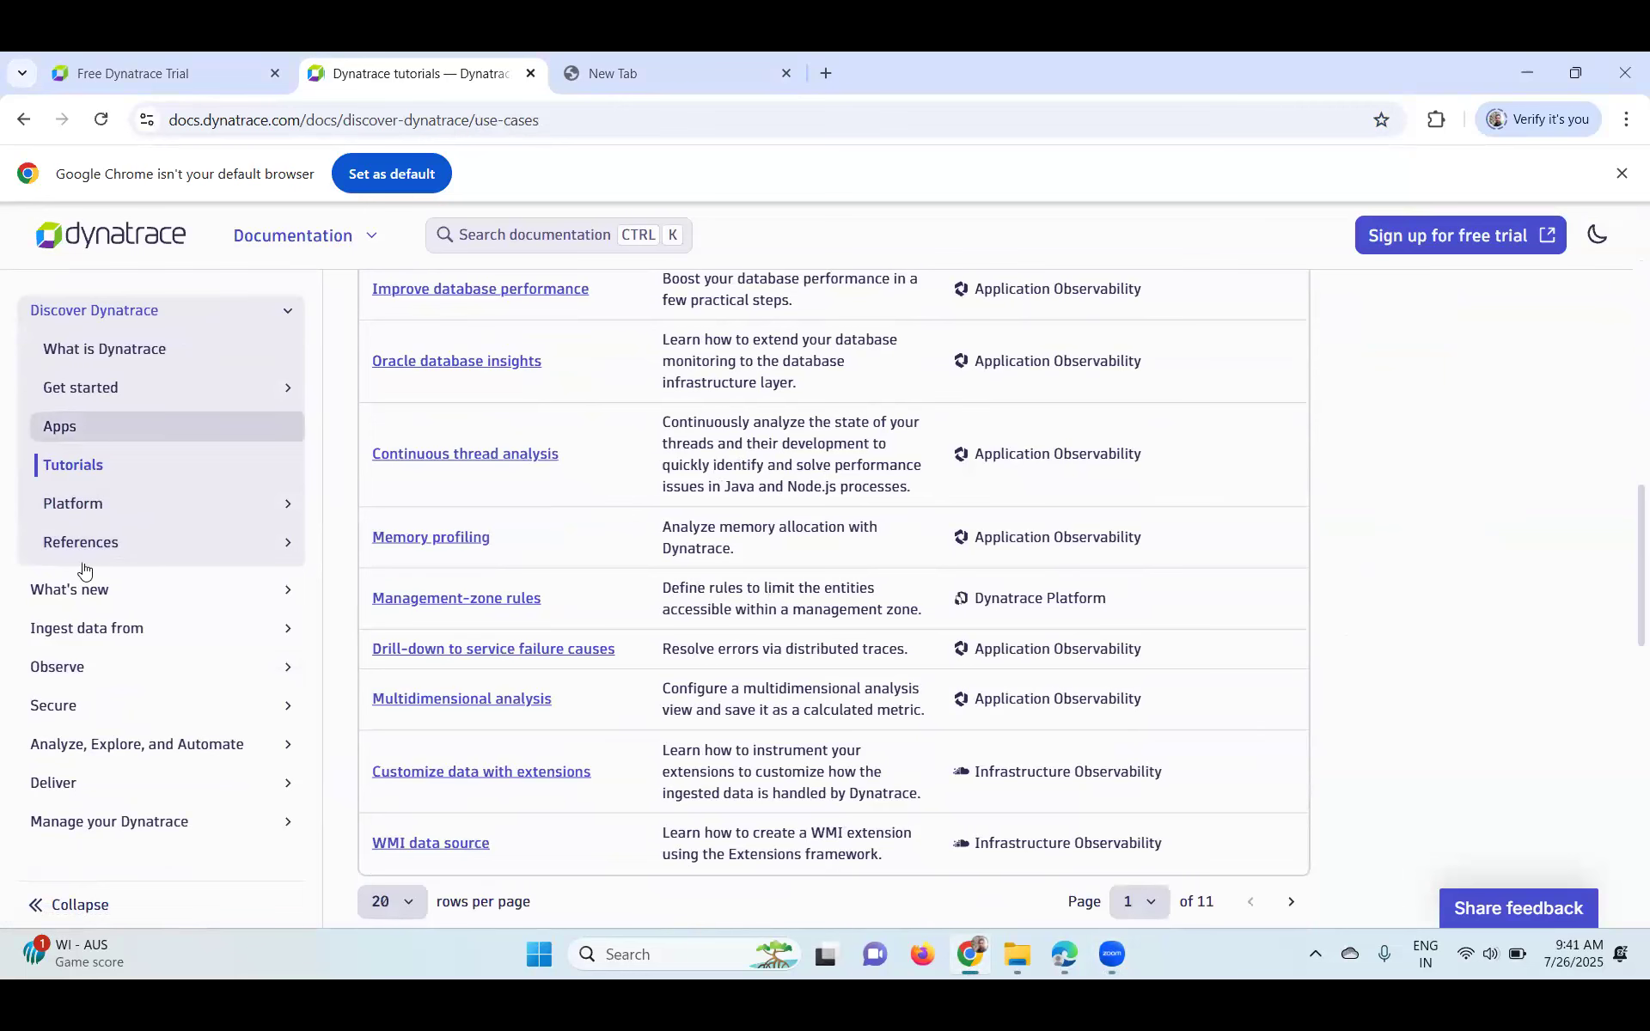
- Open the Dynatrace platform overview page and read through its content
left_click(86, 507)
scroll(774, 639, "down", 8)
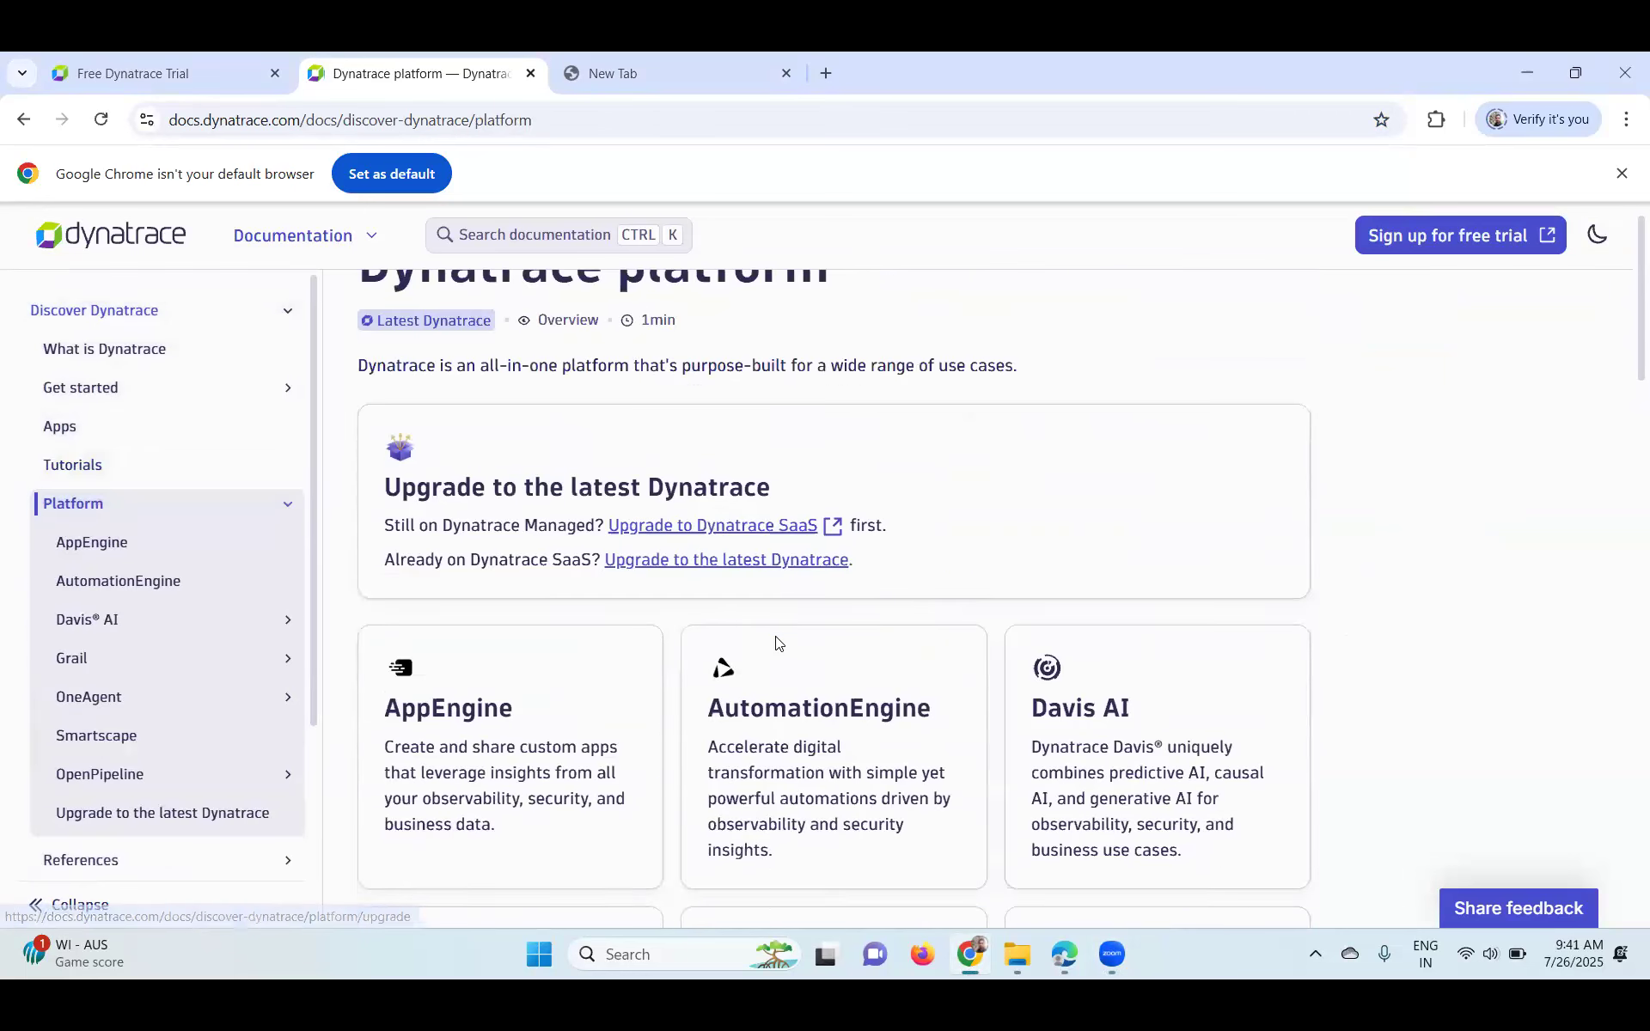
scroll(779, 644, "down", 1)
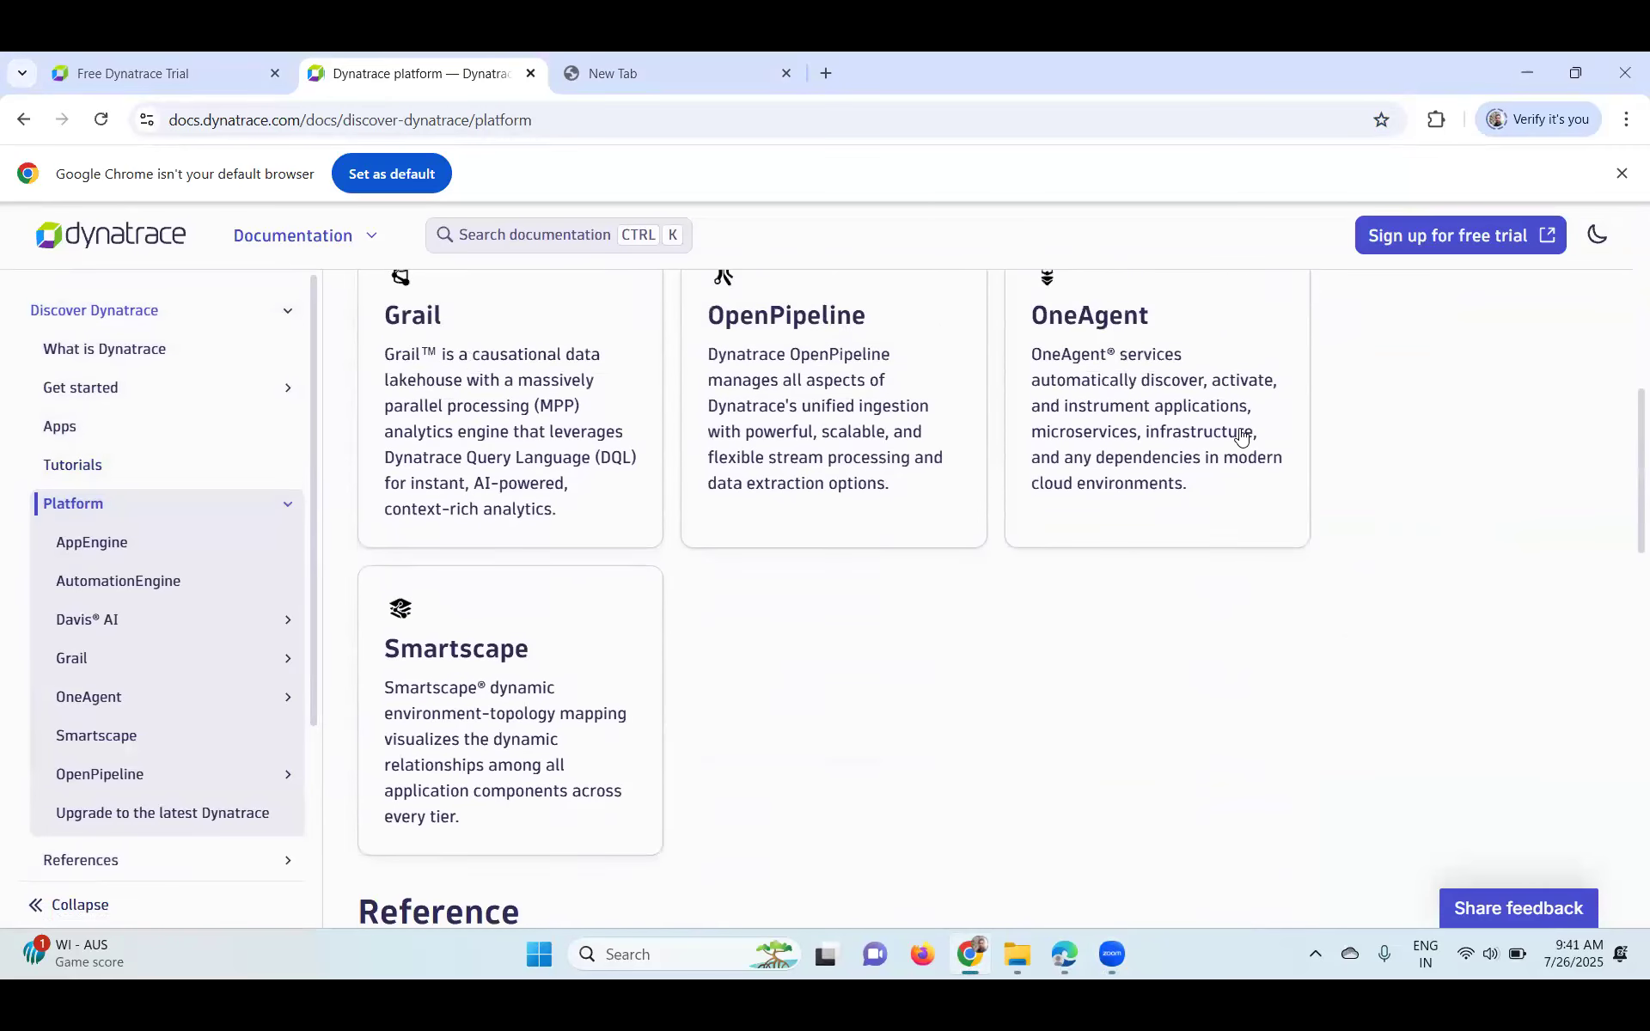
scroll(1245, 435, "up", 1)
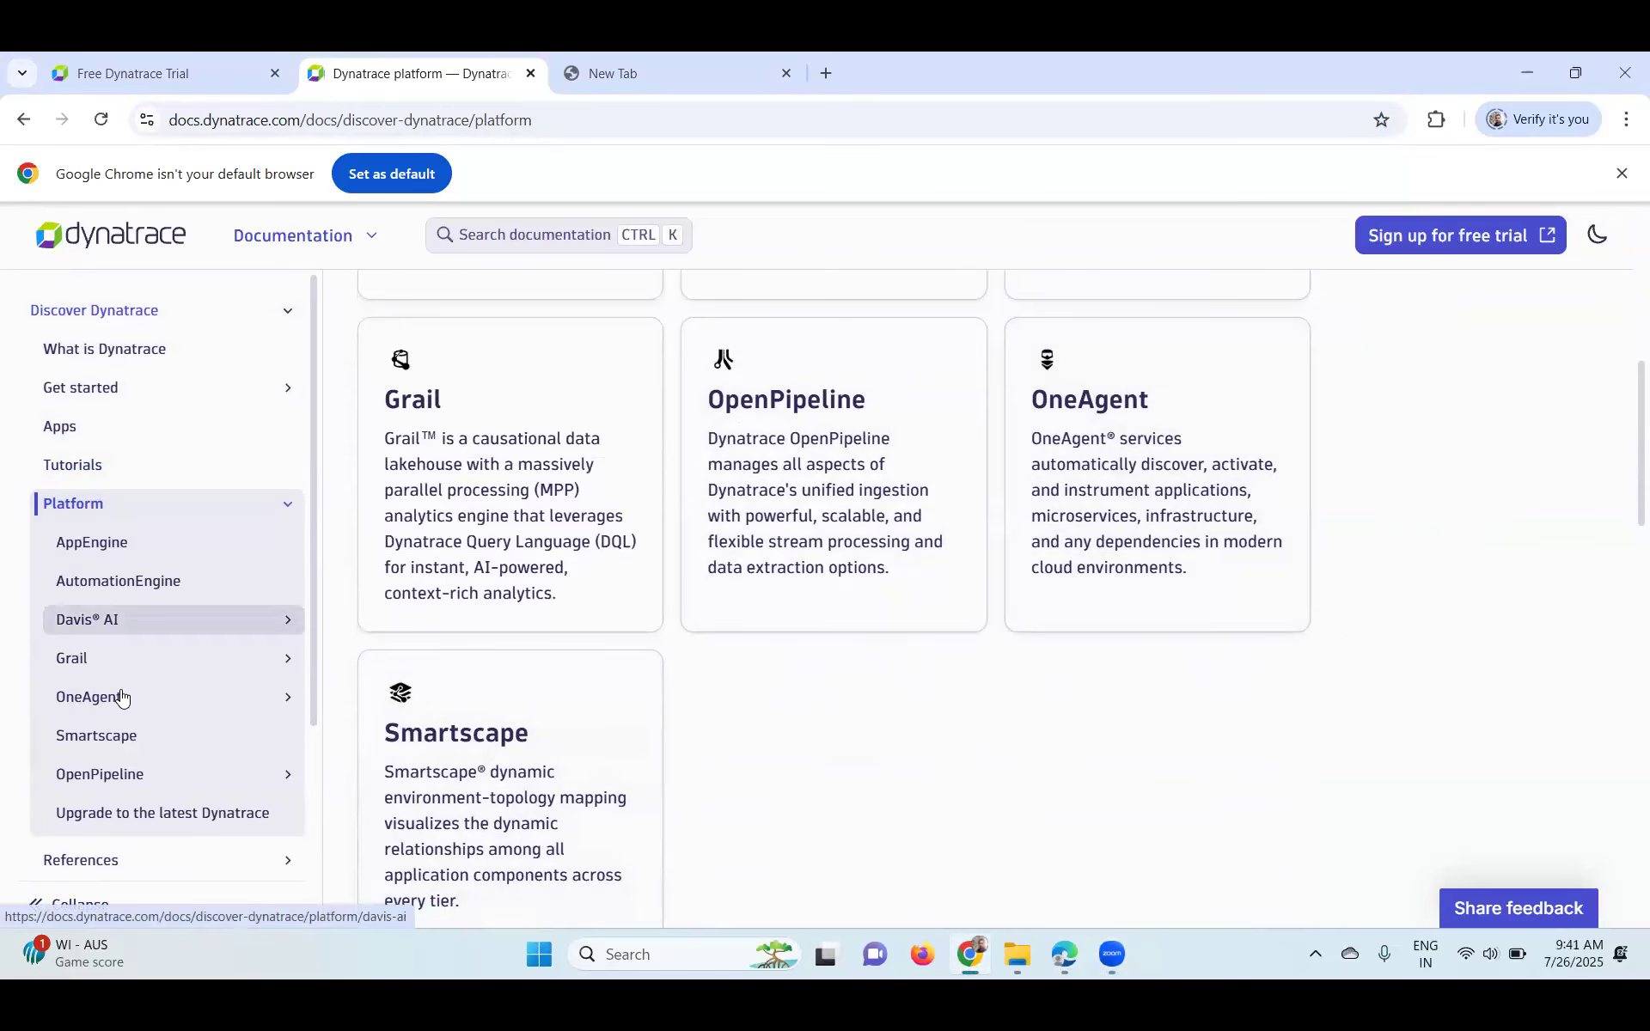
scroll(103, 763, "down", 1)
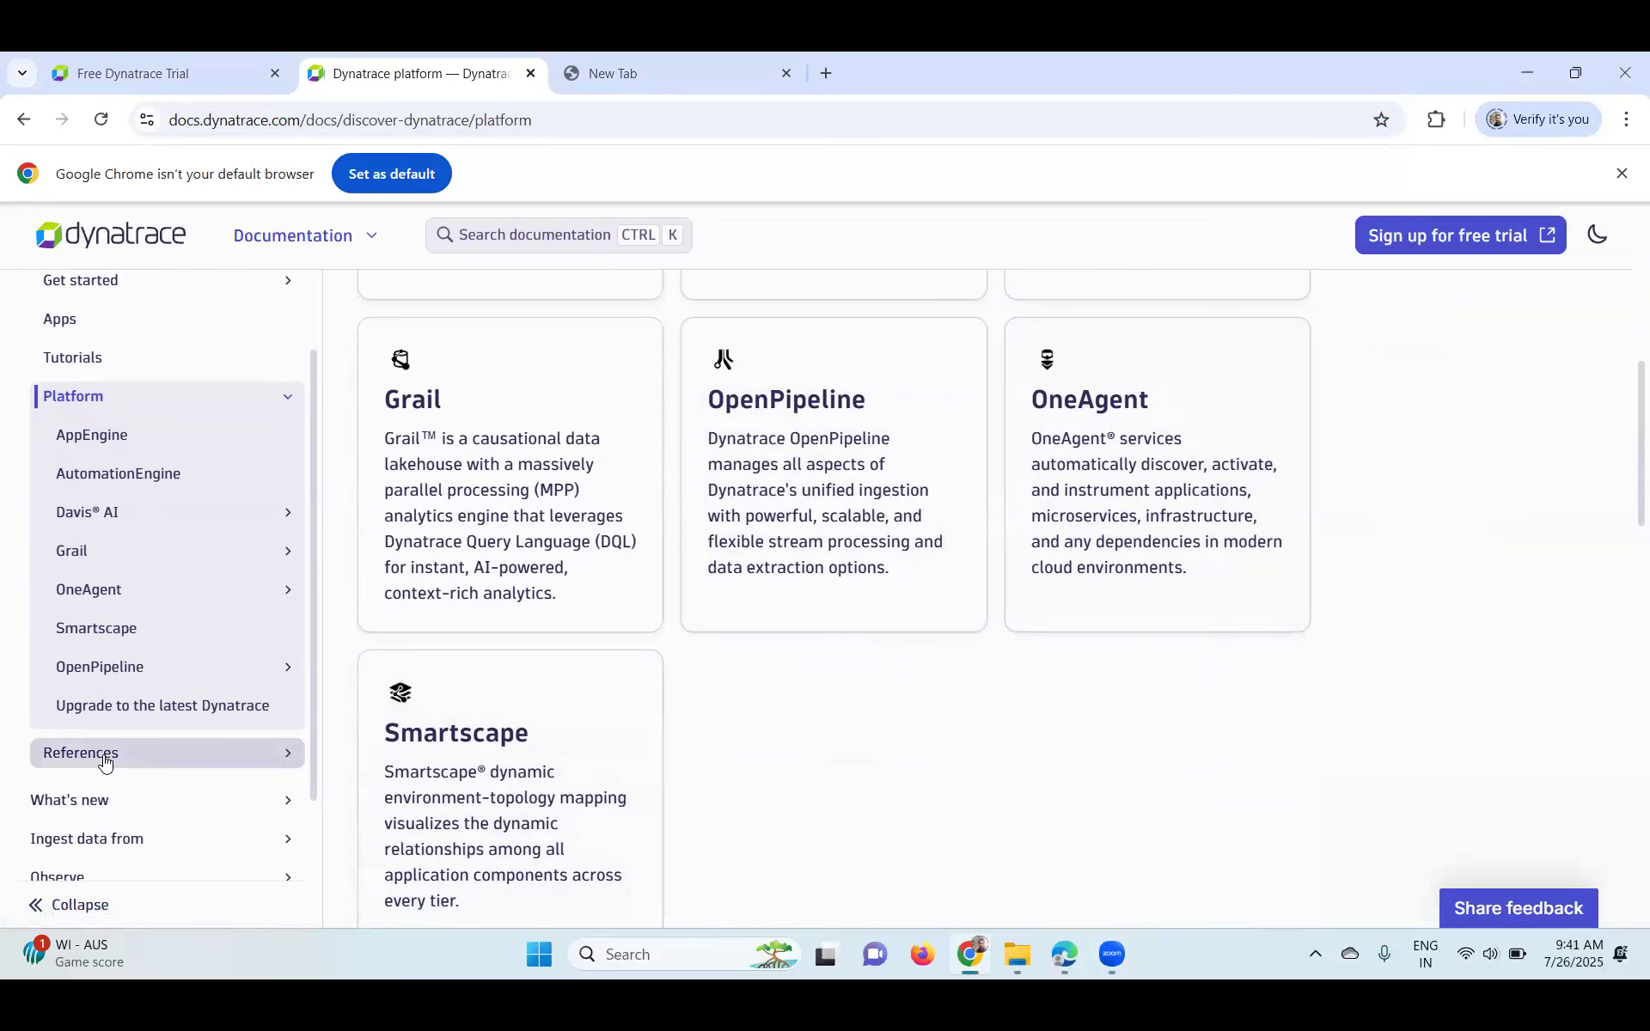
scroll(103, 581, "down", 1)
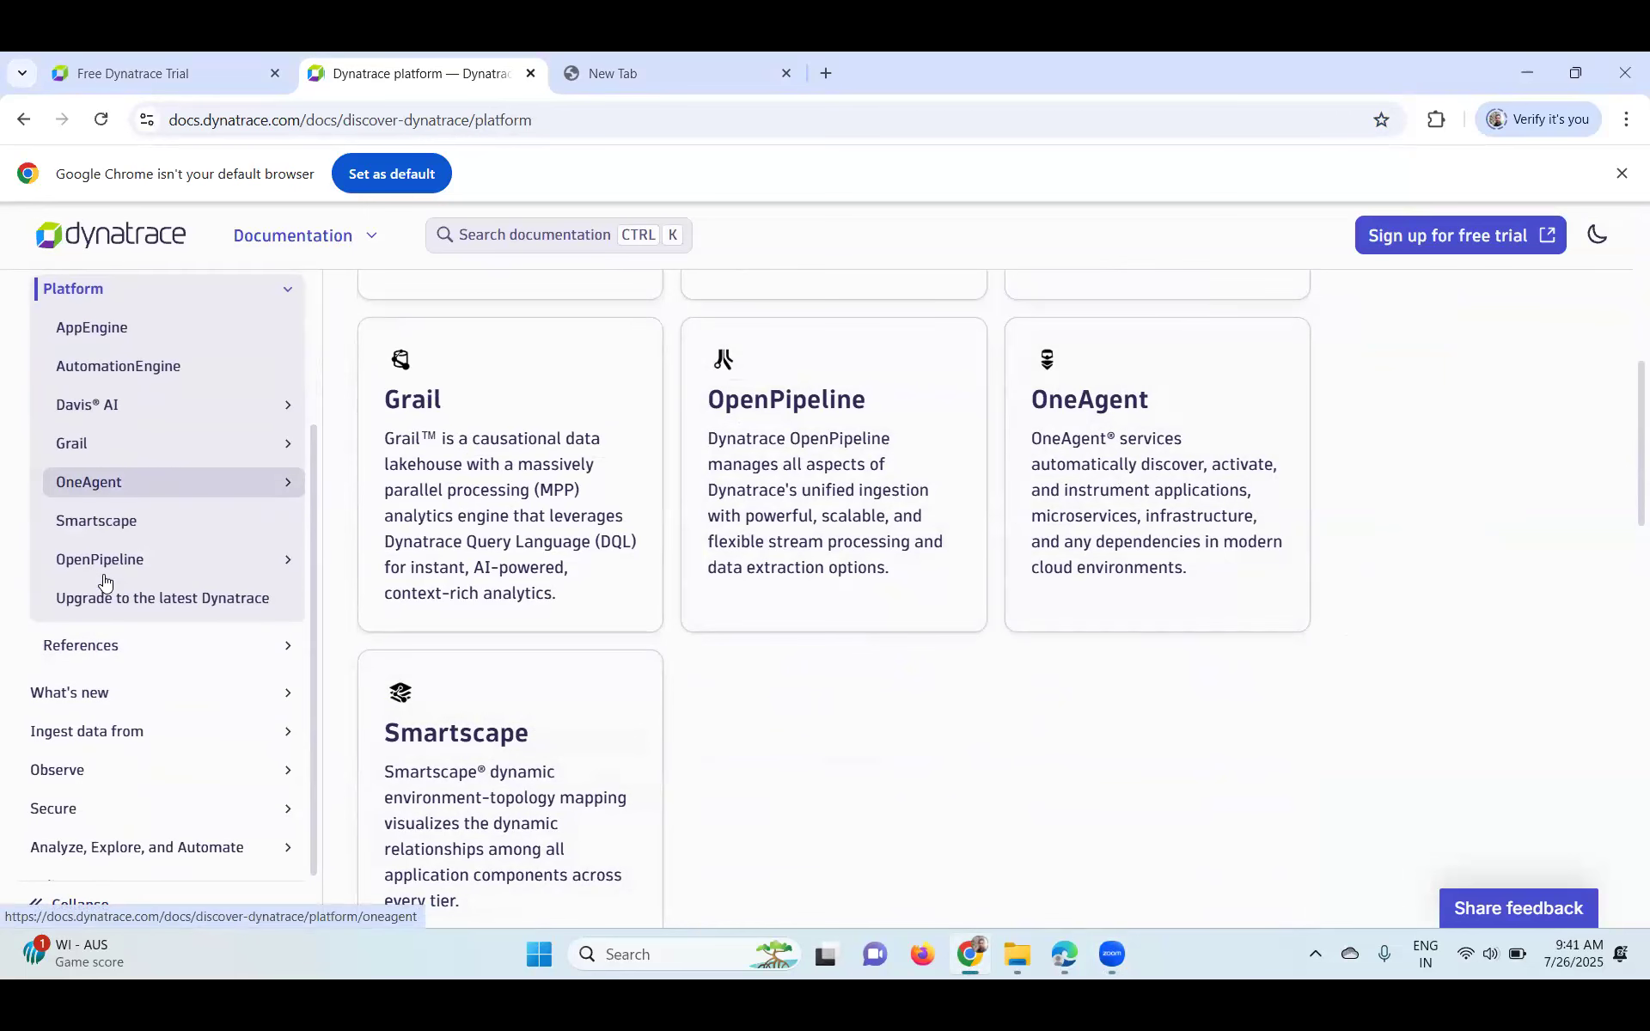
scroll(919, 657, "up", 2)
scroll(919, 657, "up", 3)
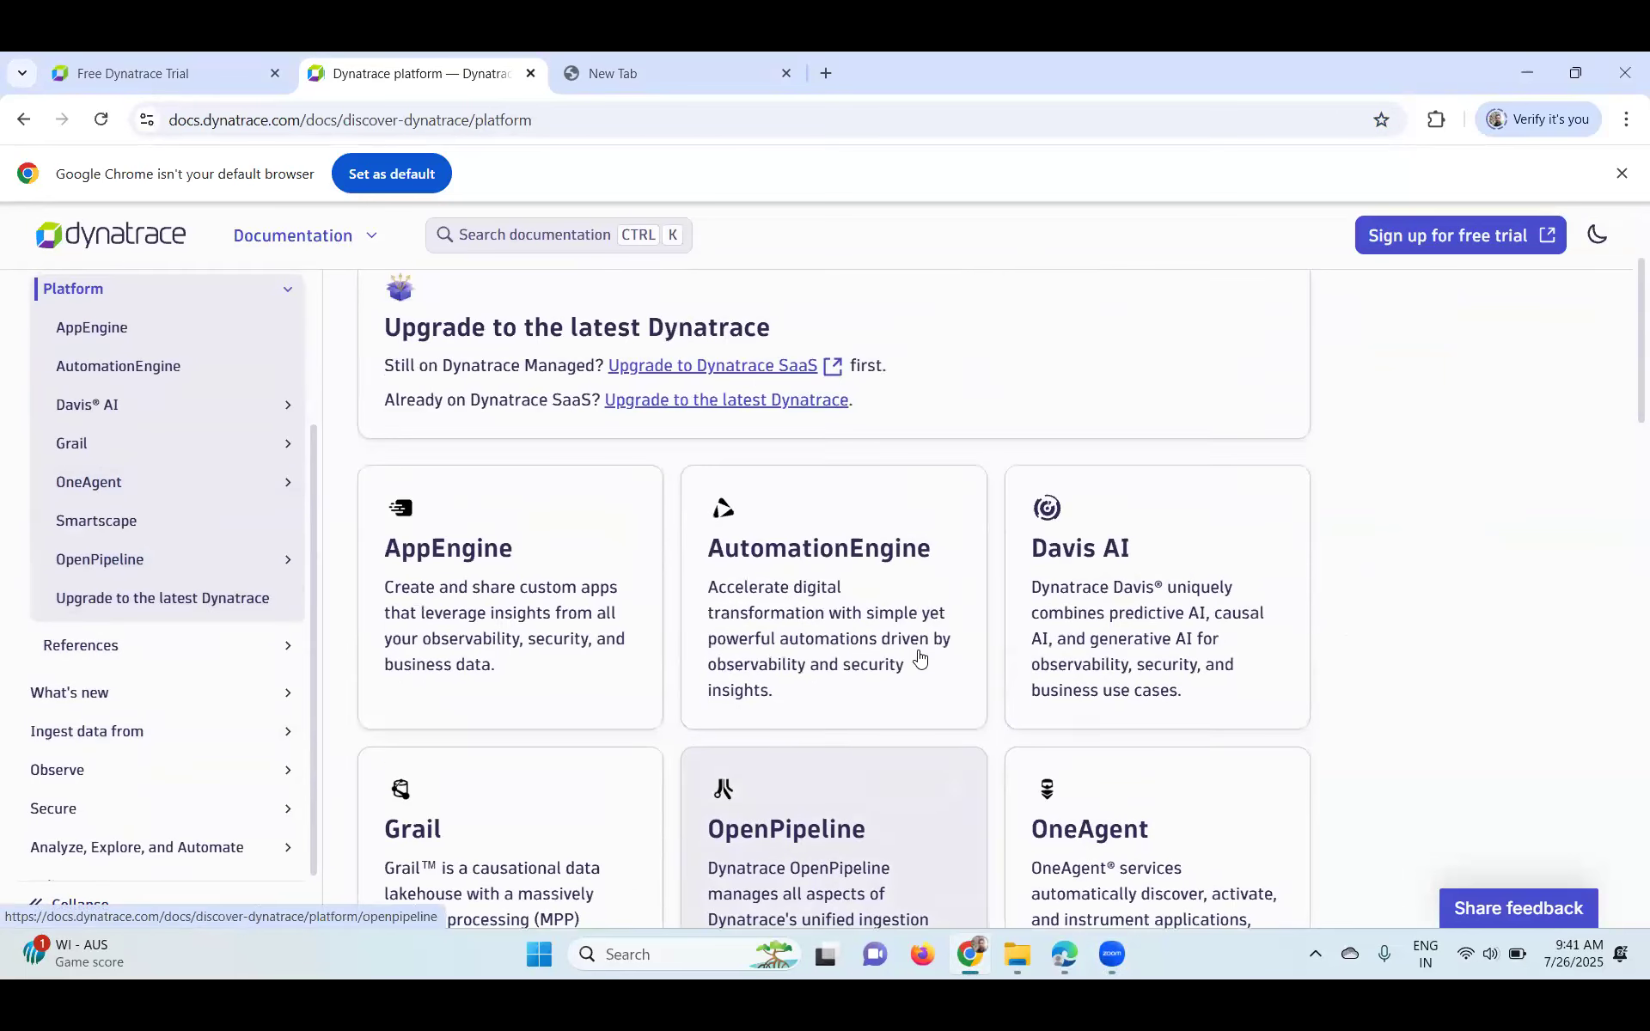
scroll(920, 656, "up", 2)
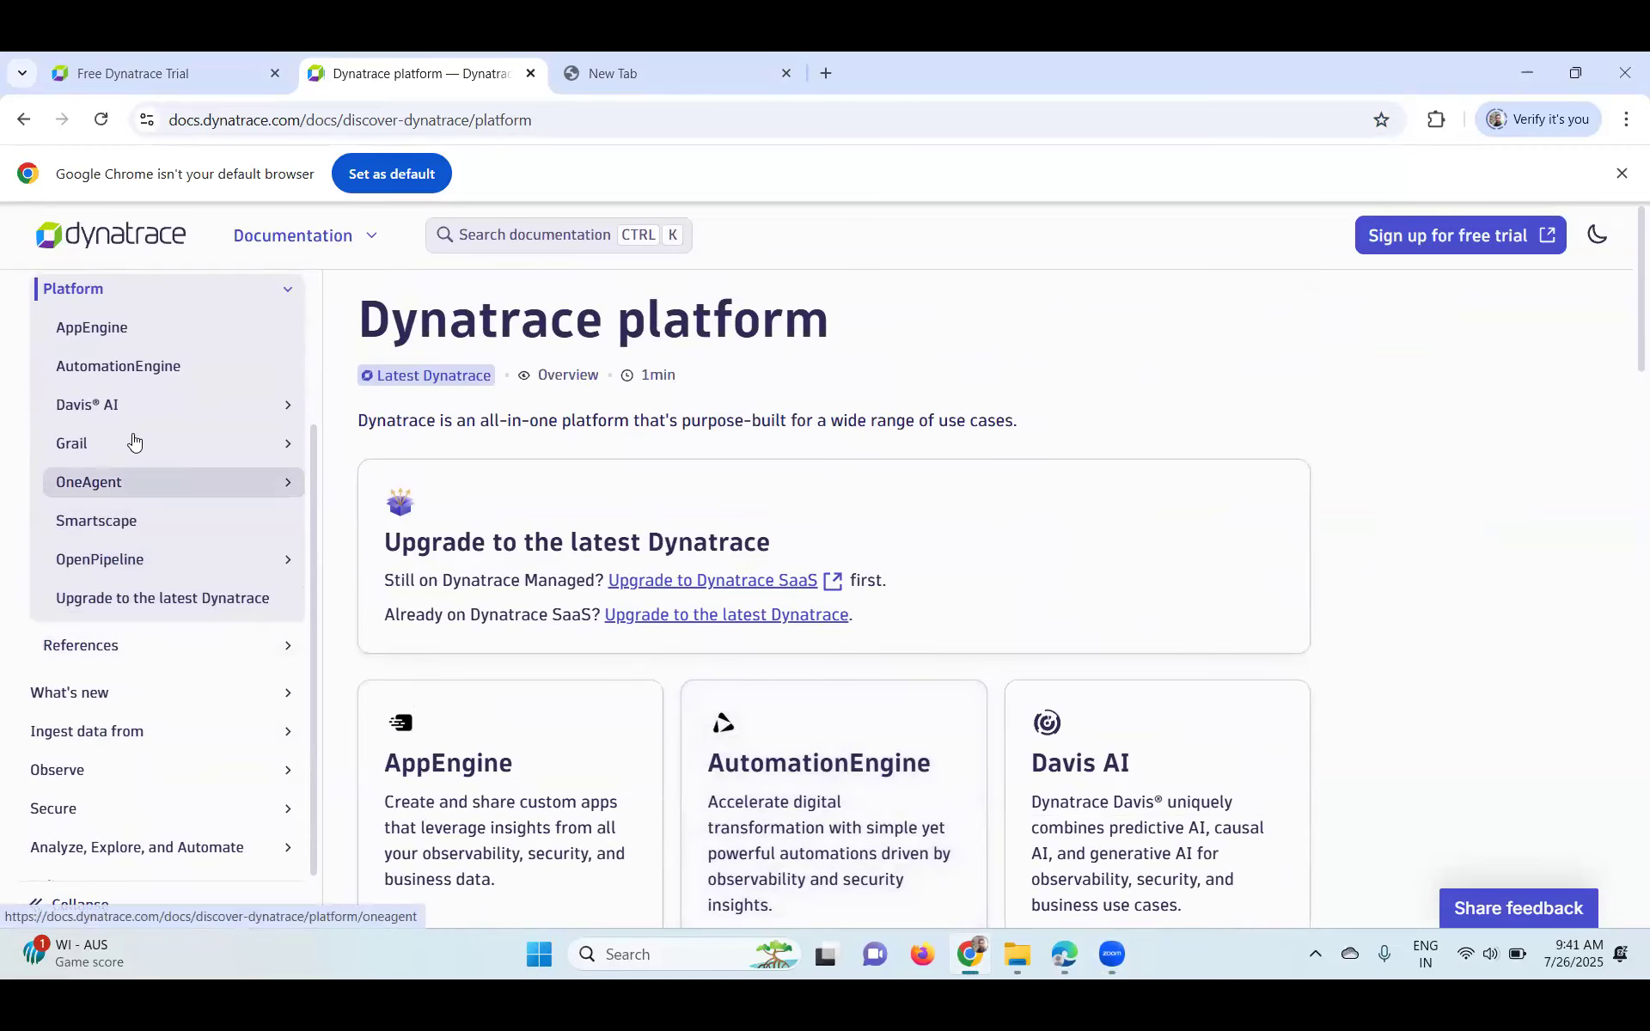
scroll(103, 456, "up", 3)
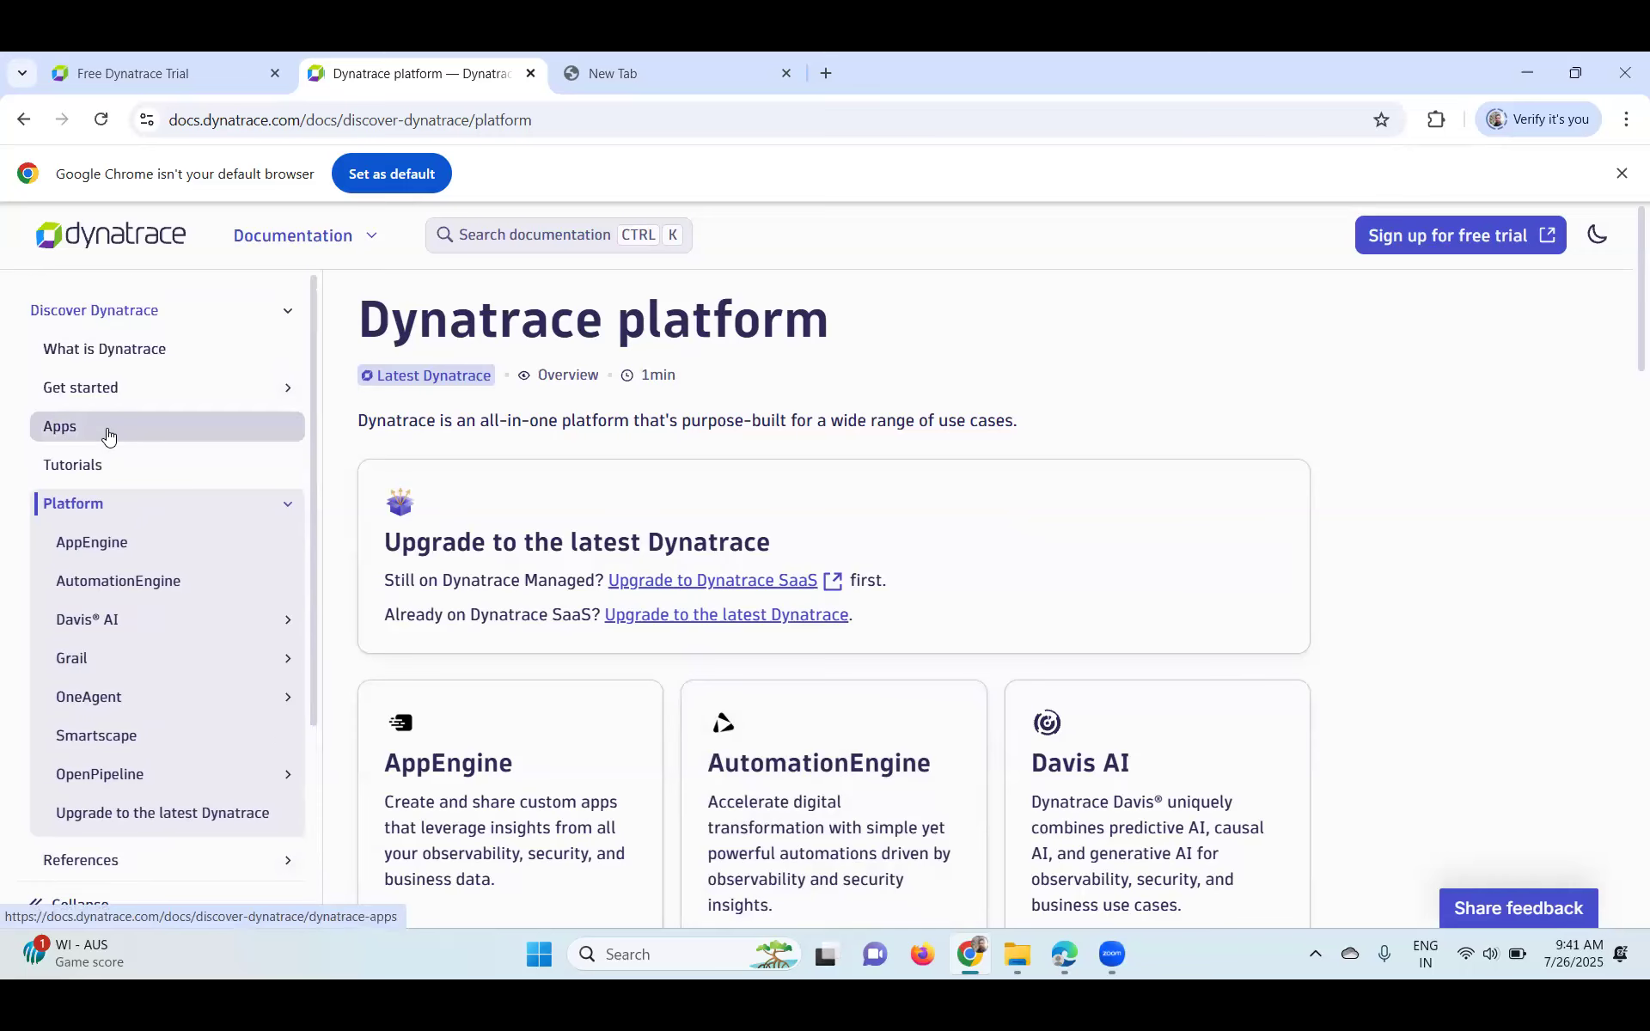
- Open What is Dynatrace, check the sections list, and settle on 'Part of your enterprise cloud ecosystem'
left_click(101, 348)
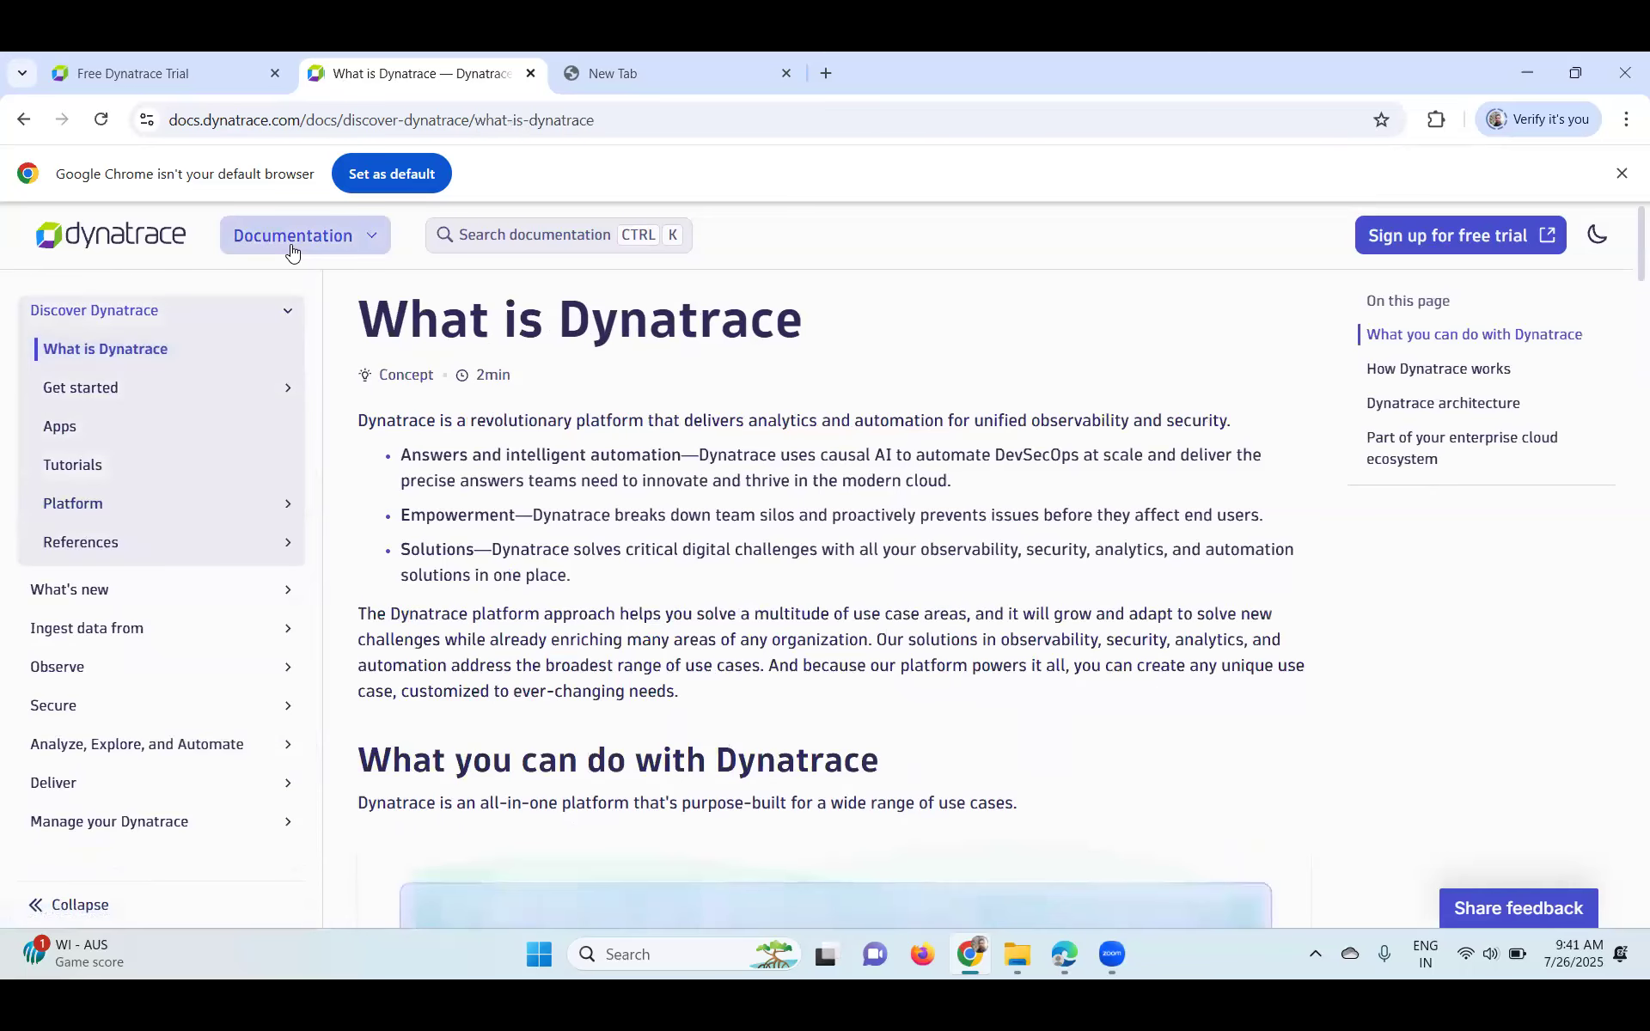
left_click(291, 249)
left_click(985, 282)
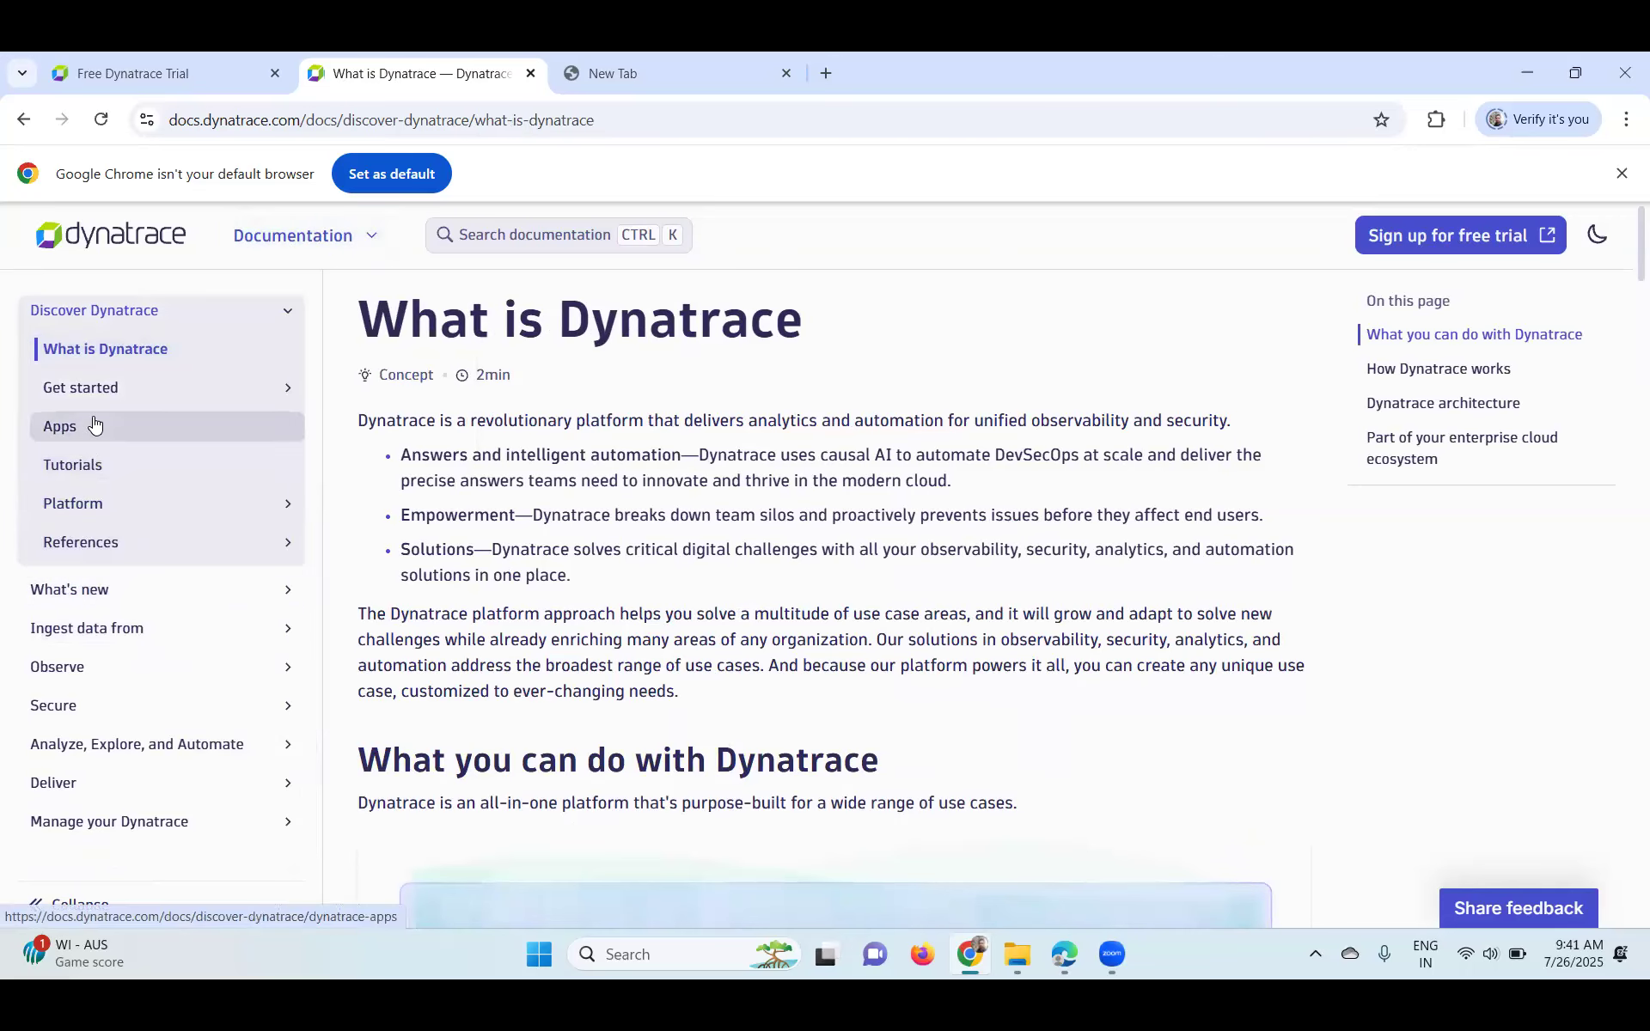
scroll(713, 595, "down", 7)
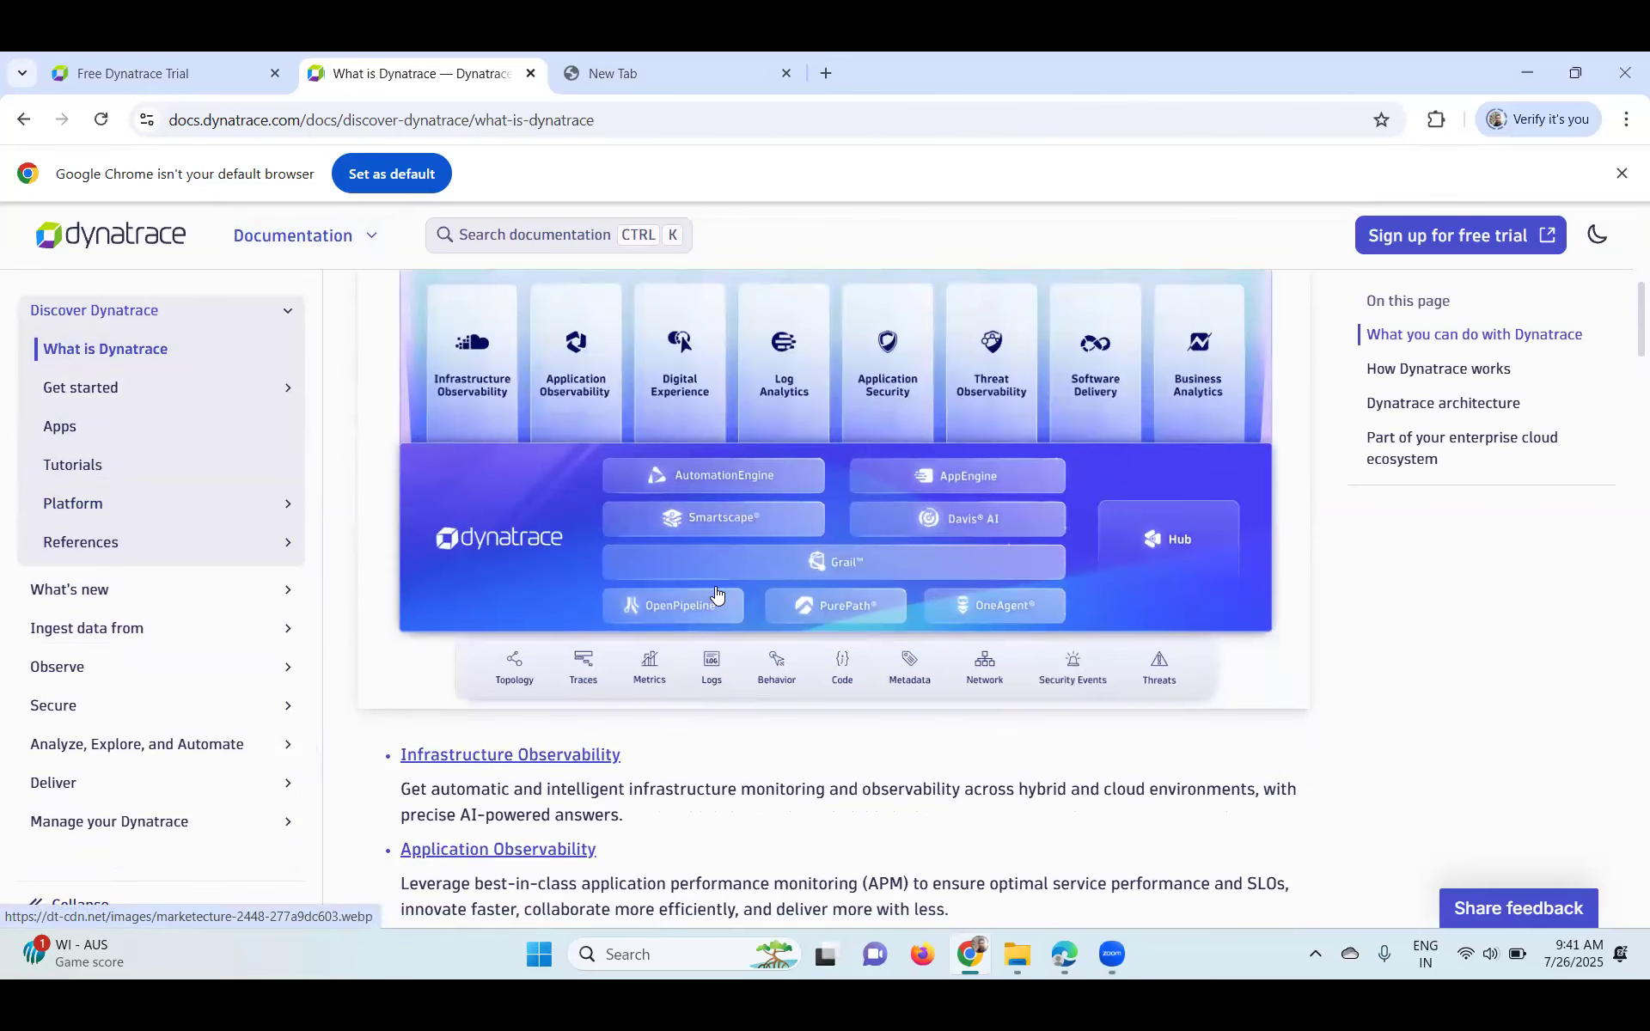
scroll(716, 593, "down", 2)
scroll(716, 593, "up", 2)
scroll(717, 595, "up", 2)
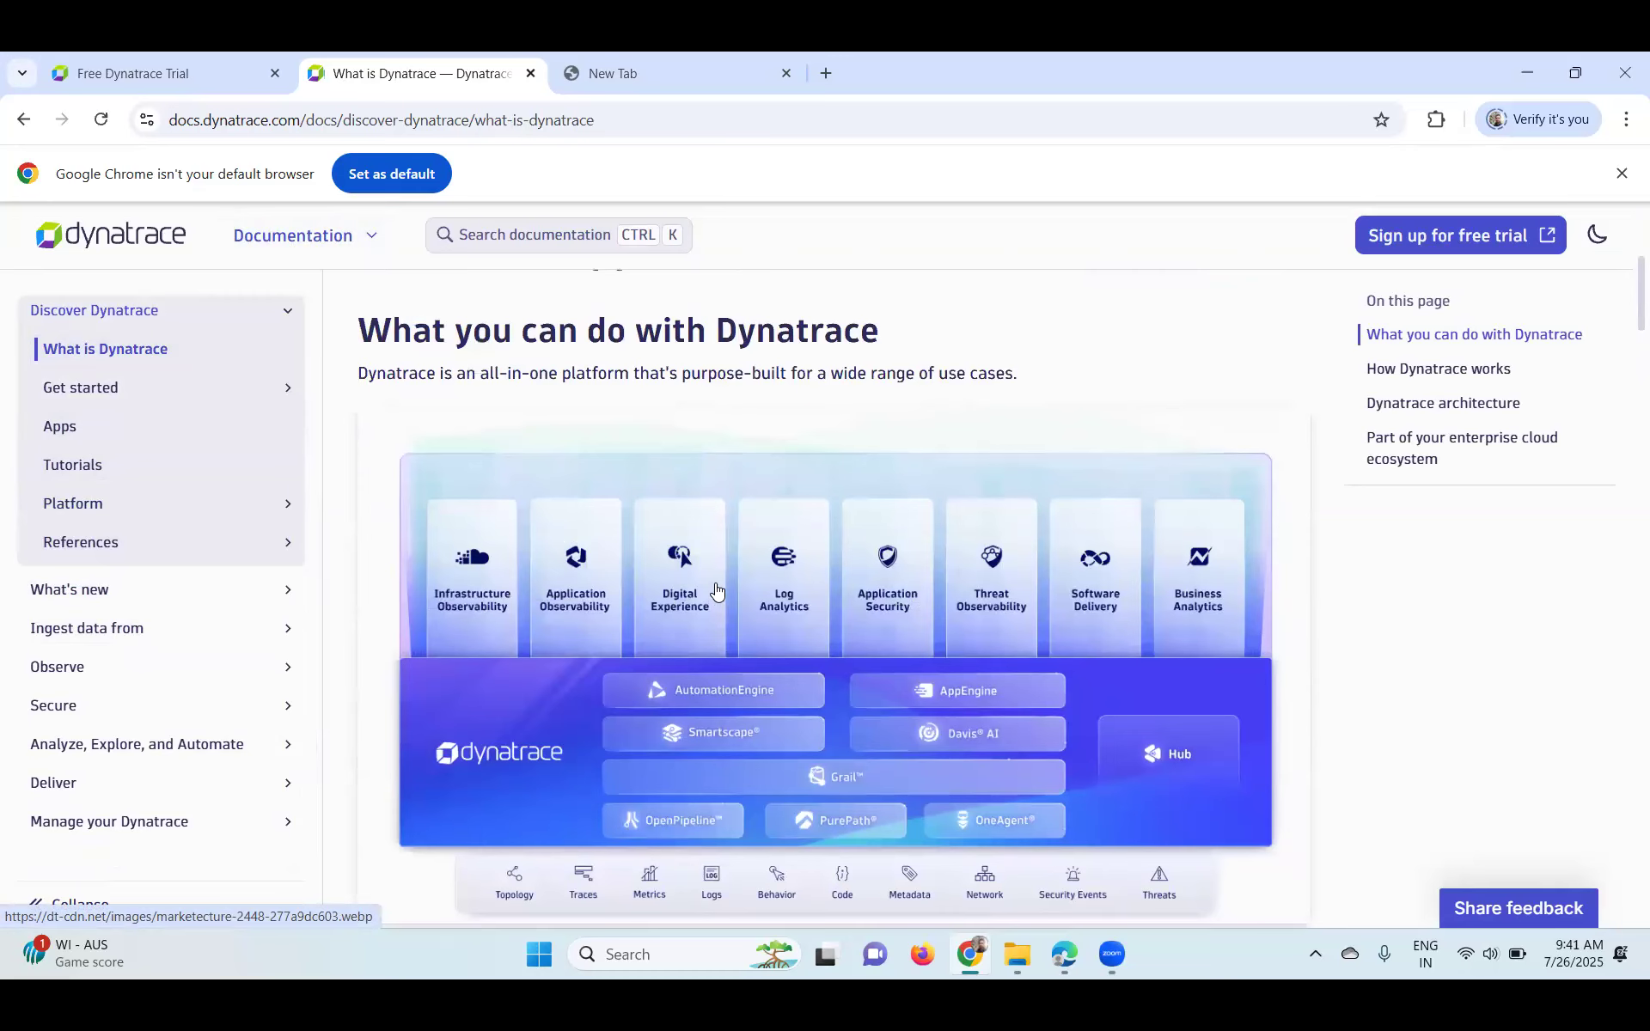
scroll(717, 589, "down", 1)
scroll(717, 589, "down", 10)
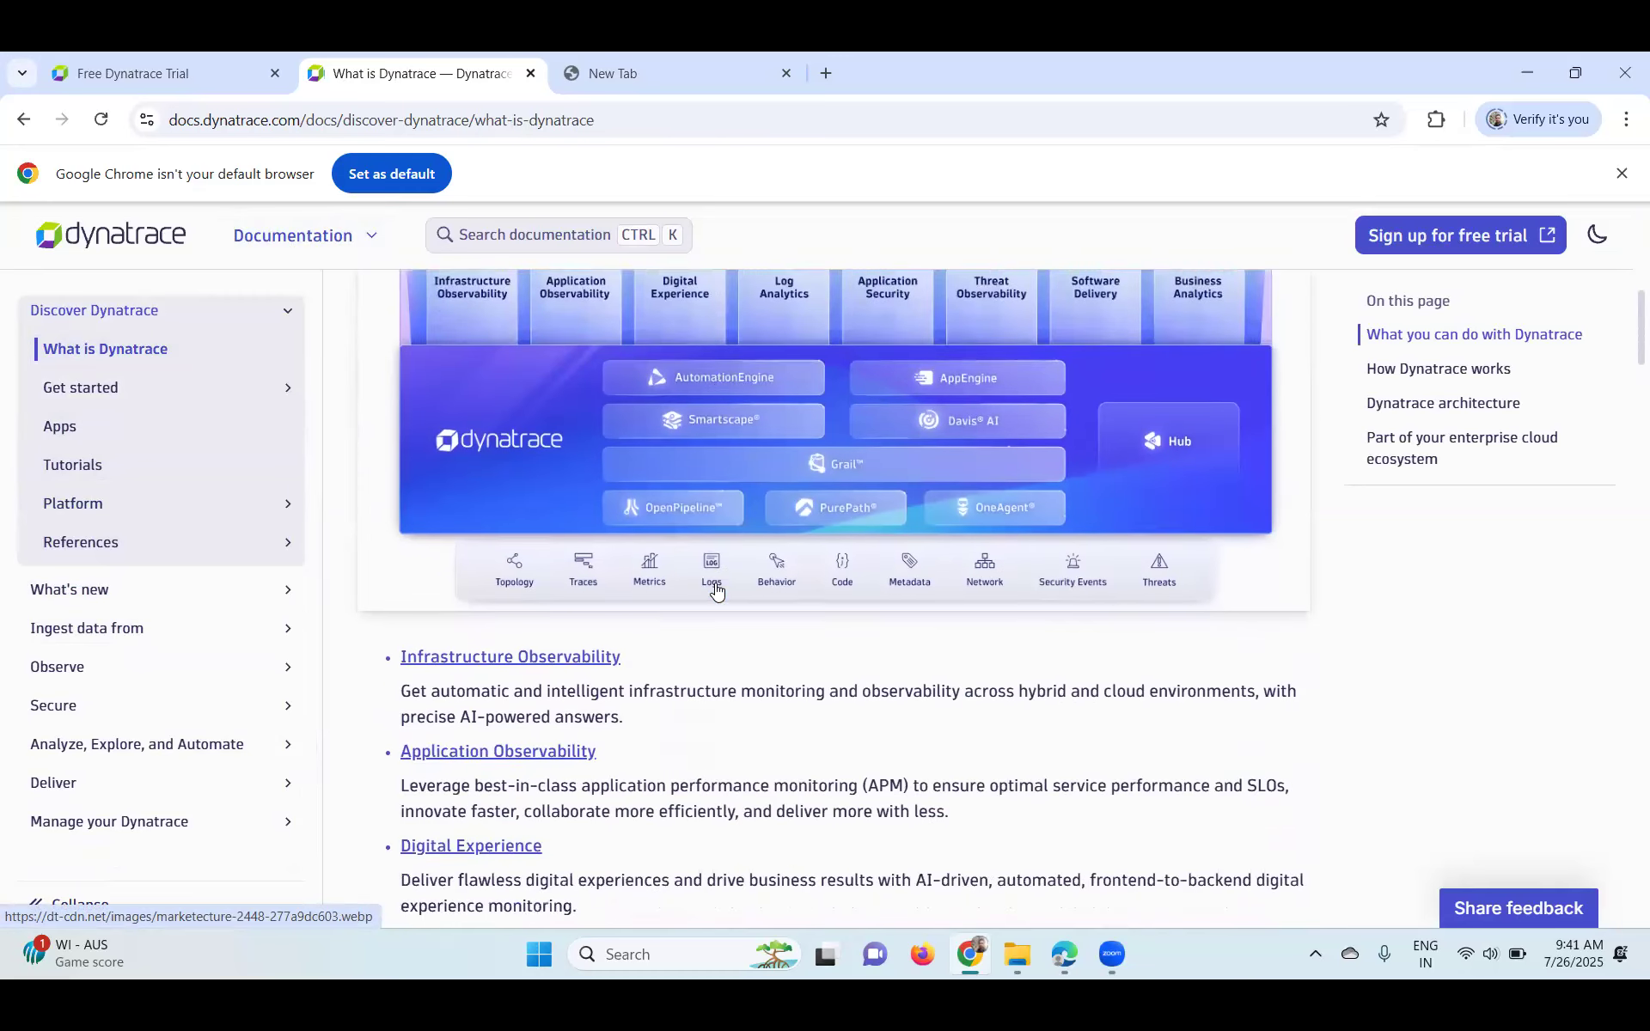
scroll(715, 583, "down", 12)
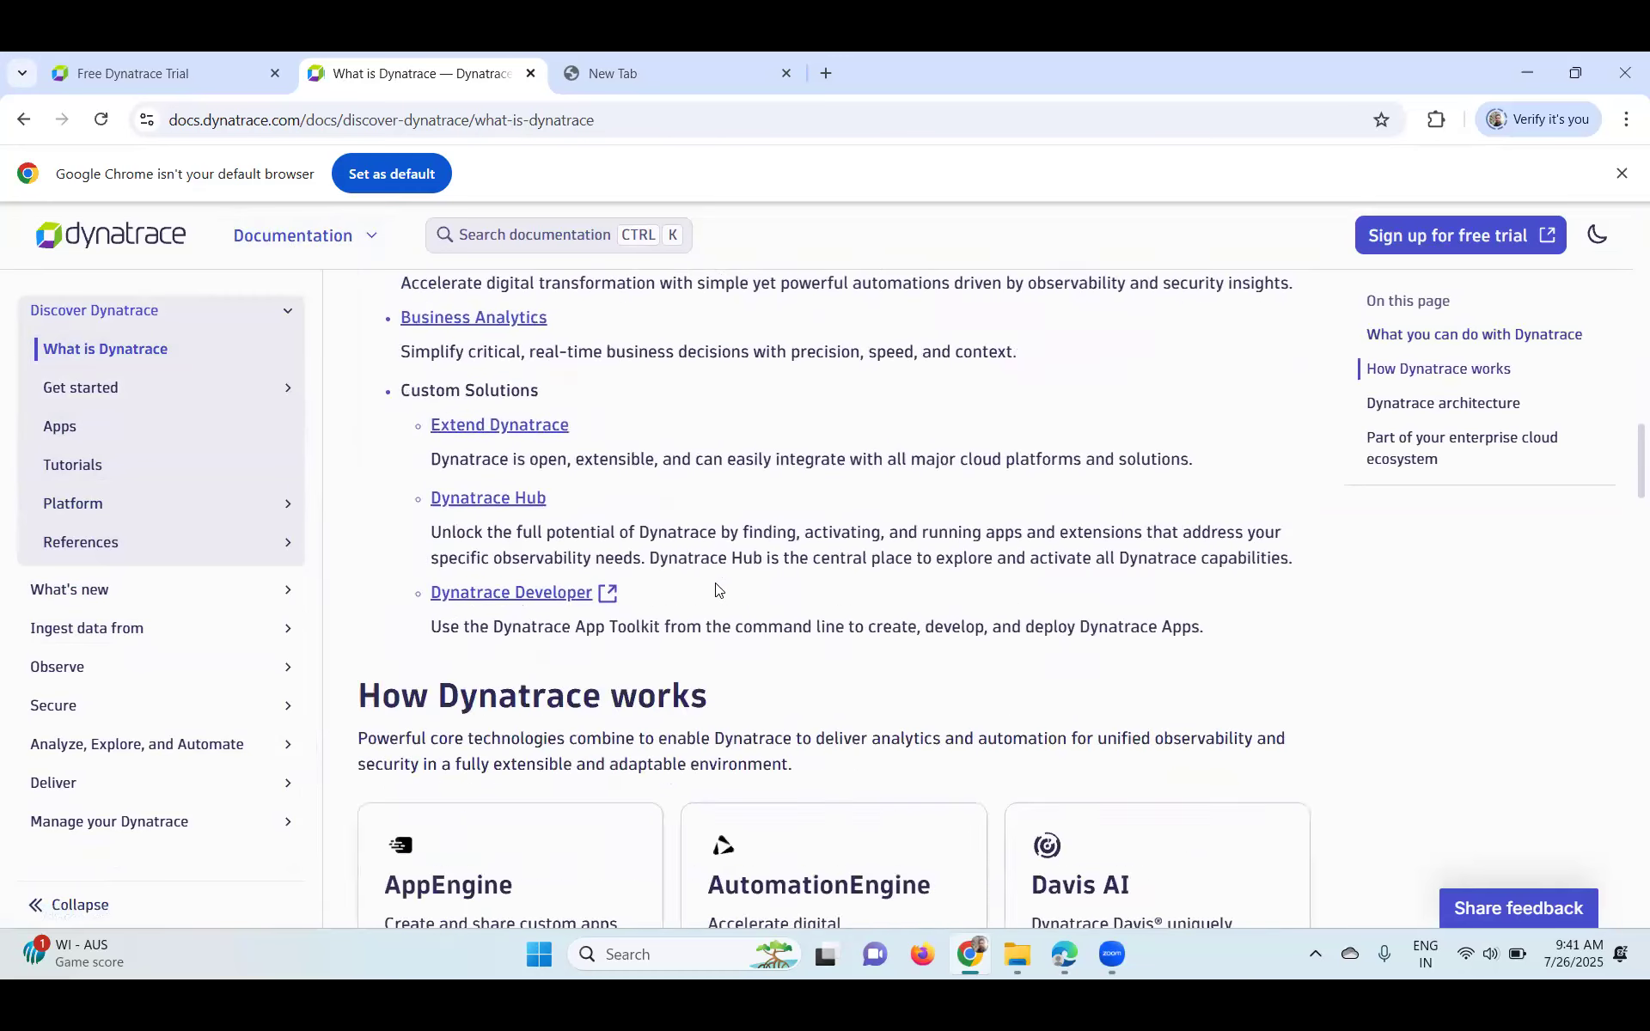
scroll(711, 582, "down", 4)
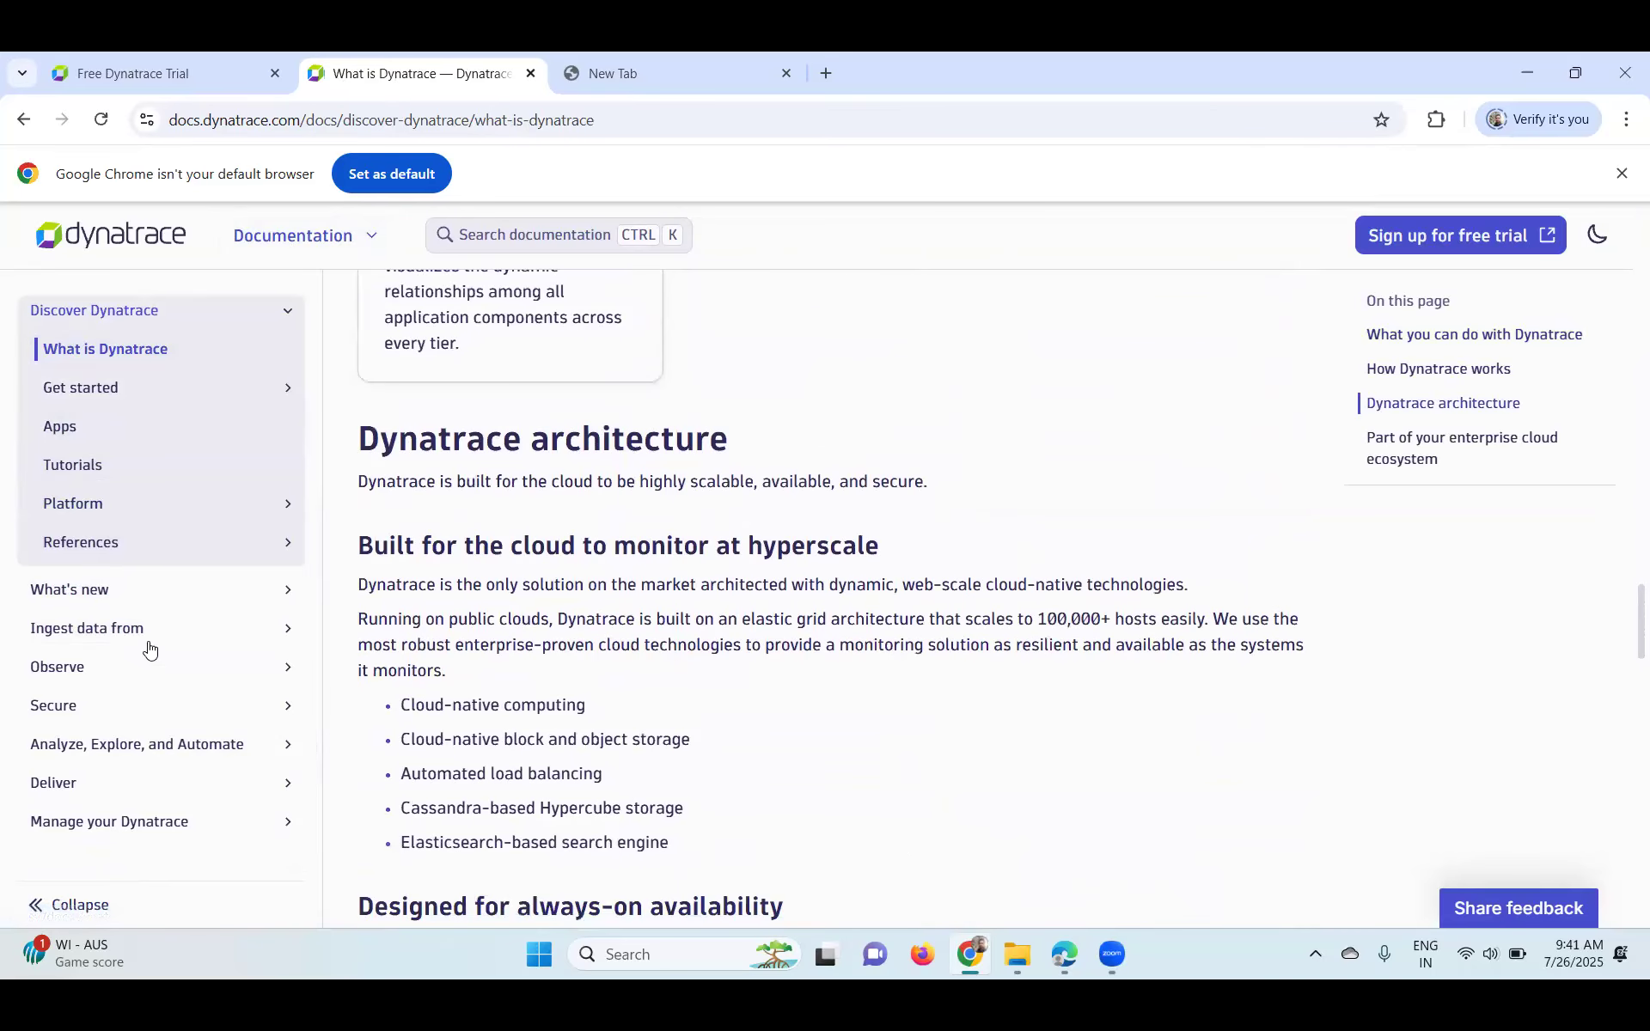
scroll(954, 622, "down", 9)
scroll(939, 621, "down", 3)
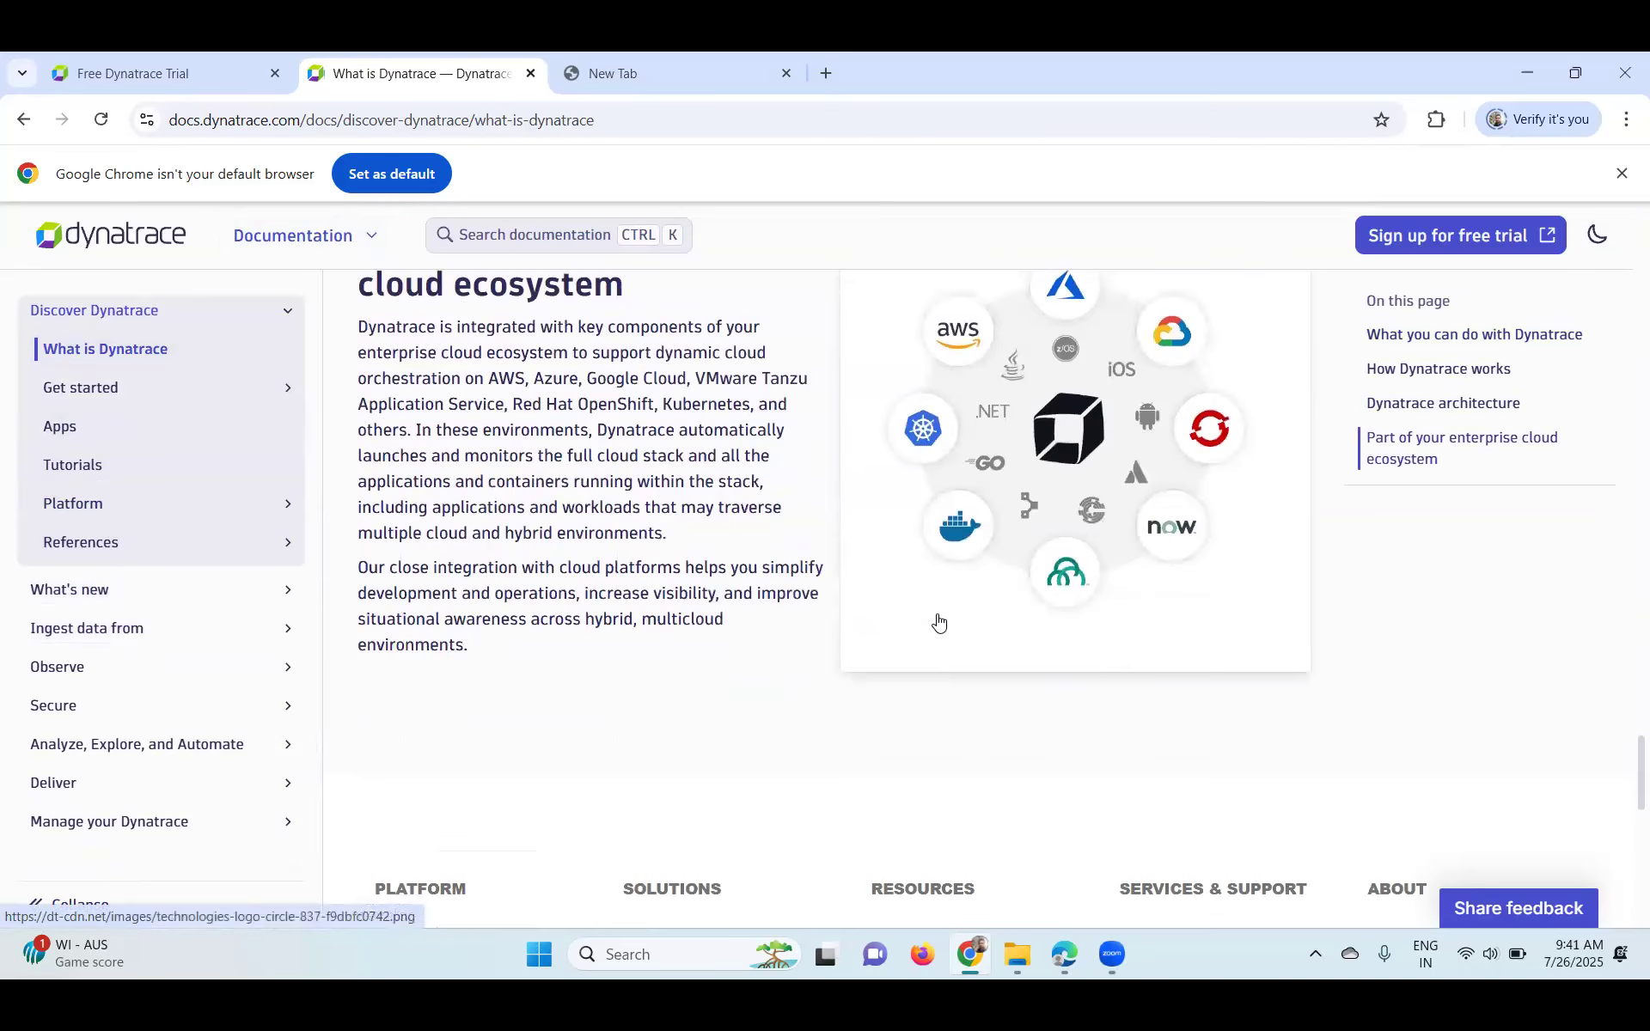
scroll(938, 622, "up", 1)
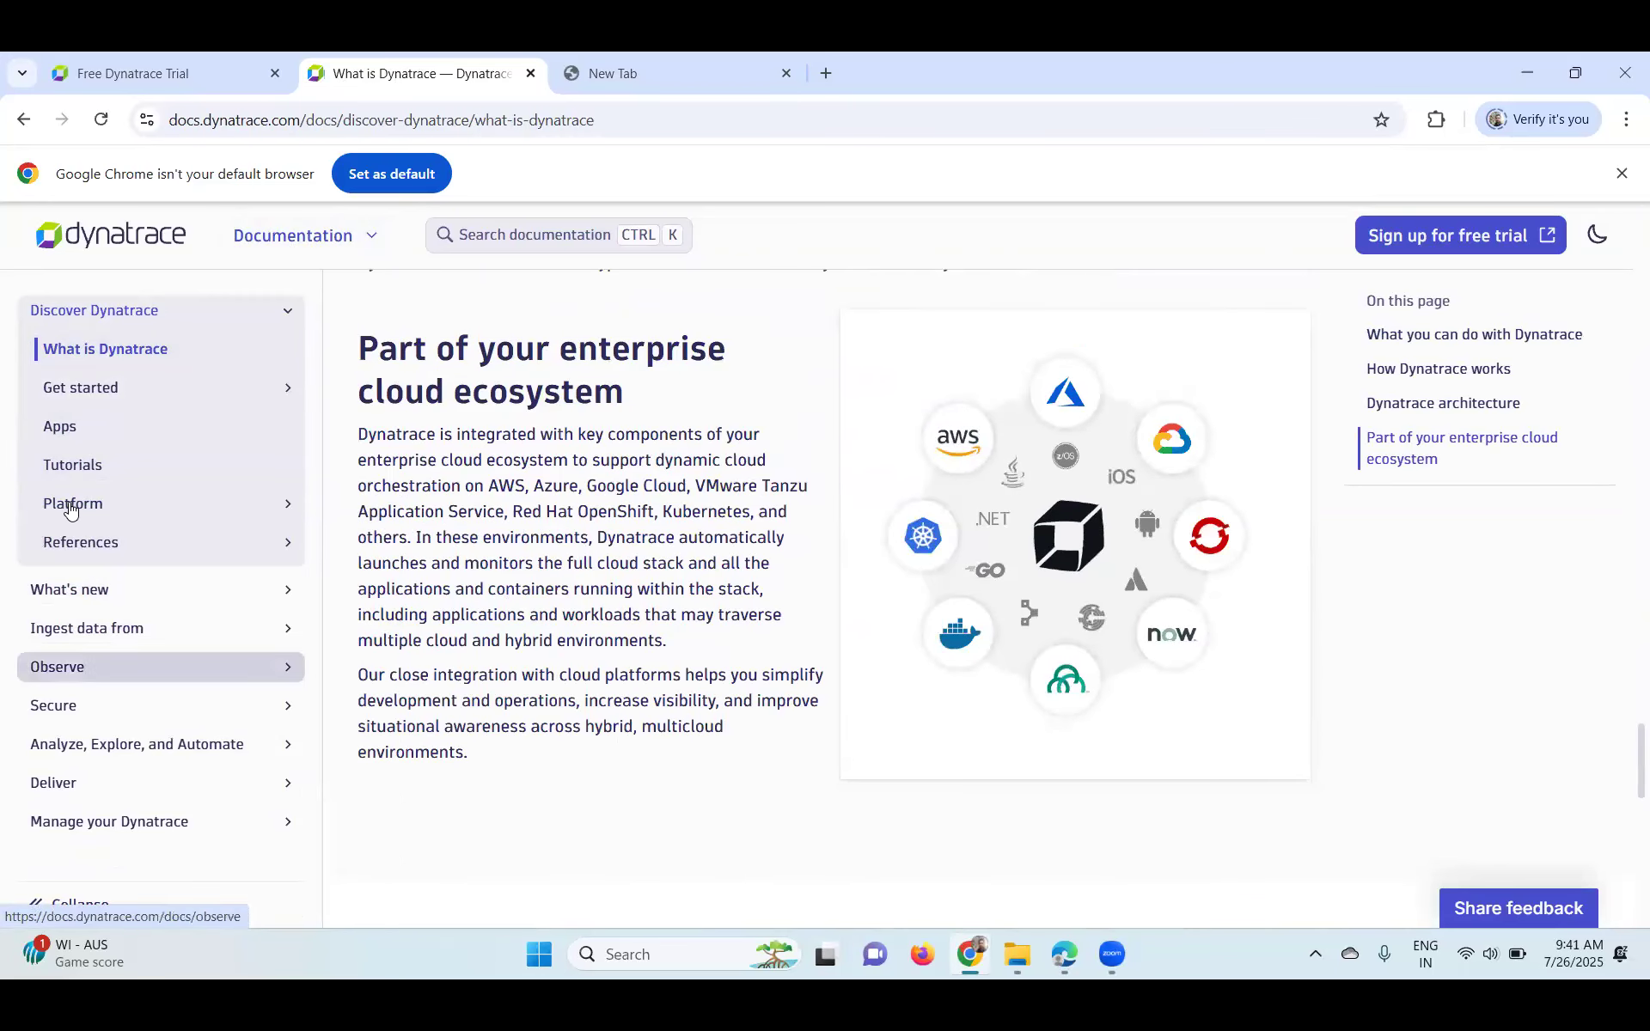
- Open Get started and read the Monitoring environment documentation
left_click(84, 389)
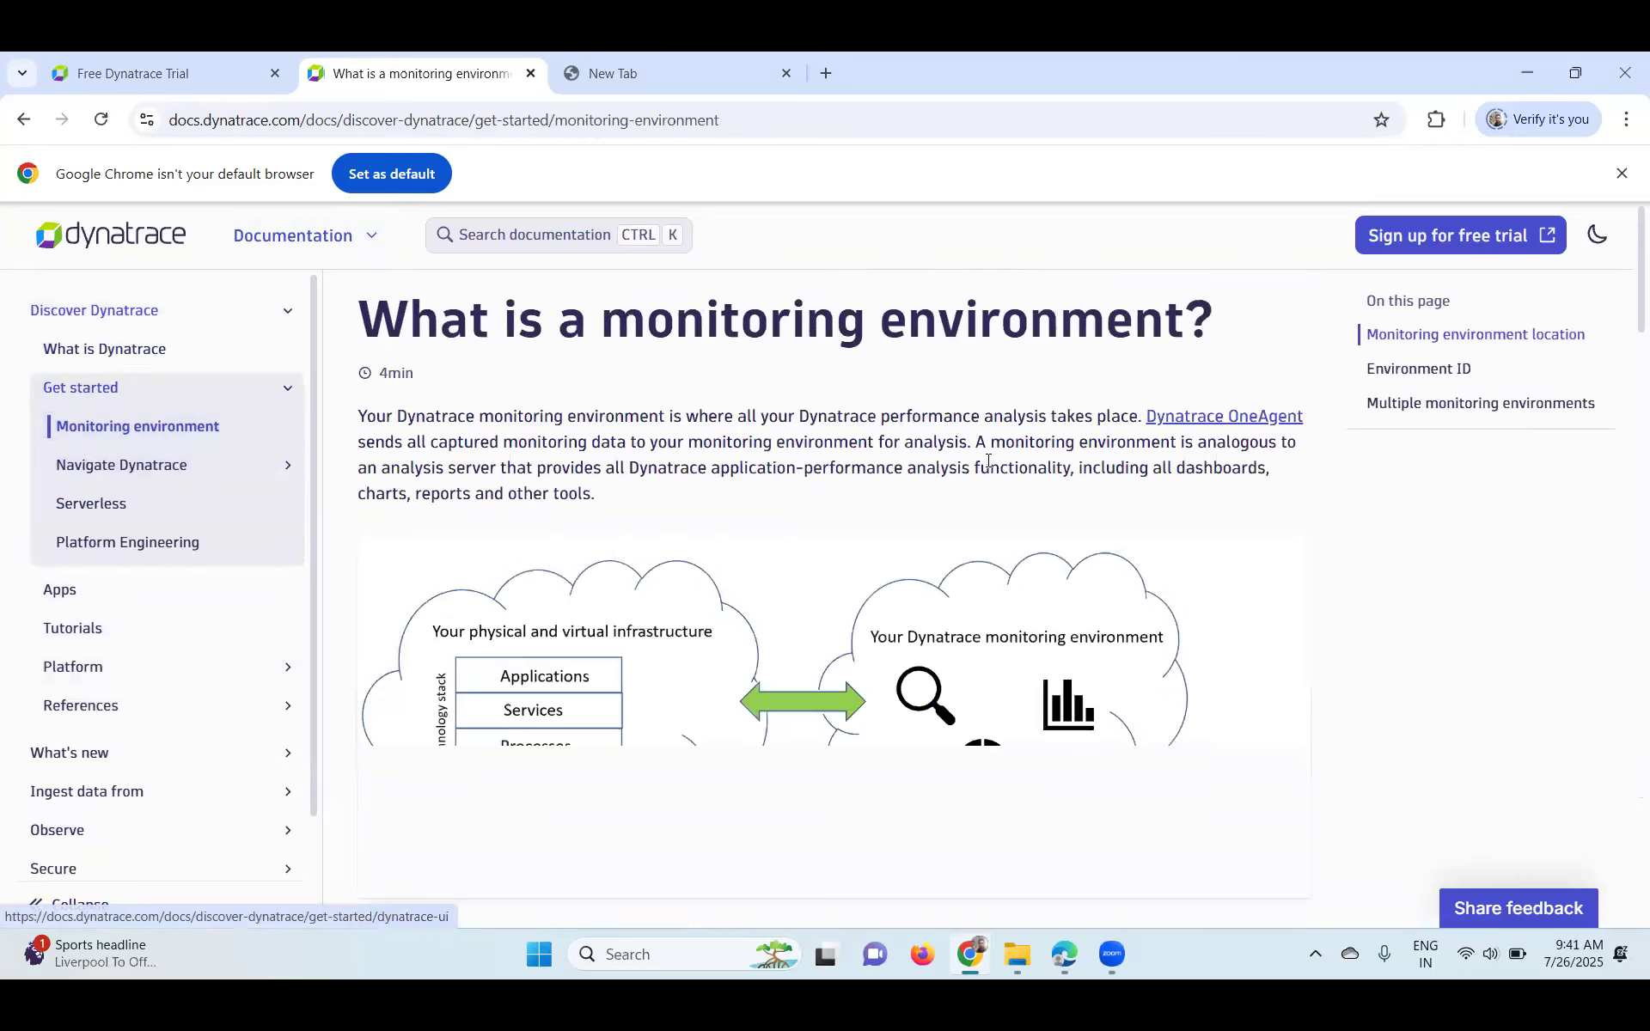
scroll(963, 516, "down", 5)
scroll(960, 544, "down", 5)
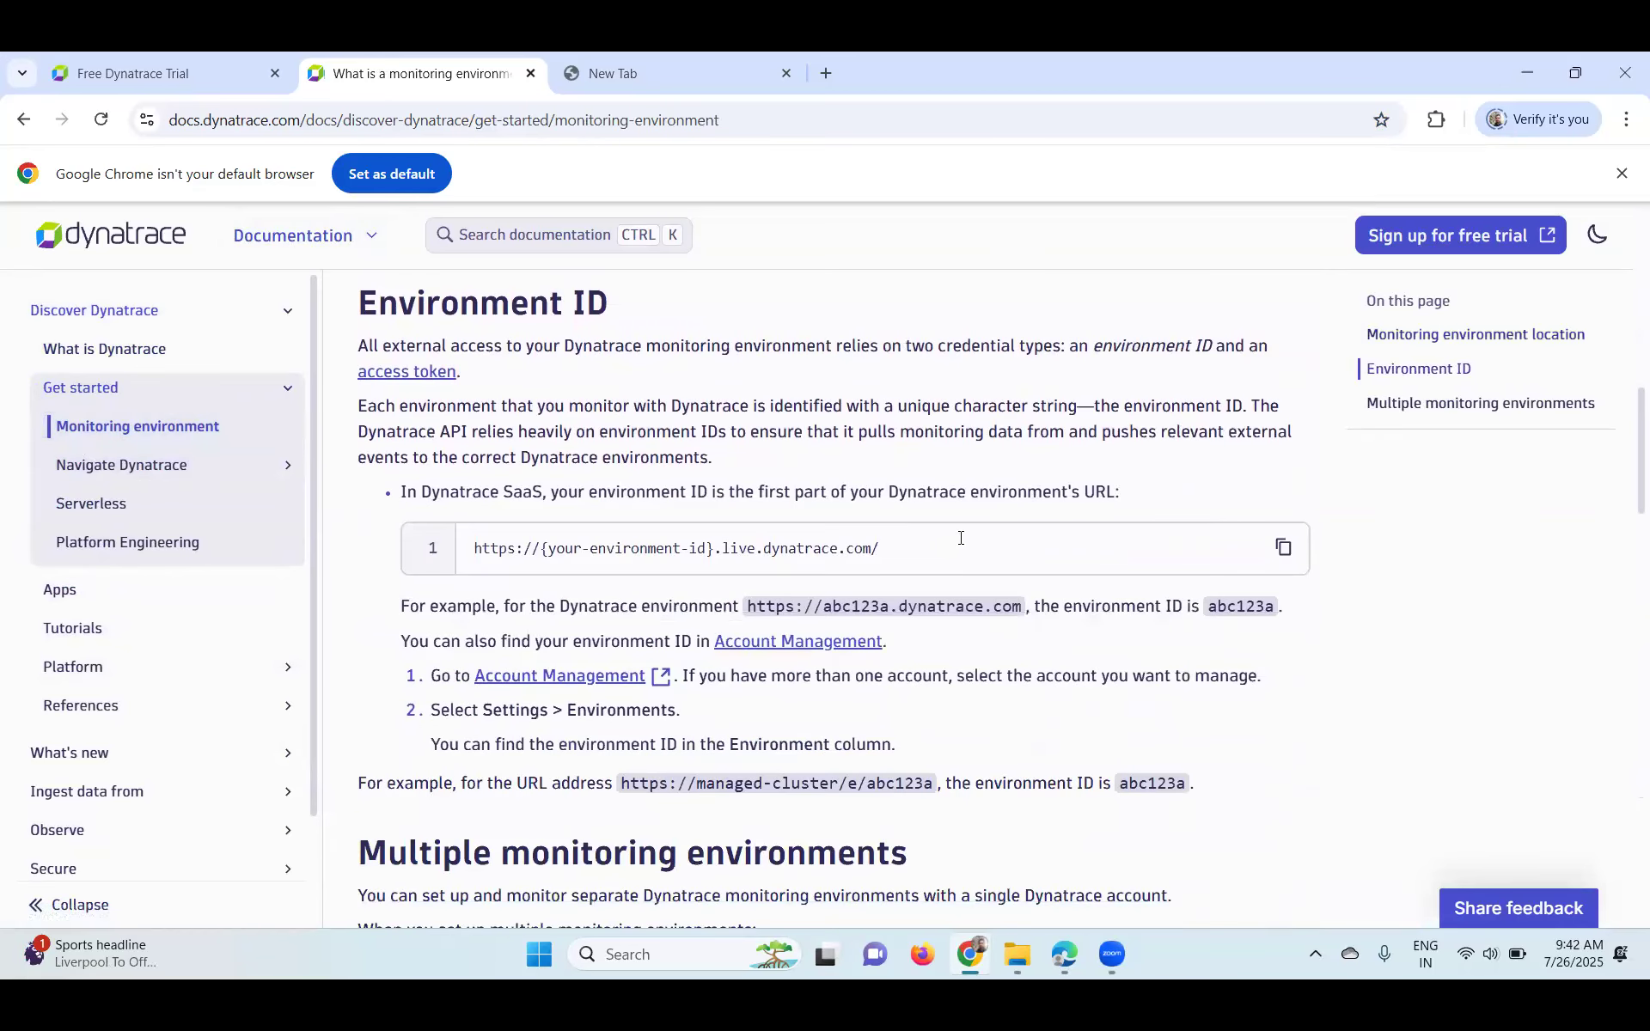
scroll(960, 538, "down", 9)
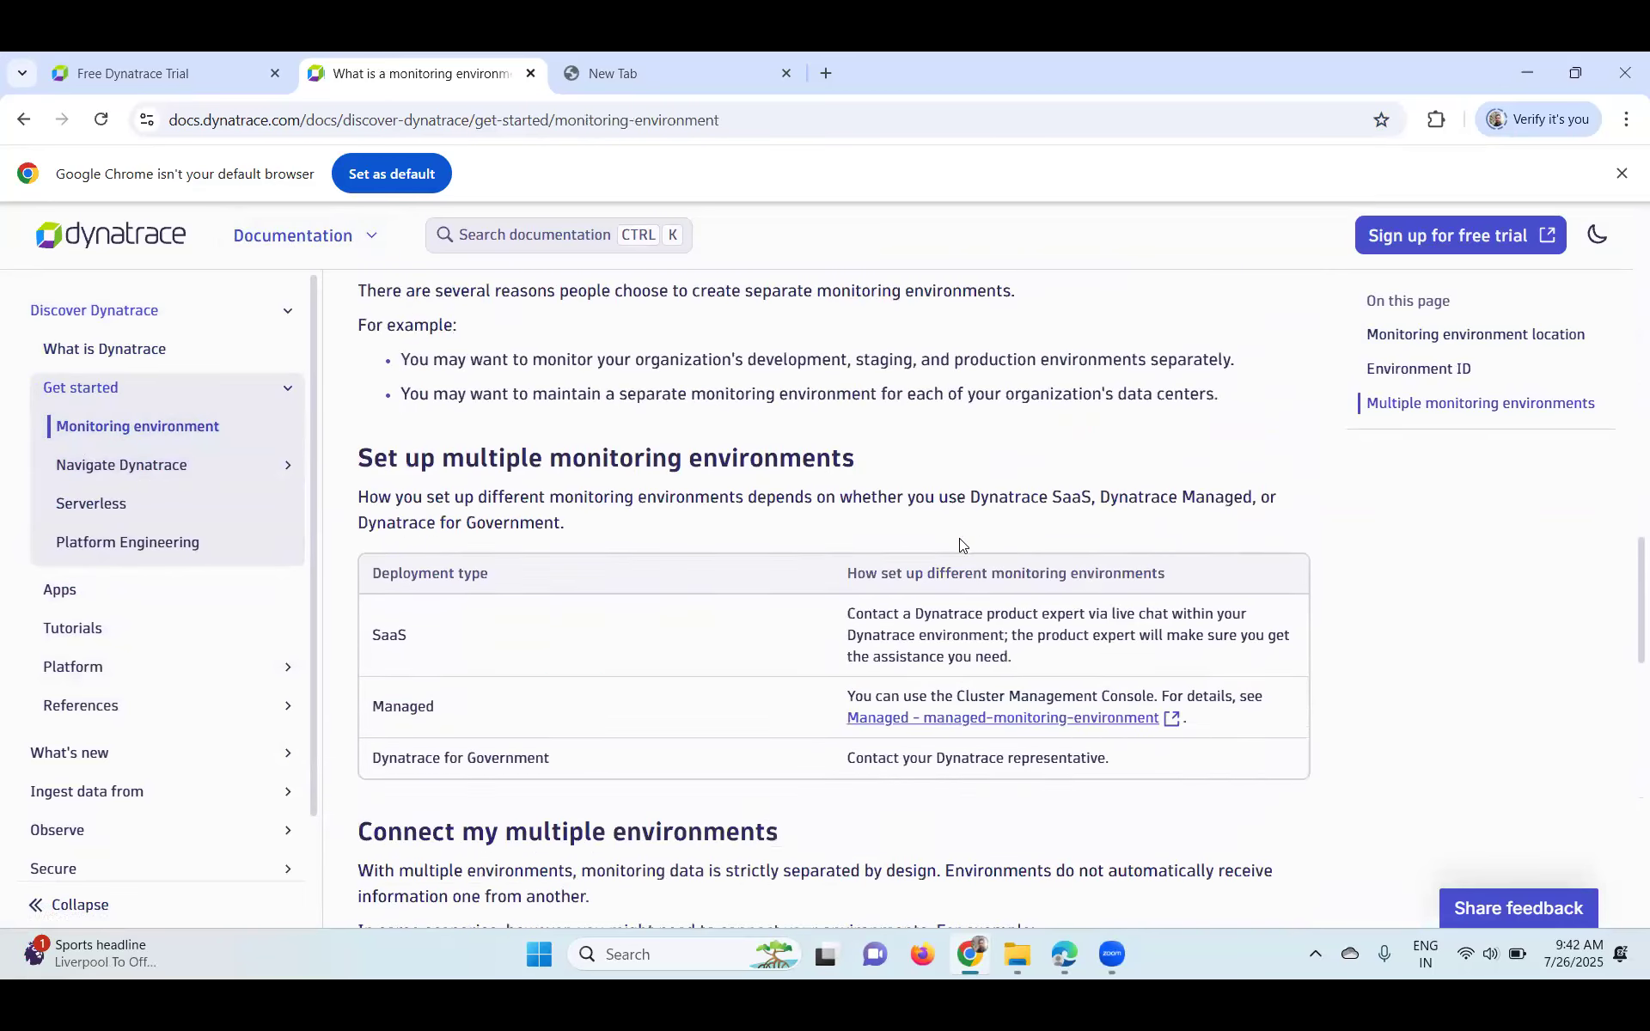
scroll(959, 538, "down", 2)
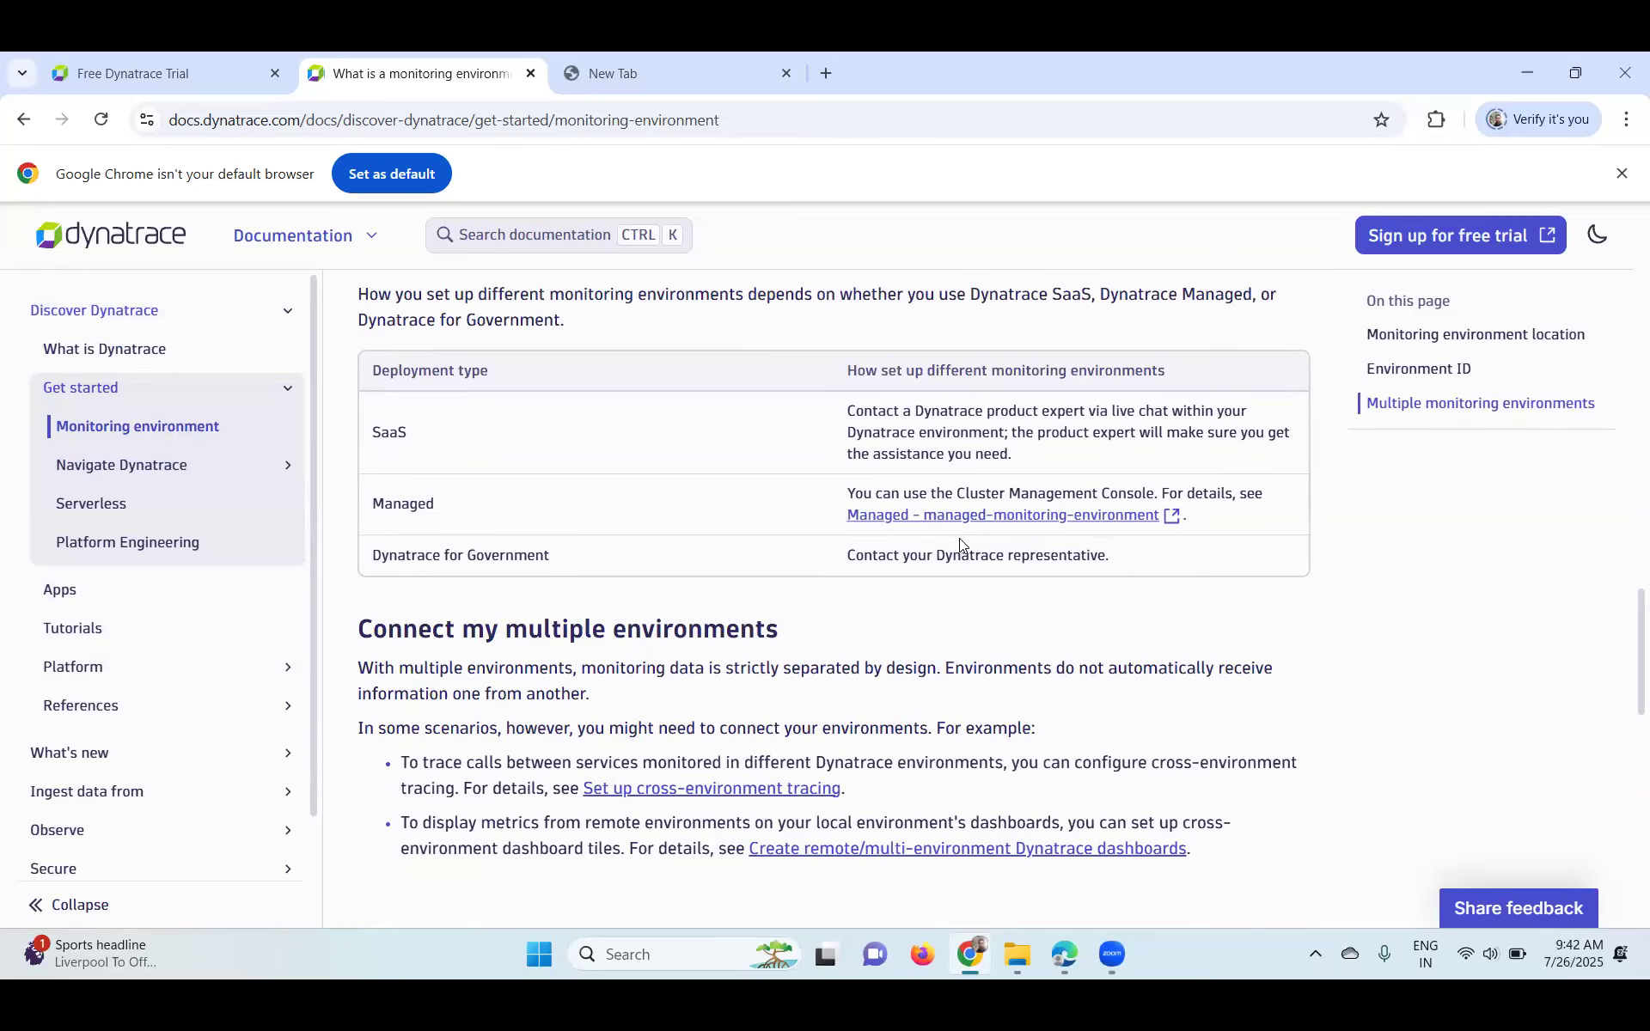
scroll(959, 538, "down", 7)
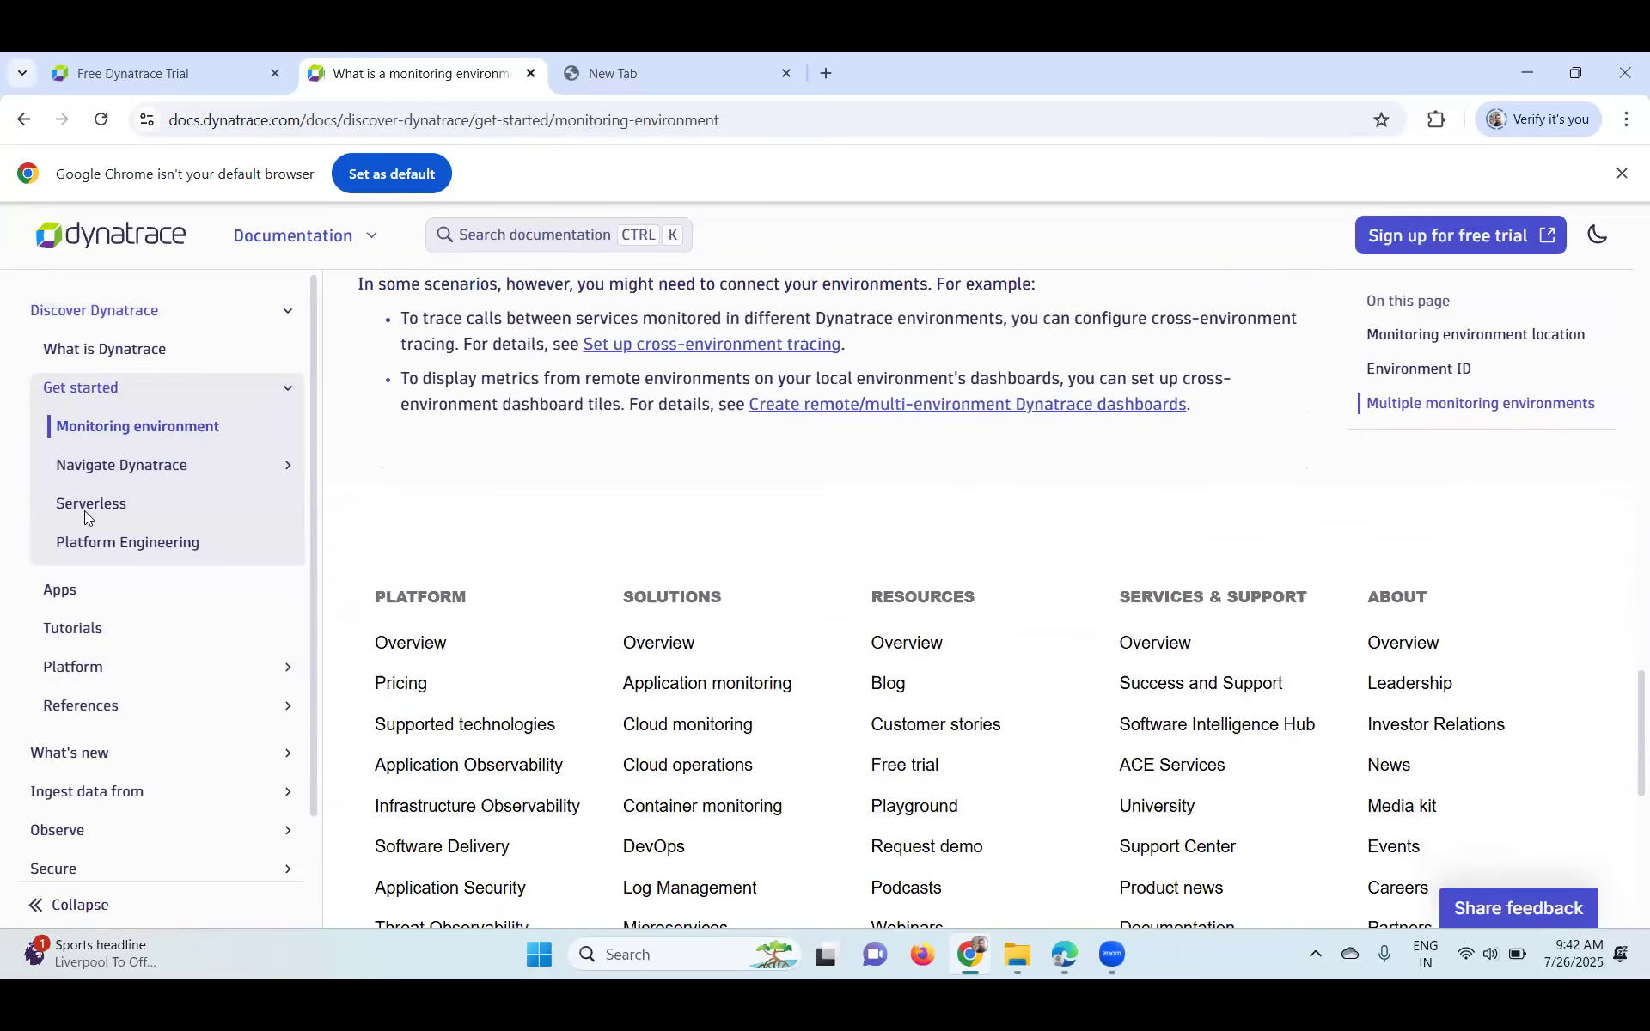
- Read the Navigate Dynatrace page, then go to the Discover Dynatrace overview
left_click(136, 476)
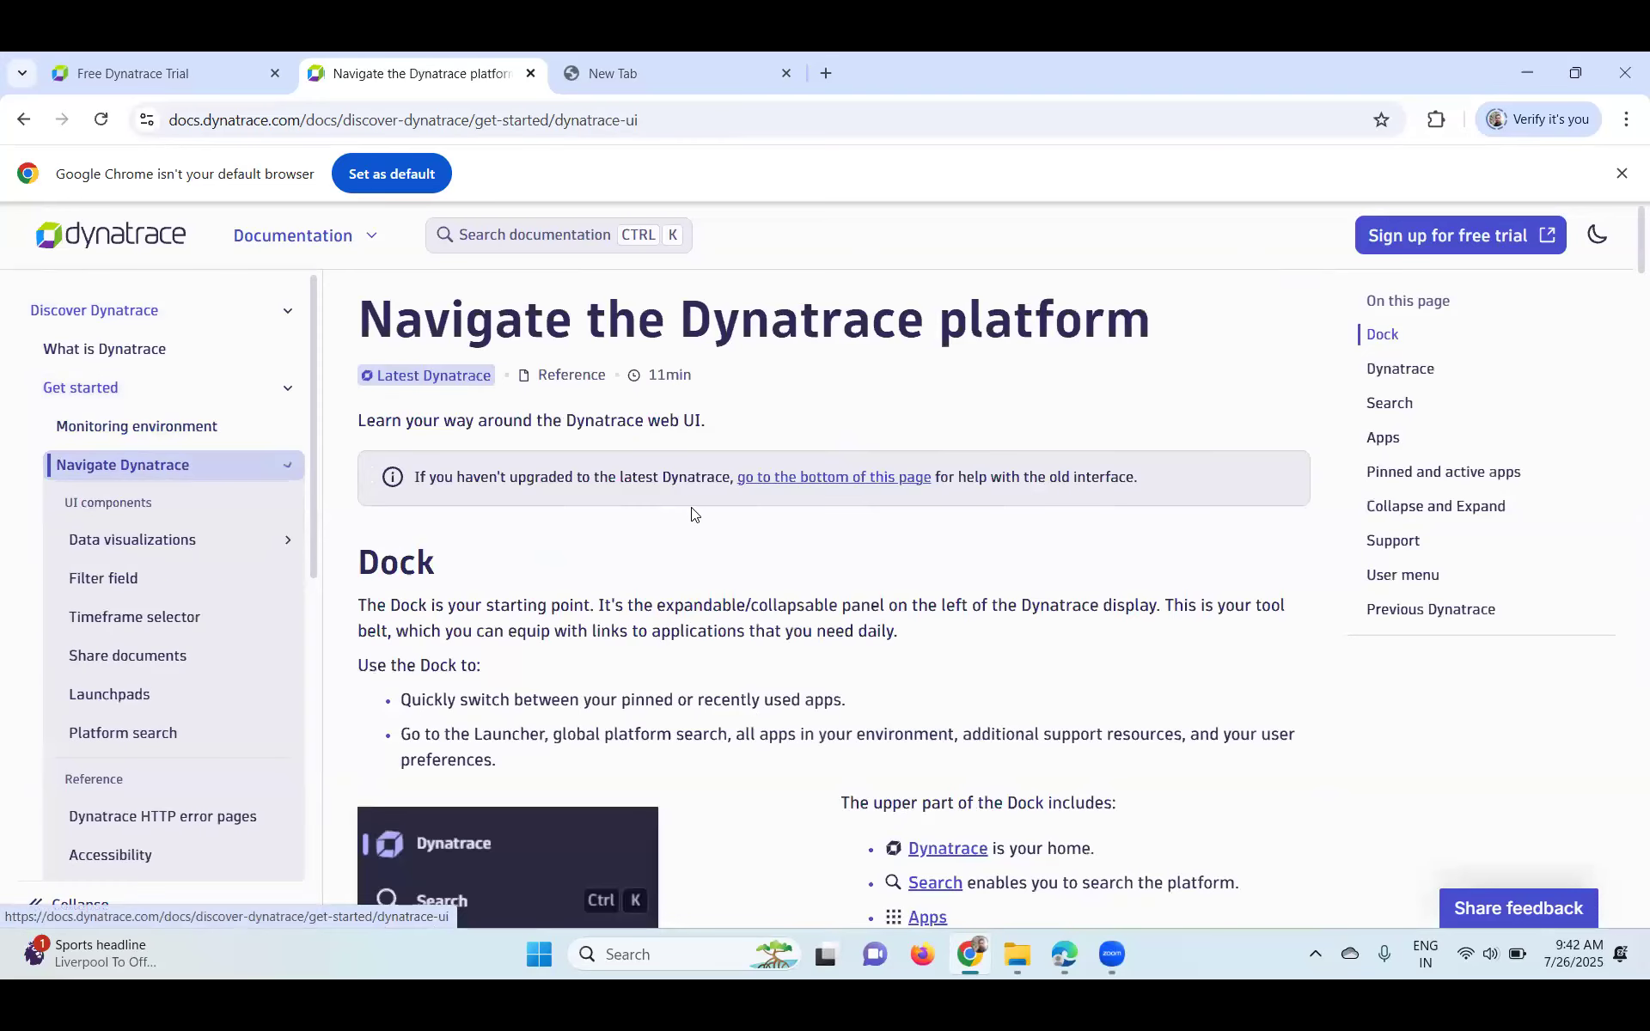
scroll(695, 515, "down", 2)
scroll(695, 516, "down", 8)
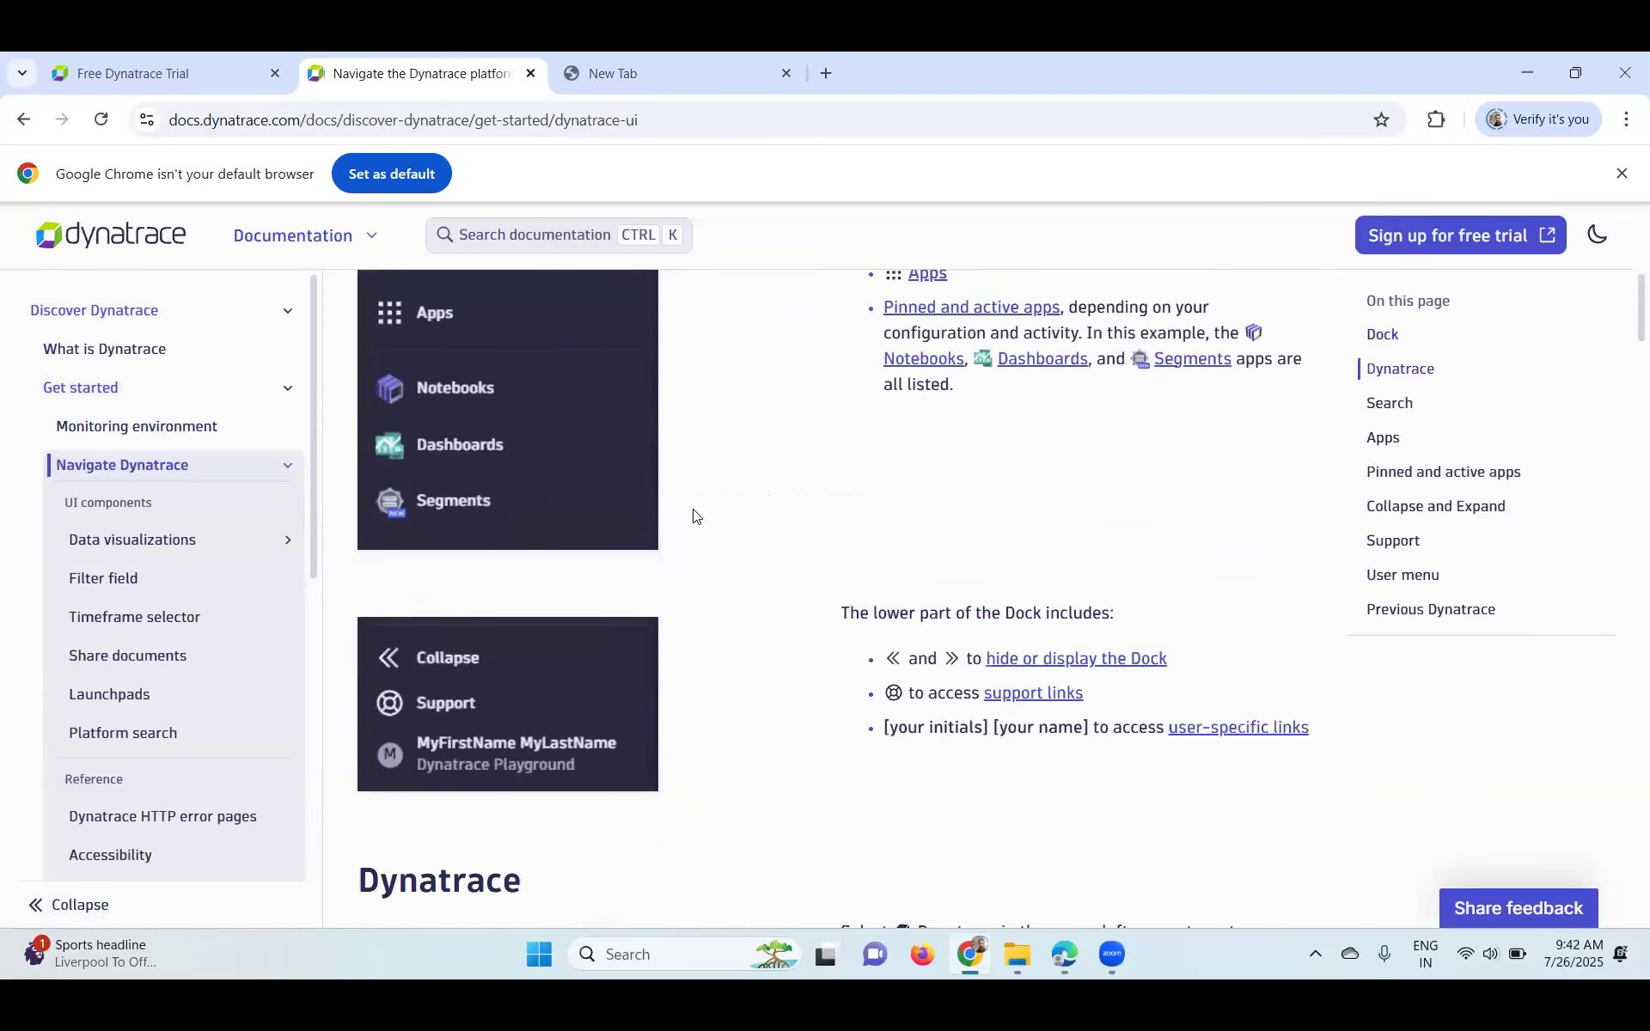
scroll(695, 515, "down", 2)
scroll(694, 515, "down", 10)
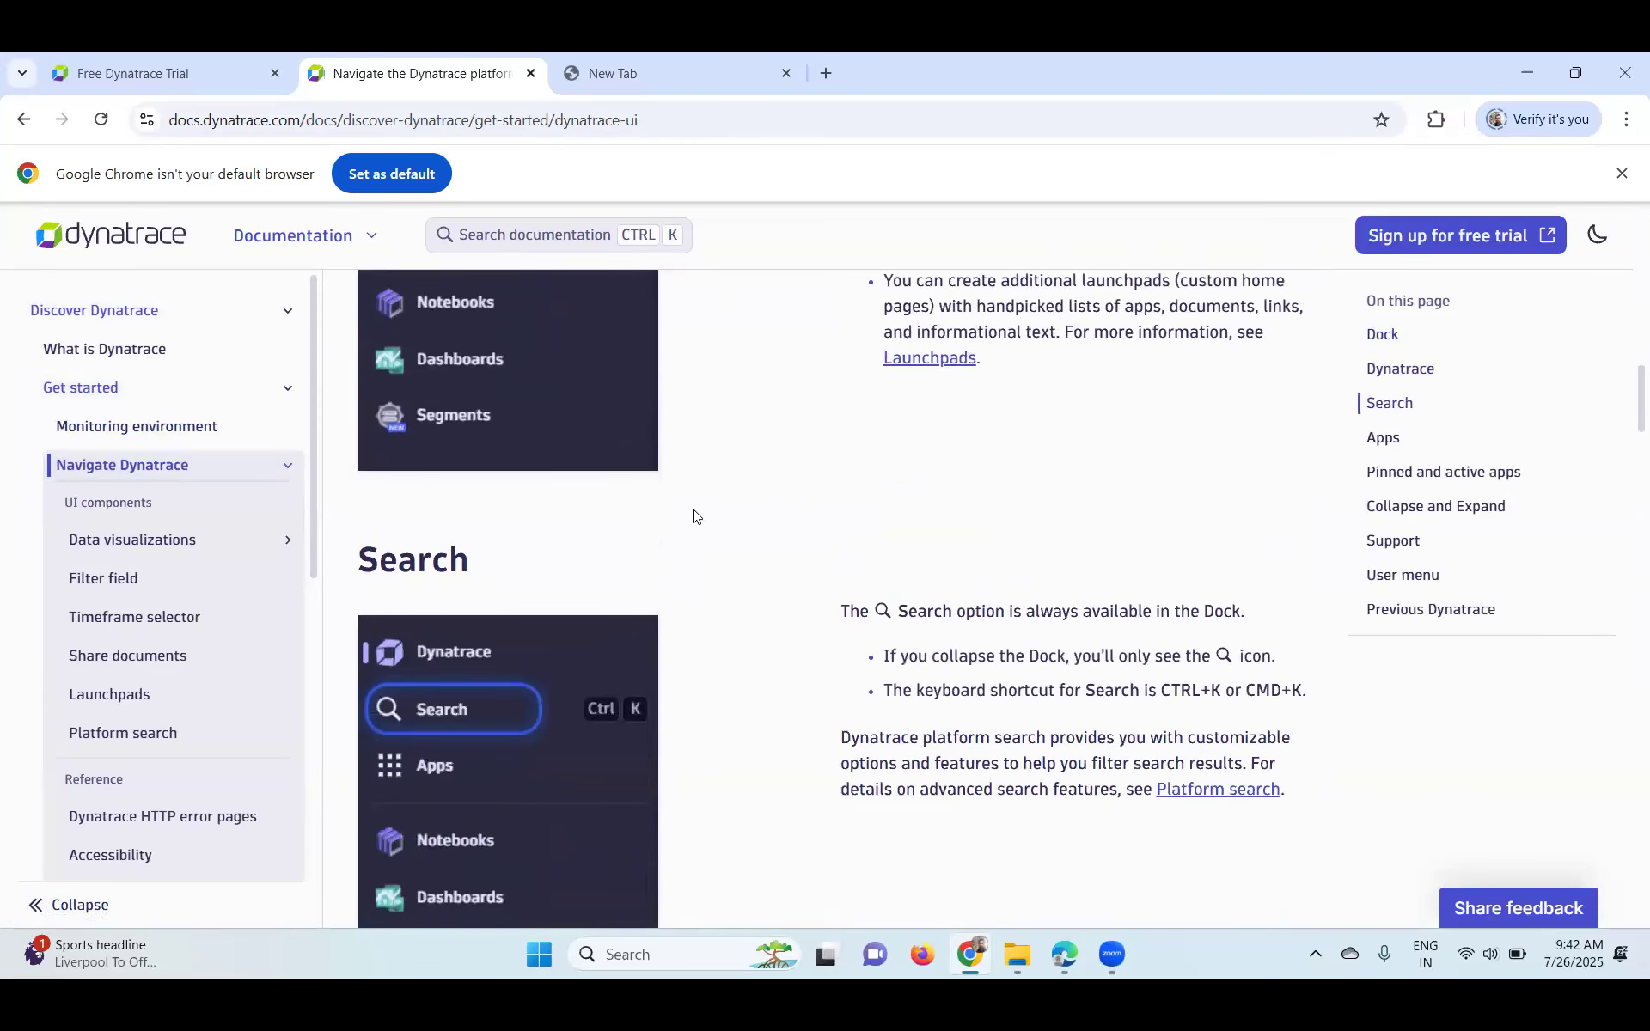
scroll(694, 515, "down", 8)
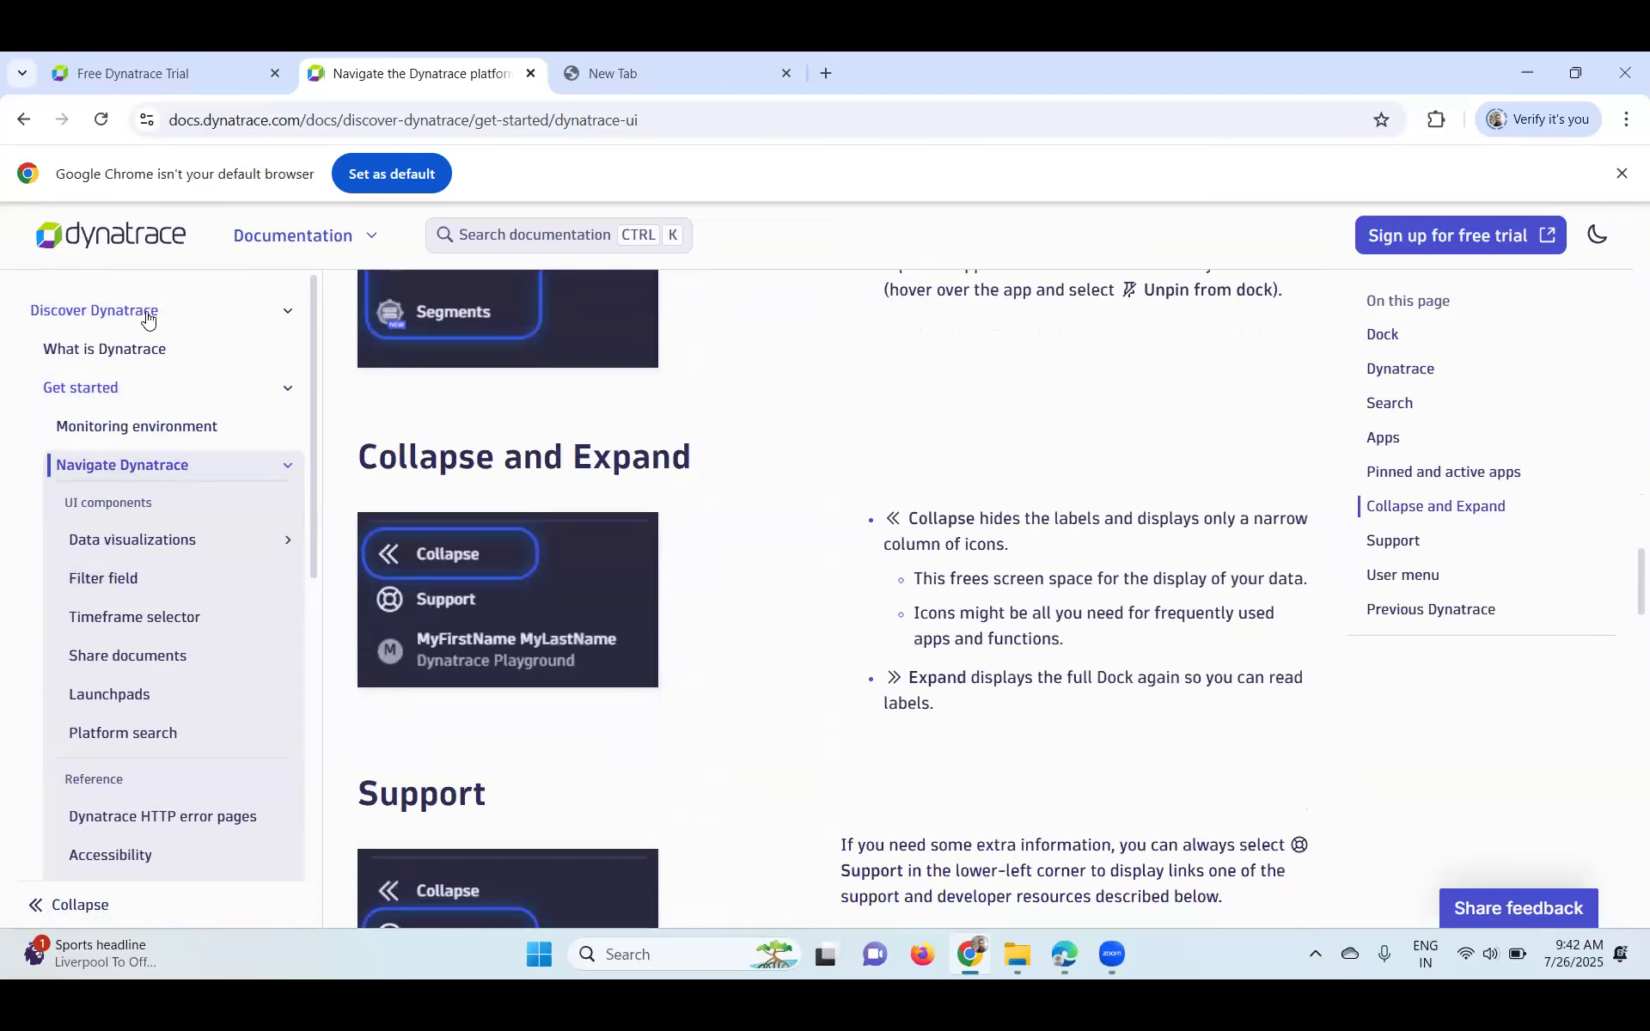
left_click(86, 313)
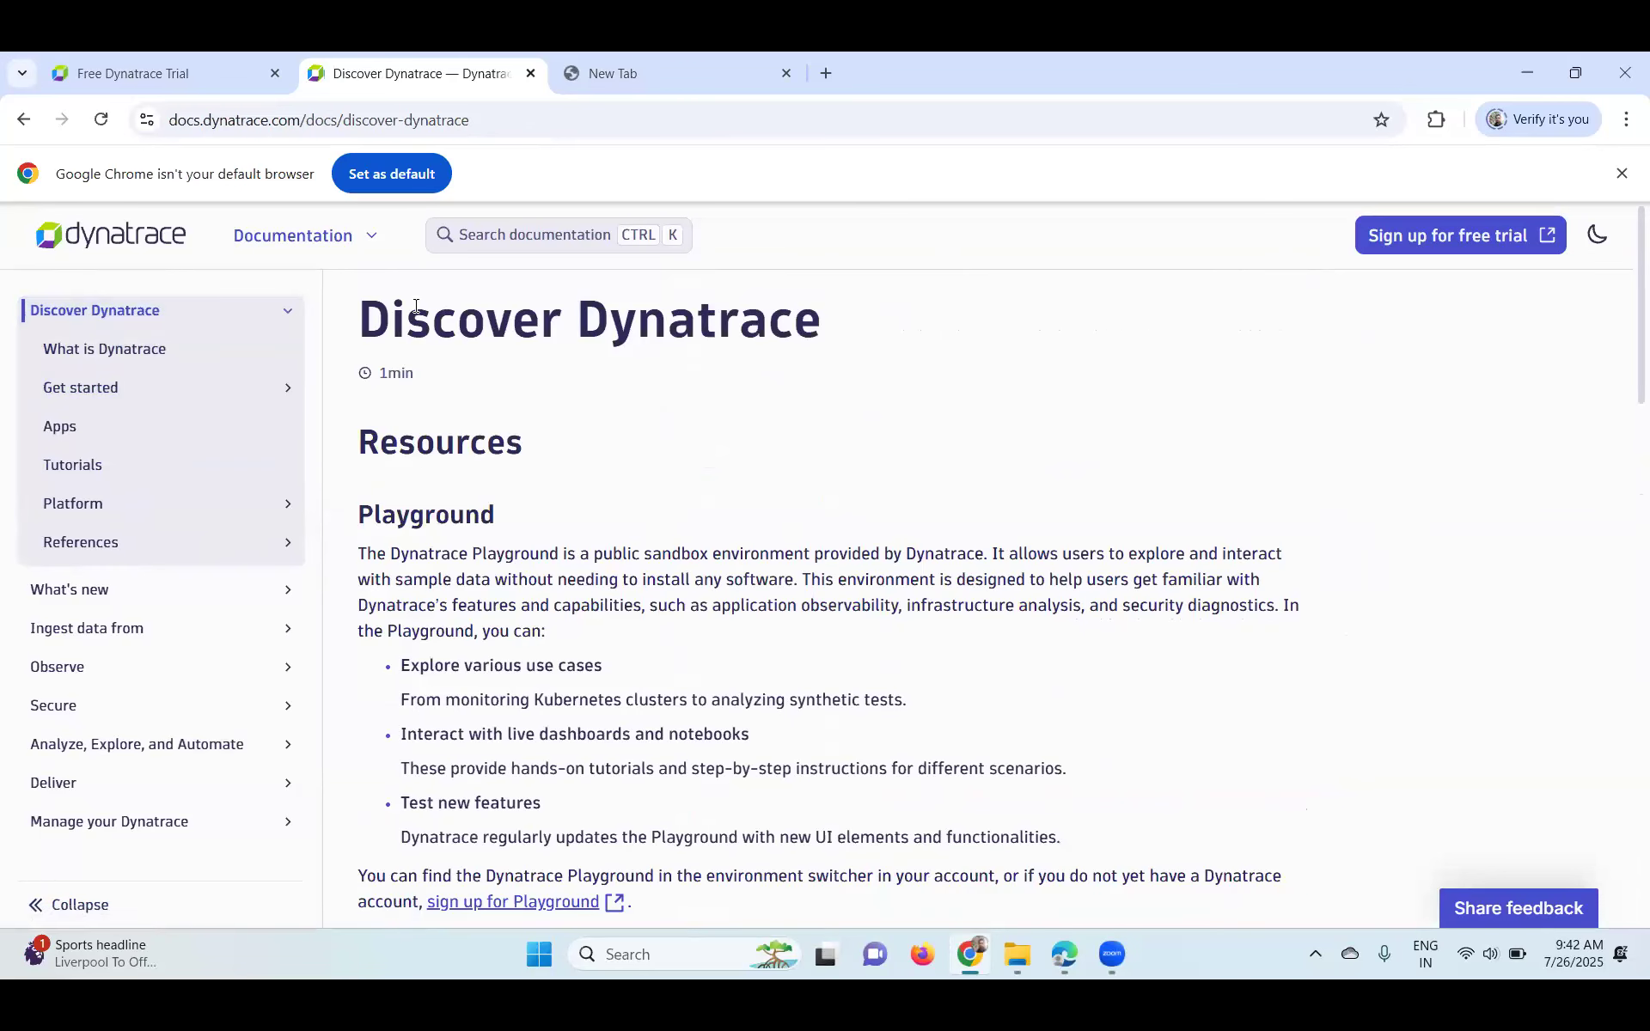
- Return to the documentation home, then switch to the Free Dynatrace Trial tab
left_click(97, 256)
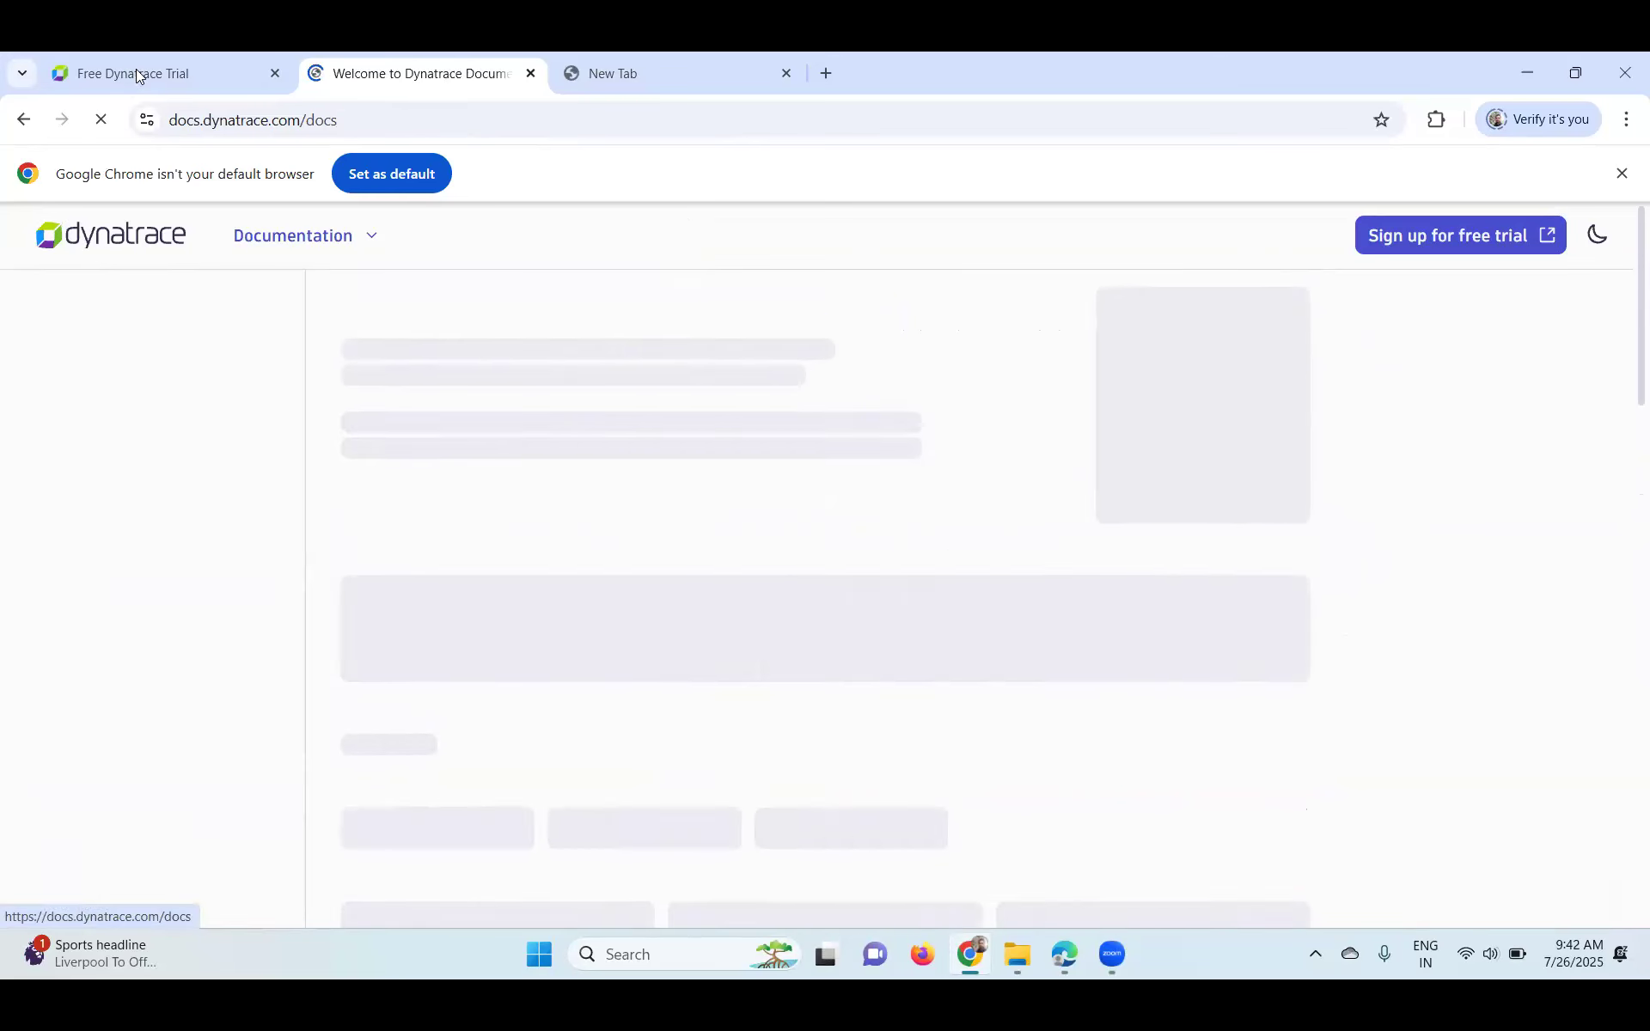
key("ctrl+shift+Tab")
scroll(825, 507, "up", 3)
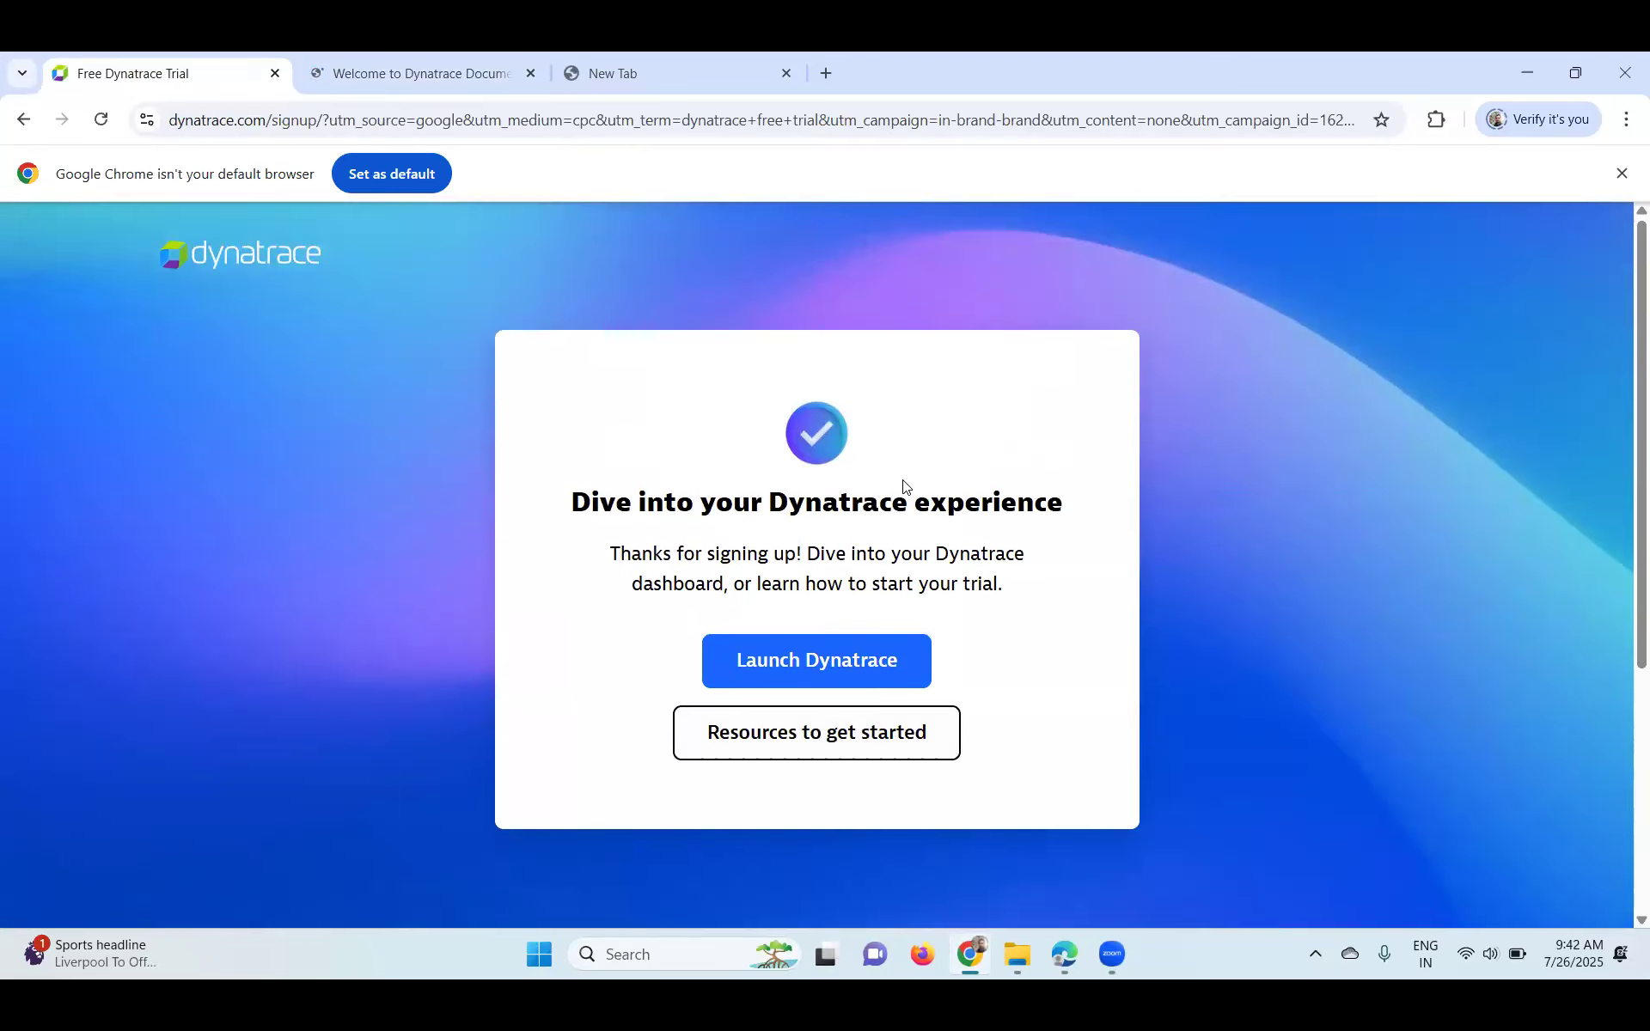
- Launch the trial Dynatrace environment, enter the account email, and switch to the Edge window
left_click(791, 664)
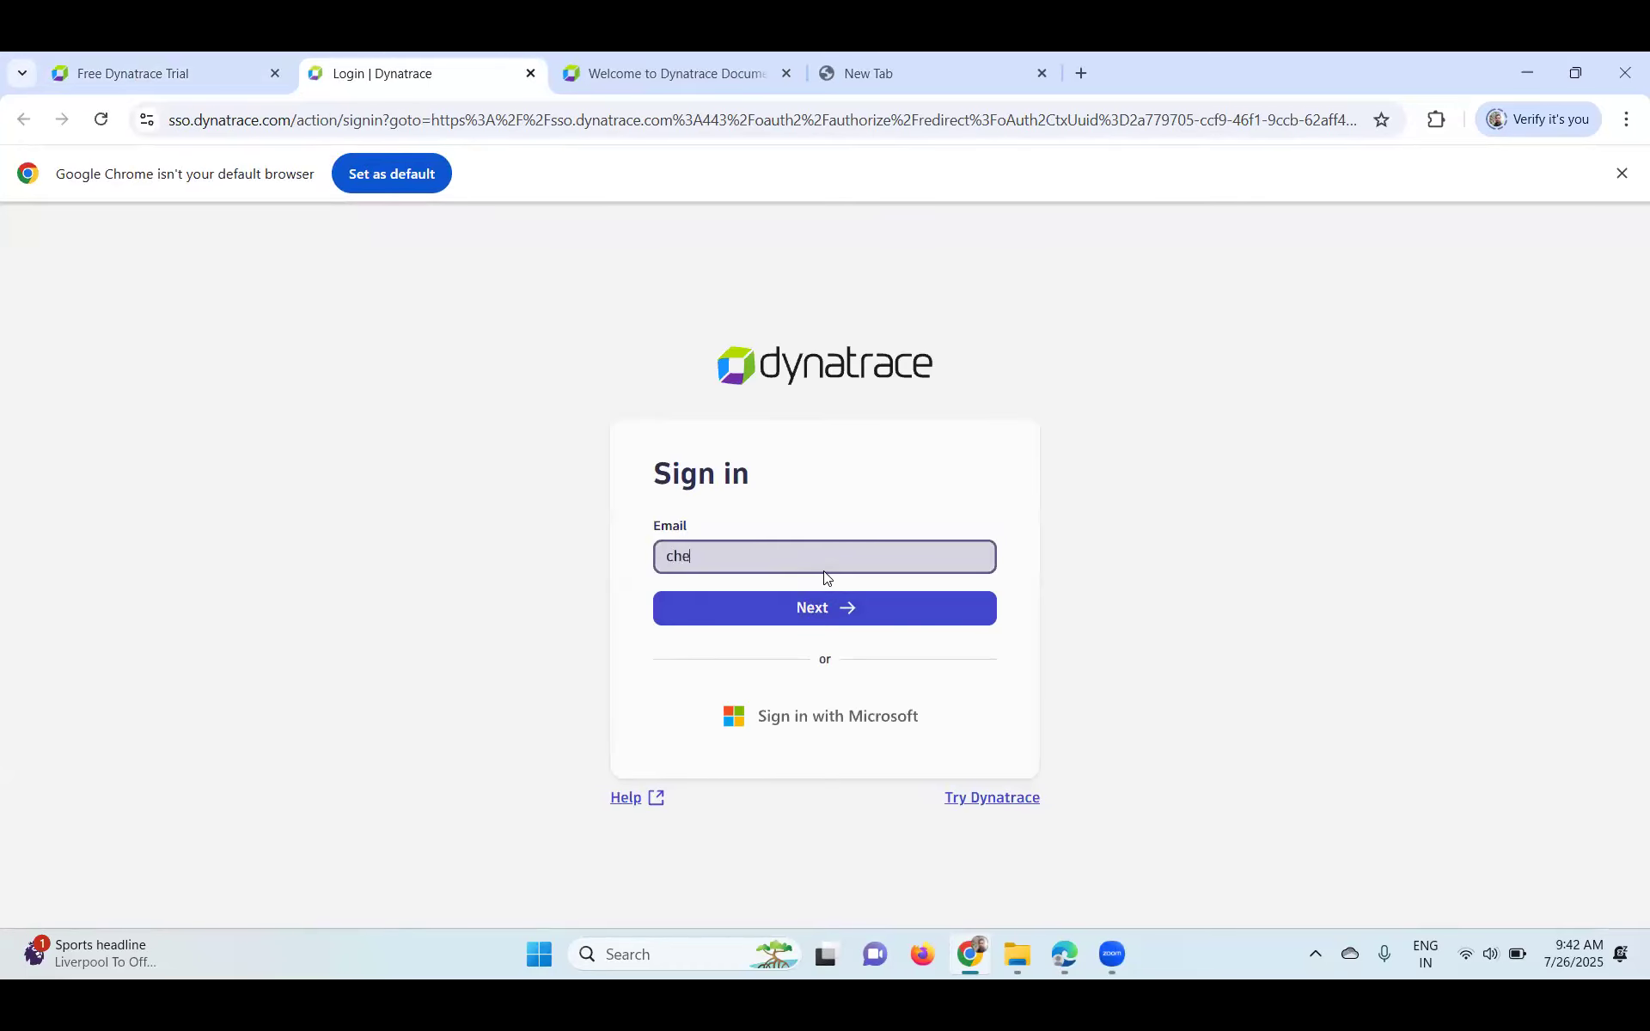
left_click(1045, 957)
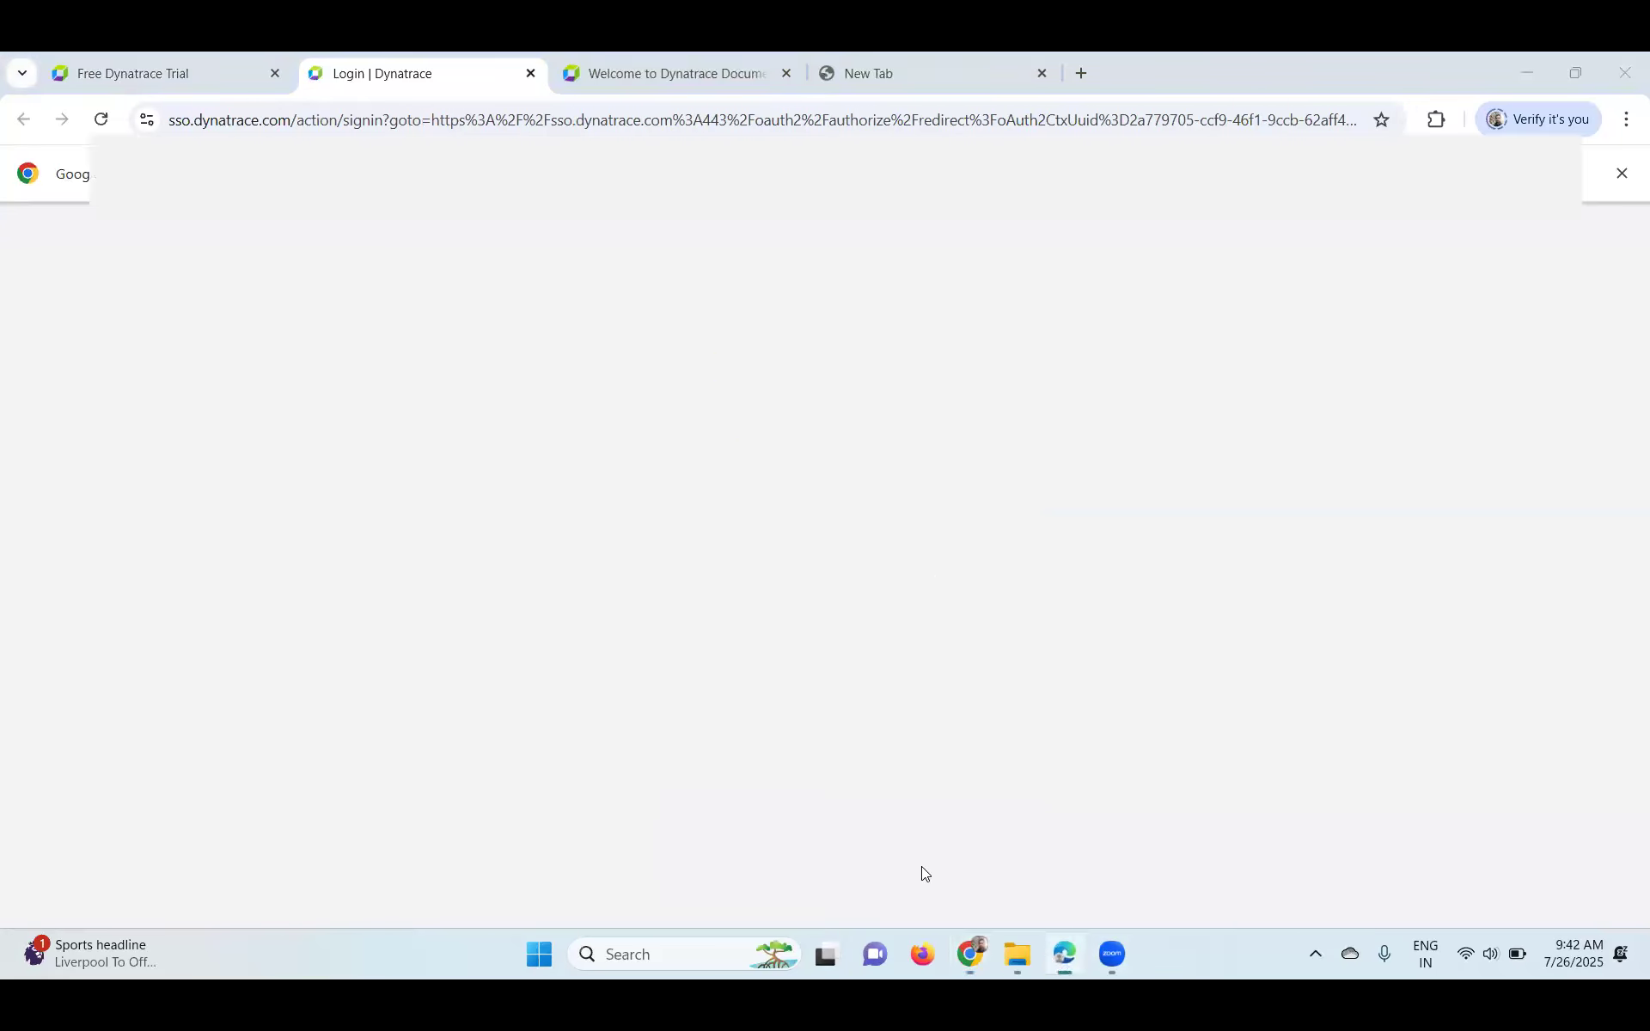
- Open the Welcome to Dynatrace email and follow its Access Your Environment link
left_click(628, 337)
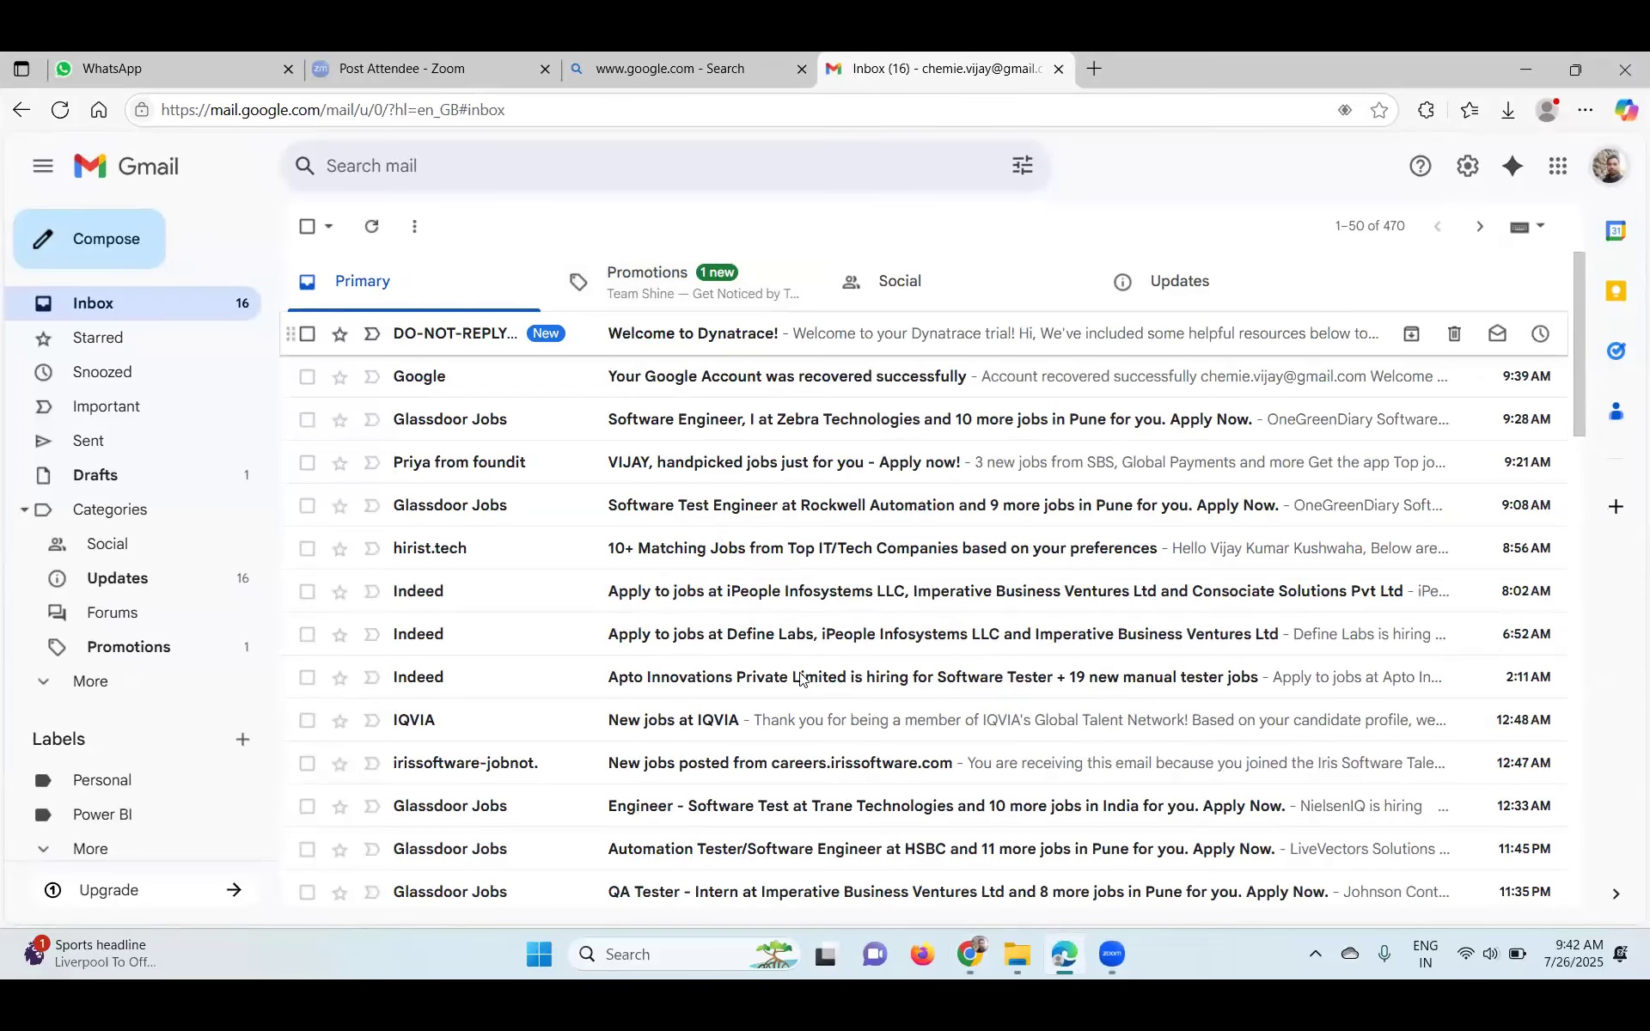
scroll(945, 602, "down", 5)
left_click(928, 503)
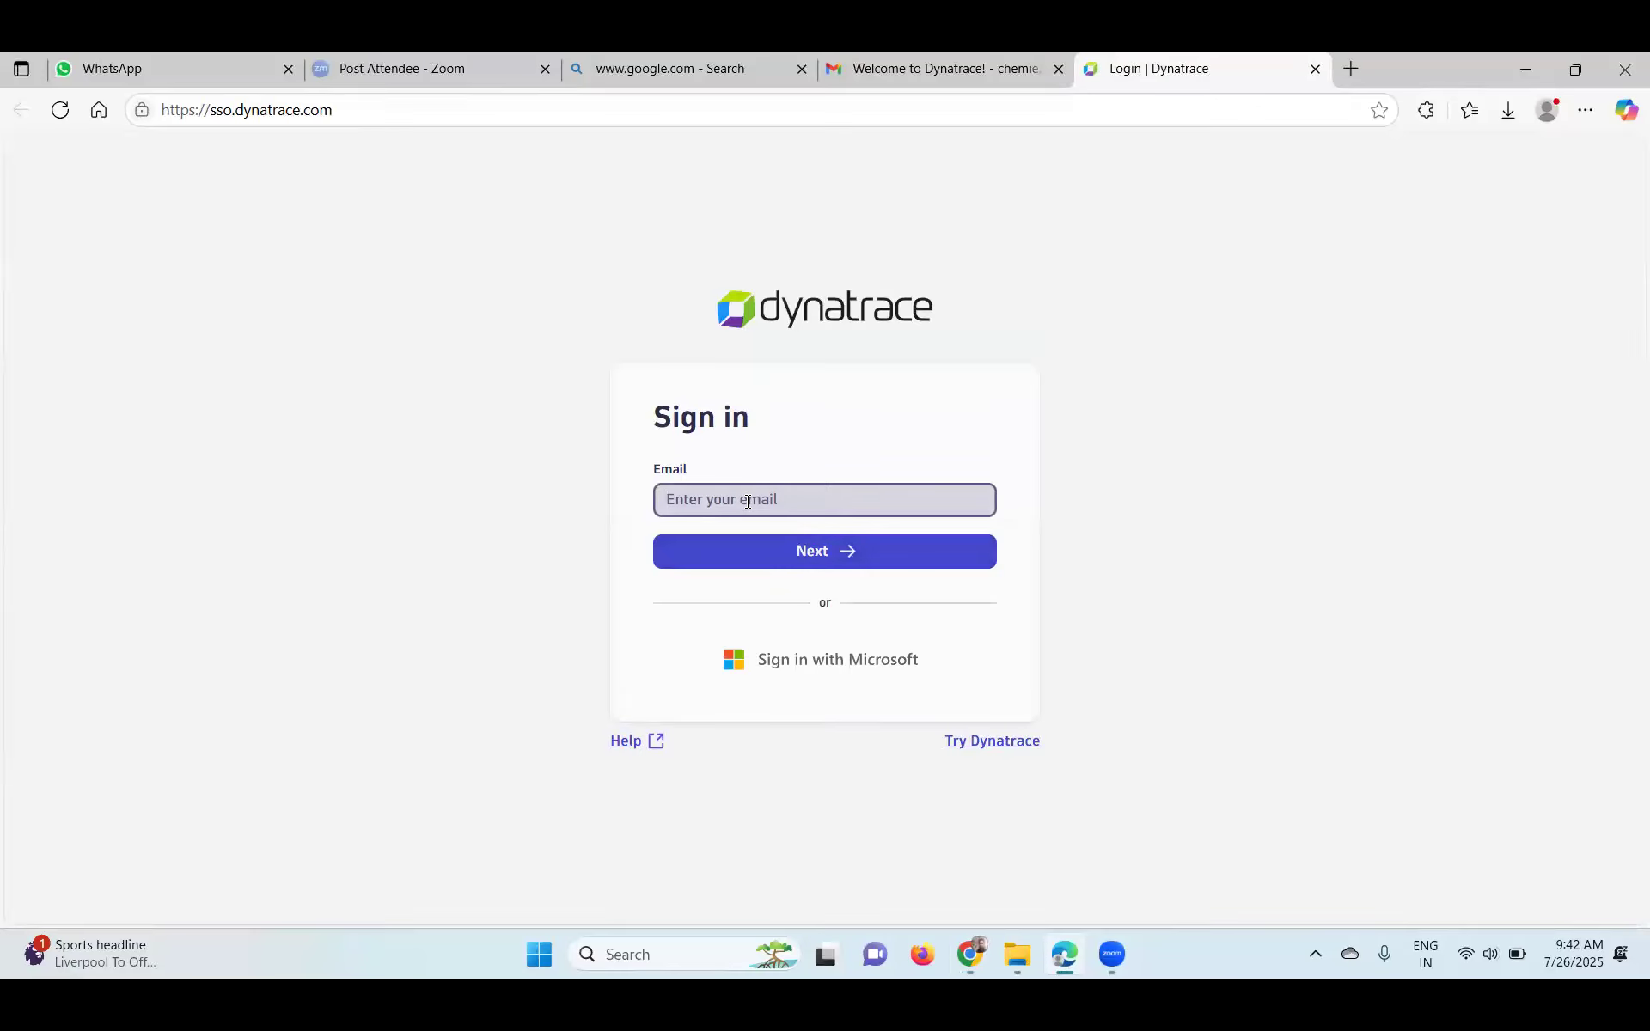
- Sign in with the saved account email and password, with Remember me ticked
left_click(751, 501)
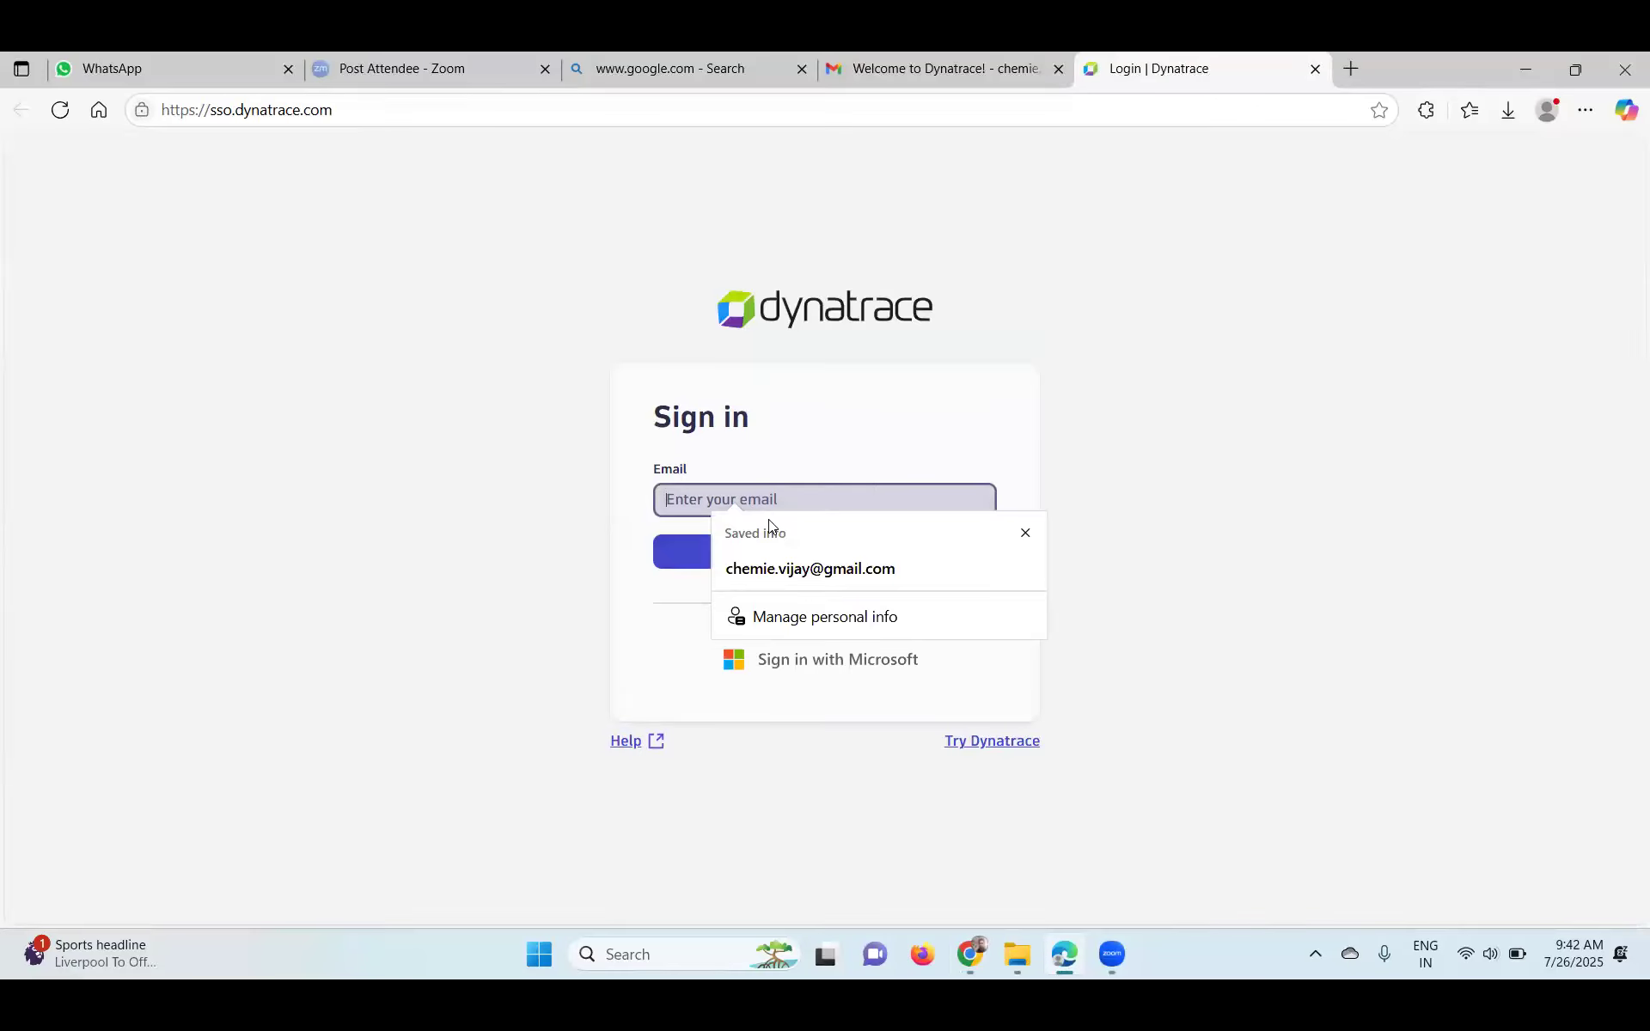
left_click(730, 568)
left_click(727, 552)
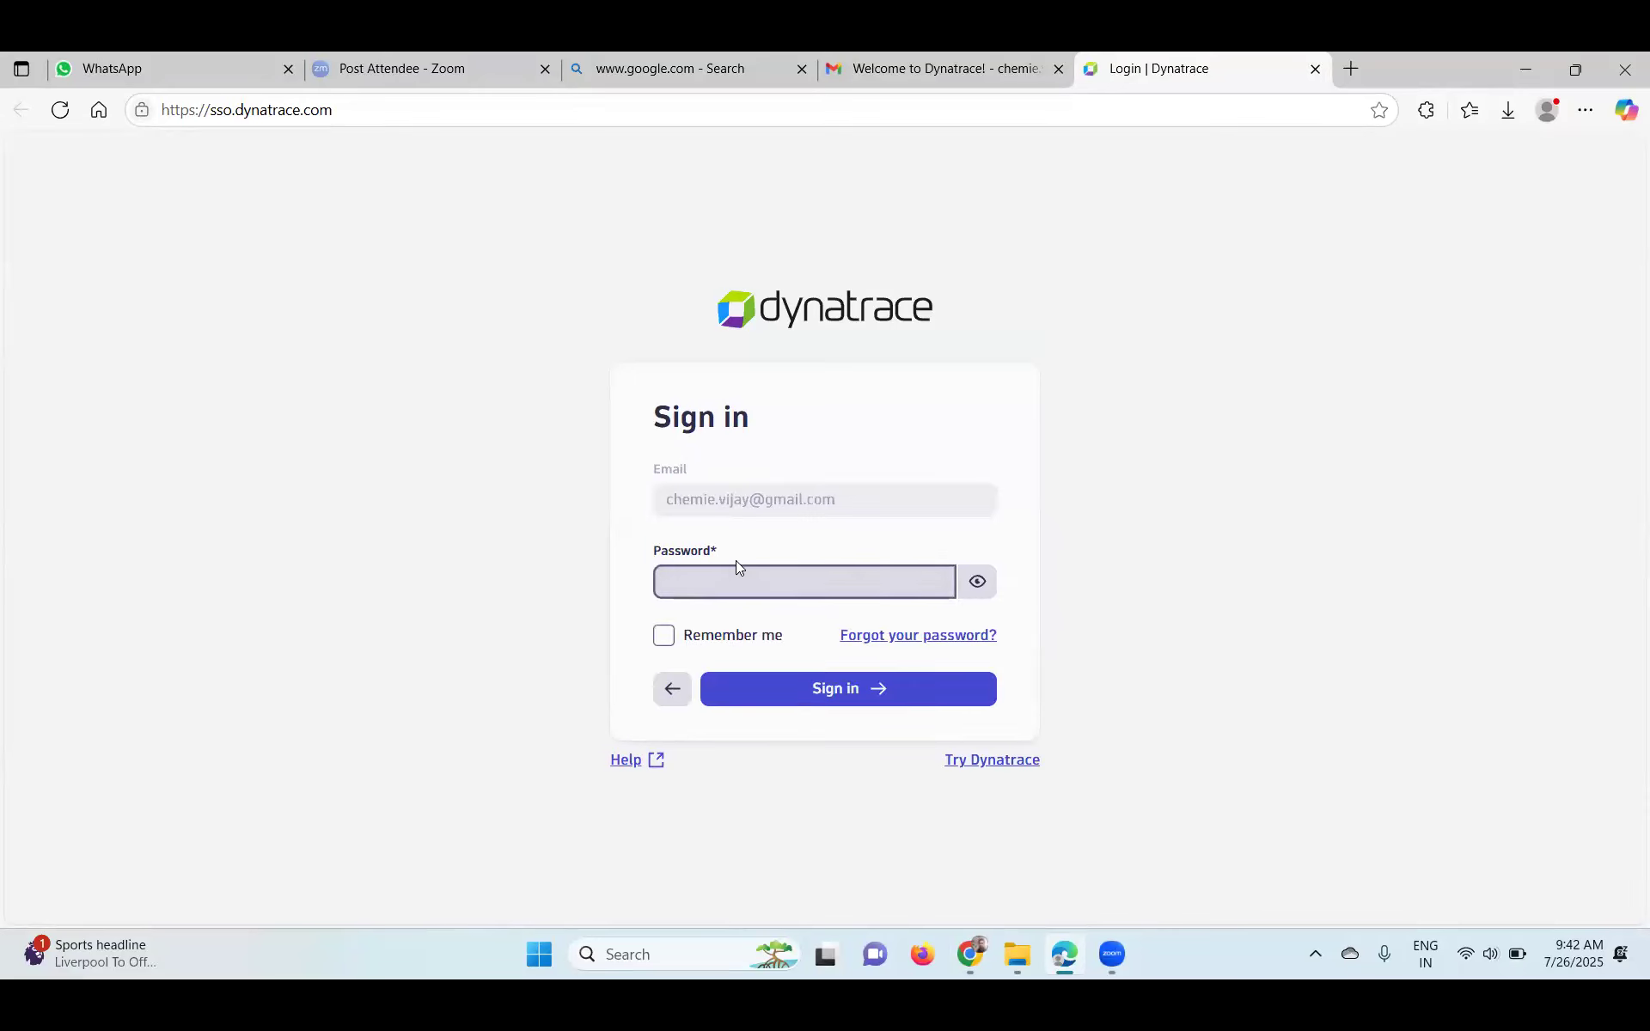
type("•••••••••")
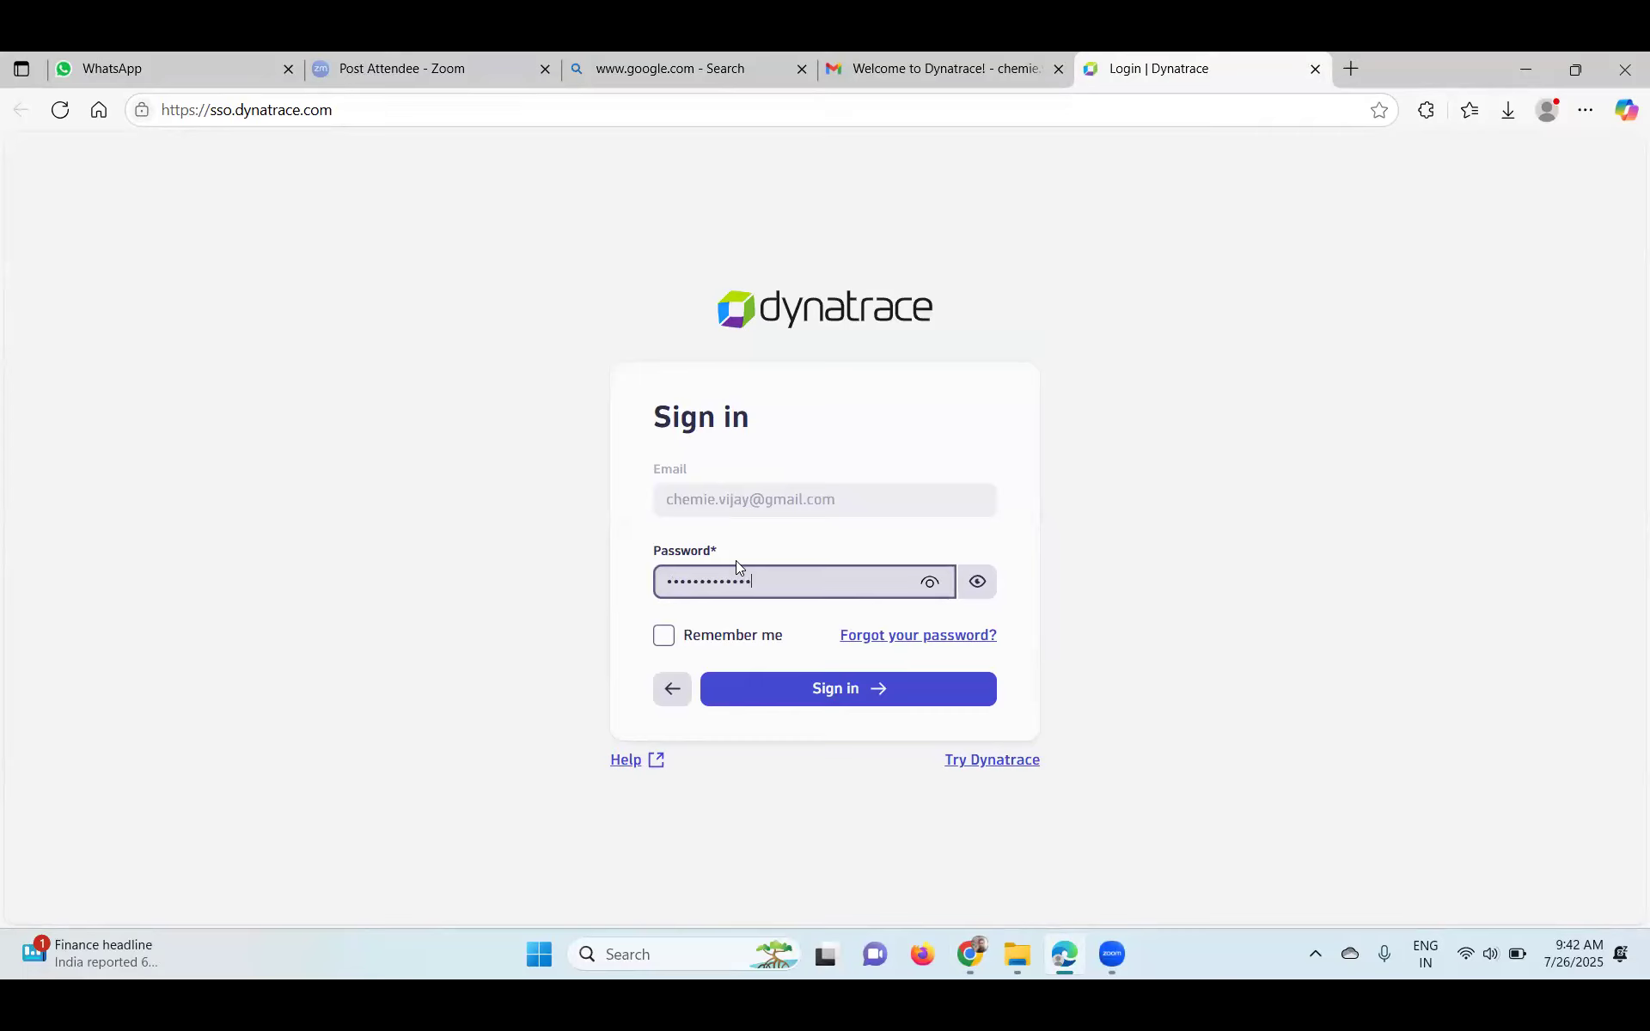
left_click(663, 636)
left_click(786, 694)
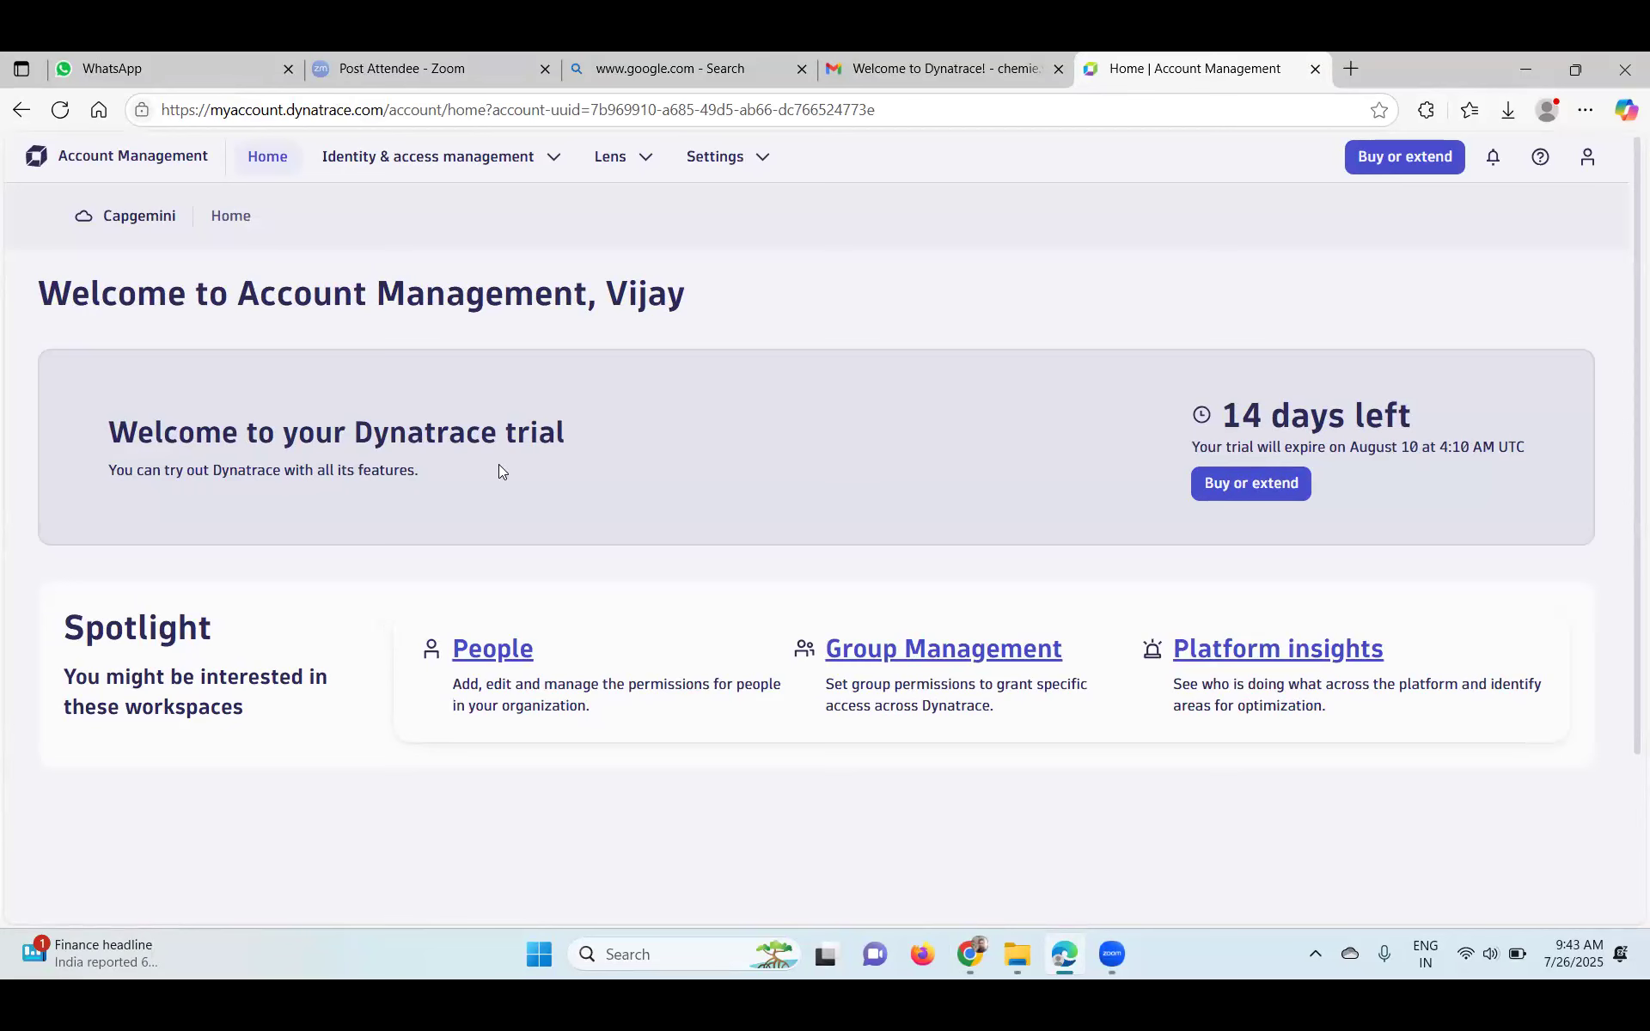
- Reload the Account Management home, glance at Identity & access management, and review the 14-day trial banner
scroll(499, 465, "down", 2)
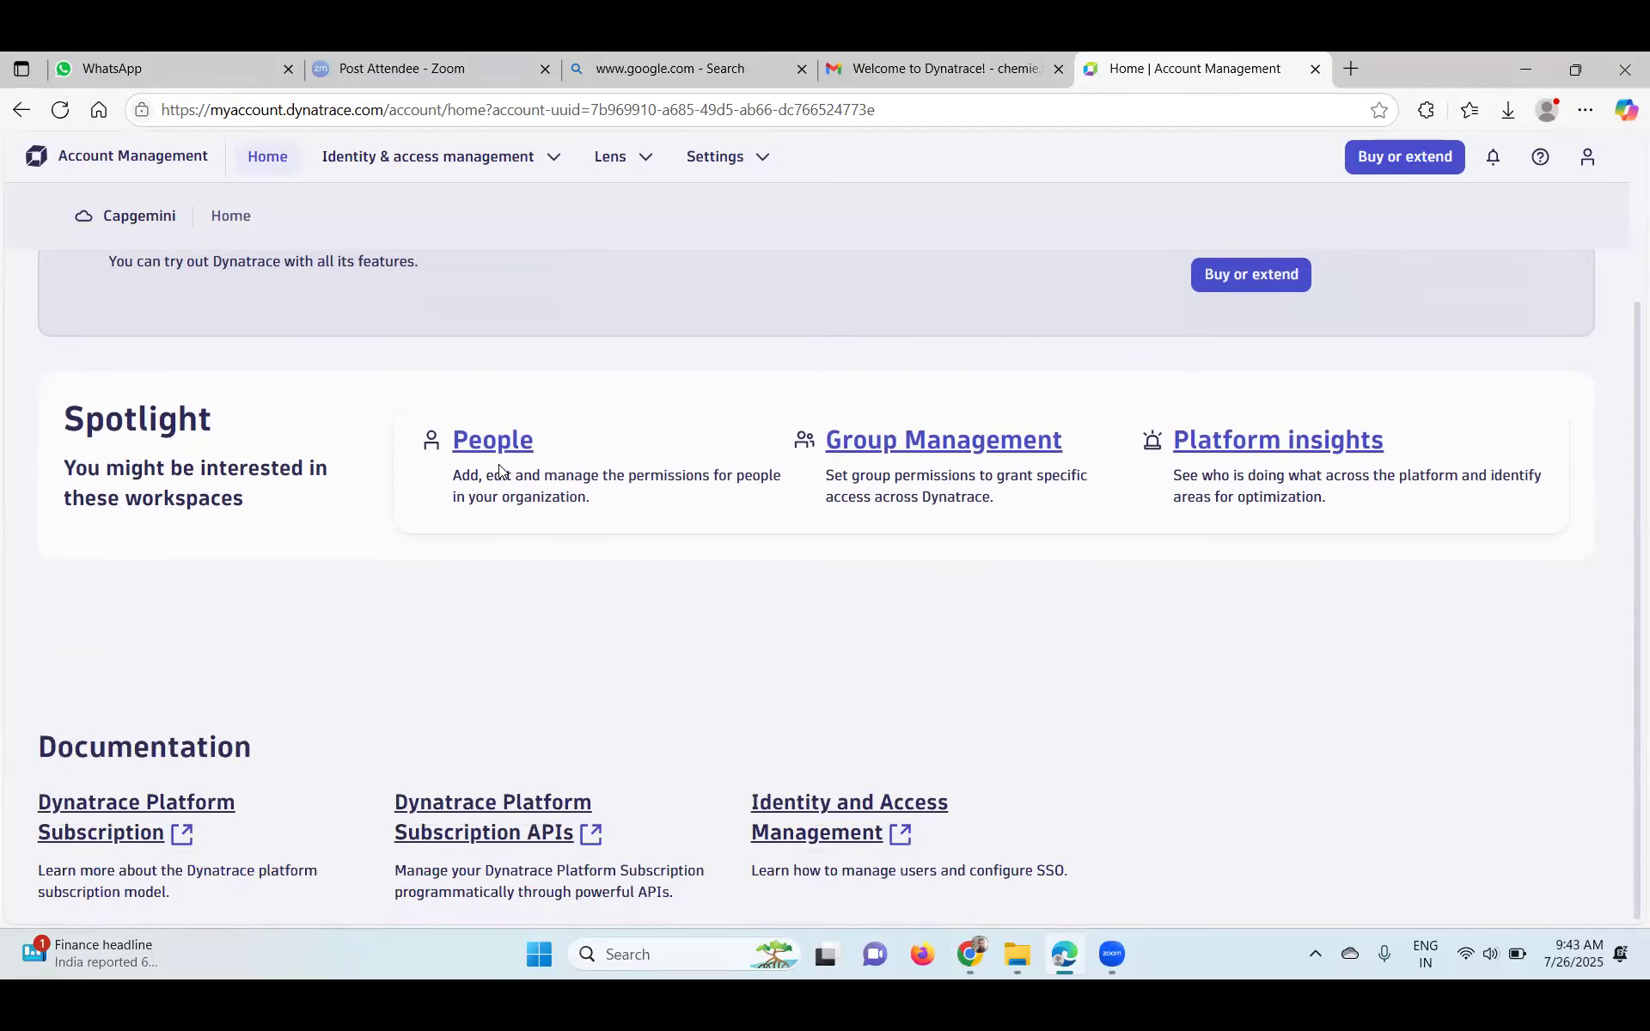
scroll(499, 464, "up", 2)
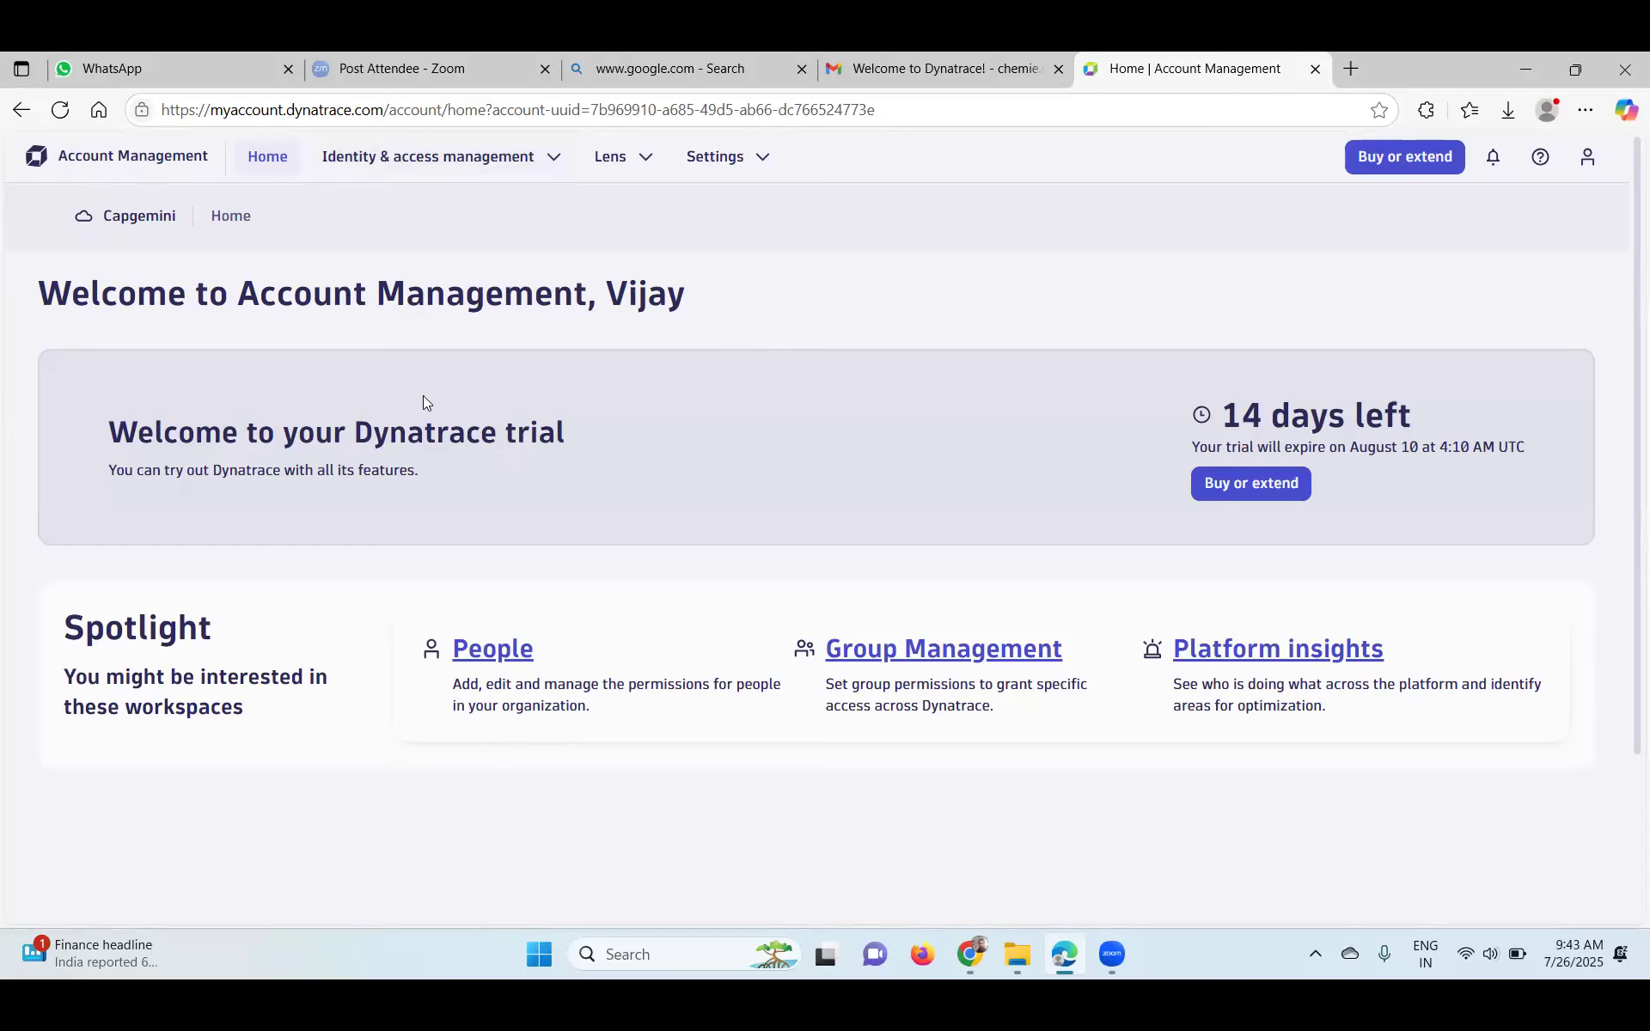
left_click(283, 159)
left_click(513, 159)
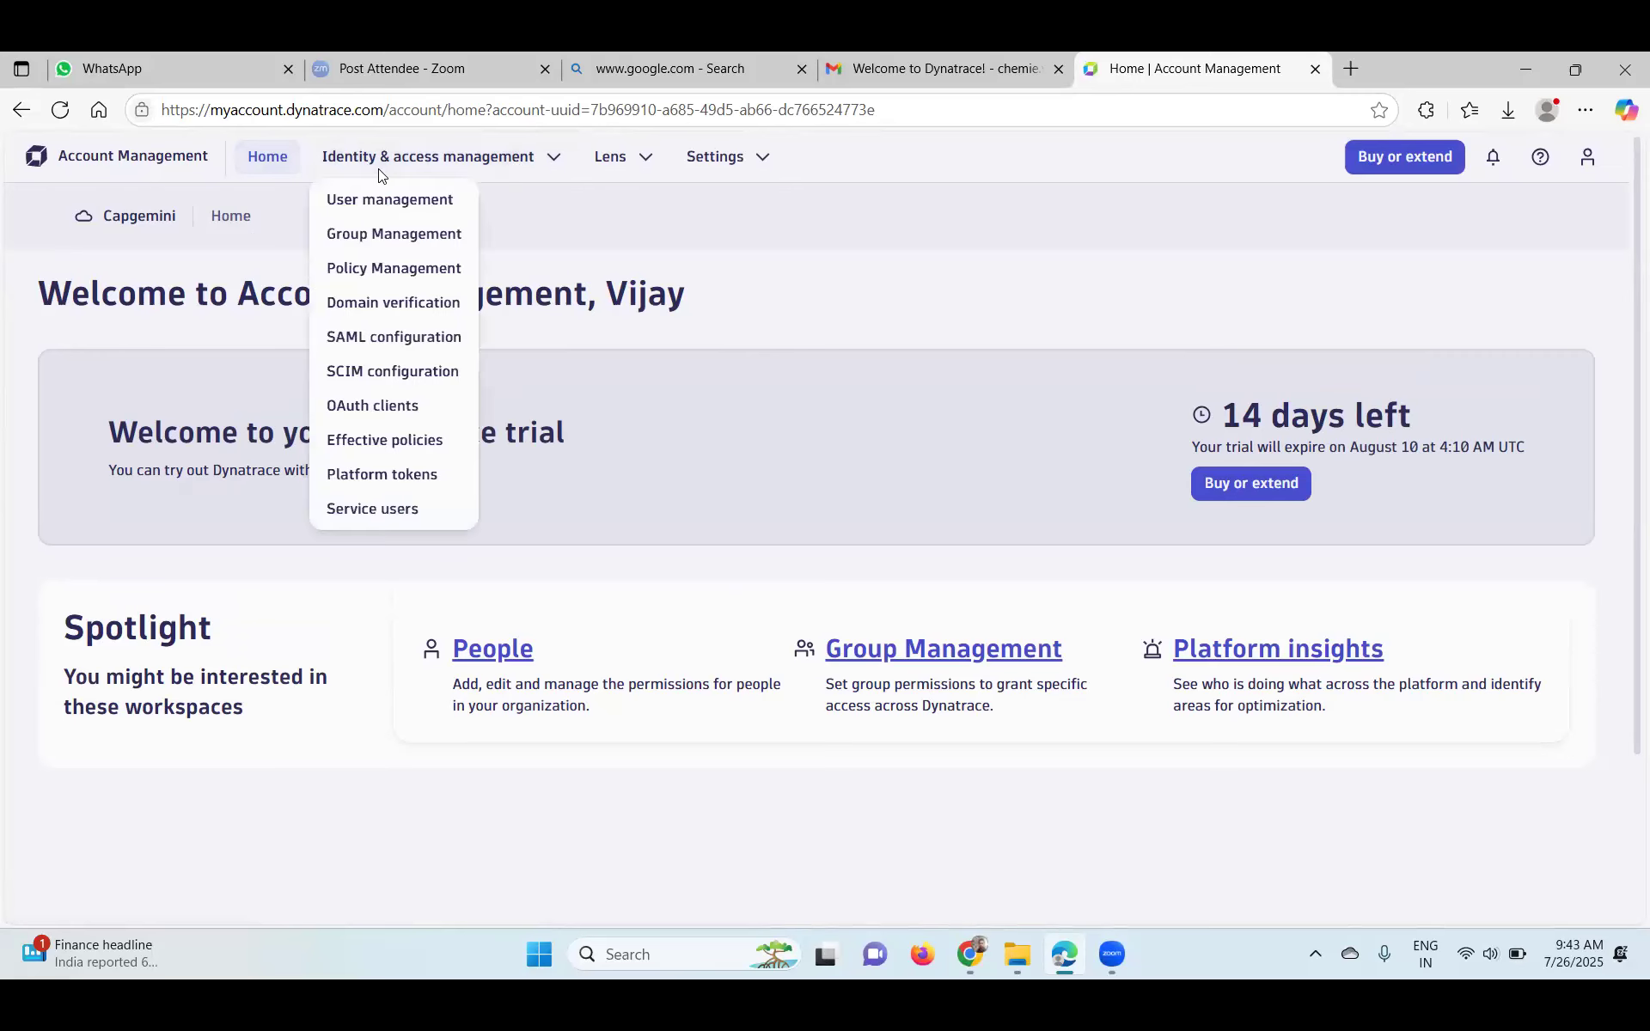
left_click(733, 536)
scroll(742, 644, "down", 3)
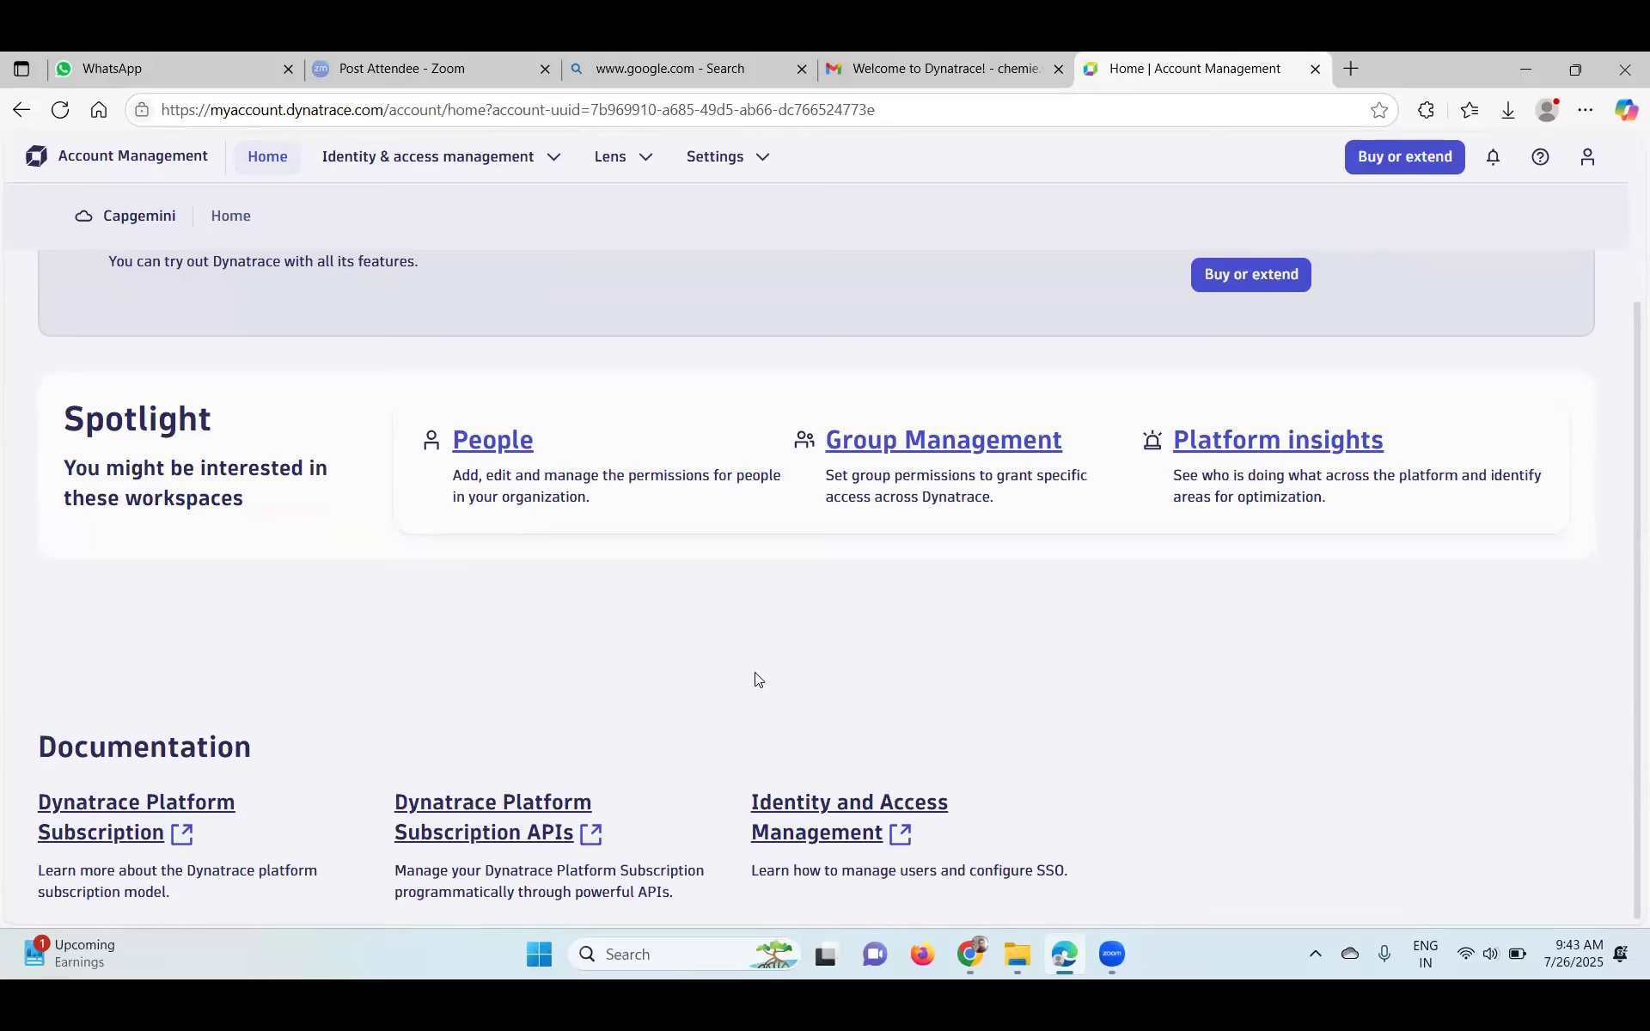
scroll(756, 679, "up", 1)
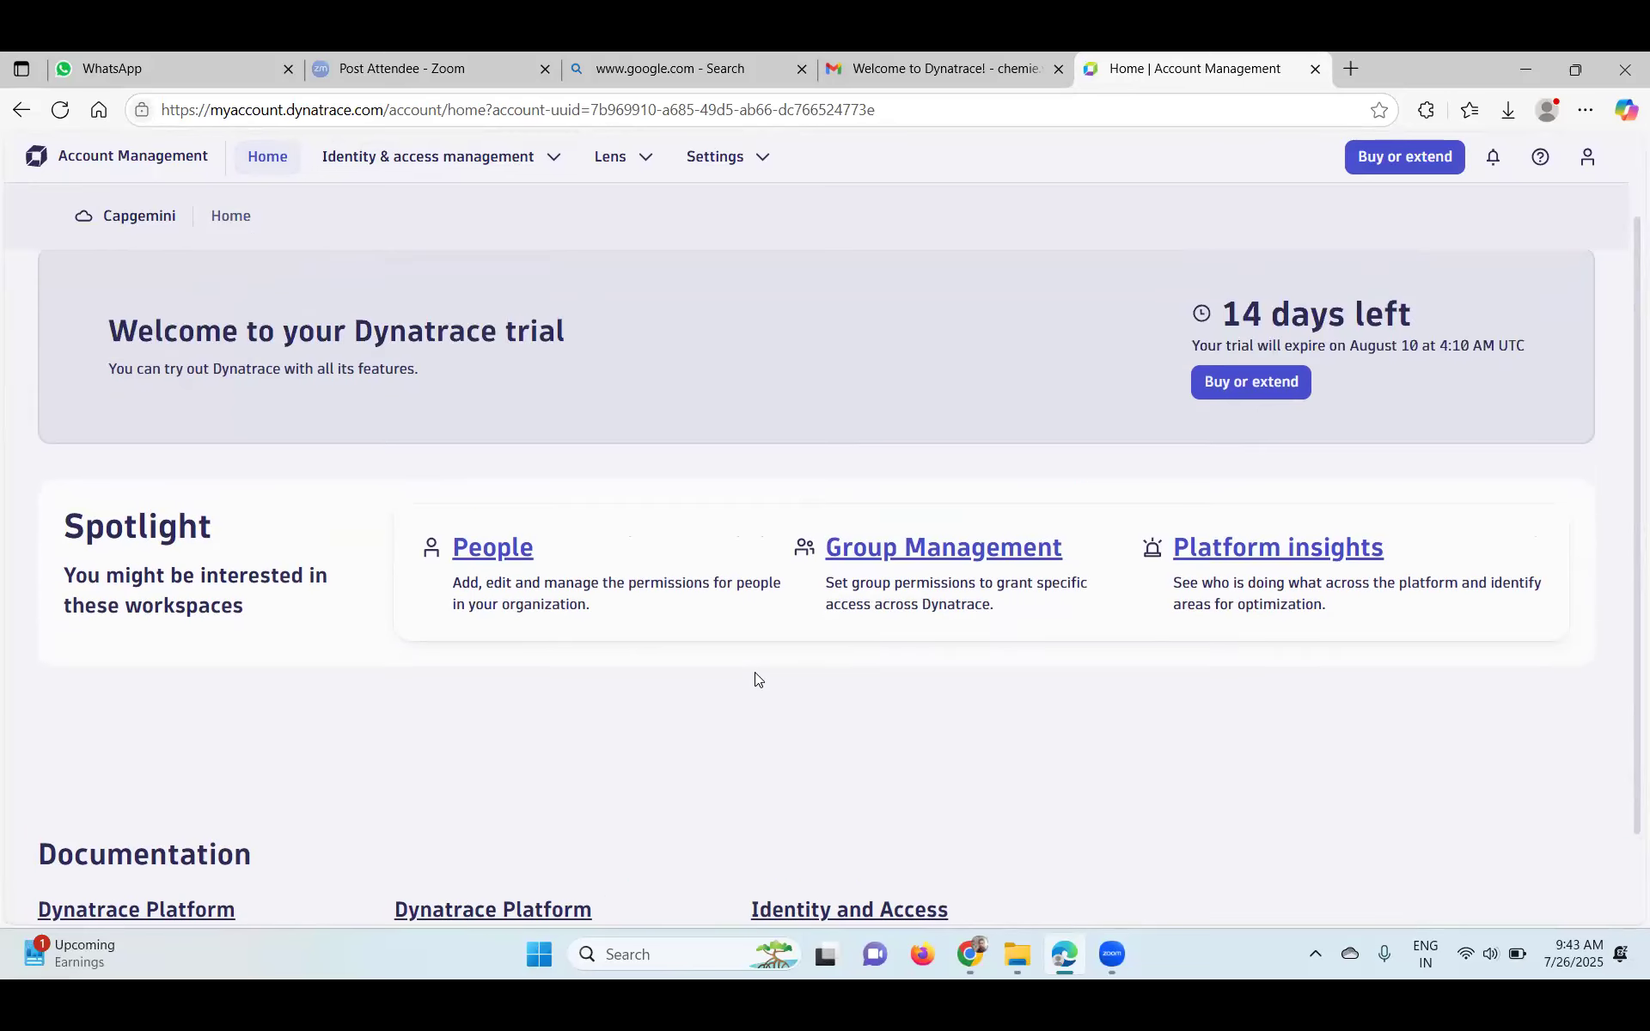
scroll(756, 674, "down", 1)
scroll(756, 675, "up", 1)
scroll(754, 672, "up", 1)
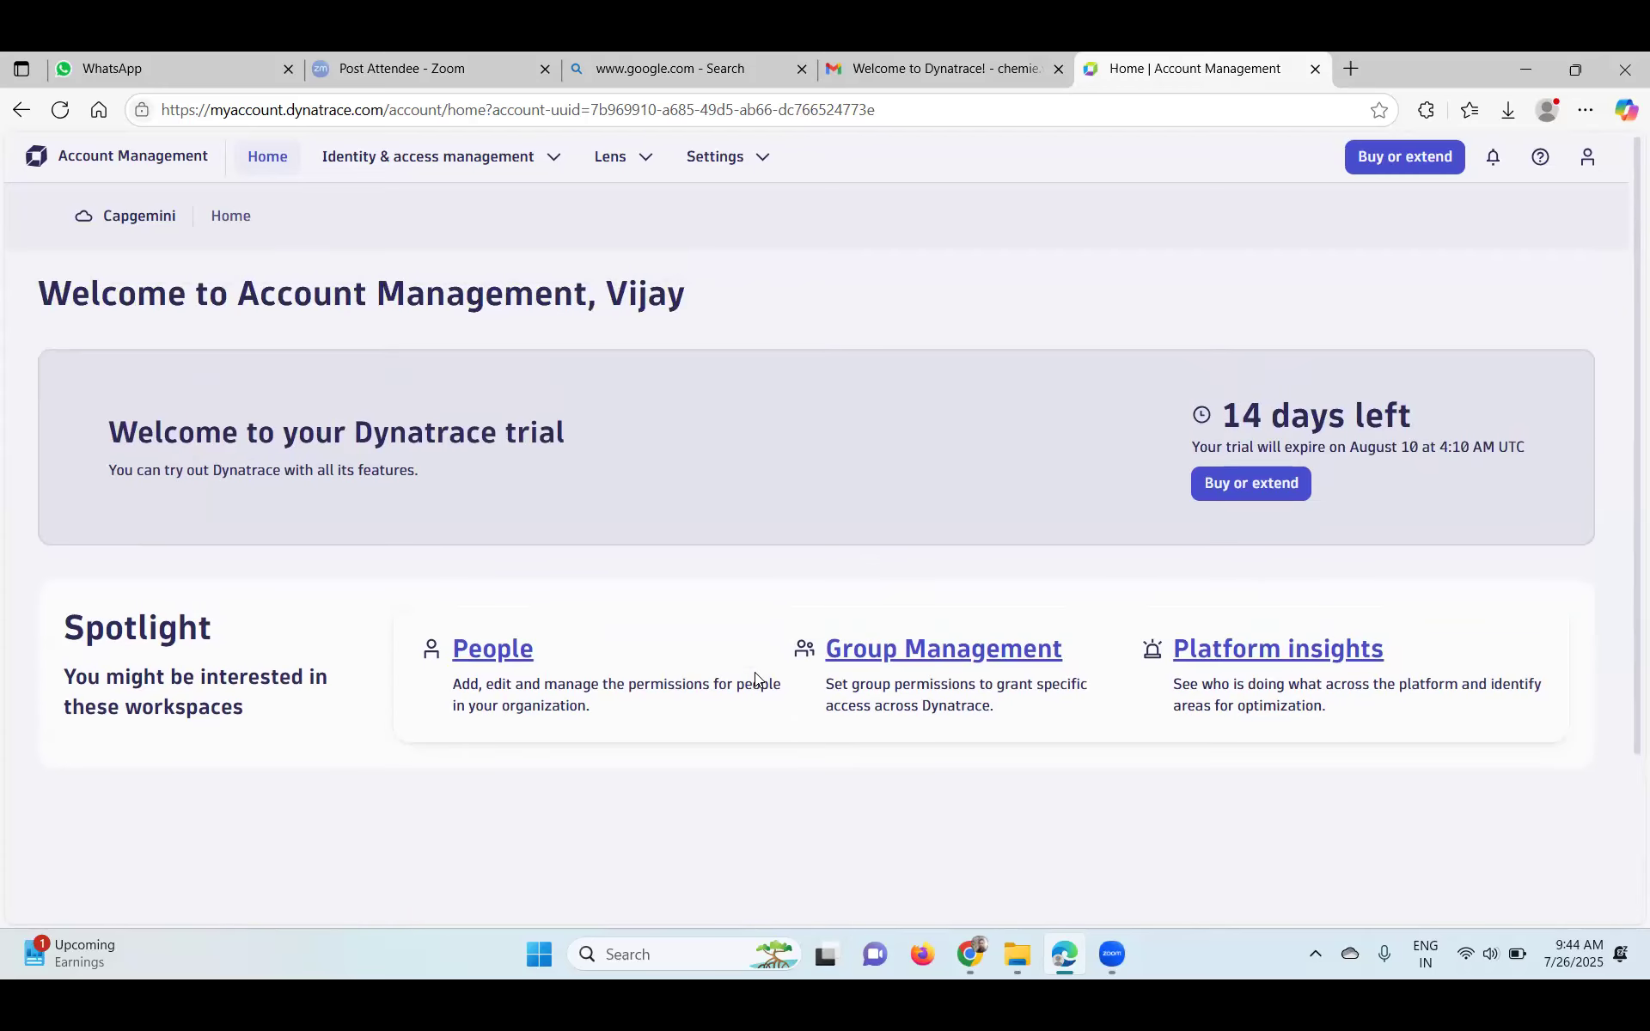
- Refocus the browser and briefly check the account options for platform tokens
left_click(250, 225)
left_click(1587, 156)
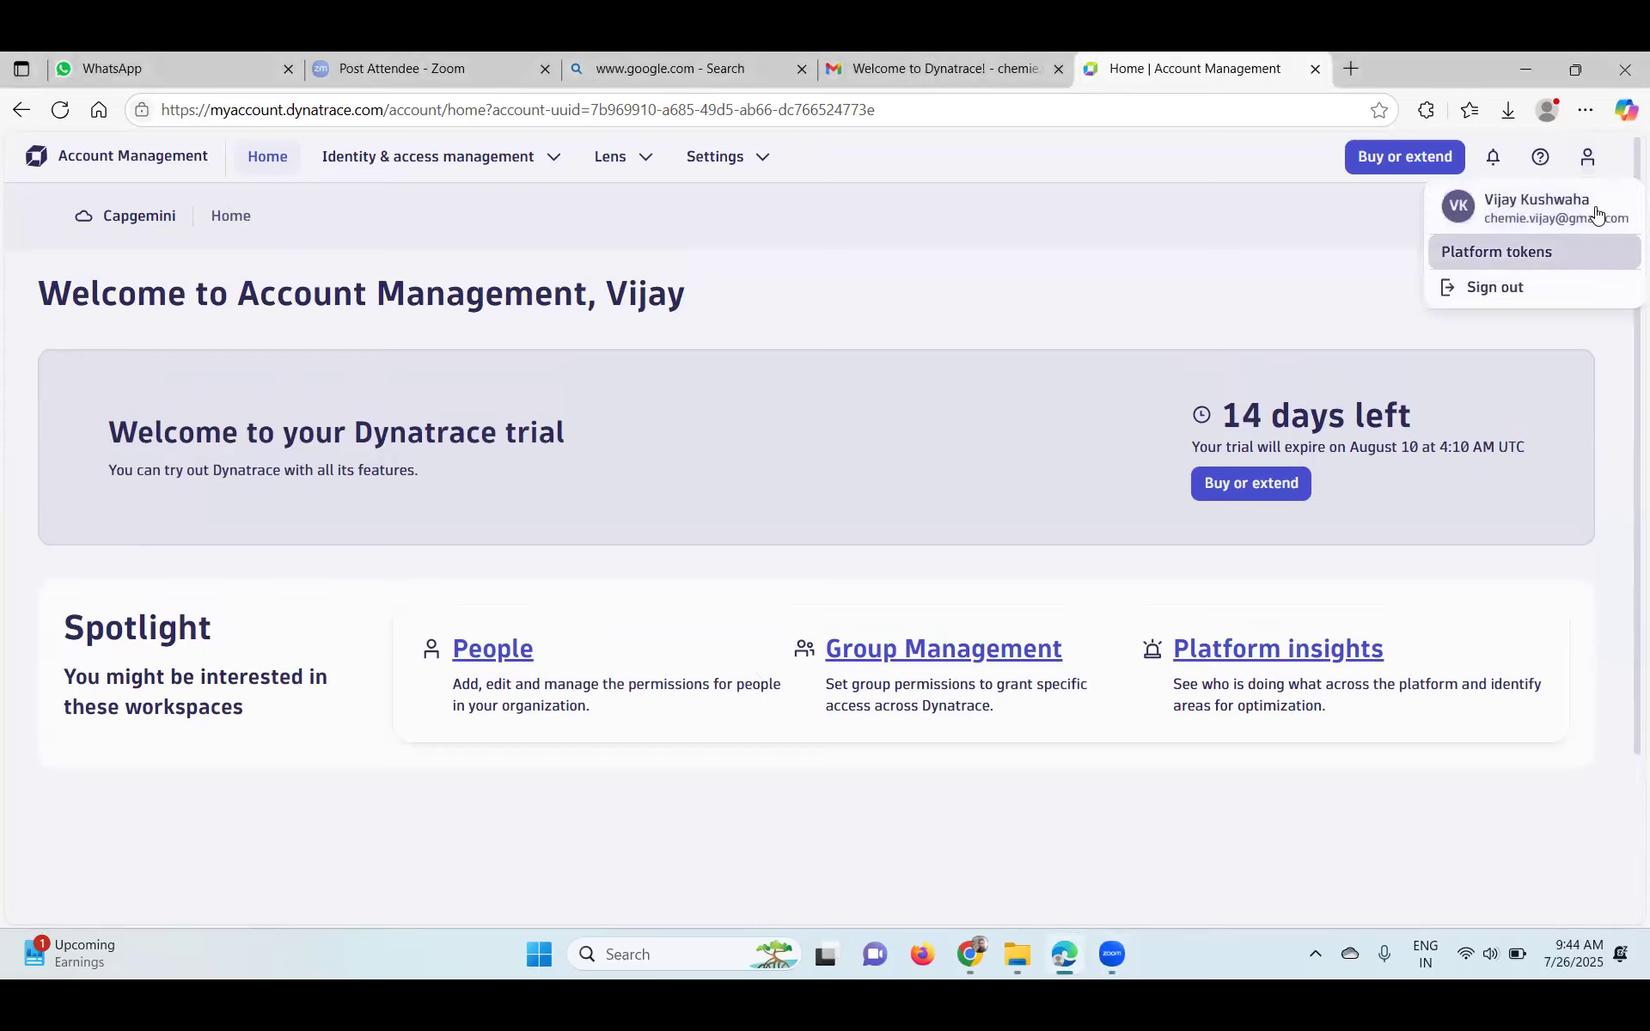
left_click(122, 164)
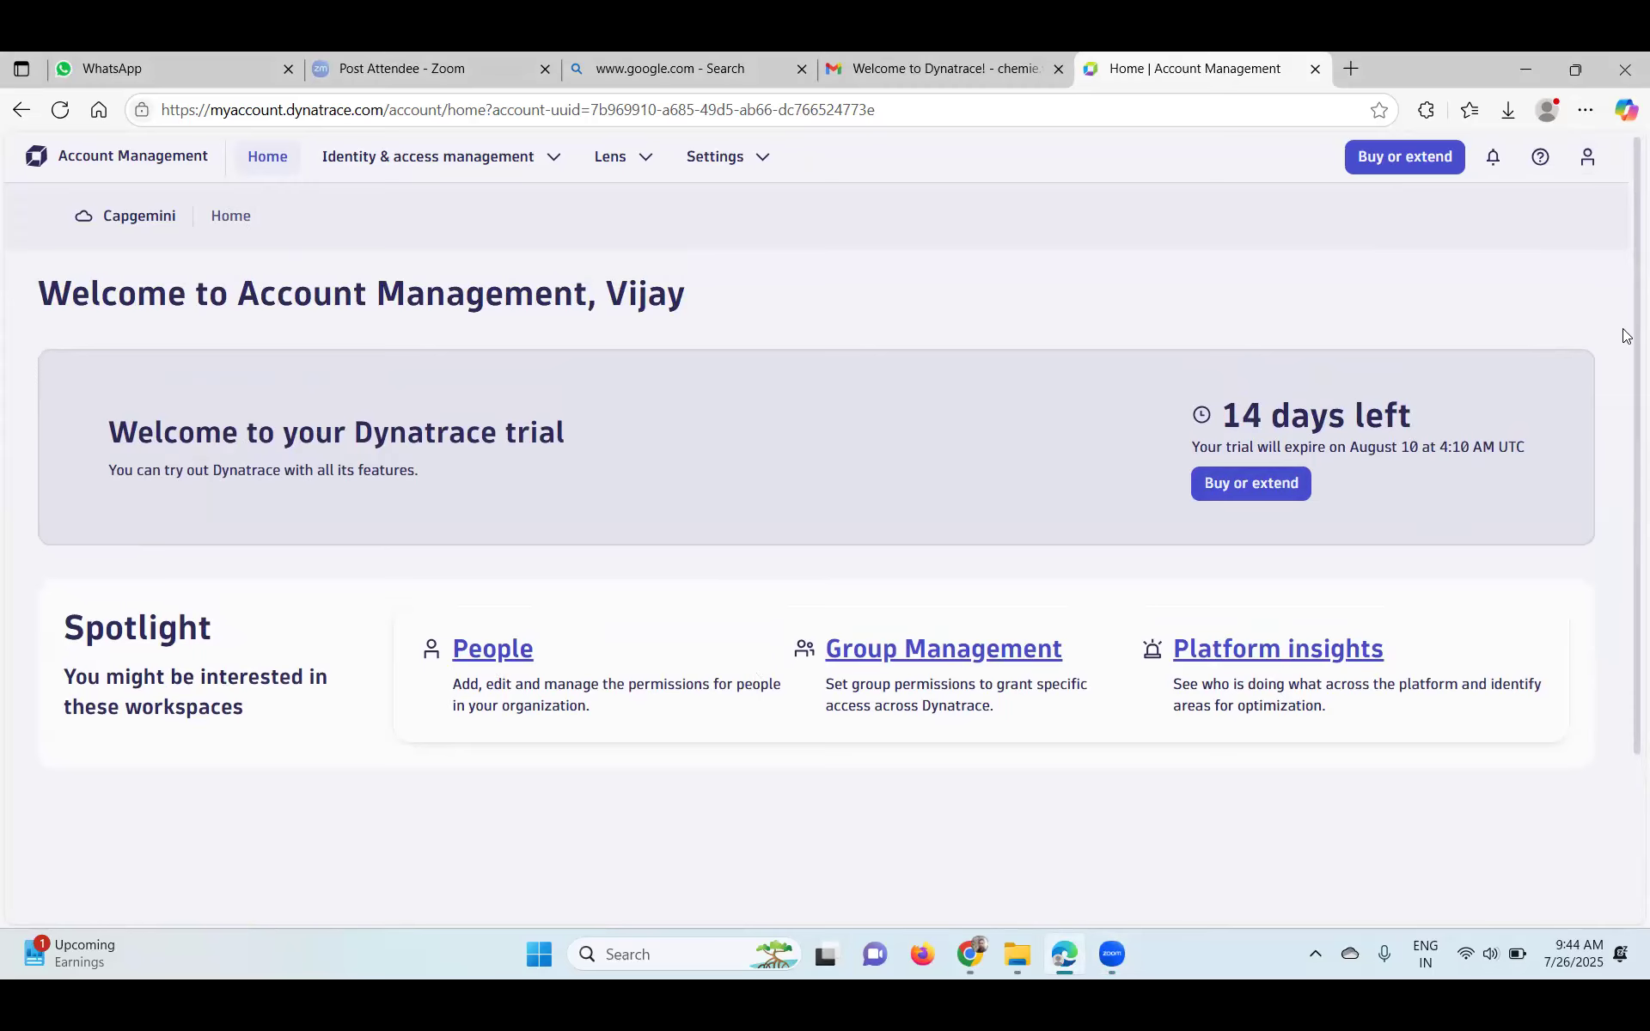
scroll(1622, 578, "down", 3)
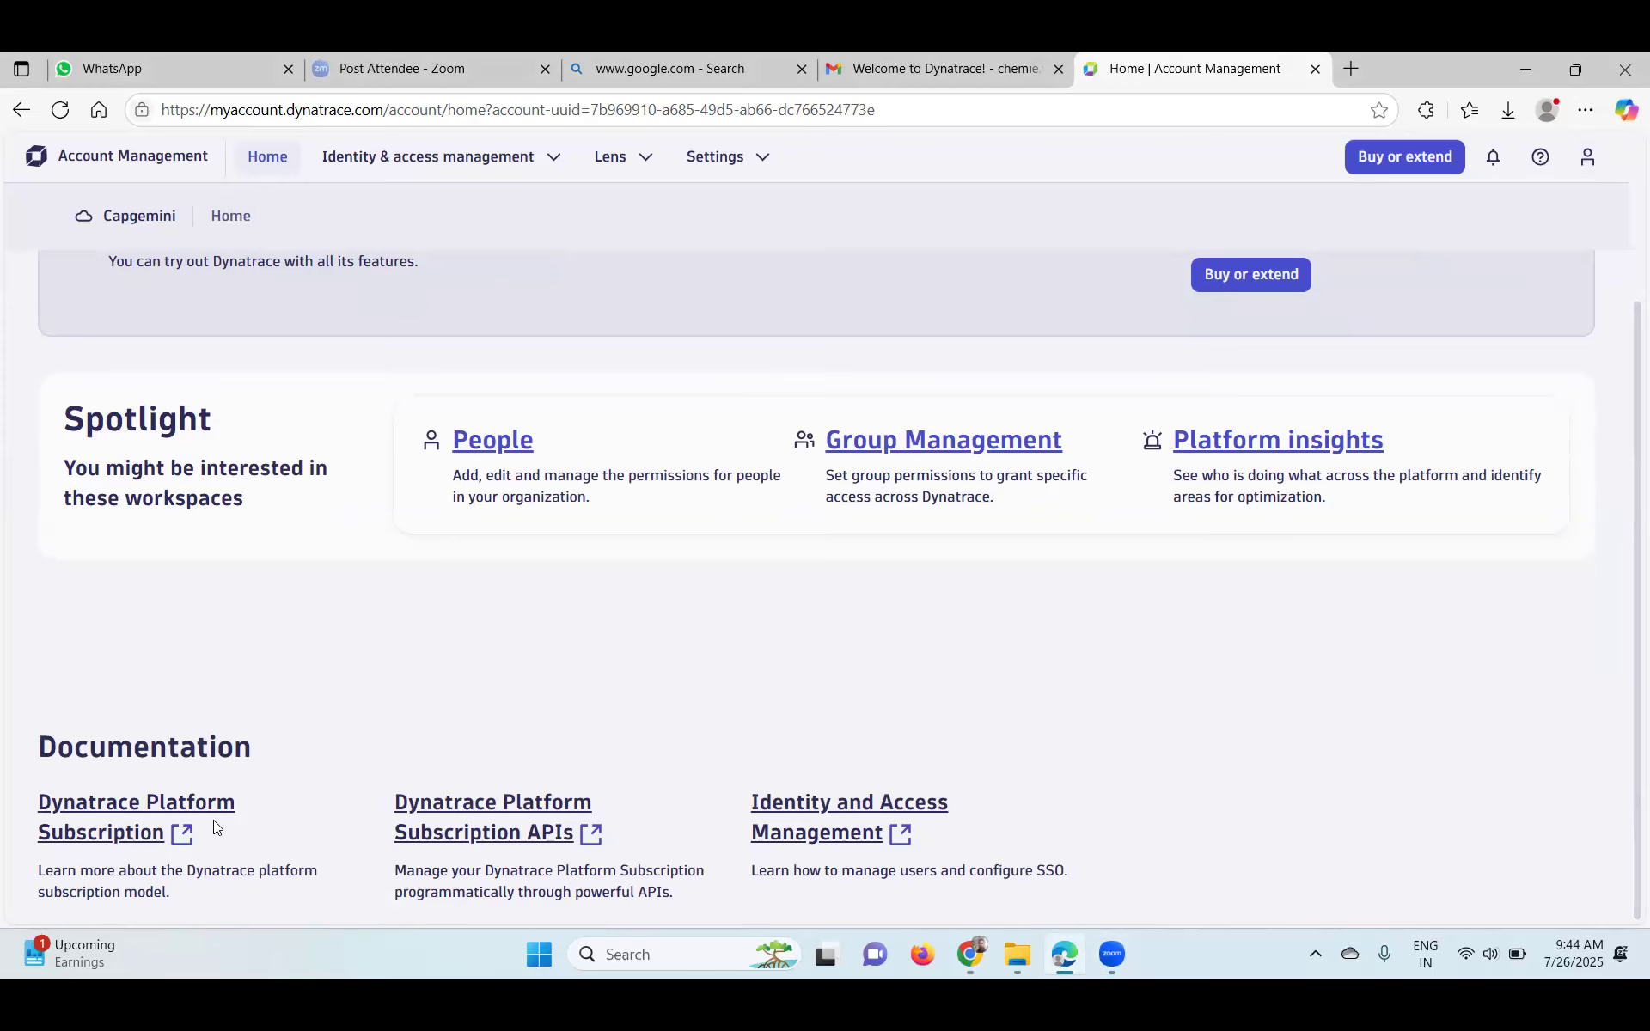
left_click_drag(1624, 648, 1628, 246)
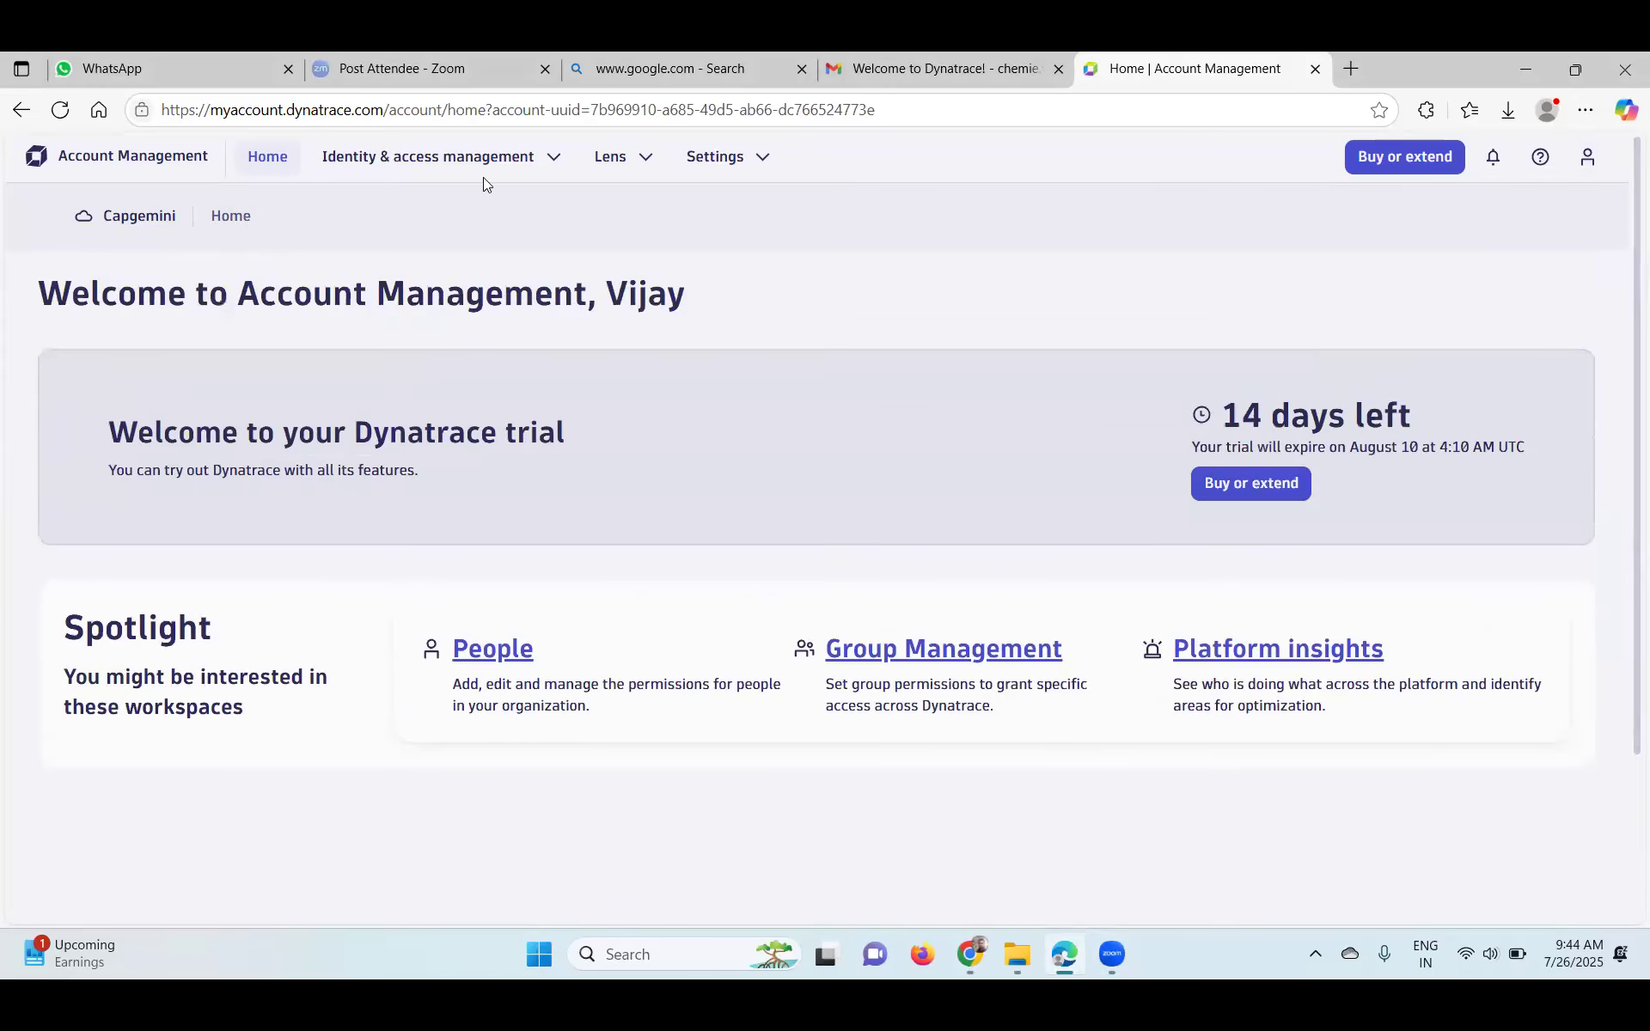
- Look through the Settings, Identity & access management and Lens menus, then open the account menu
left_click(715, 158)
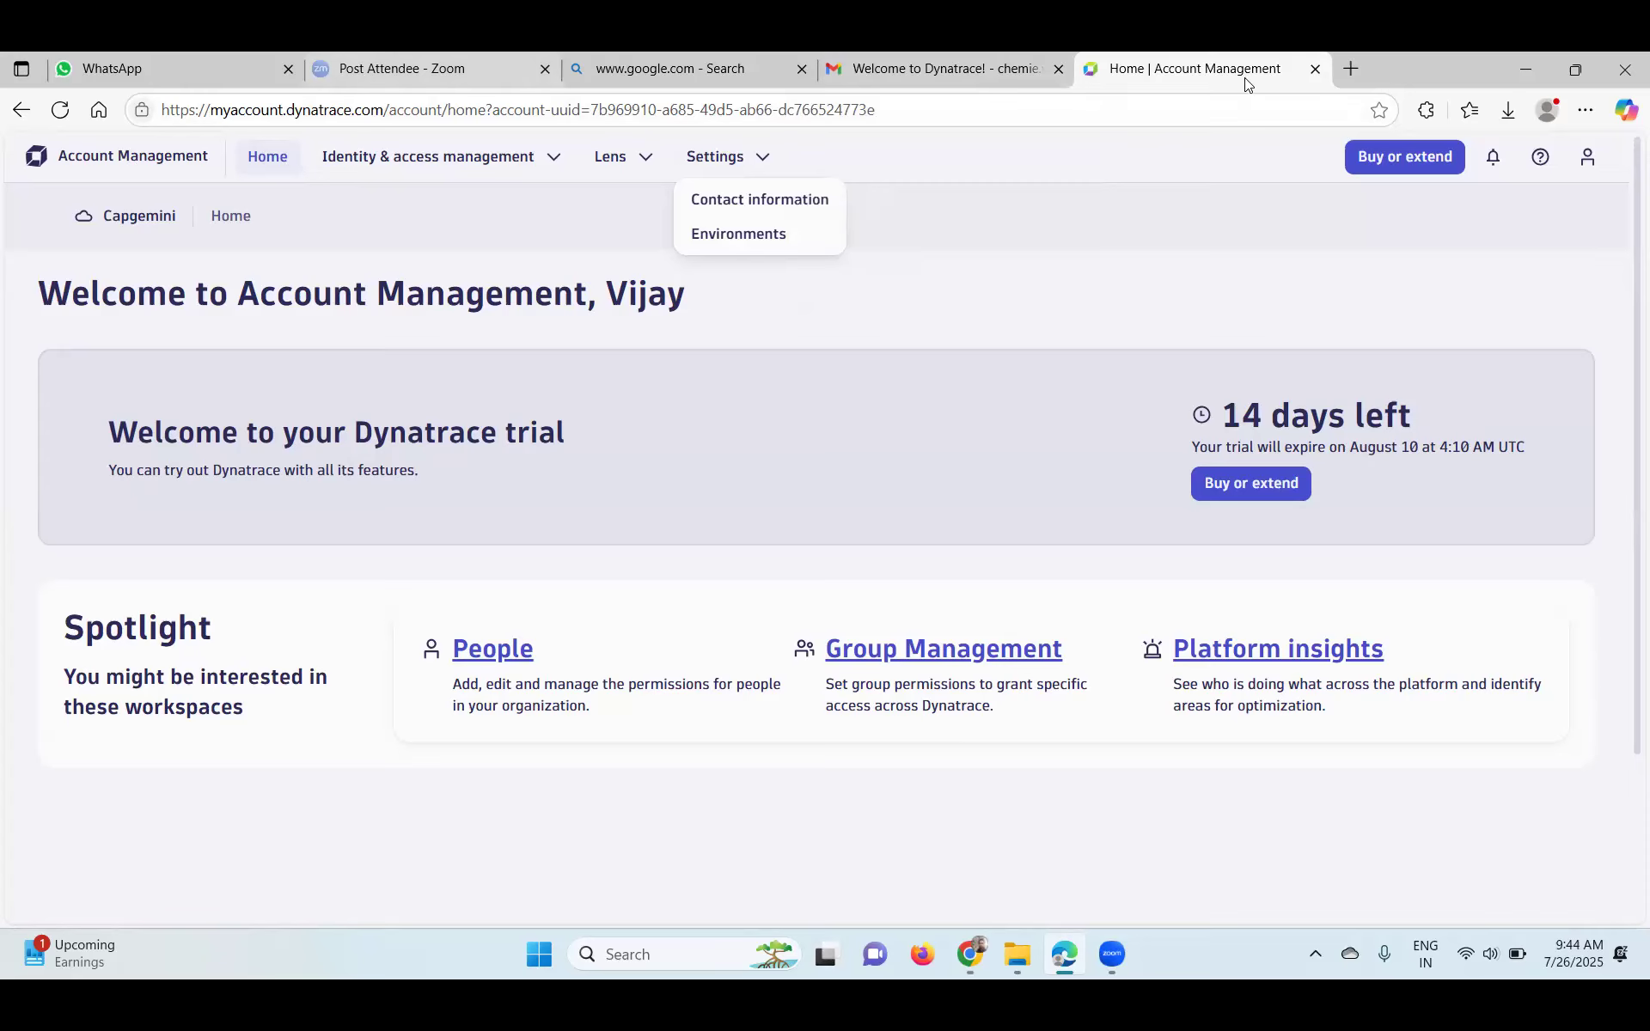
double_click(386, 157)
left_click(554, 158)
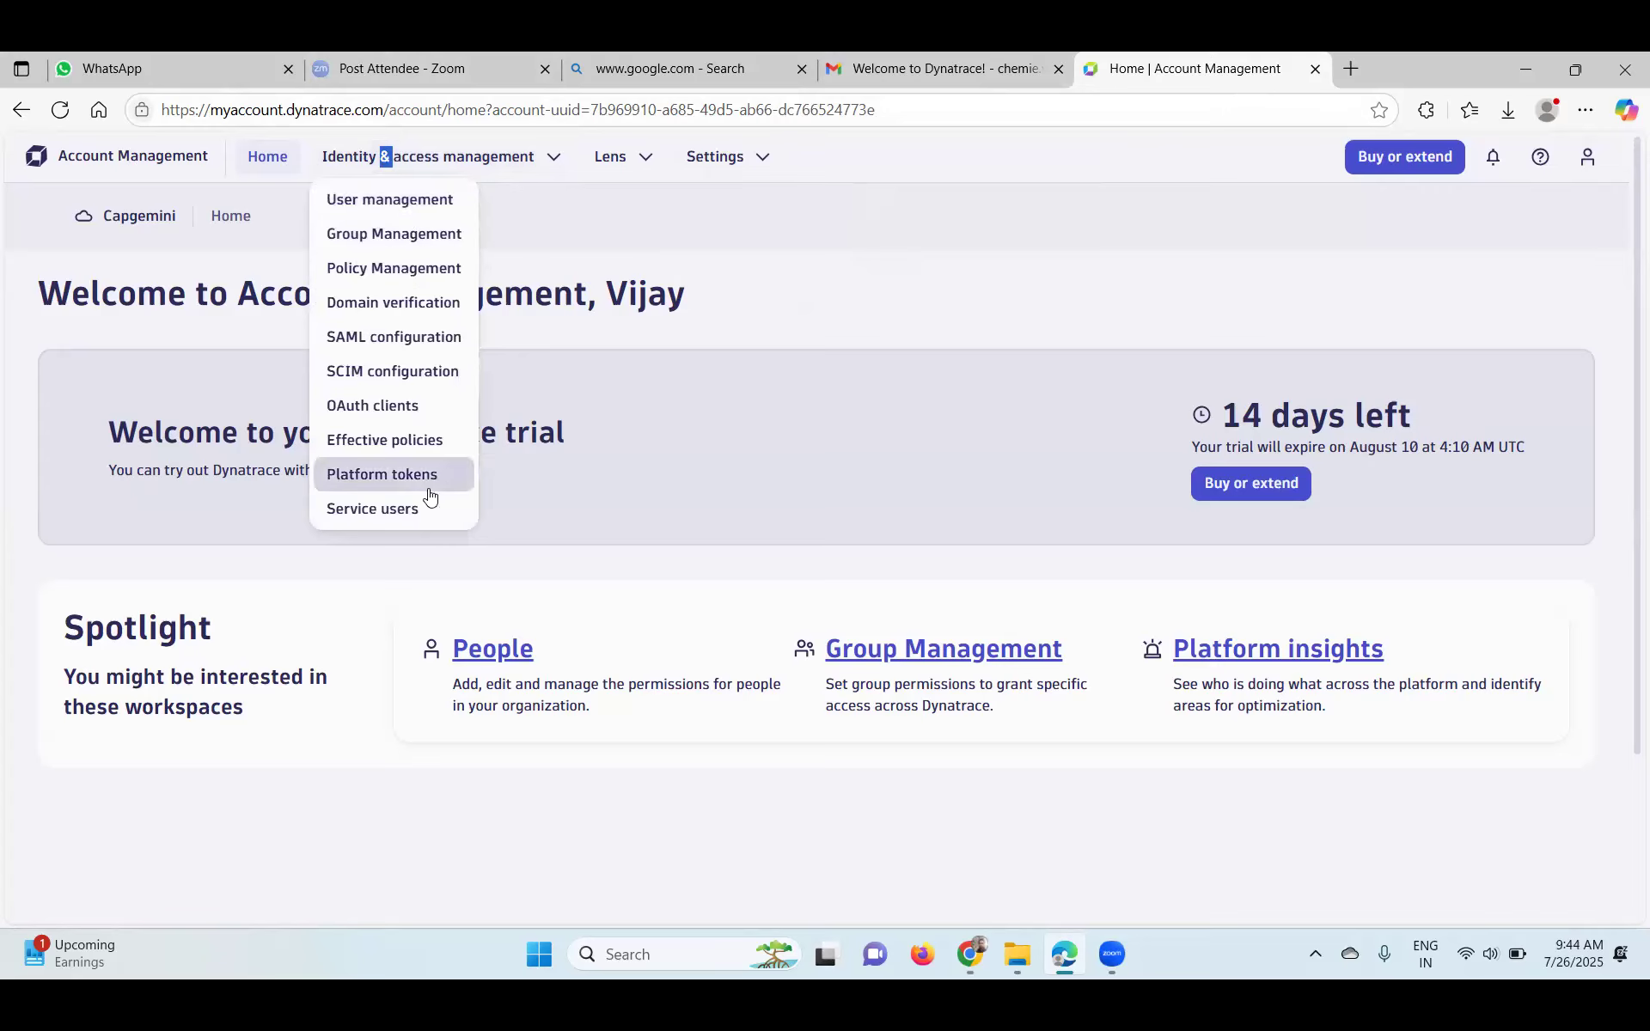
left_click(645, 161)
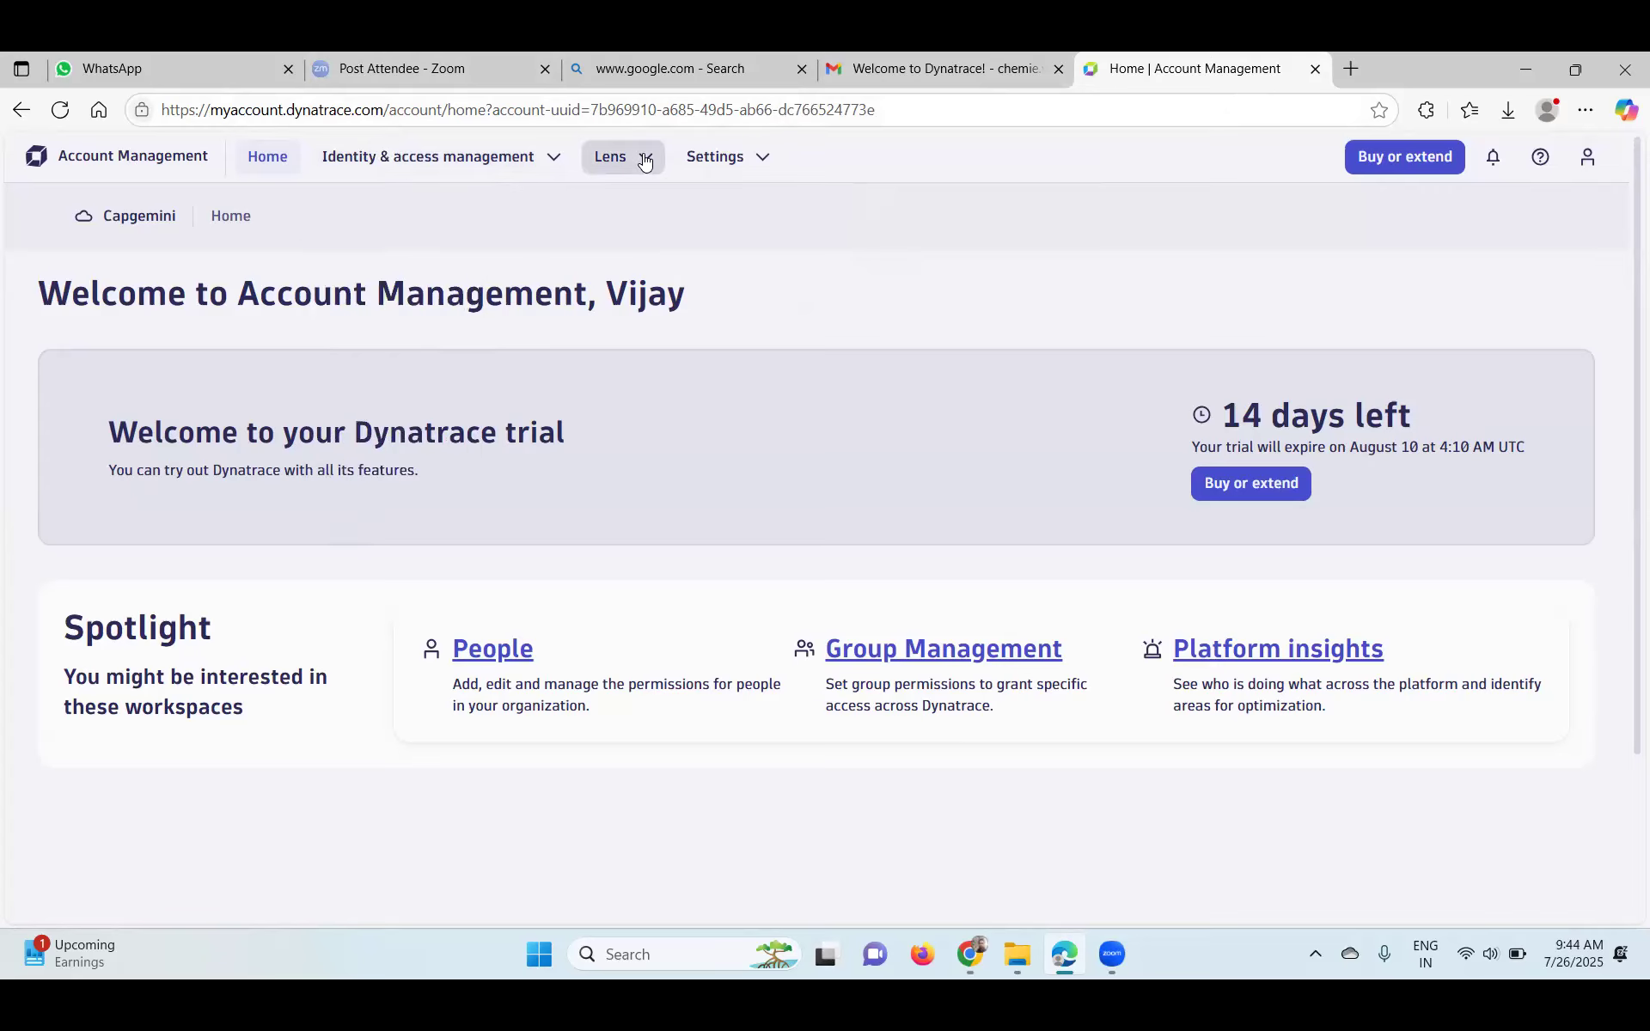
left_click(645, 160)
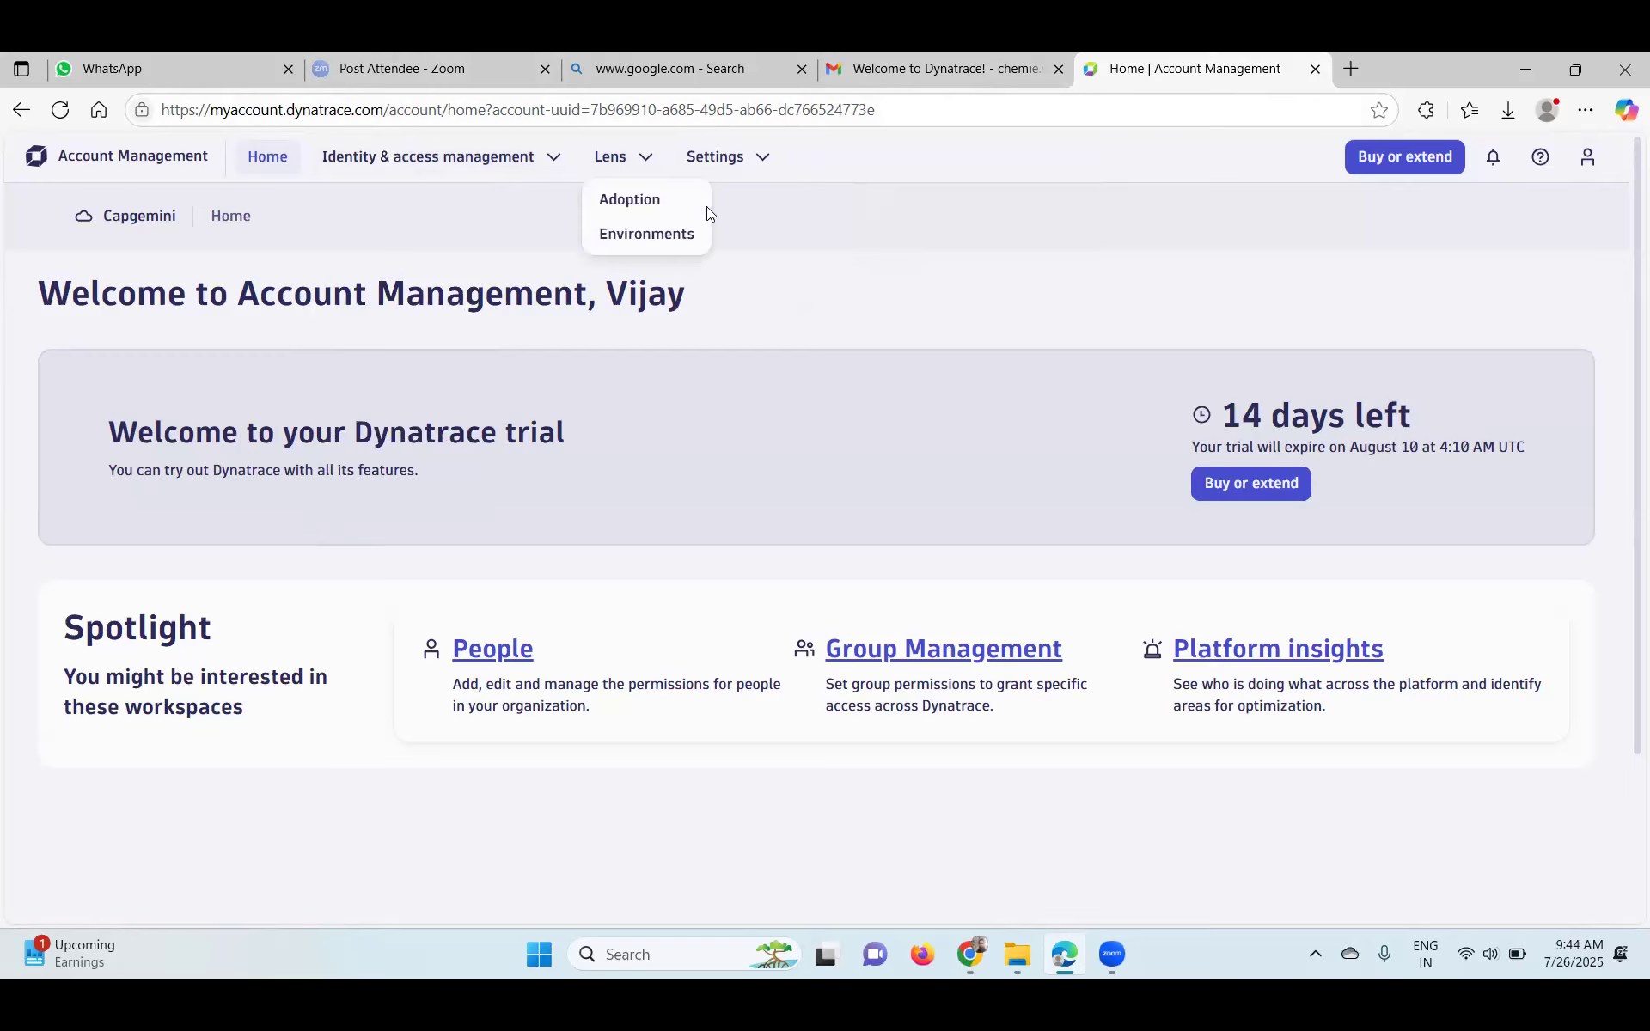
left_click(105, 215)
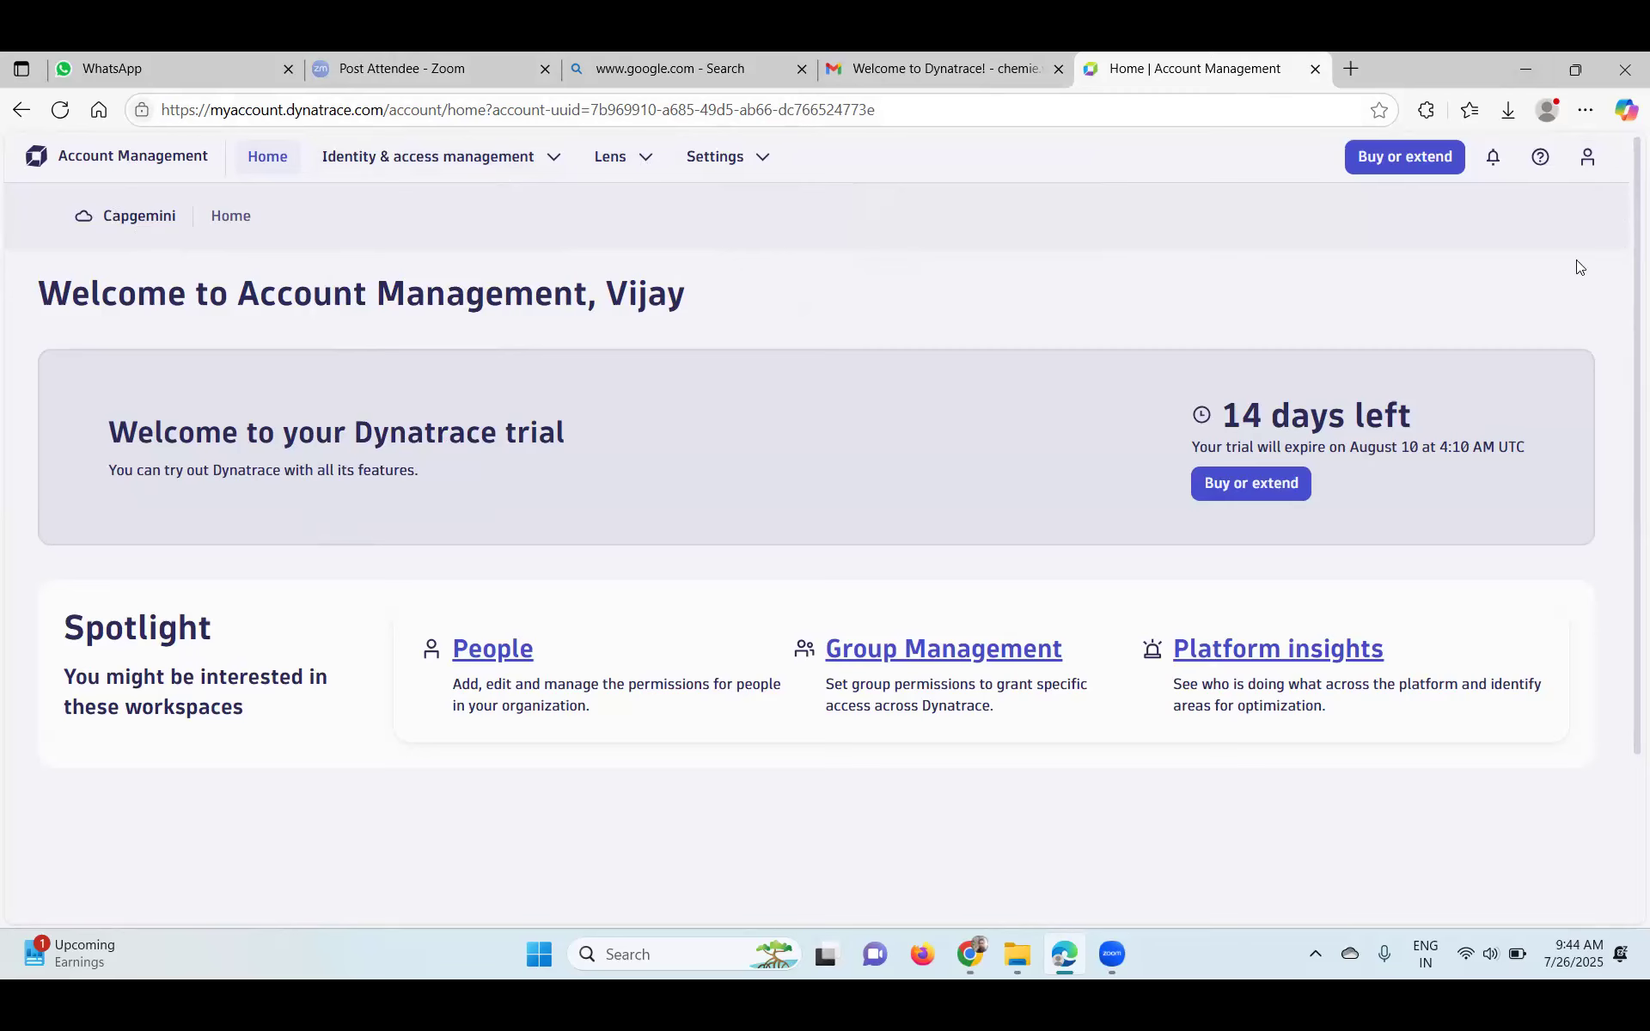
left_click(1587, 159)
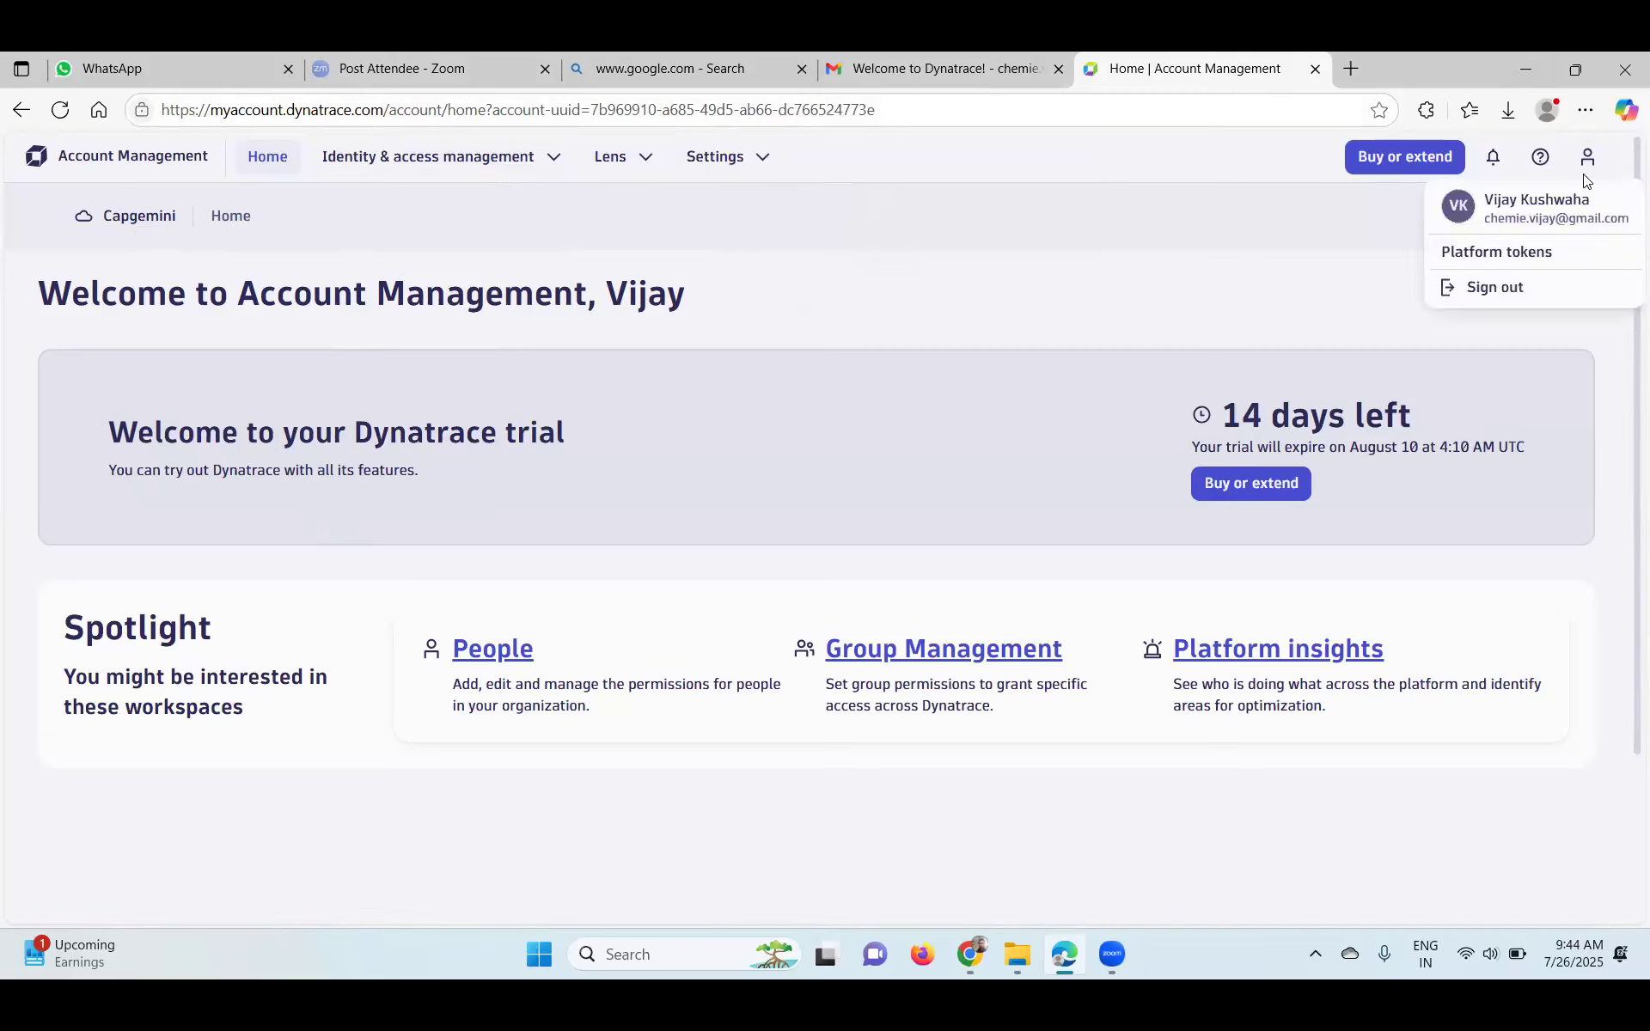
- Open My profile from the account dropdown, review the form with Country India, and reload it
left_click(1539, 199)
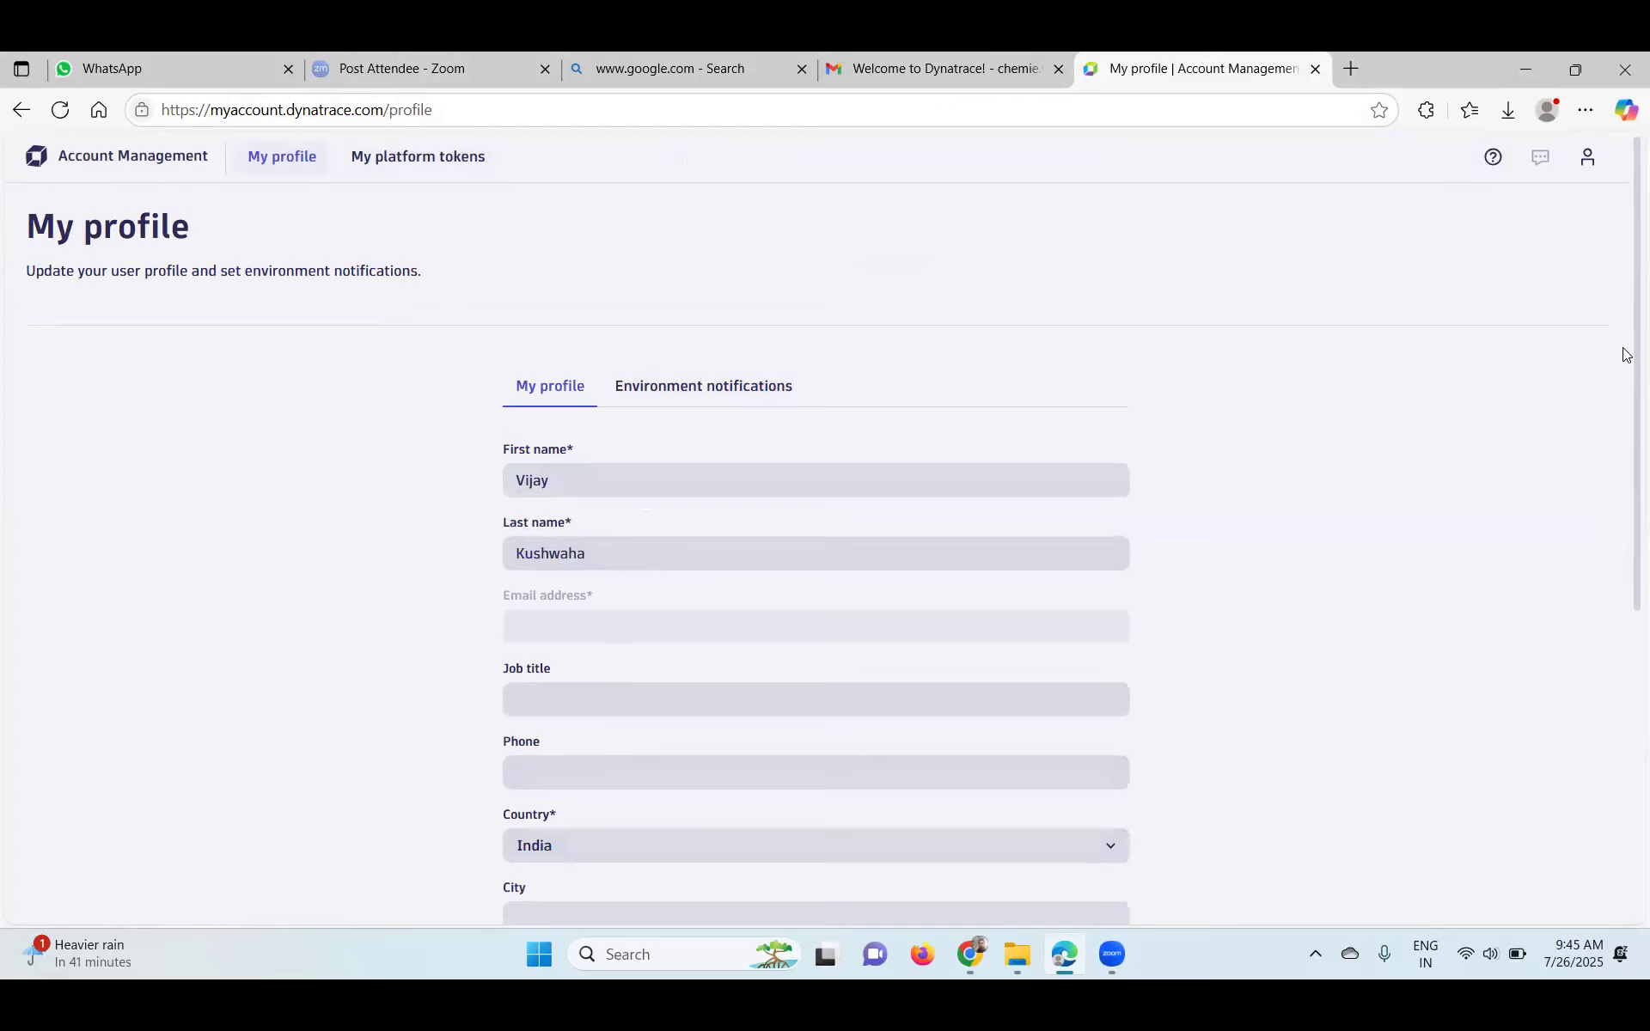
scroll(1624, 741, "down", 5)
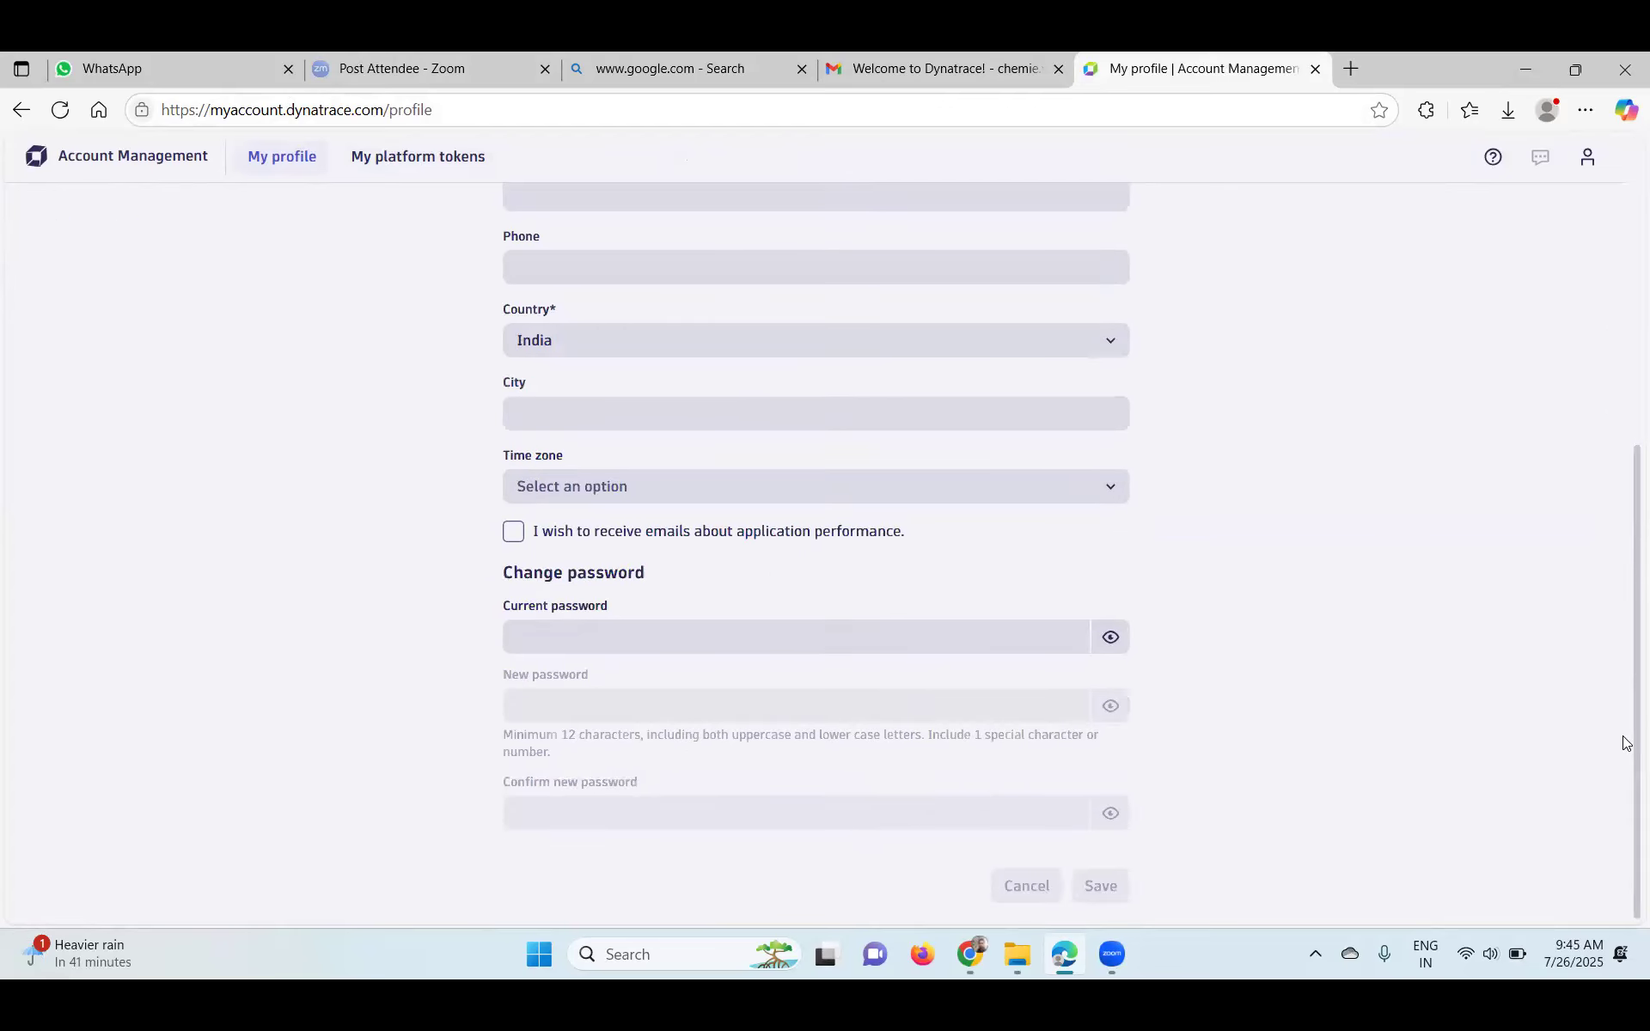
scroll(1626, 215, "up", 5)
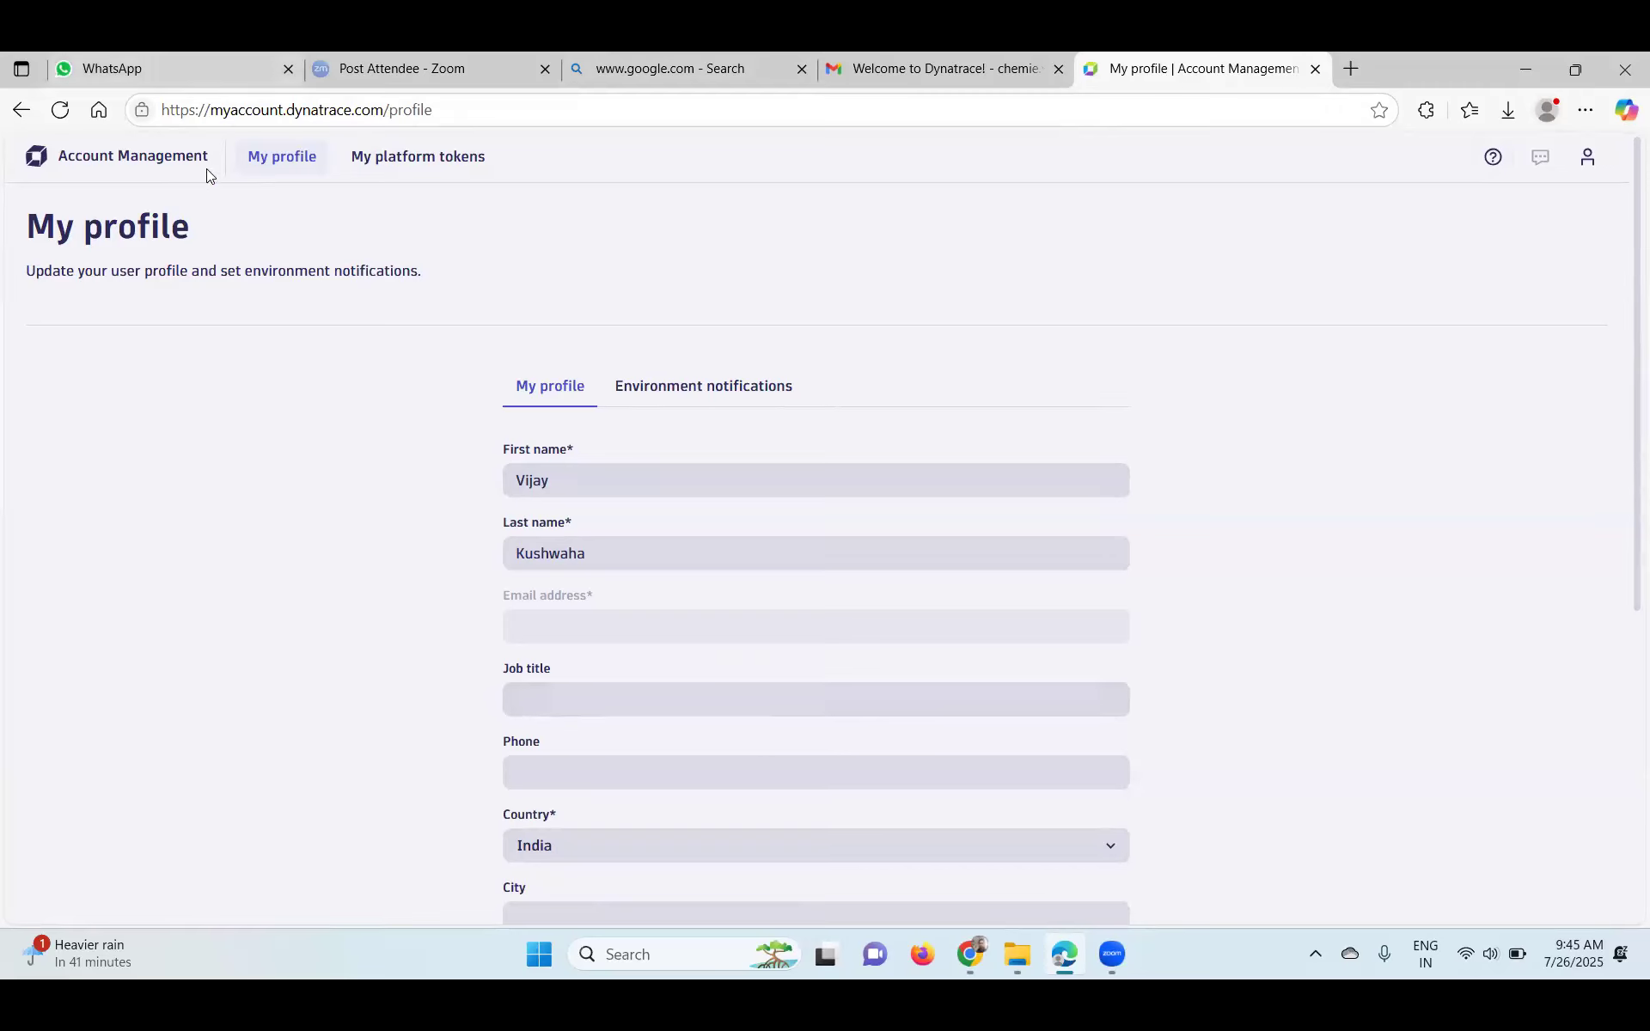
left_click(269, 157)
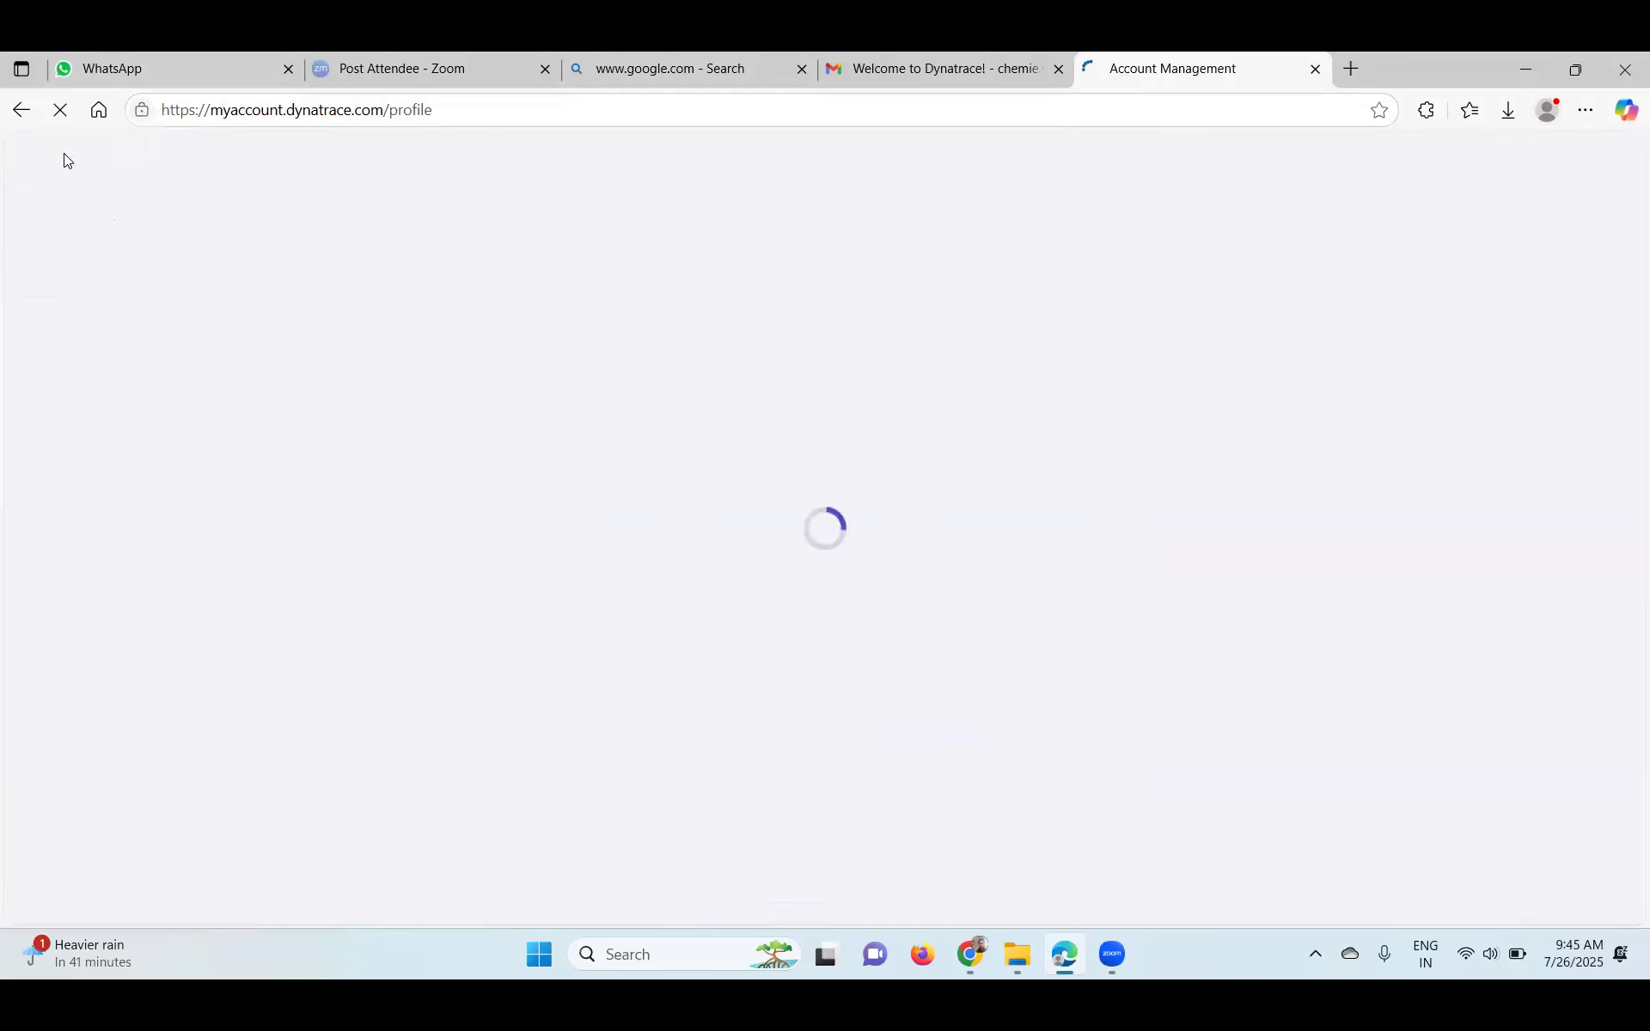
- View the Platform insights adoption overview, then return to the Account Management home
left_click(19, 117)
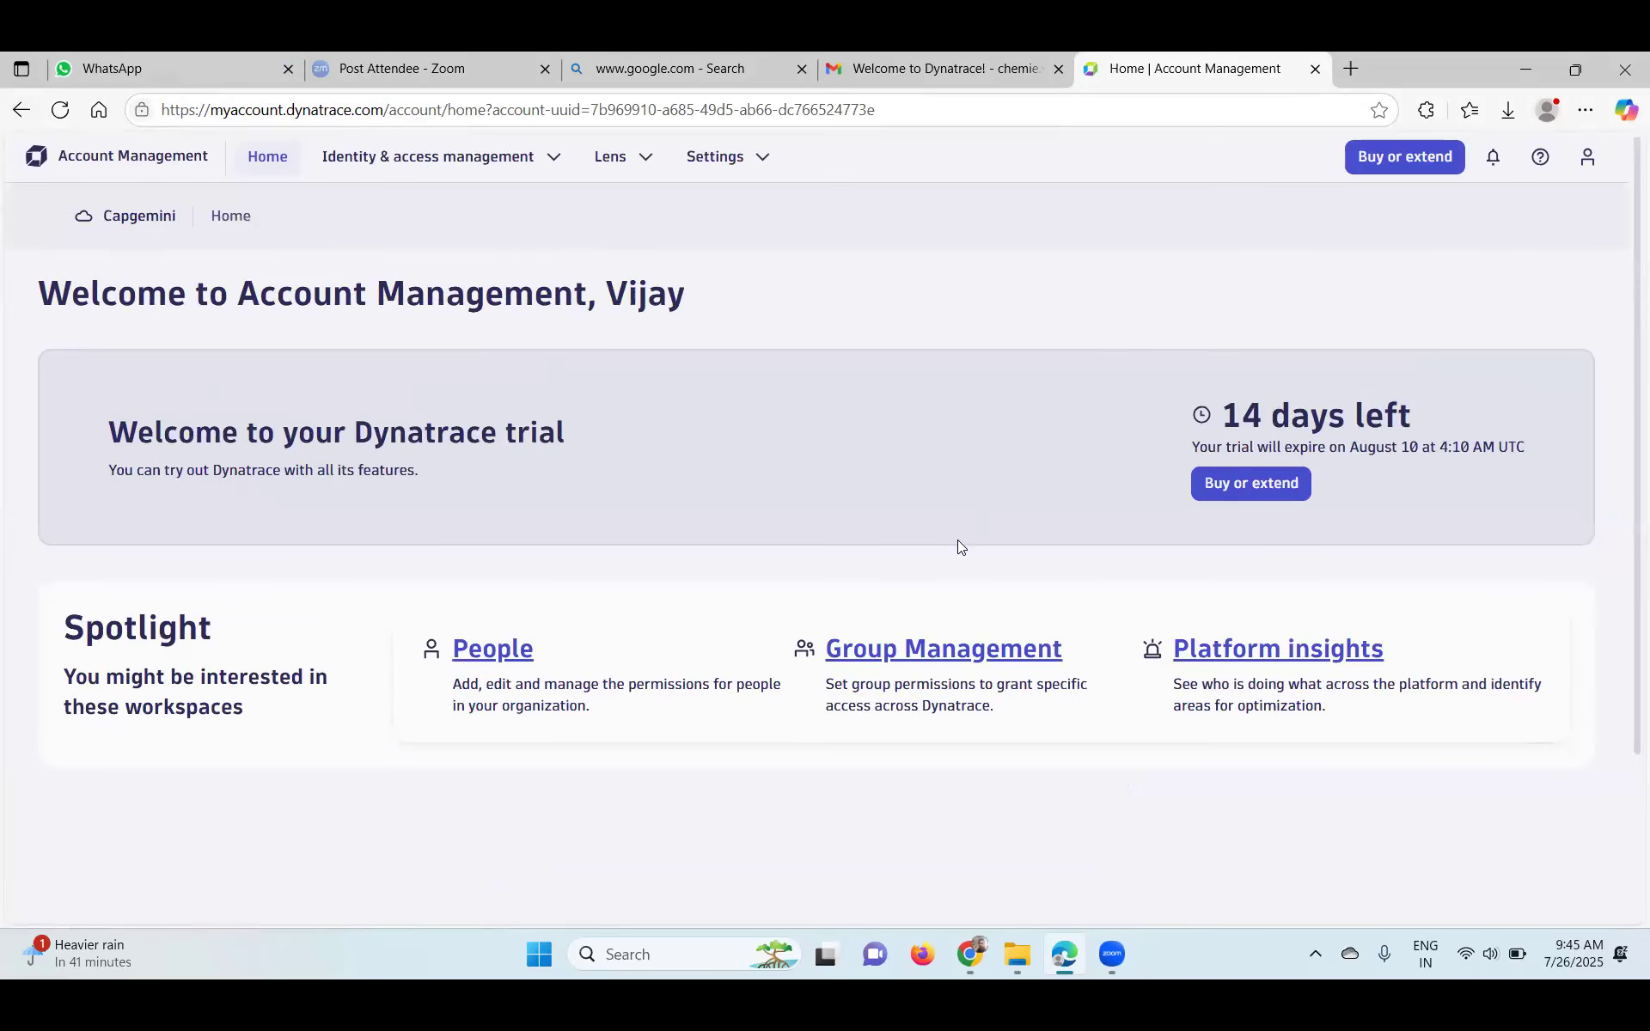
scroll(960, 547, "down", 2)
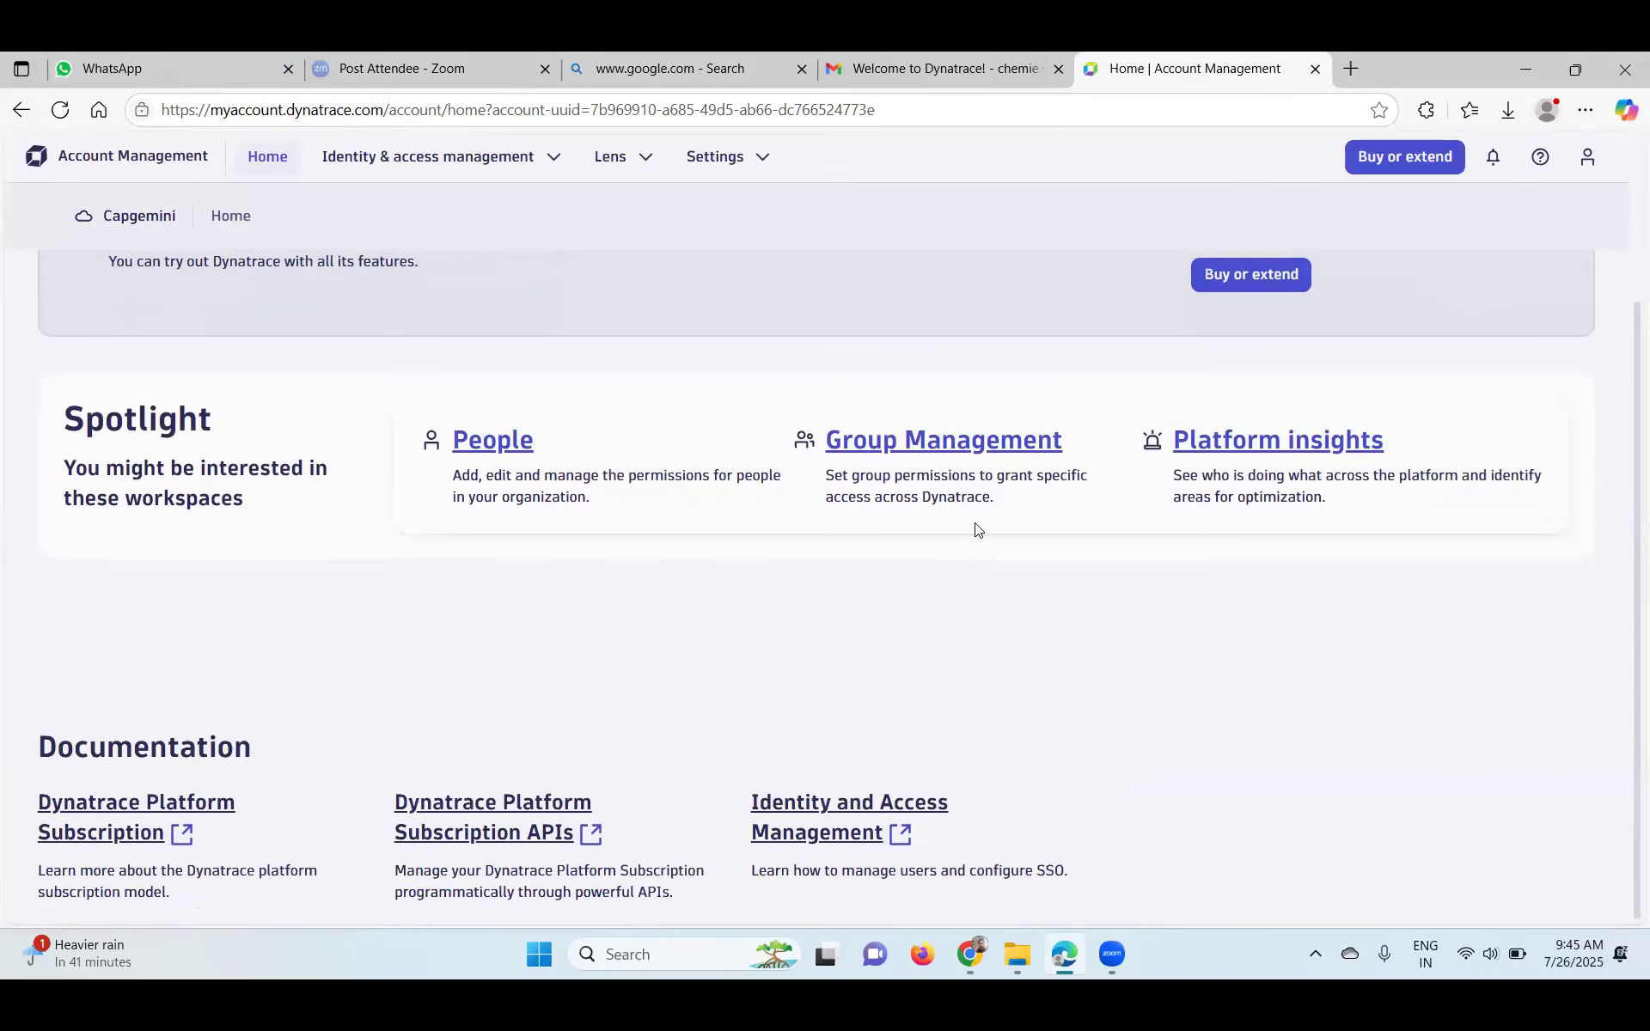
left_click(1283, 449)
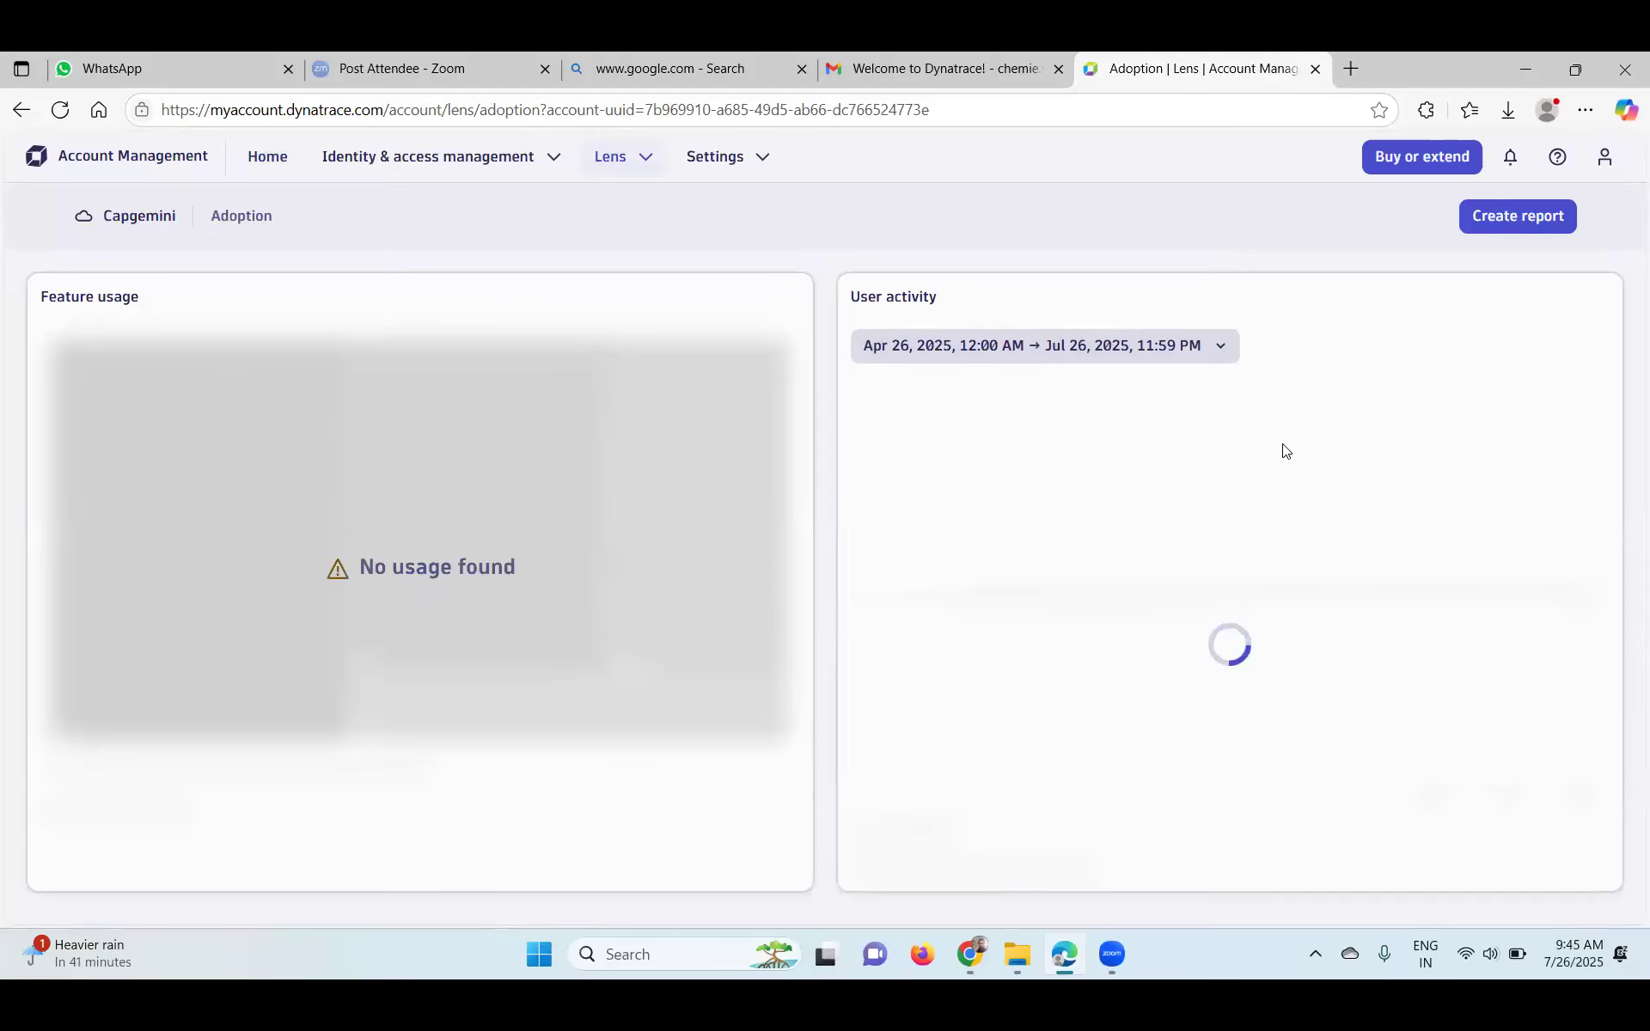
left_click(21, 109)
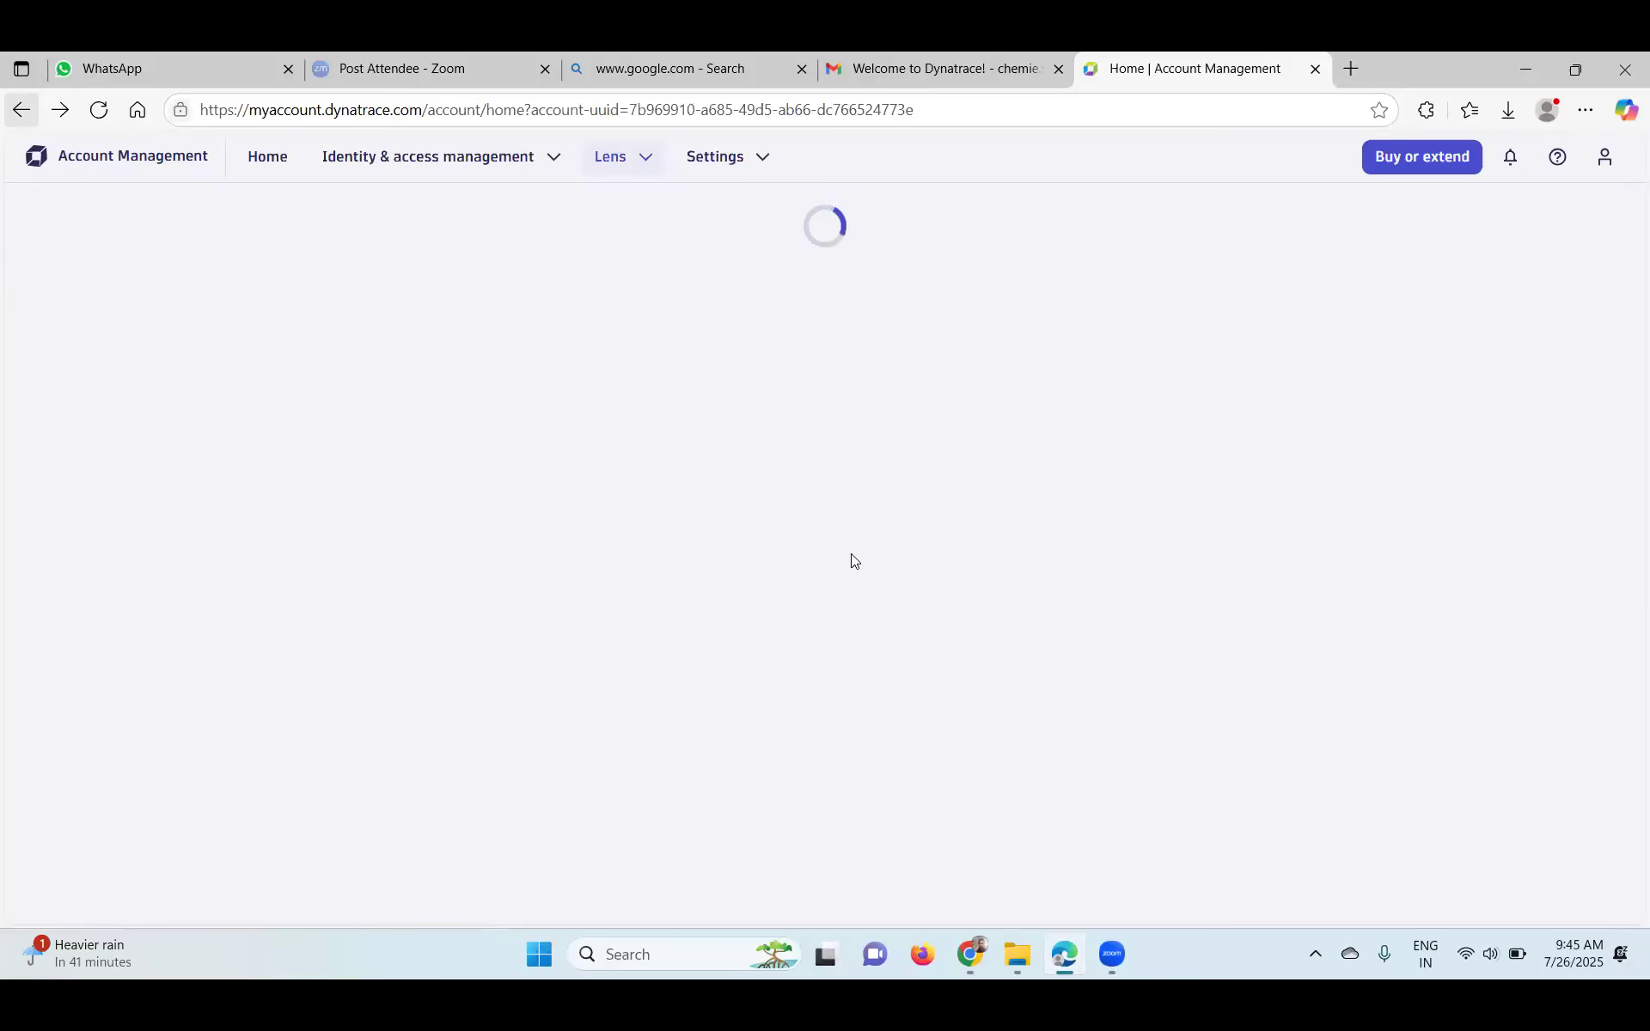
scroll(650, 650, "down", 3)
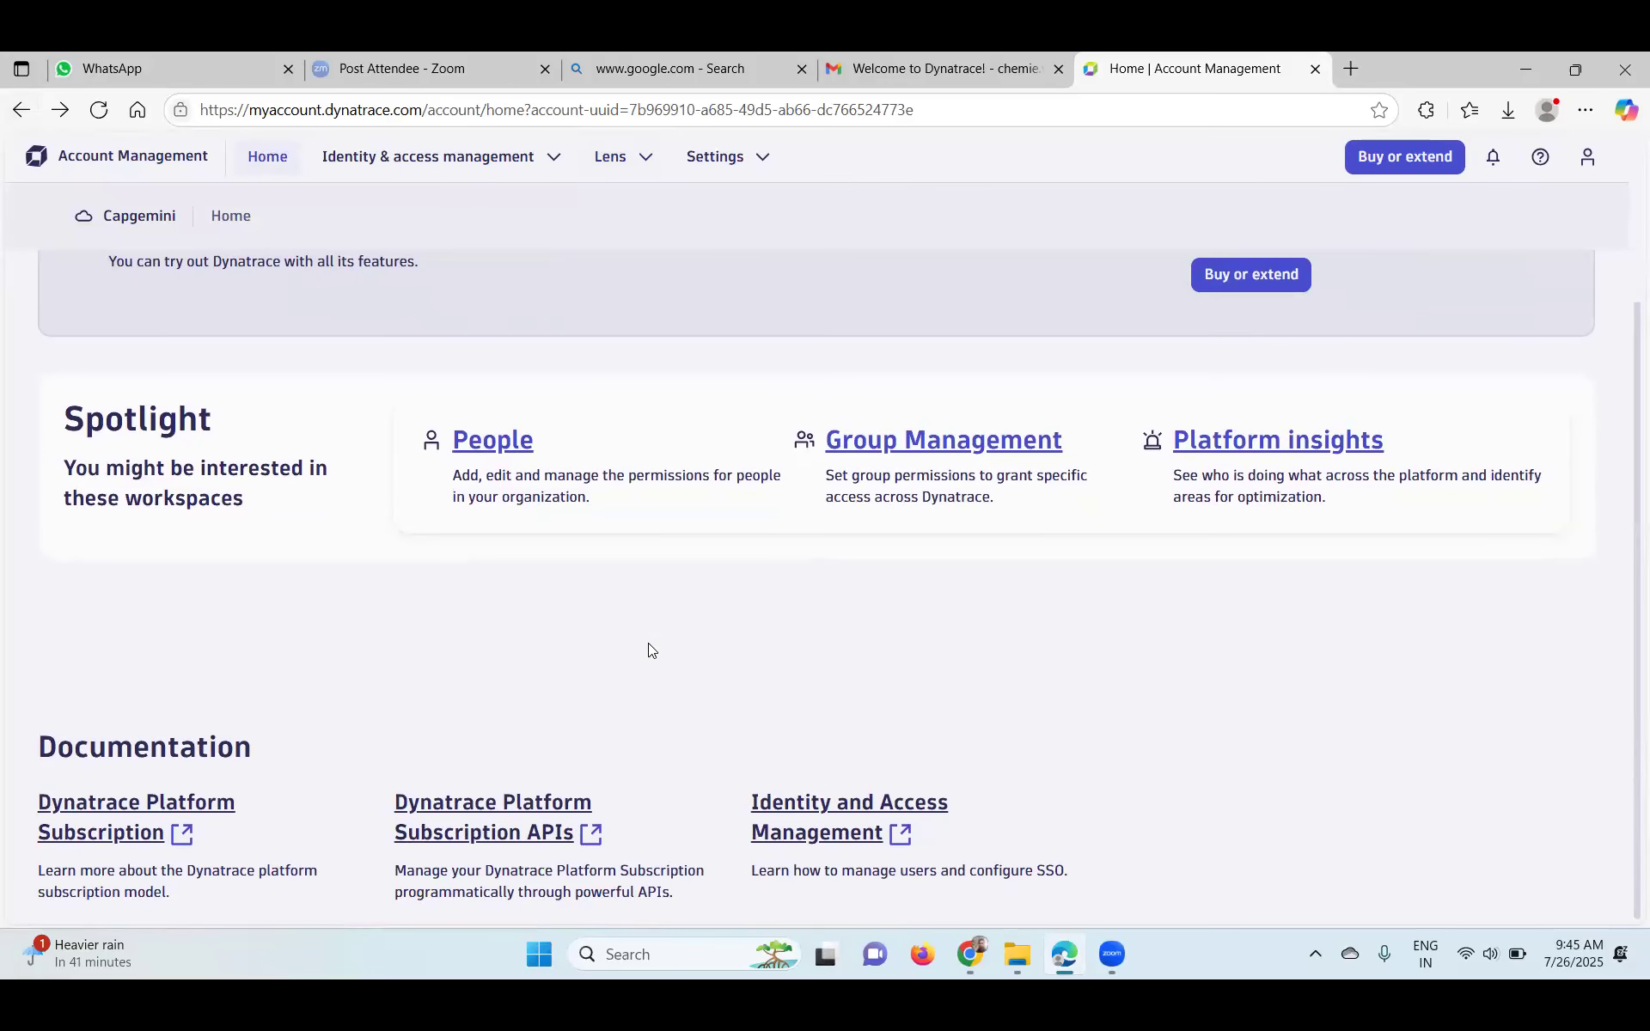
scroll(648, 643, "up", 3)
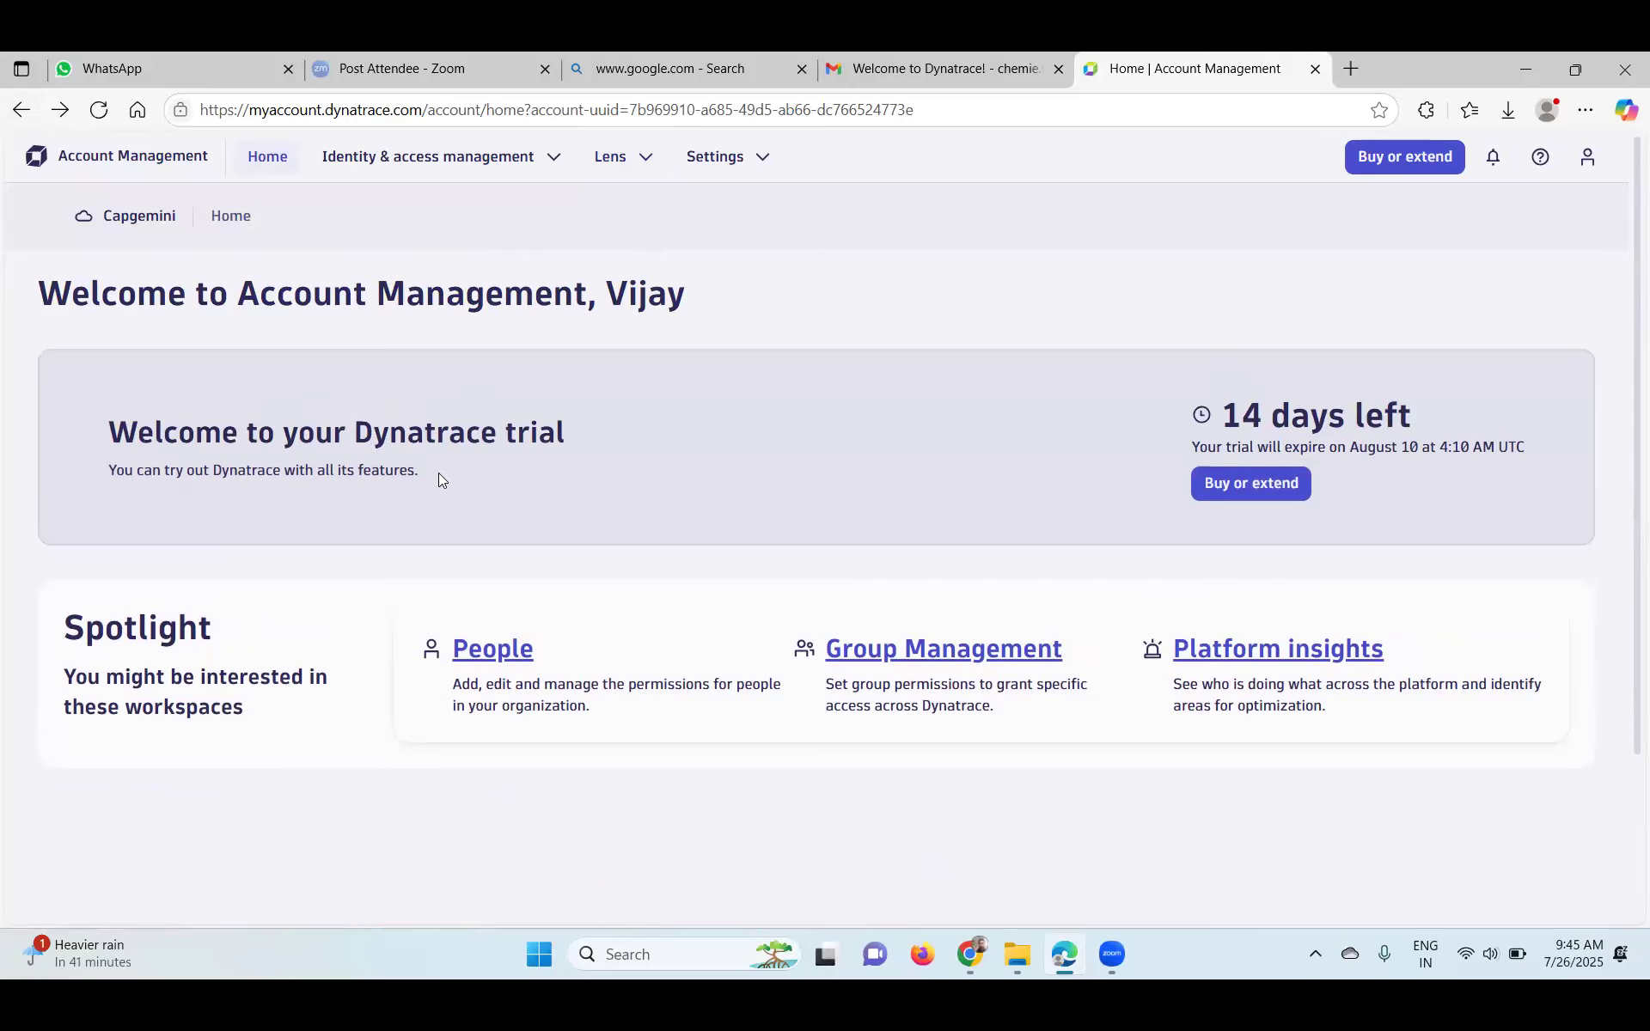
scroll(438, 473, "down", 3)
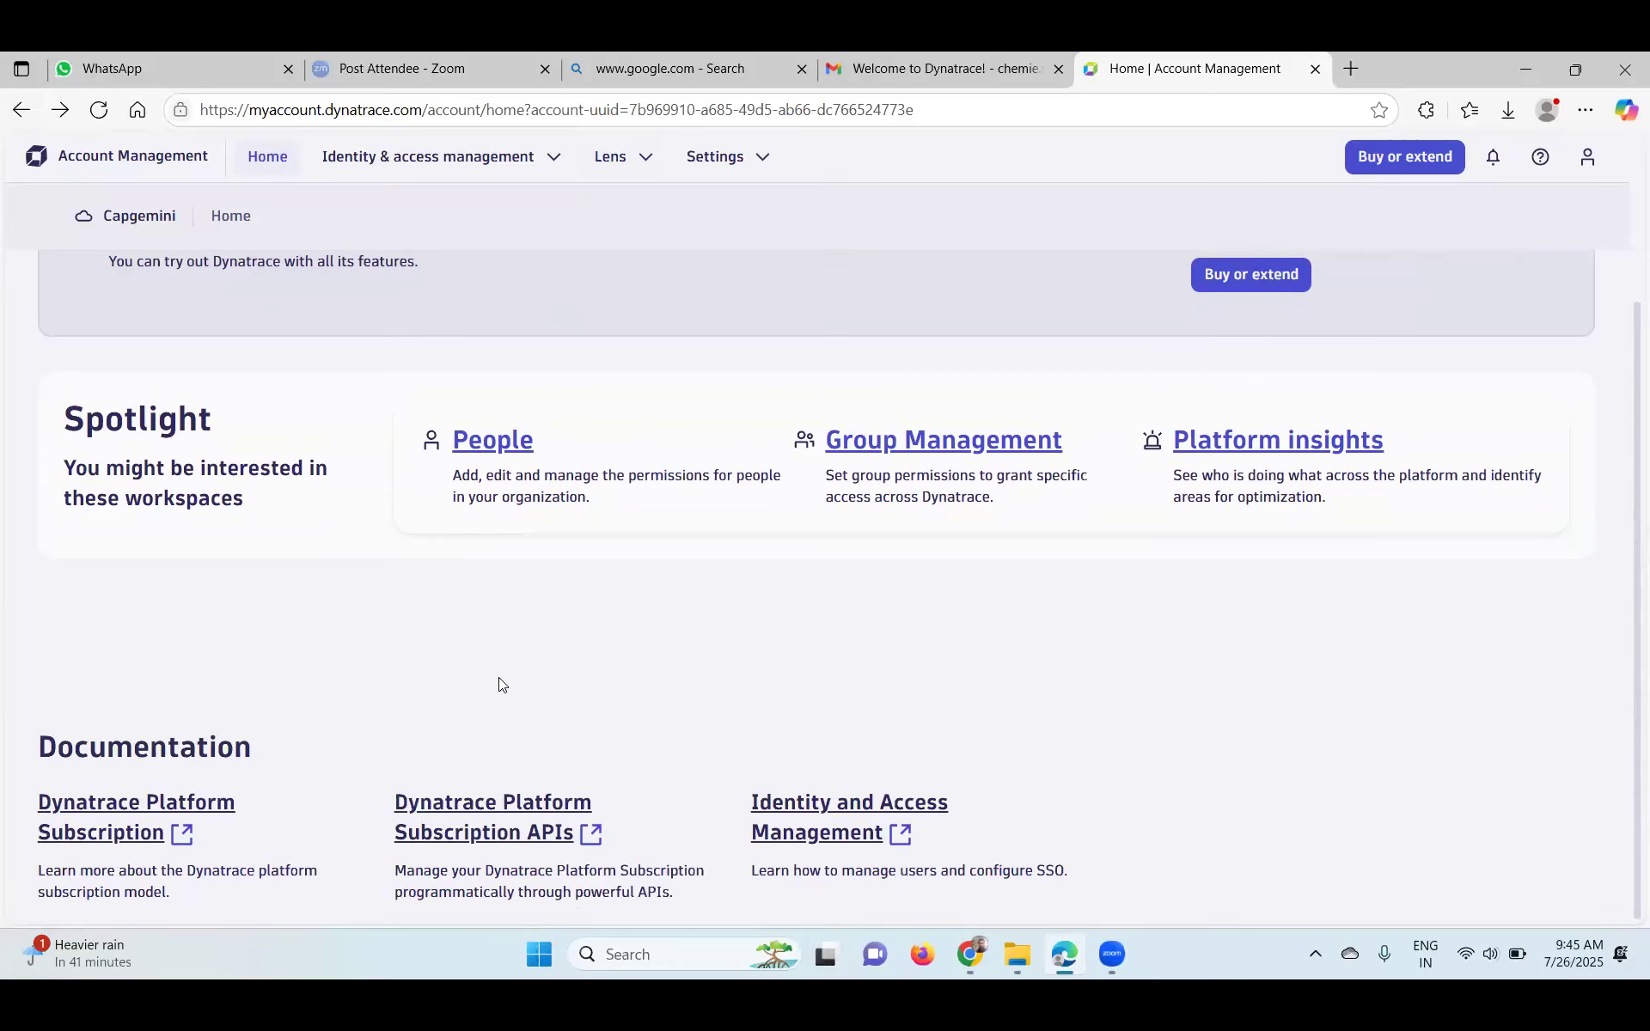
scroll(498, 684, "up", 1)
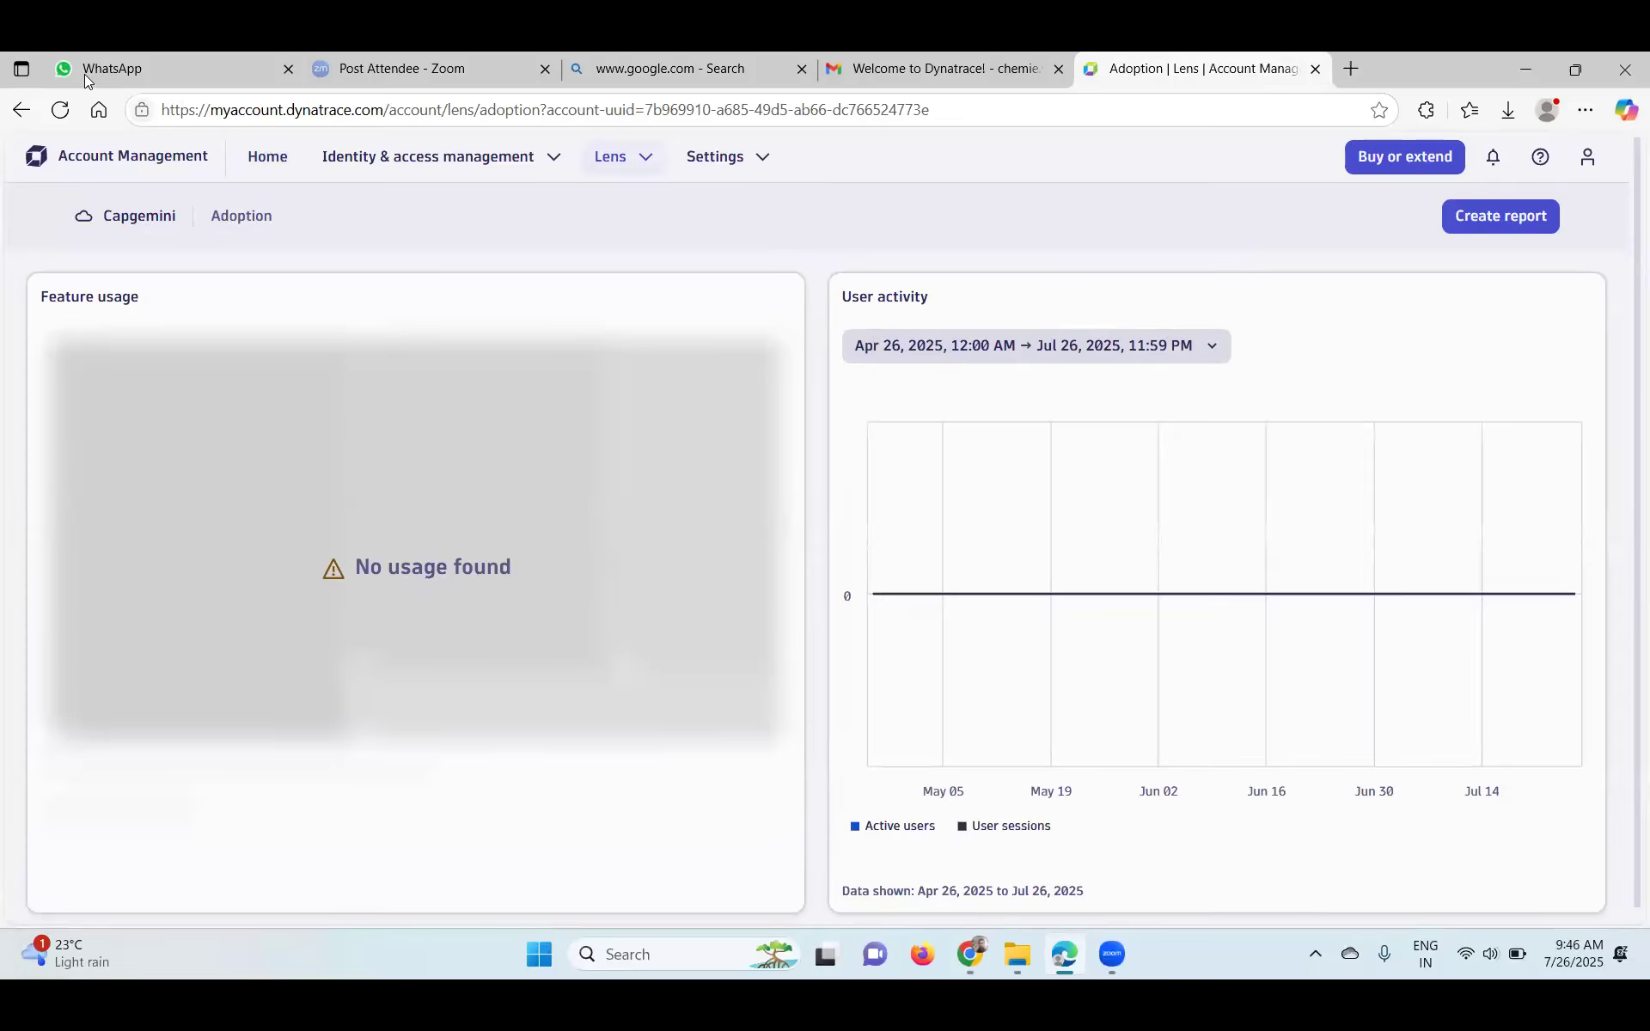
left_click(20, 109)
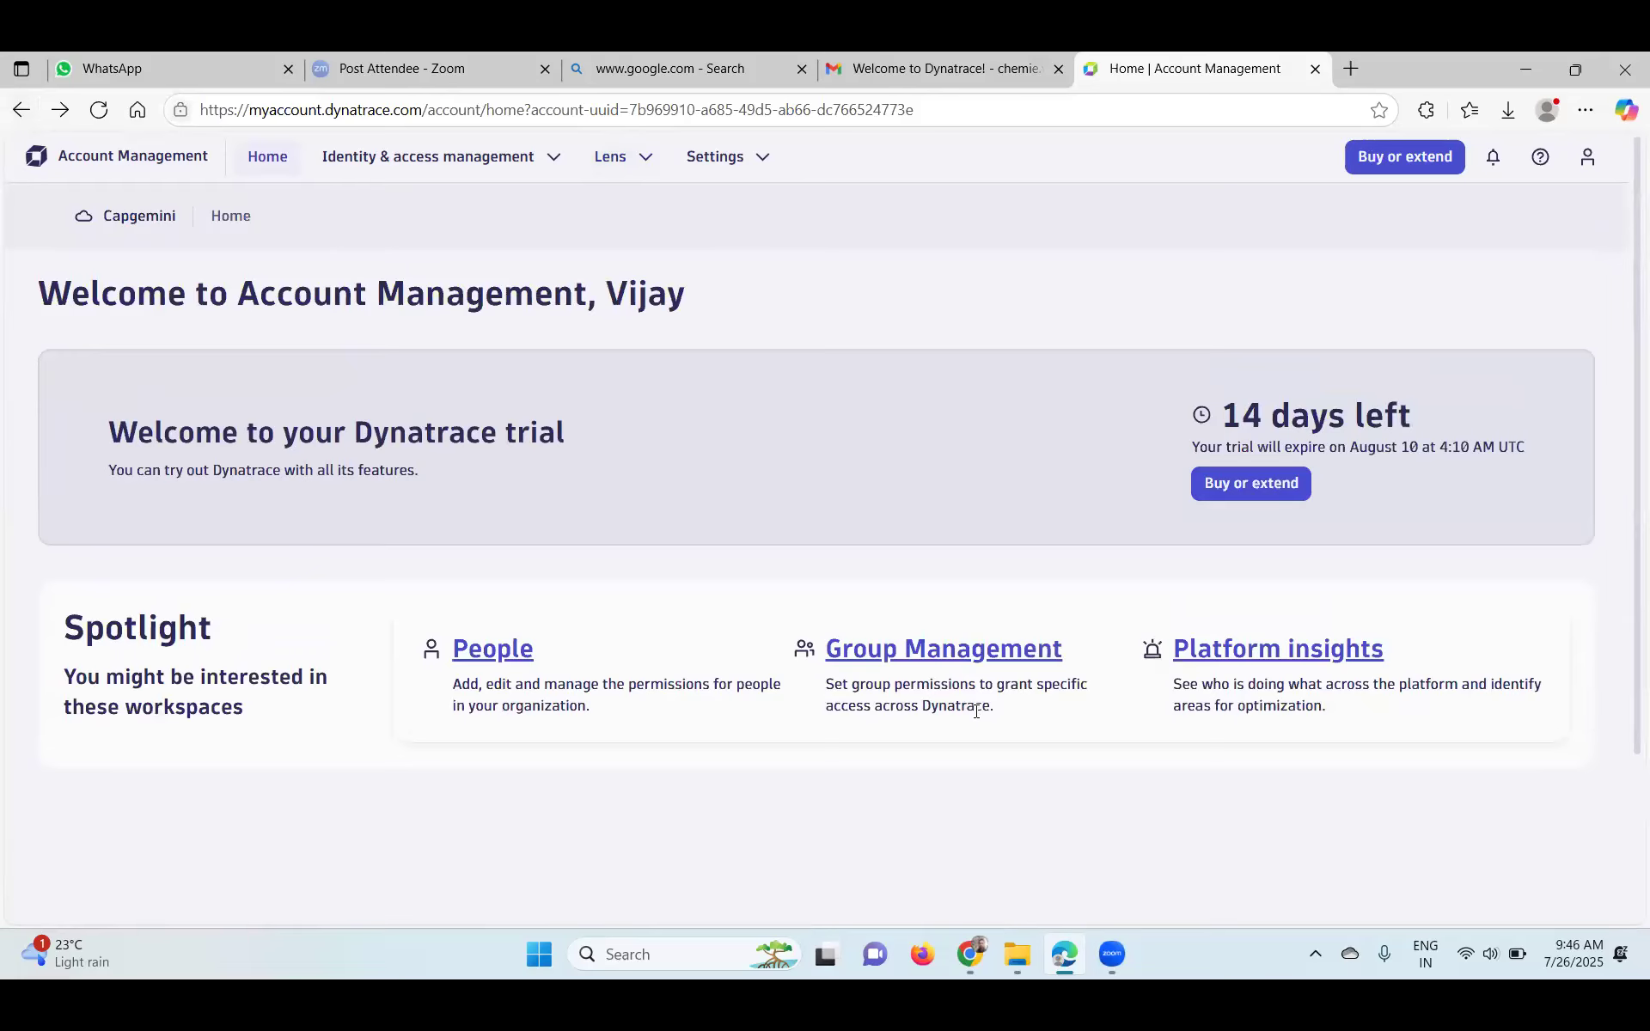
- Open and close the Dynatrace Platform Subscription docs, then return to the Welcome to Dynatrace! email
scroll(92, 832, "down", 2)
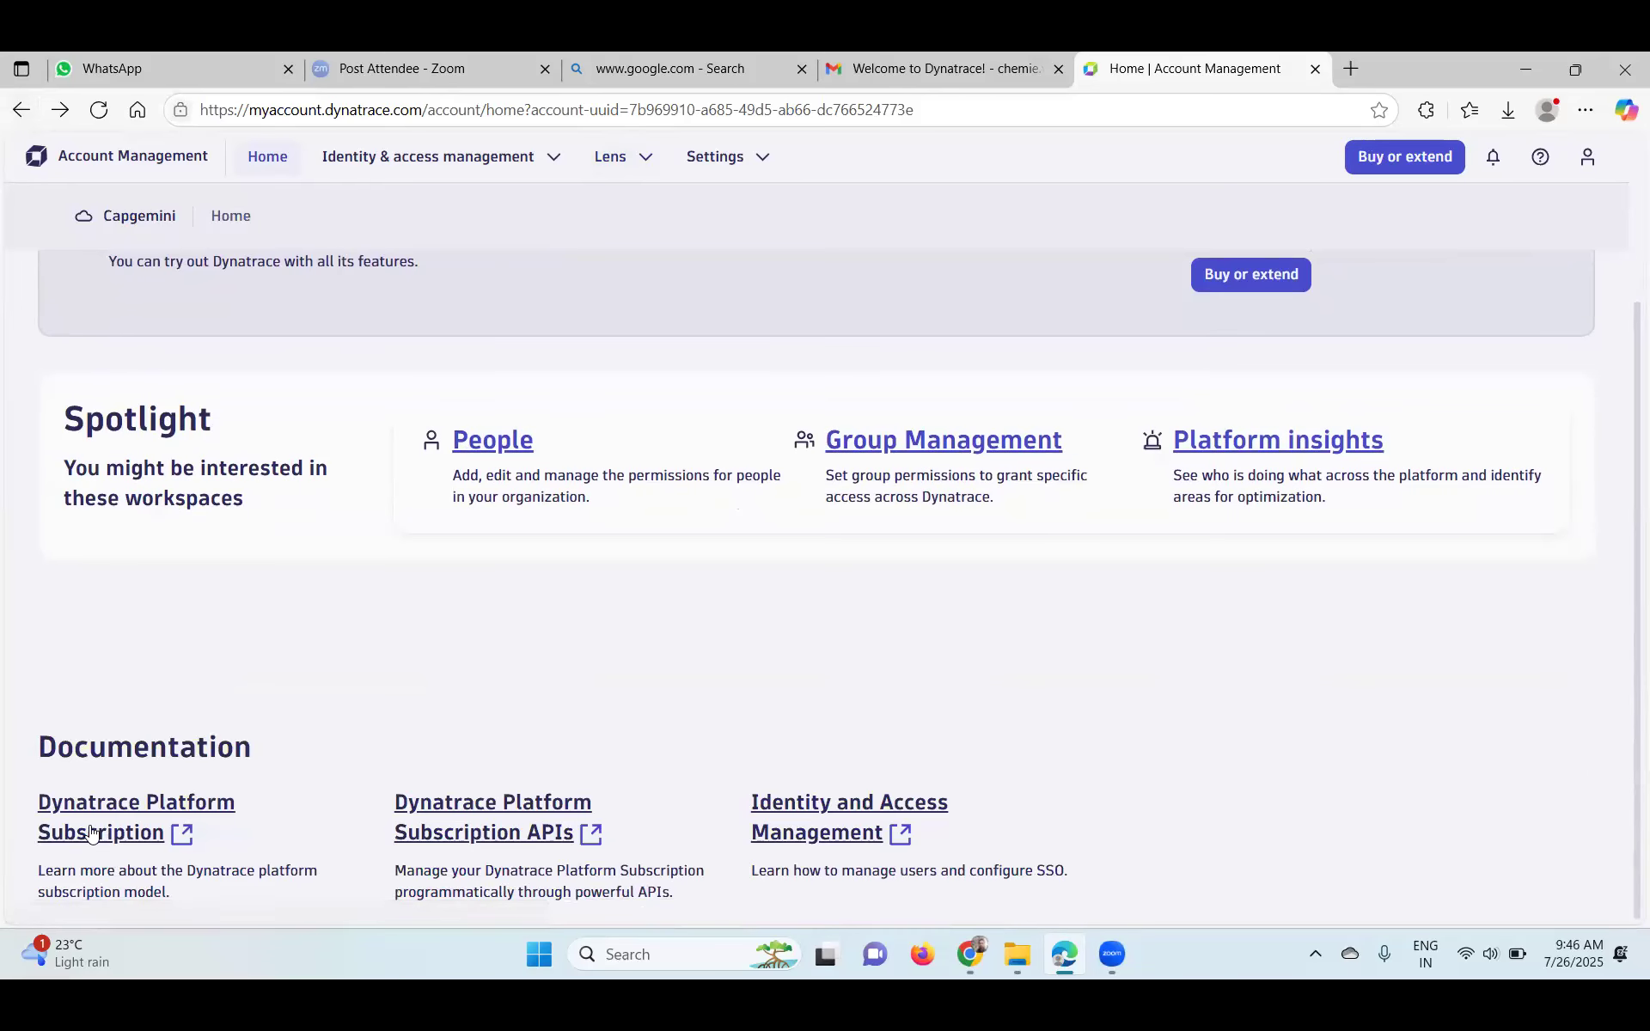
left_click(115, 806)
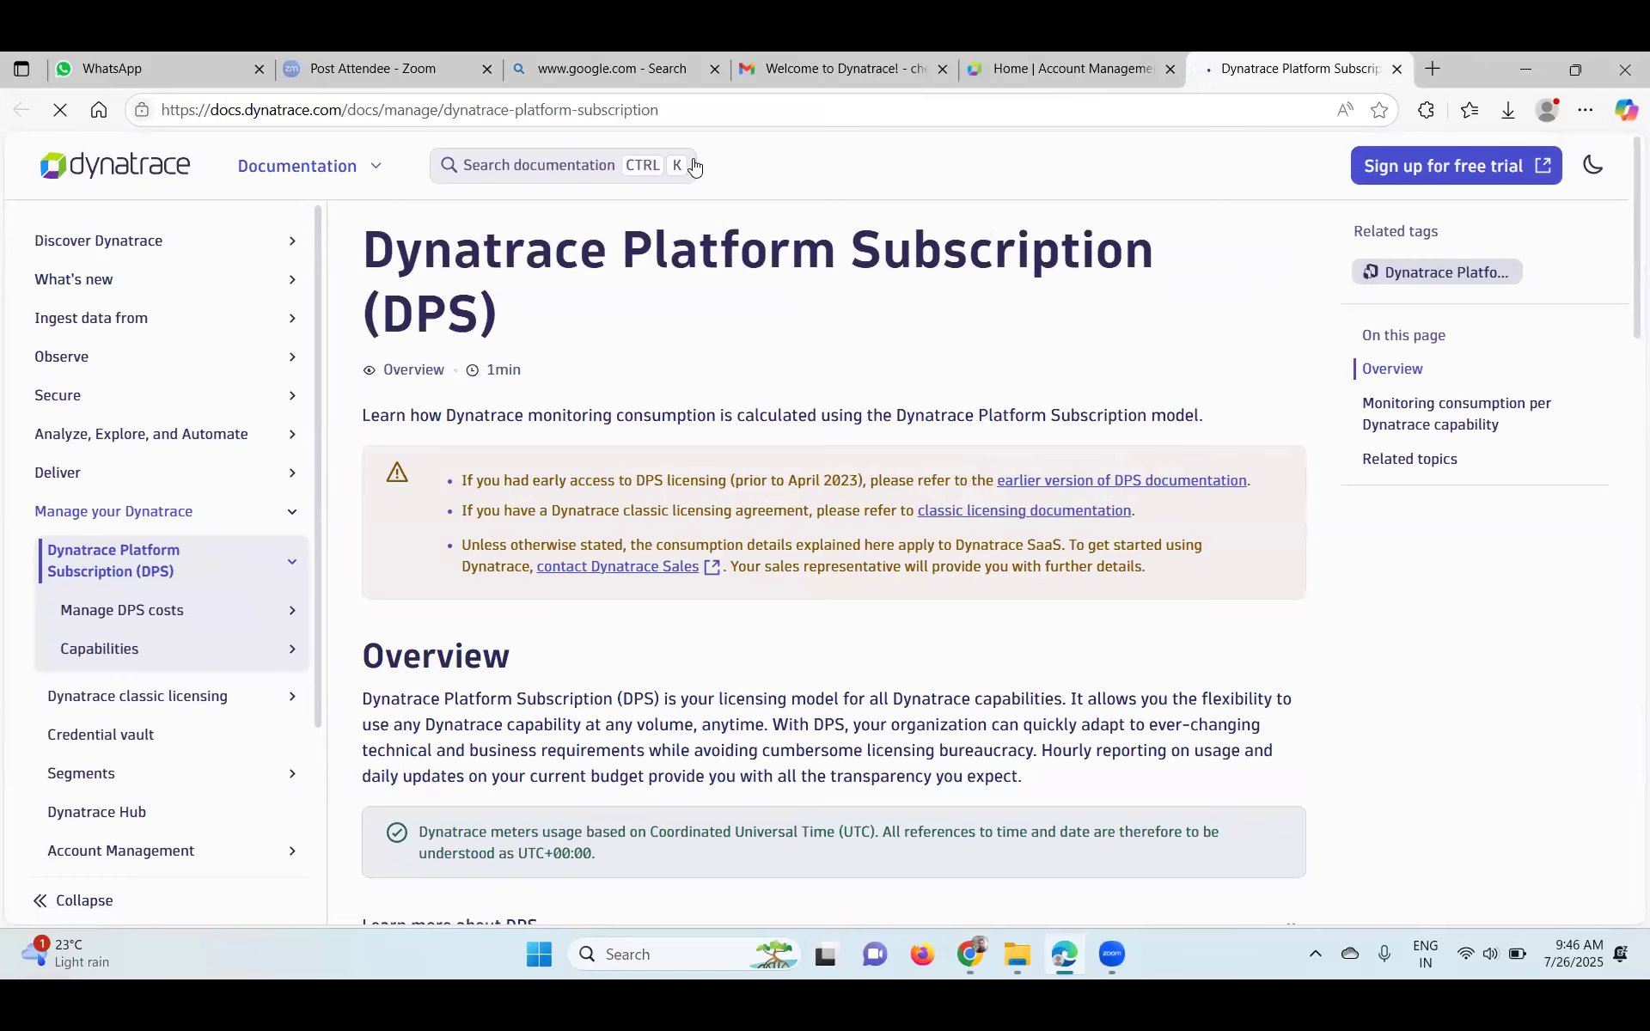
key("ctrl+w")
scroll(1090, 499, "down", 1)
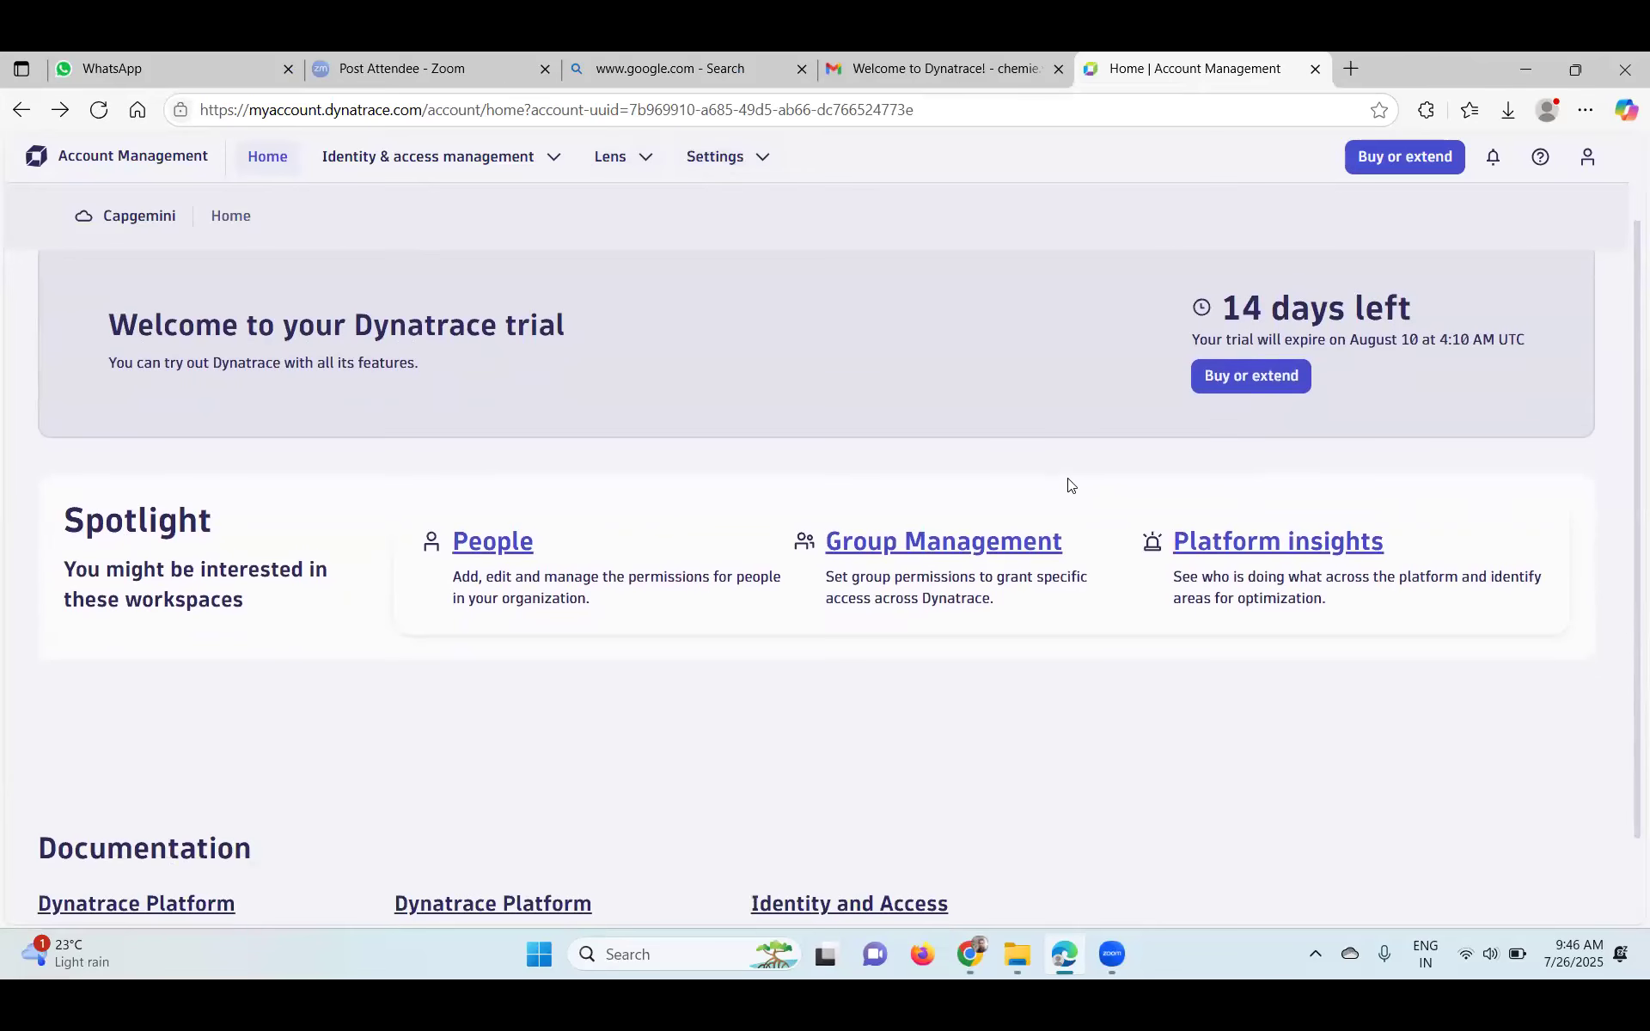
scroll(1068, 481, "up", 1)
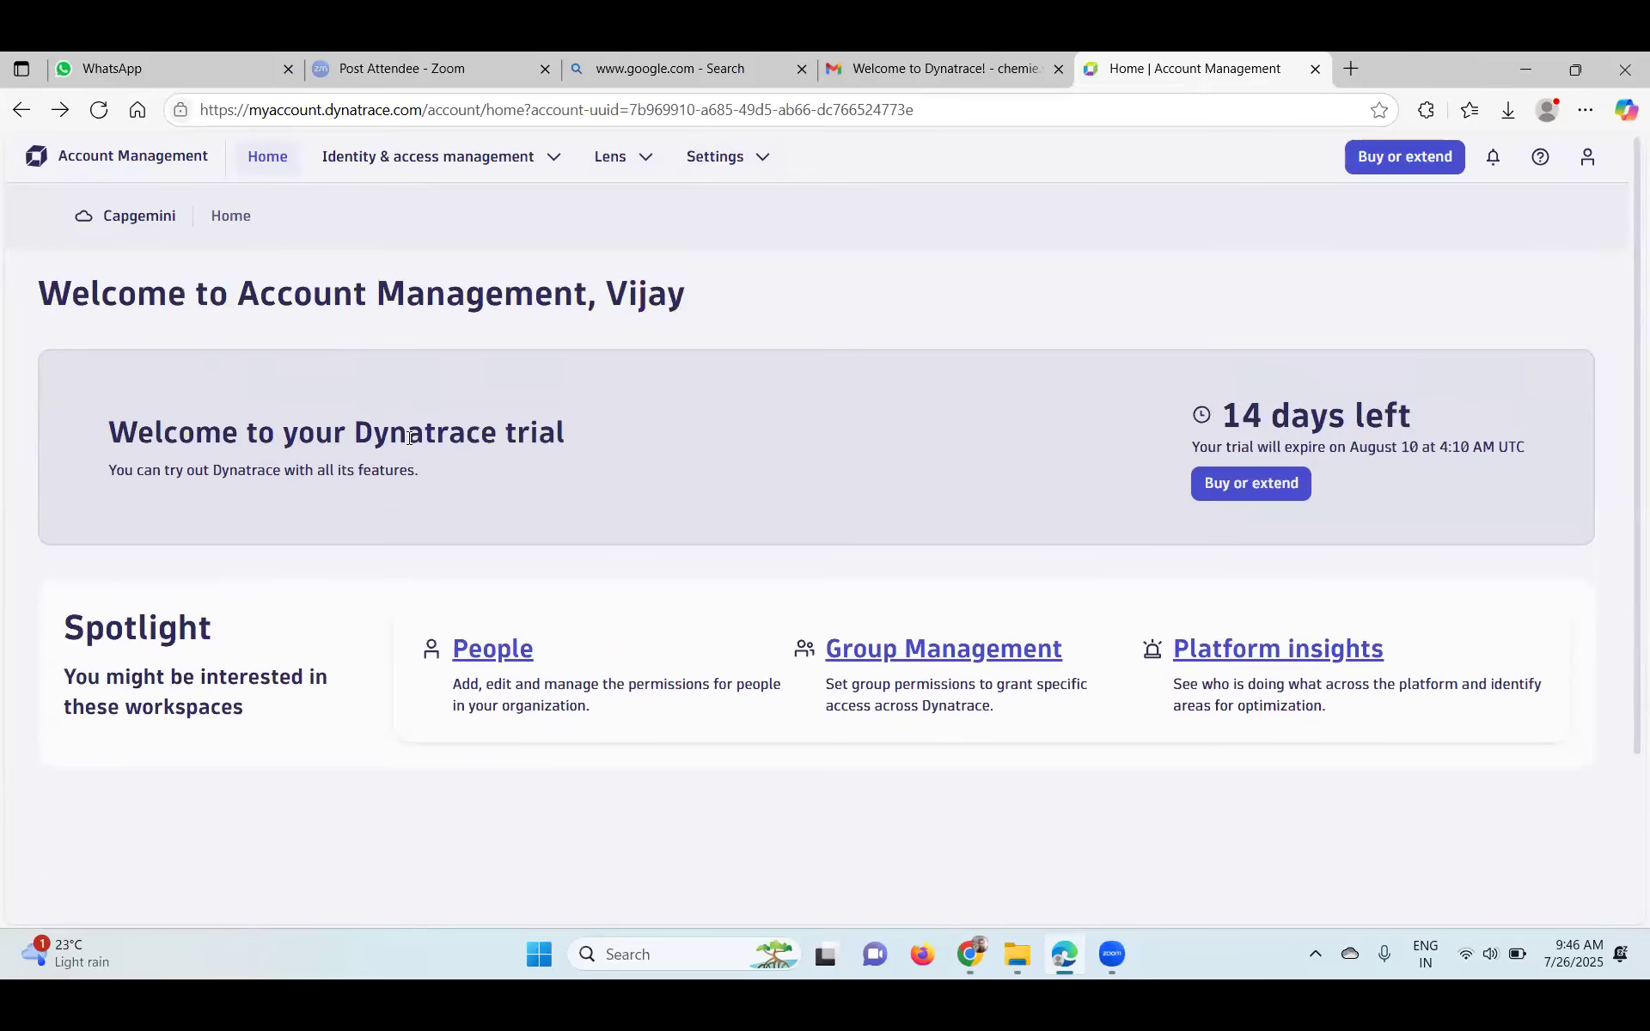
scroll(569, 442, "down", 2)
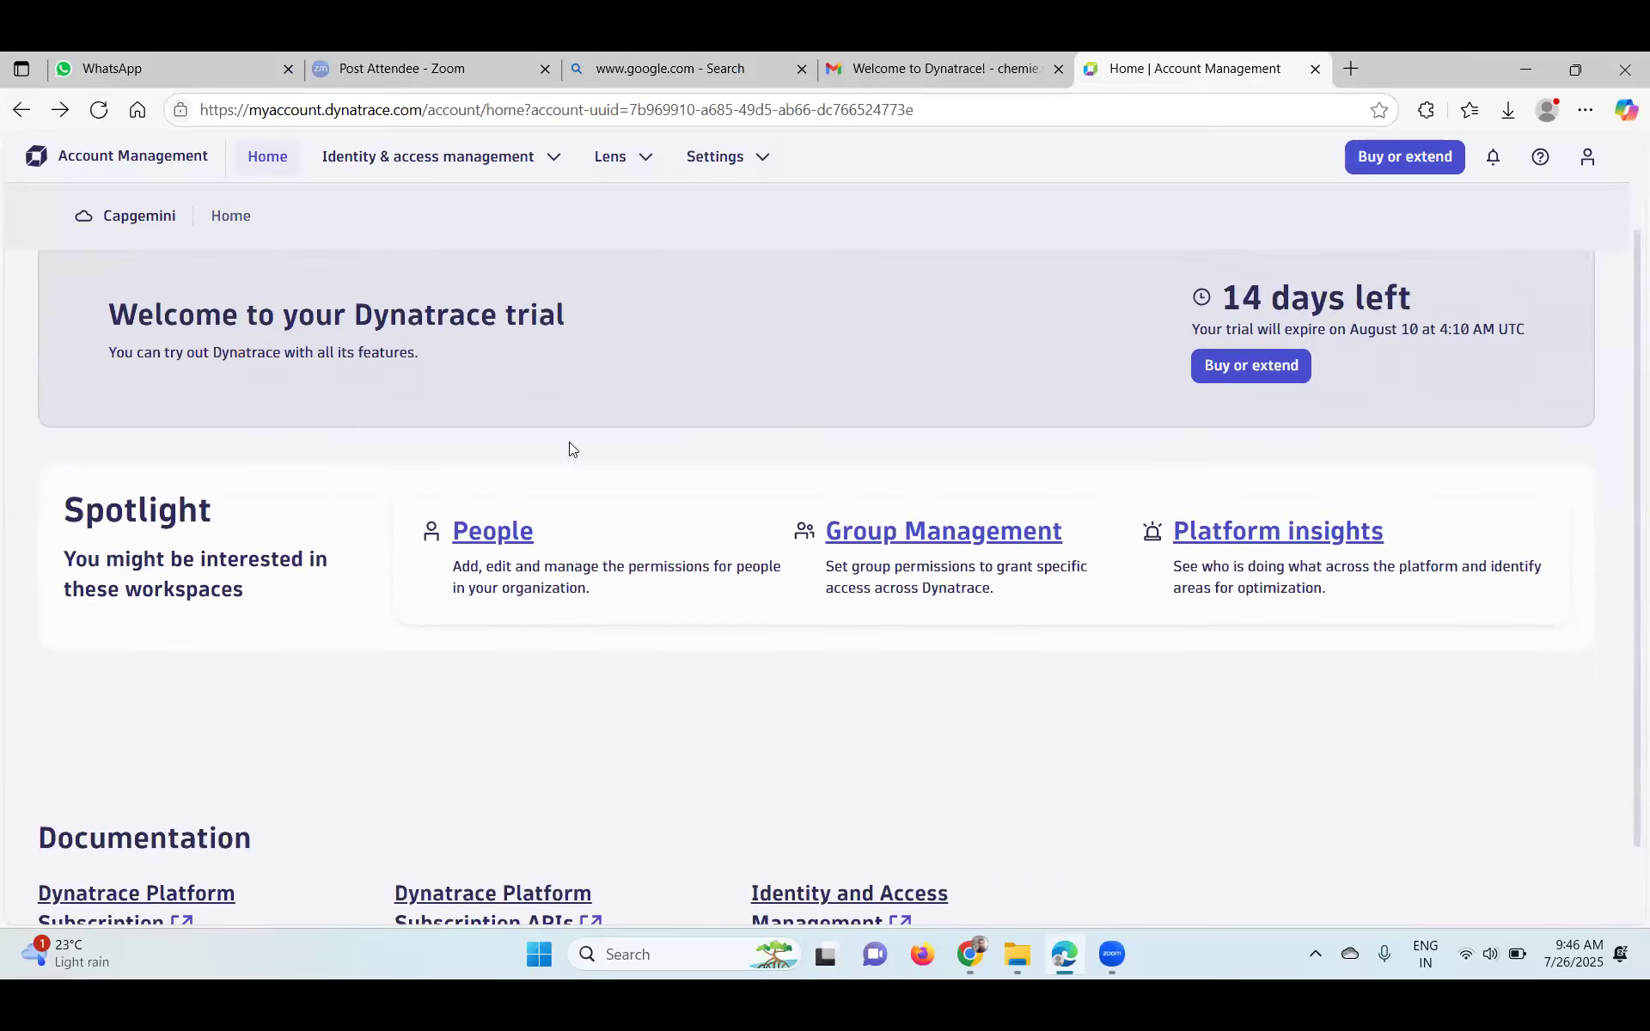
left_click(952, 64)
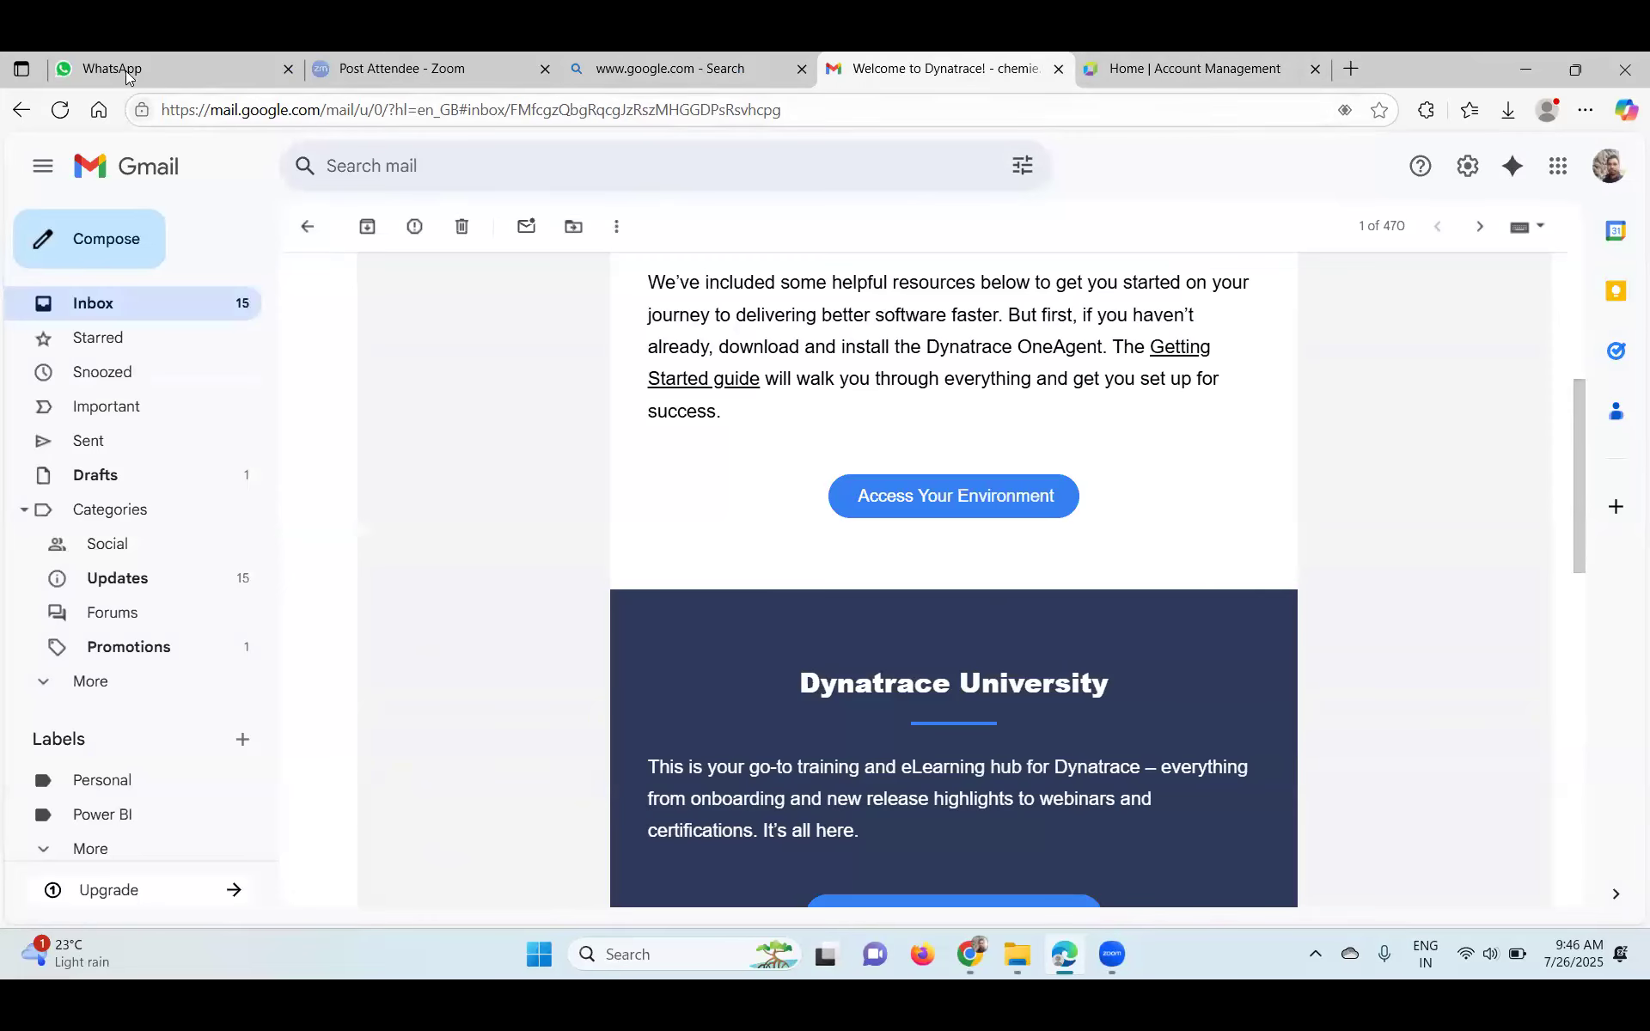
- Check the Platform insights Adoption page showing zero usage, then return to the Account Management home
left_click(1184, 67)
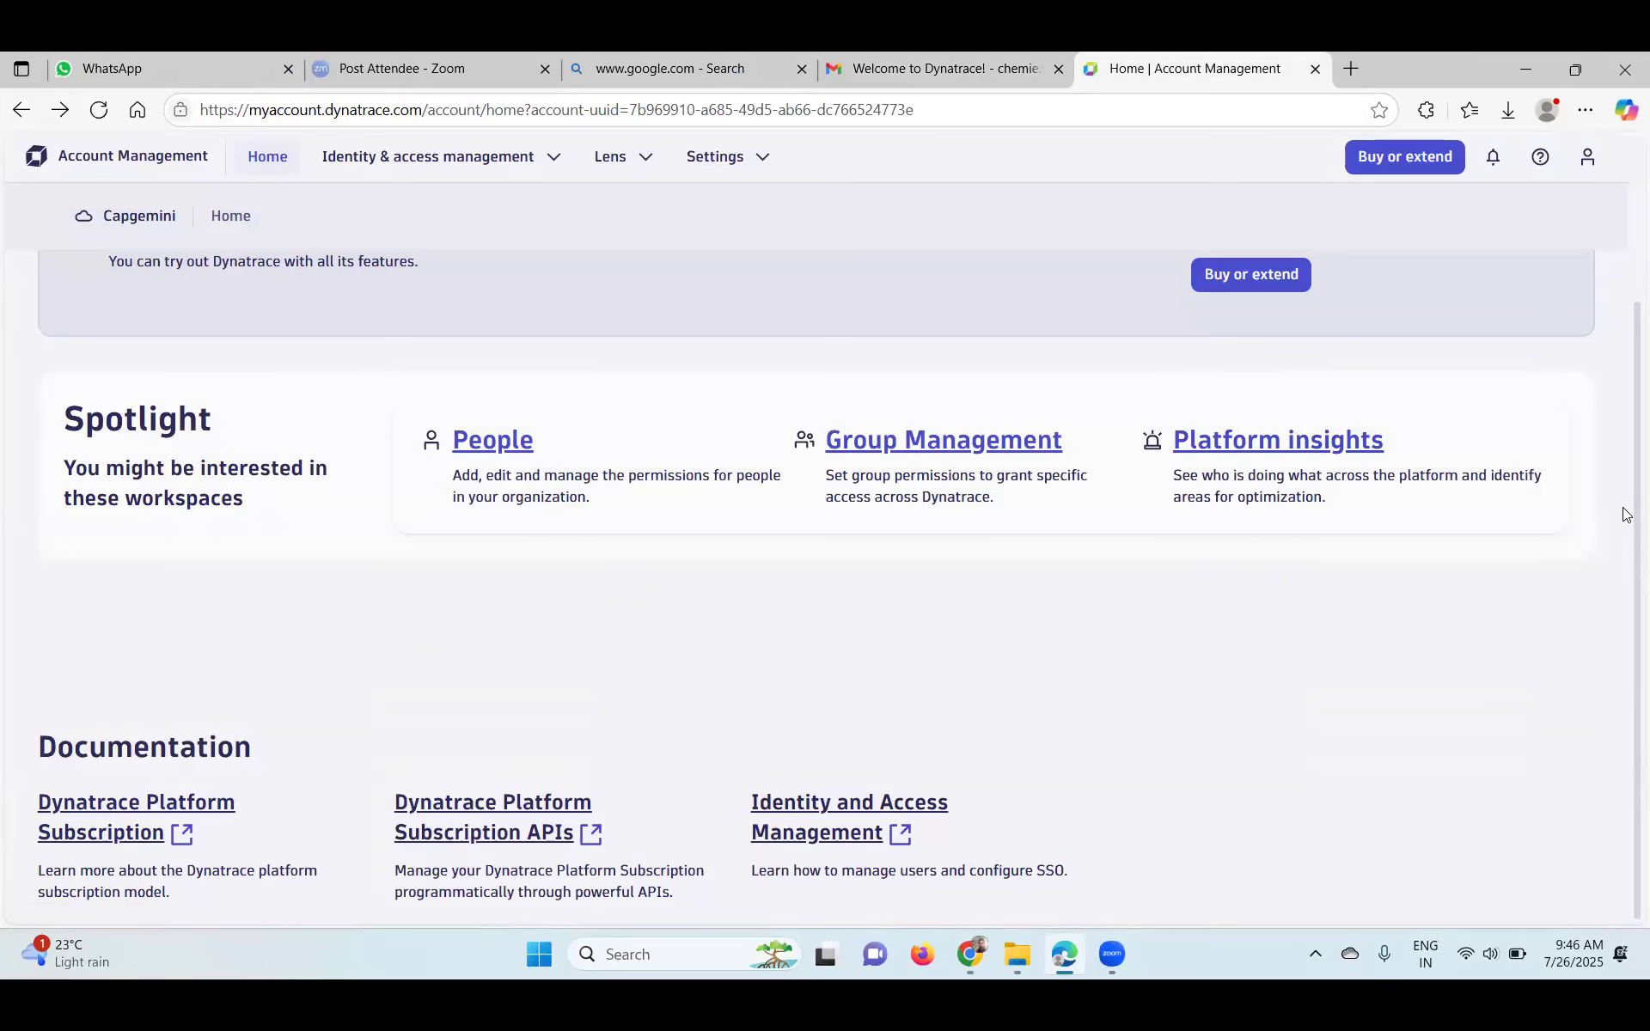
scroll(1625, 189, "up", 3)
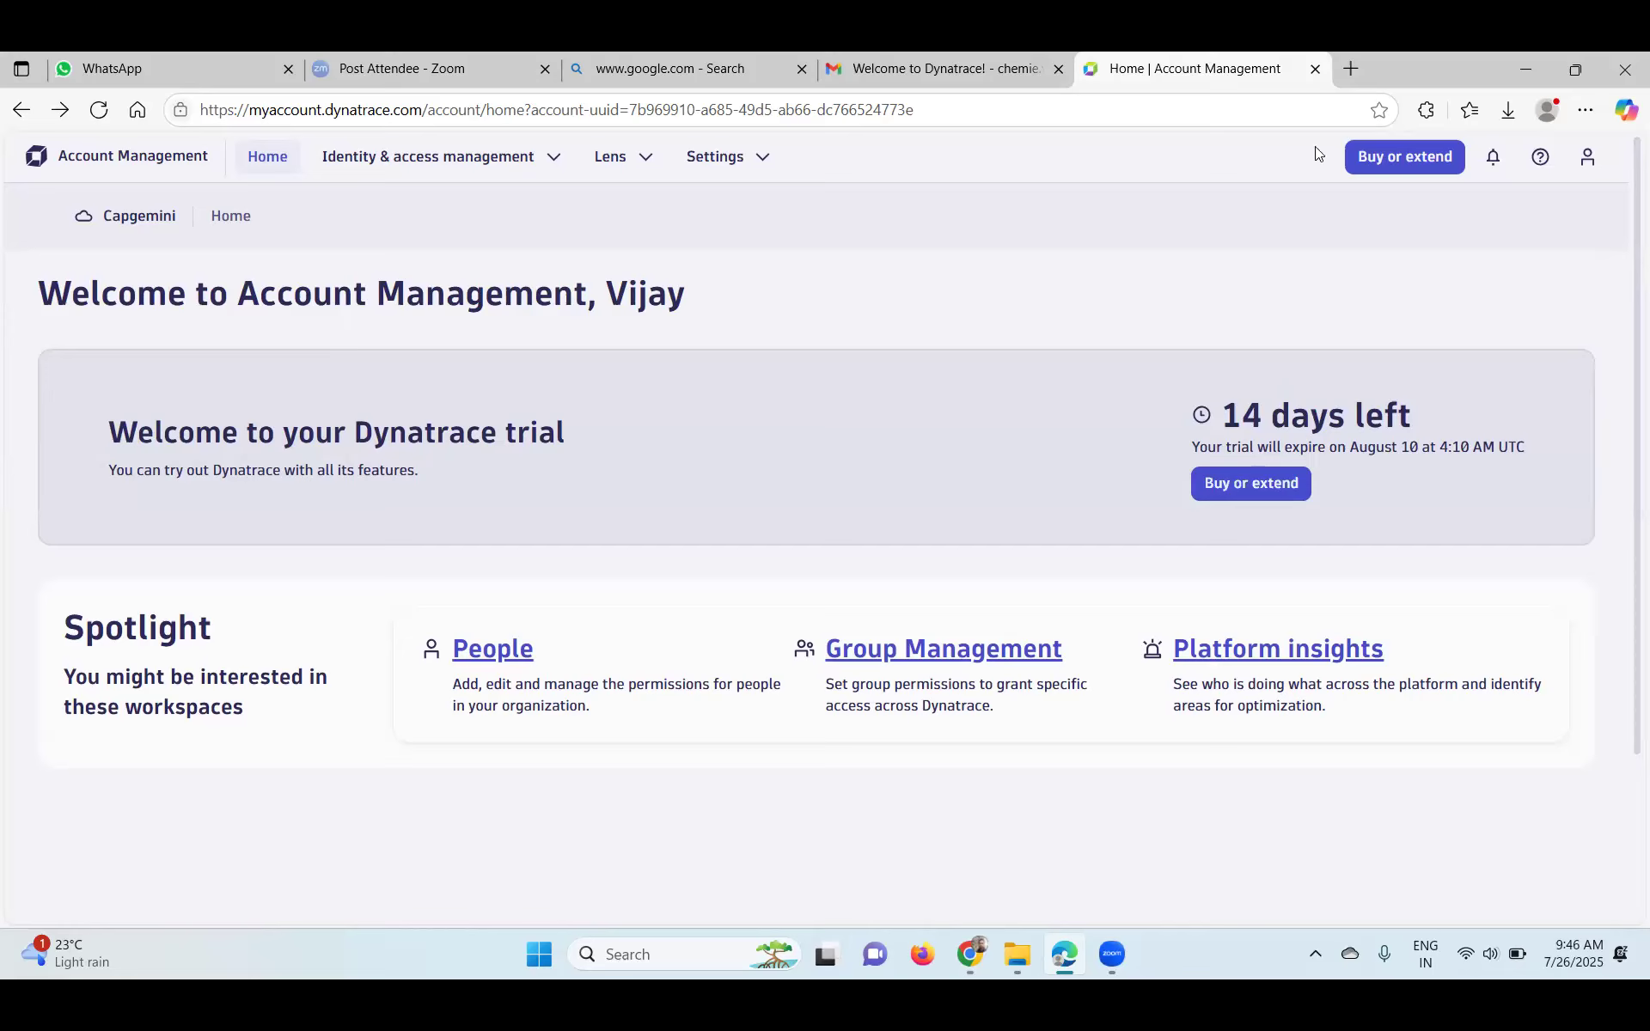
double_click(233, 219)
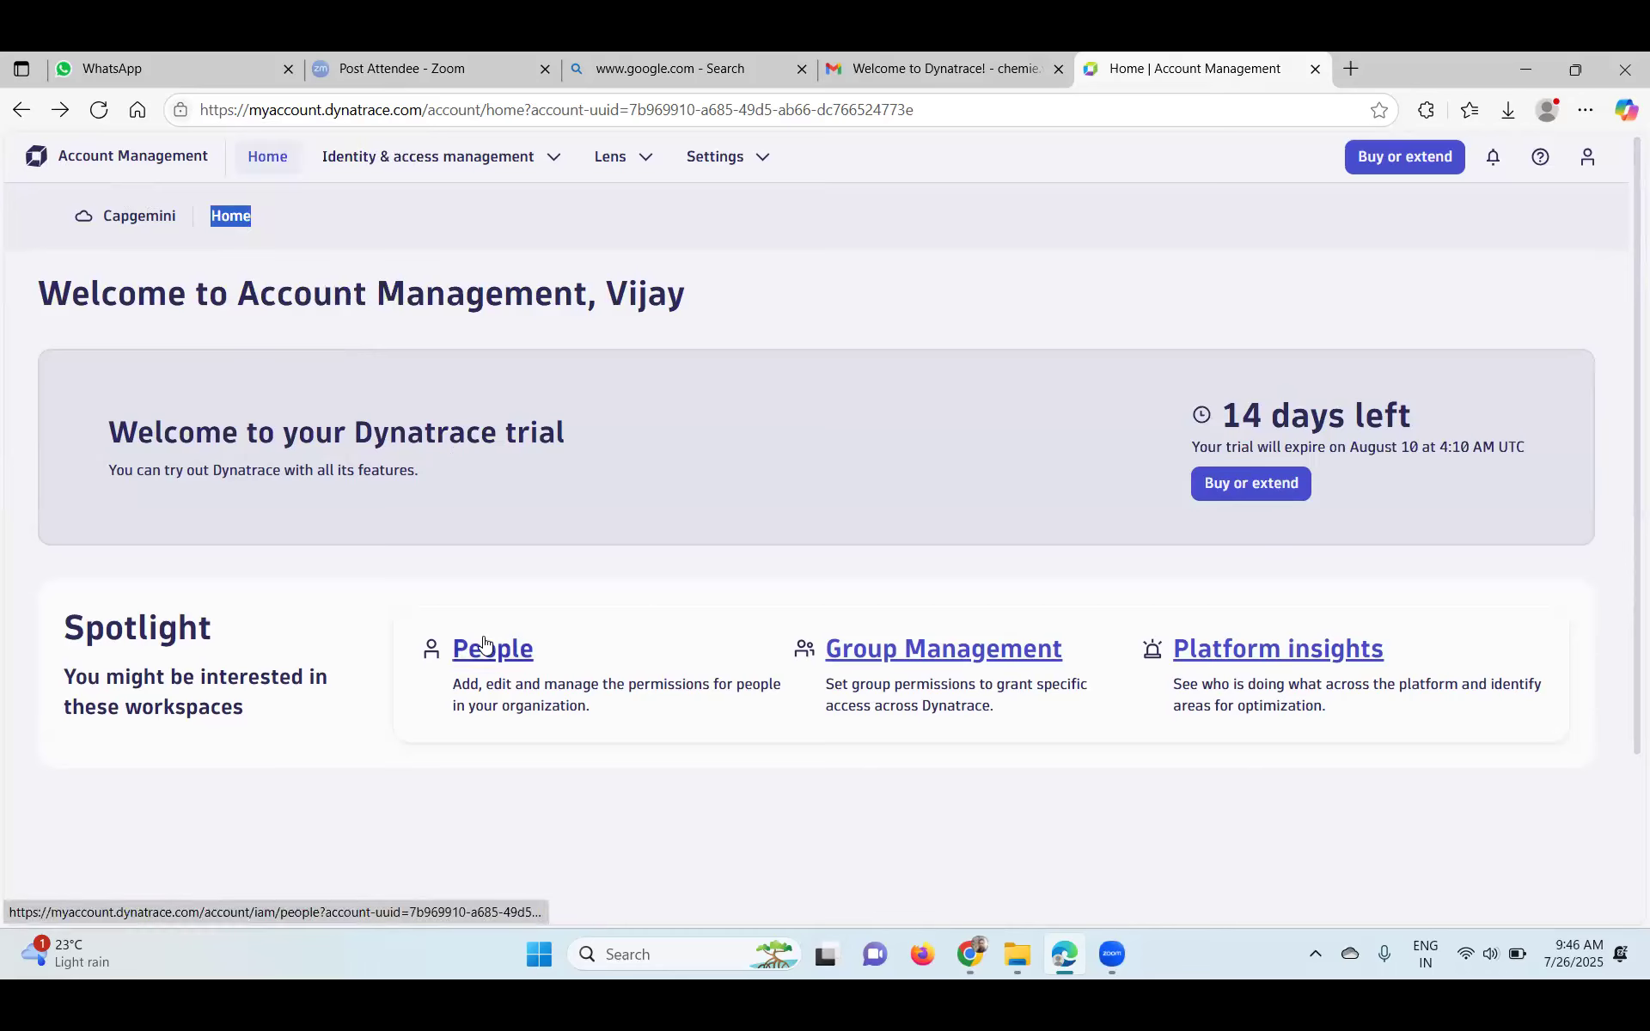
left_click(1277, 645)
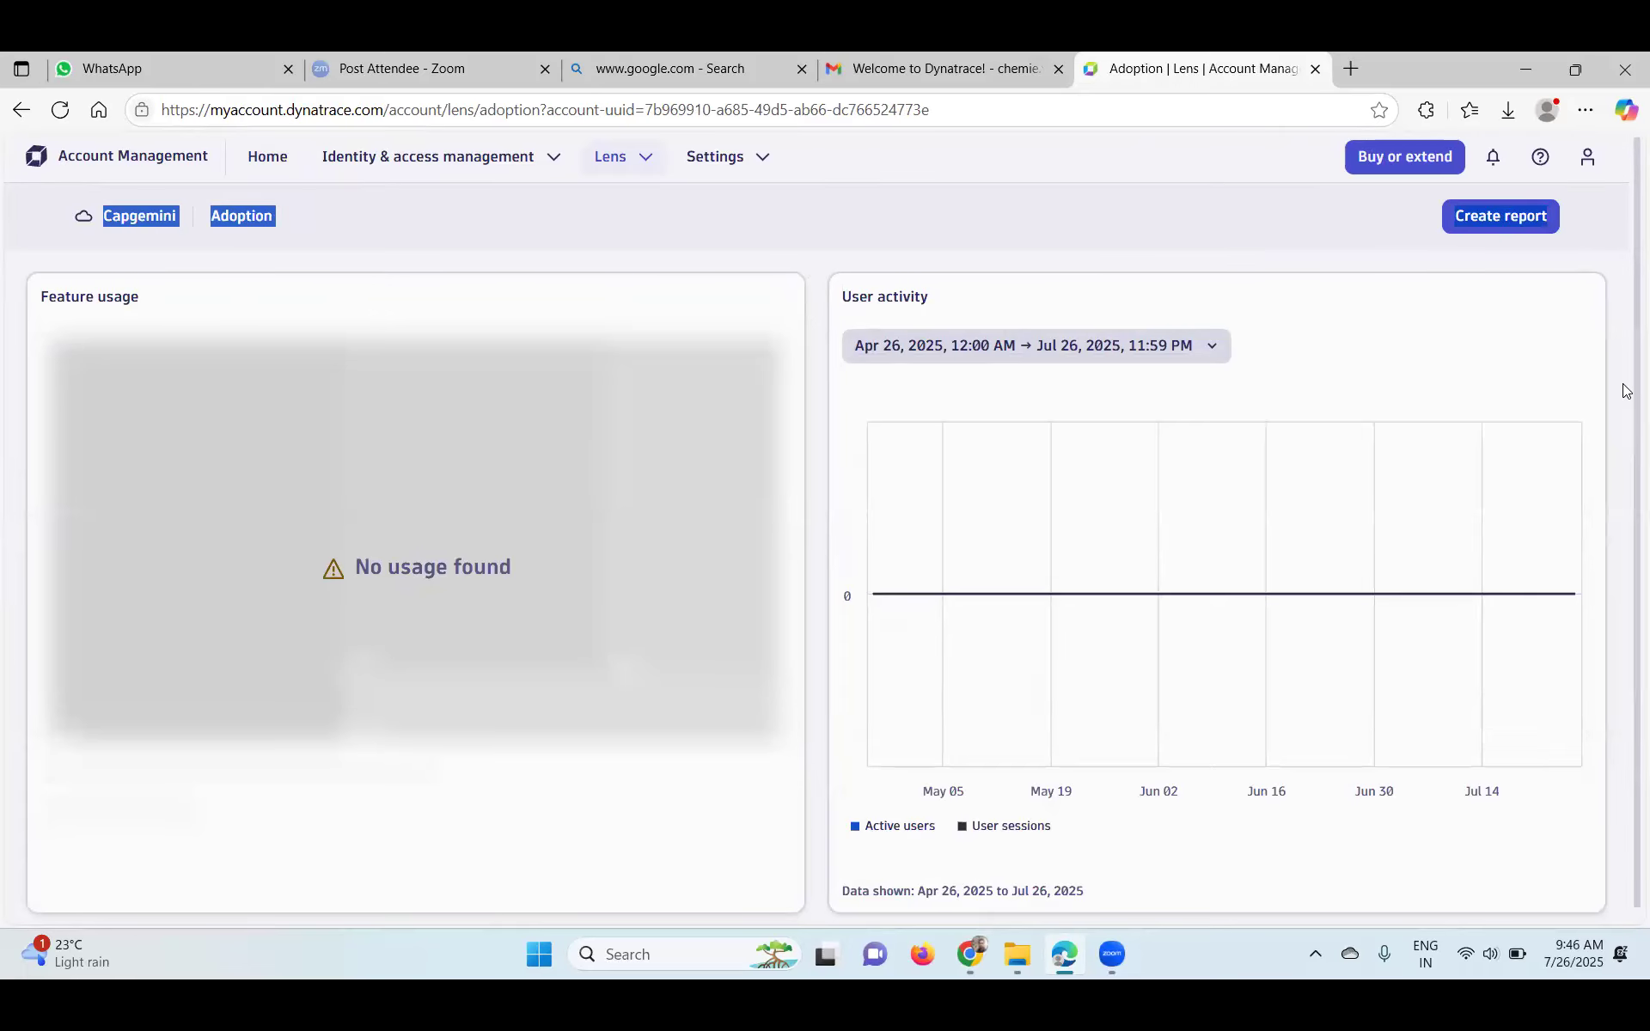
scroll(1625, 516, "down", 1)
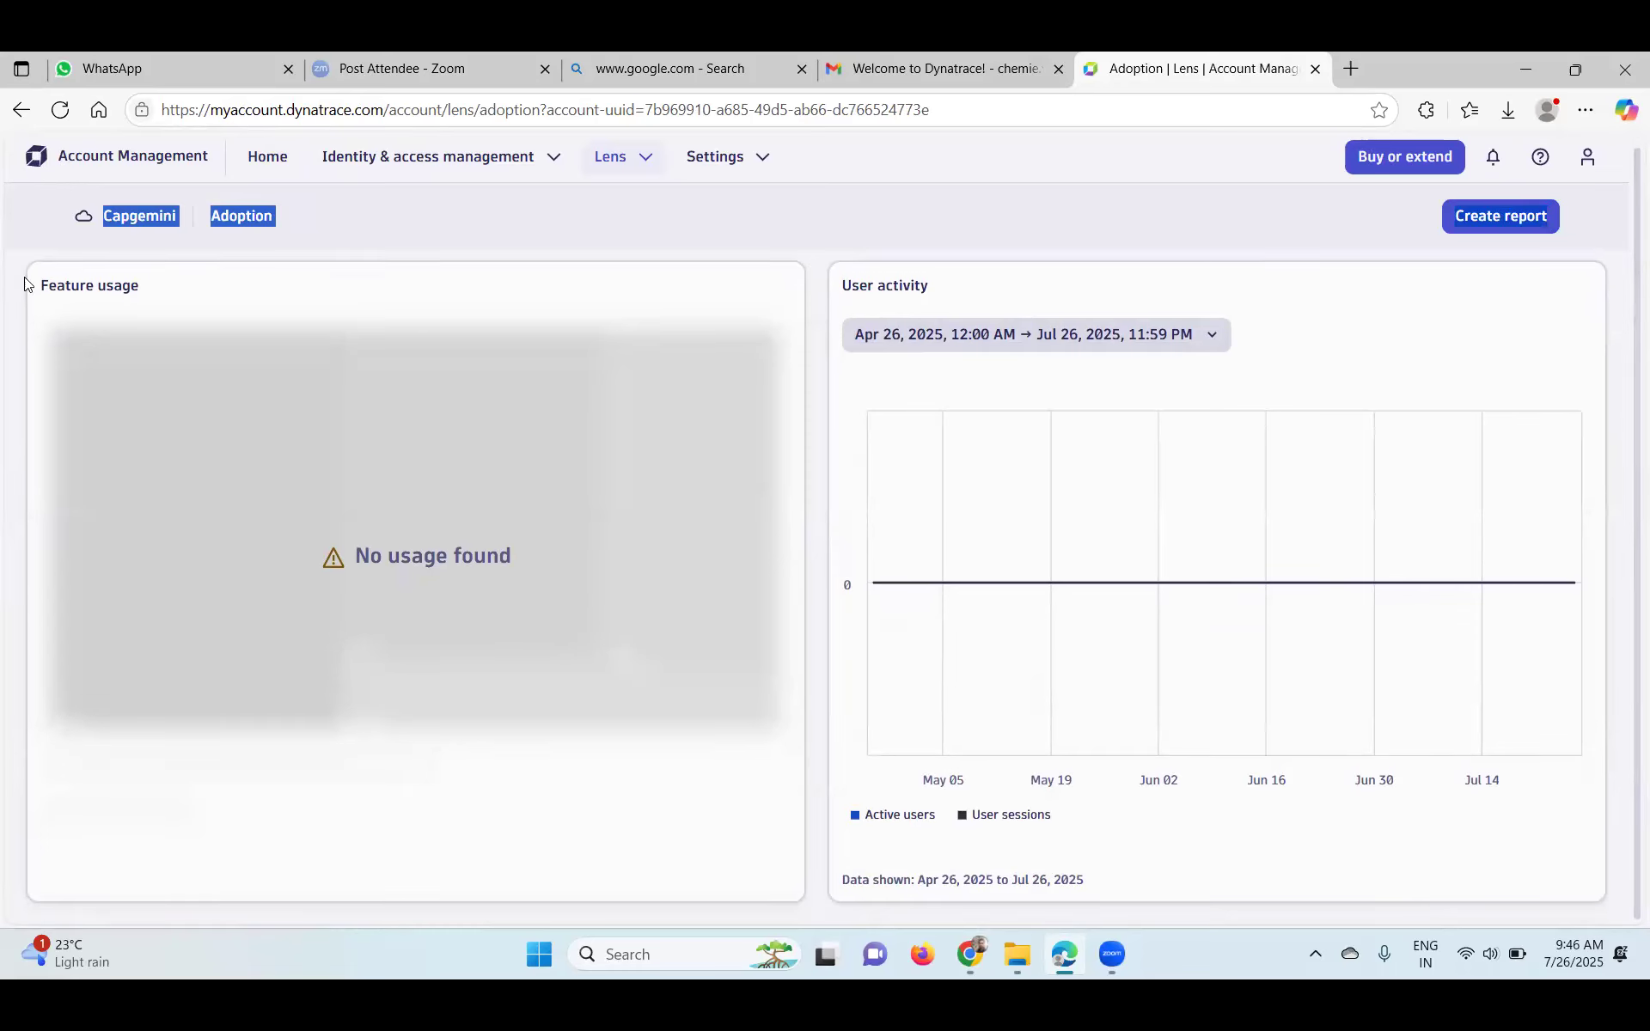
left_click(86, 156)
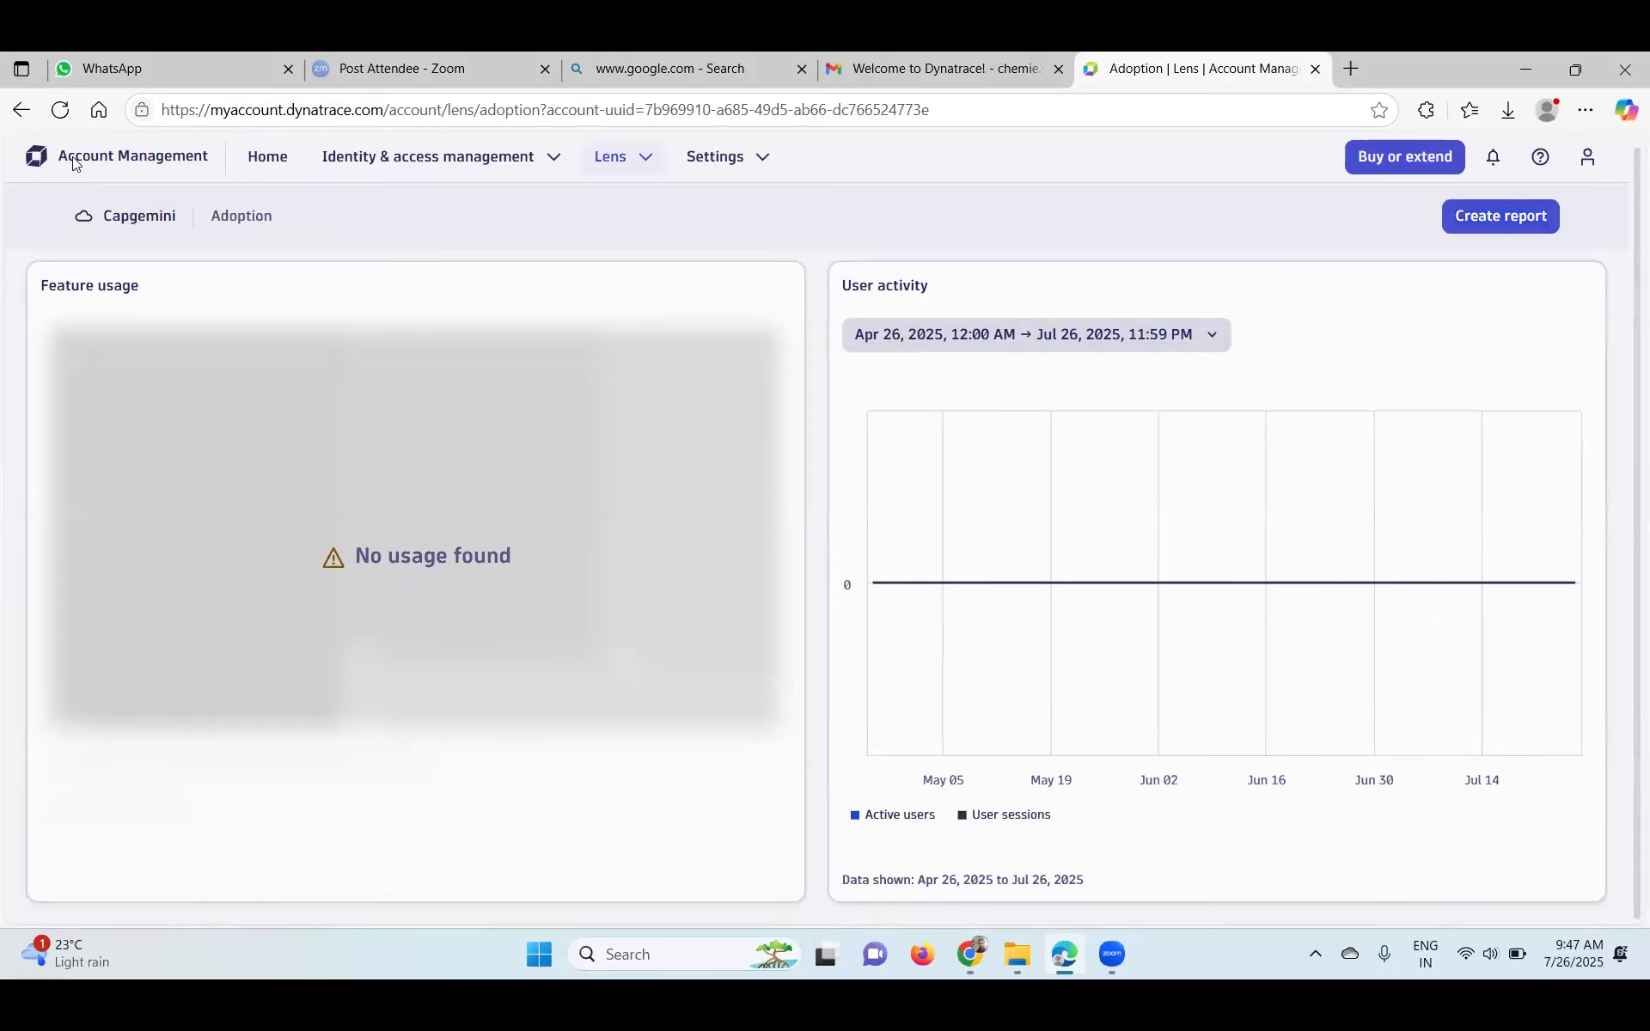
left_click(274, 159)
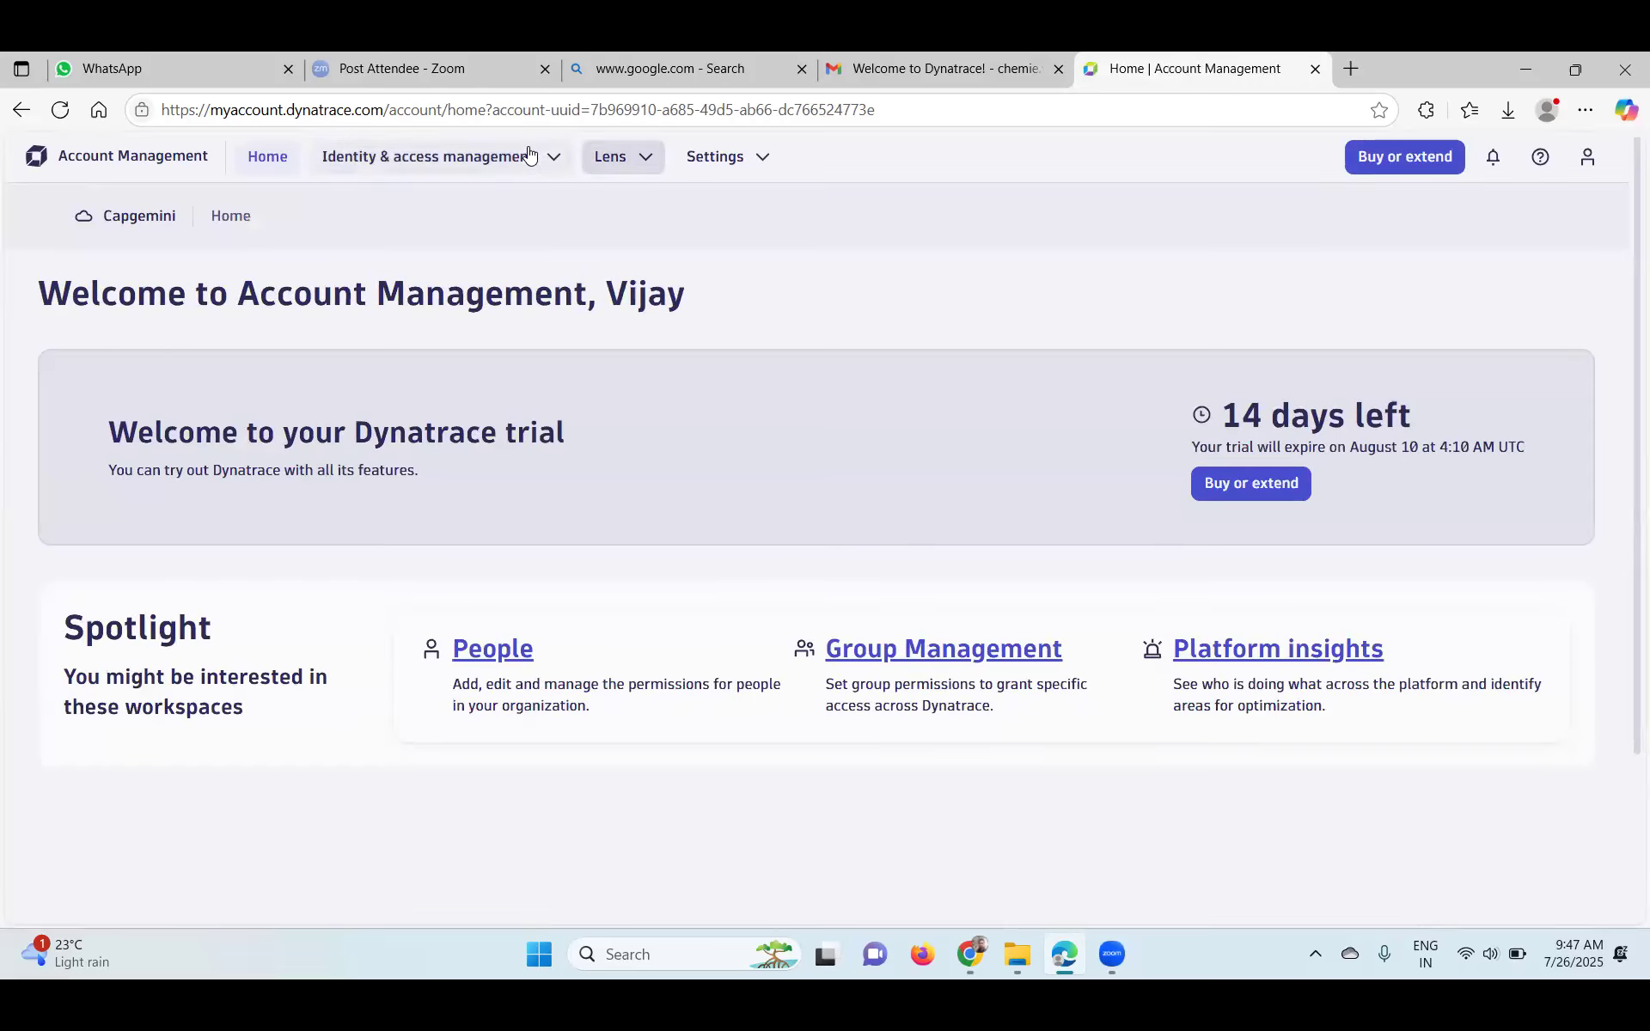
- Browse the Identity & access management menu and open the Lens environments overview
left_click(530, 155)
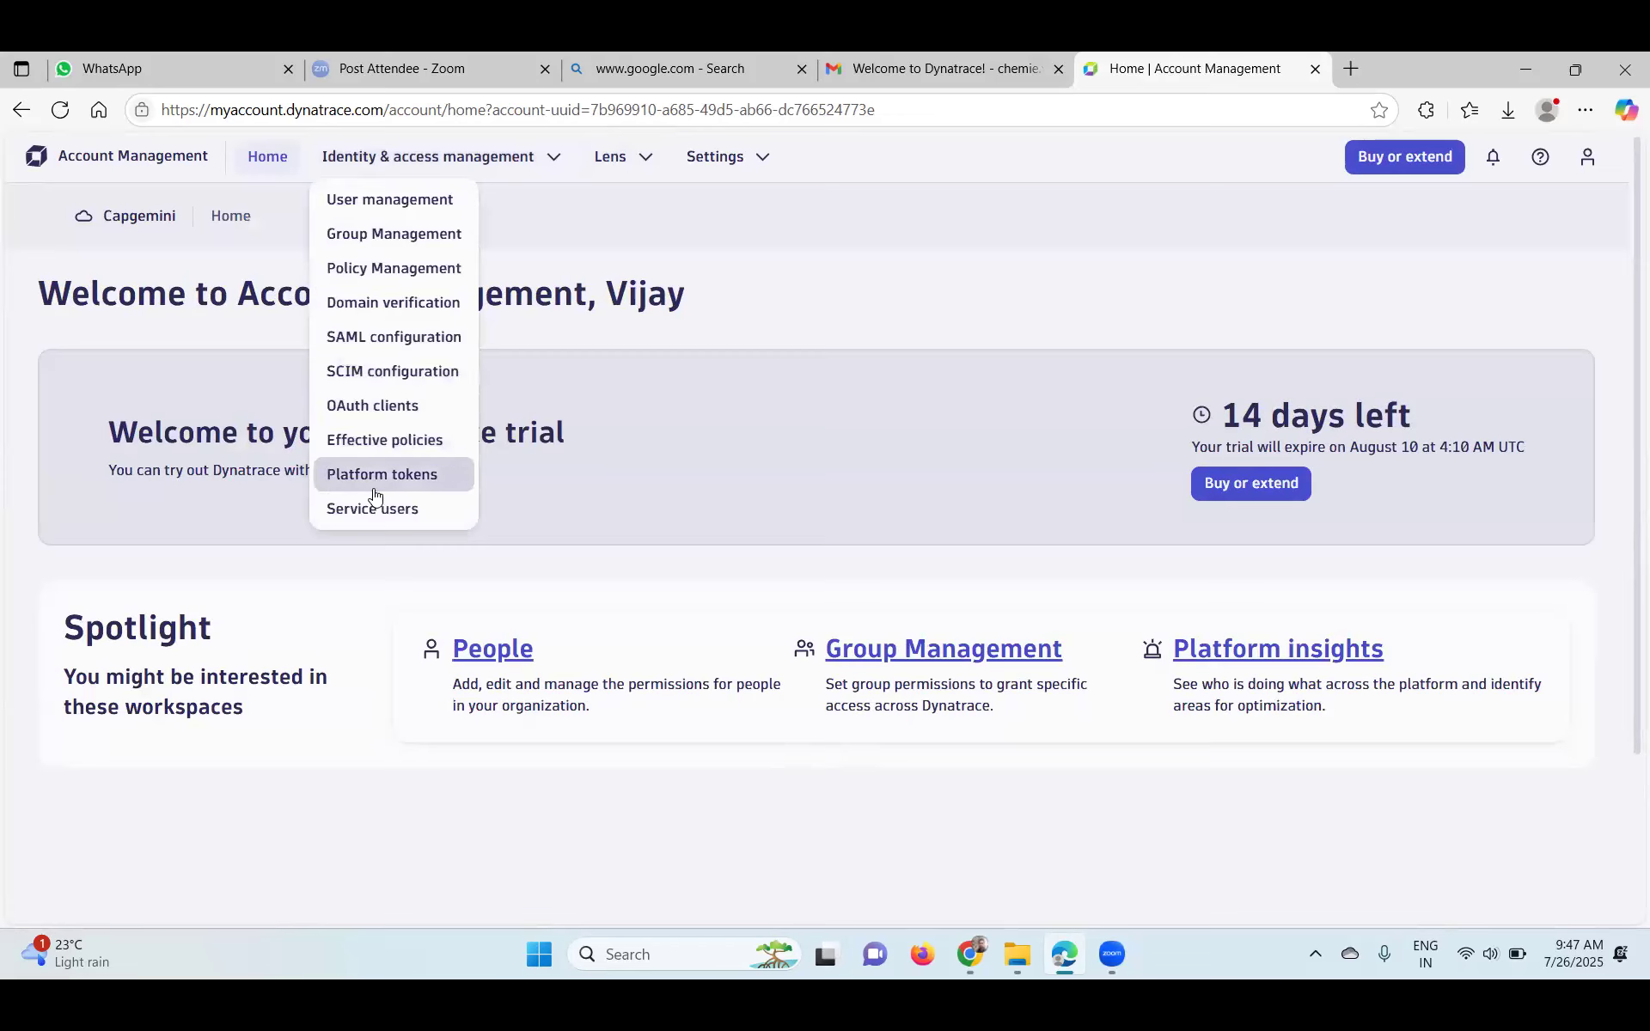
left_click(621, 159)
left_click(645, 153)
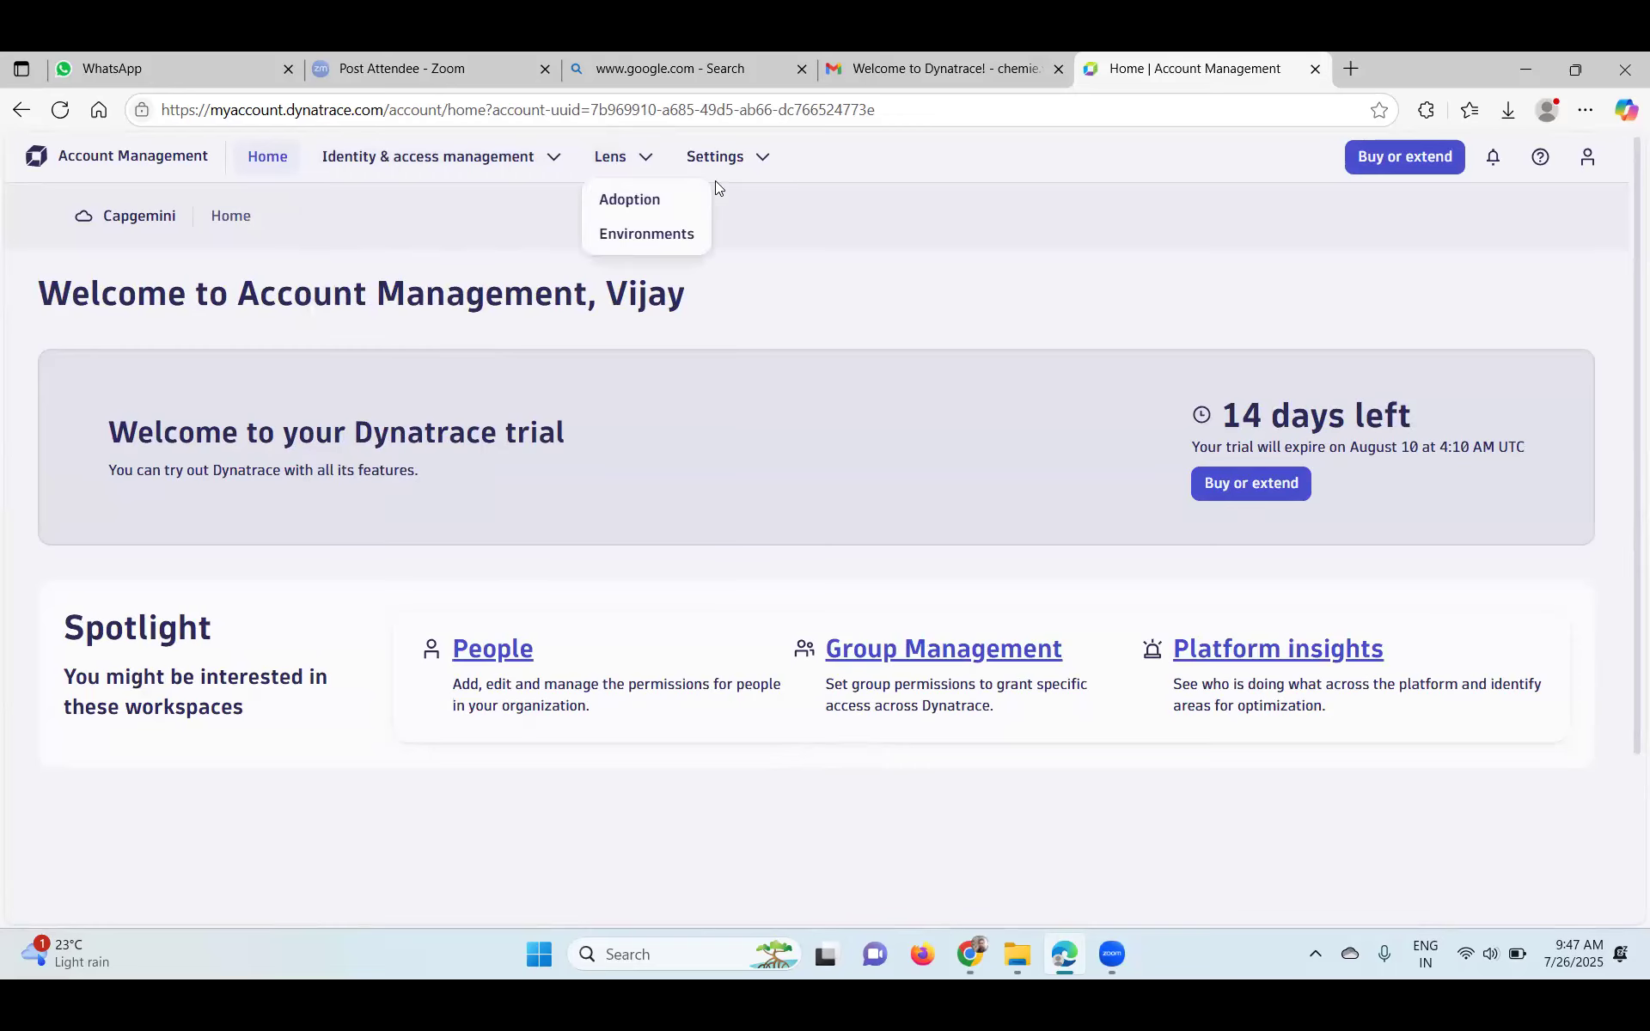
left_click(622, 232)
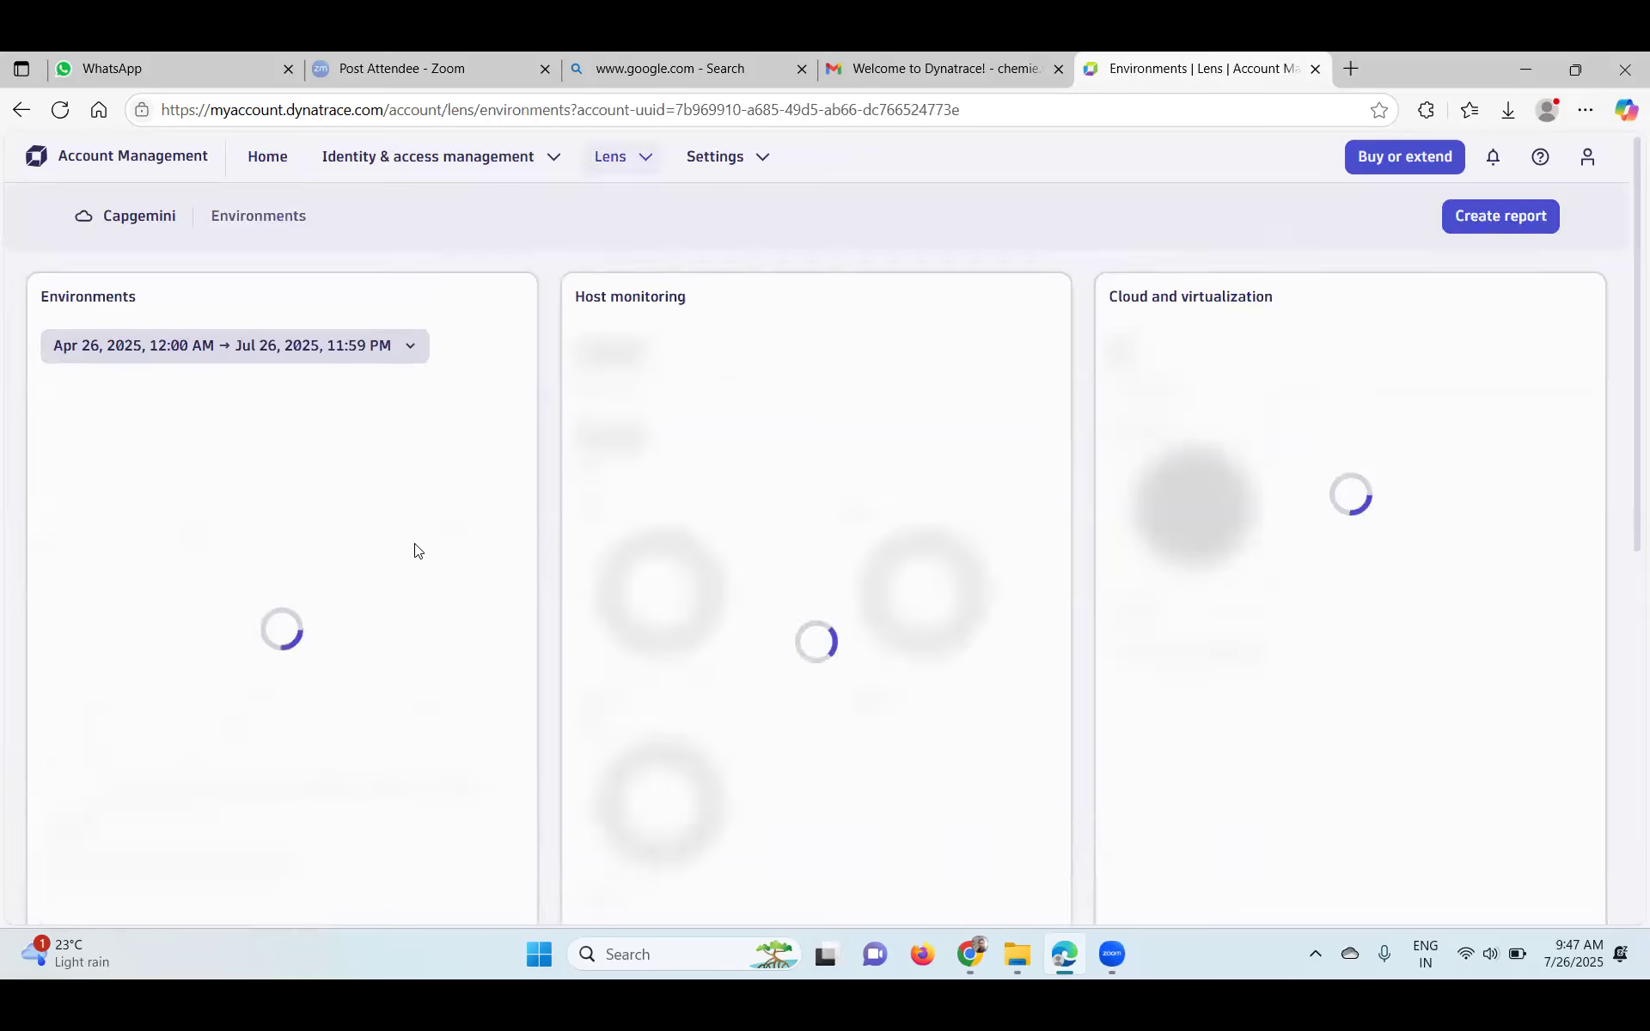
- Go to Settings > Environments and open the running trial environment in a new tab
left_click(744, 163)
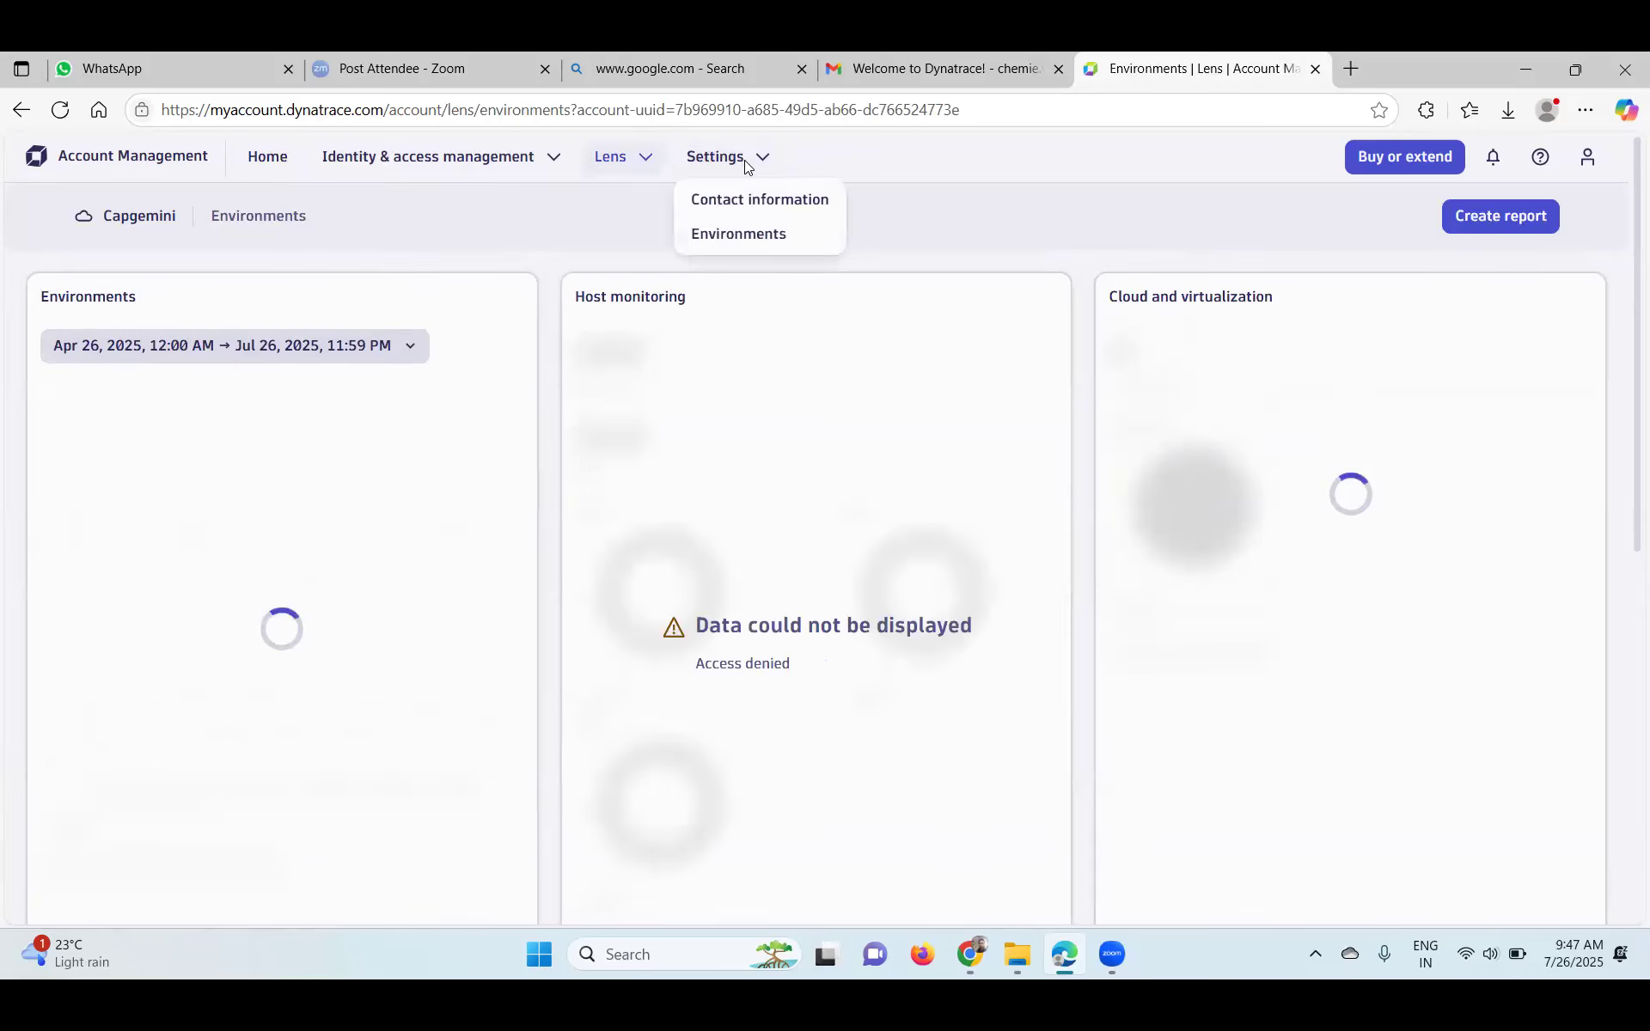
left_click(723, 230)
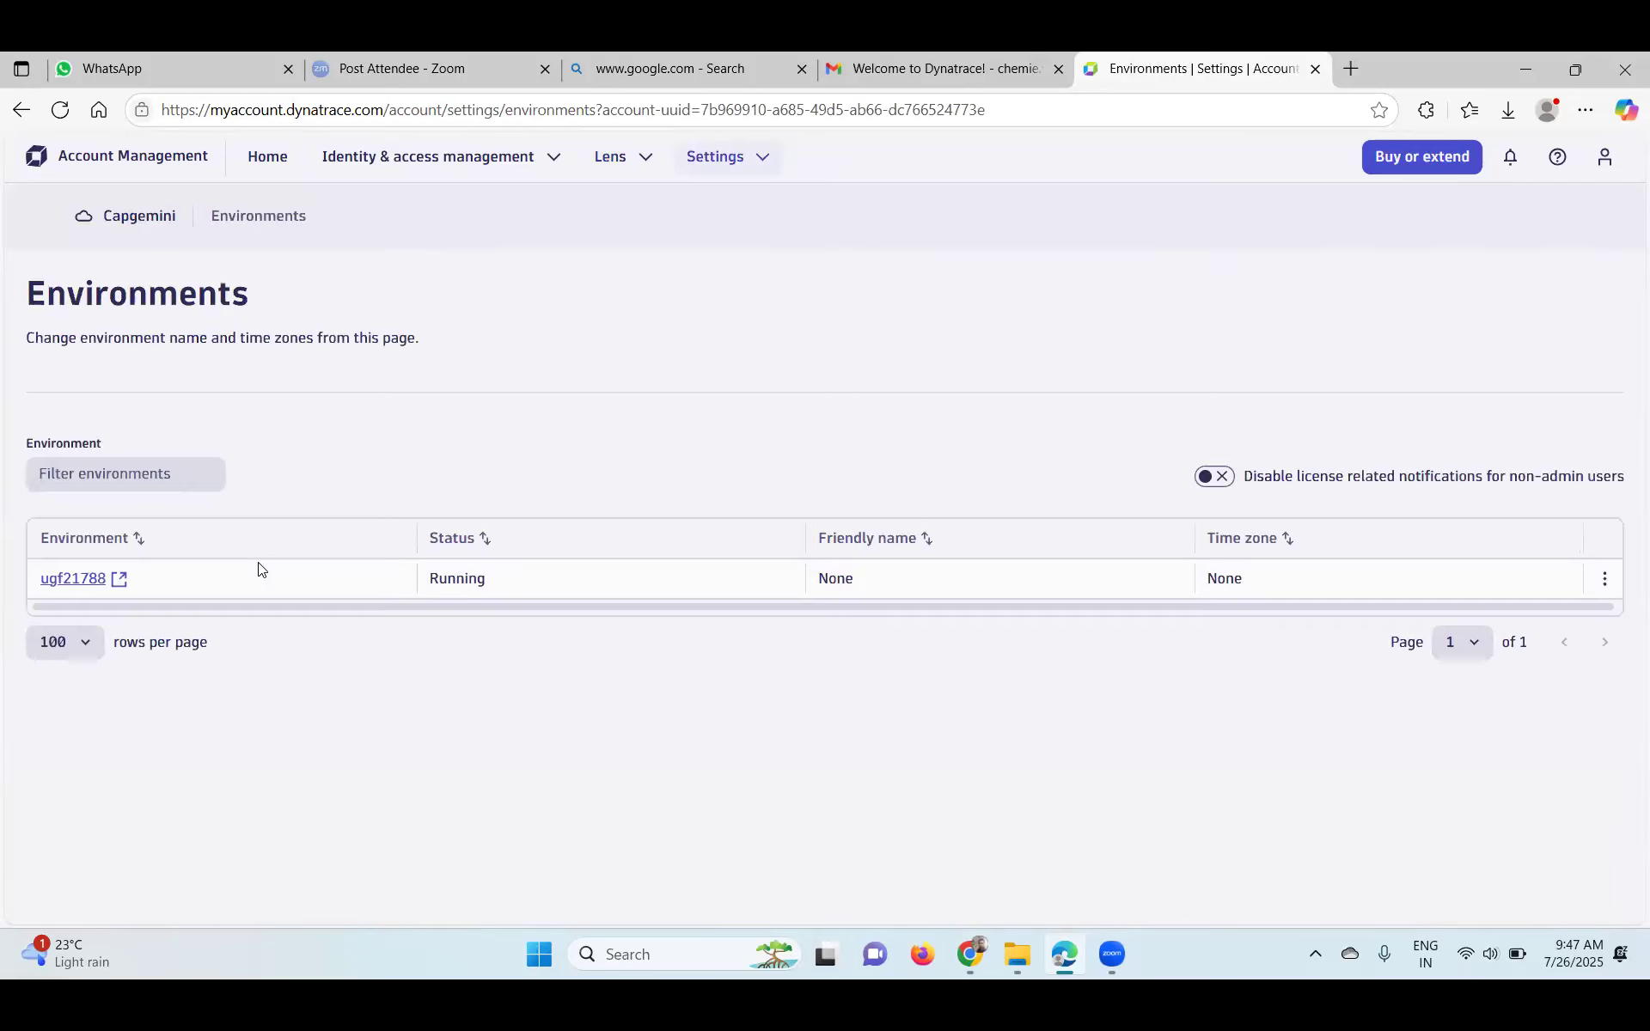
left_click(62, 584)
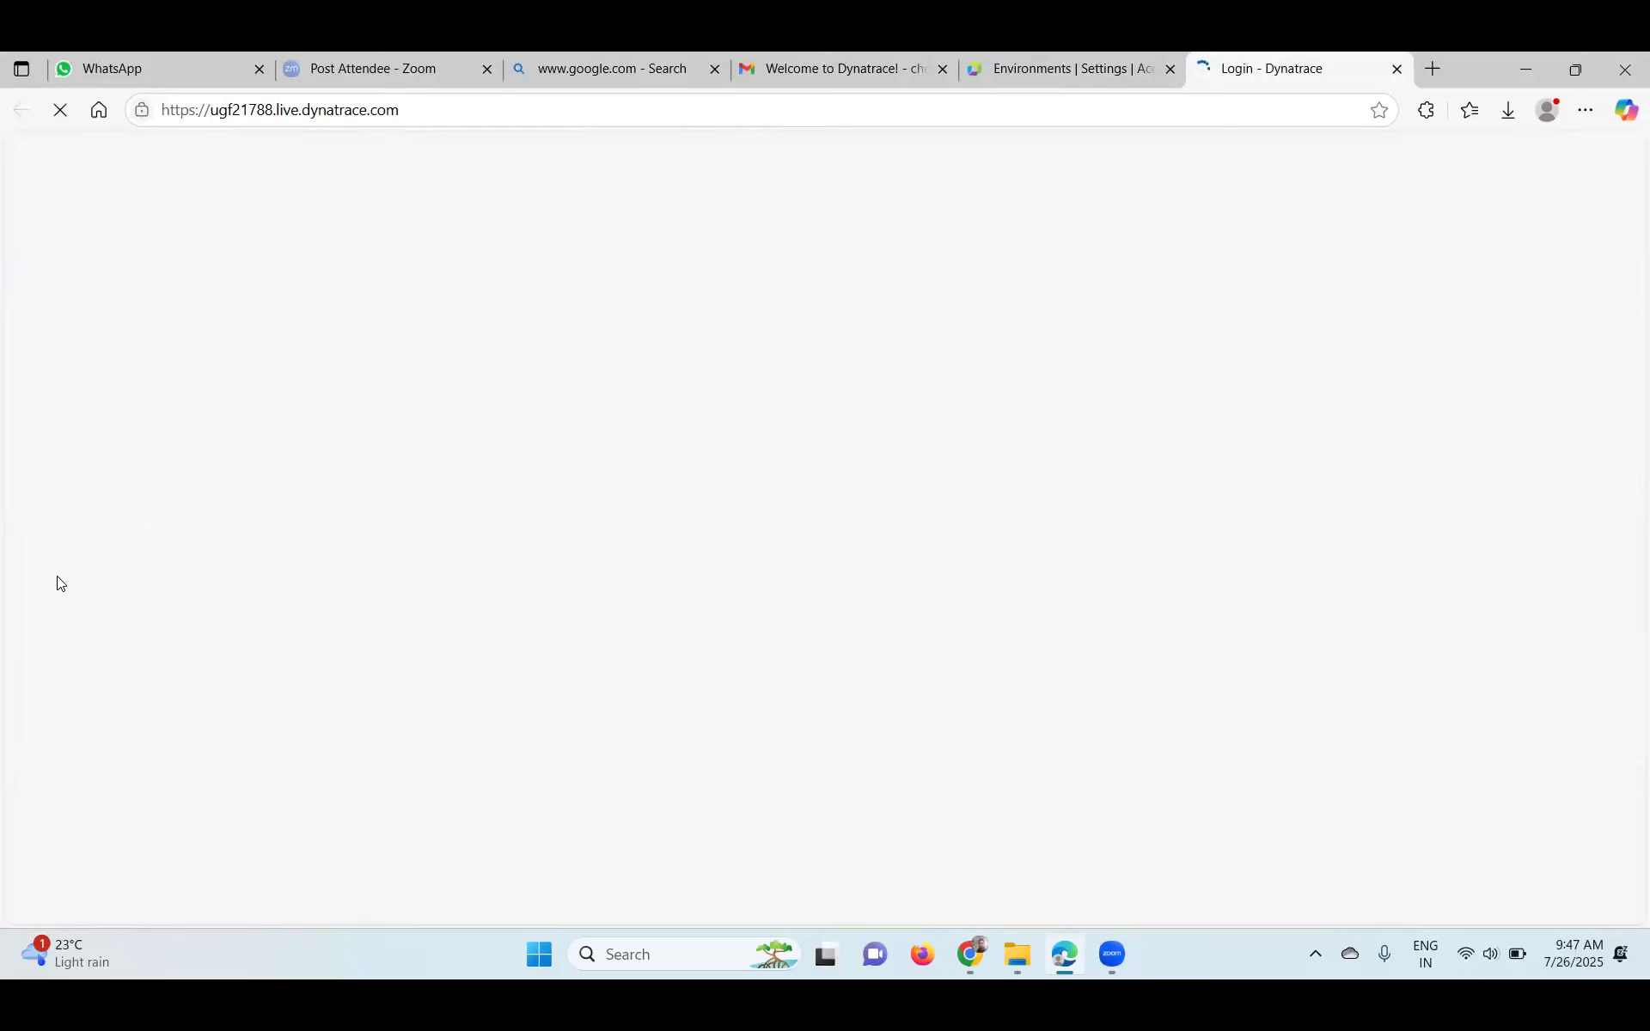
left_click(1088, 74)
left_click(737, 171)
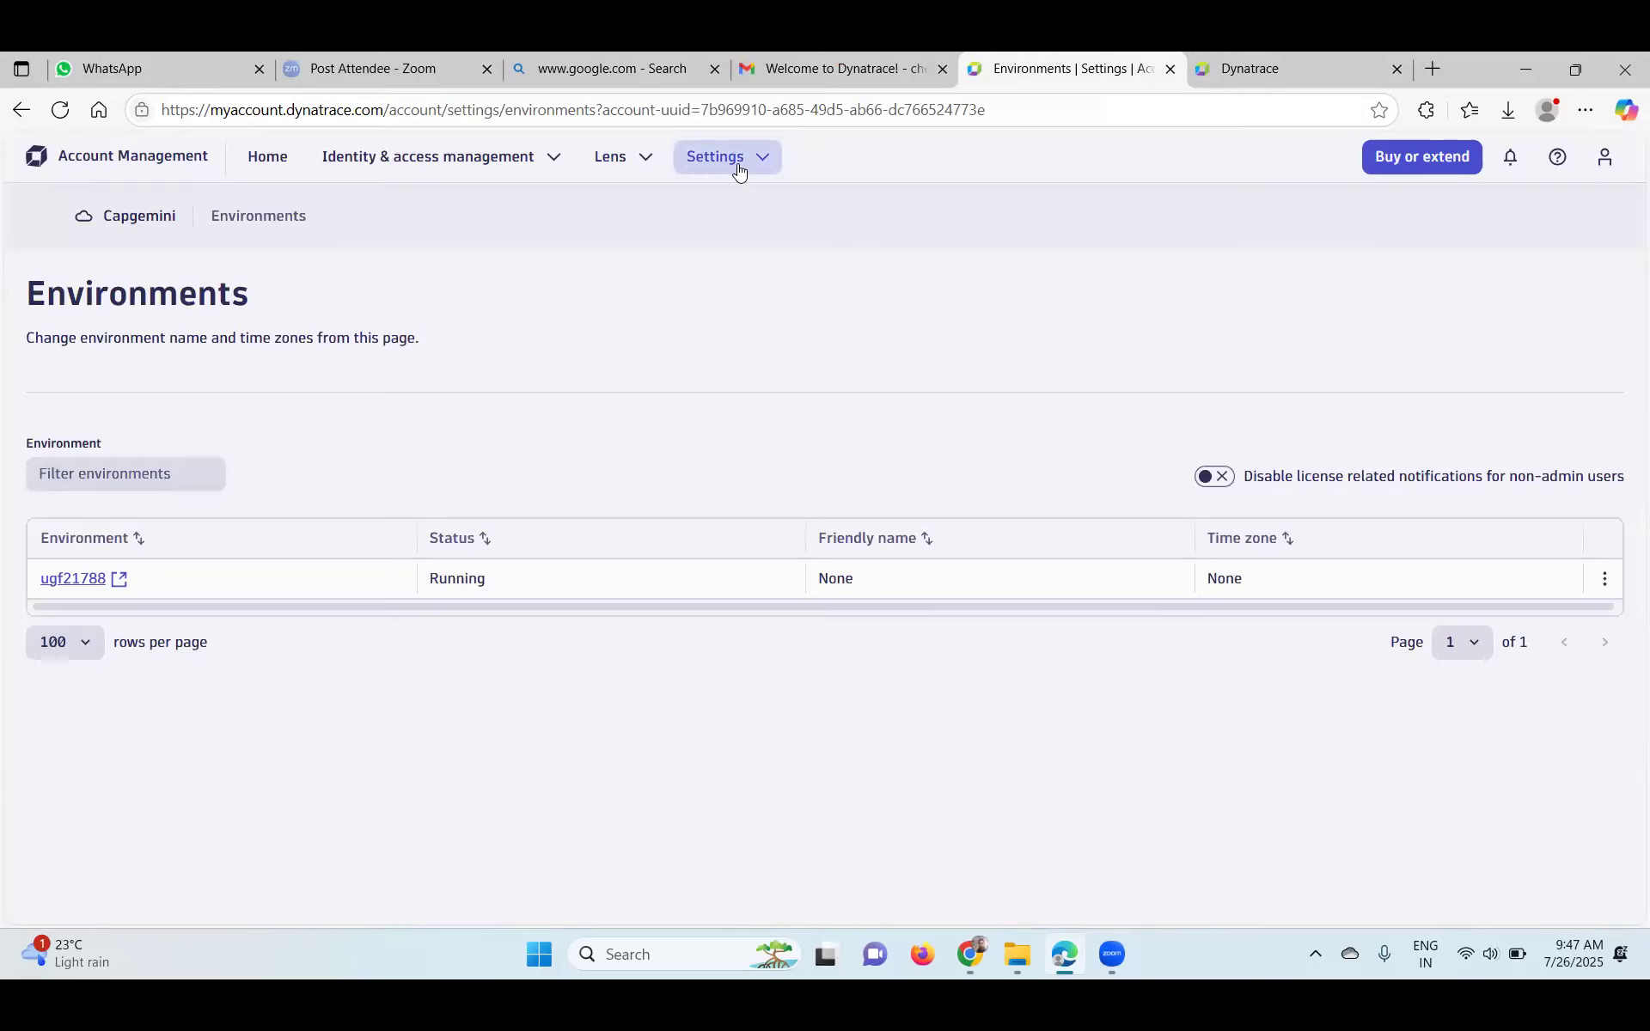
- Switch to the environment's own tab and look over its Getting started launcher page
left_click(1261, 75)
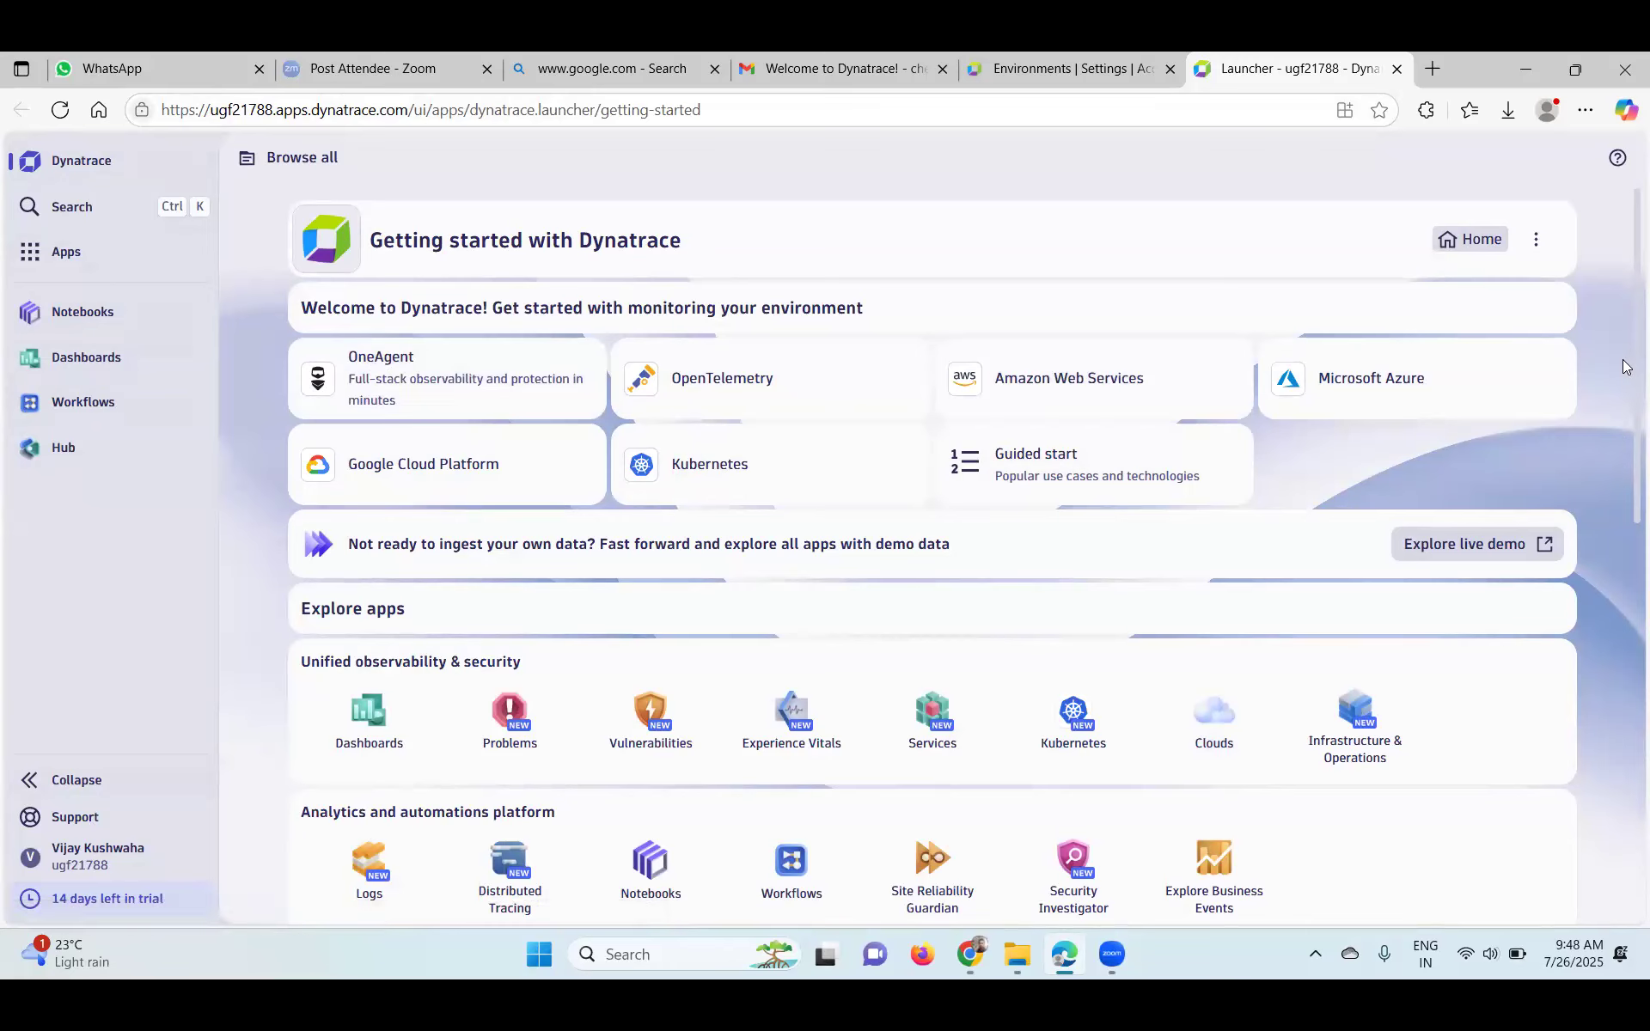
scroll(1627, 462, "down", 5)
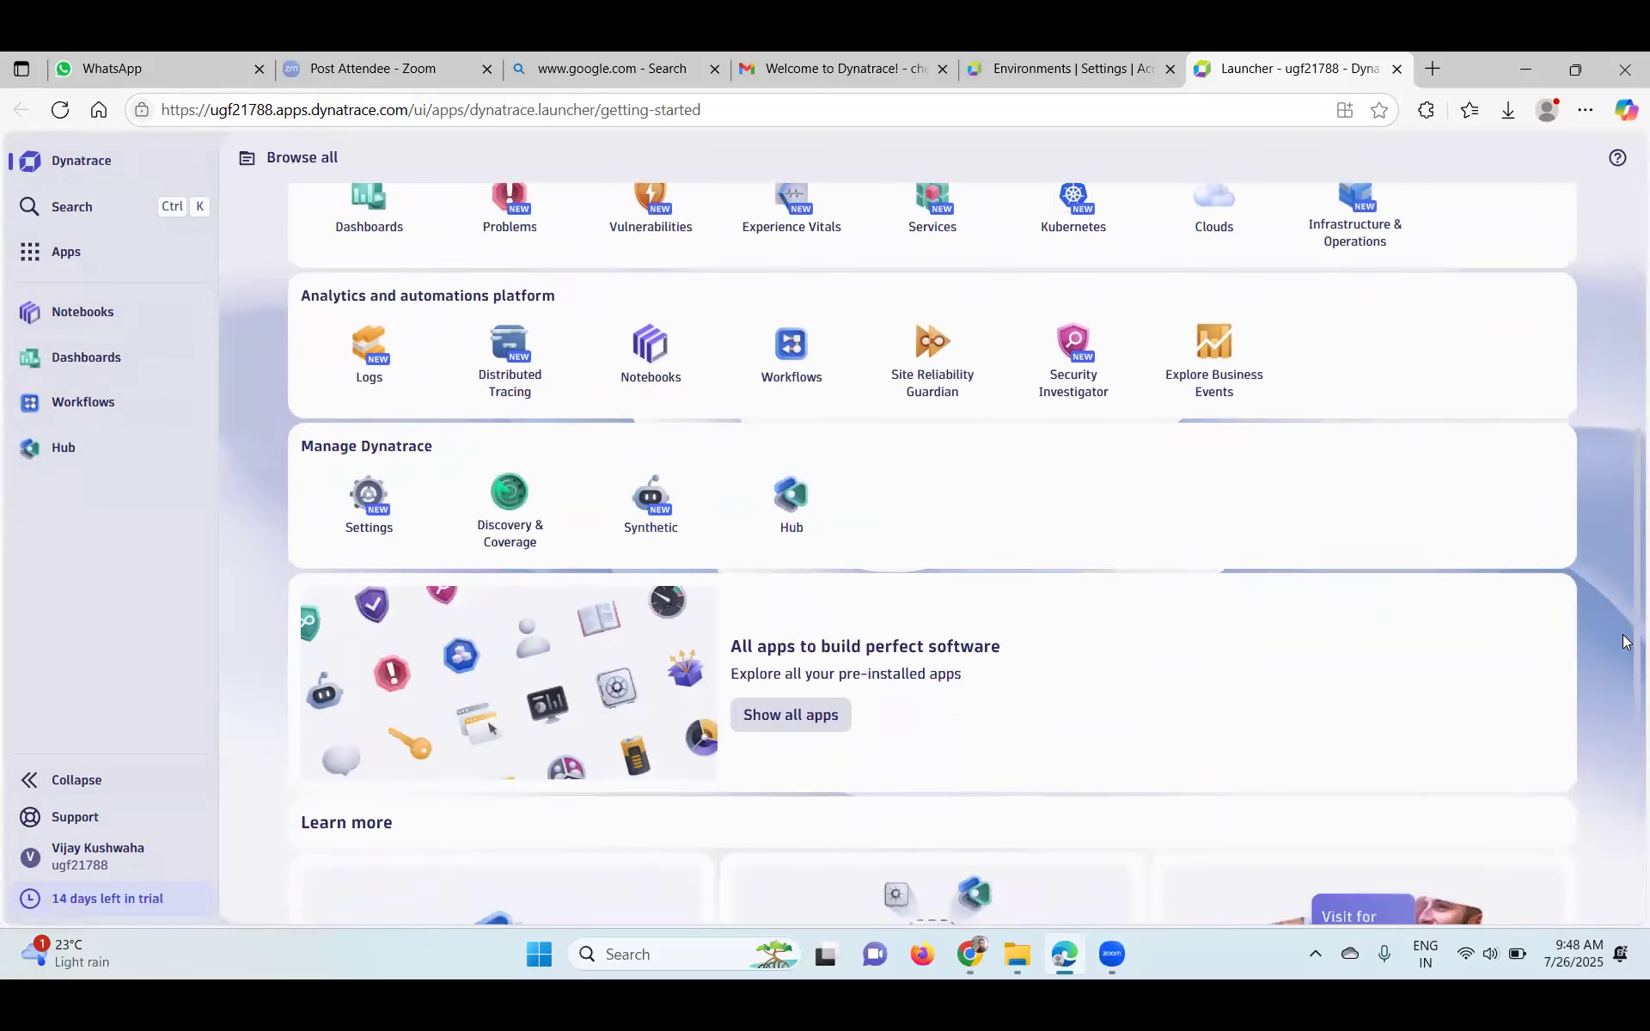
scroll(1627, 649, "up", 5)
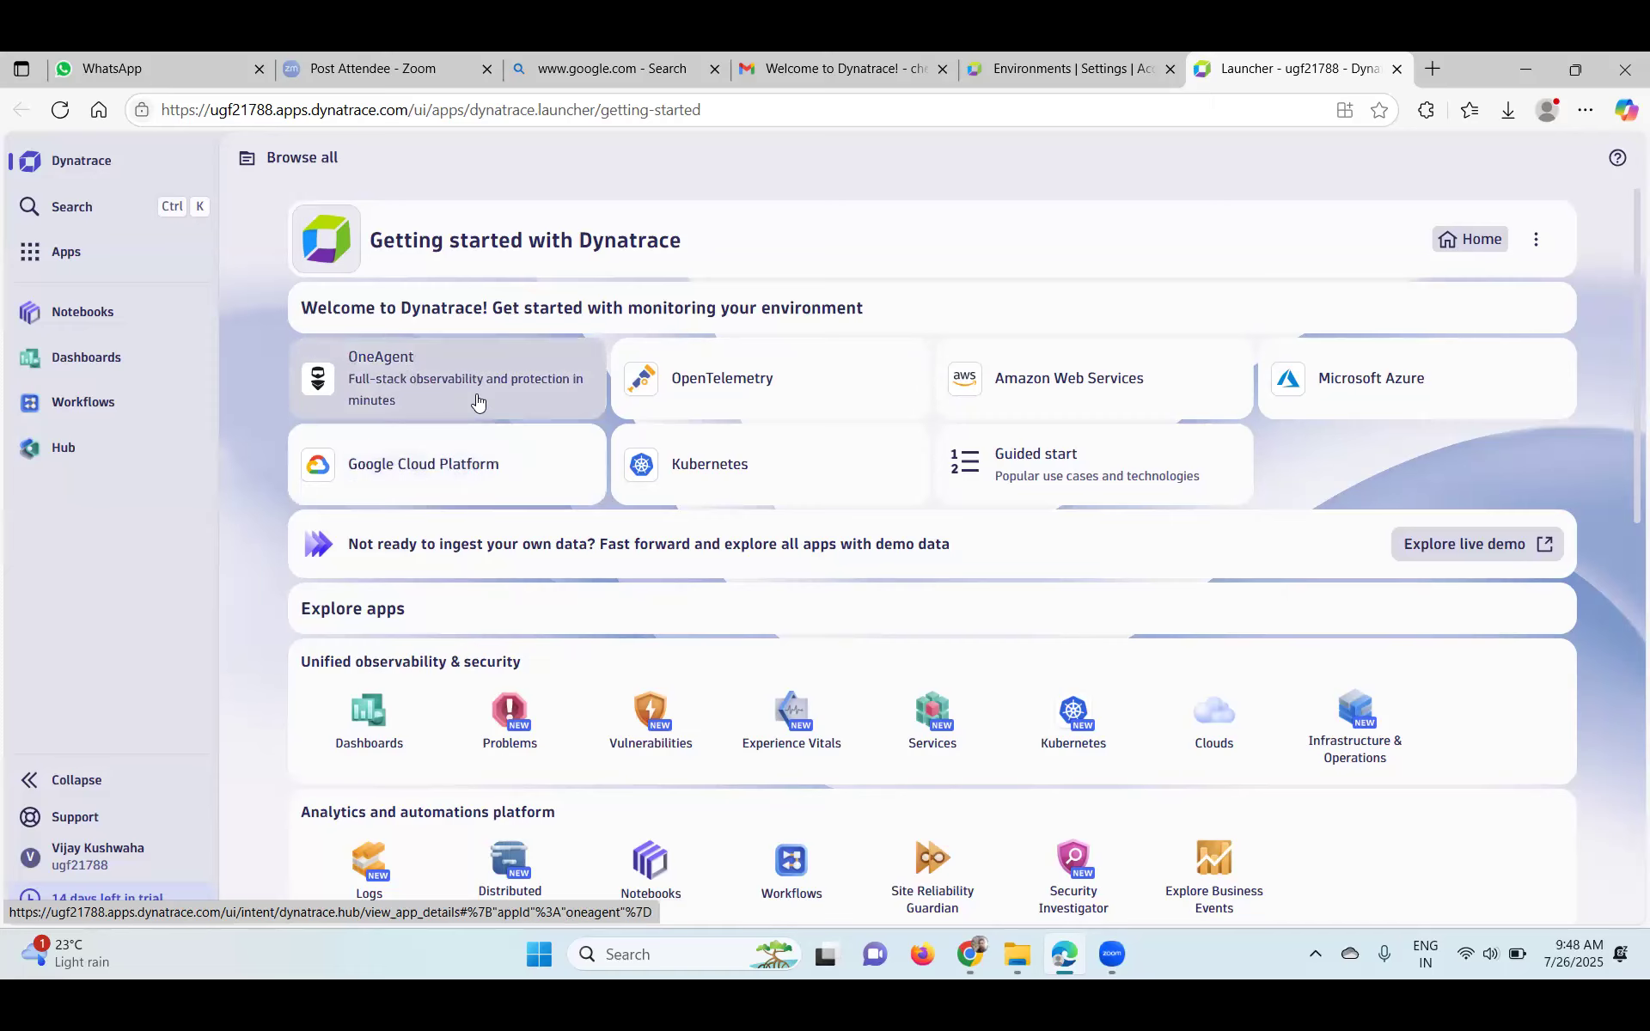
- Open the OneAgent details from the launcher, after briefly checking the installed apps list
left_click(376, 361)
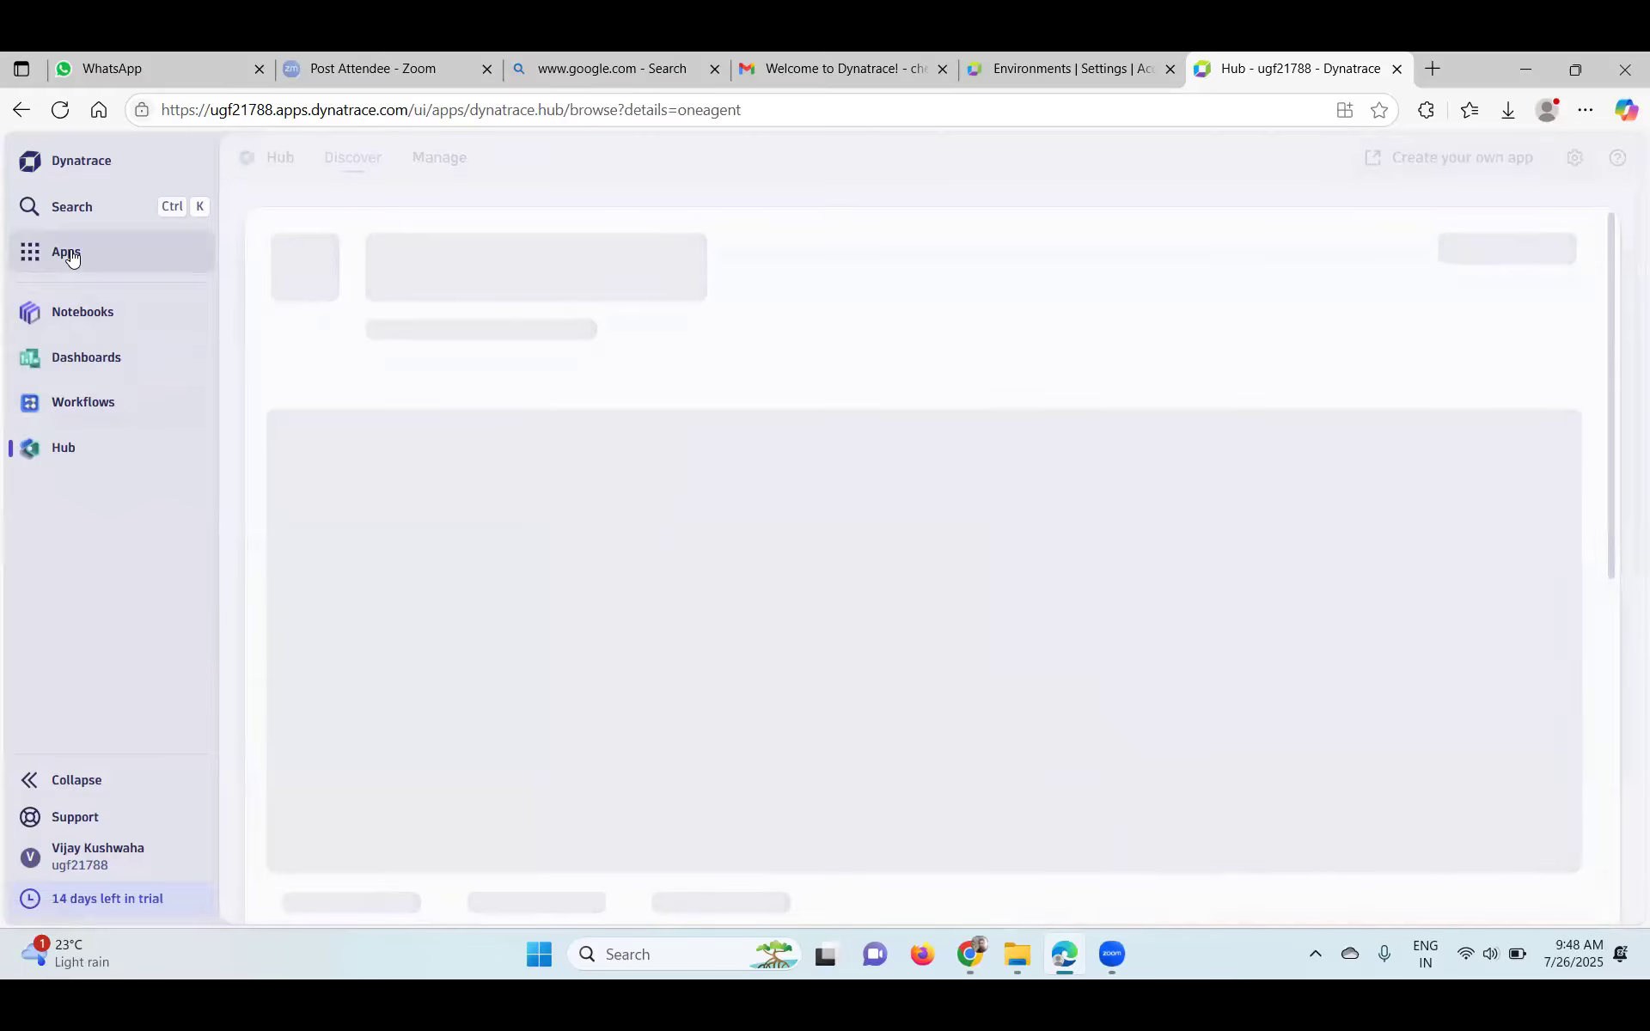
left_click(72, 257)
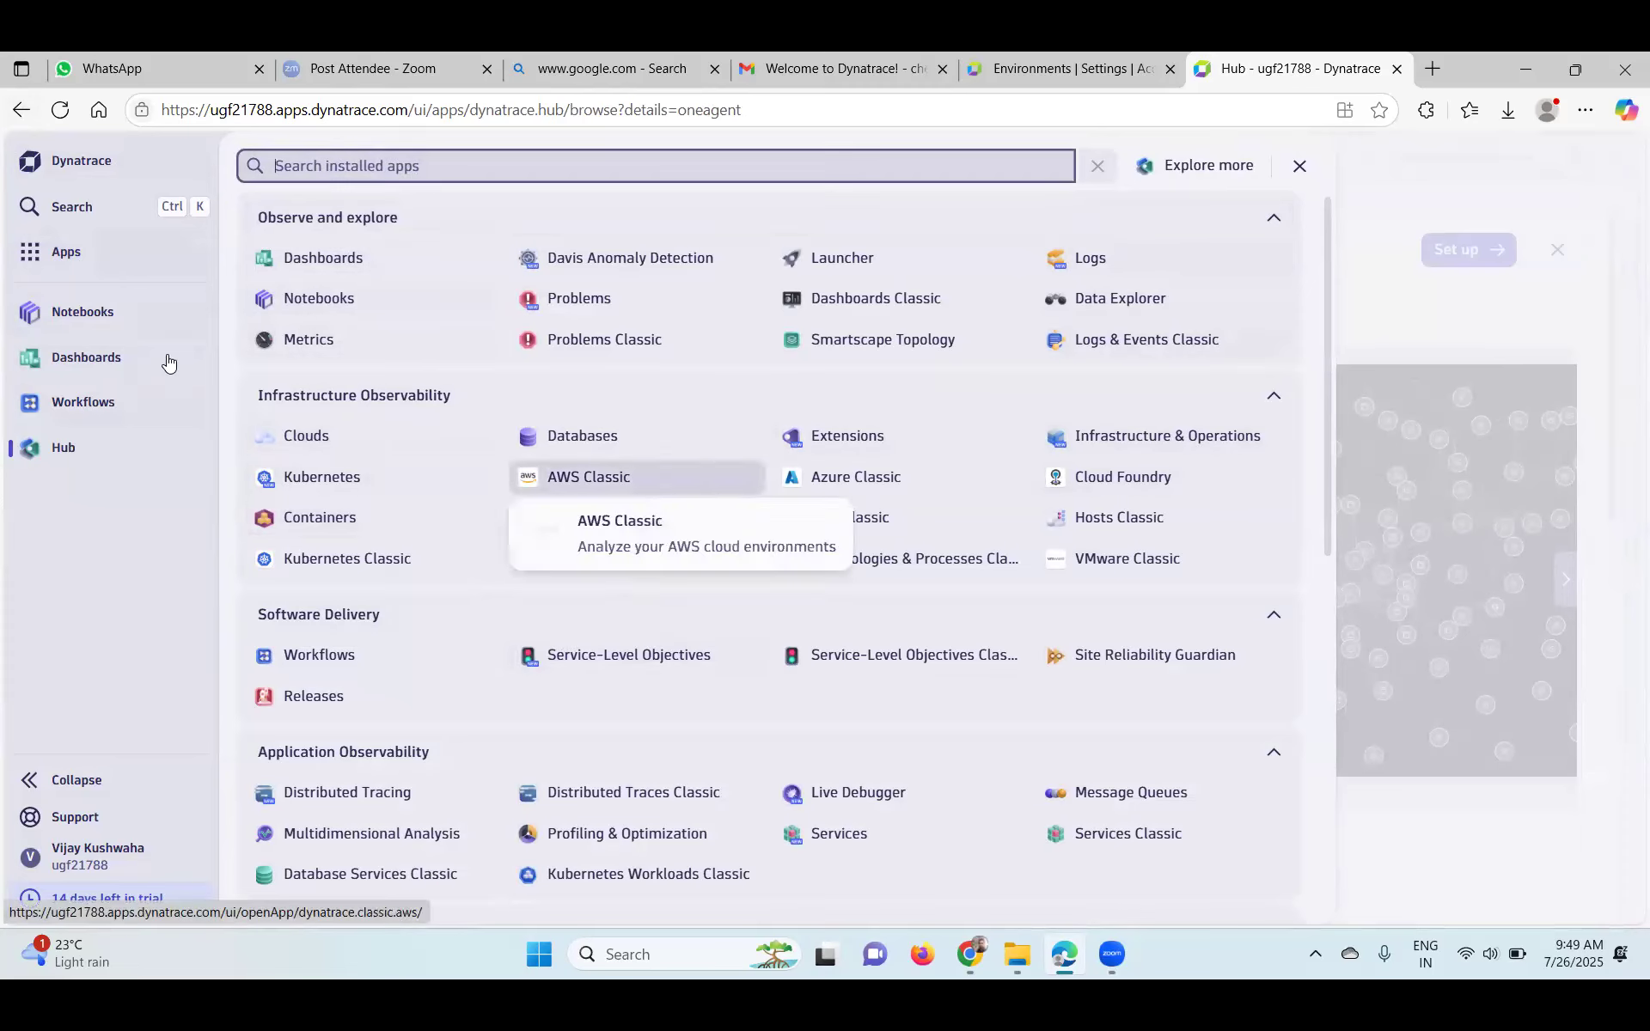
key("Escape")
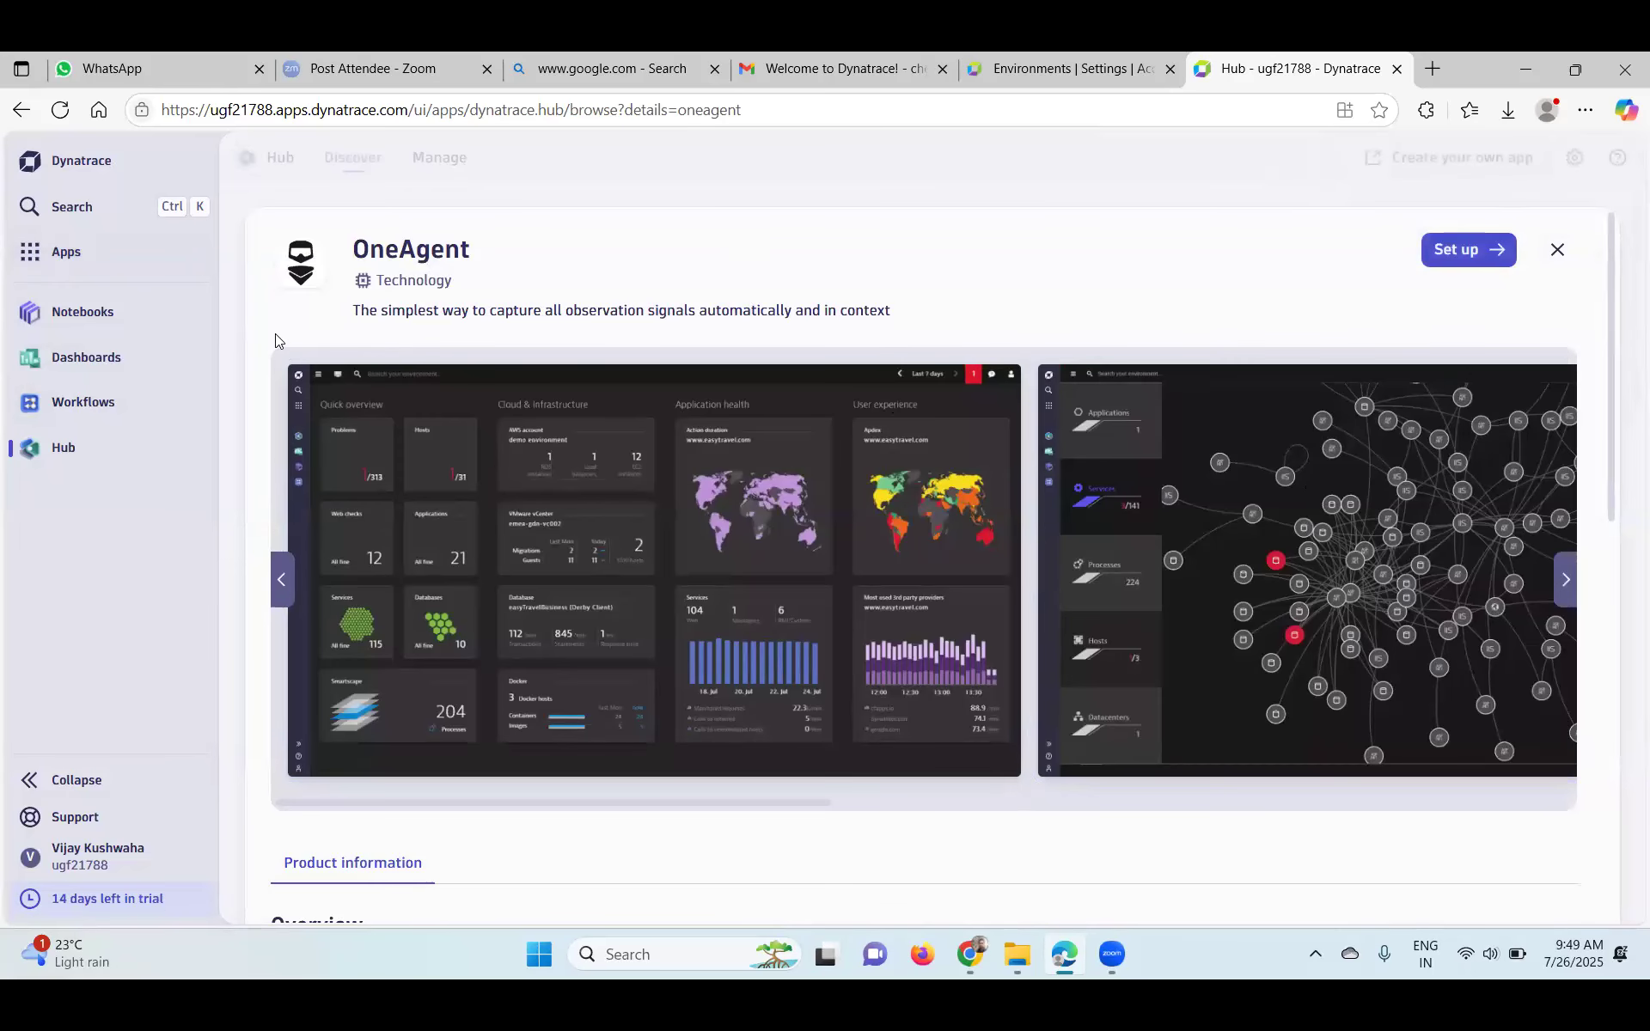
left_click(92, 165)
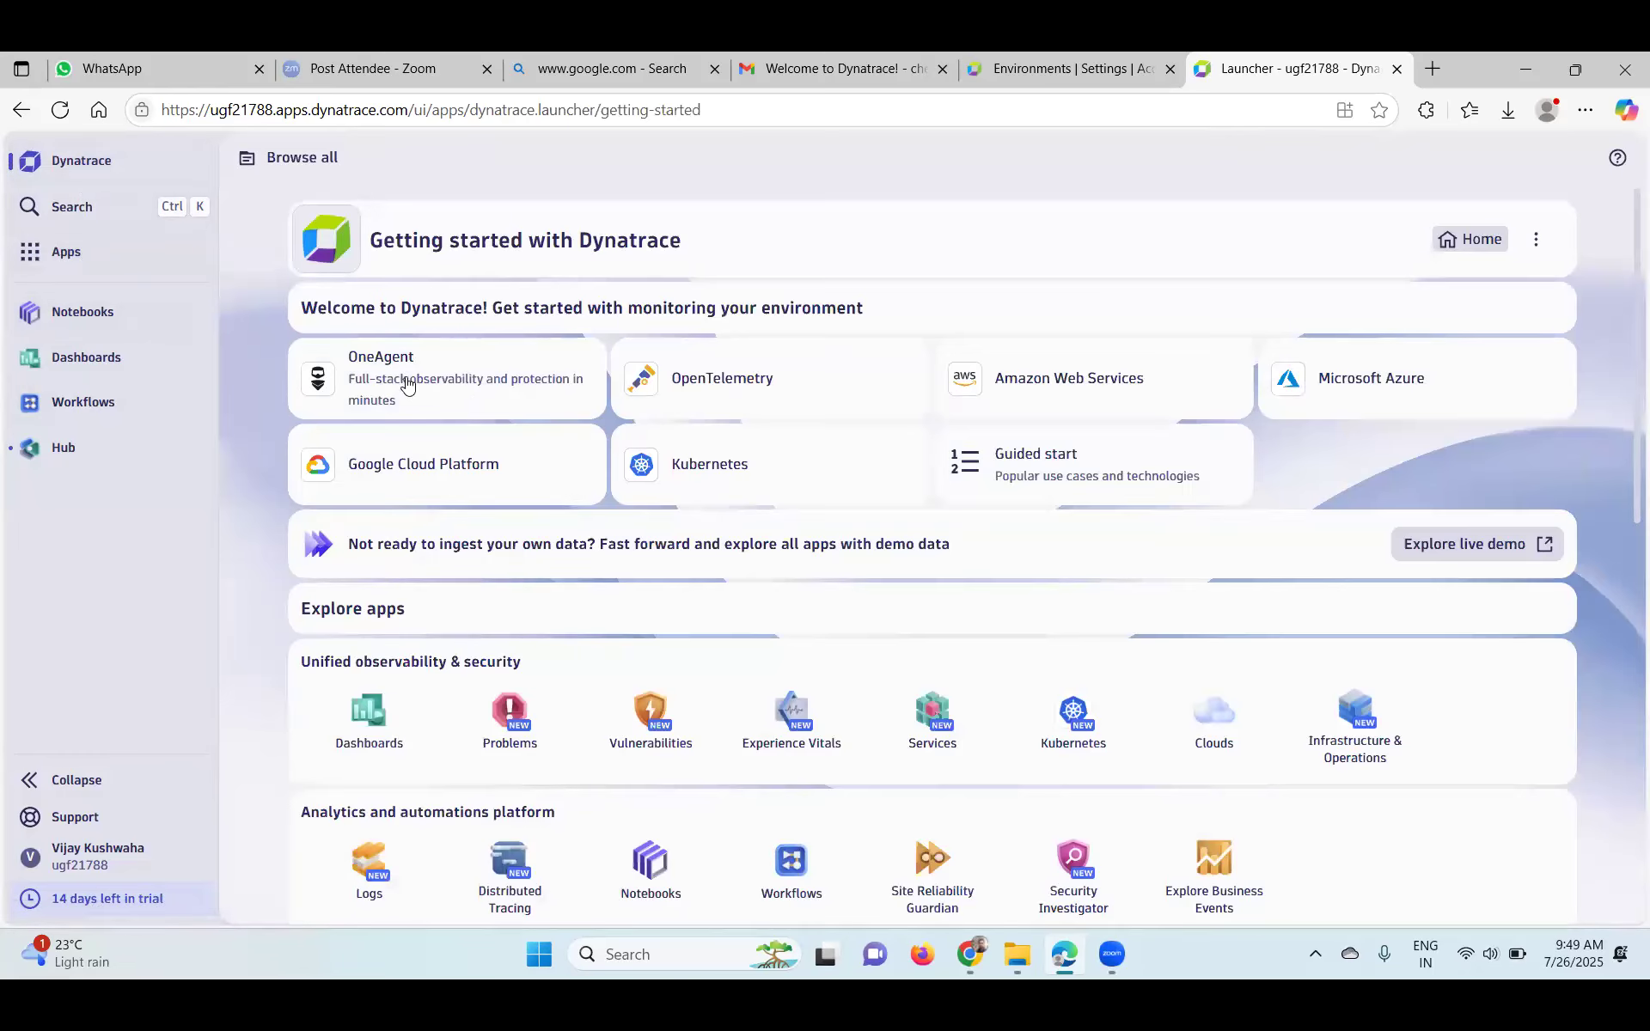
left_click(468, 379)
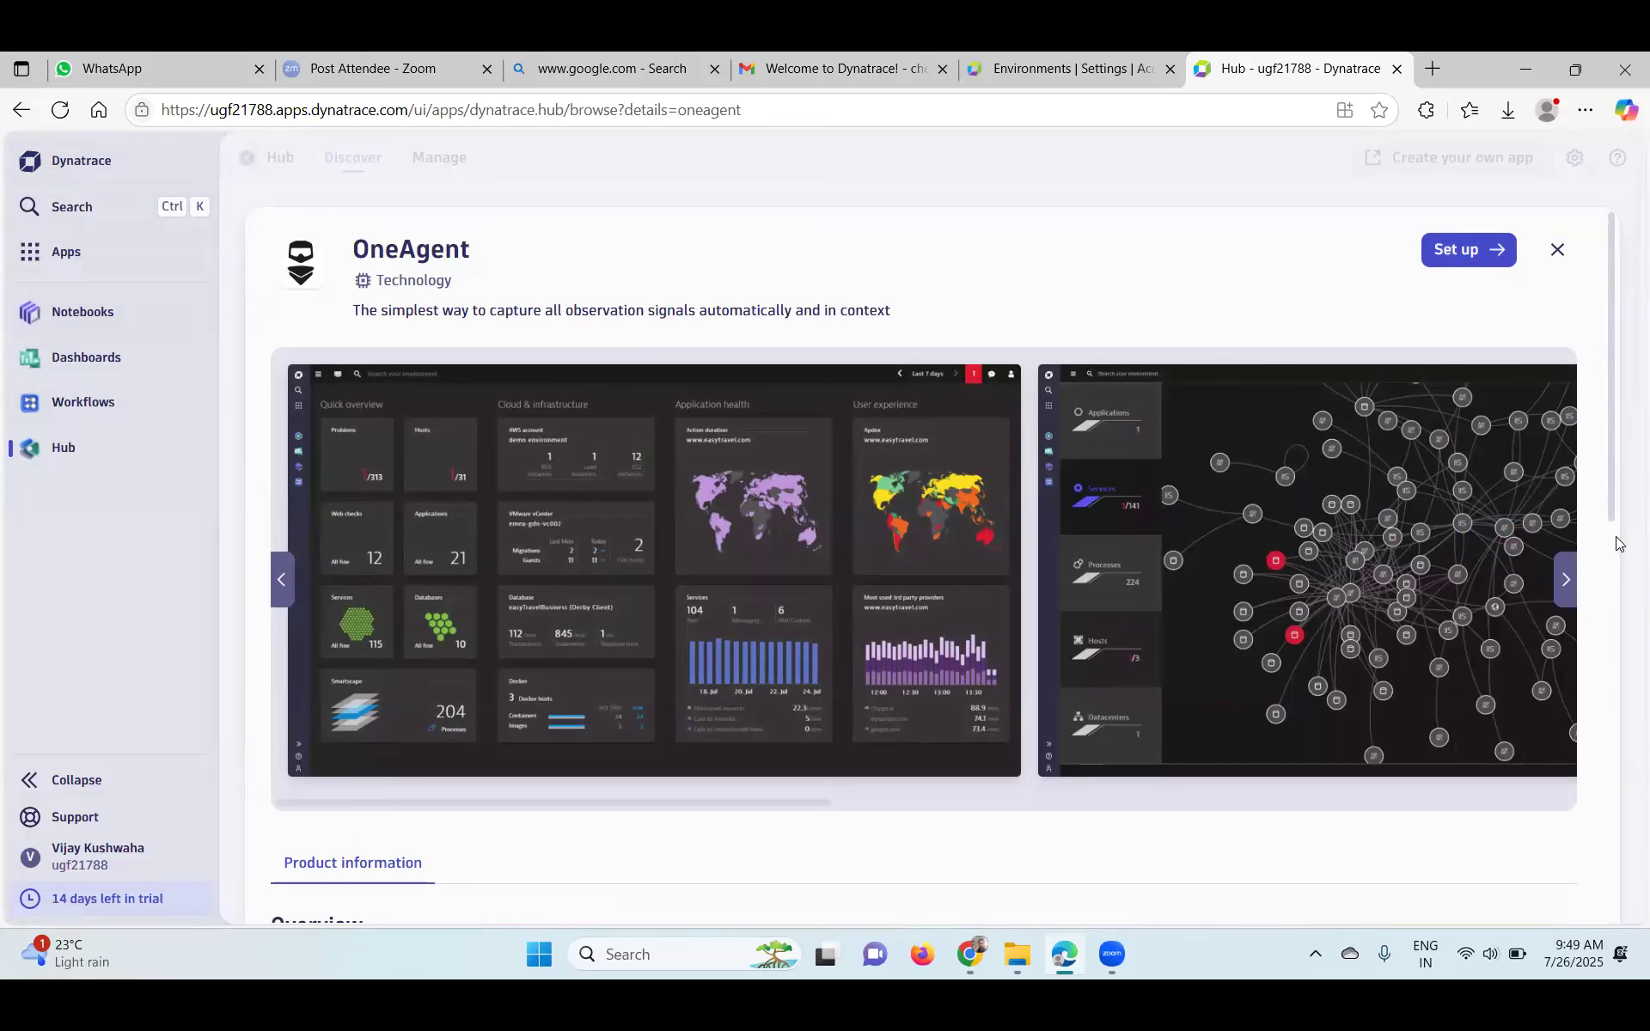
- Scroll through the OneAgent Hub page's Overview and Use cases, selecting part of its tagline
scroll(1617, 550, "down", 5)
scroll(1619, 569, "down", 1)
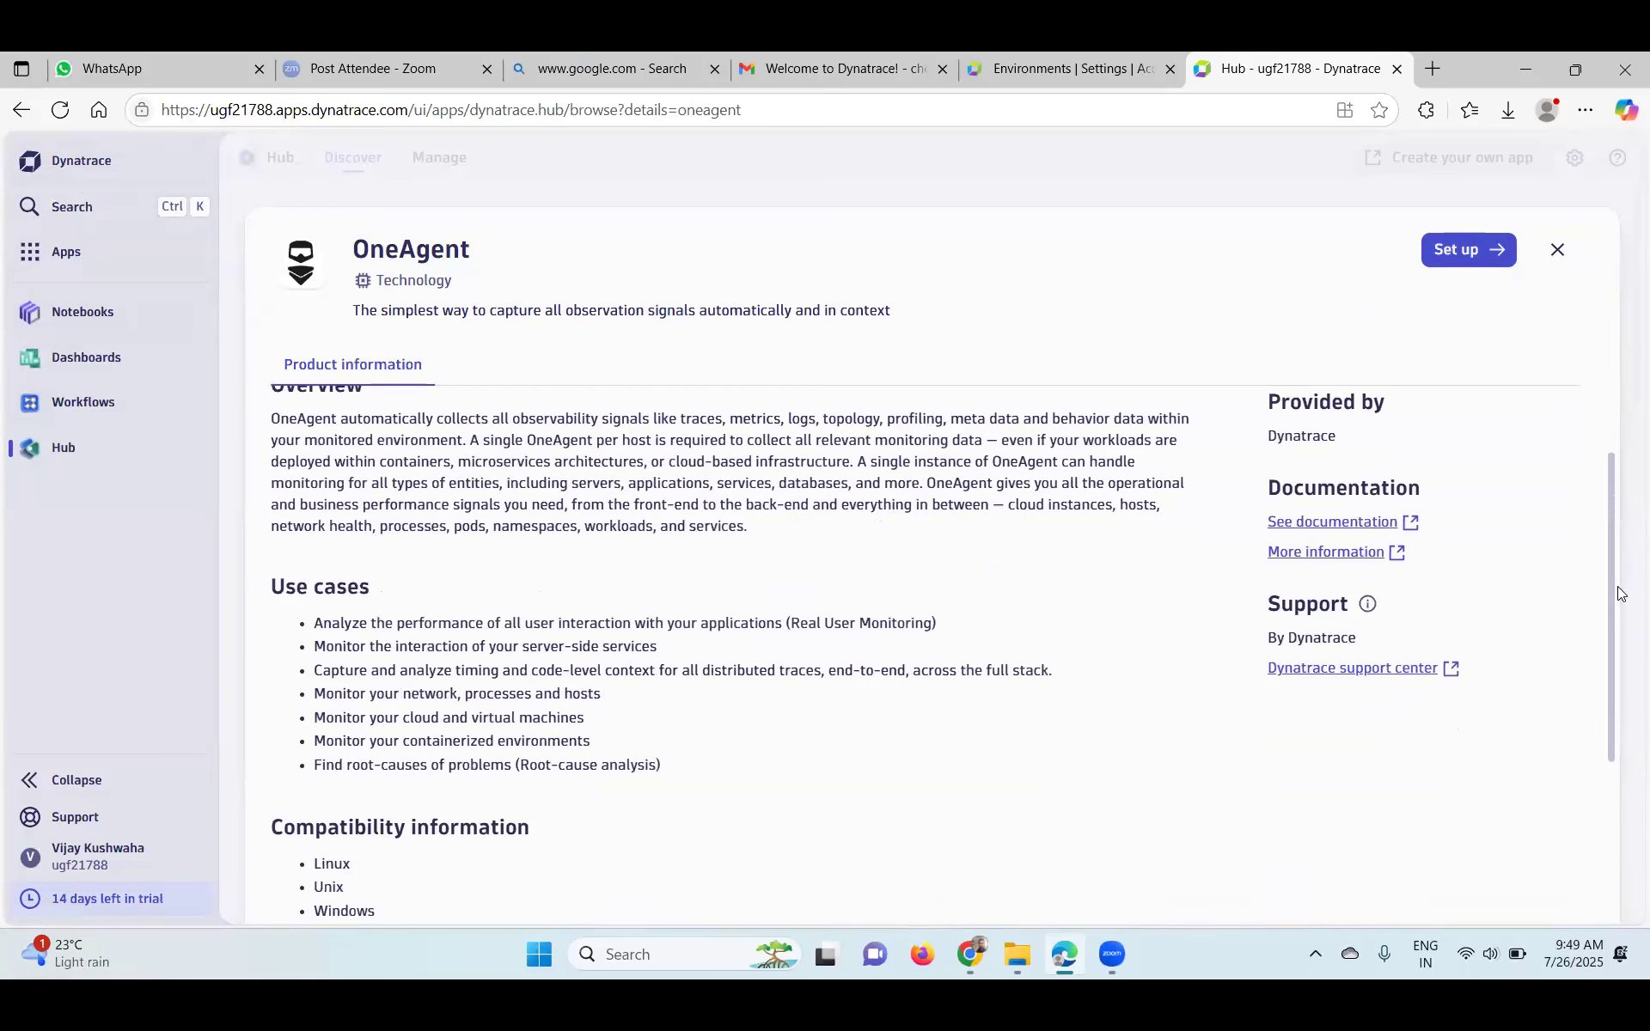
scroll(1606, 330, "up", 6)
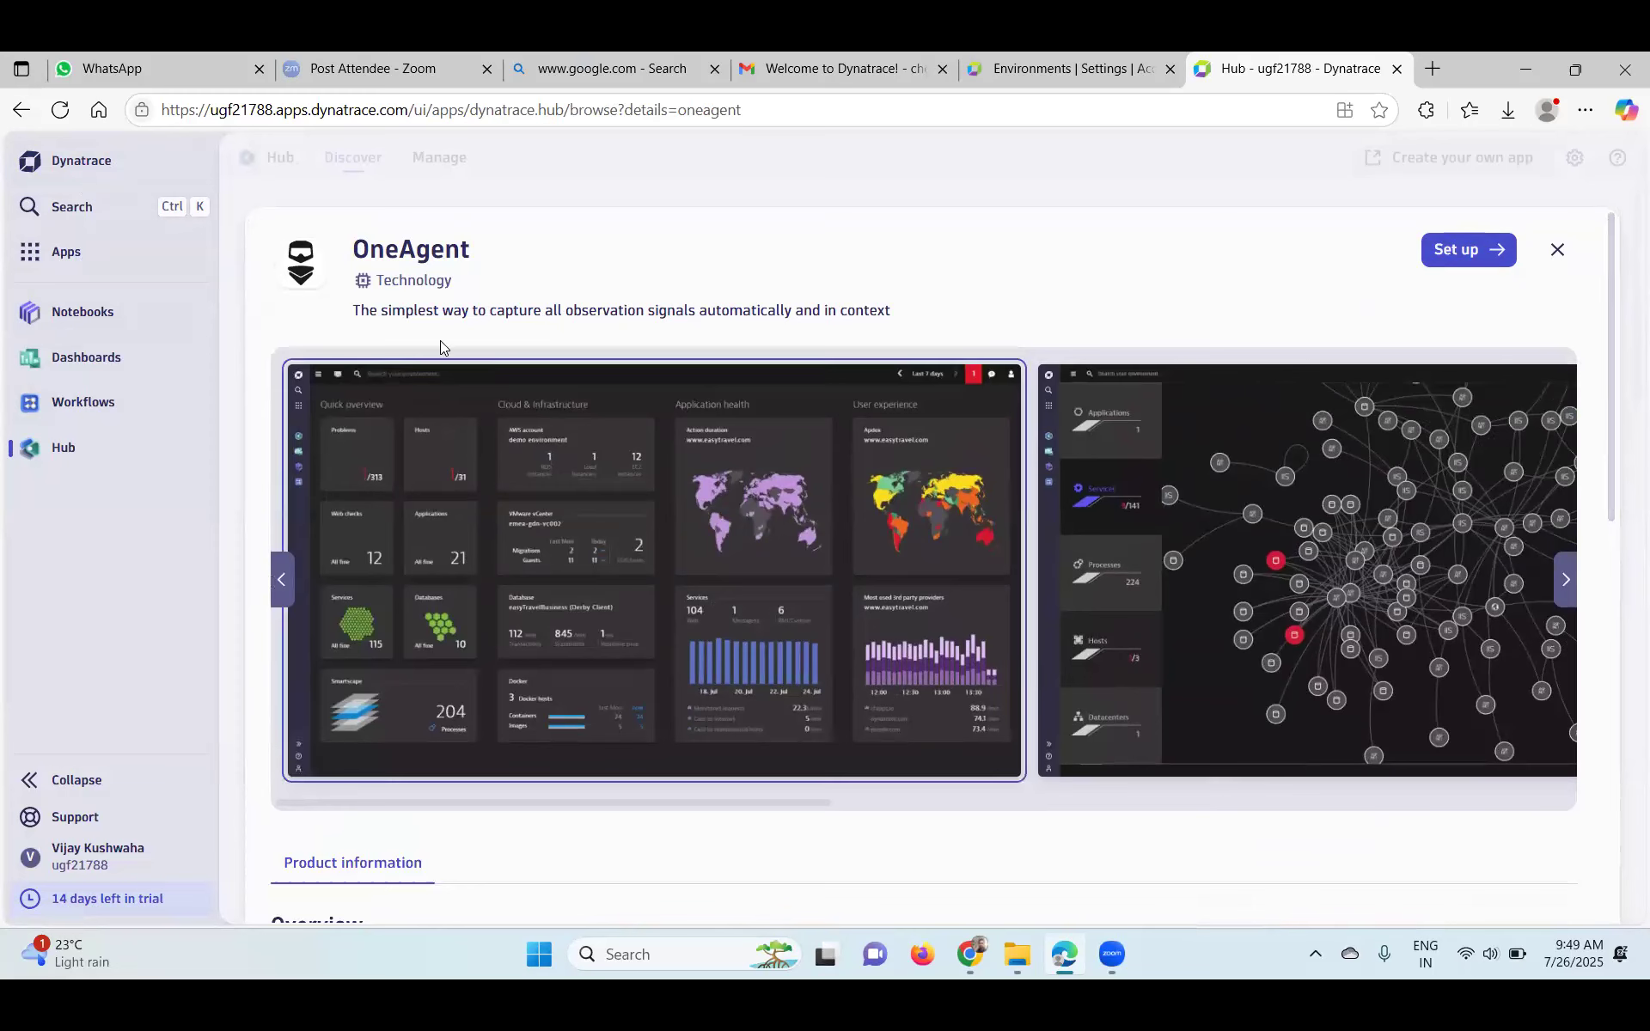
left_click_drag(439, 322, 916, 324)
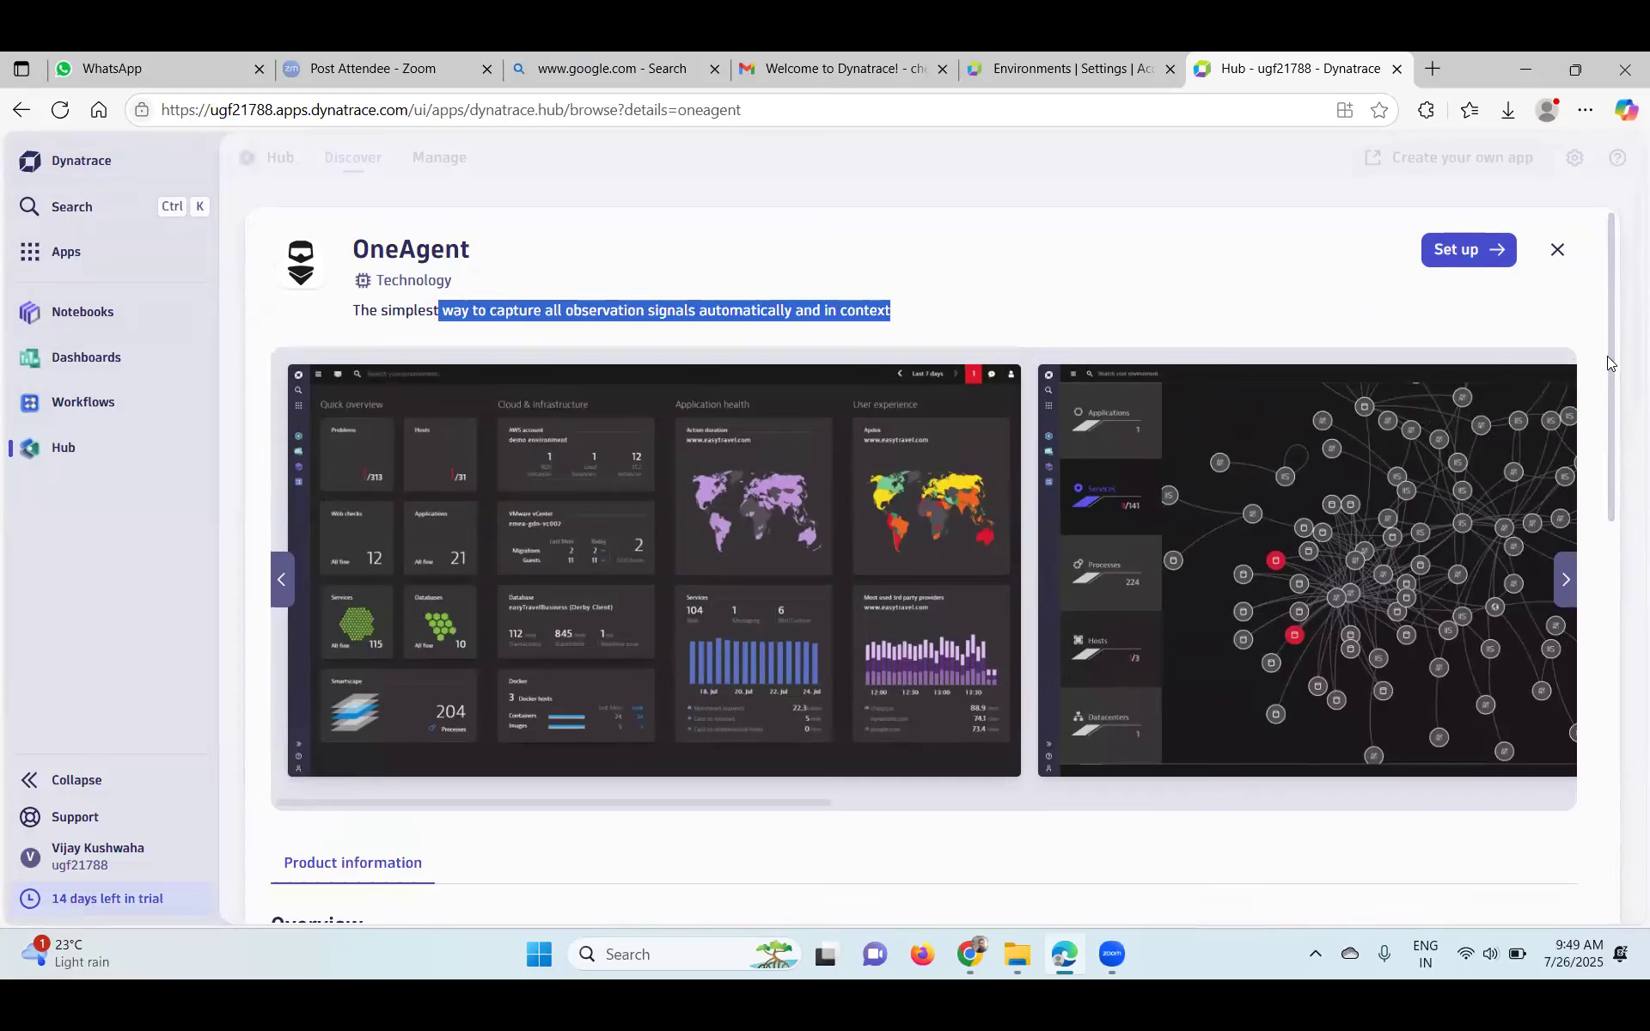
scroll(1625, 481, "down", 4)
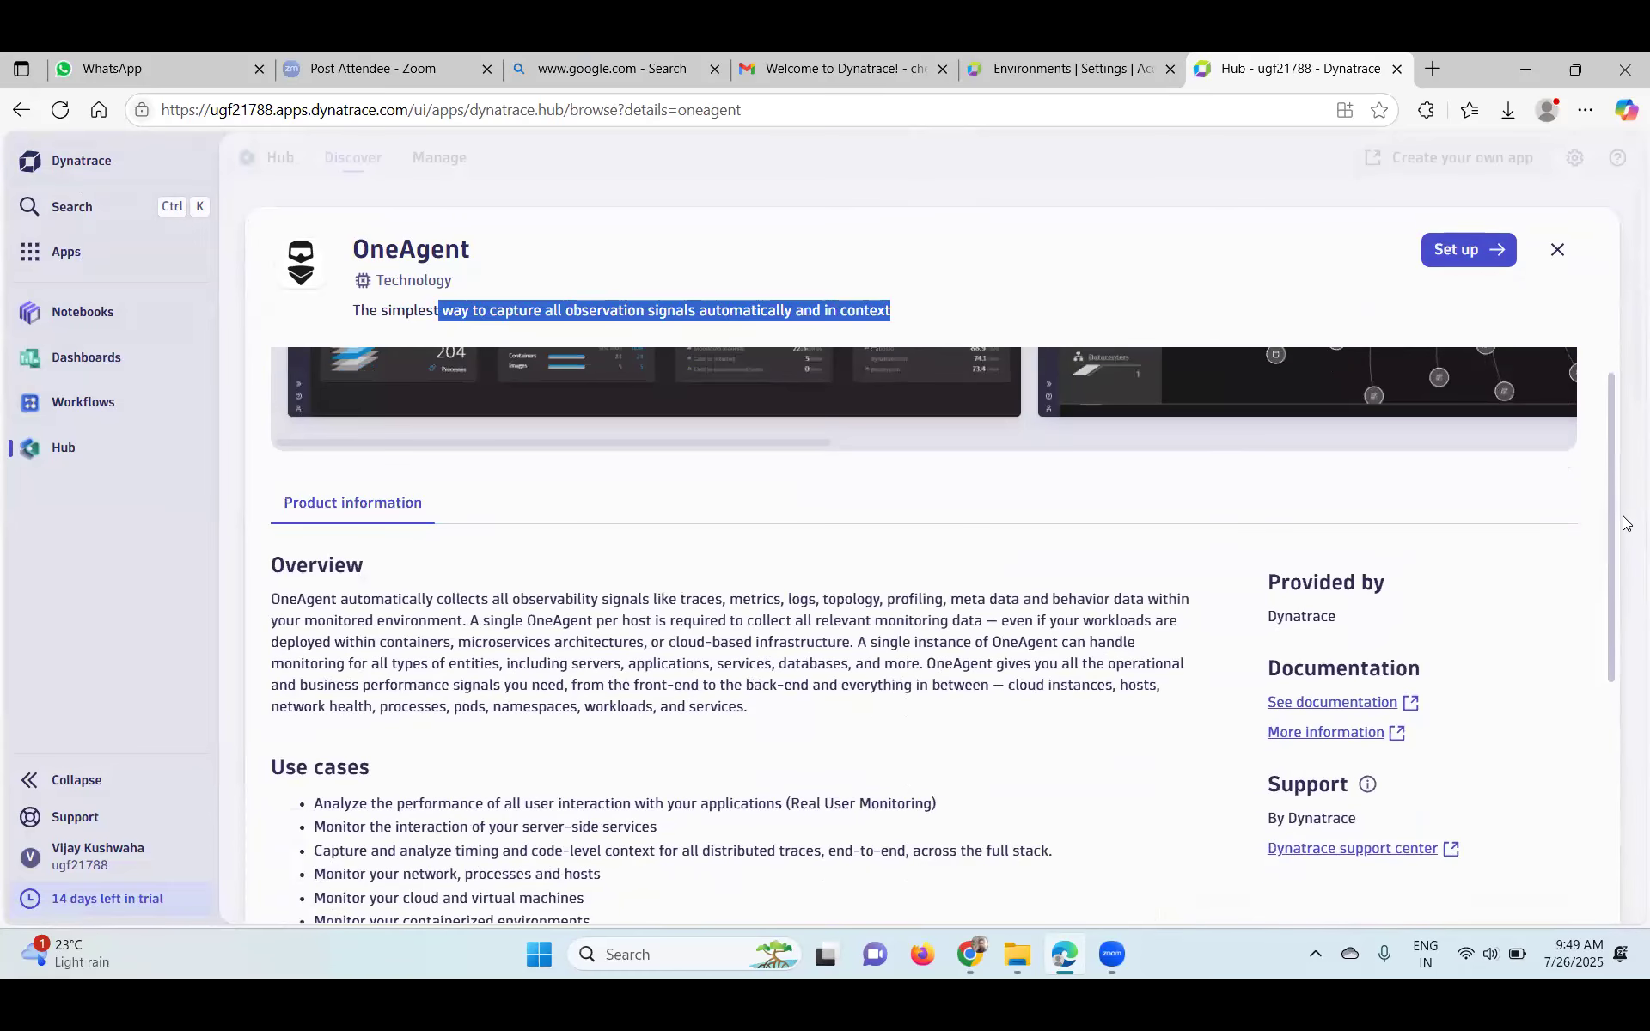
scroll(1624, 565, "down", 1)
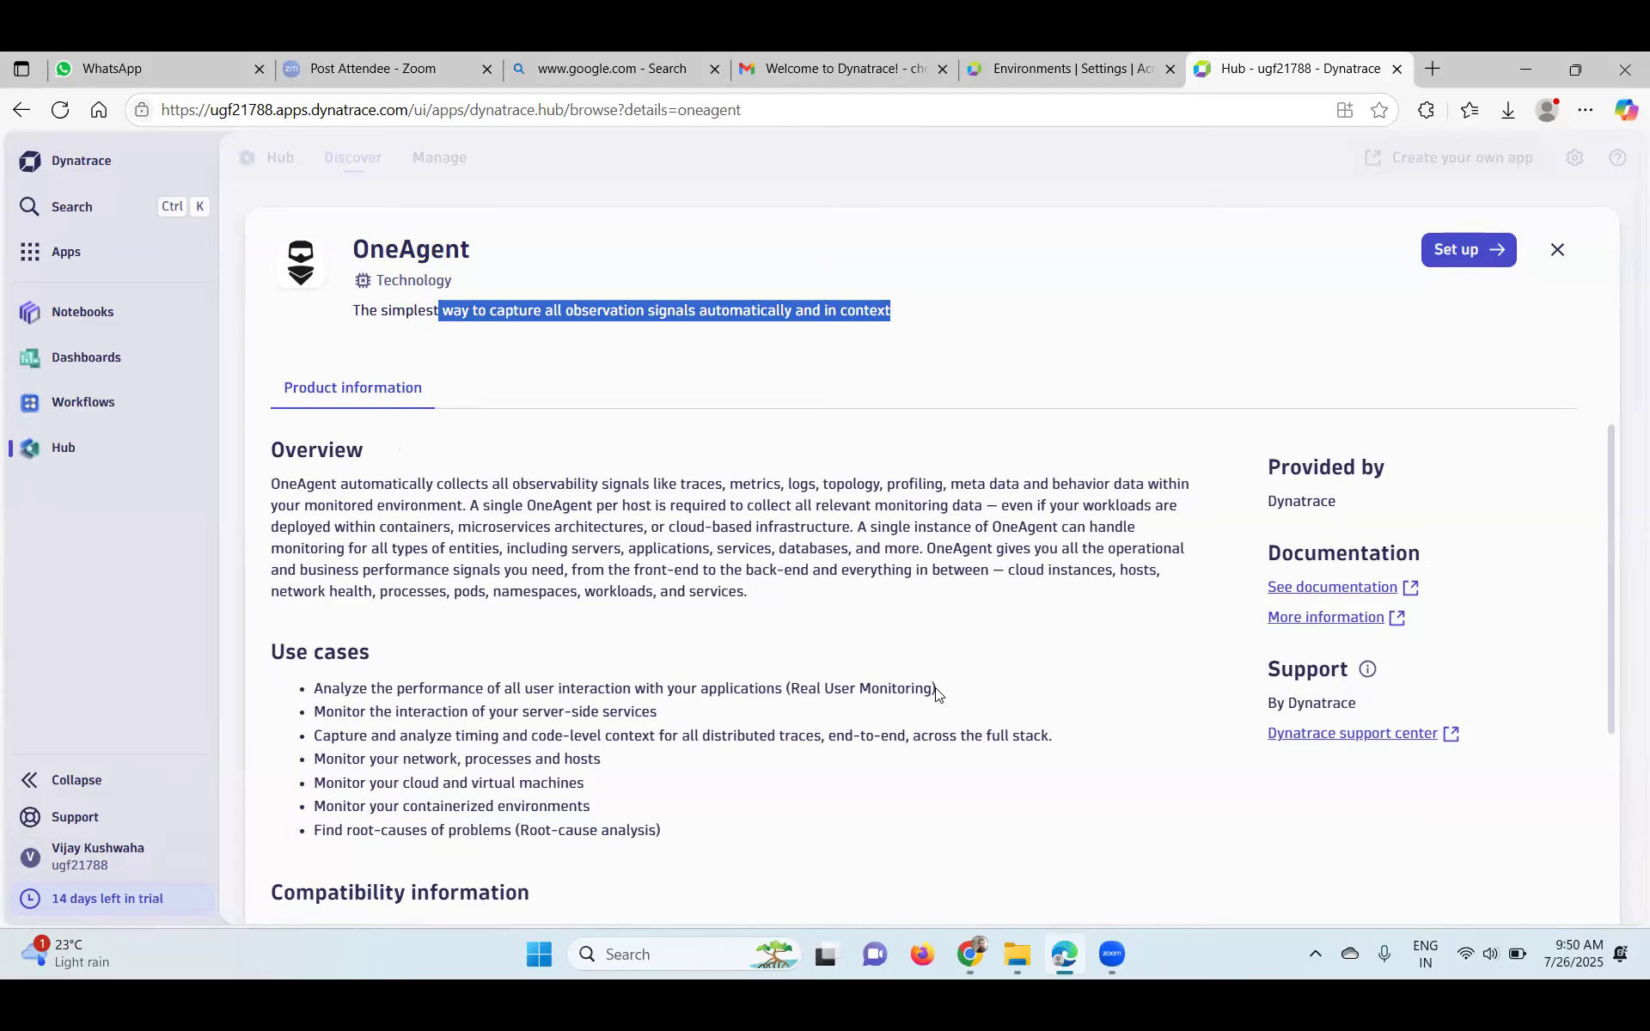
- Set up OneAgent for Windows, then generate and copy an installer download token
left_click(1490, 248)
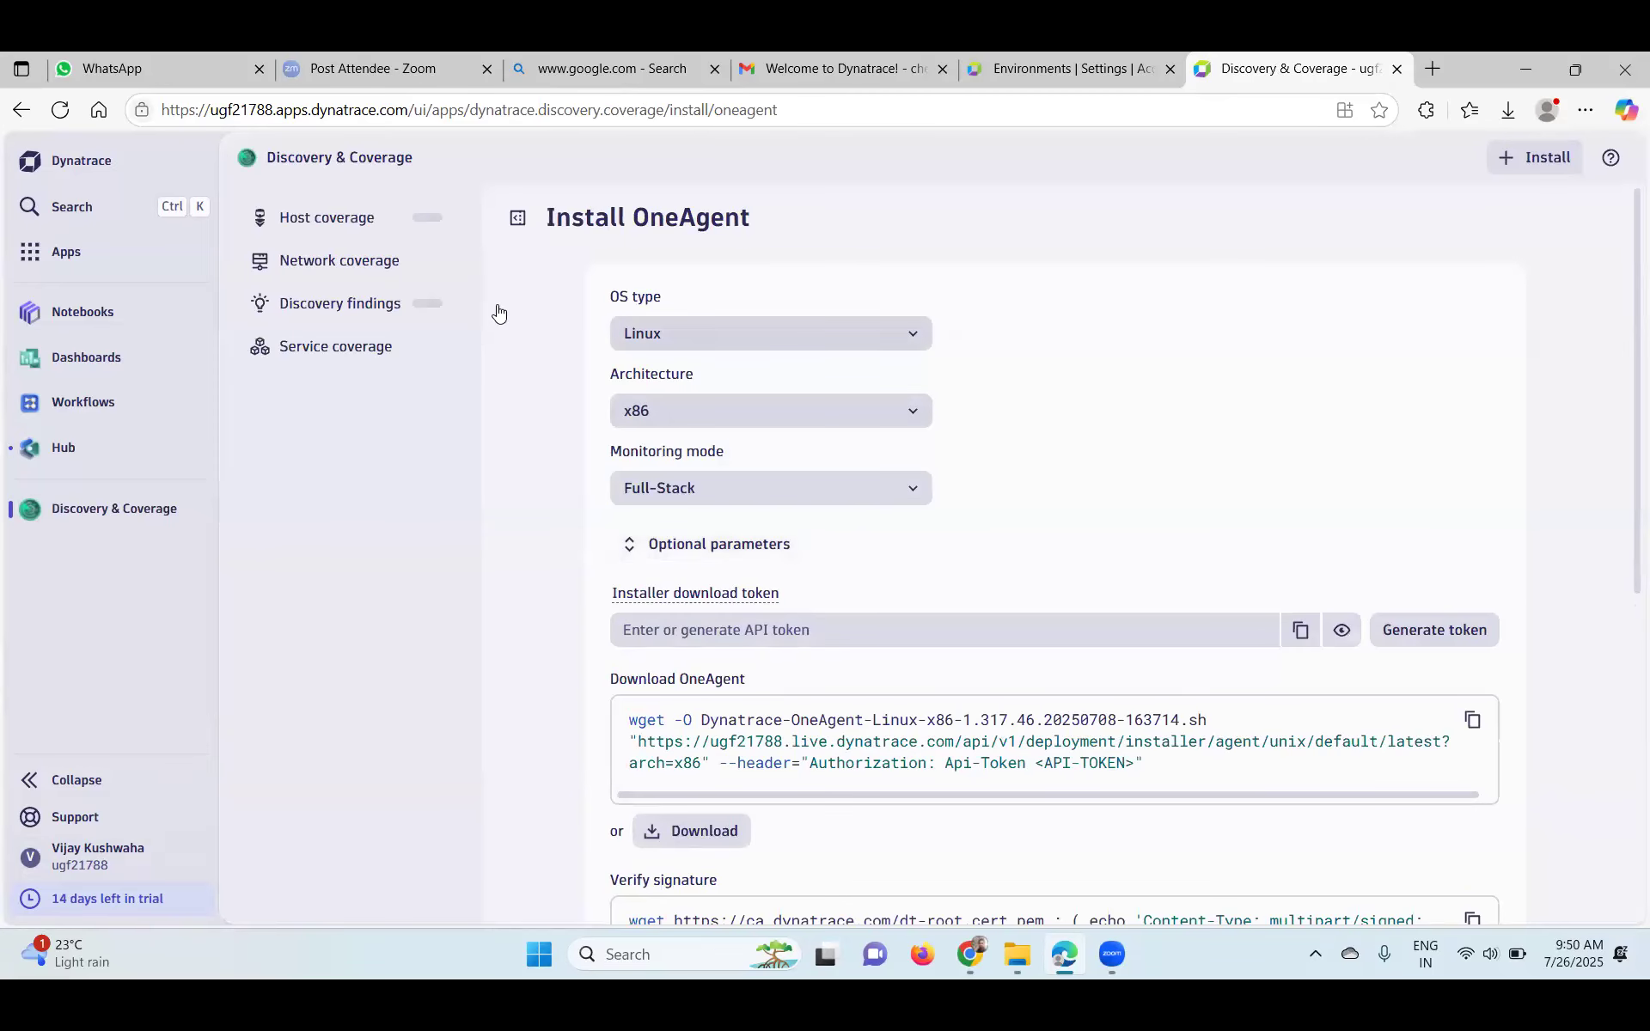
left_click(914, 335)
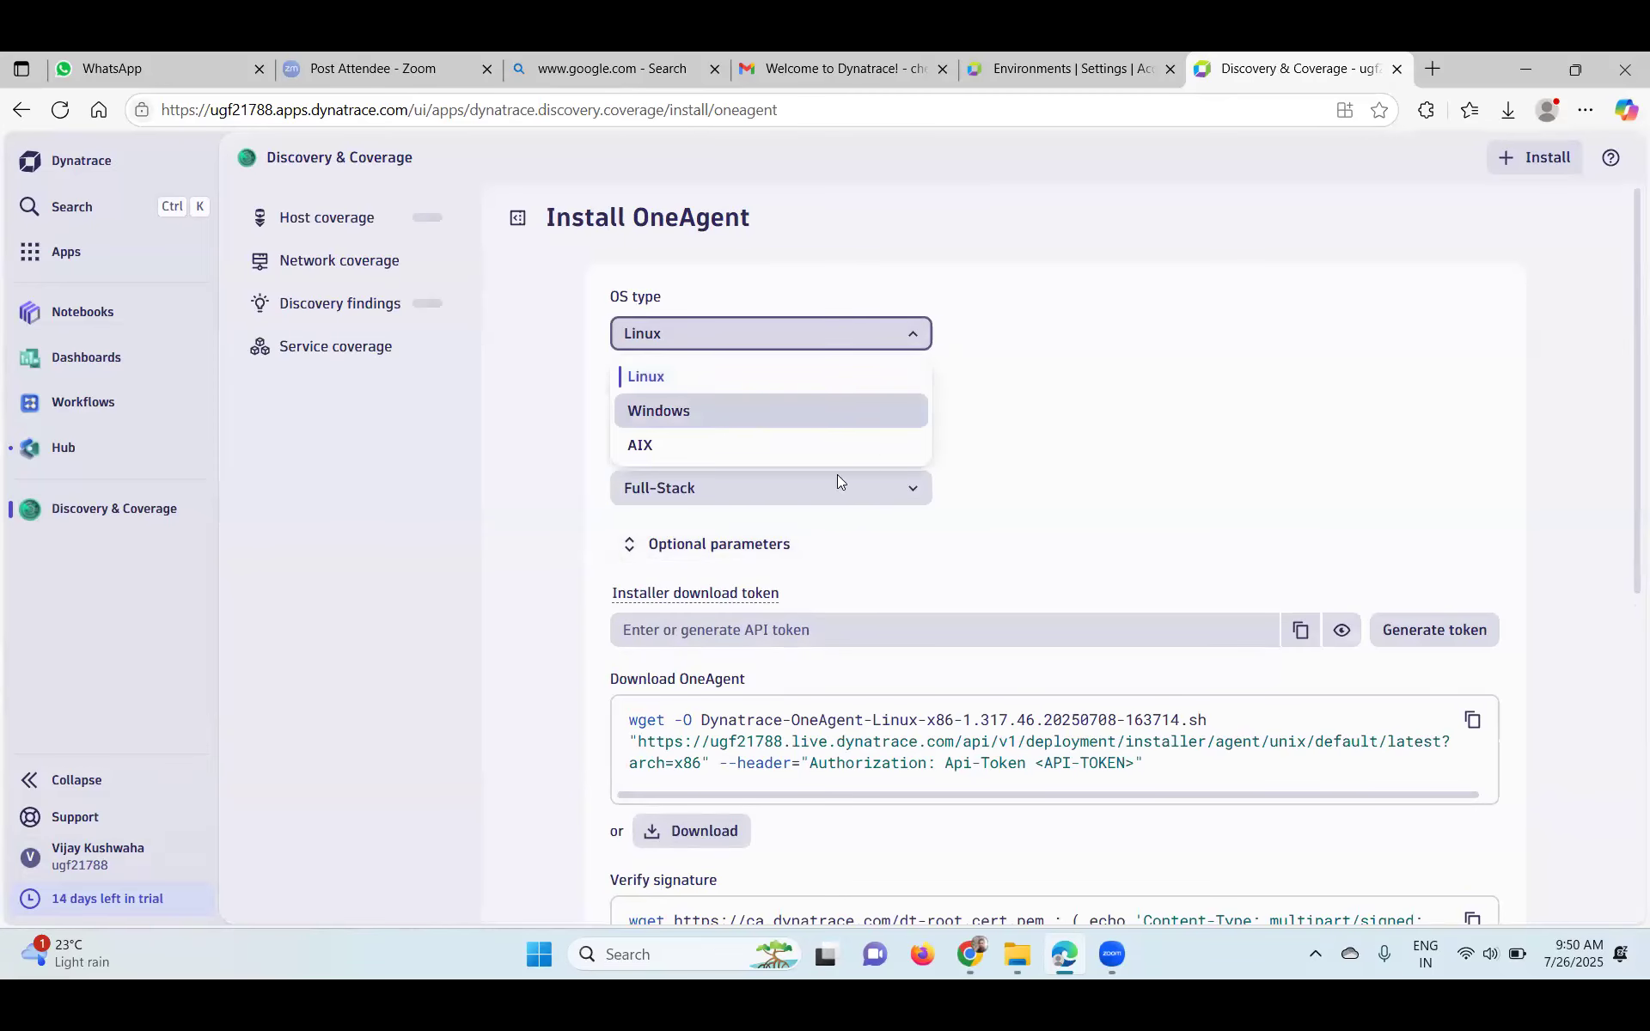
left_click(838, 413)
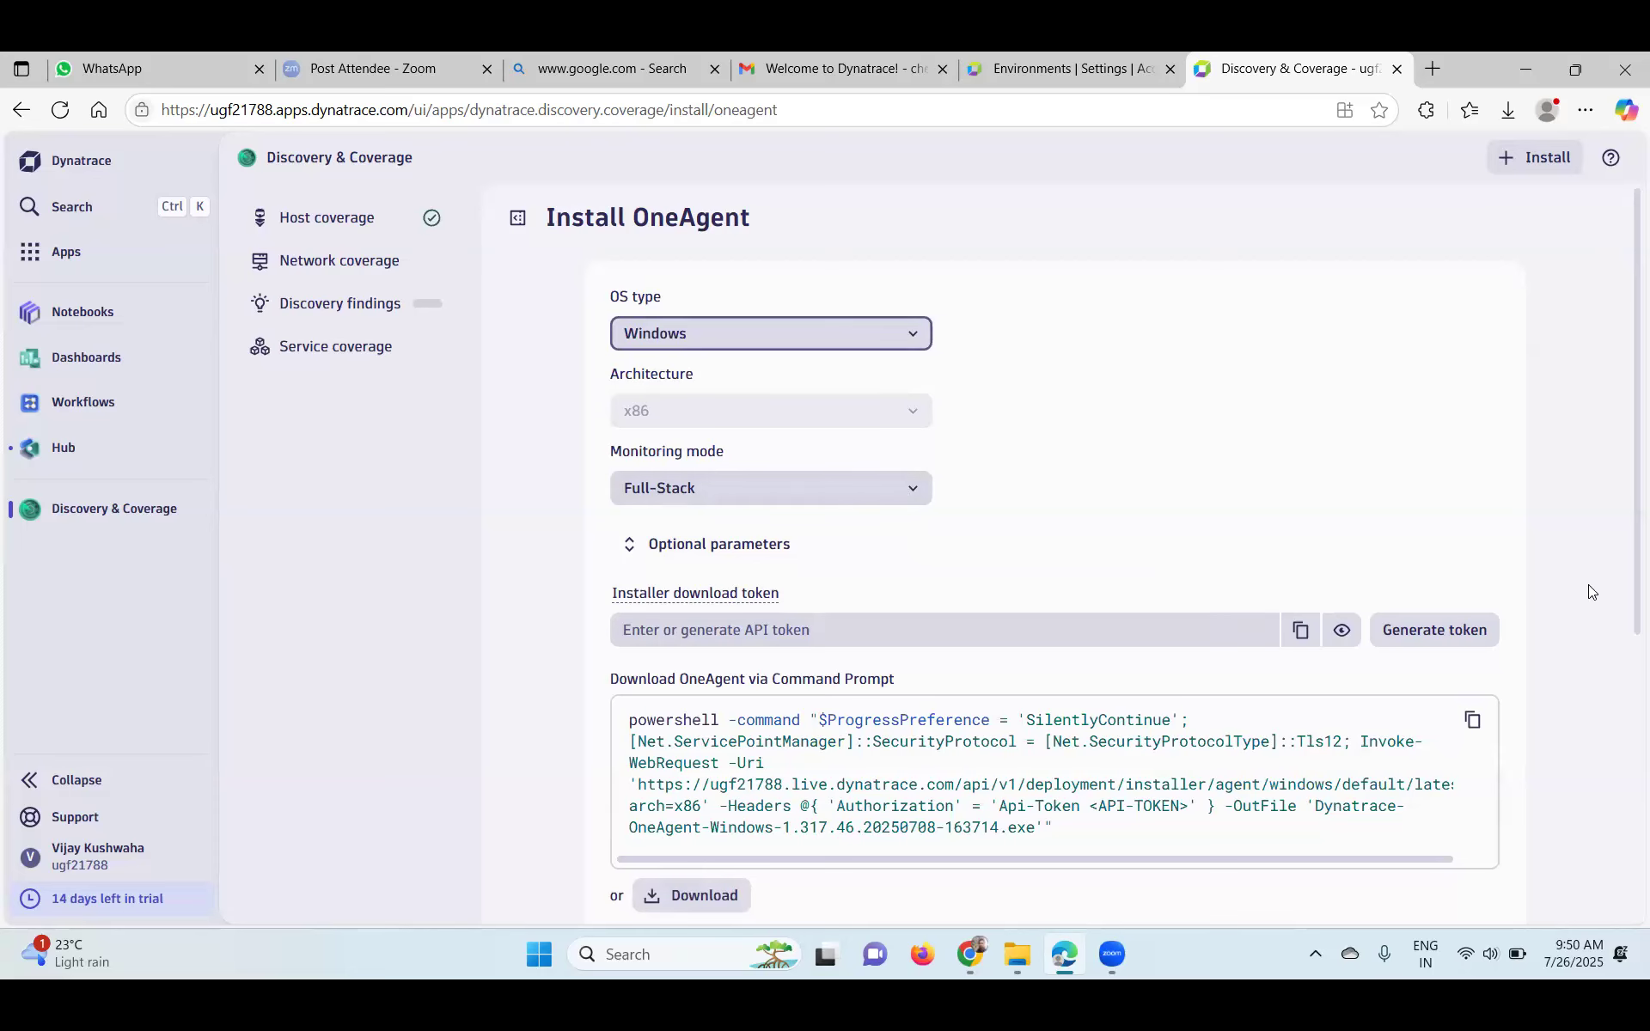
scroll(1620, 464, "down", 2)
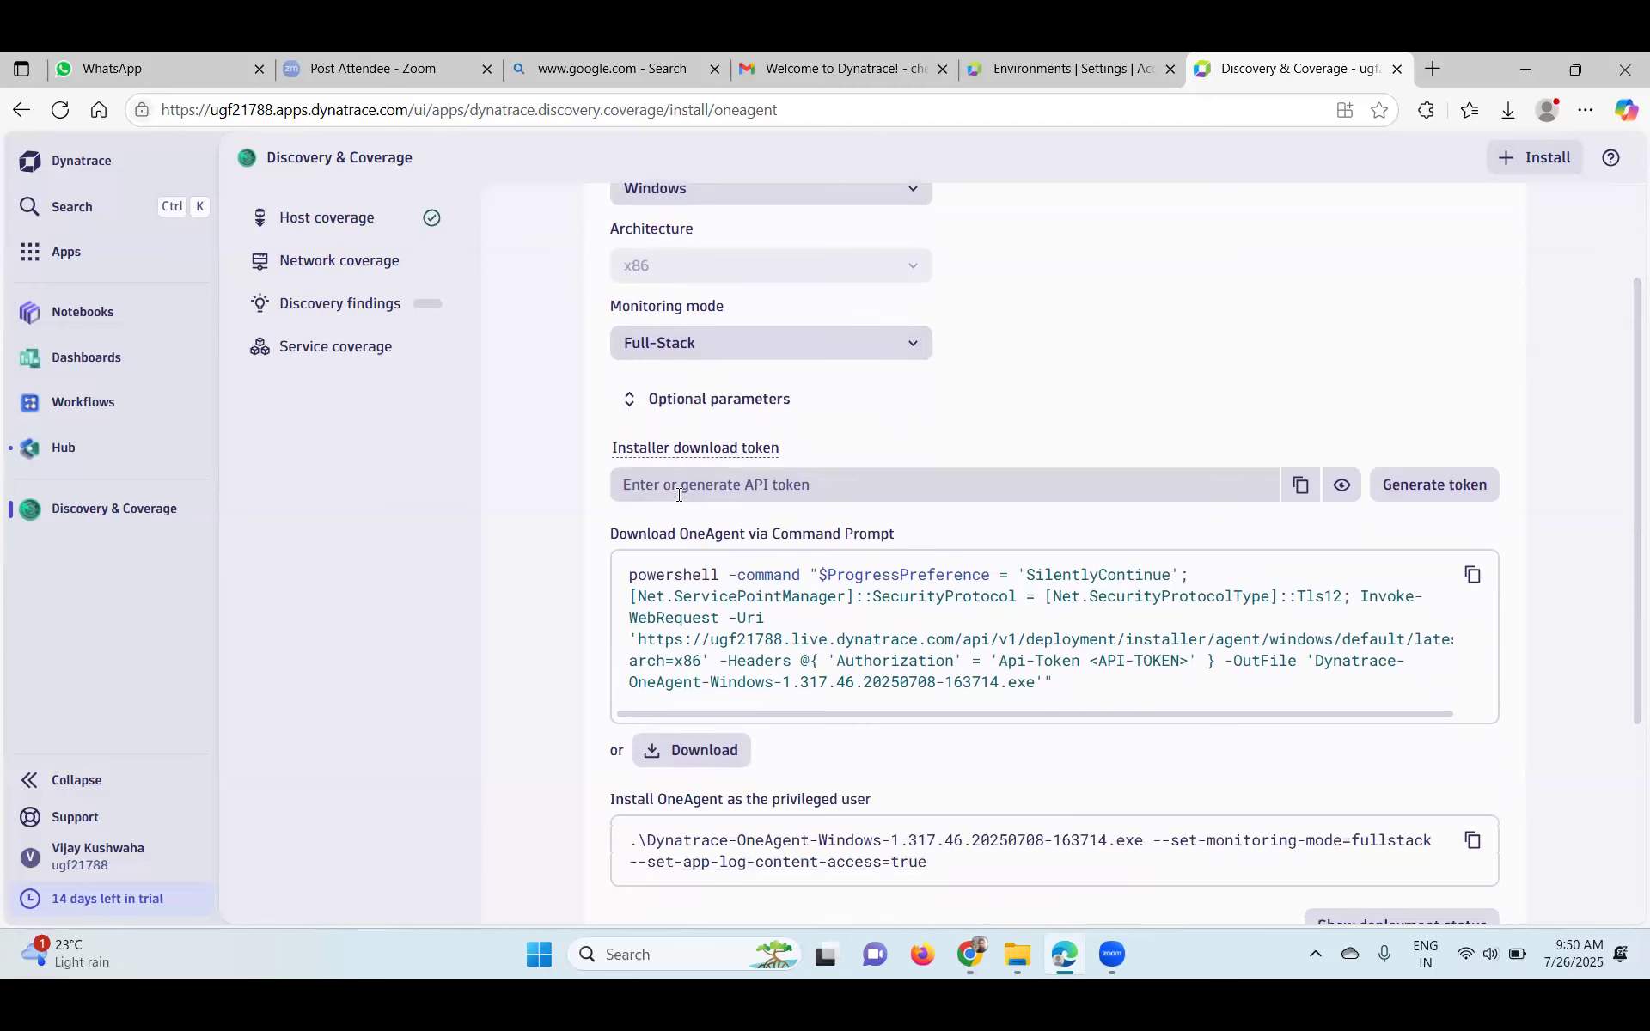
left_click(1431, 486)
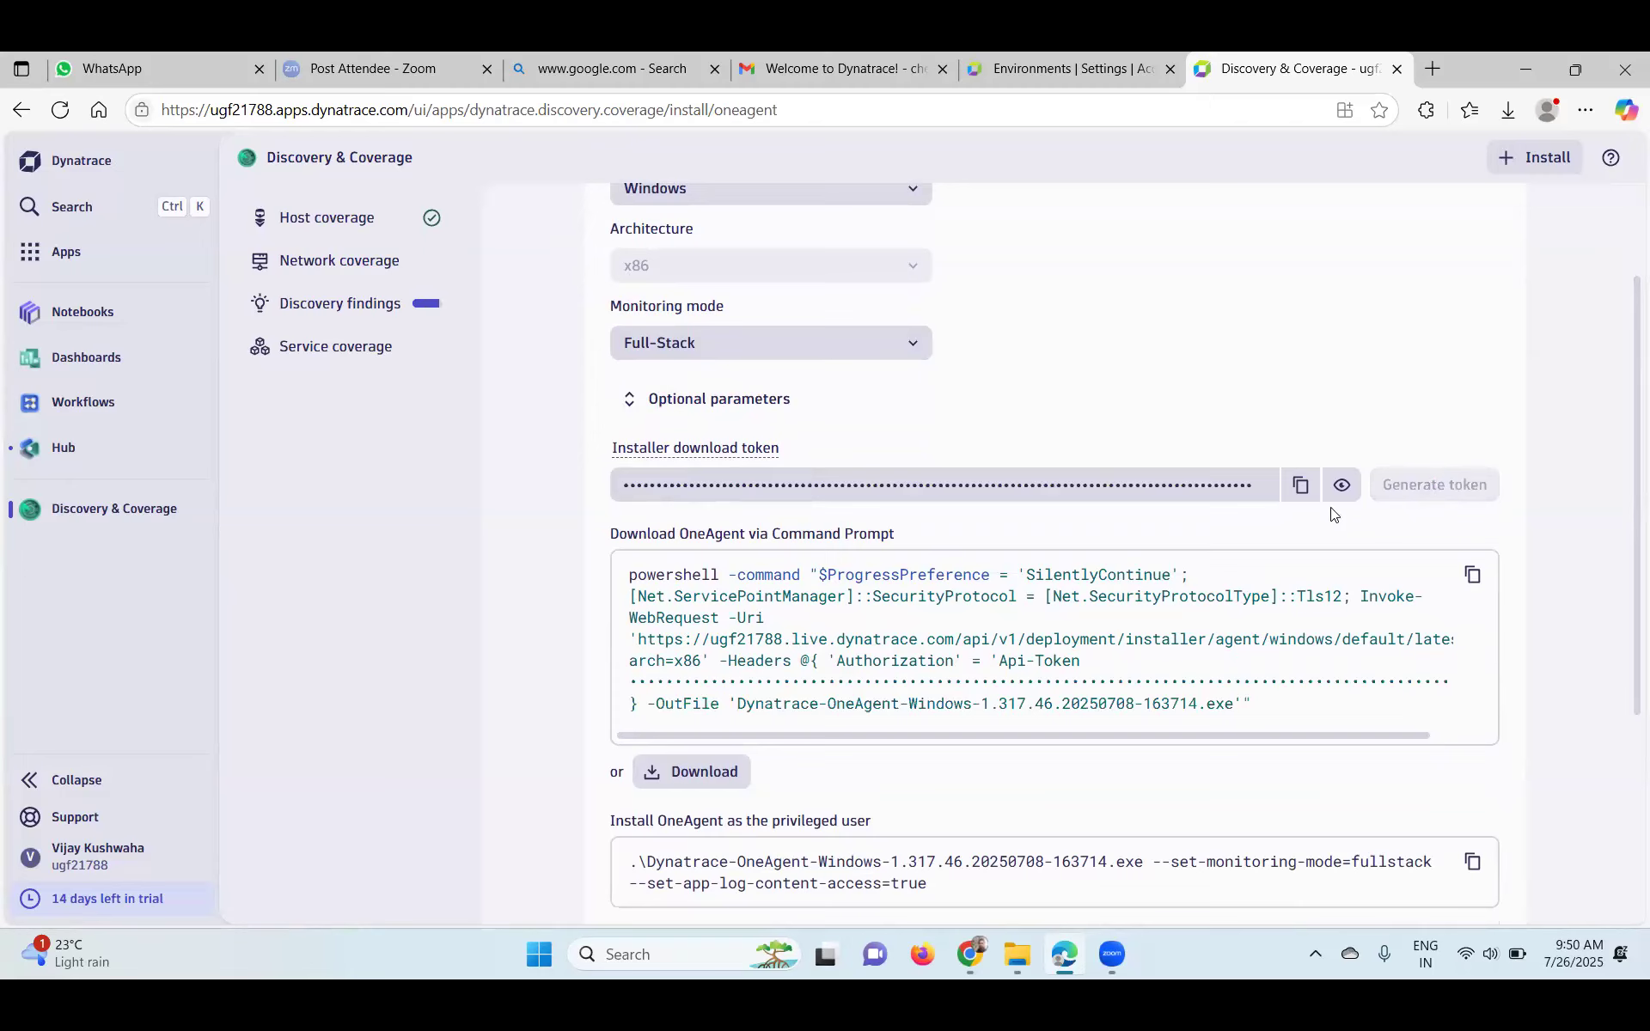
left_click(1298, 488)
- Launch Notepad++ and paste the copied token into a new document
left_click(674, 940)
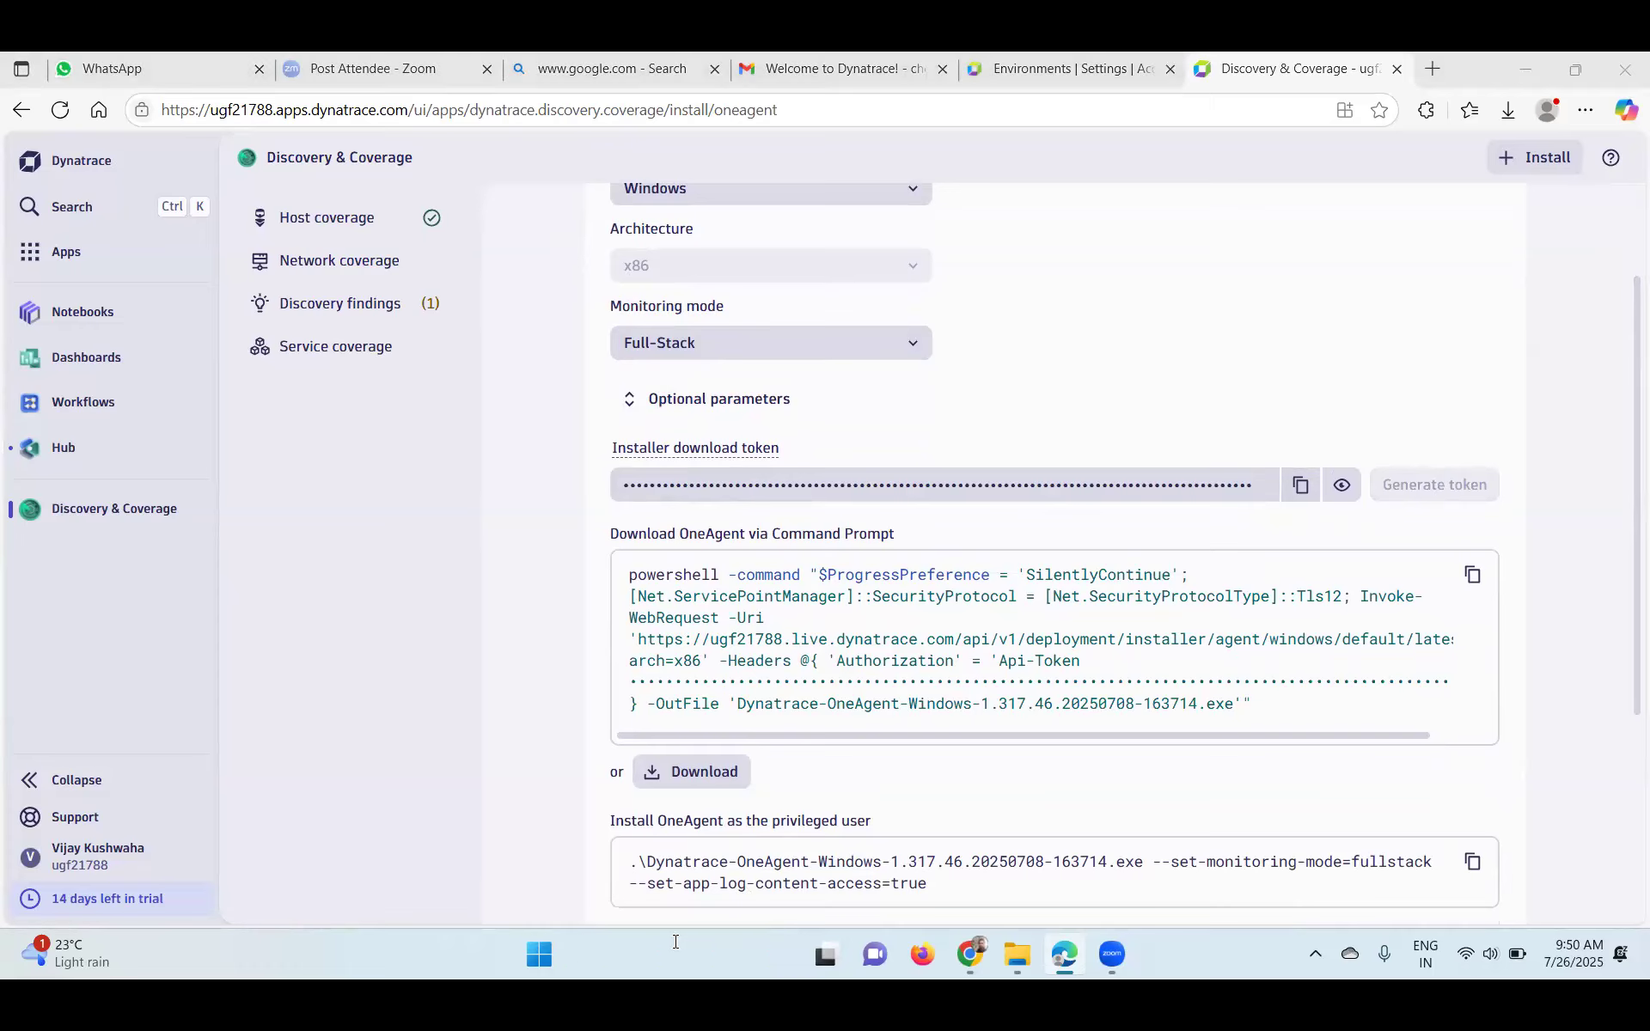
type("no")
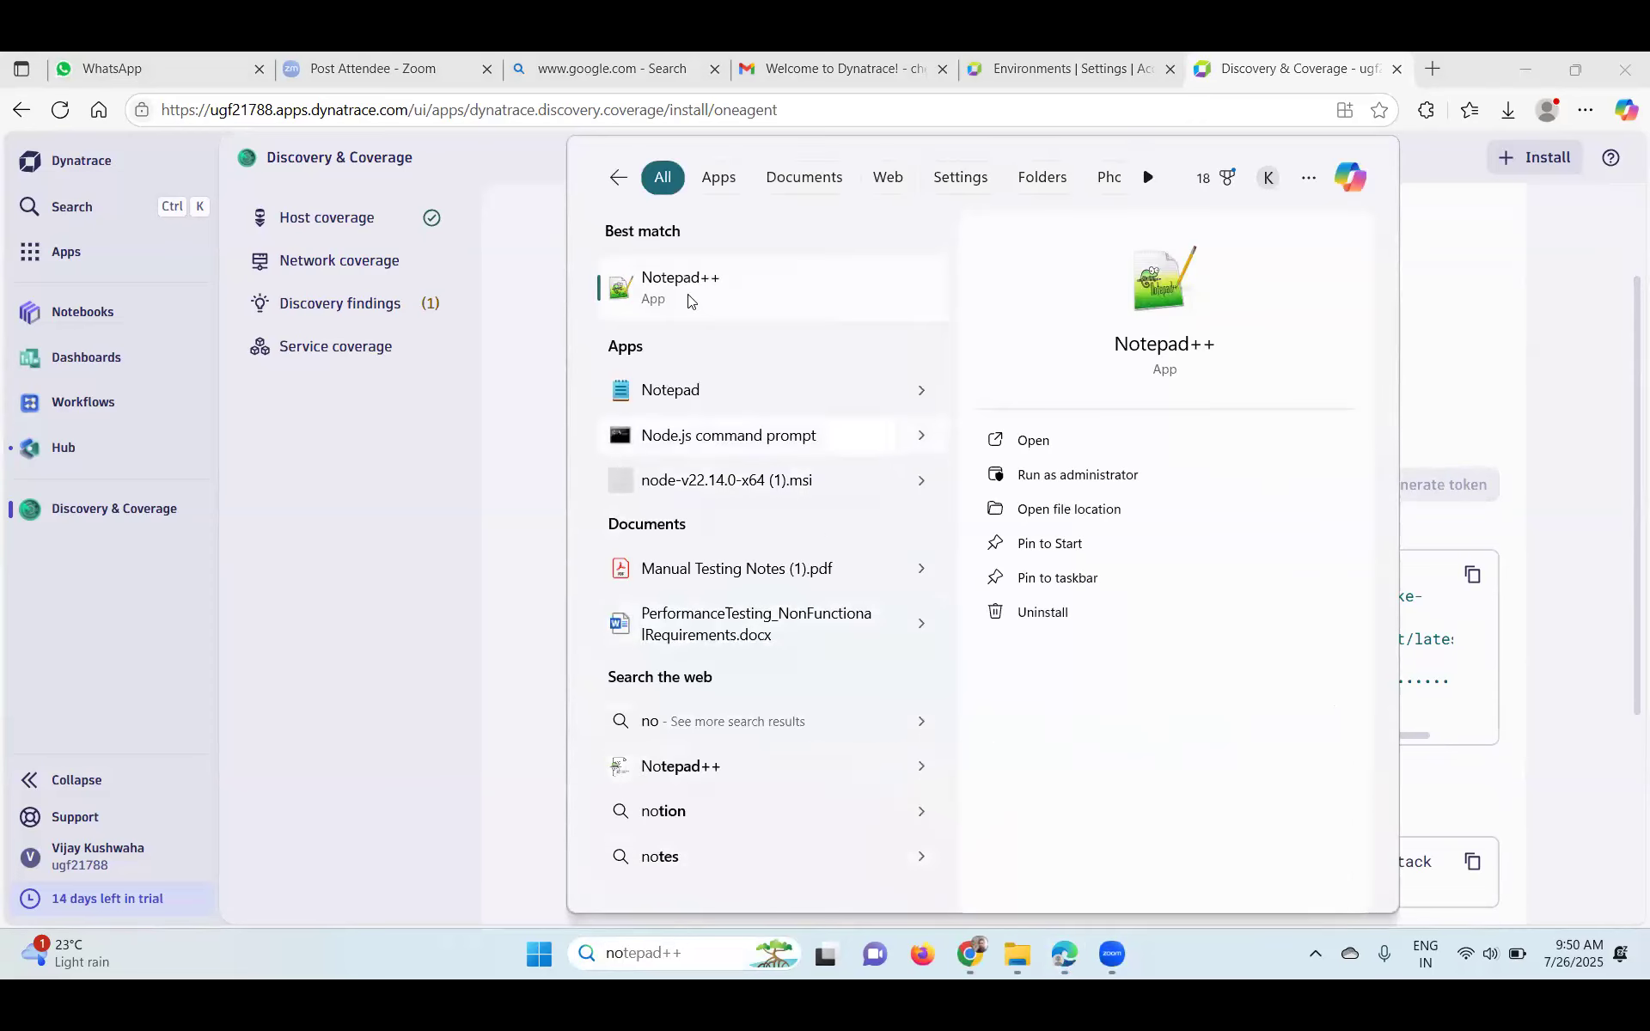
key("Return")
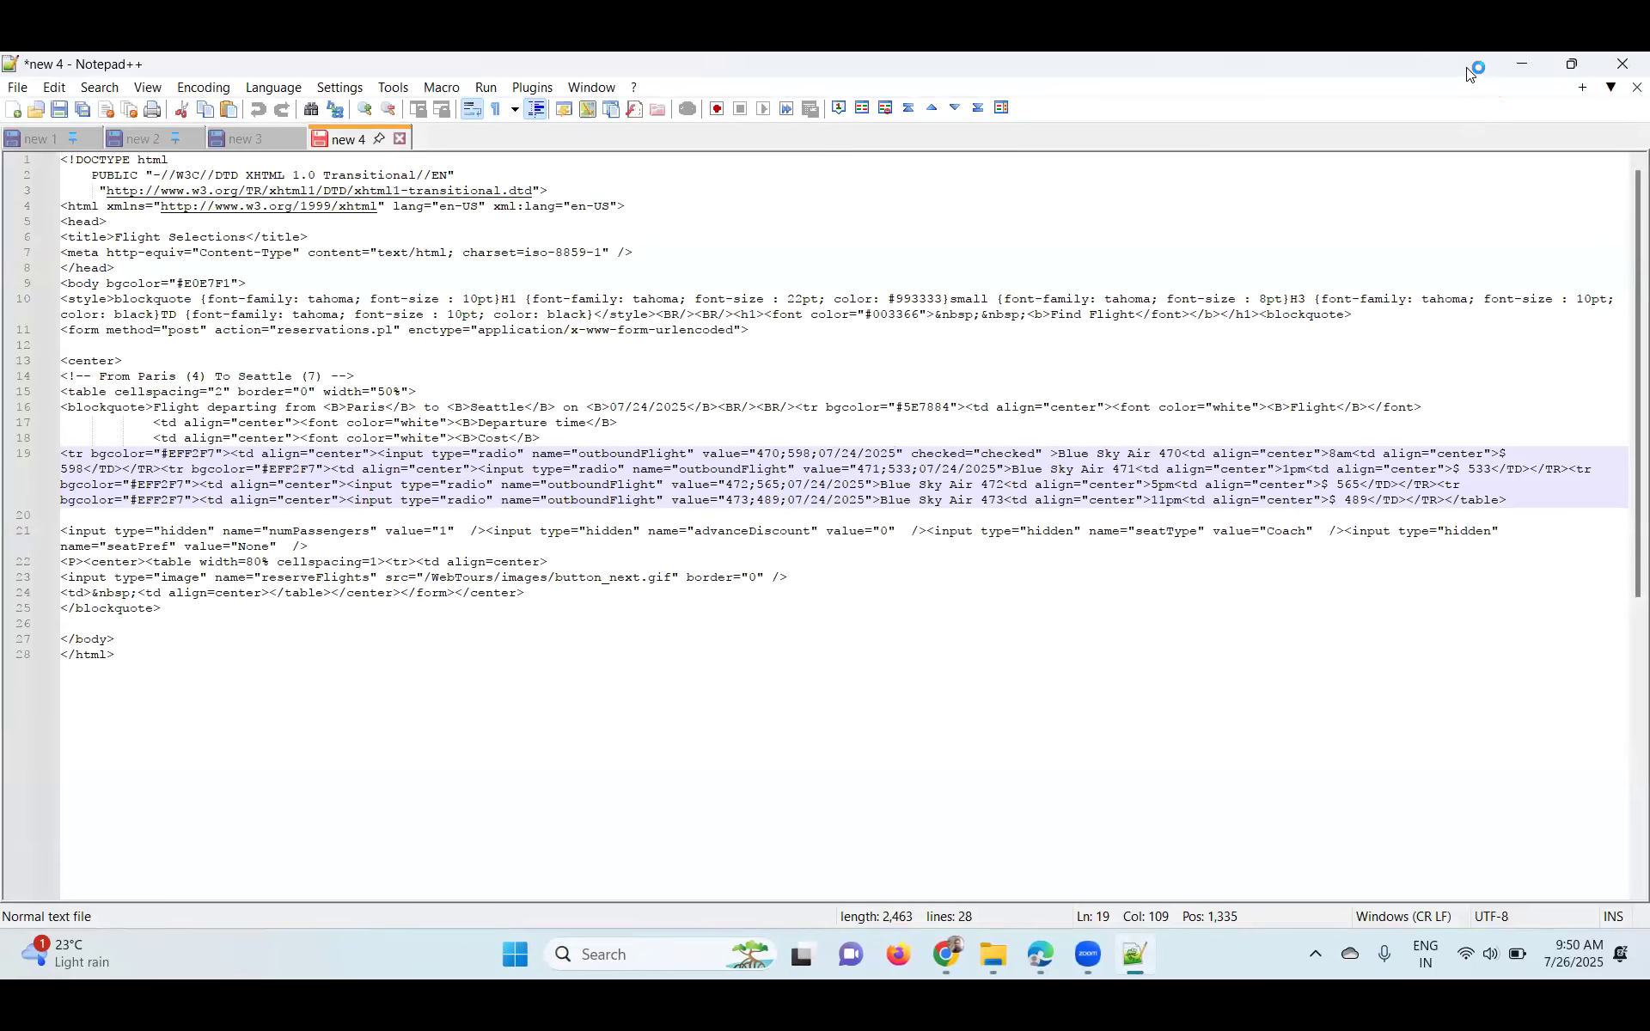
key("ctrl+n")
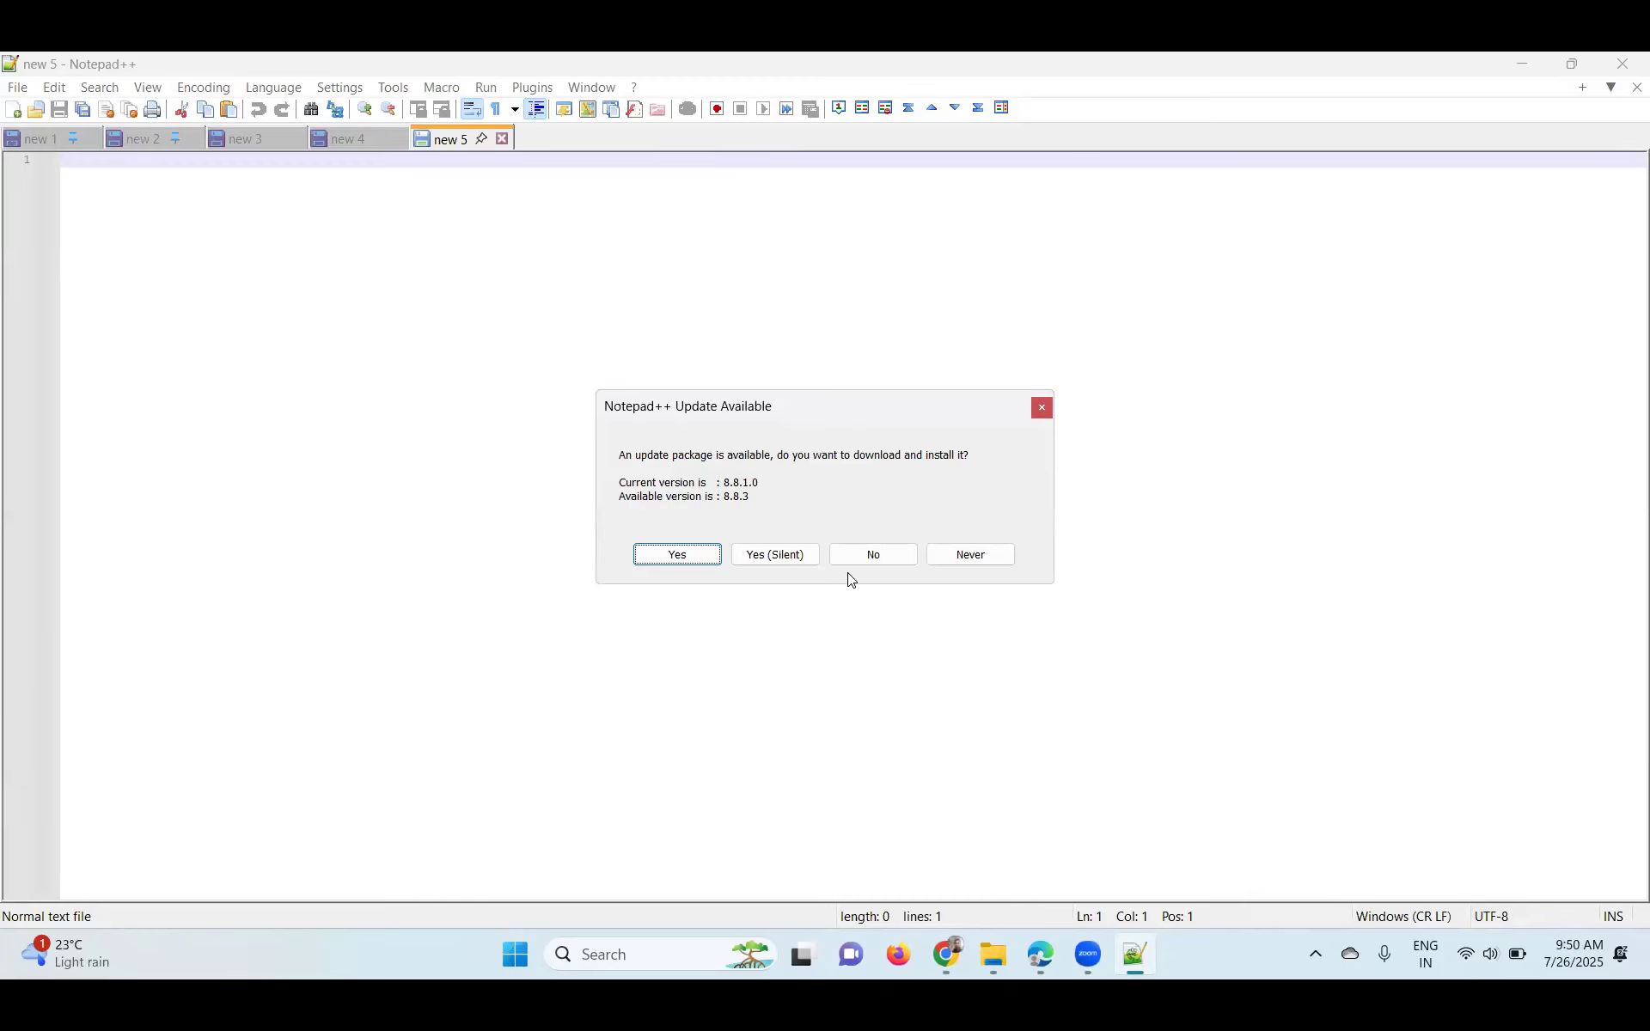
left_click(865, 557)
key("ctrl+v")
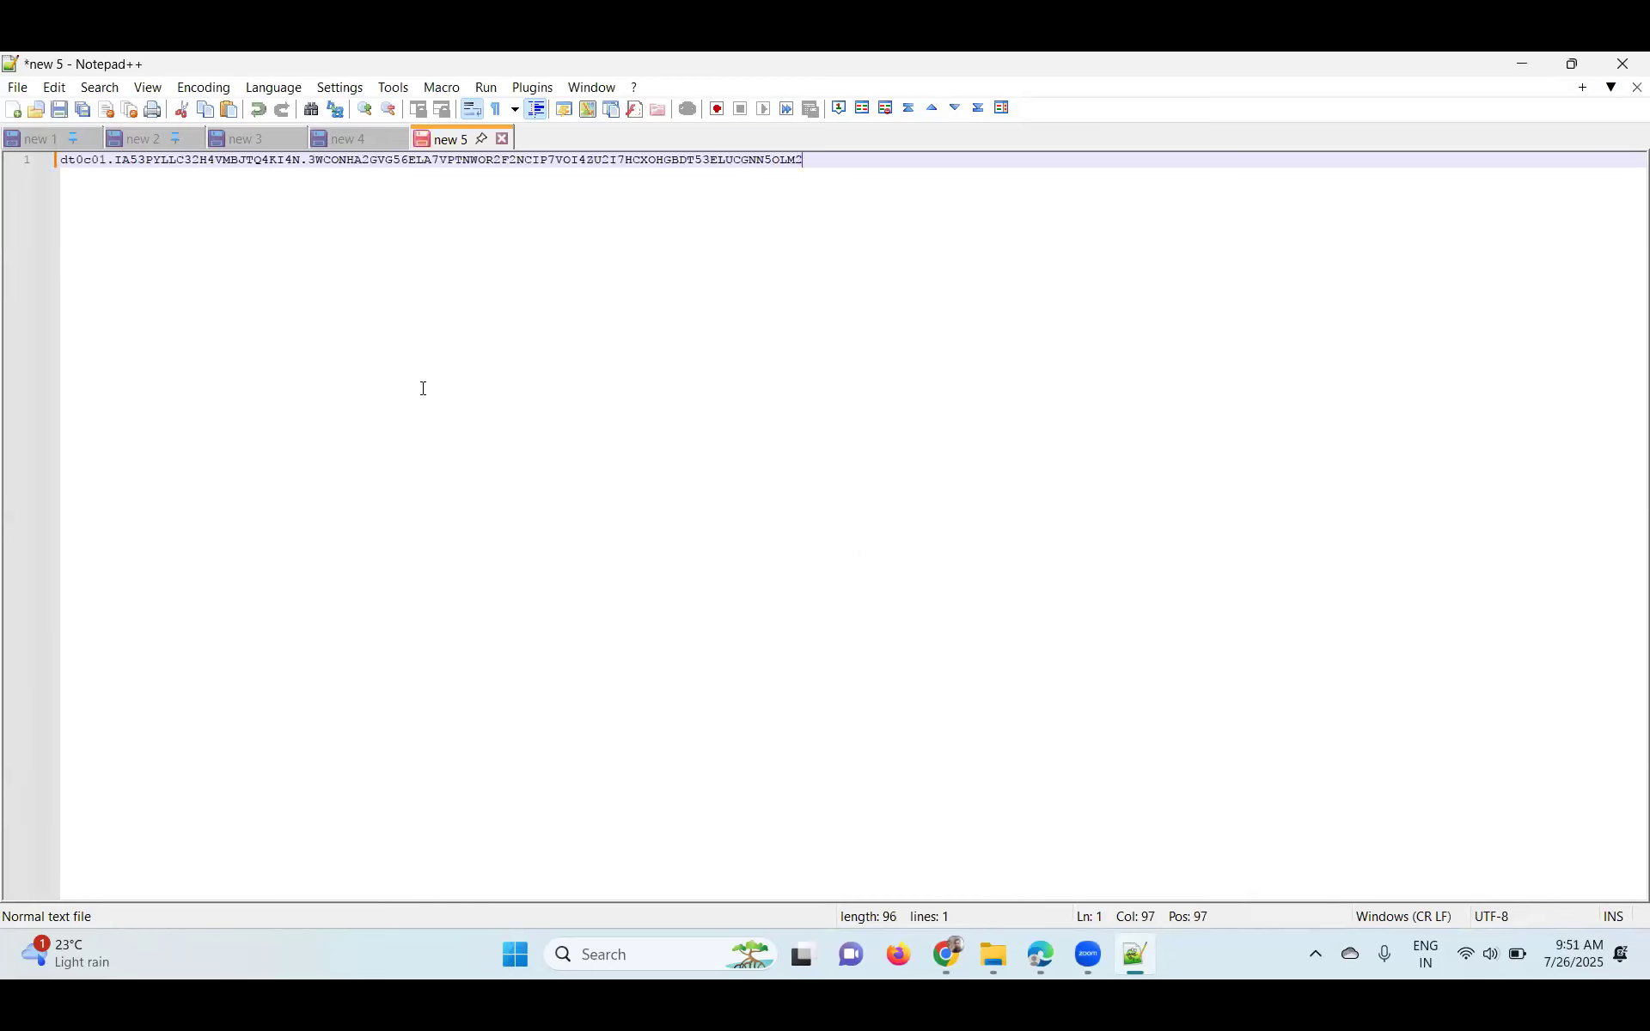
- Save the token on the Desktop as a DynatraceToken file dated 26Jul2025, then minimize Notepad++
left_click(60, 110)
left_click_drag(276, 117, 873, 334)
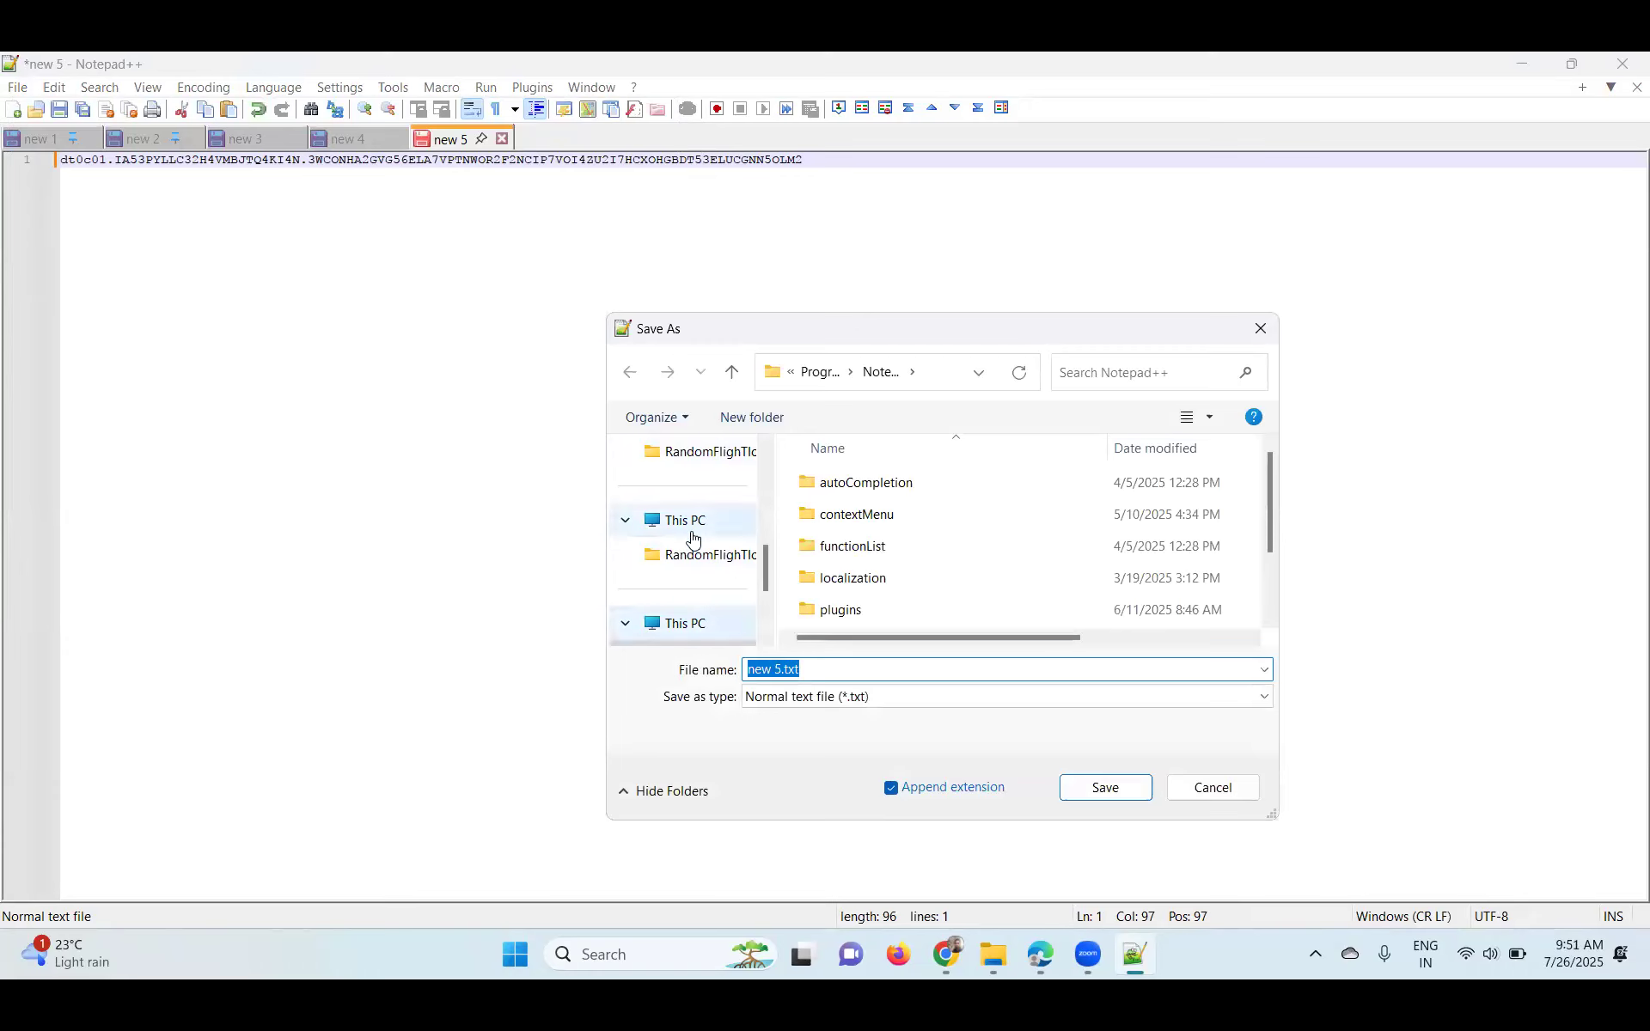
scroll(692, 537, "up", 5)
left_click(689, 487)
left_click(834, 712)
type("DynatraceToken_")
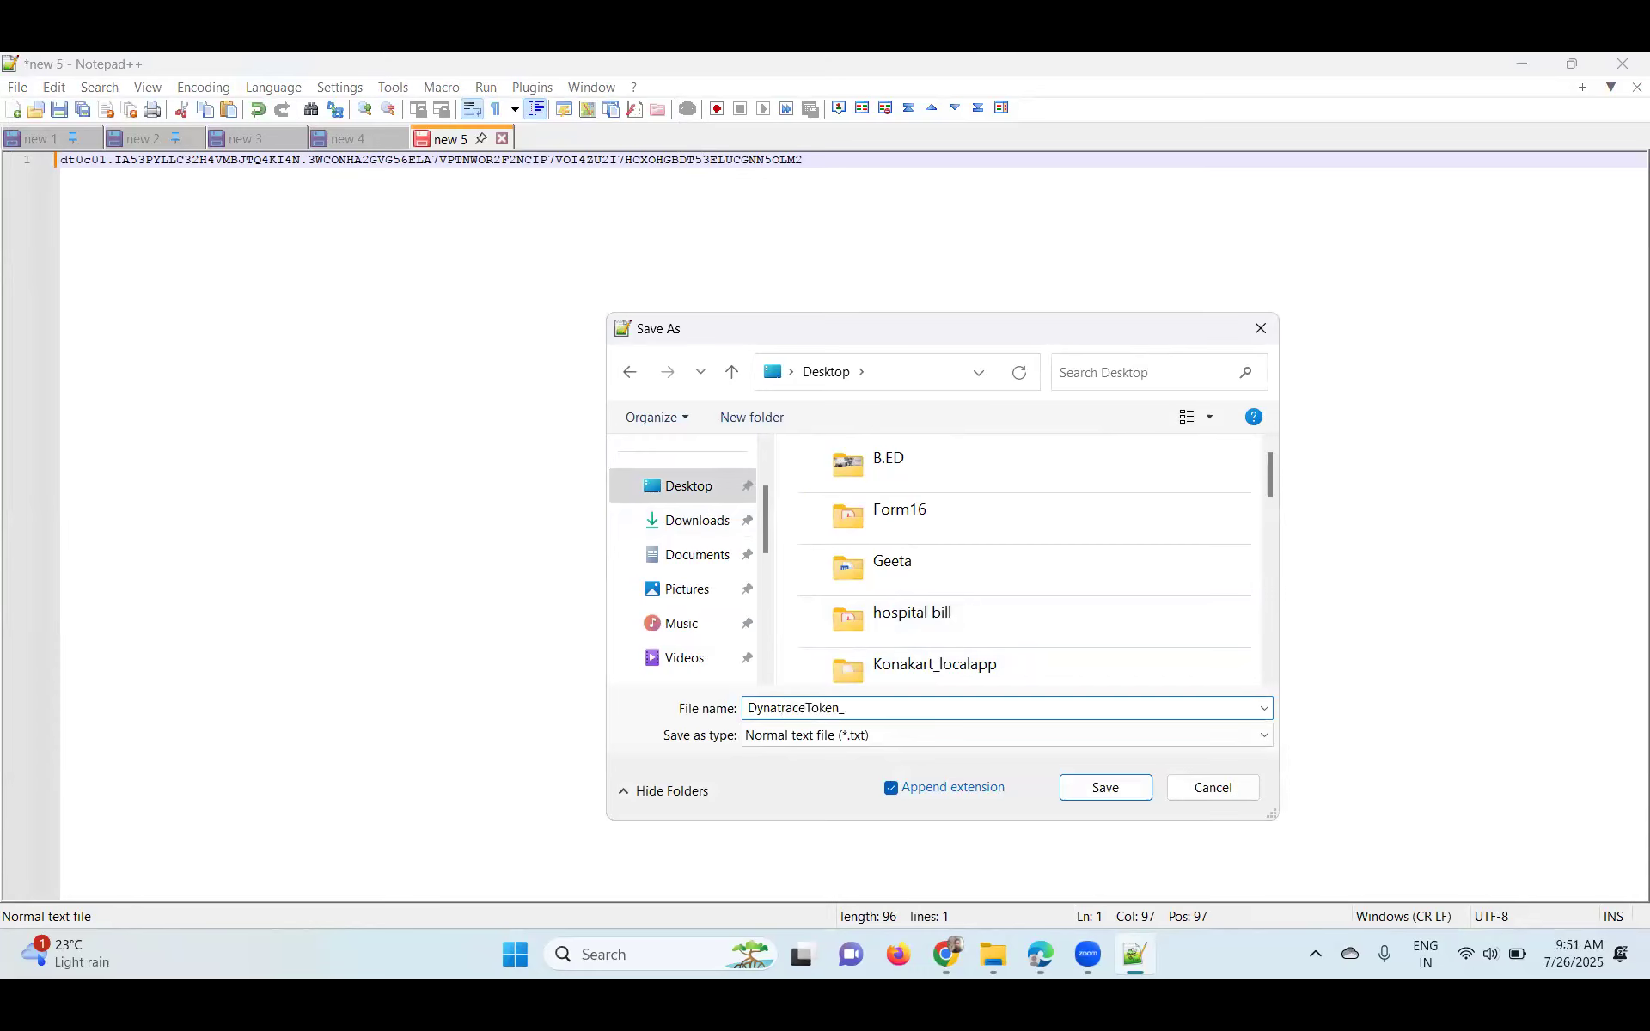
type("Chemie.vijay")
key("BackSpace")
key("BackSpace")
key("BackSpace")
key("BackSpace")
key("BackSpace")
key("BackSpace")
key("BackSpace")
key("BackSpace")
type("ie.vijay_26Jul-")
key("BackSpace")
type("2025m")
key("Return")
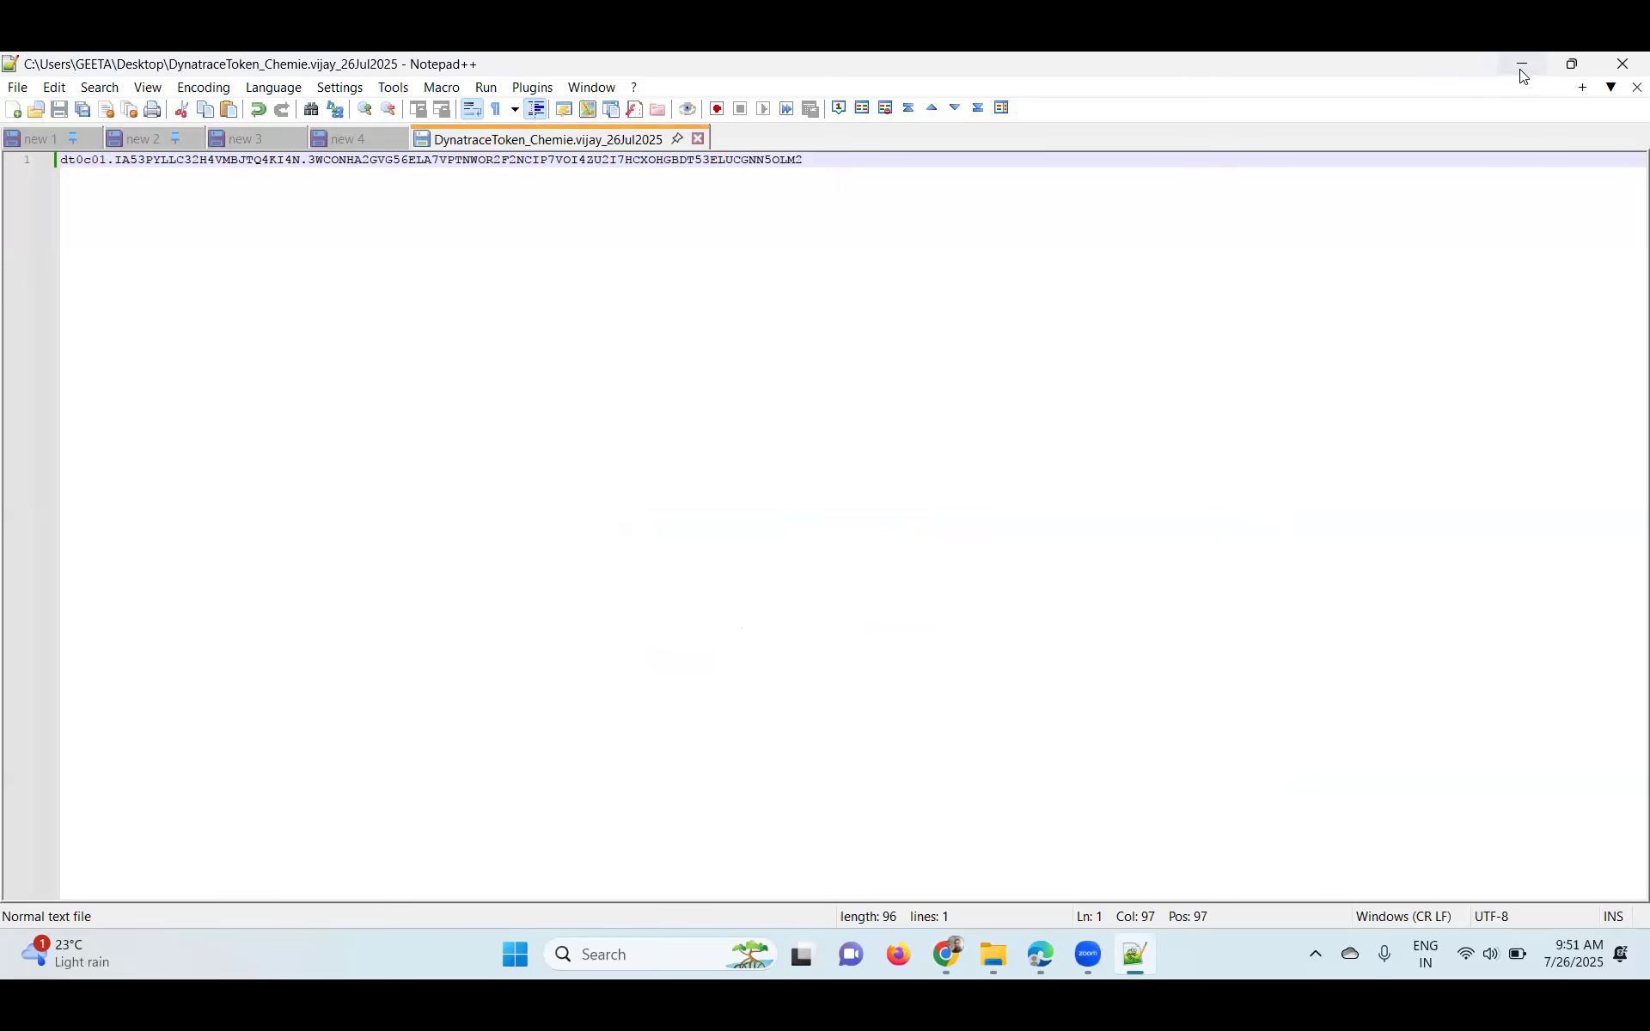
left_click(1522, 76)
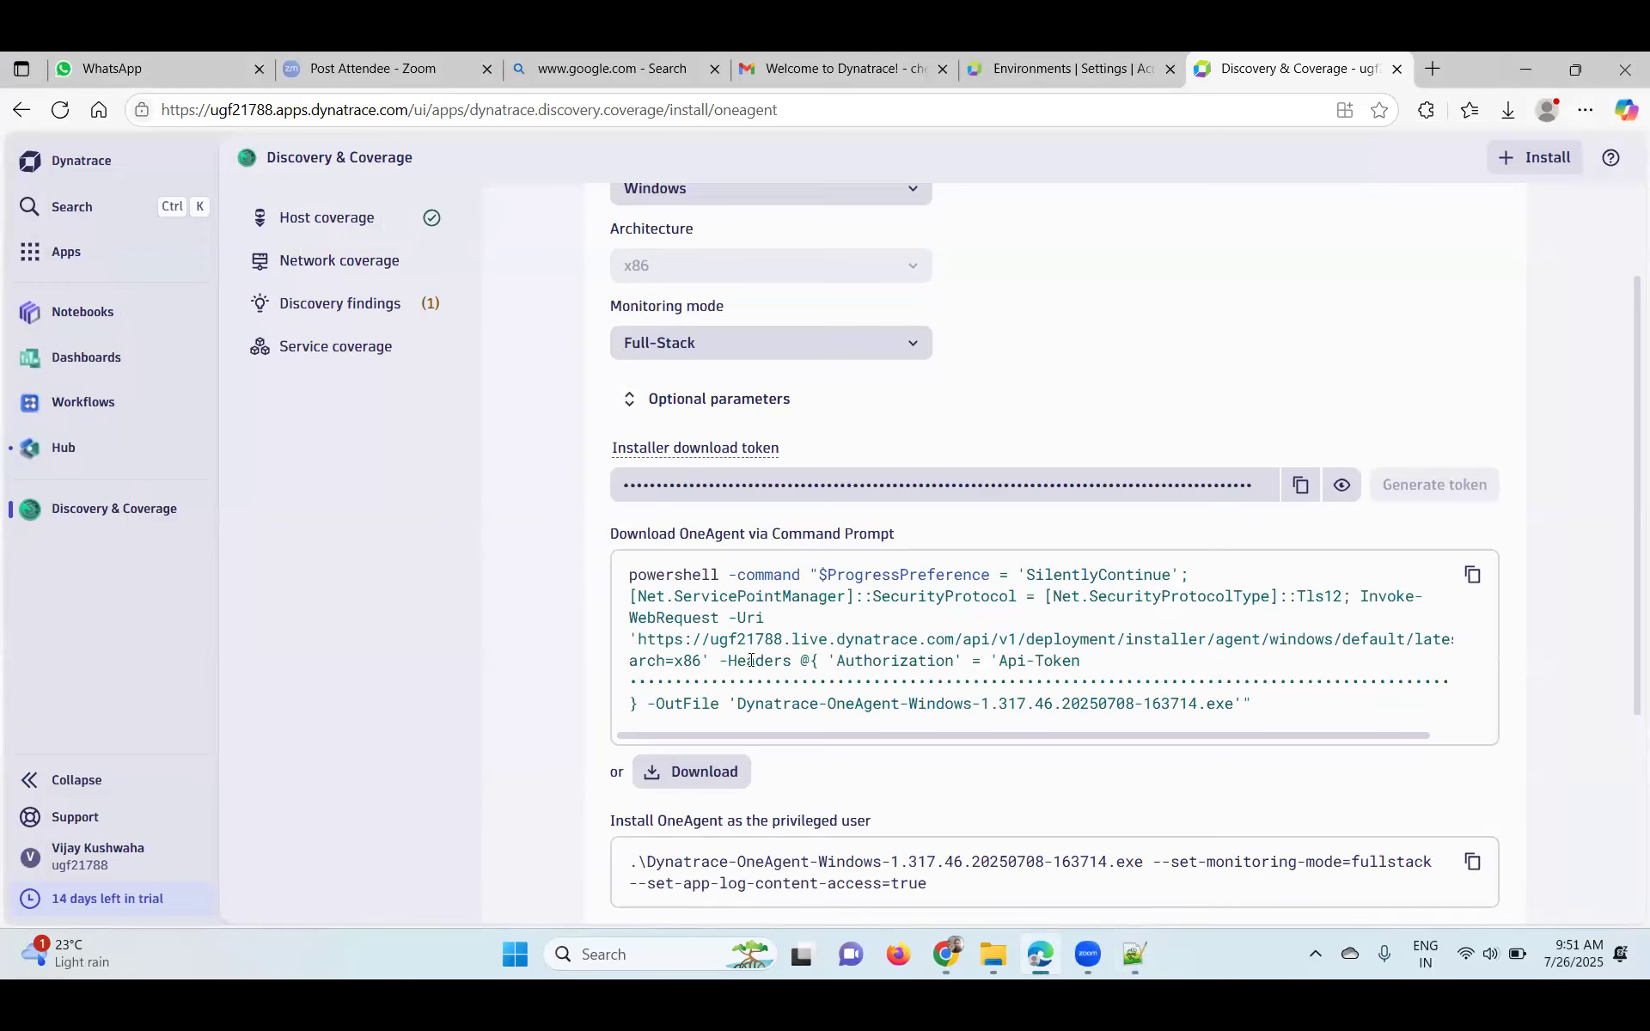
- Download the Dynatrace-OneAgent-Windows-1.317.46 installer and open it from the Downloads panel
scroll(751, 660, "down", 3)
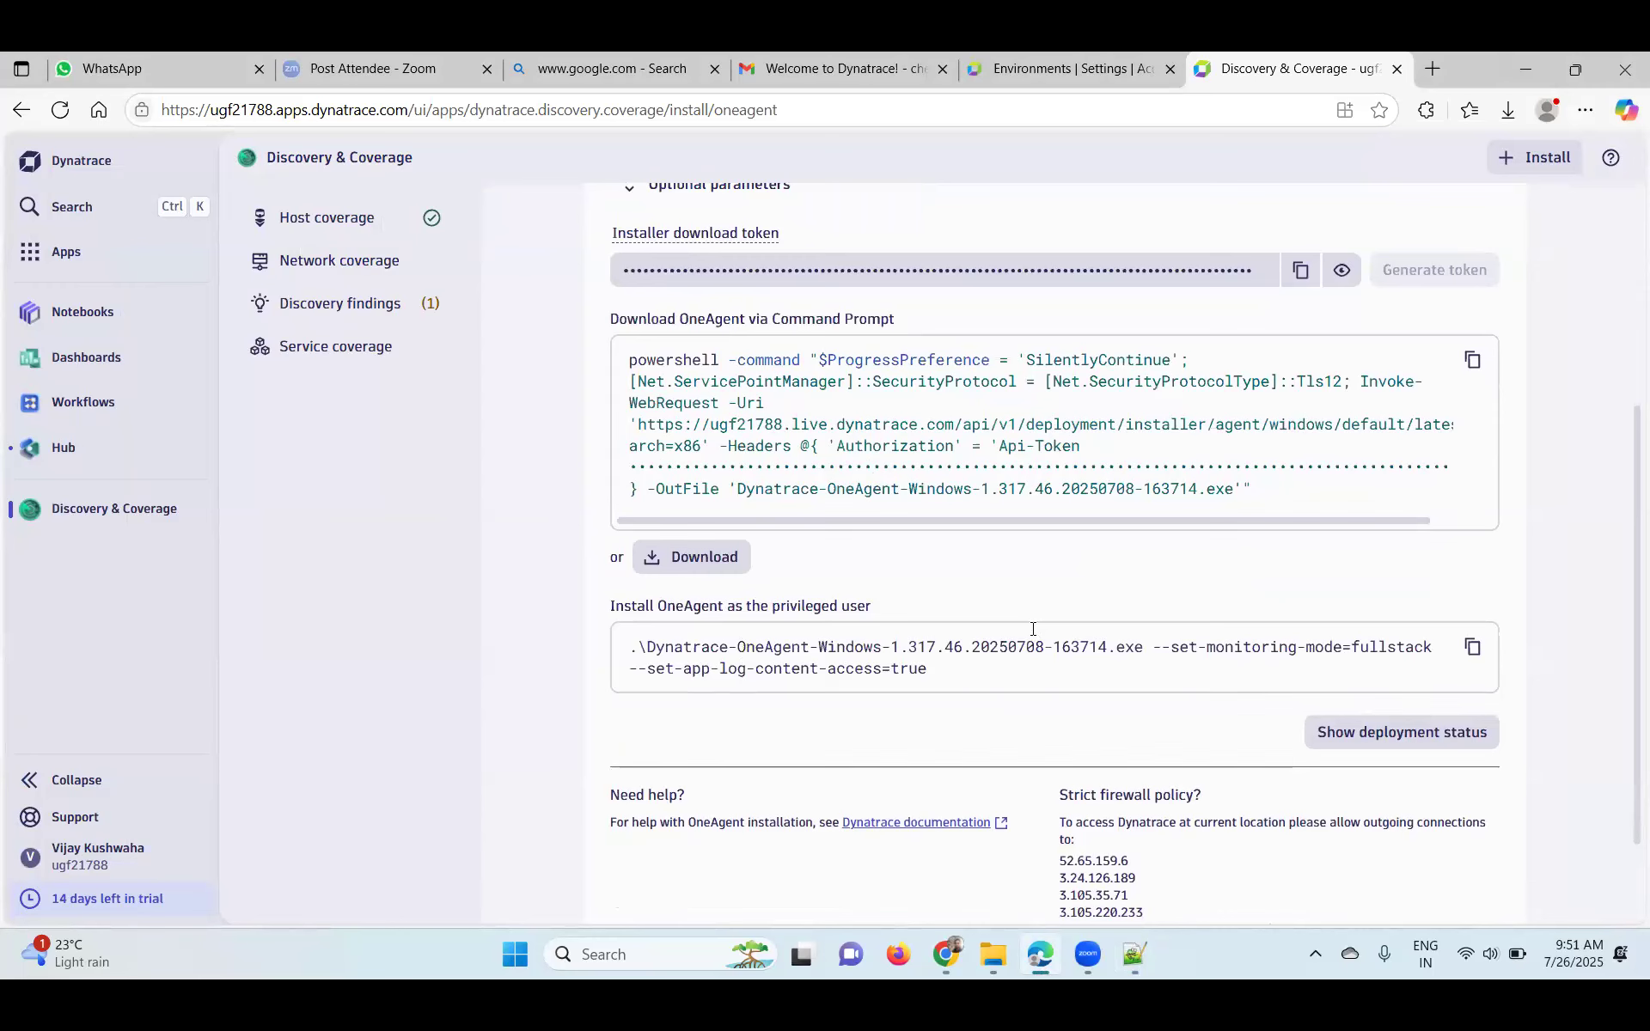
scroll(975, 627, "up", 1)
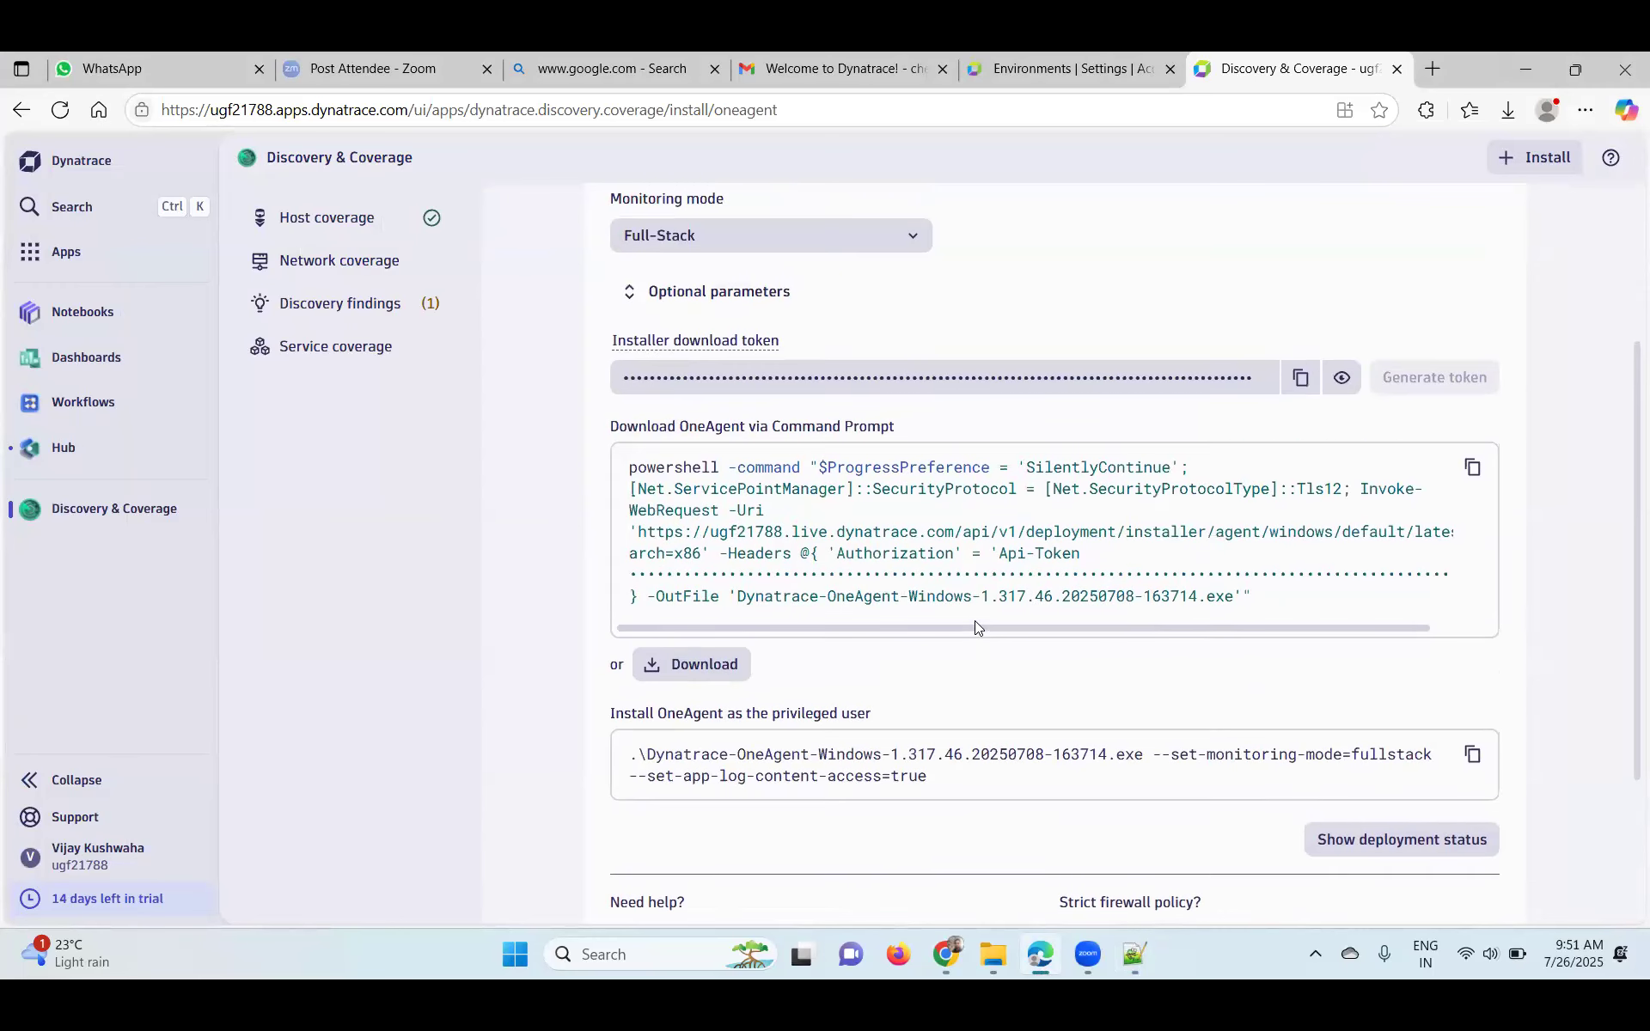
left_click(690, 667)
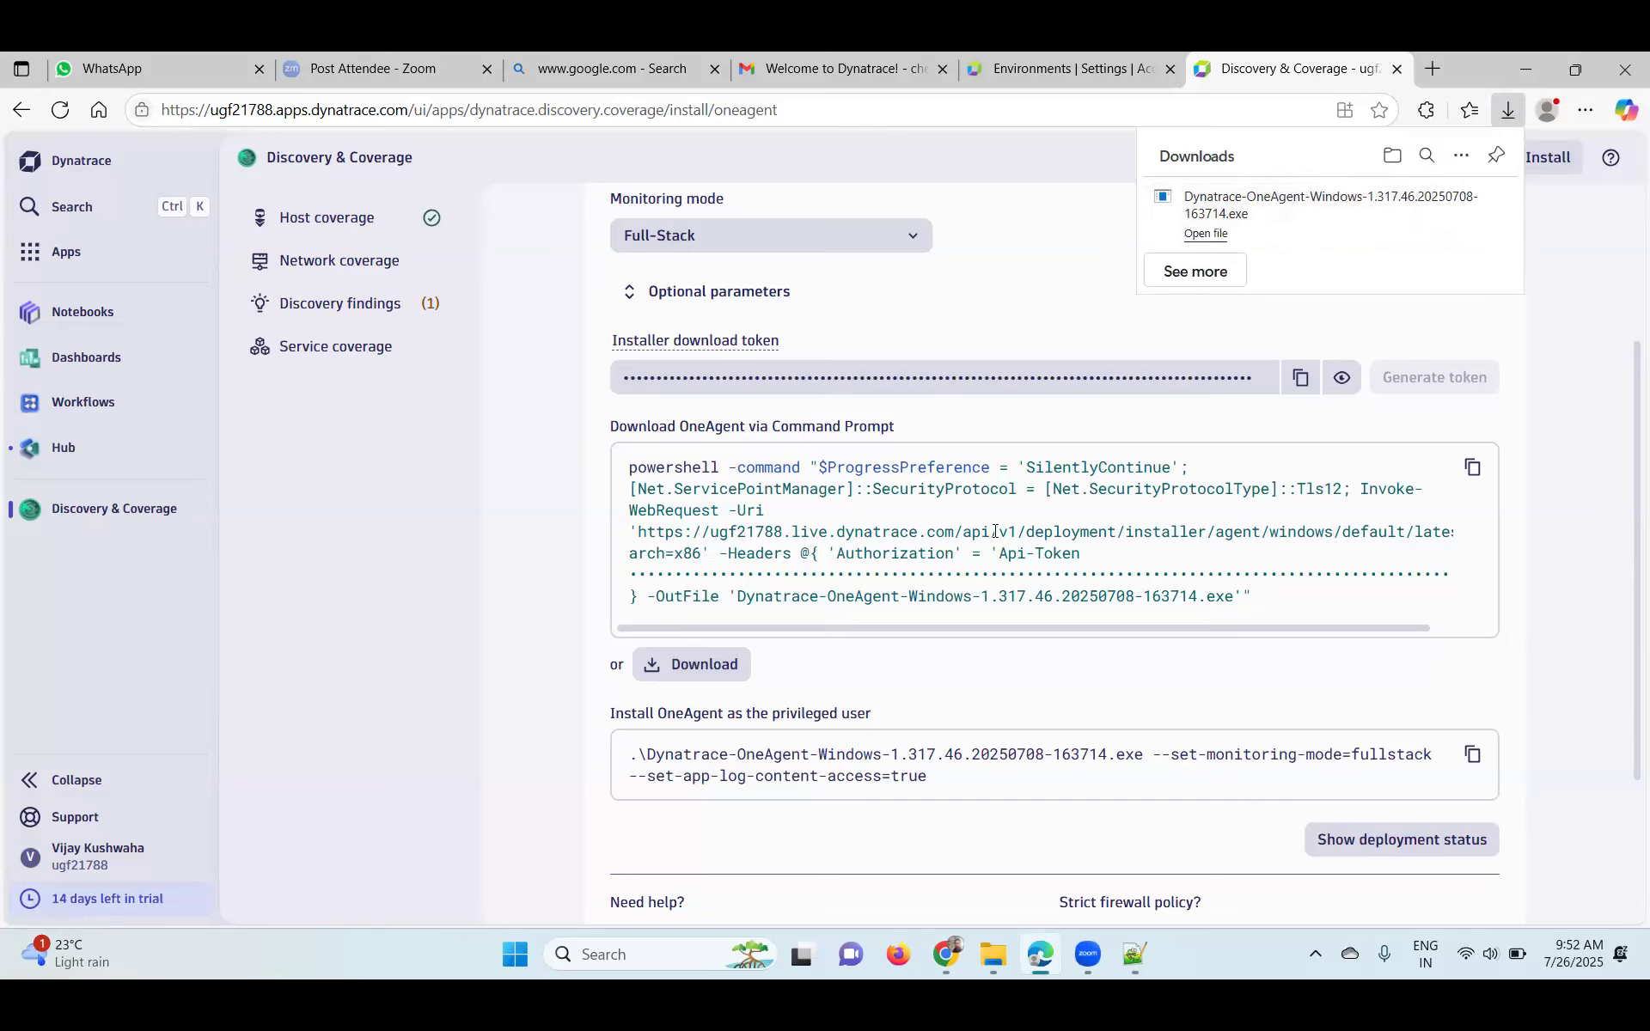
left_click(1204, 235)
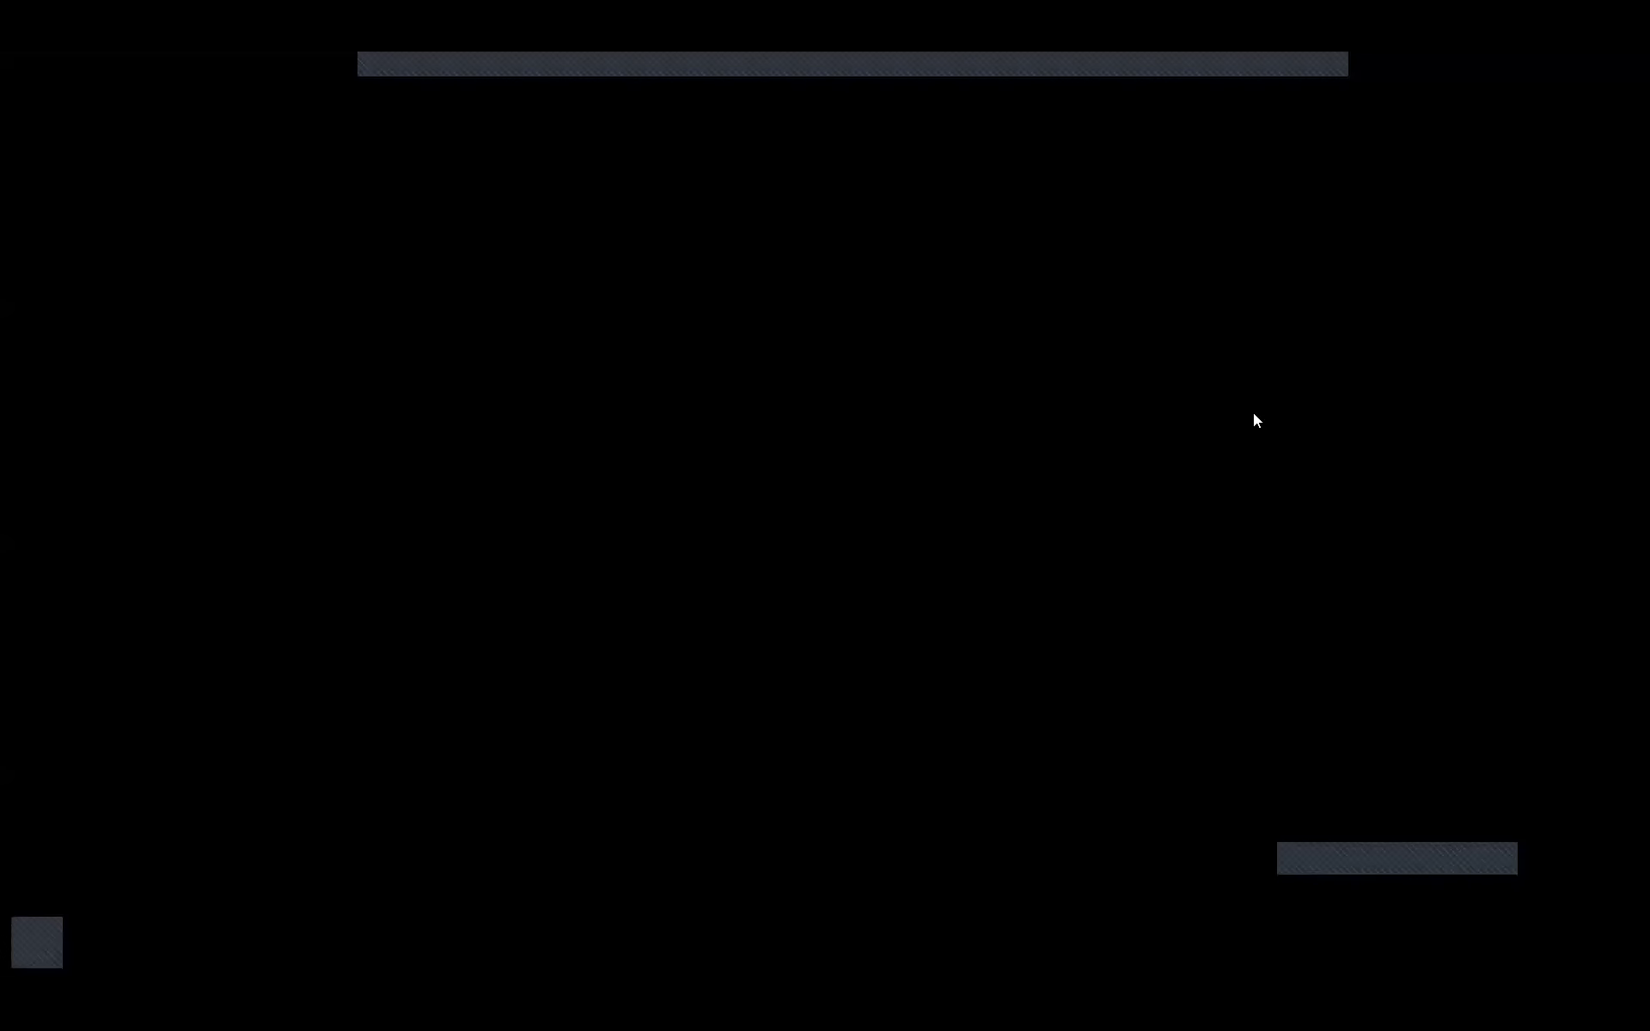
- Approve admin rights, cancel and exit the setup wizard, then select the privileged-user install command
left_click(680, 679)
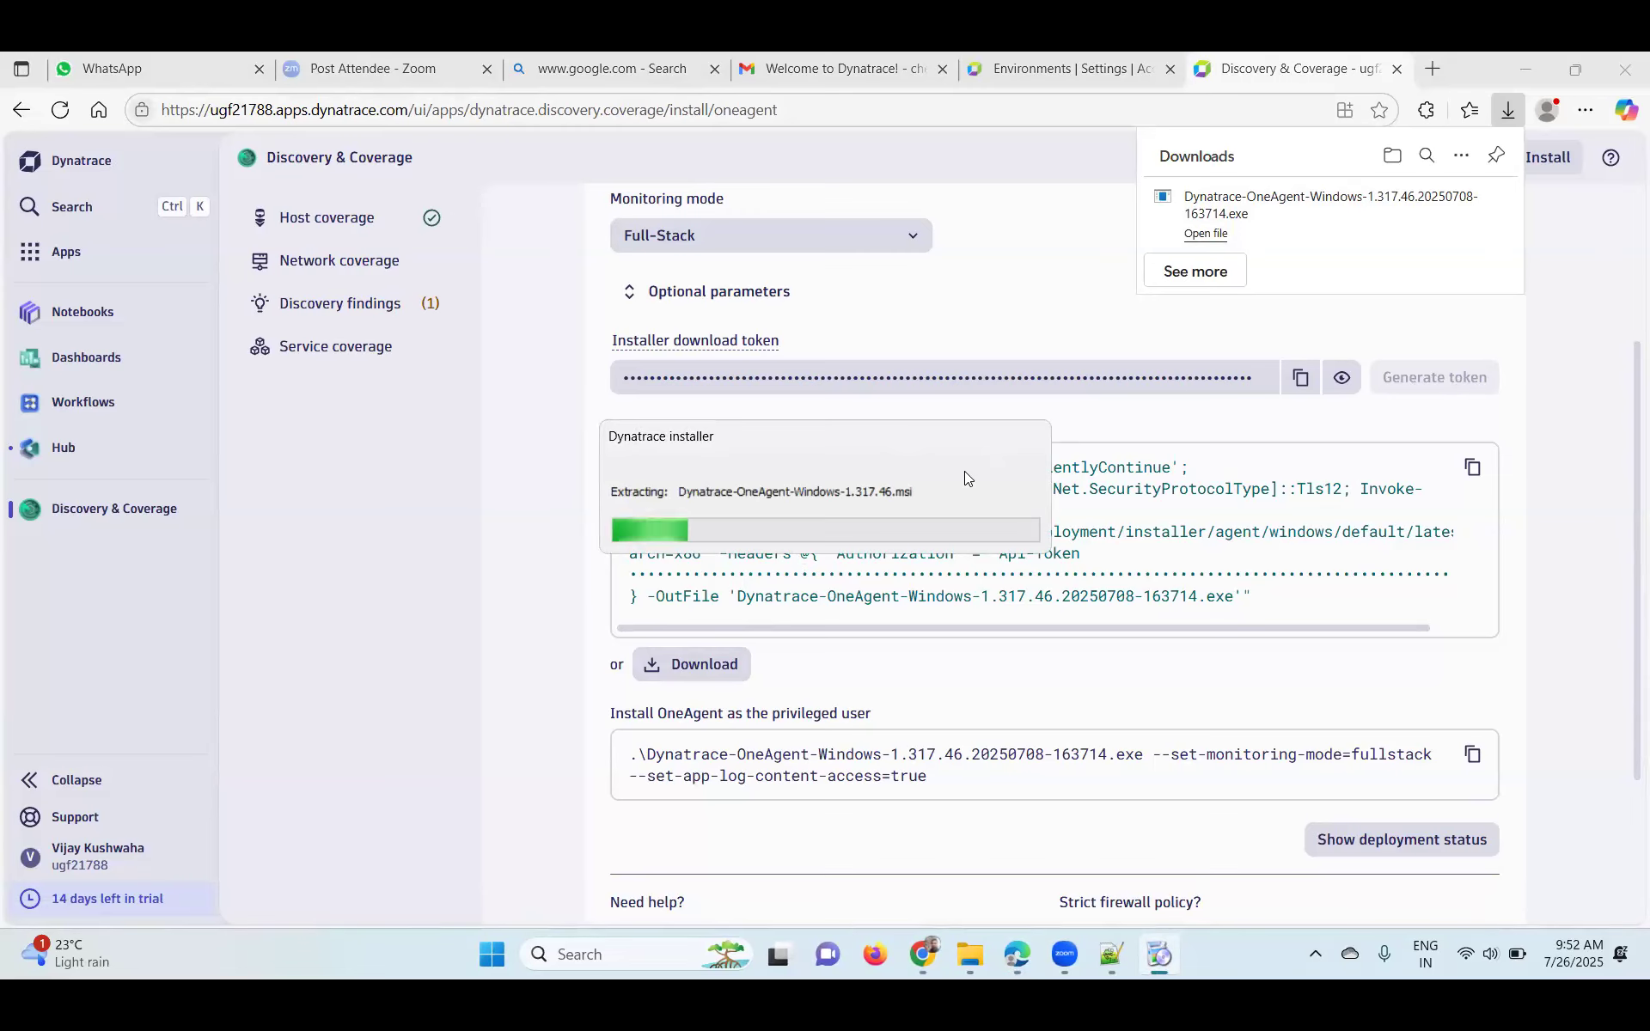
scroll(1165, 745, "down", 1)
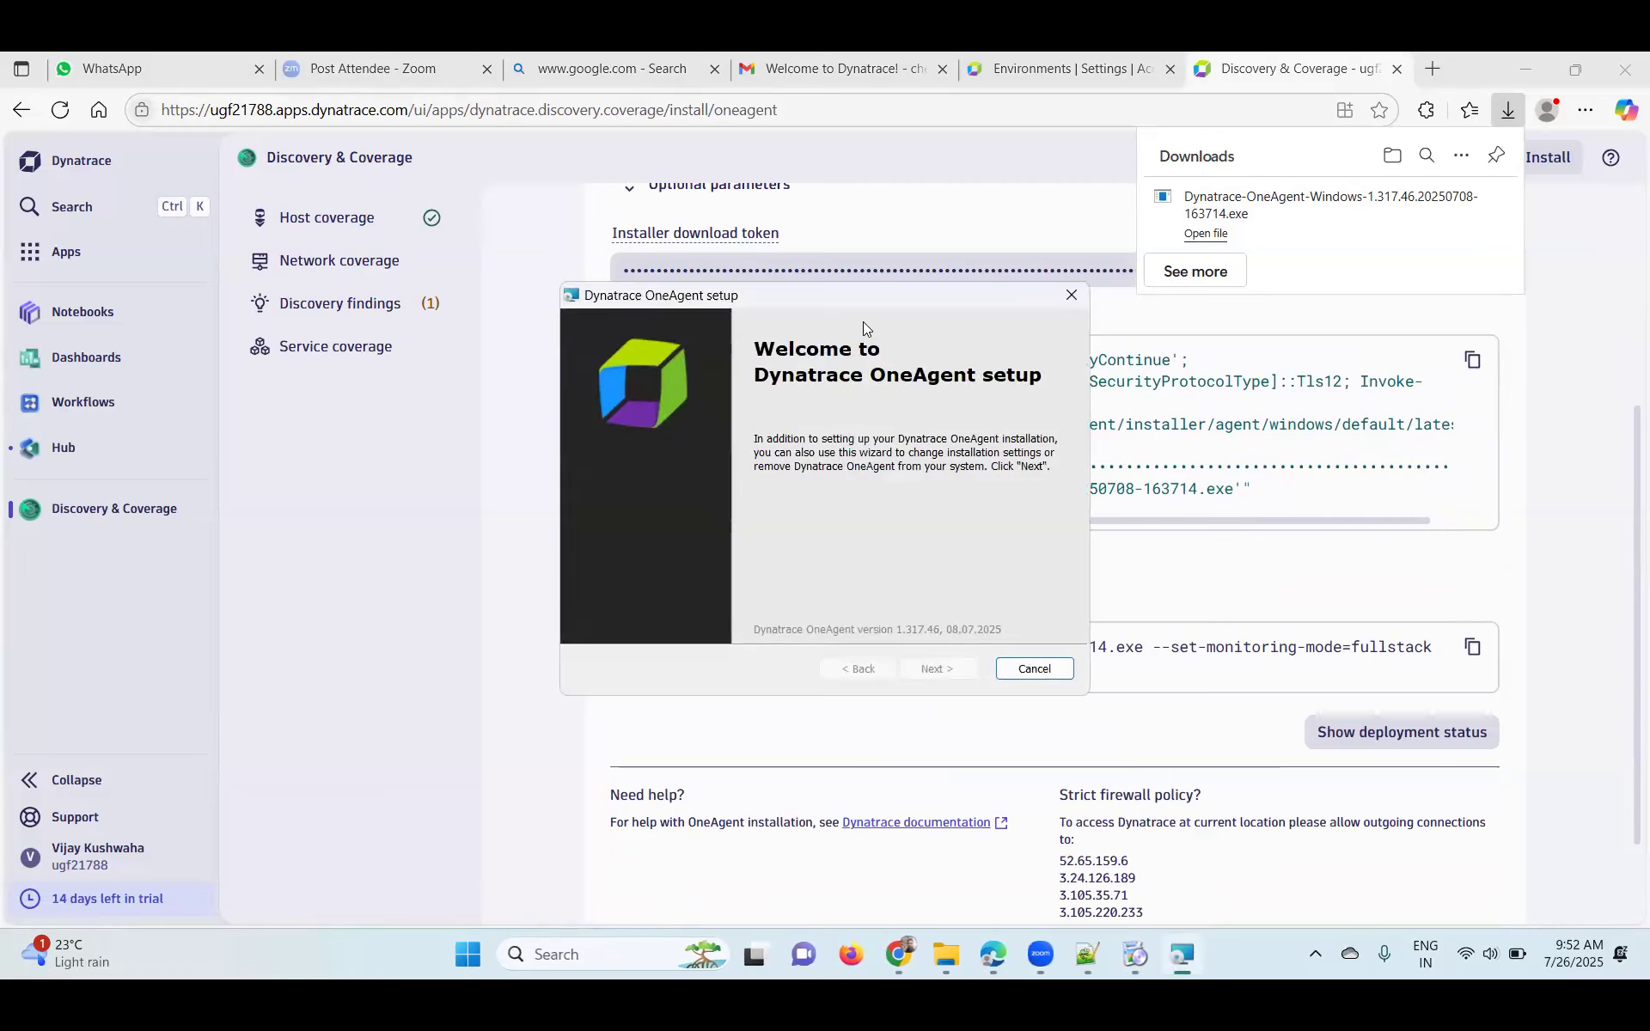
left_click_drag(852, 292, 529, 348)
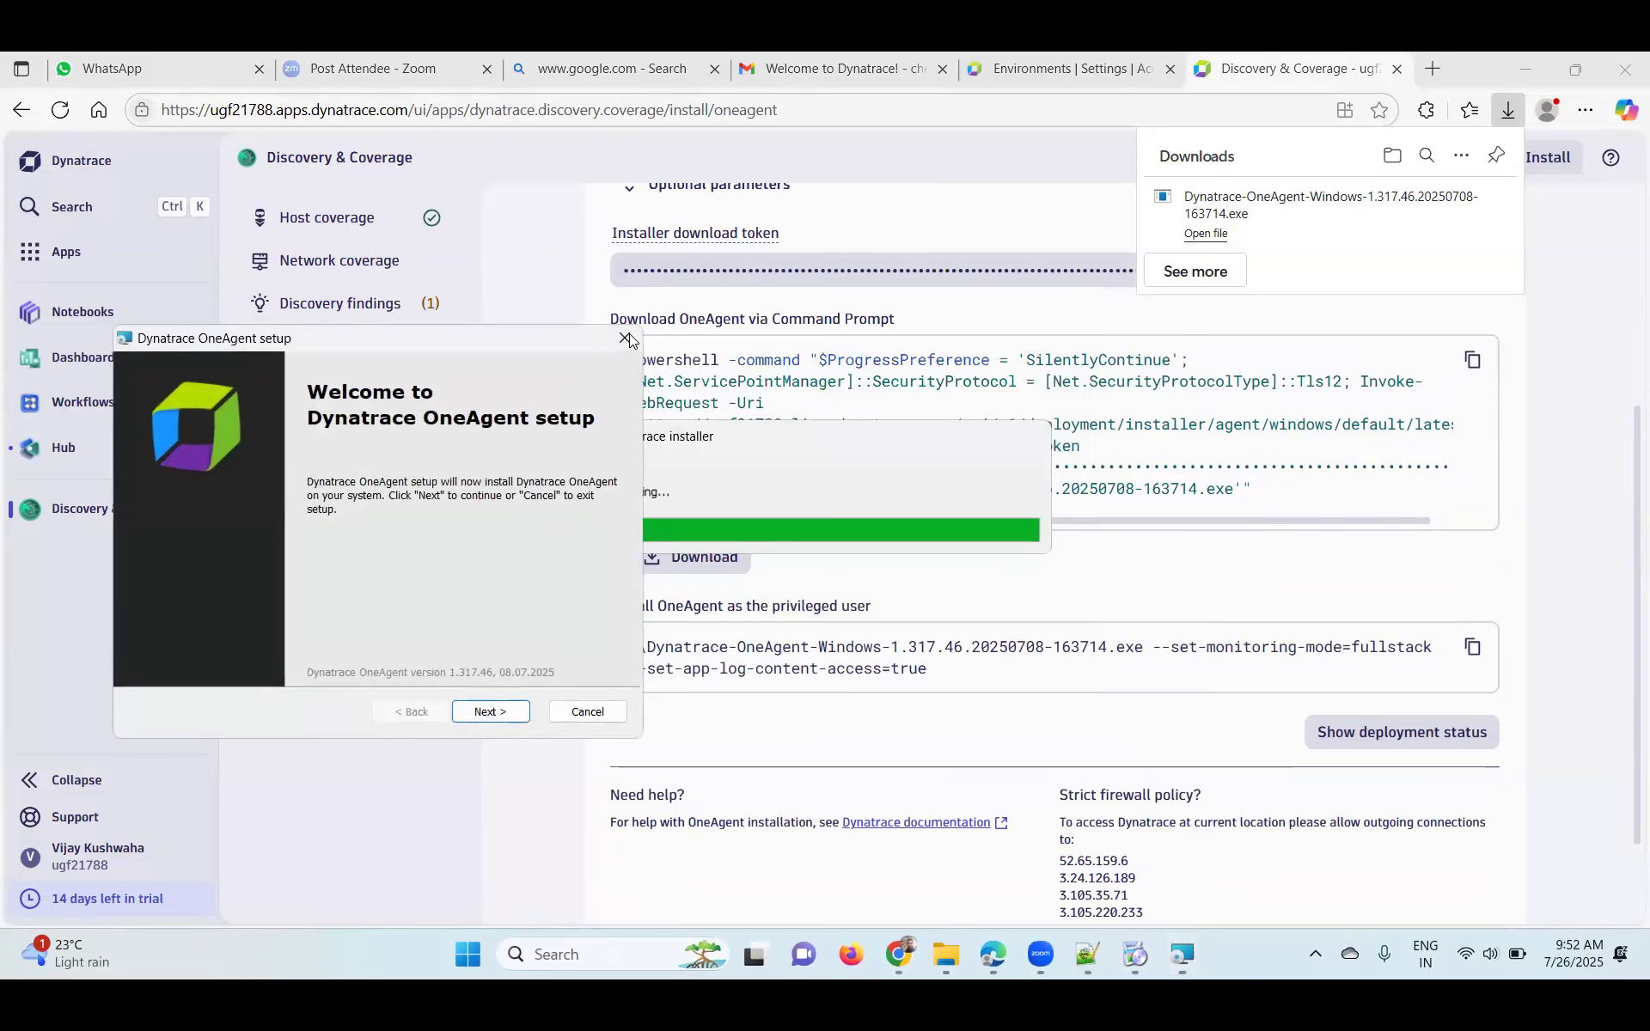
left_click(626, 339)
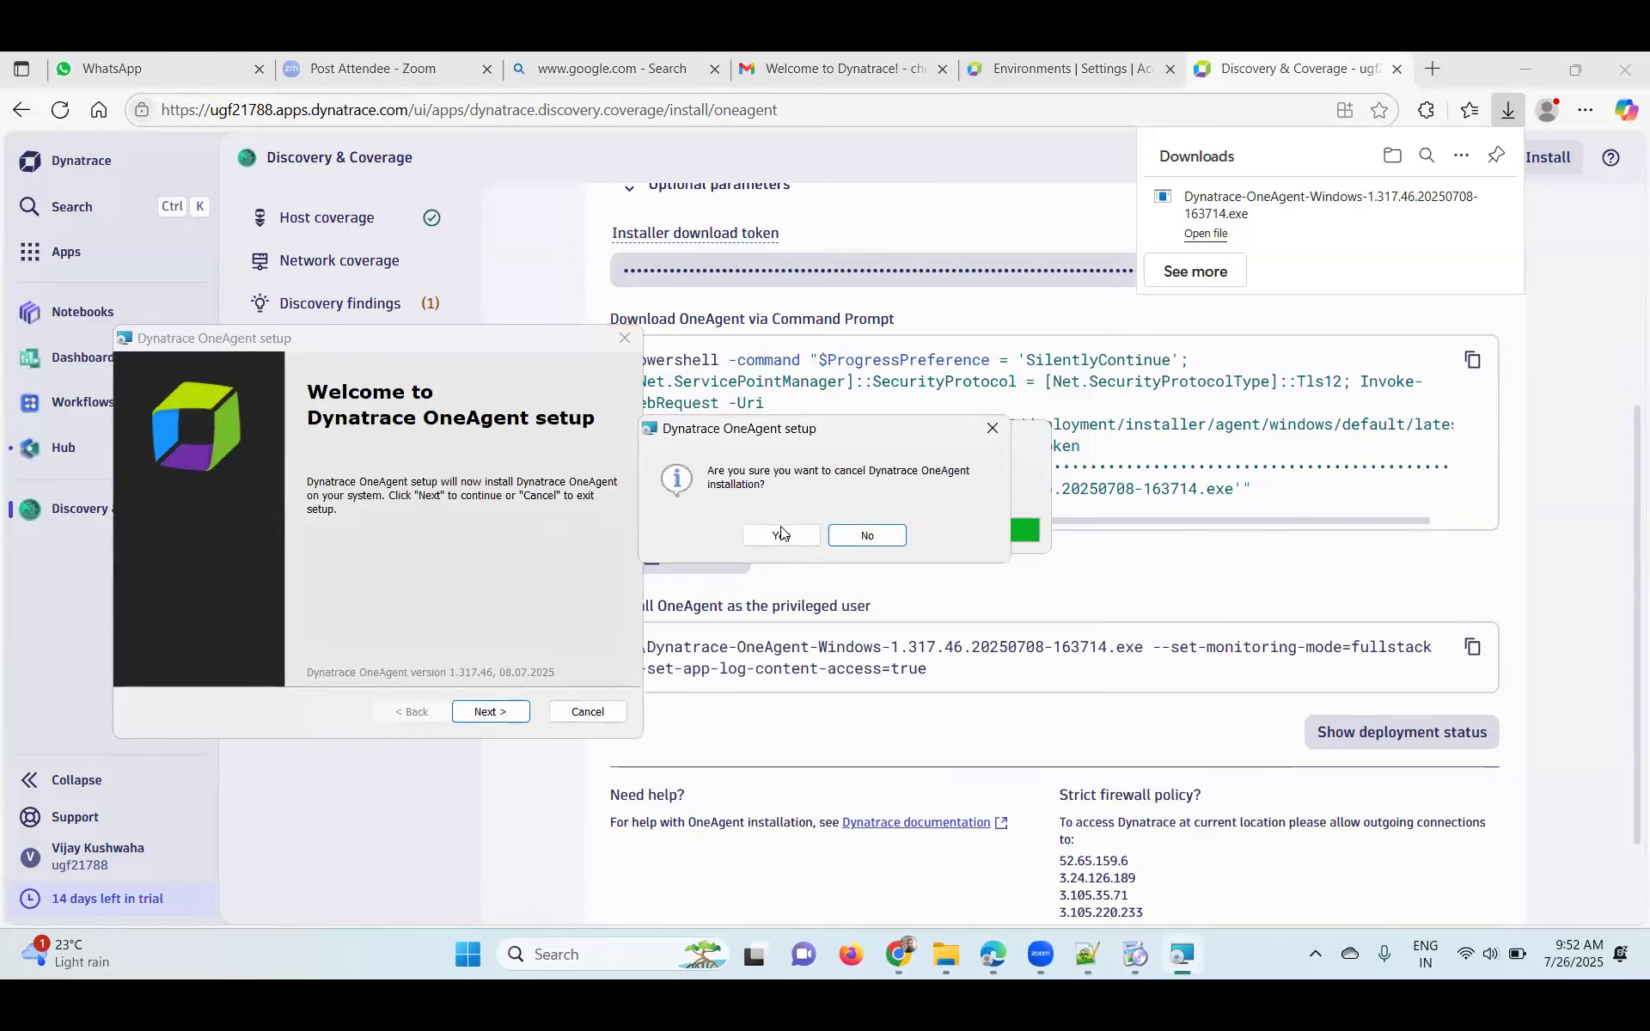
left_click(780, 530)
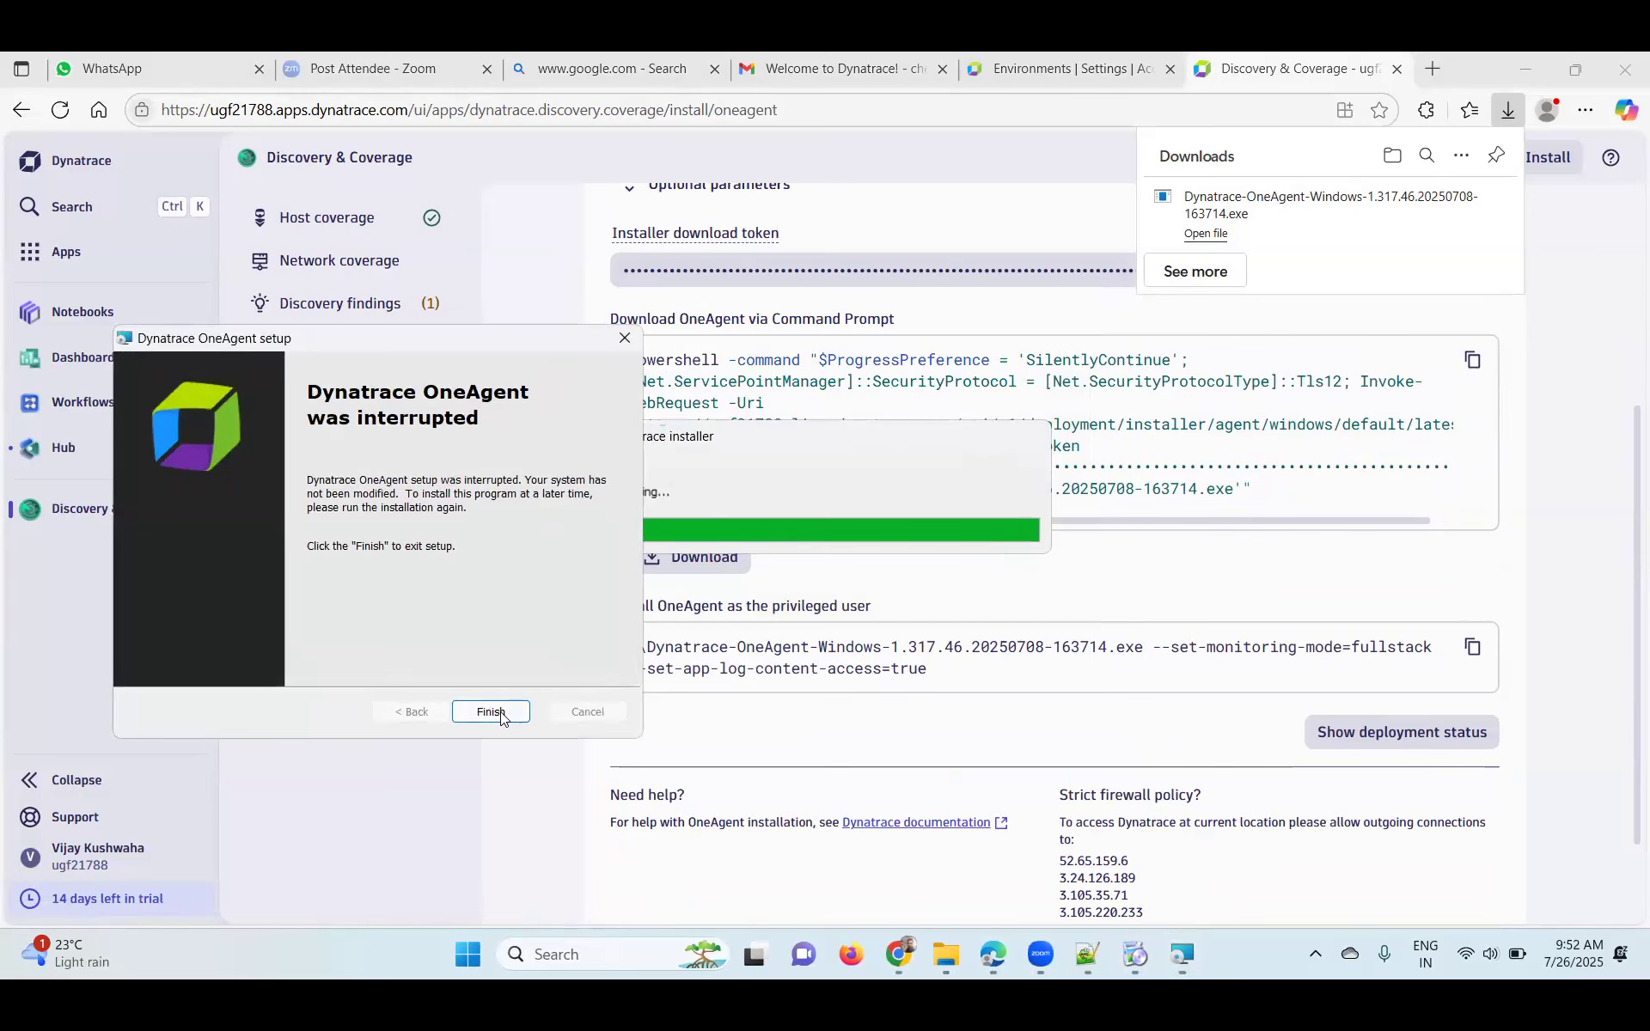
key("Return")
left_click_drag(928, 670, 668, 657)
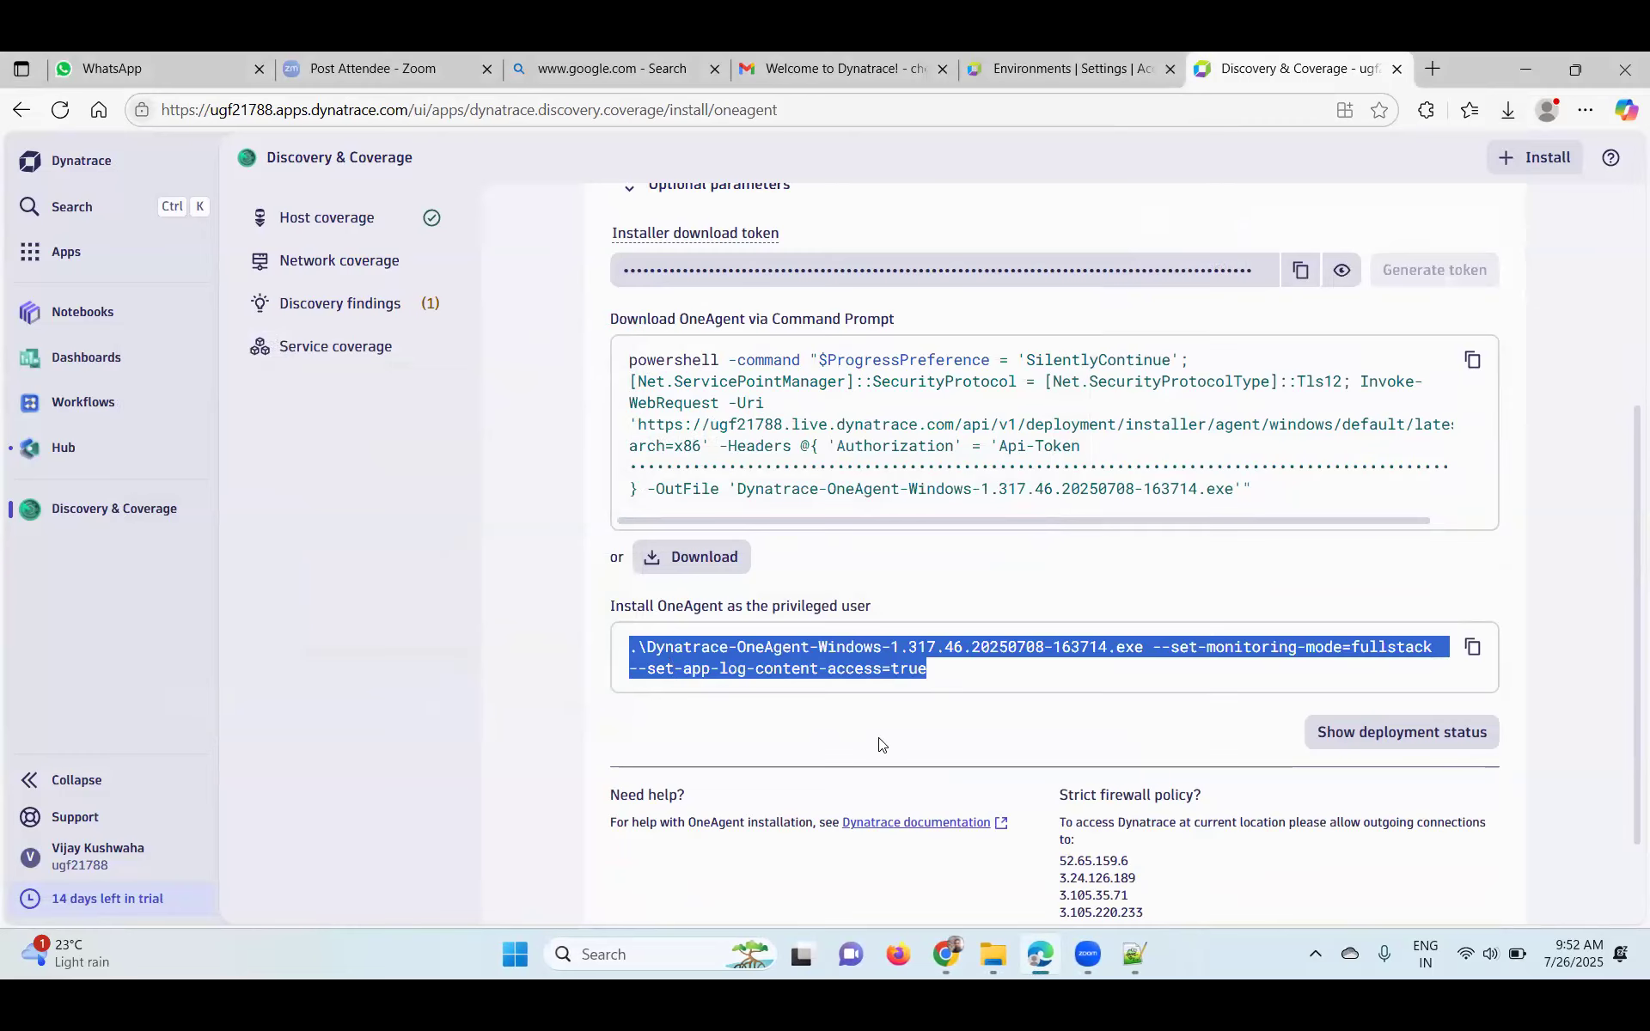
- Copy the 'Install OneAgent as the privileged user' command for the 1.317.46 installer
left_click(1480, 653)
left_click(1473, 647)
scroll(628, 816, "down", 1)
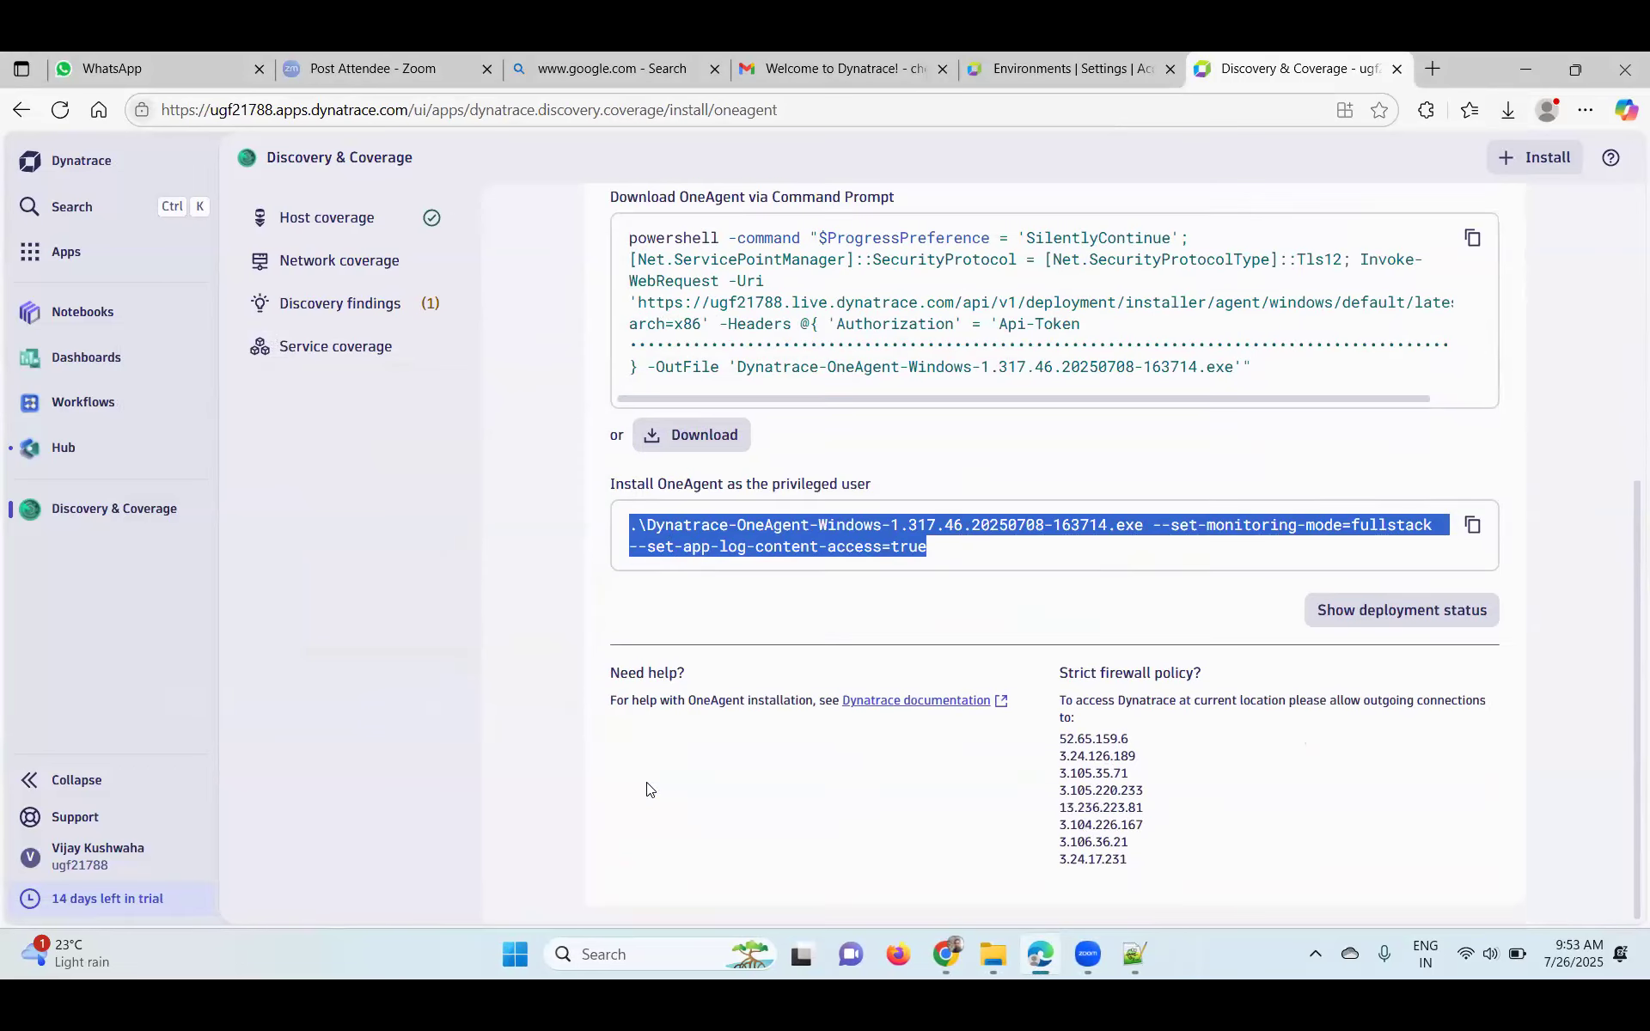
scroll(670, 588, "up", 2)
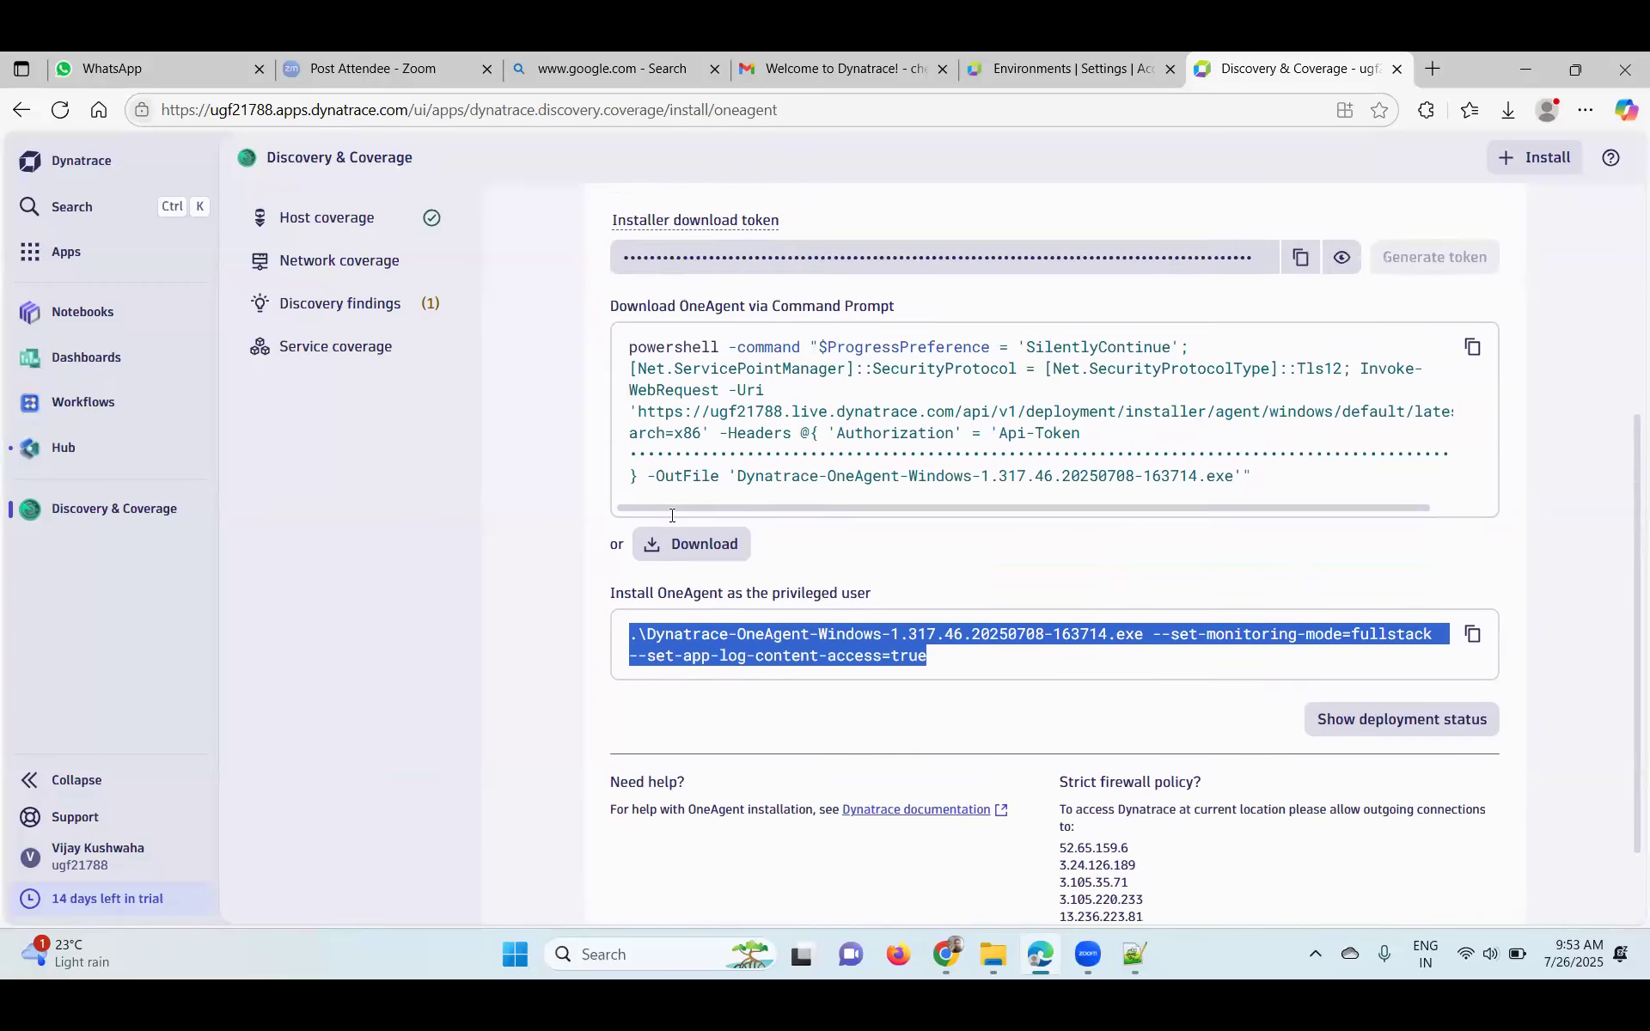
- Open a Command Prompt in the Downloads folder by entering cmd in File Explorer's address bar
left_click(990, 956)
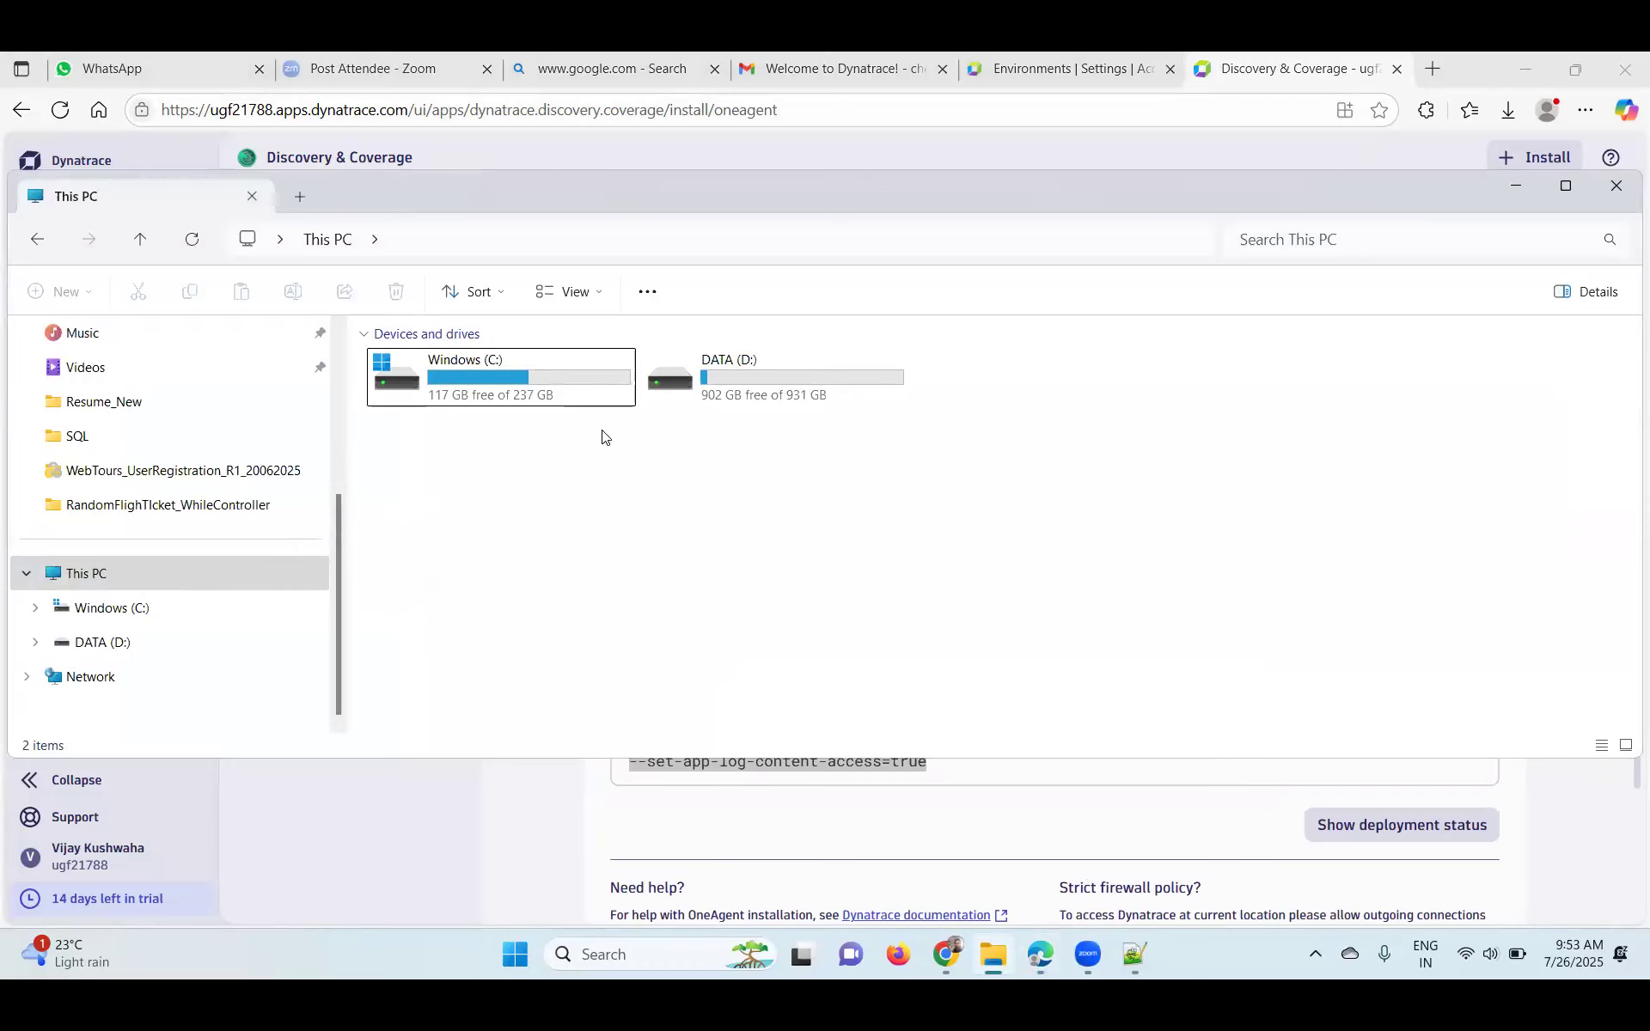
scroll(82, 467, "up", 3)
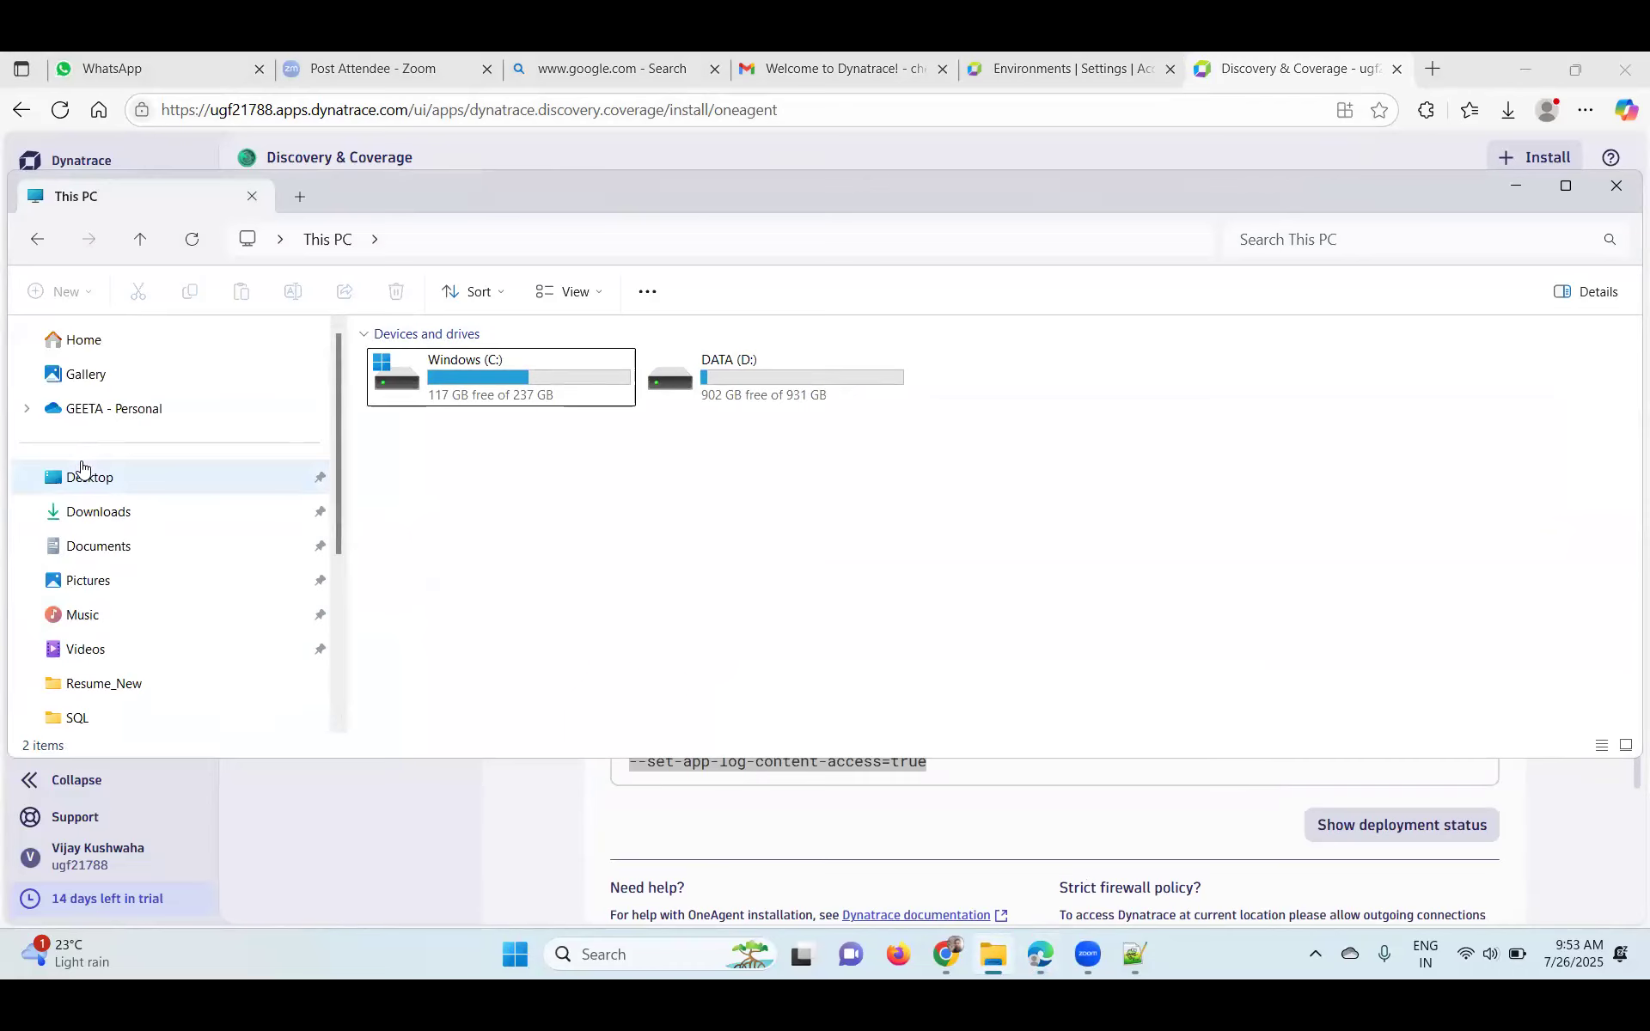
left_click(121, 516)
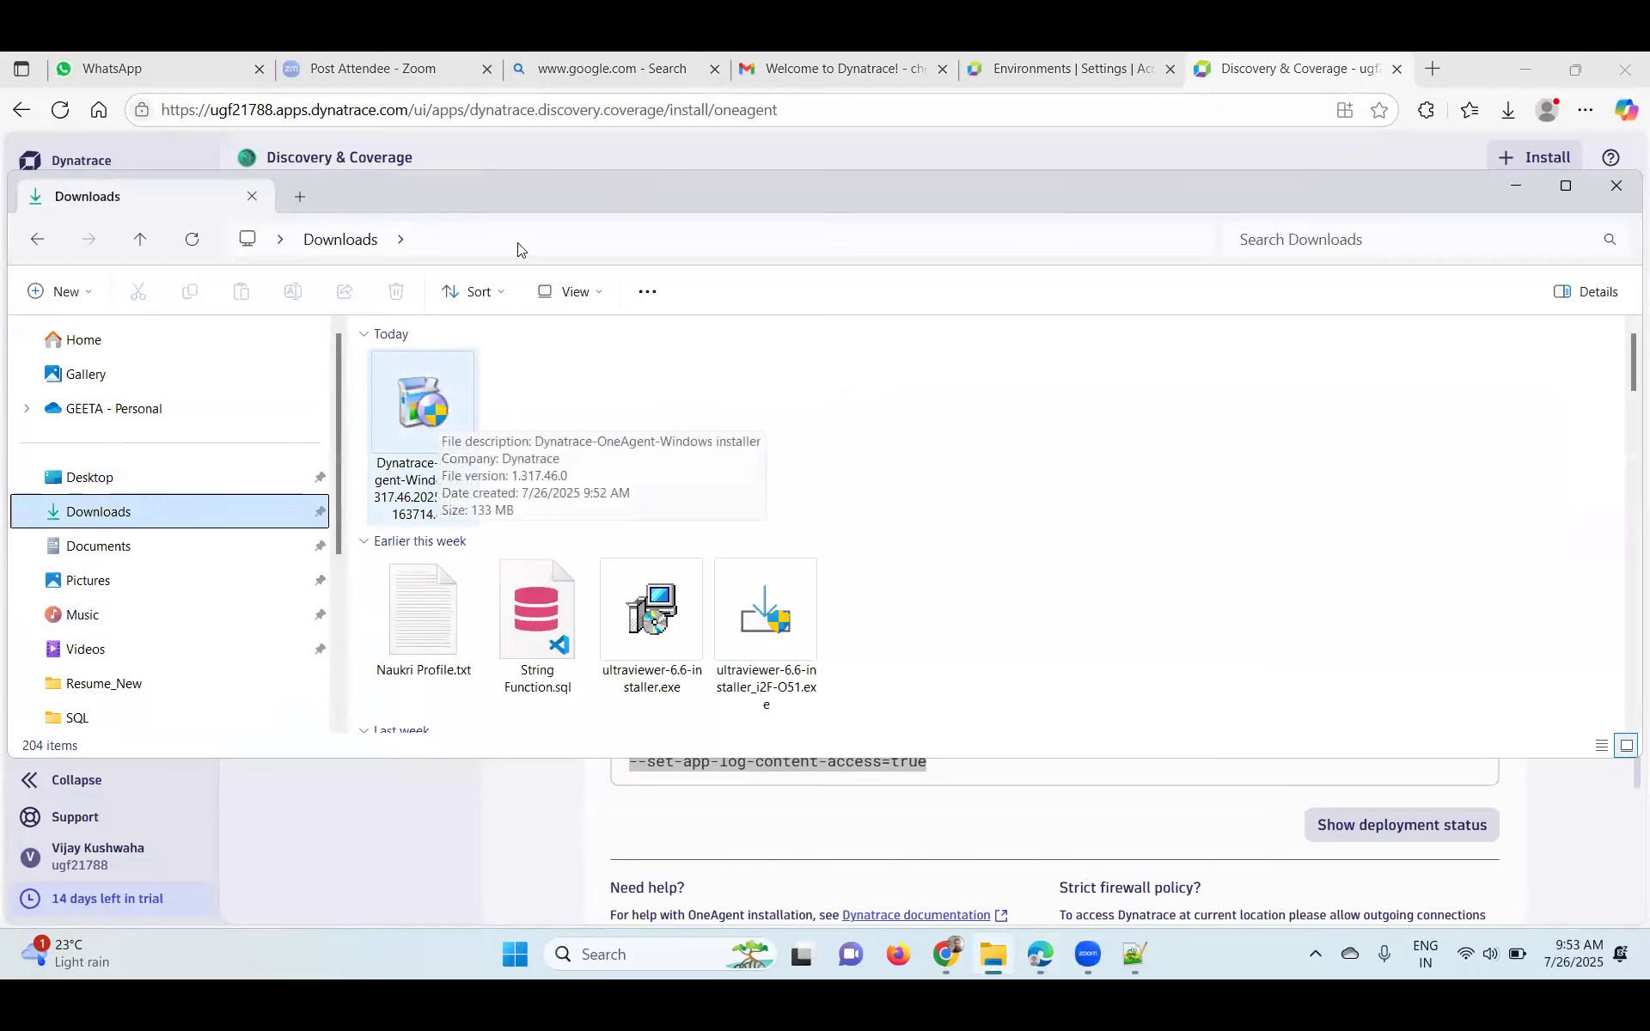
left_click(568, 237)
type("cmd")
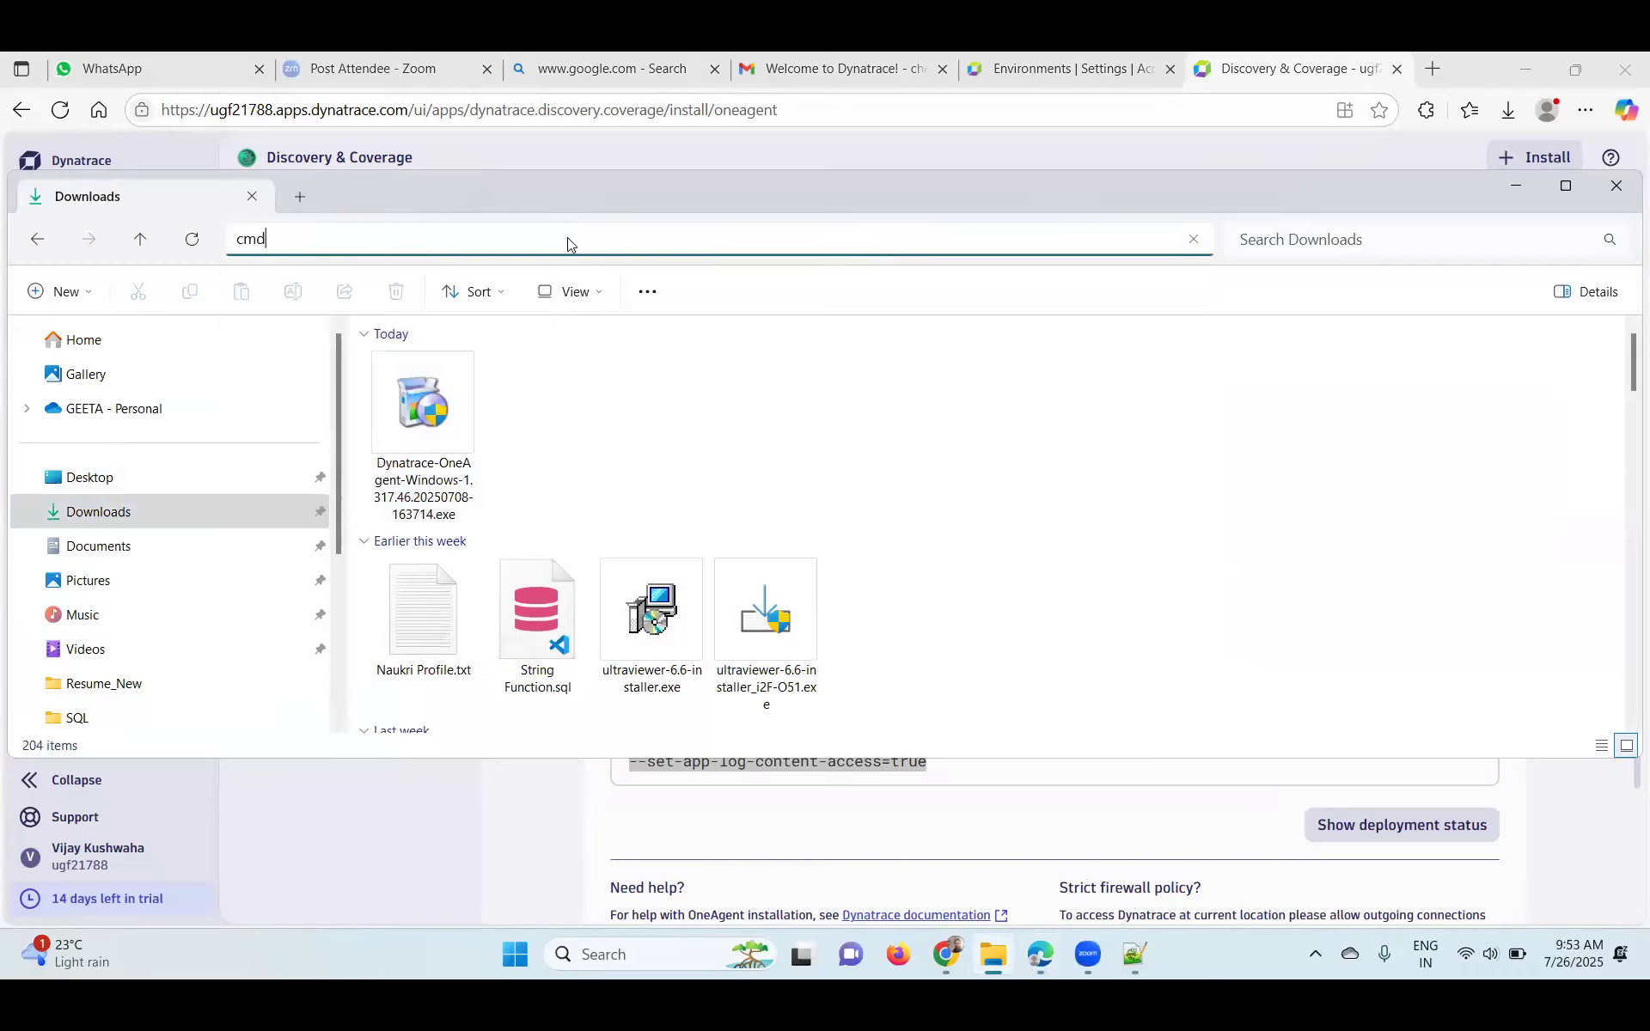
key("Return")
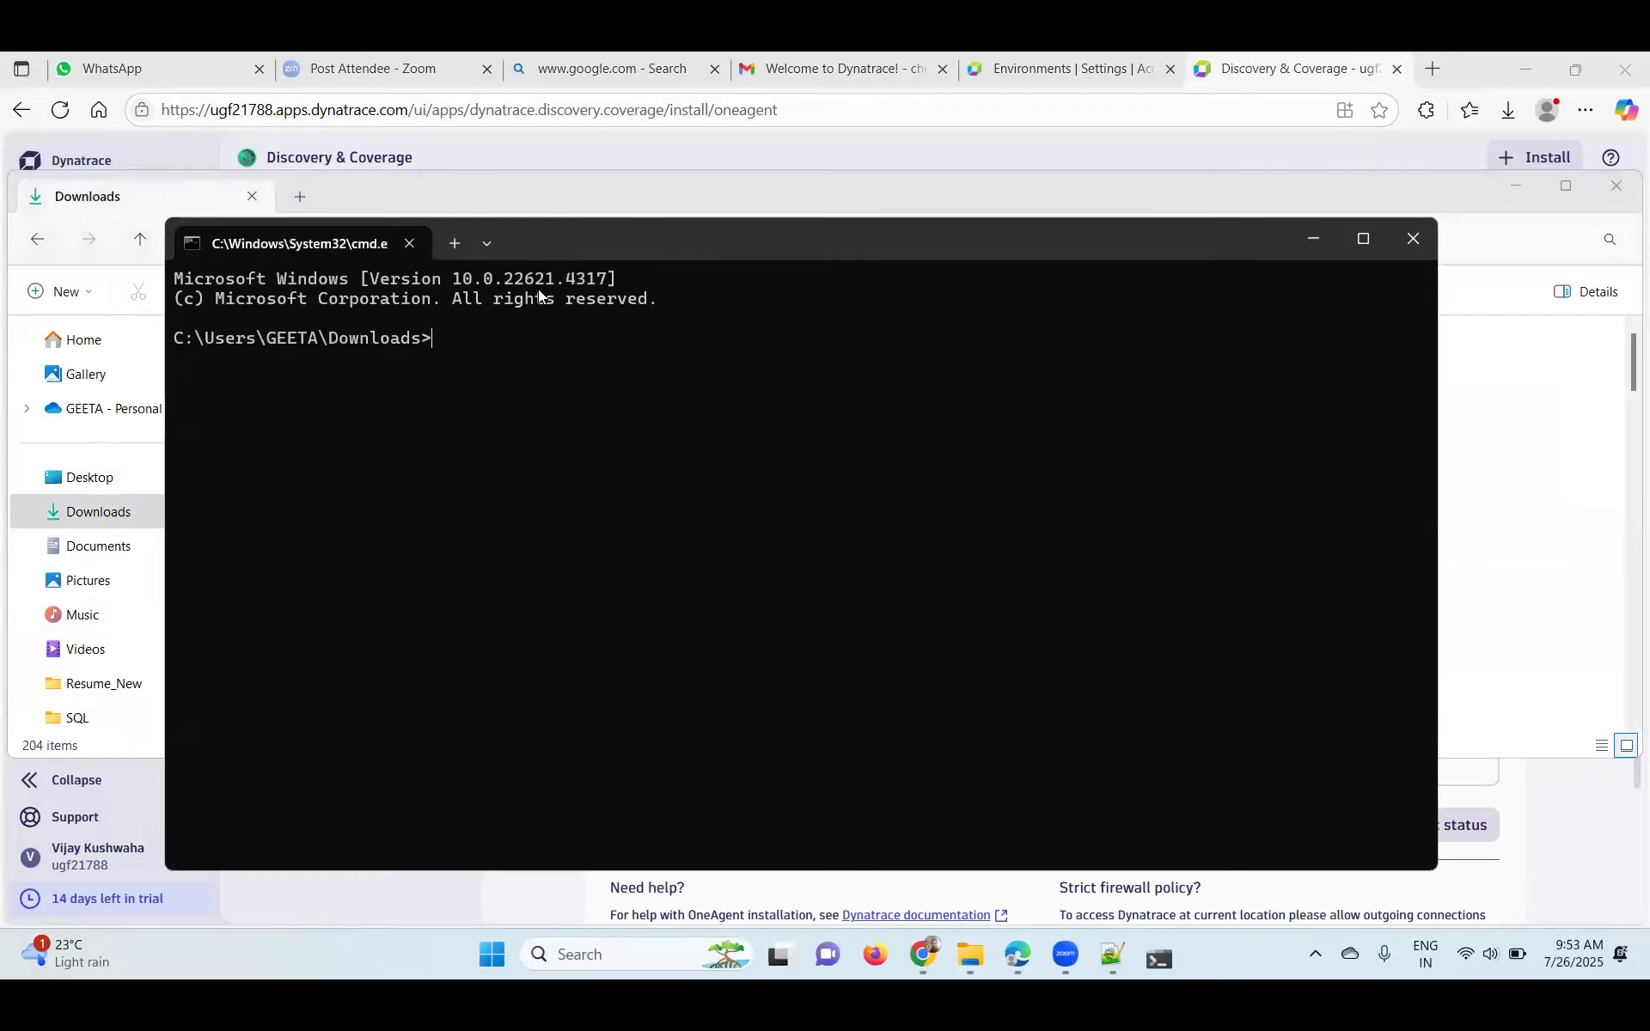
- Paste and run the OneAgent install command with --set-monitoring-mode=fullstack
key("ctrl+v")
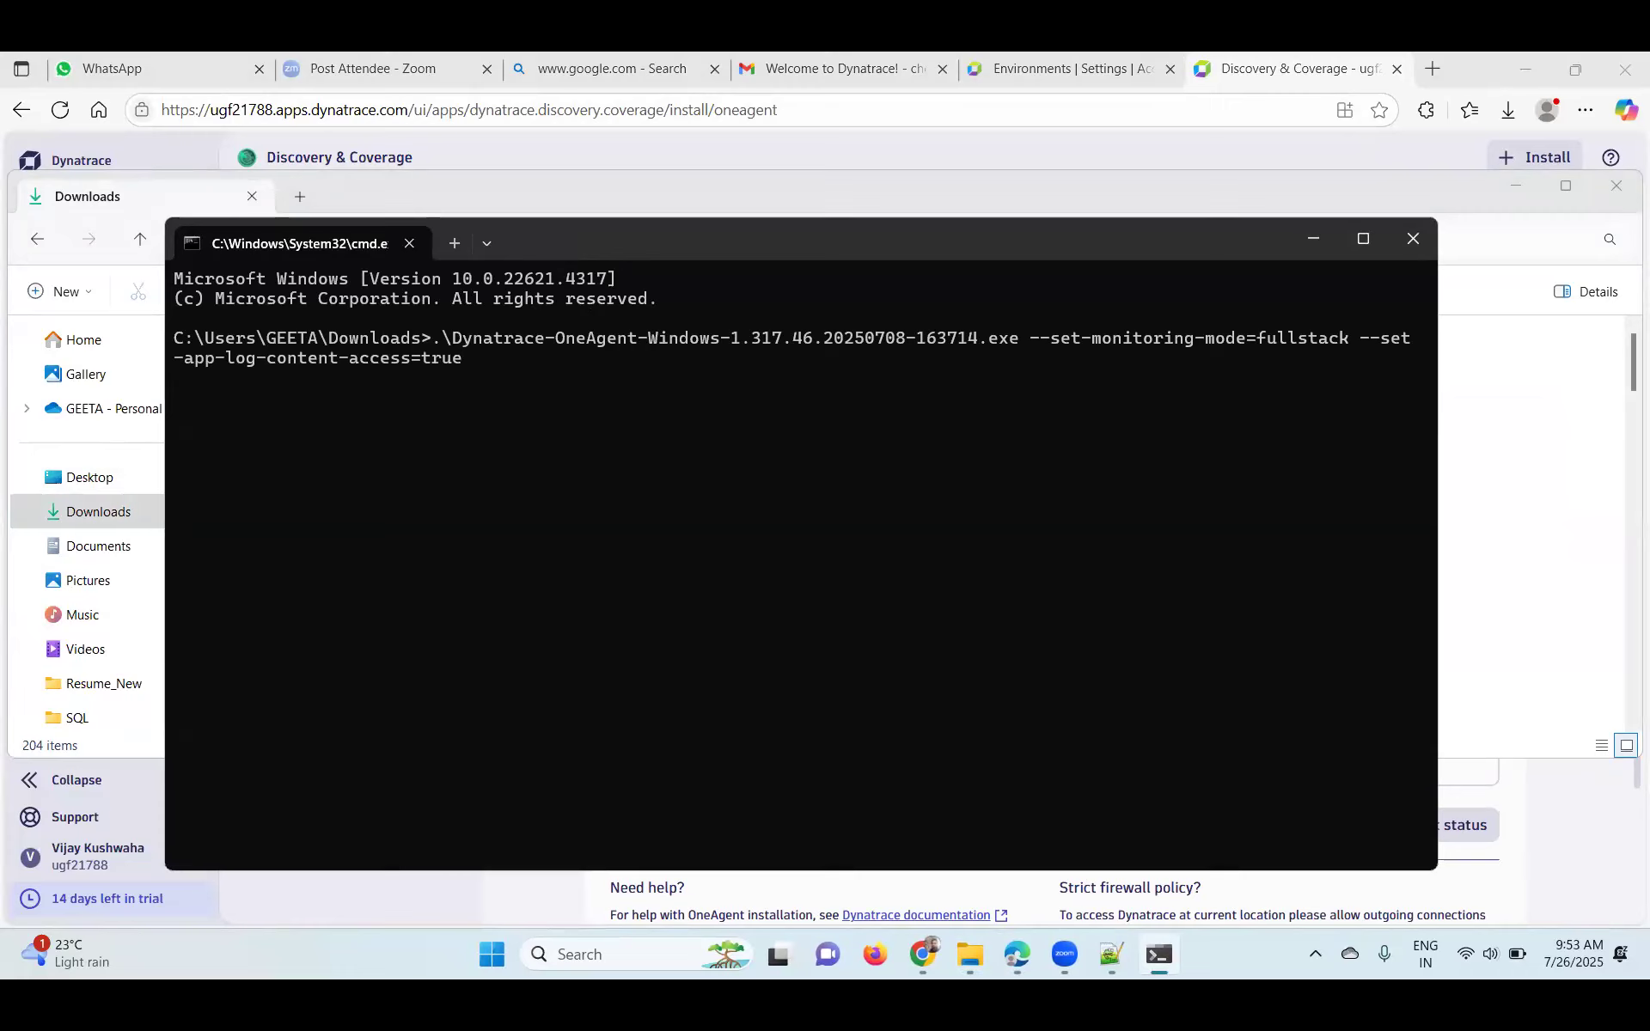
key("Return")
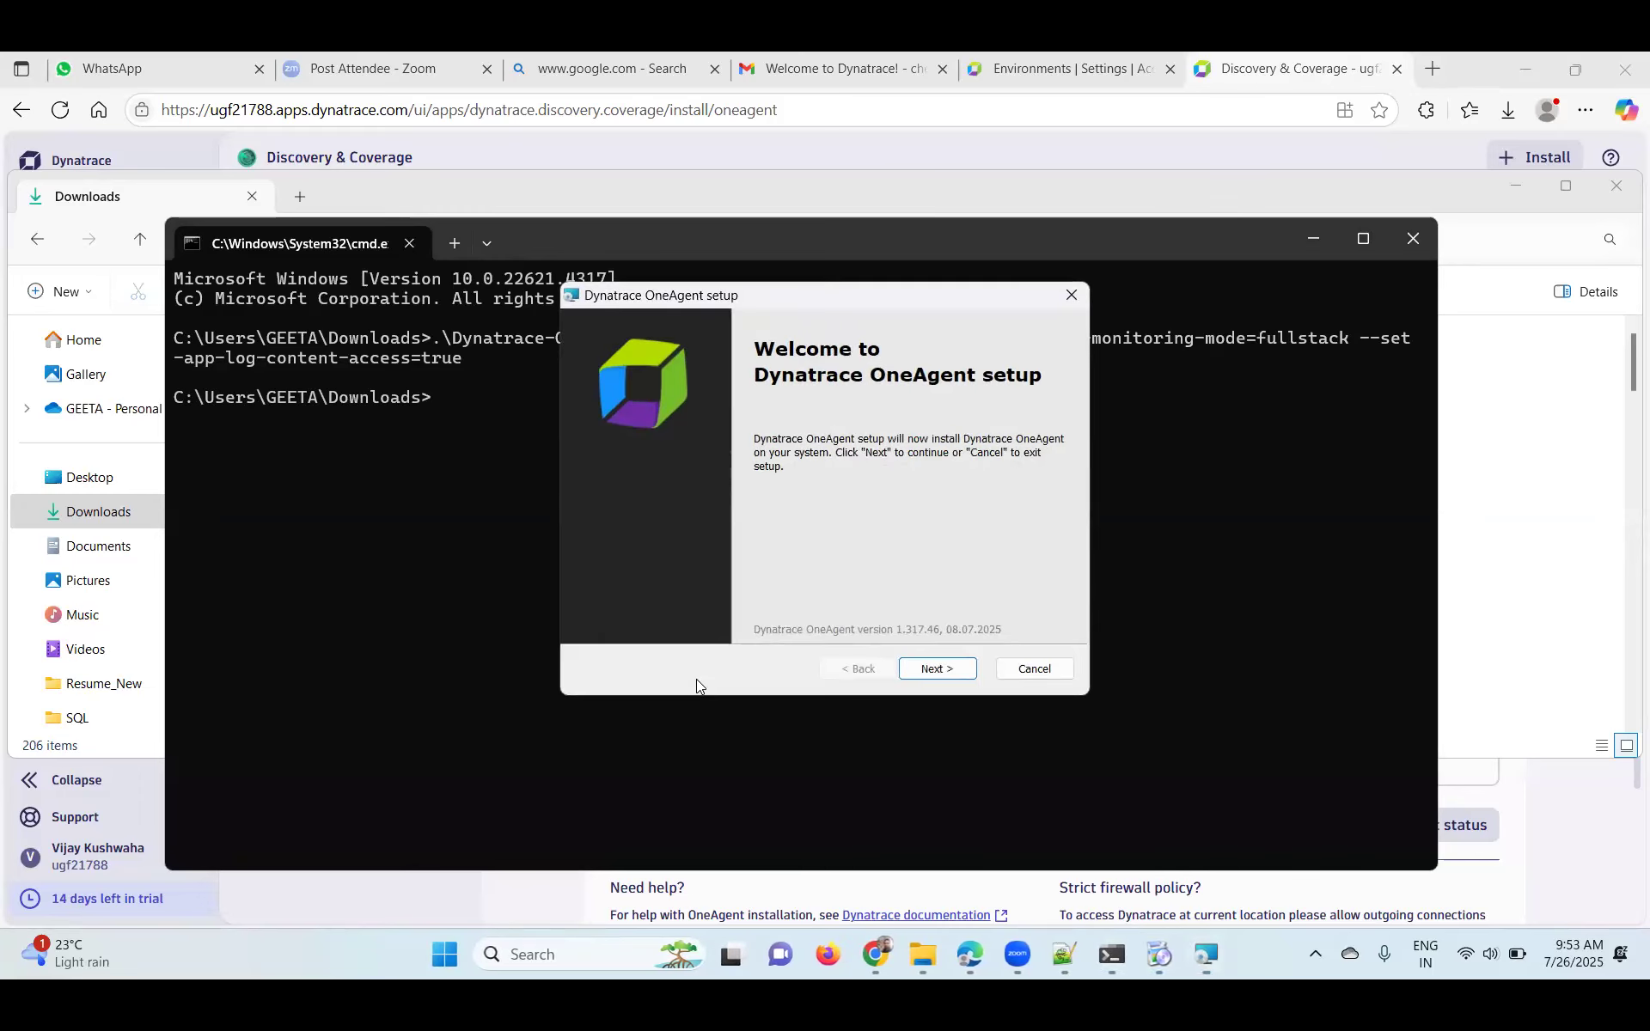
- Keep the default C:\Program Files\dynatrace\oneagent\ folder and fullstack settings, and start installing
left_click(936, 669)
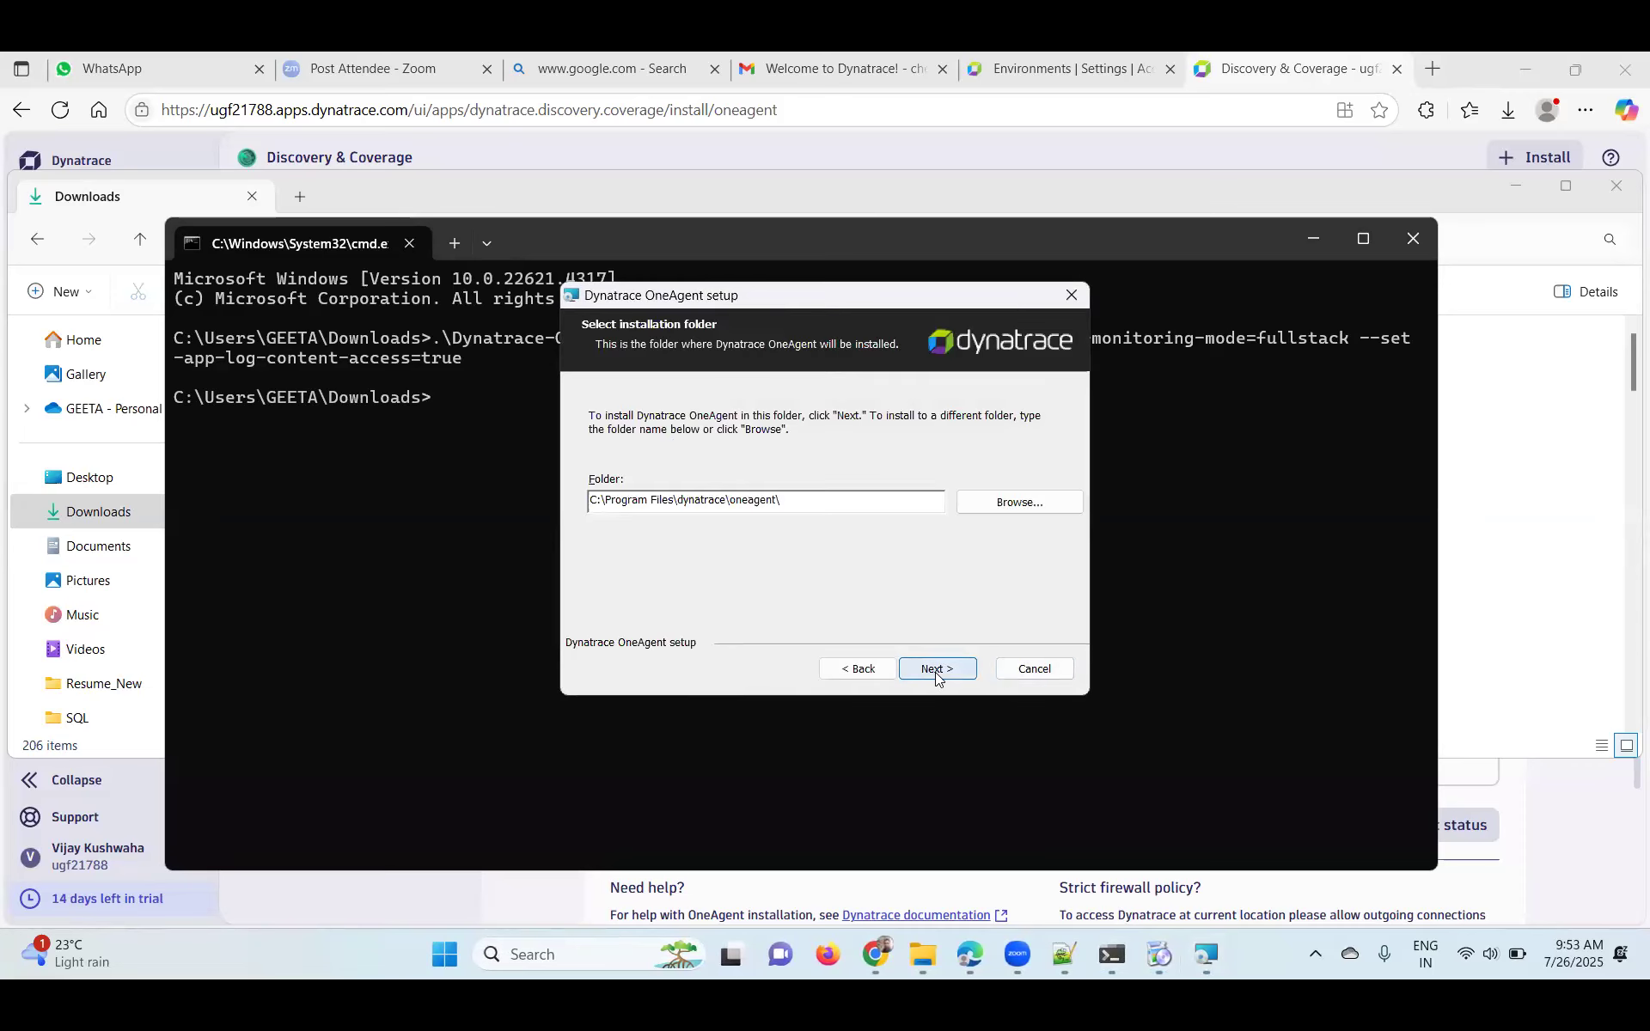
left_click(935, 669)
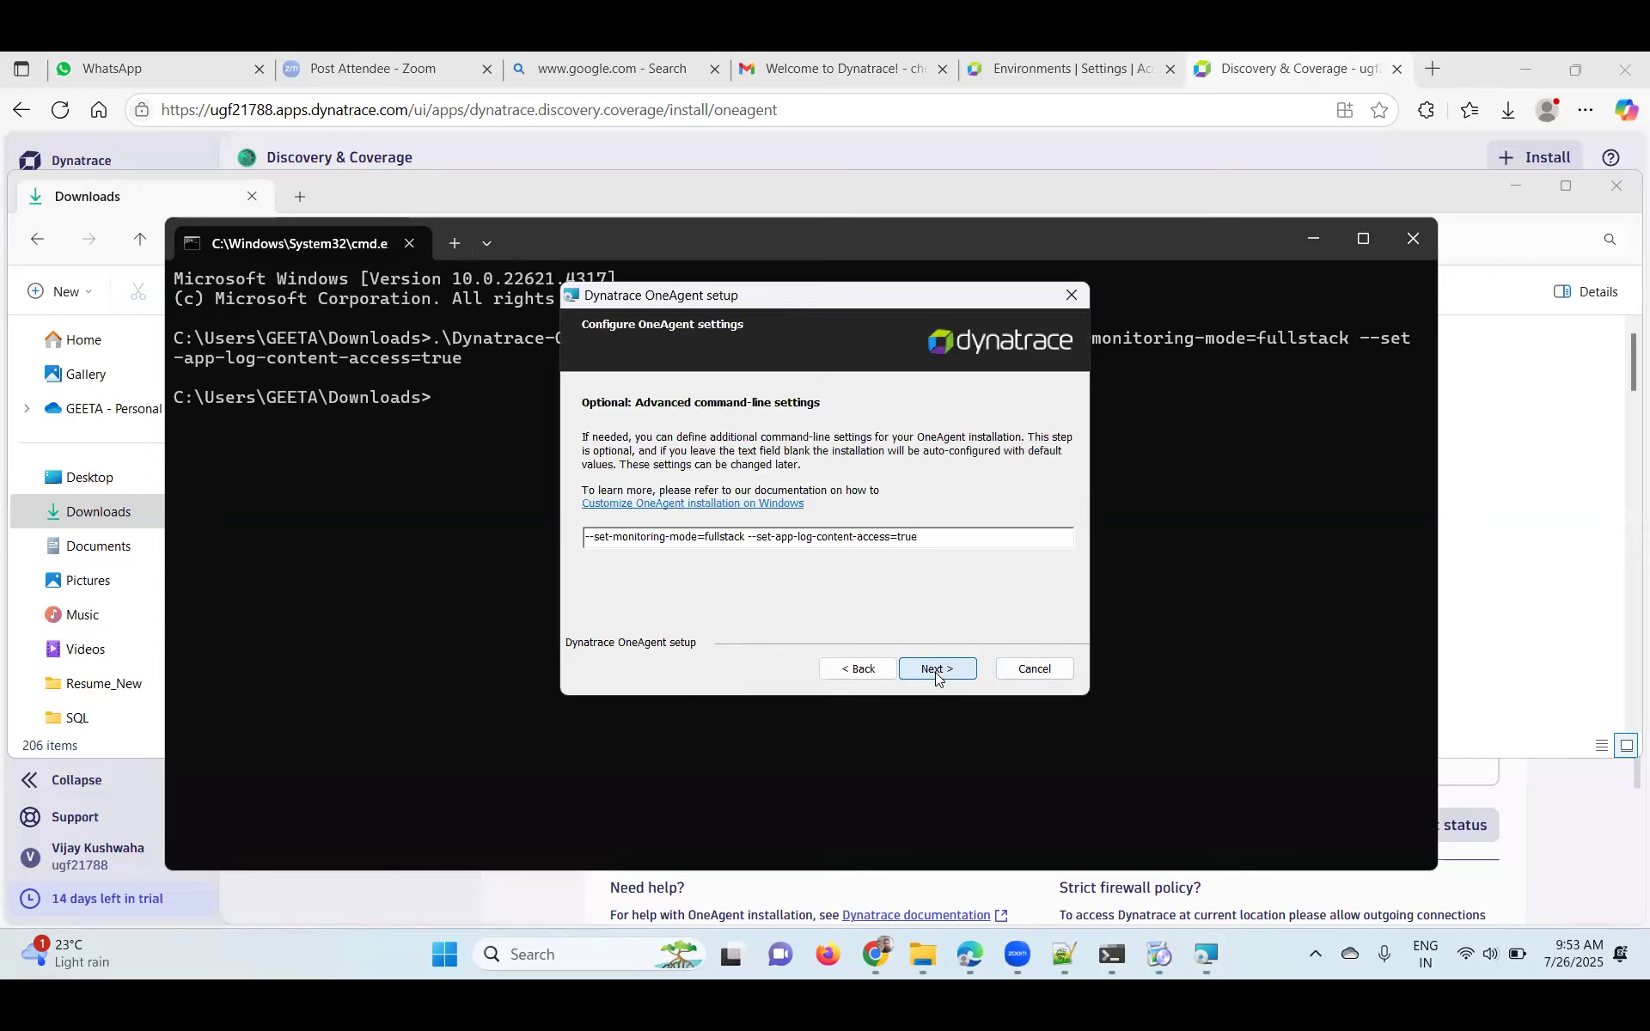
left_click(935, 670)
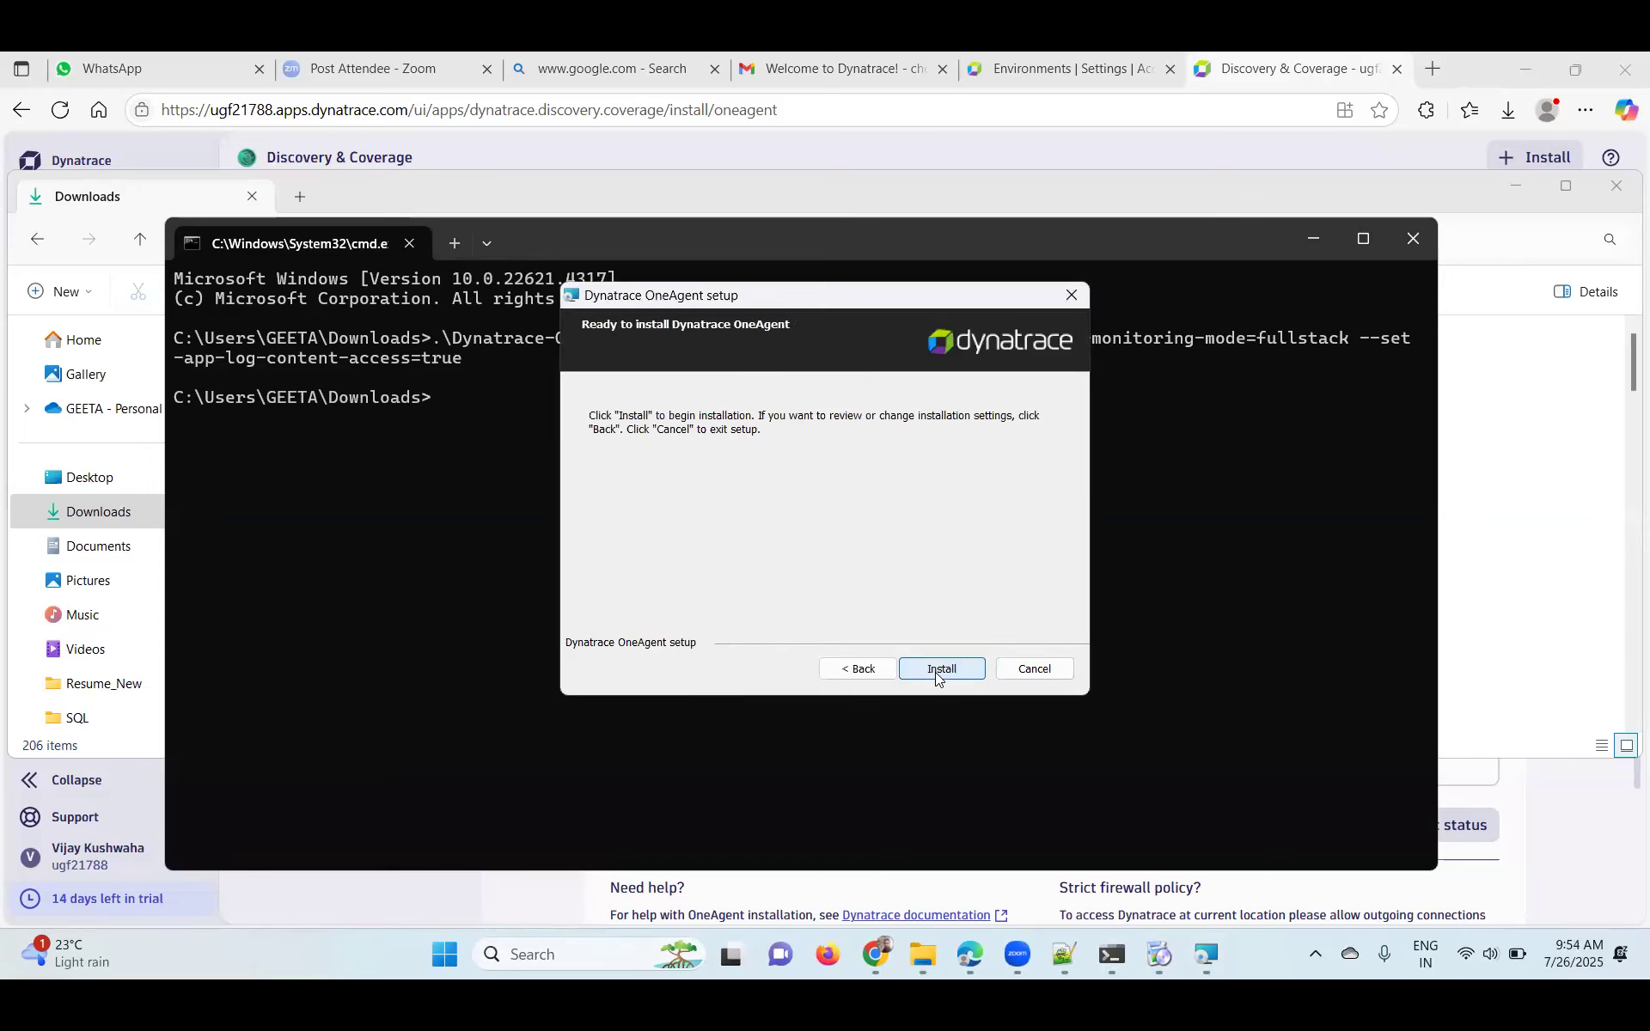
left_click(935, 670)
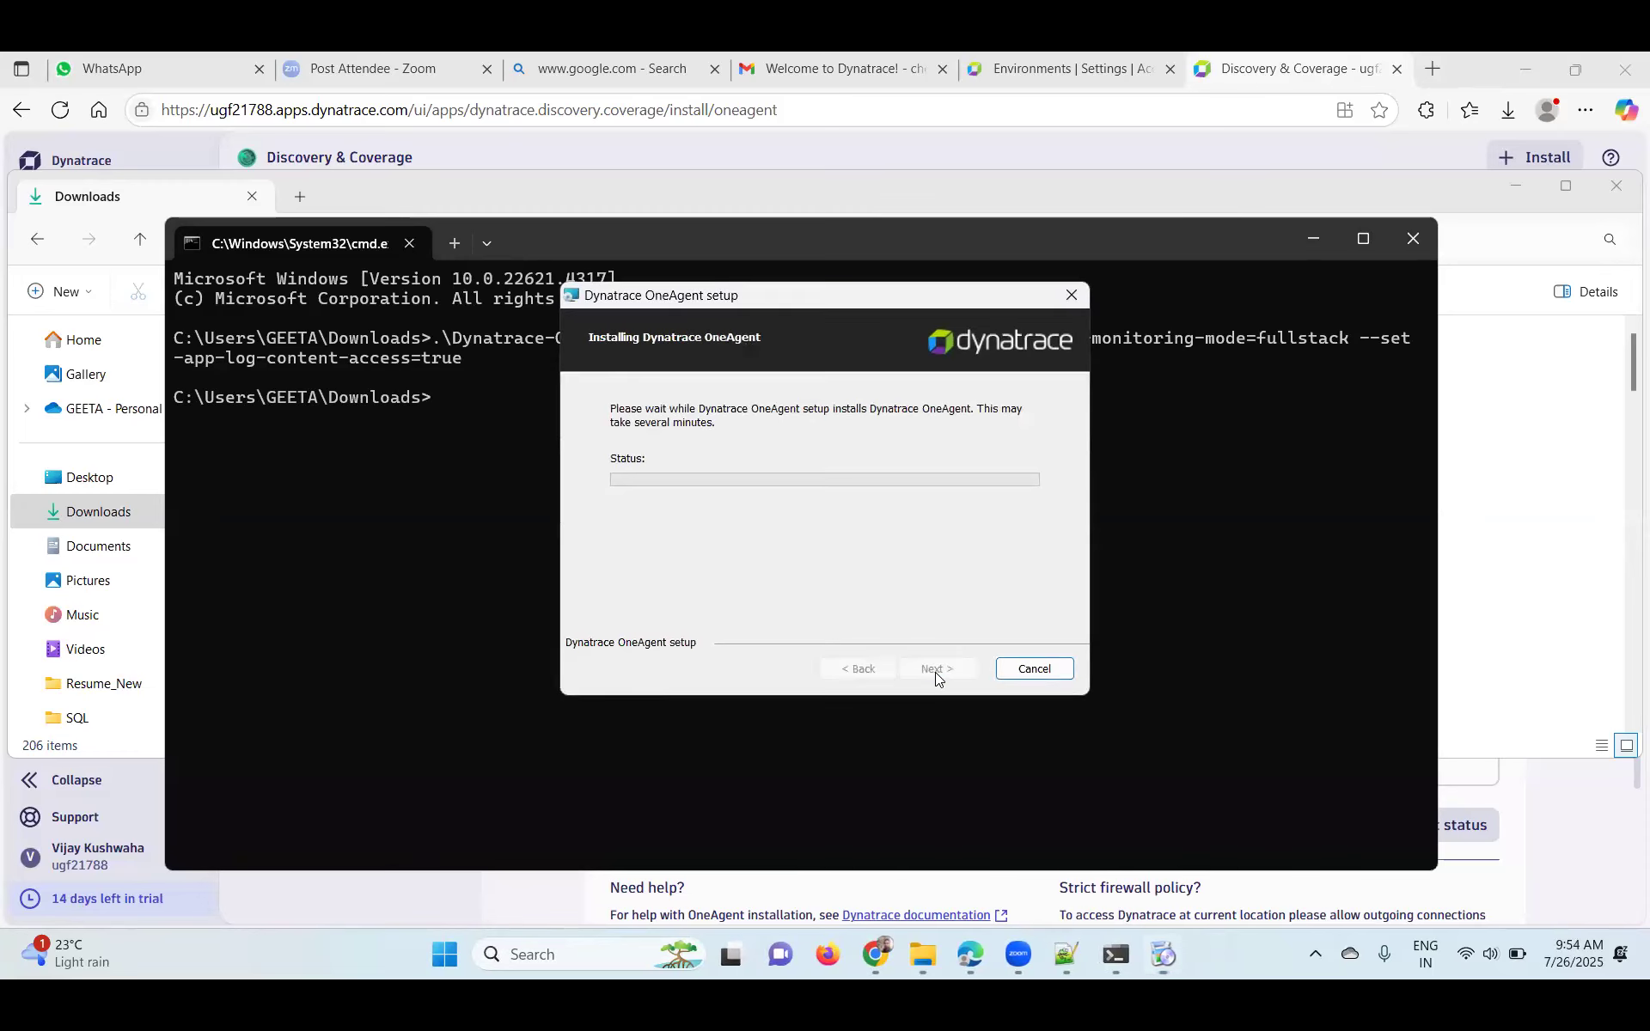
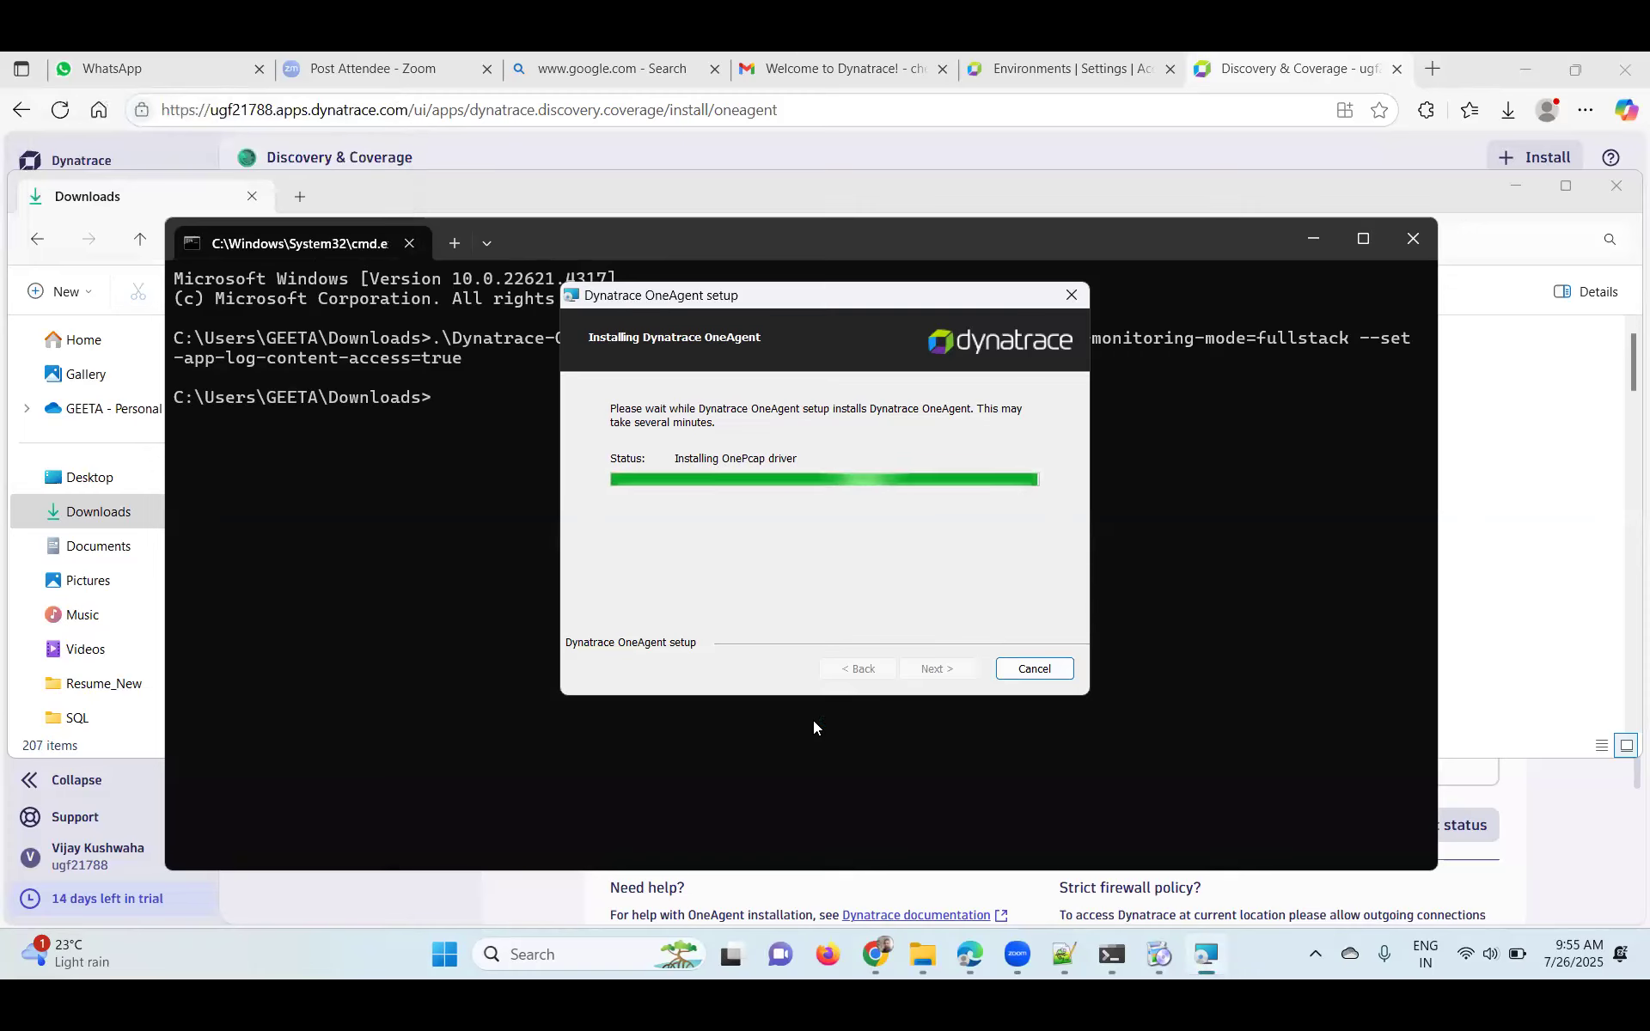
- Move the OneAgent setup window aside while the full-stack installation runs
left_click_drag(844, 305, 660, 433)
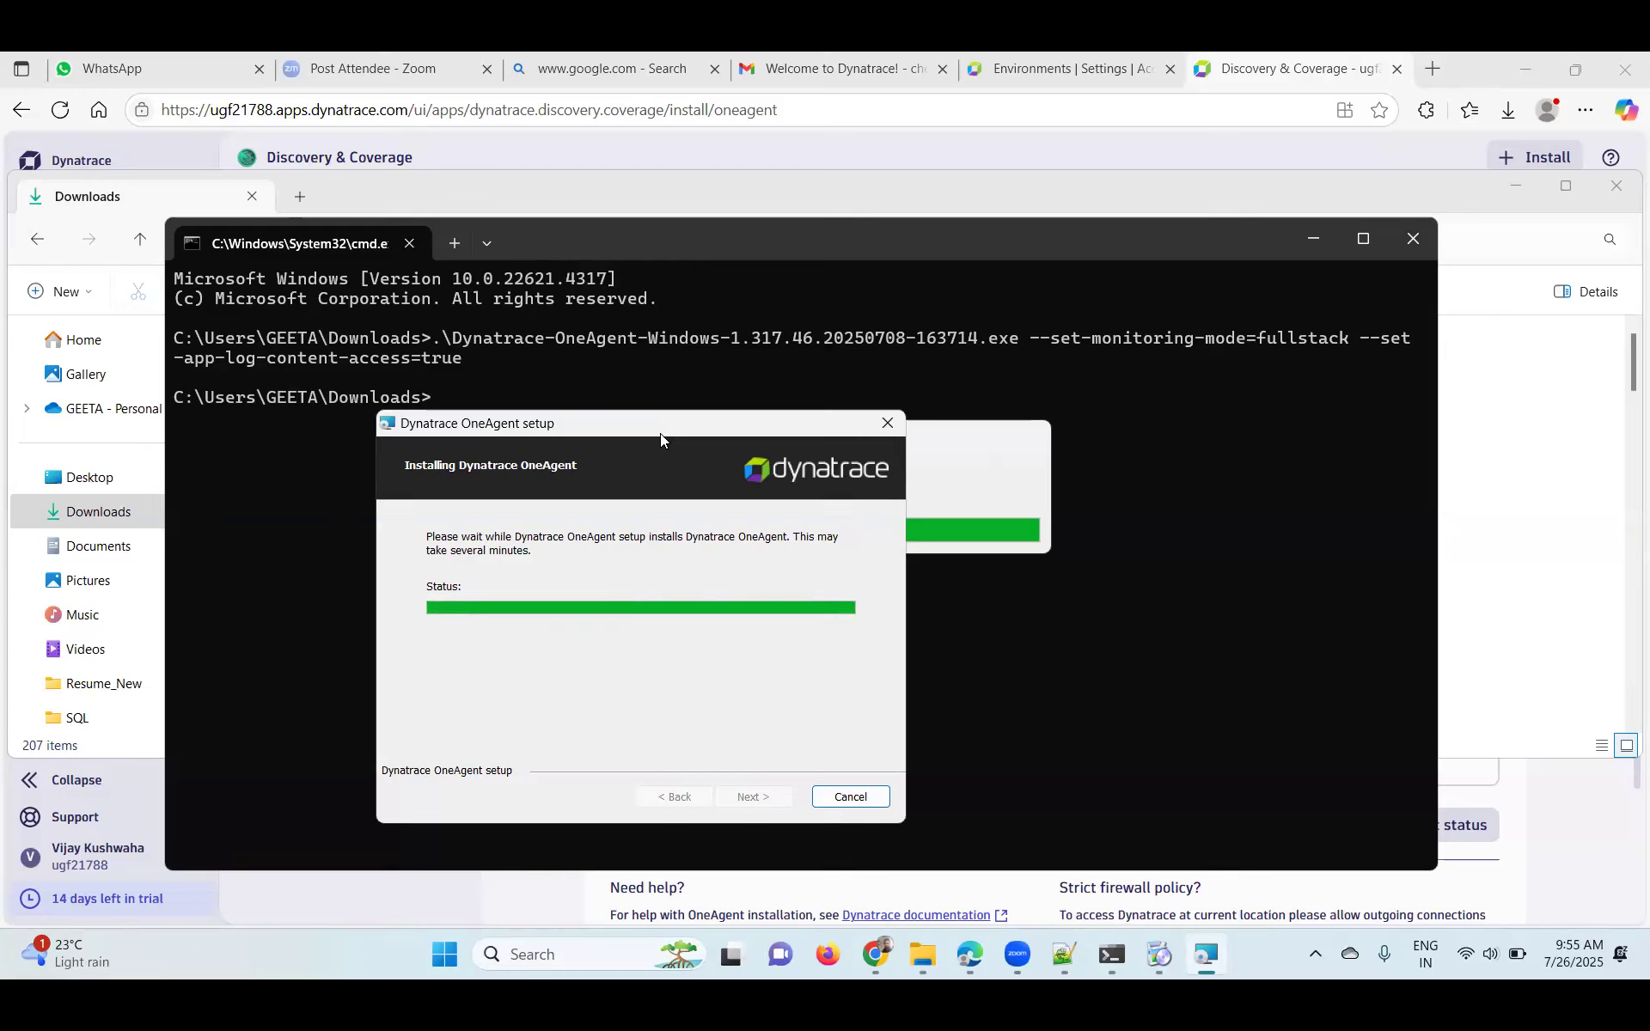
left_click_drag(639, 421, 560, 406)
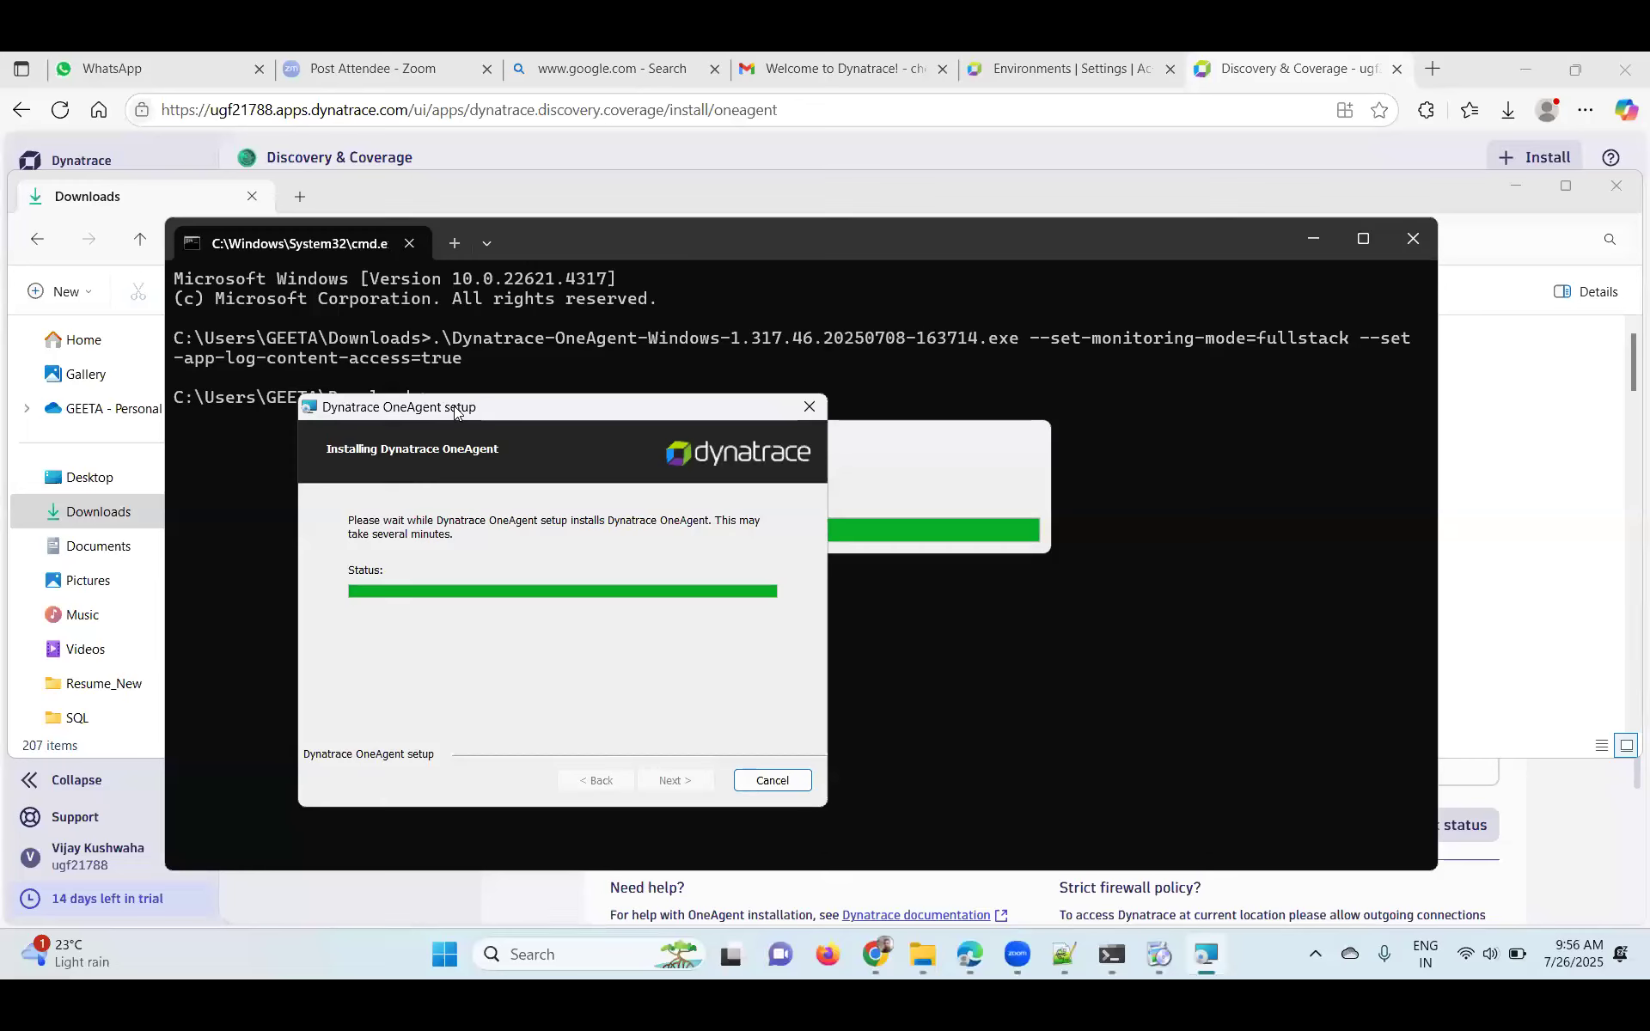
left_click_drag(465, 413, 455, 412)
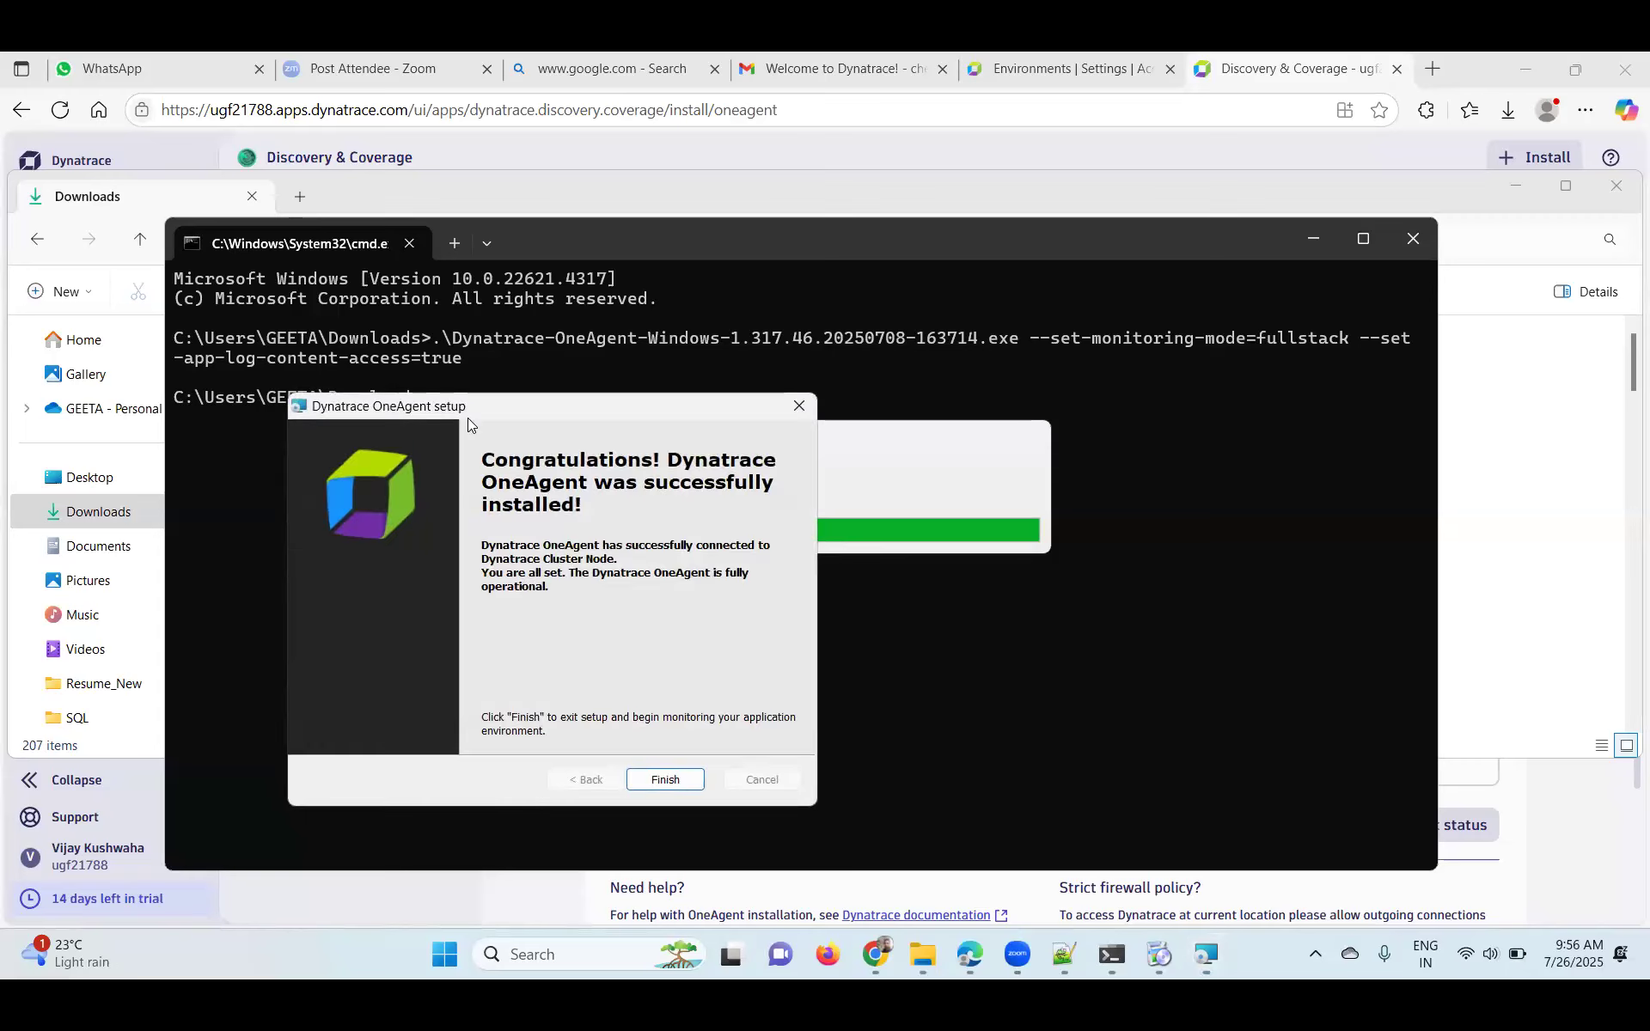
- Finish OneAgent setup and minimize the Command Prompt and Downloads windows
left_click(662, 781)
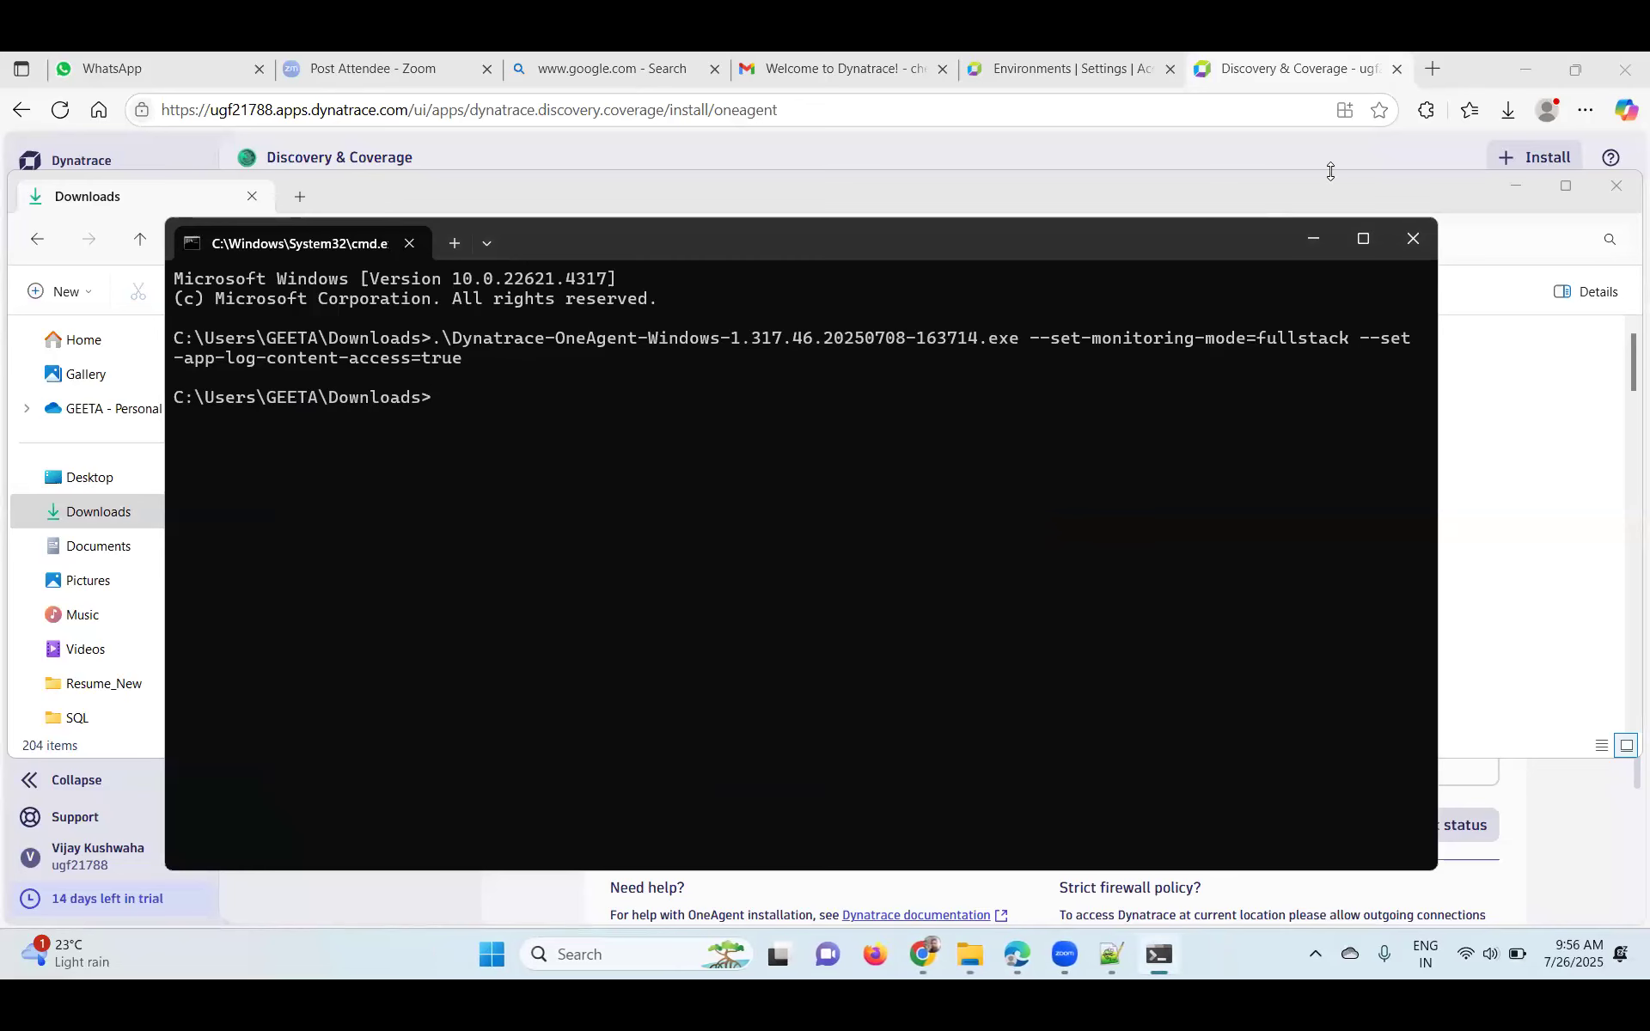
left_click(1320, 237)
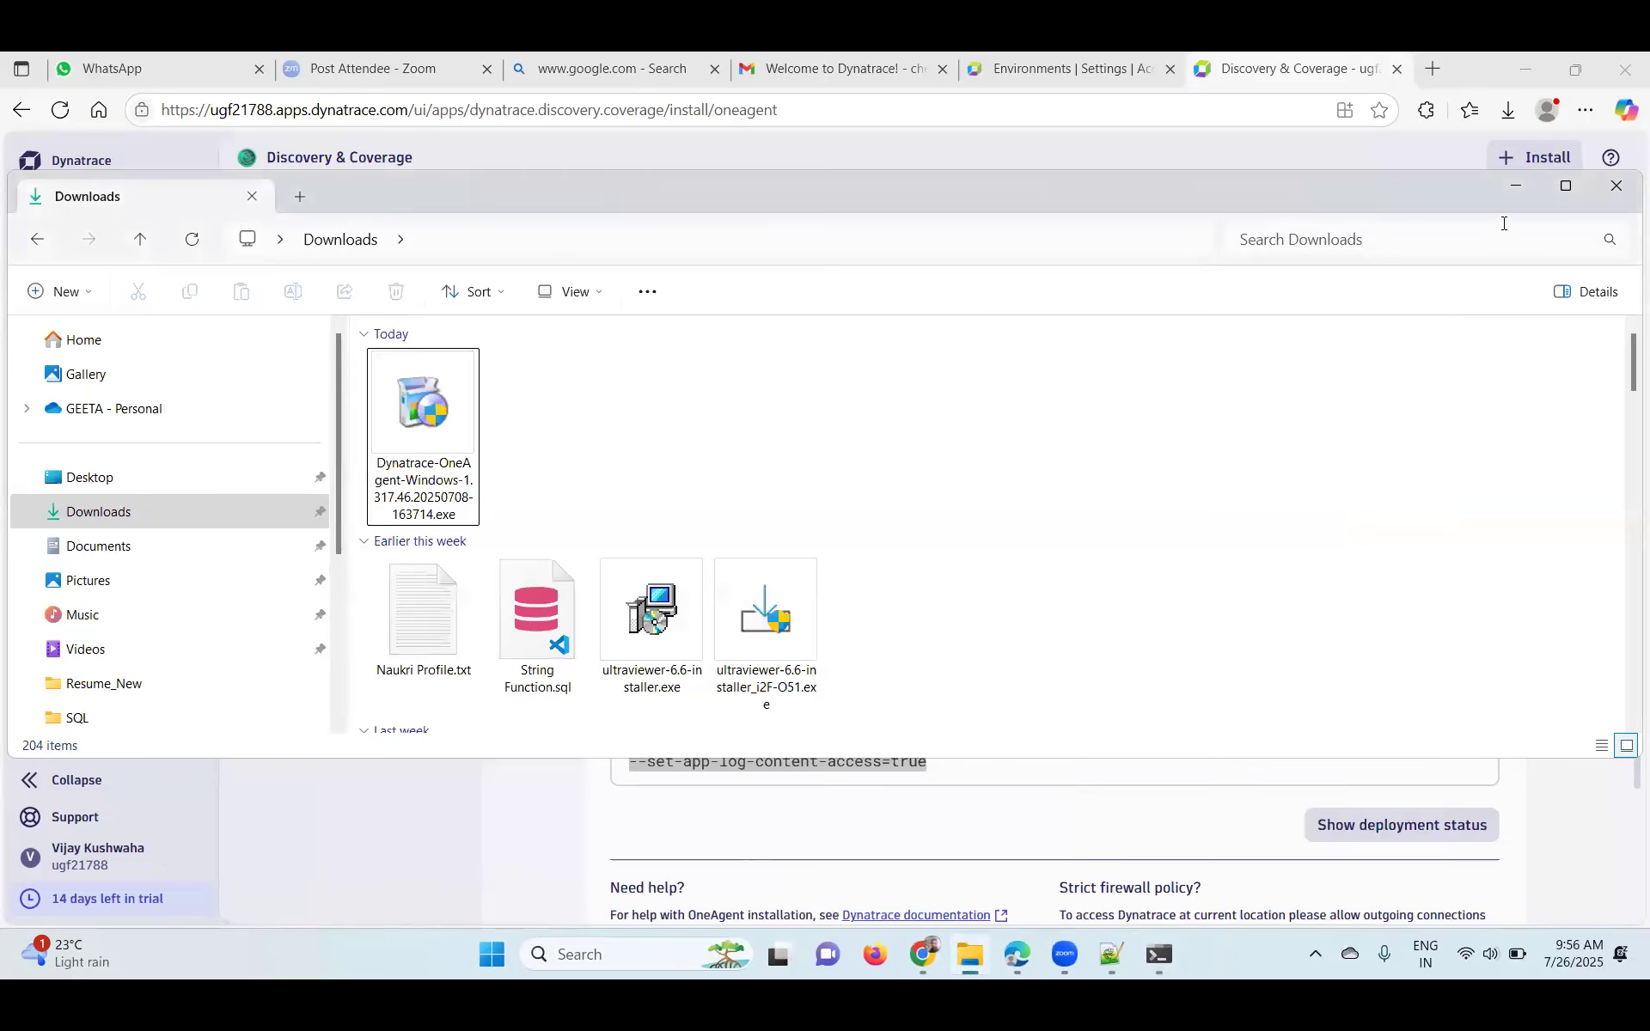
left_click(1512, 191)
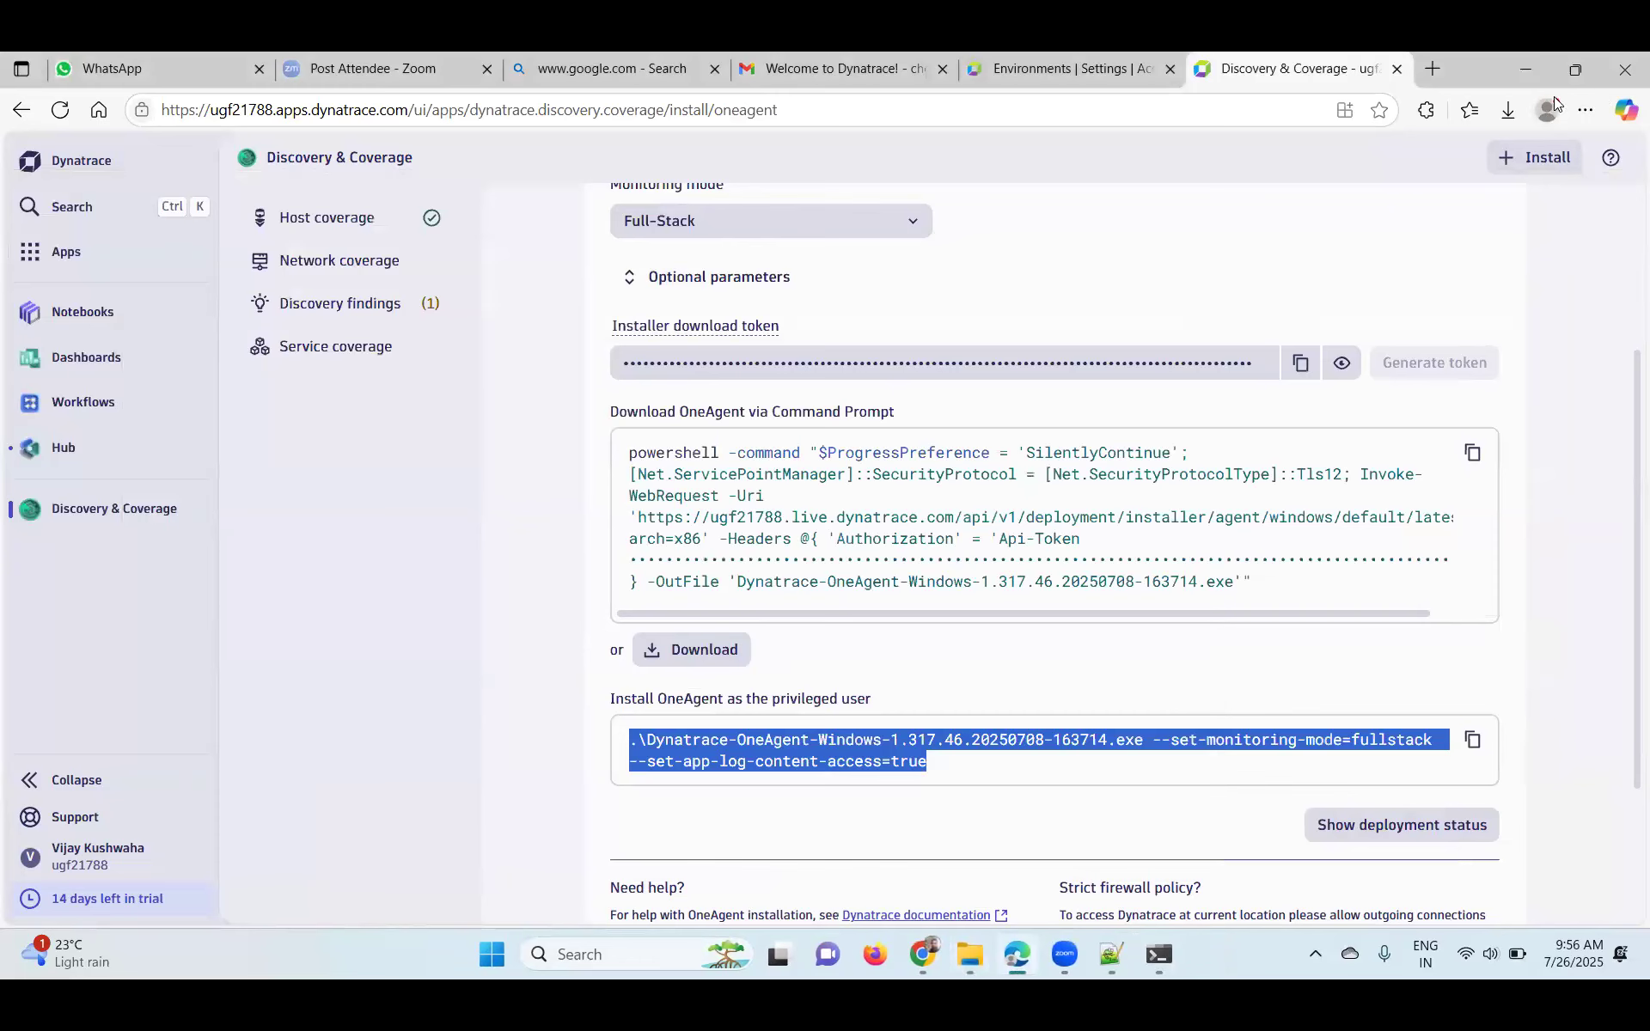
- Open the deployment status showing LAPTOP-L92FEENU monitored on version 1.317.46
scroll(640, 447, "up", 3)
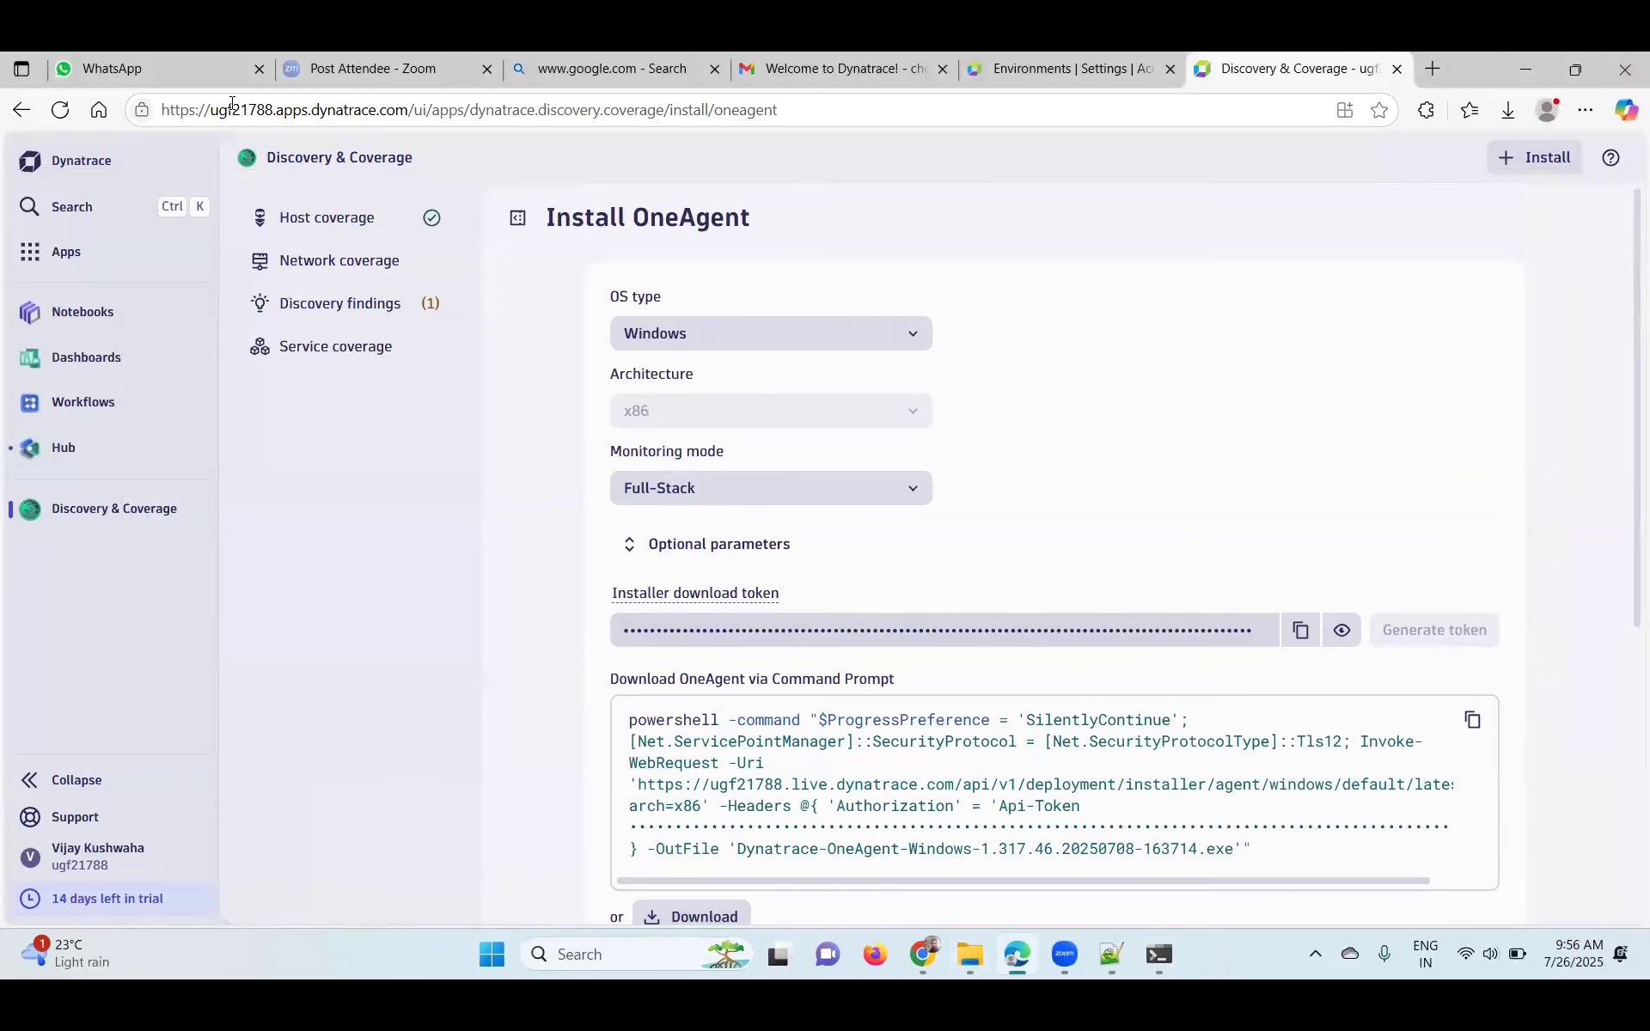
scroll(1083, 576, "down", 1)
scroll(1083, 576, "down", 5)
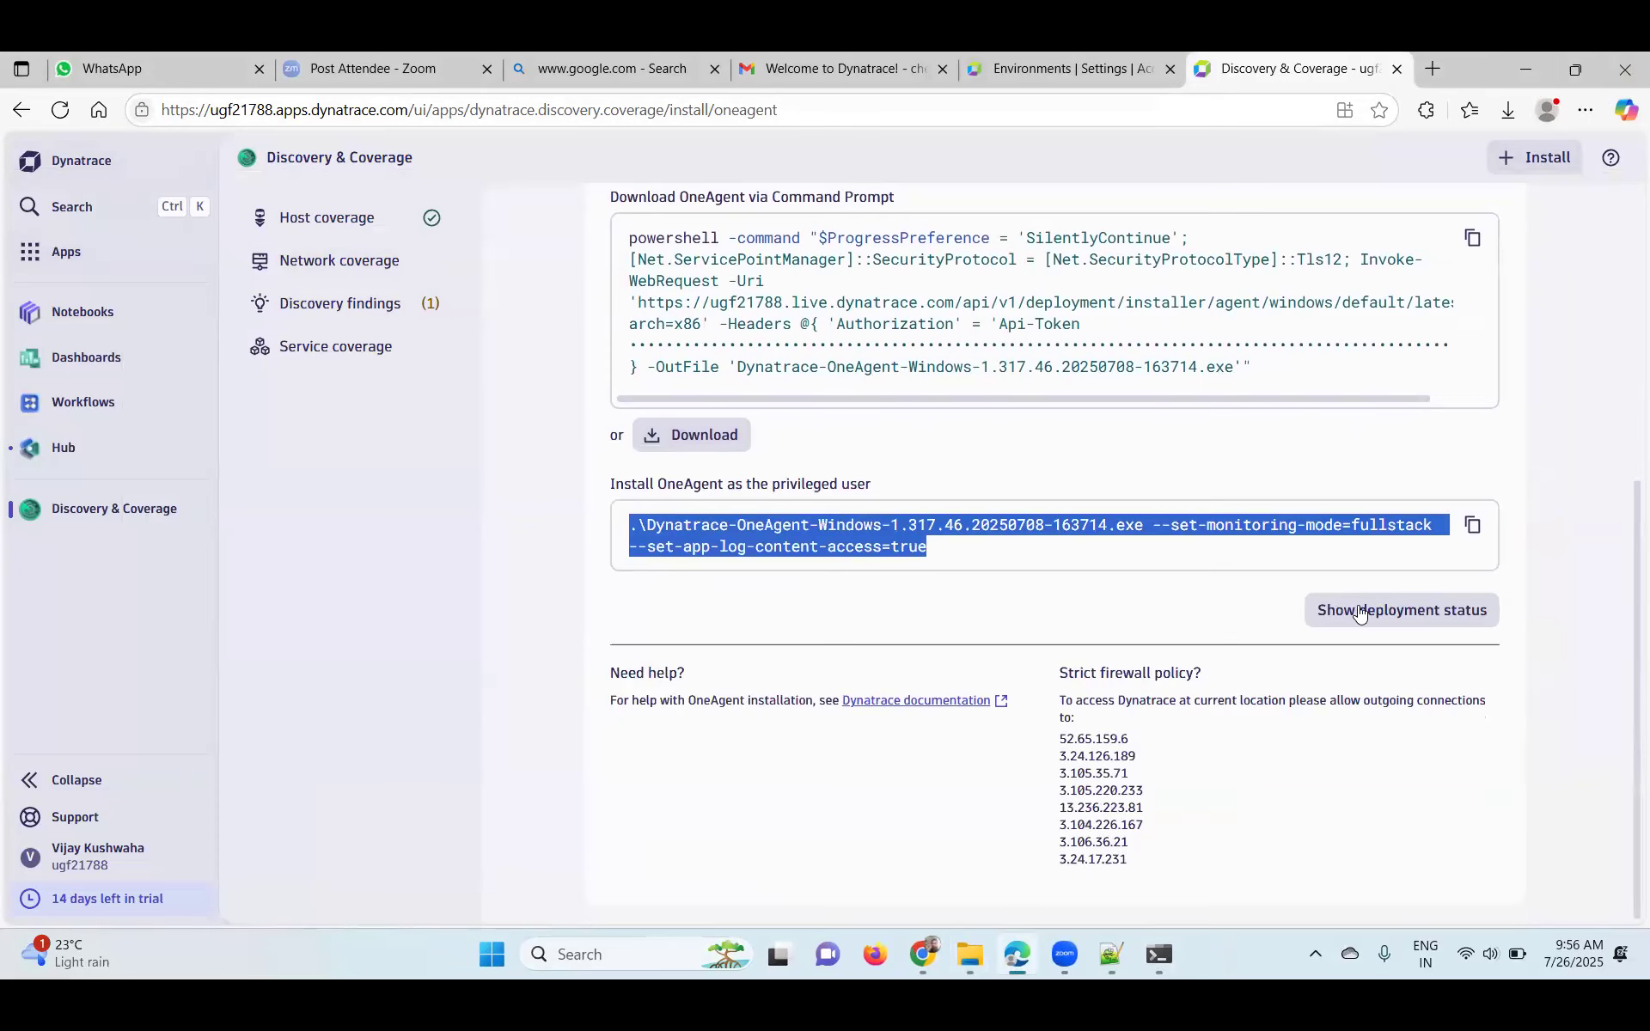
left_click(1362, 608)
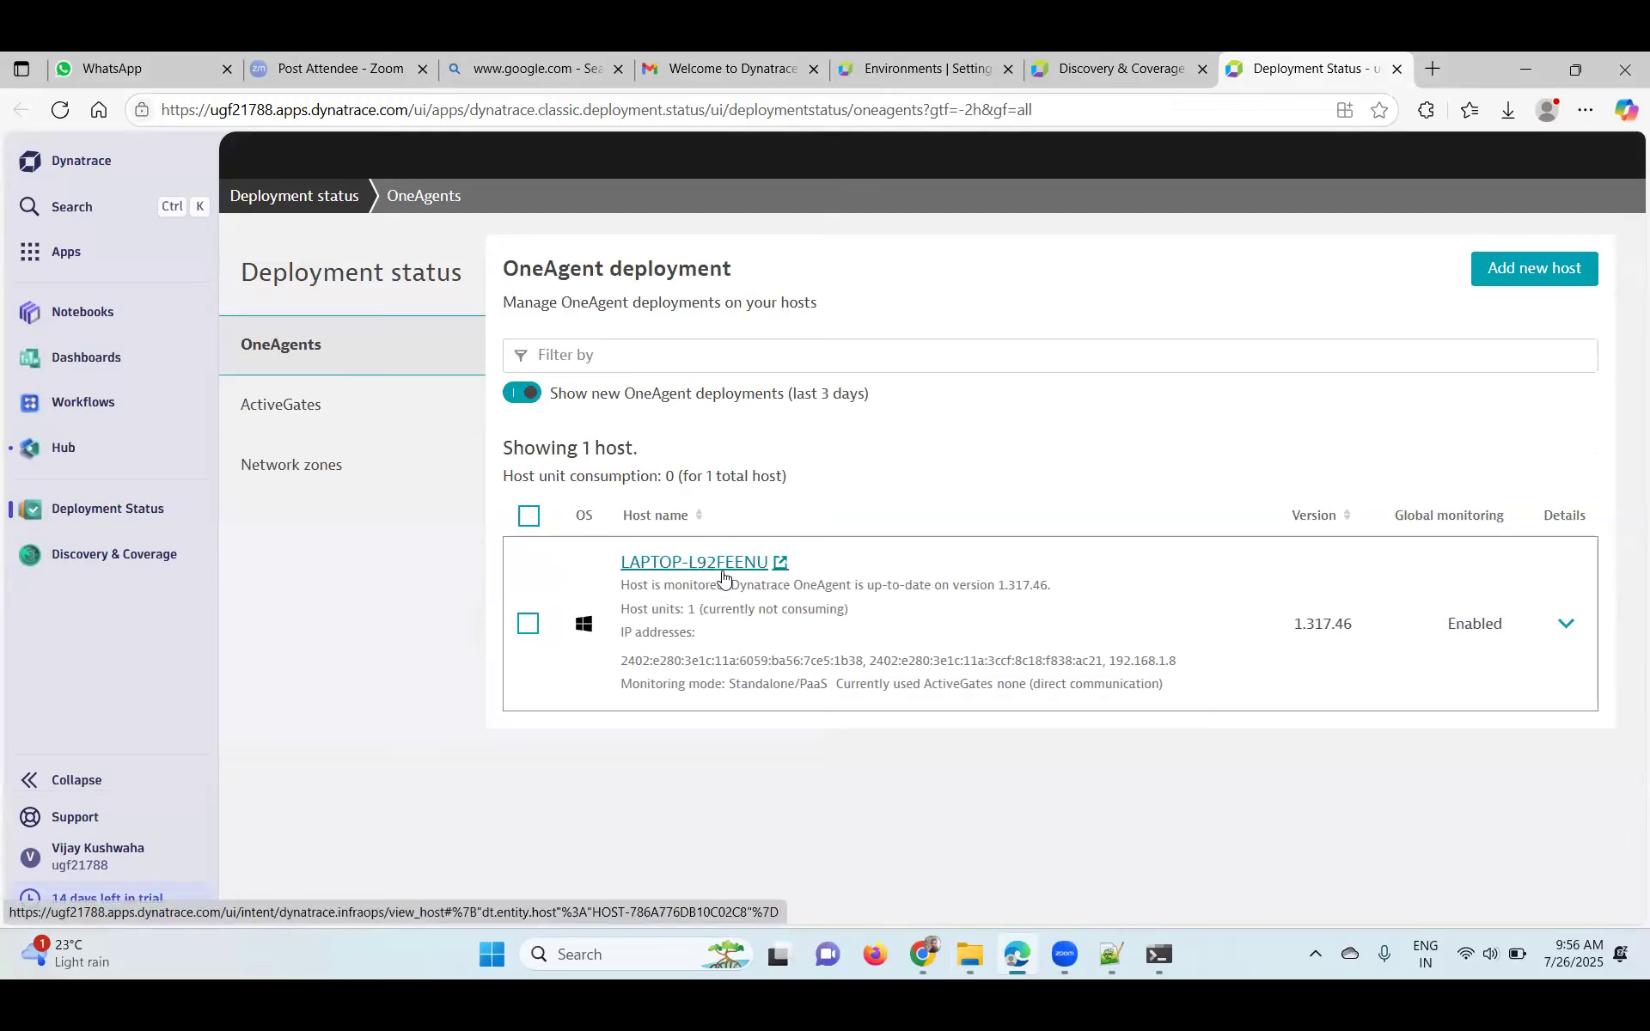
- Review LAPTOP-L92FEENU's status, IP and monitoring-mode lines, then open its host overview
left_click(638, 956)
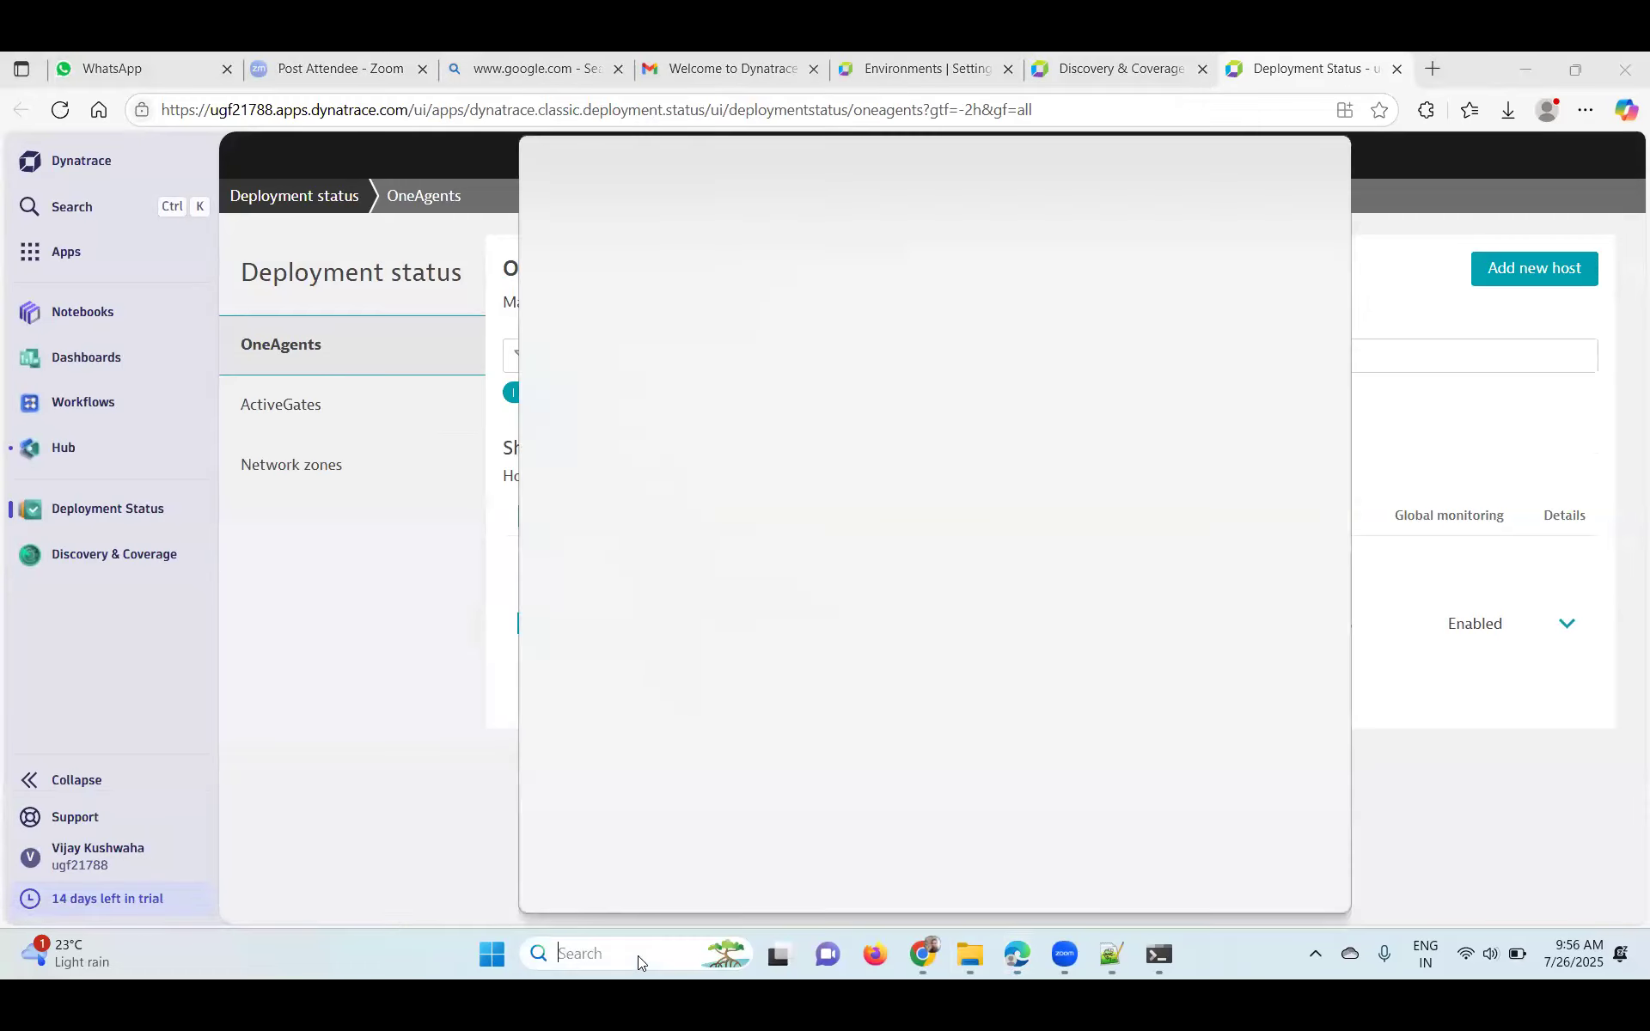
left_click(295, 739)
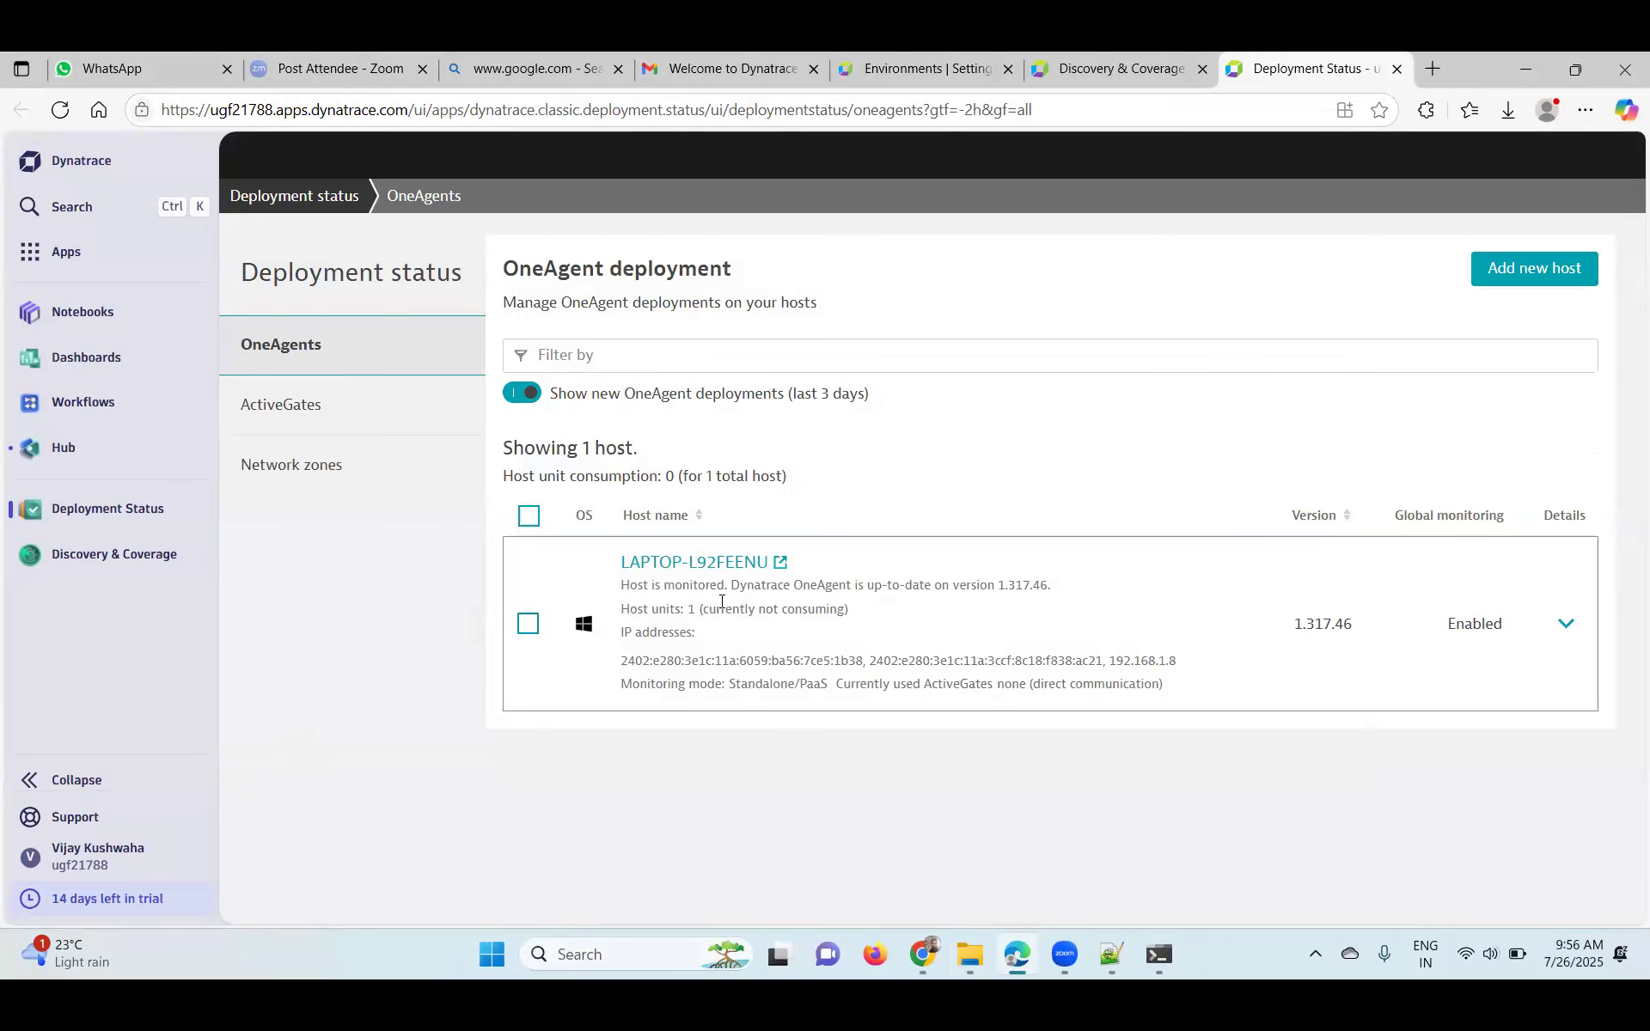
left_click_drag(634, 587, 1035, 624)
left_click(658, 591)
left_click_drag(620, 586, 1091, 624)
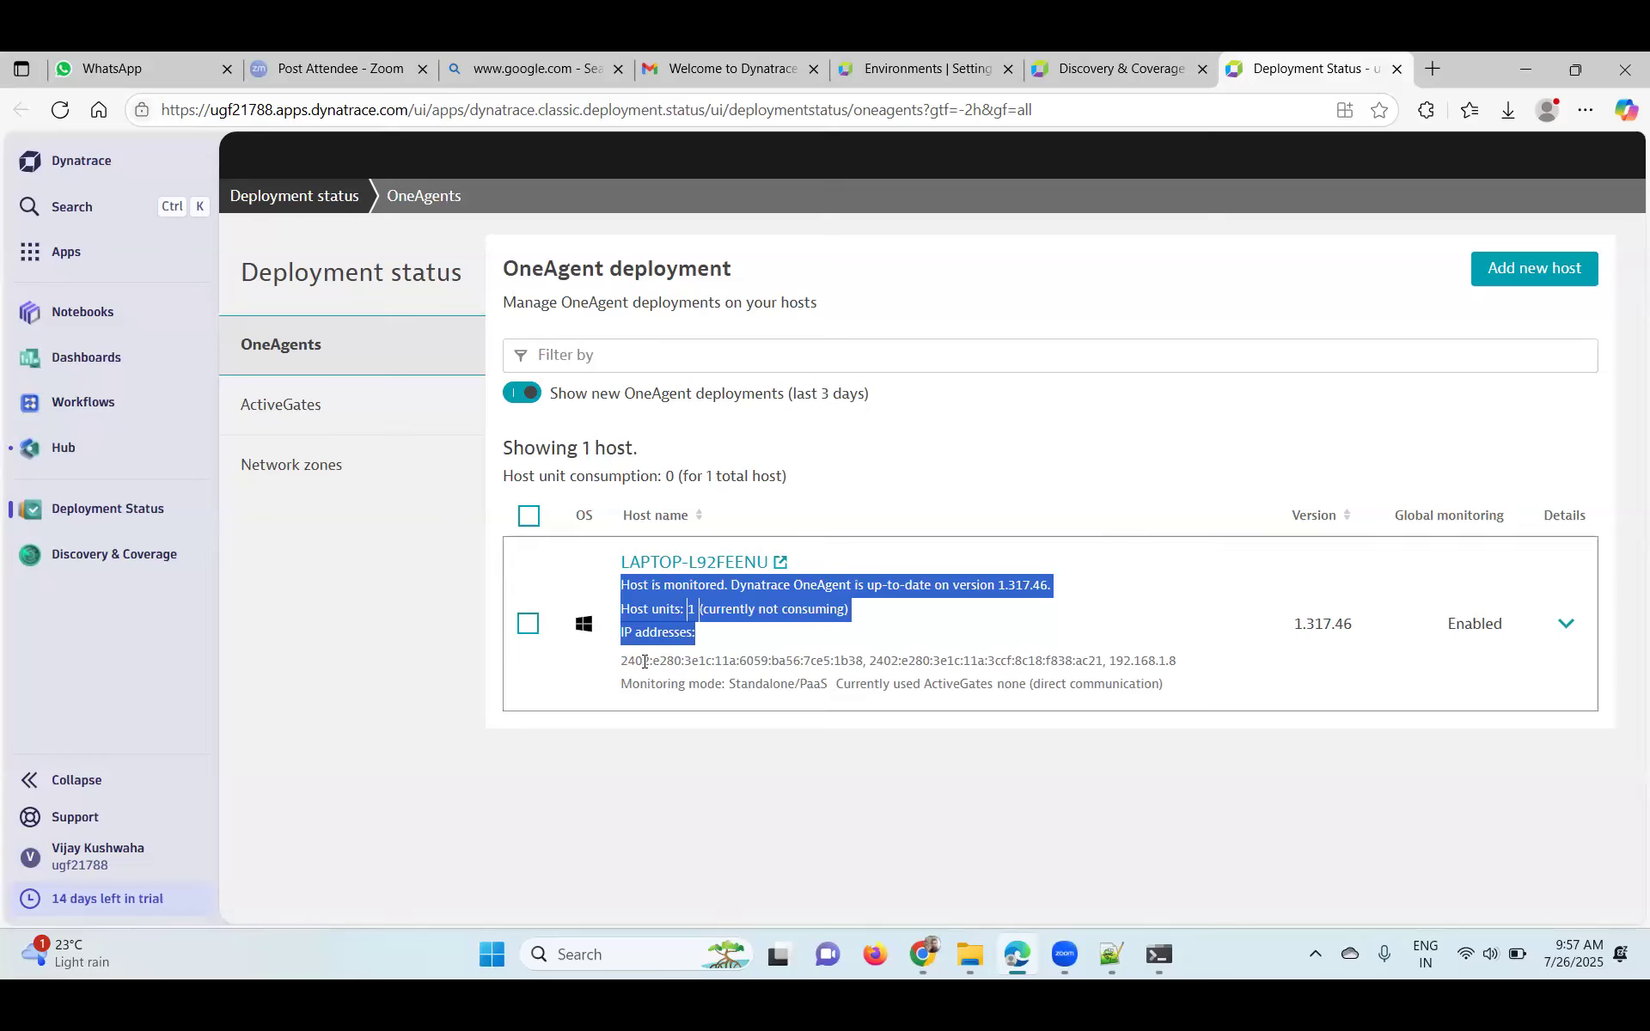
left_click_drag(635, 684, 1171, 694)
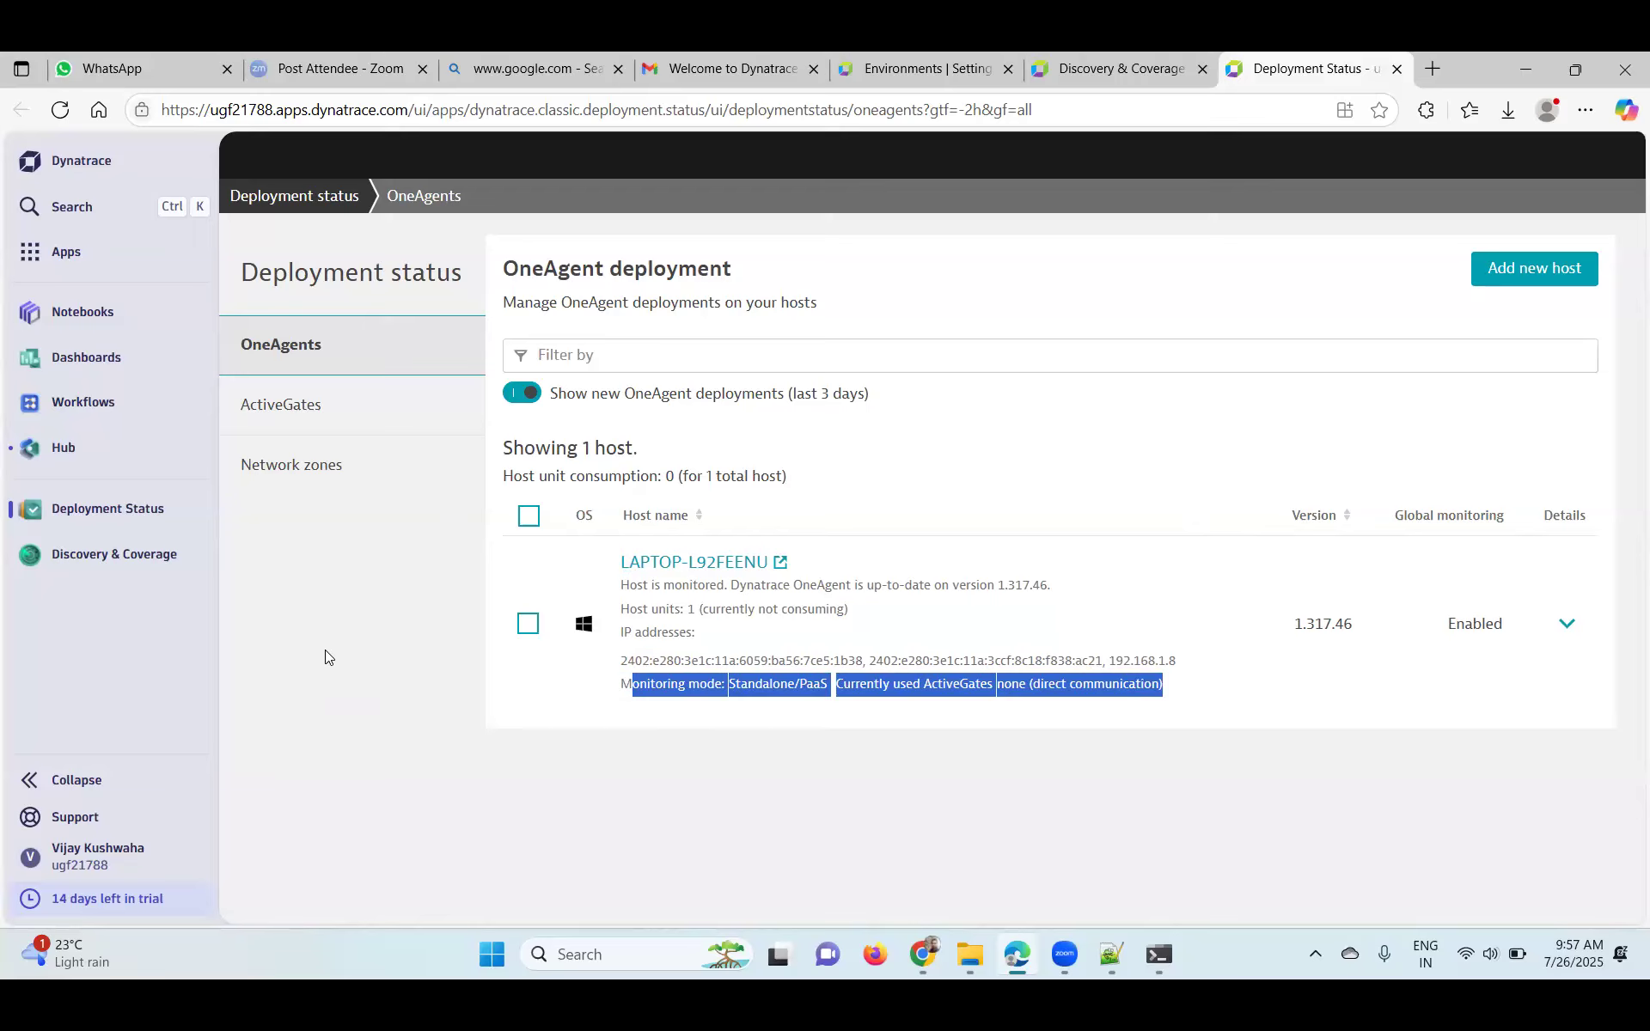
left_click(729, 567)
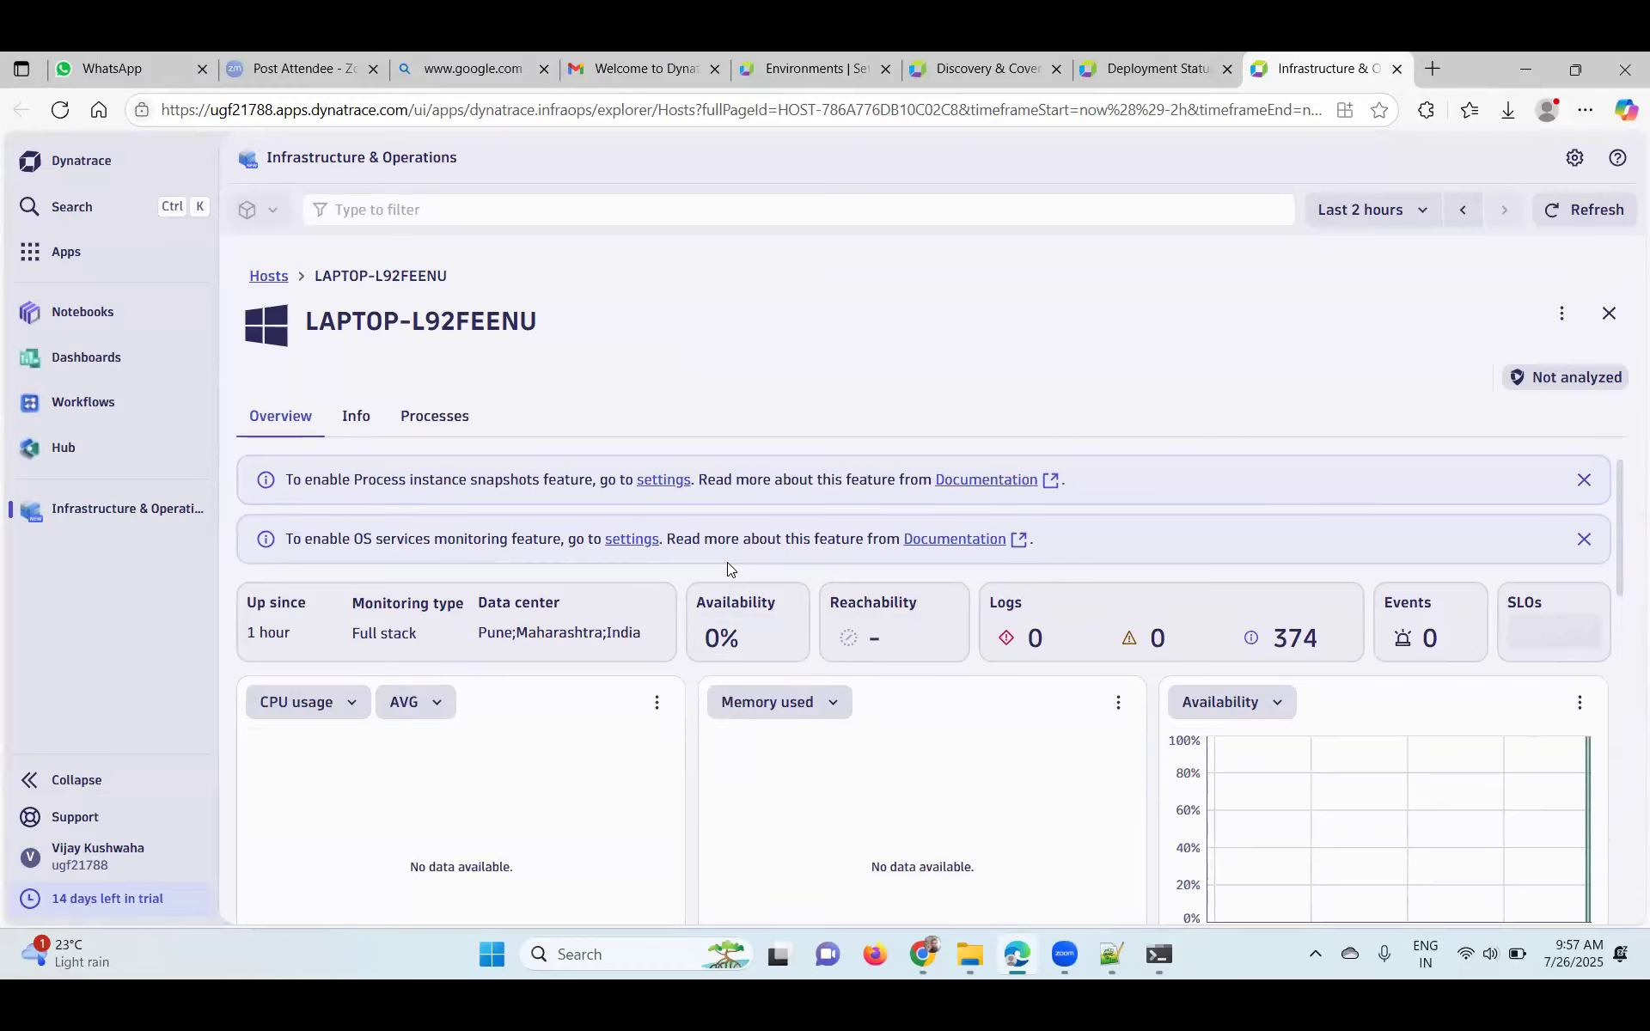
- Minimize the Edge host page and the Chrome sign-in window to reveal the desktop
scroll(727, 562, "down", 3)
scroll(727, 562, "up", 3)
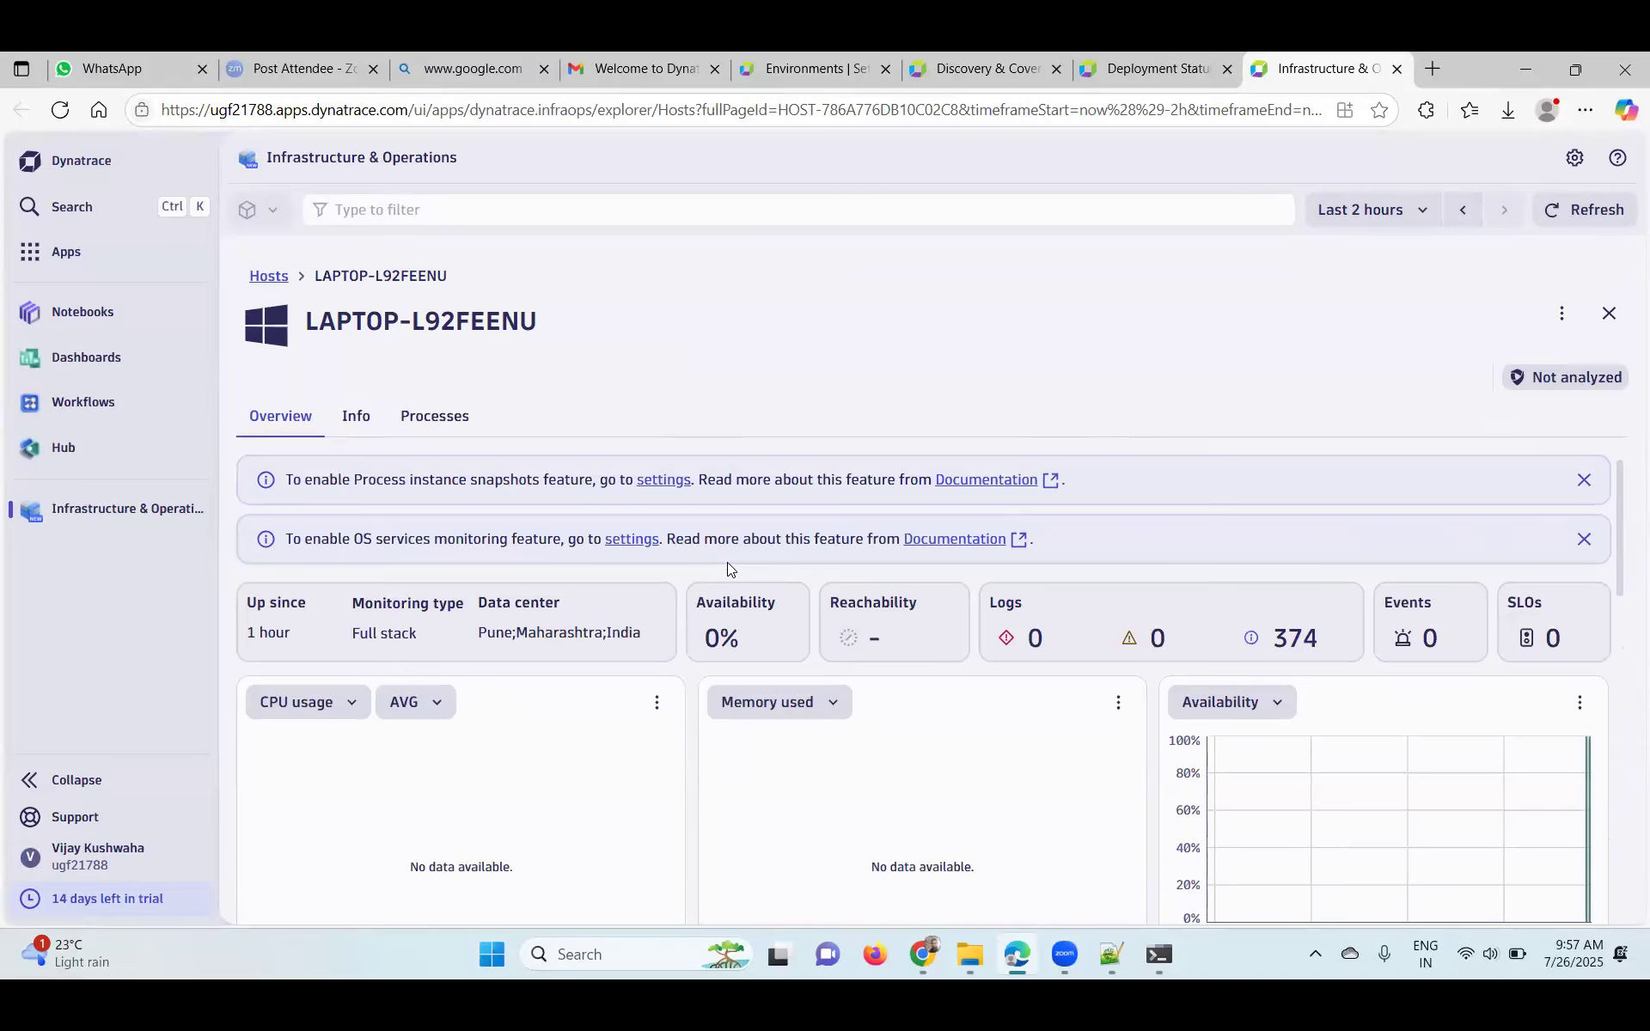
left_click(1535, 67)
left_click(1529, 72)
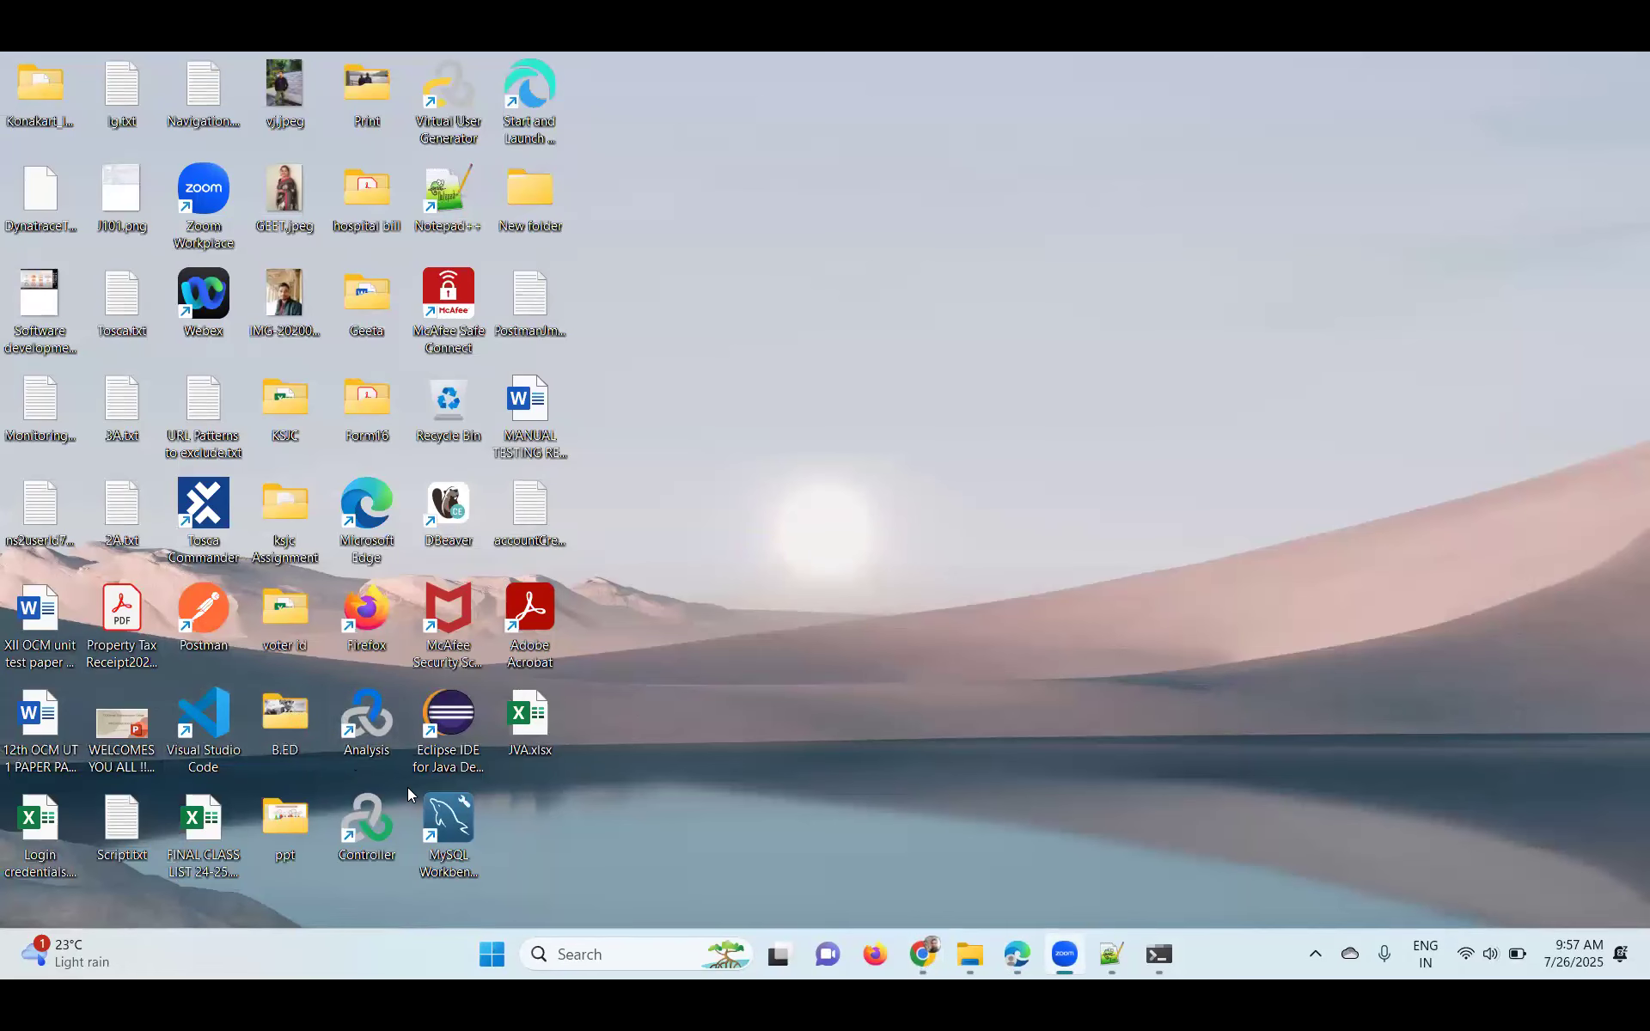
- Launch MySQL Workbench and check the MySQL80 service in Services
double_click(447, 839)
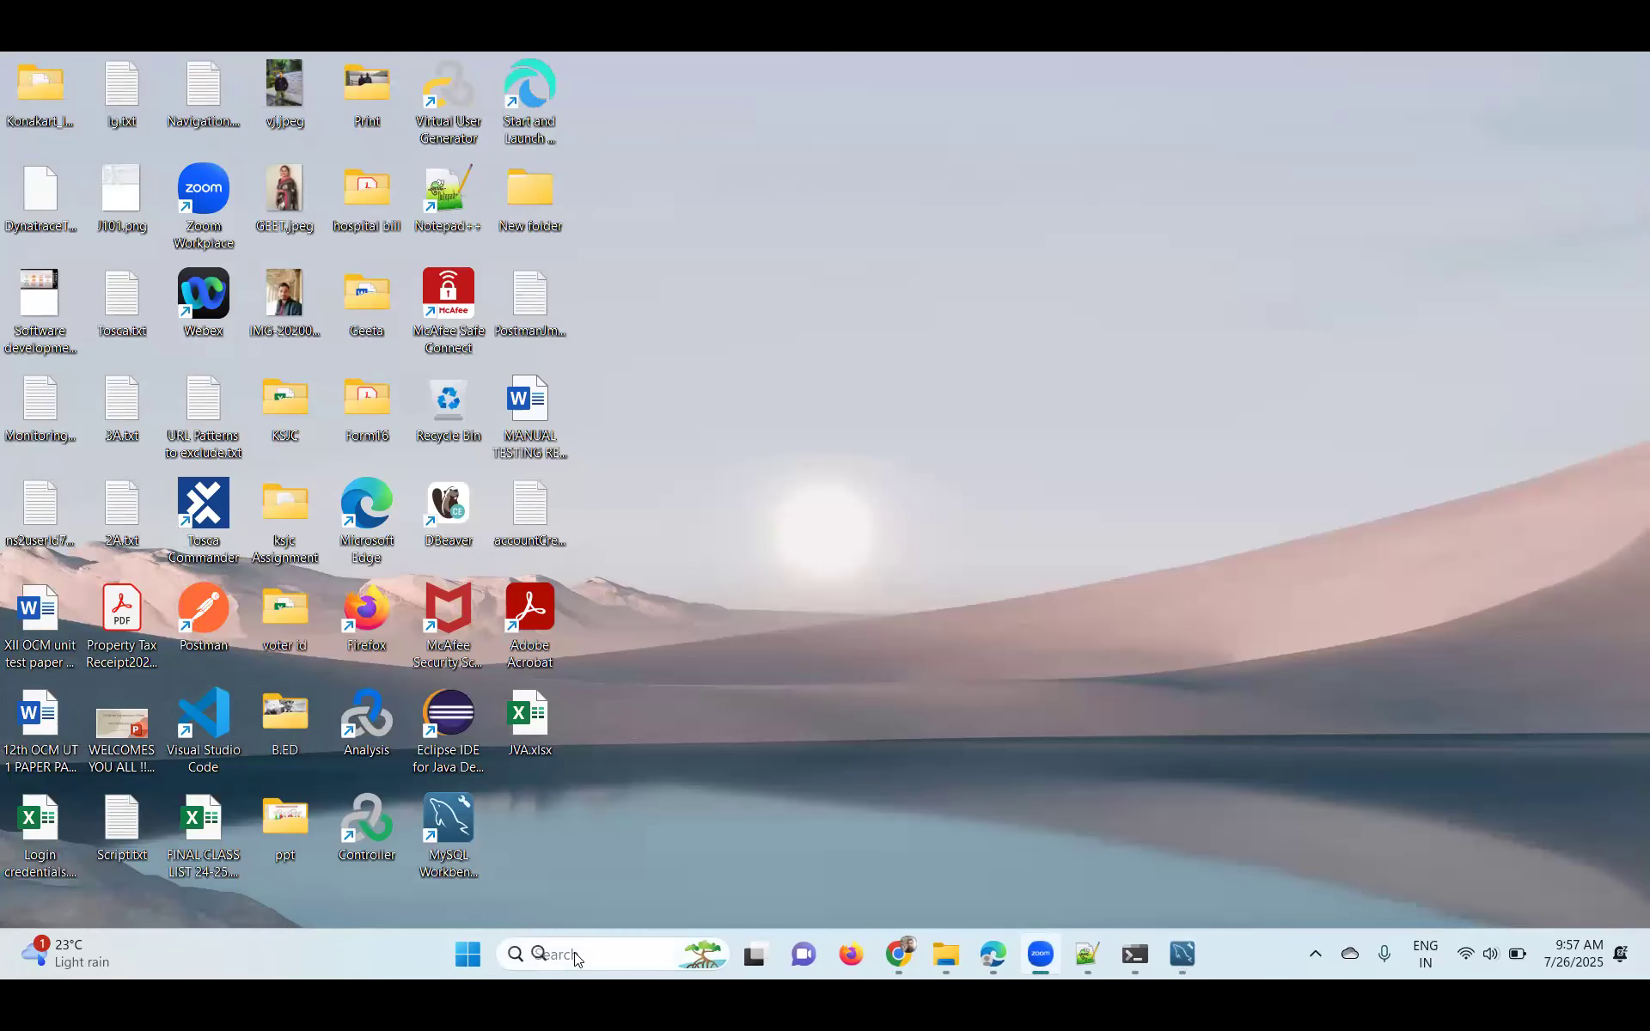
left_click(572, 953)
type("services")
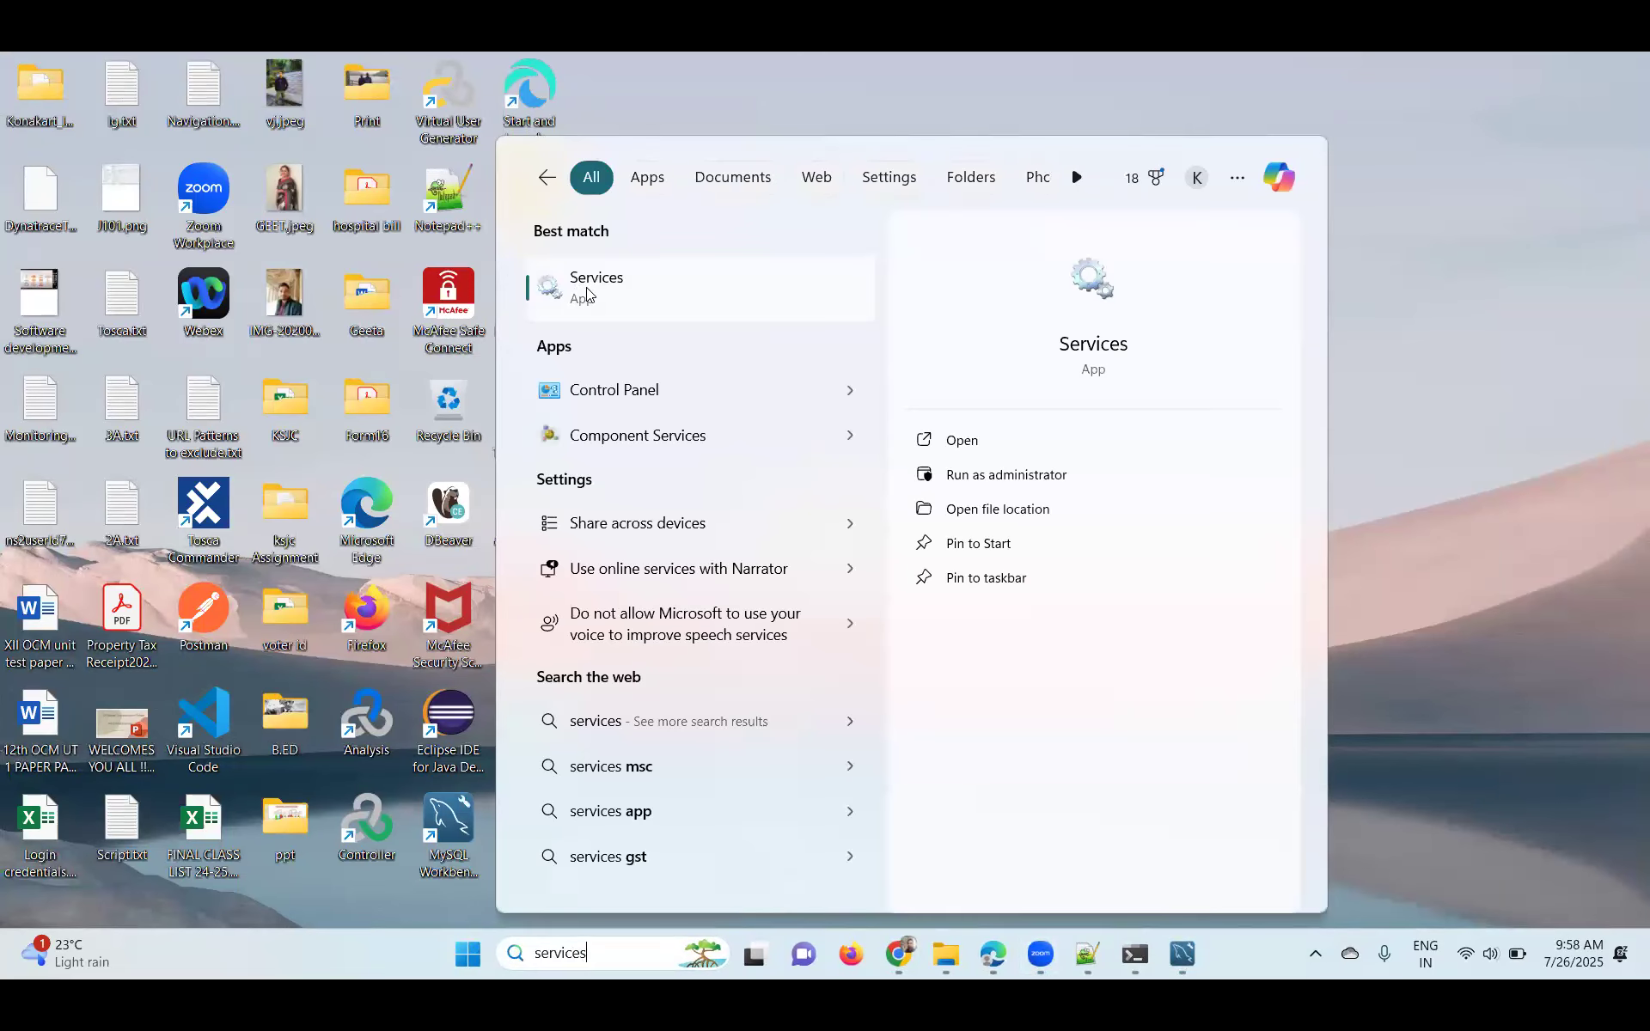
left_click(587, 292)
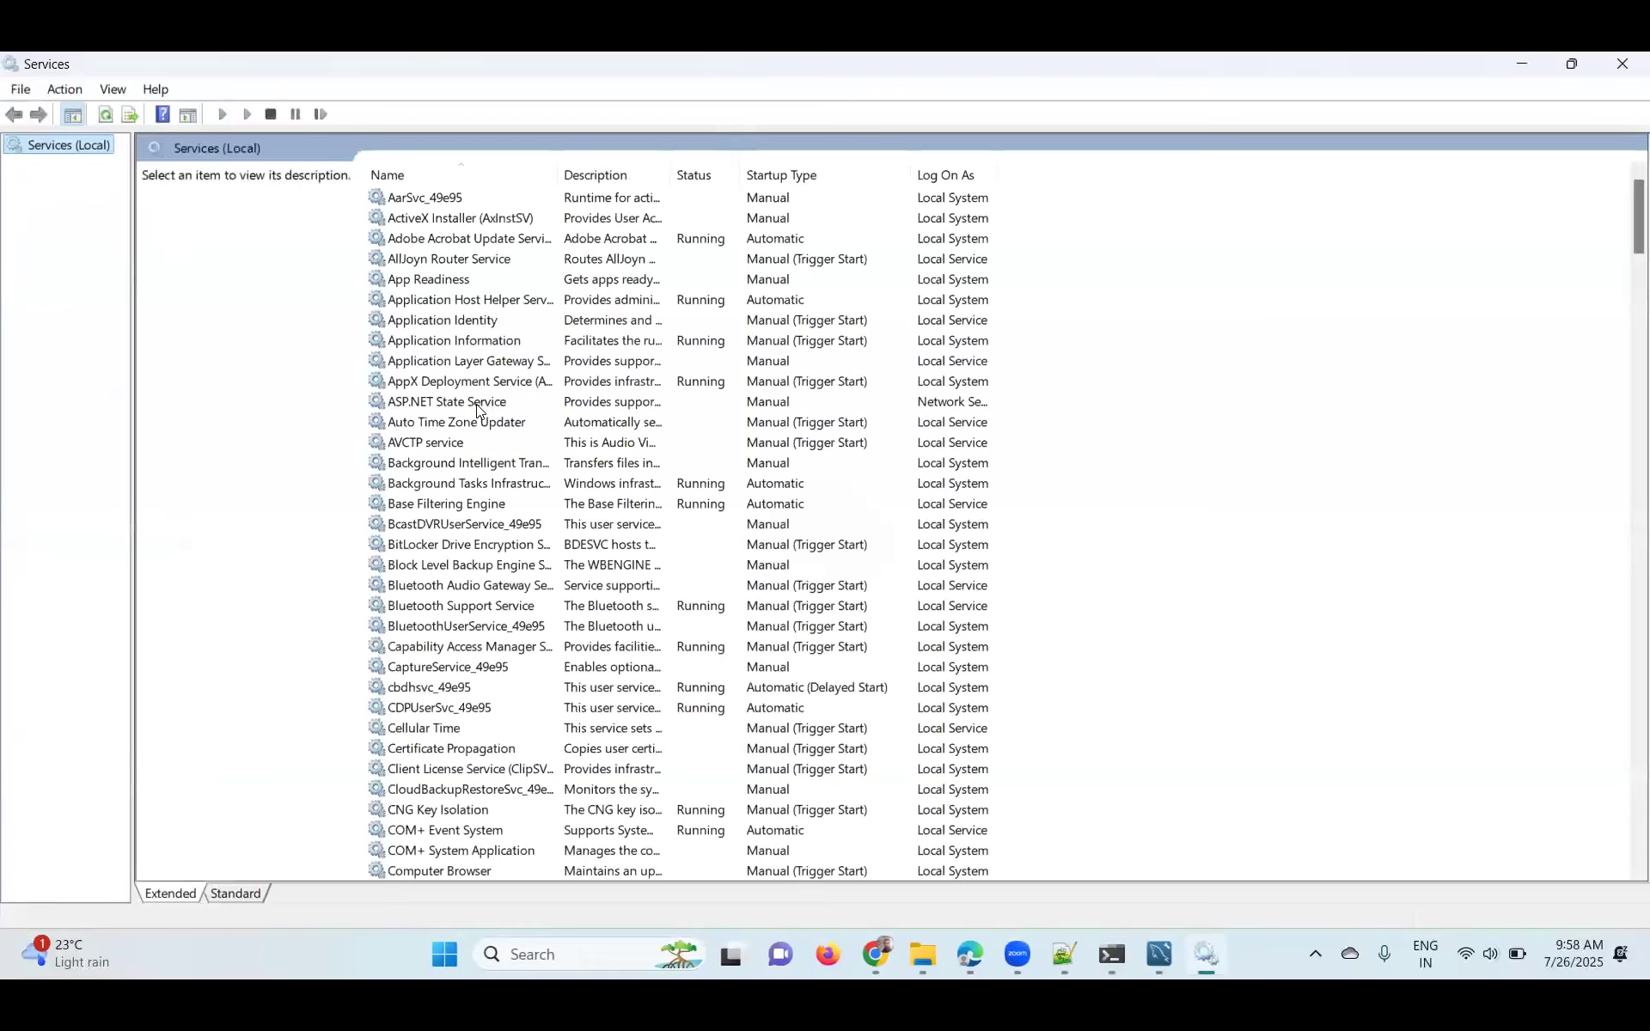
left_click(477, 406)
type("my")
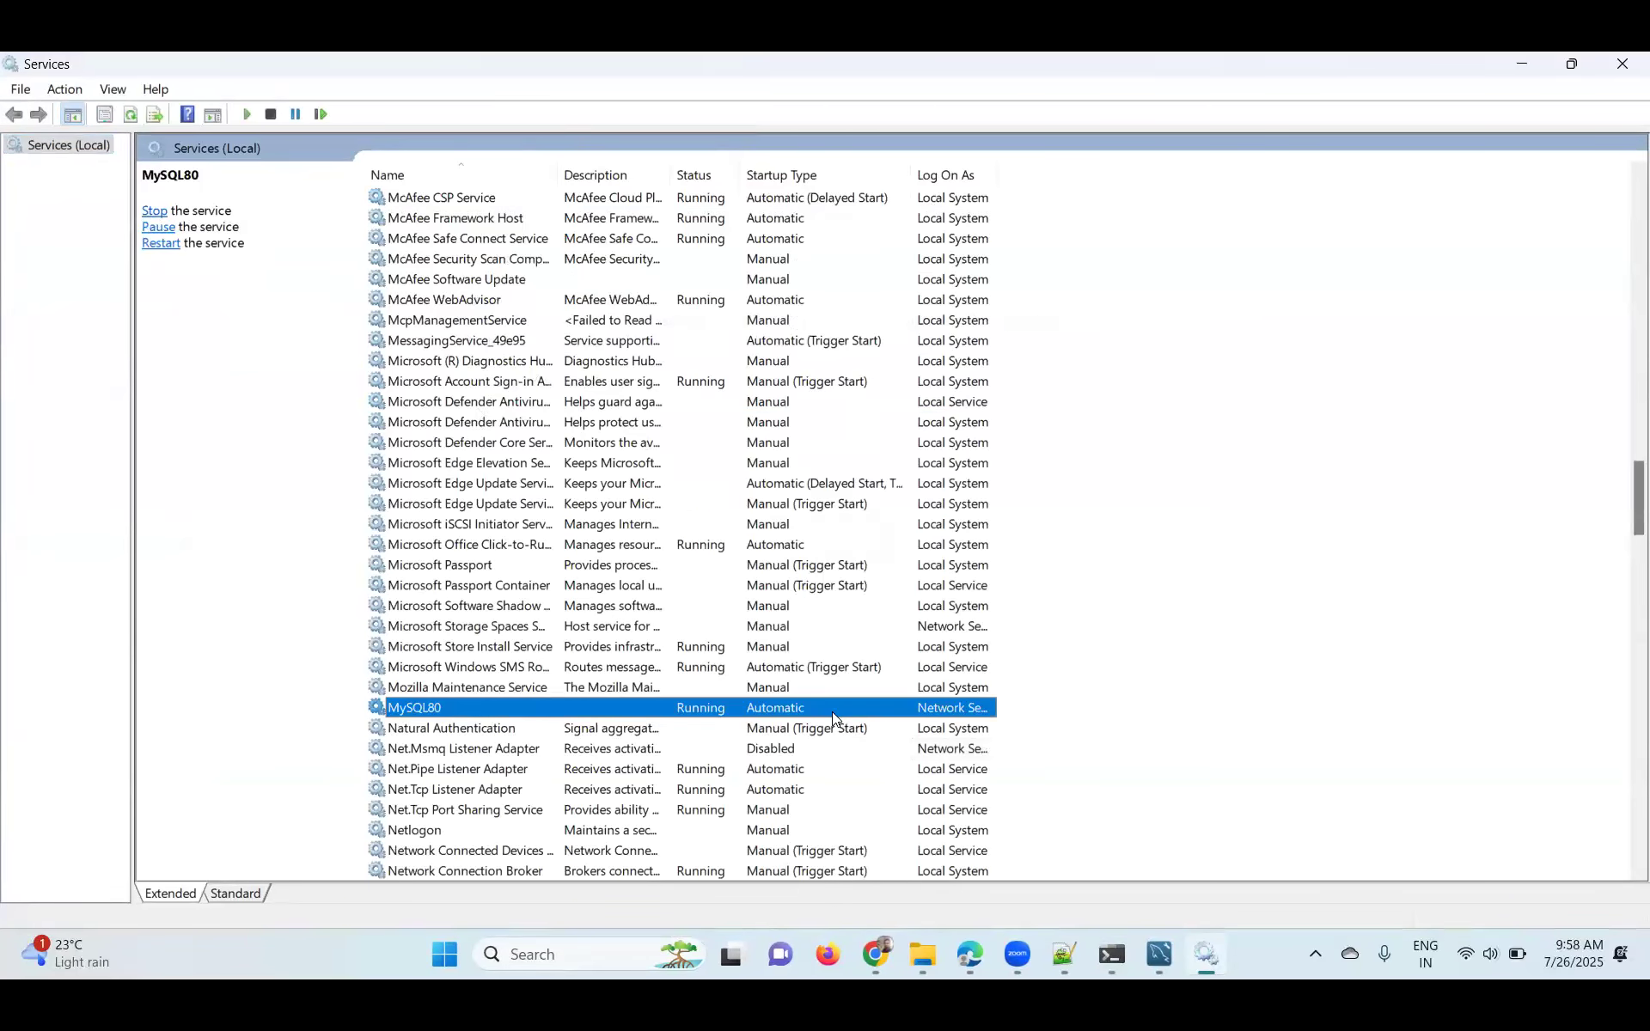
- Close MySQL Workbench and the Services window
left_click(1522, 63)
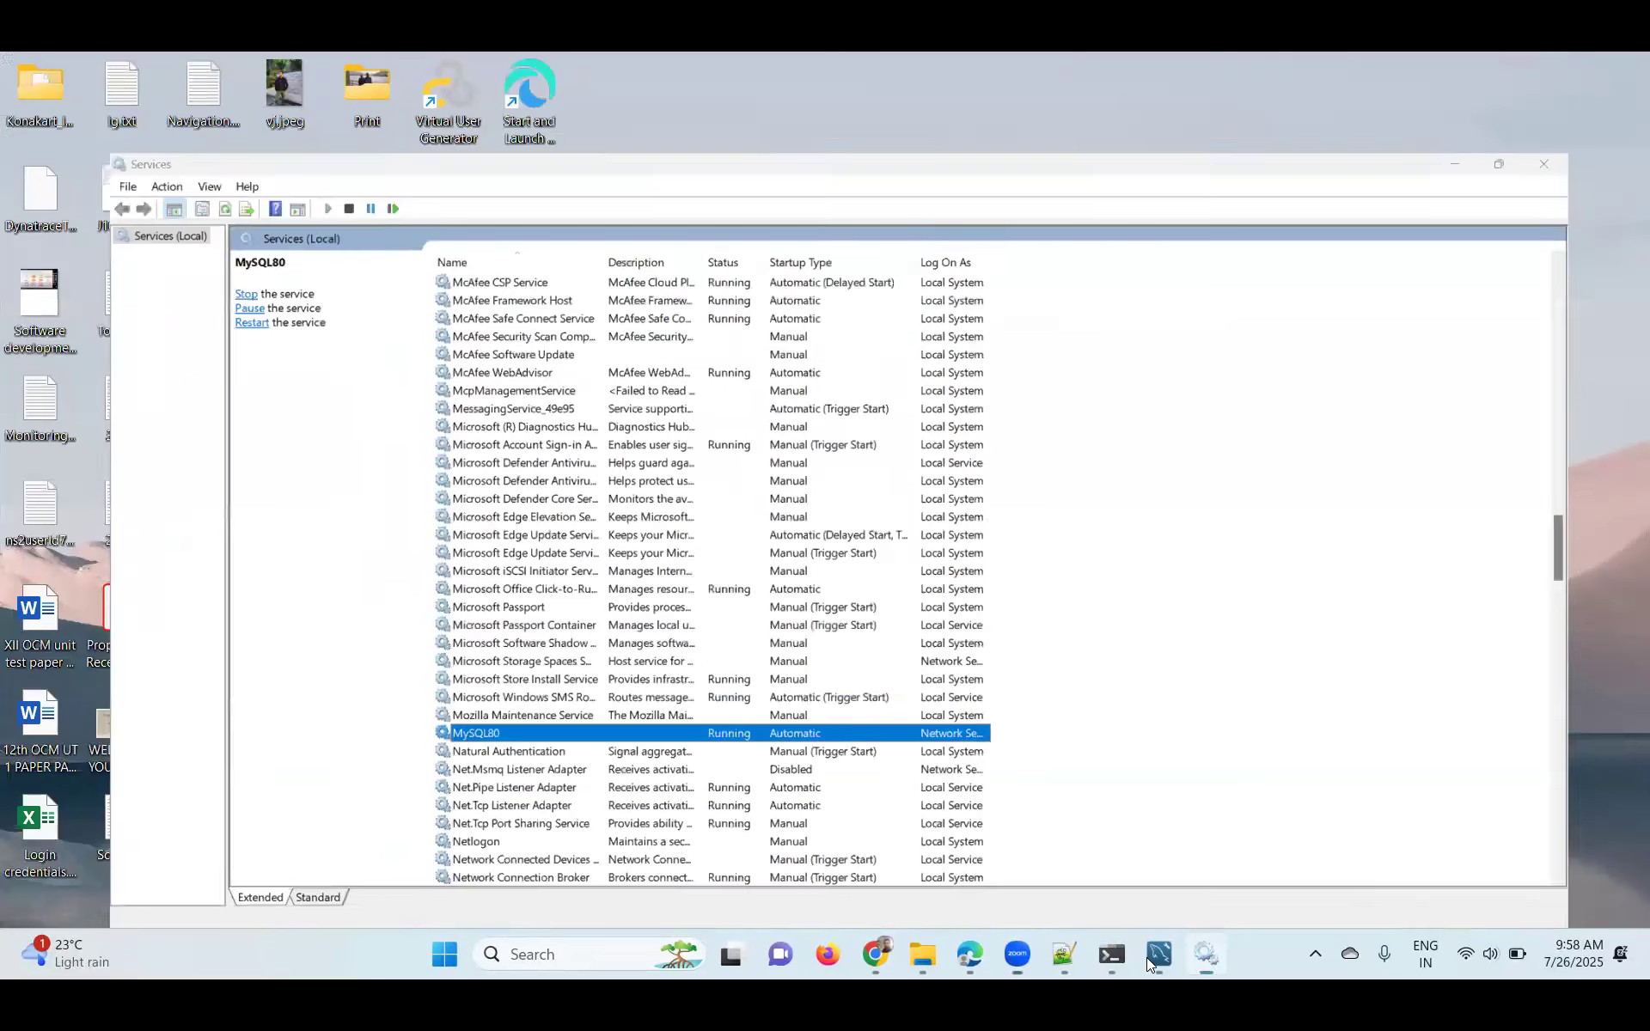
mouse_move(1161, 961)
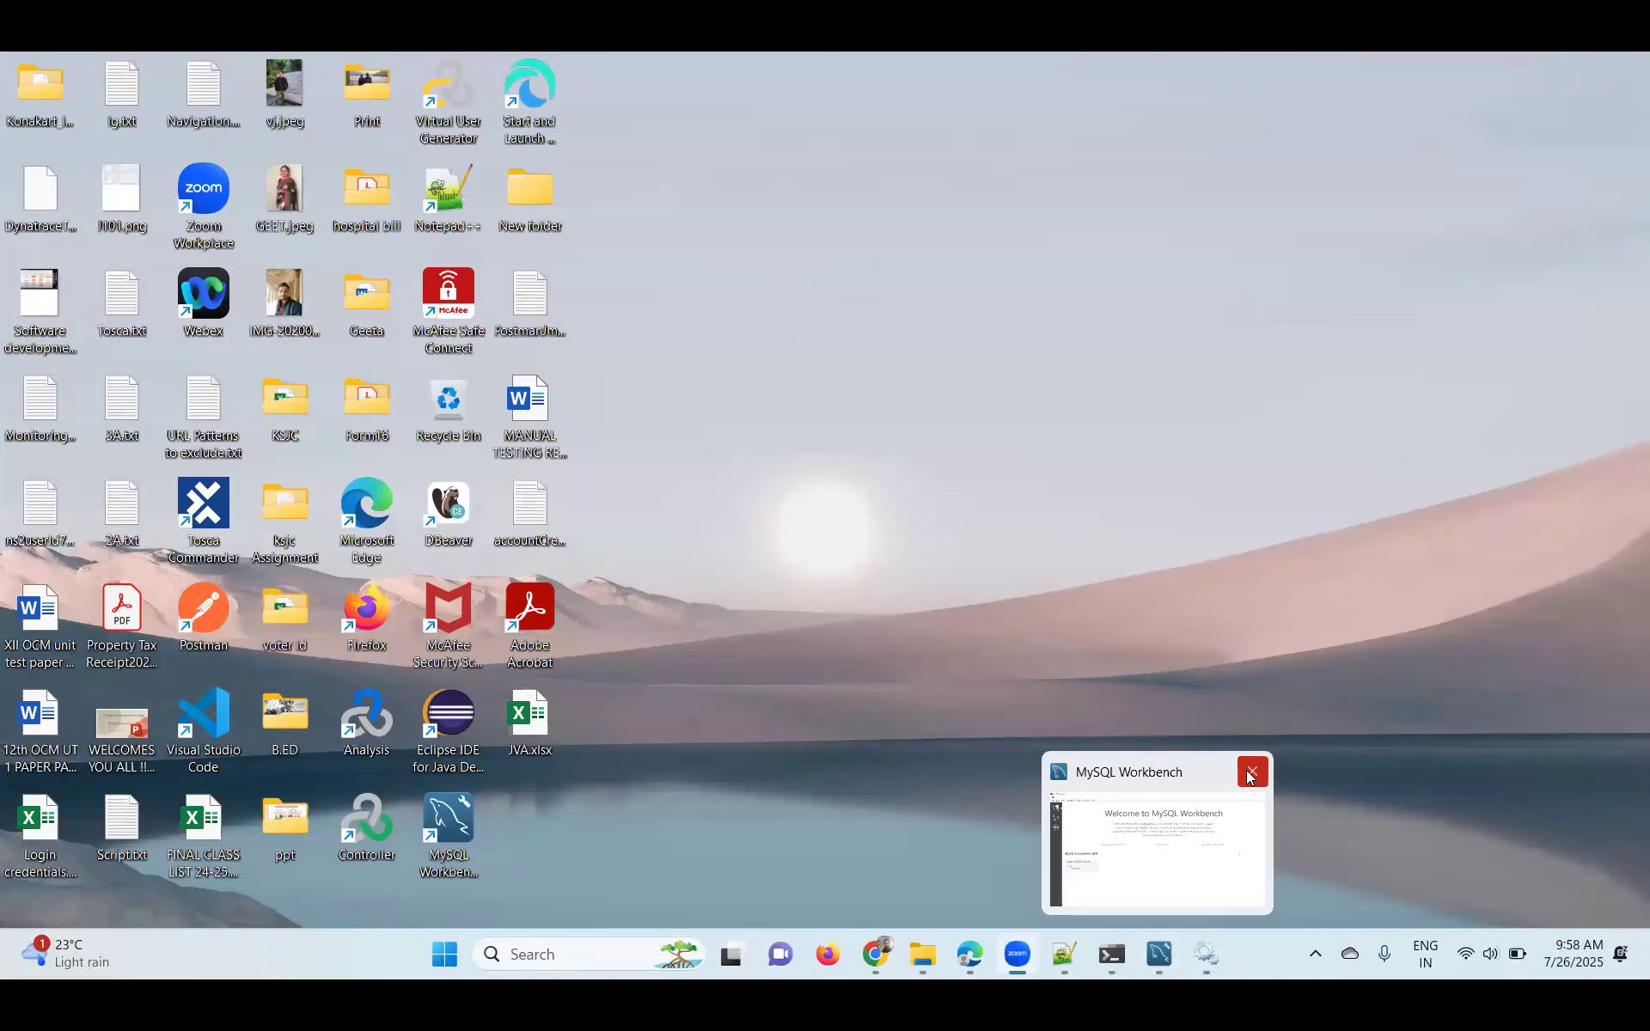
left_click(1253, 772)
left_click(1189, 959)
left_click(1623, 63)
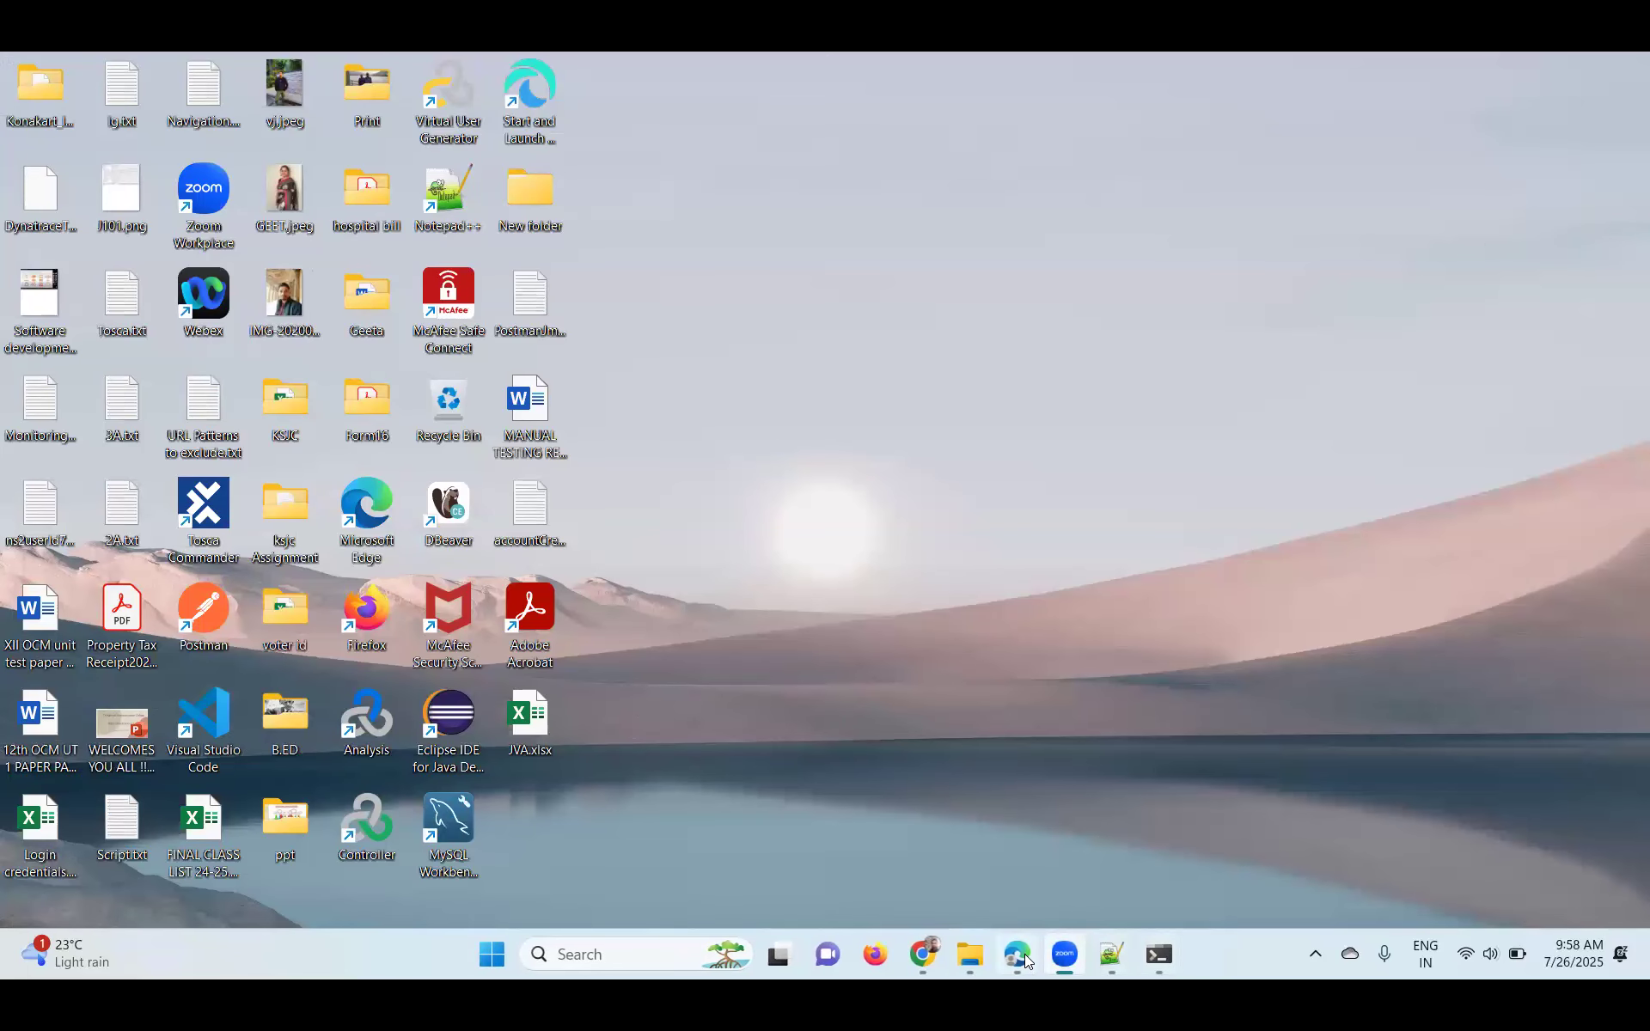
- Start the KonaKart script, minimize its console, and return to the Dynatrace host page
mouse_move(1023, 954)
left_click(1026, 805)
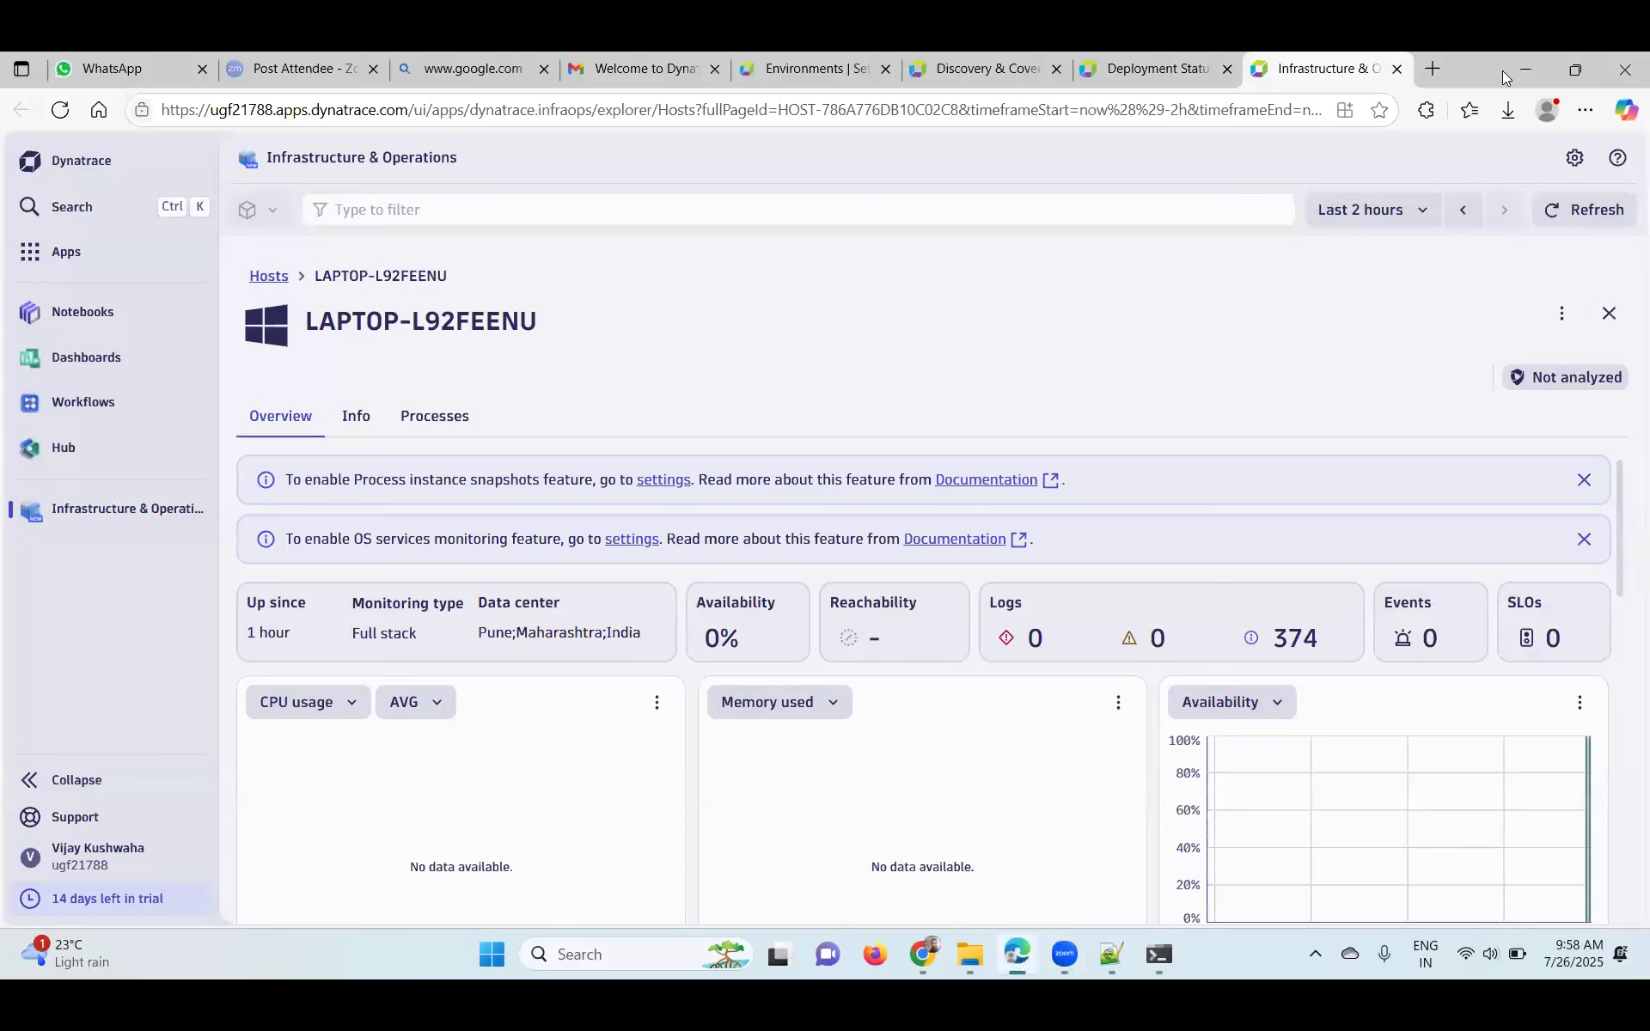
left_click(1527, 70)
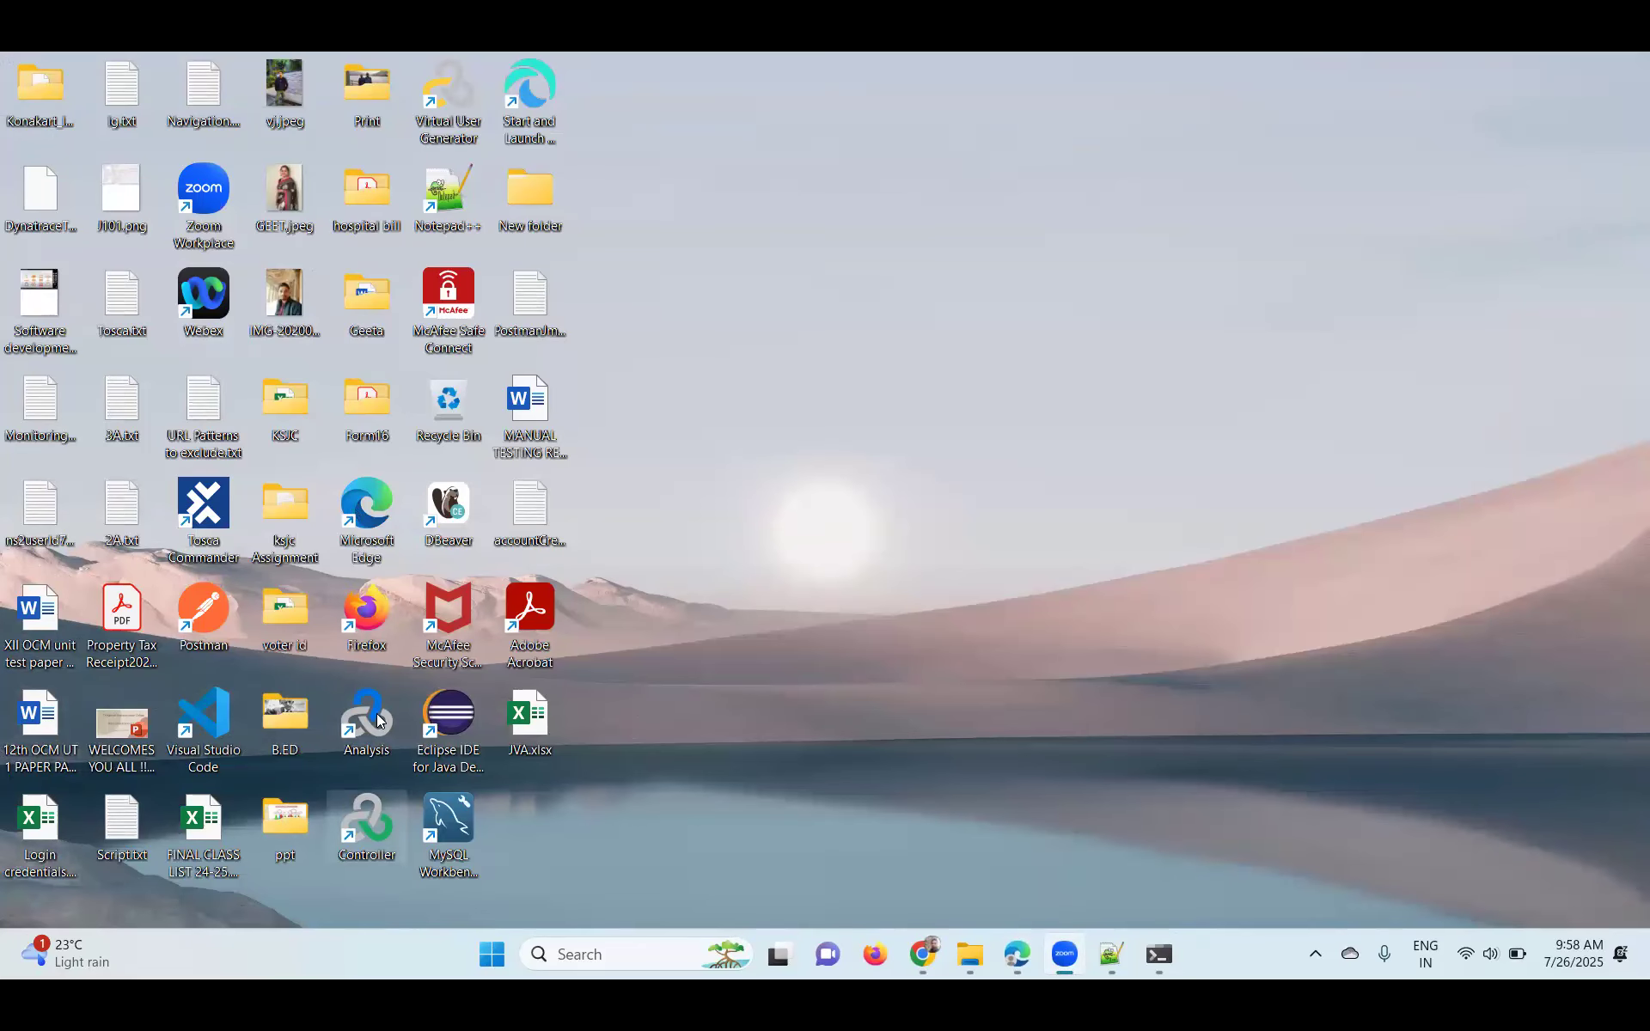
double_click(531, 112)
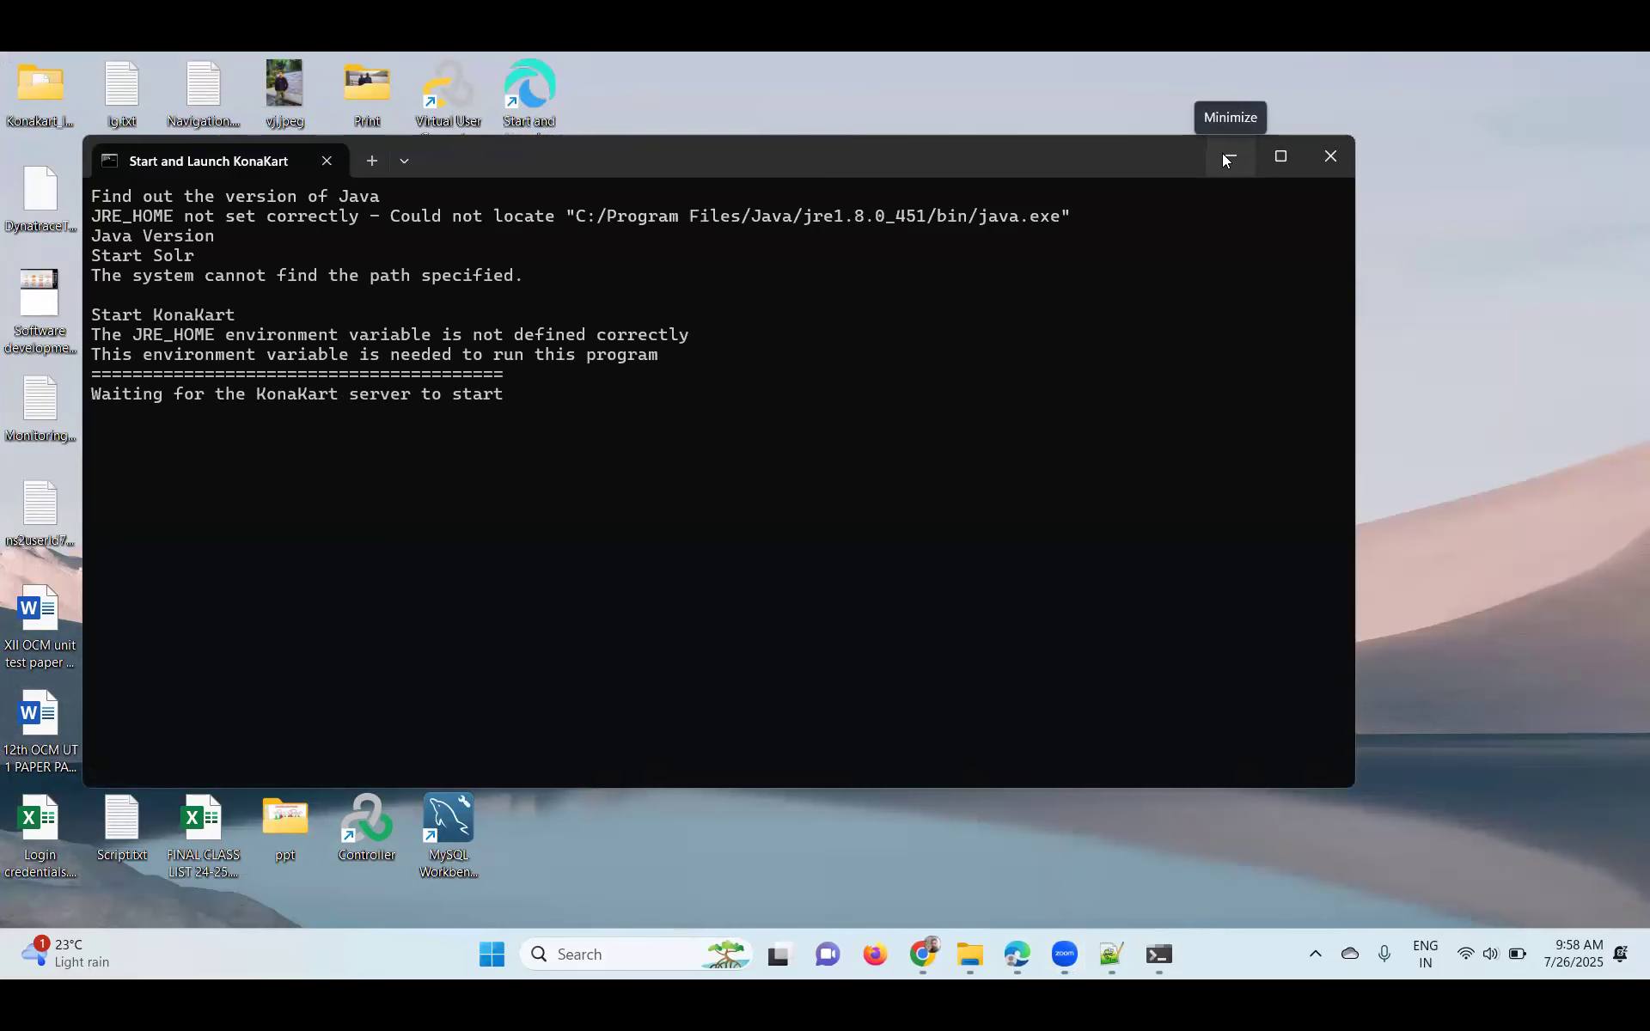
left_click(1225, 157)
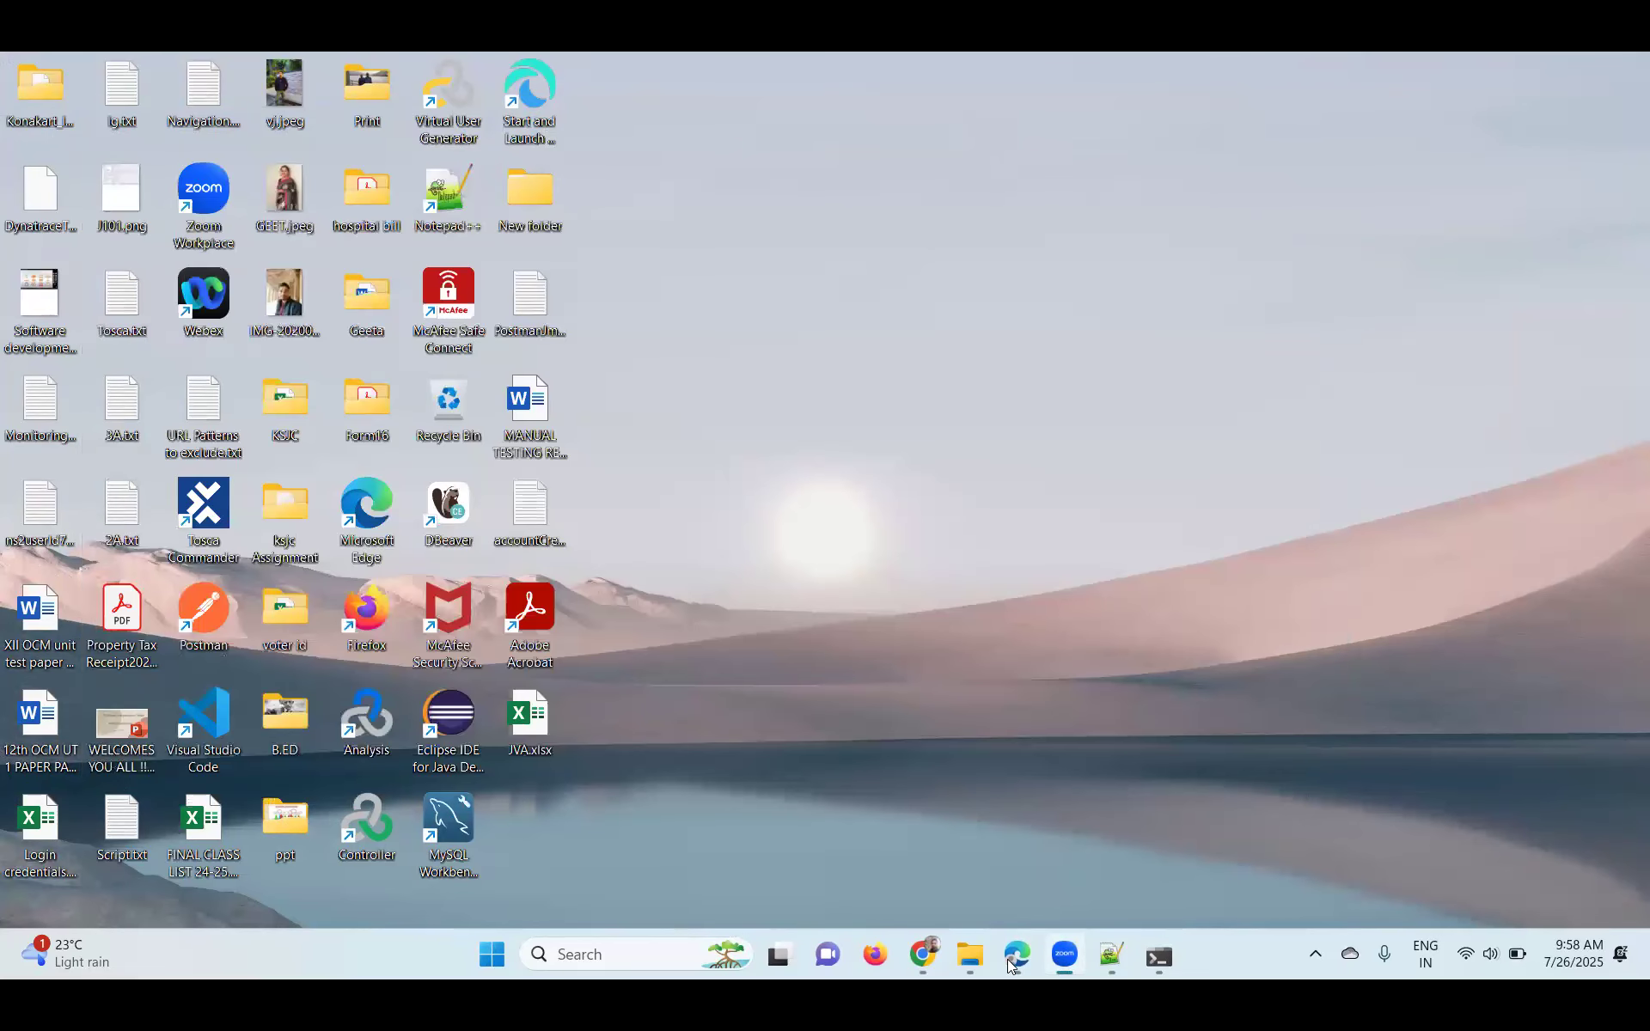
left_click(1014, 955)
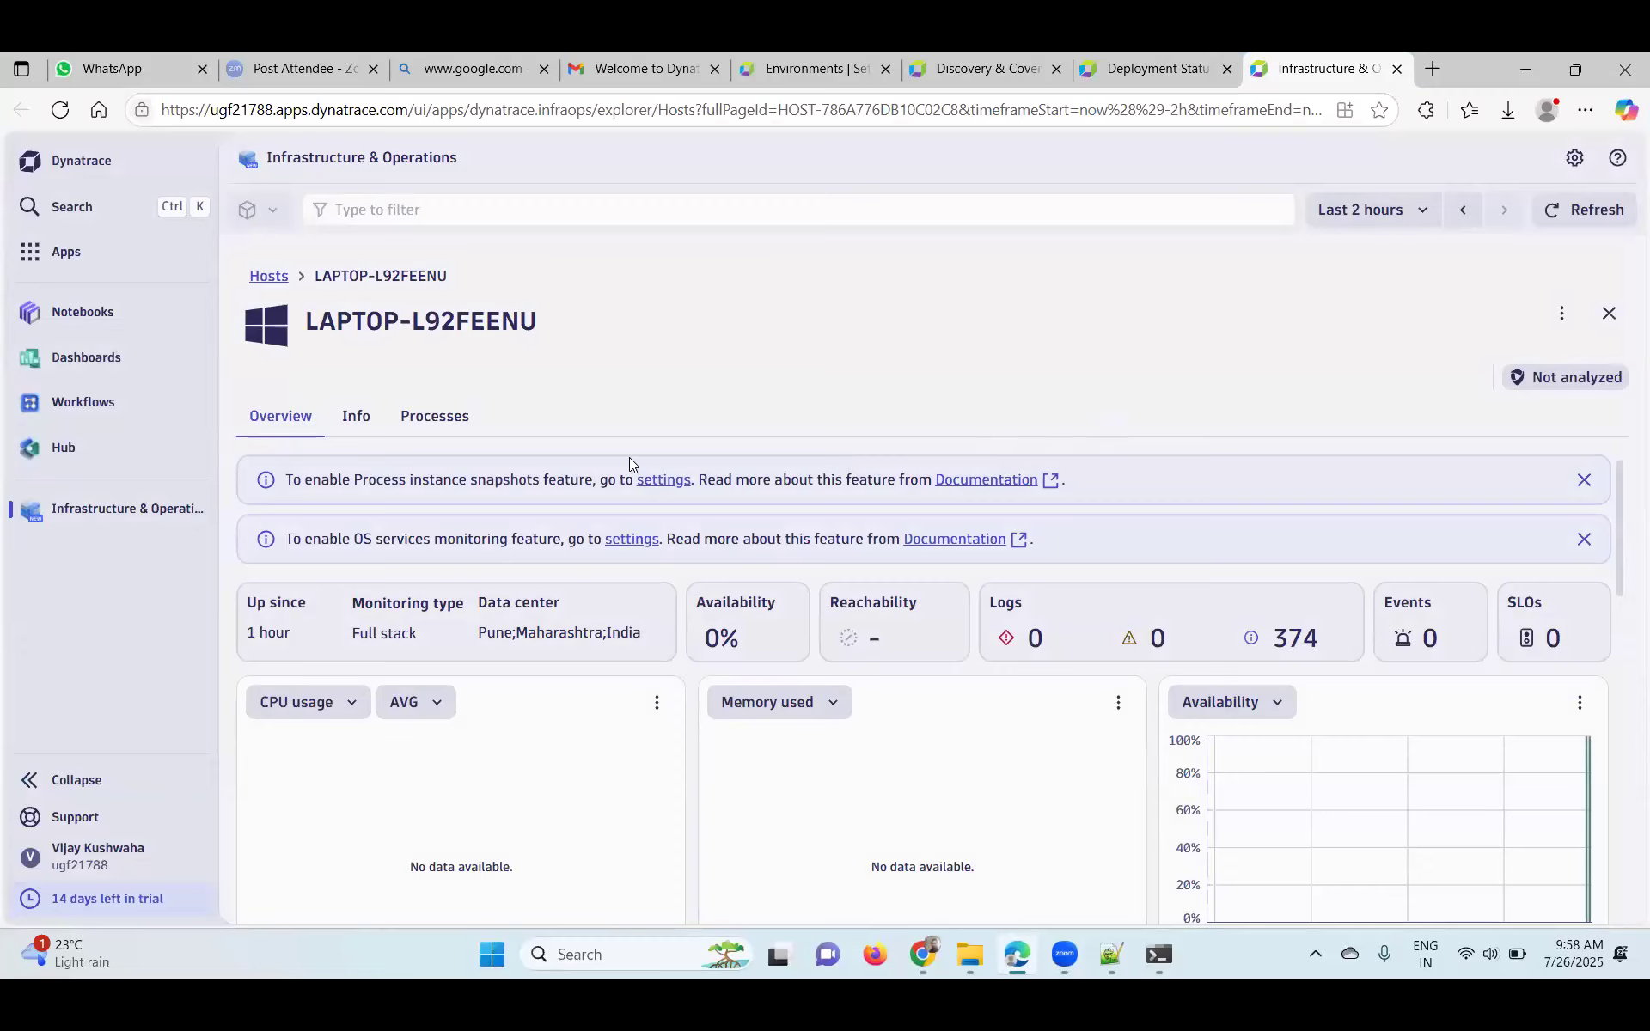
- Open the host's Processes tab and scroll to its process table, listing MySQL and Postgres
left_click(420, 419)
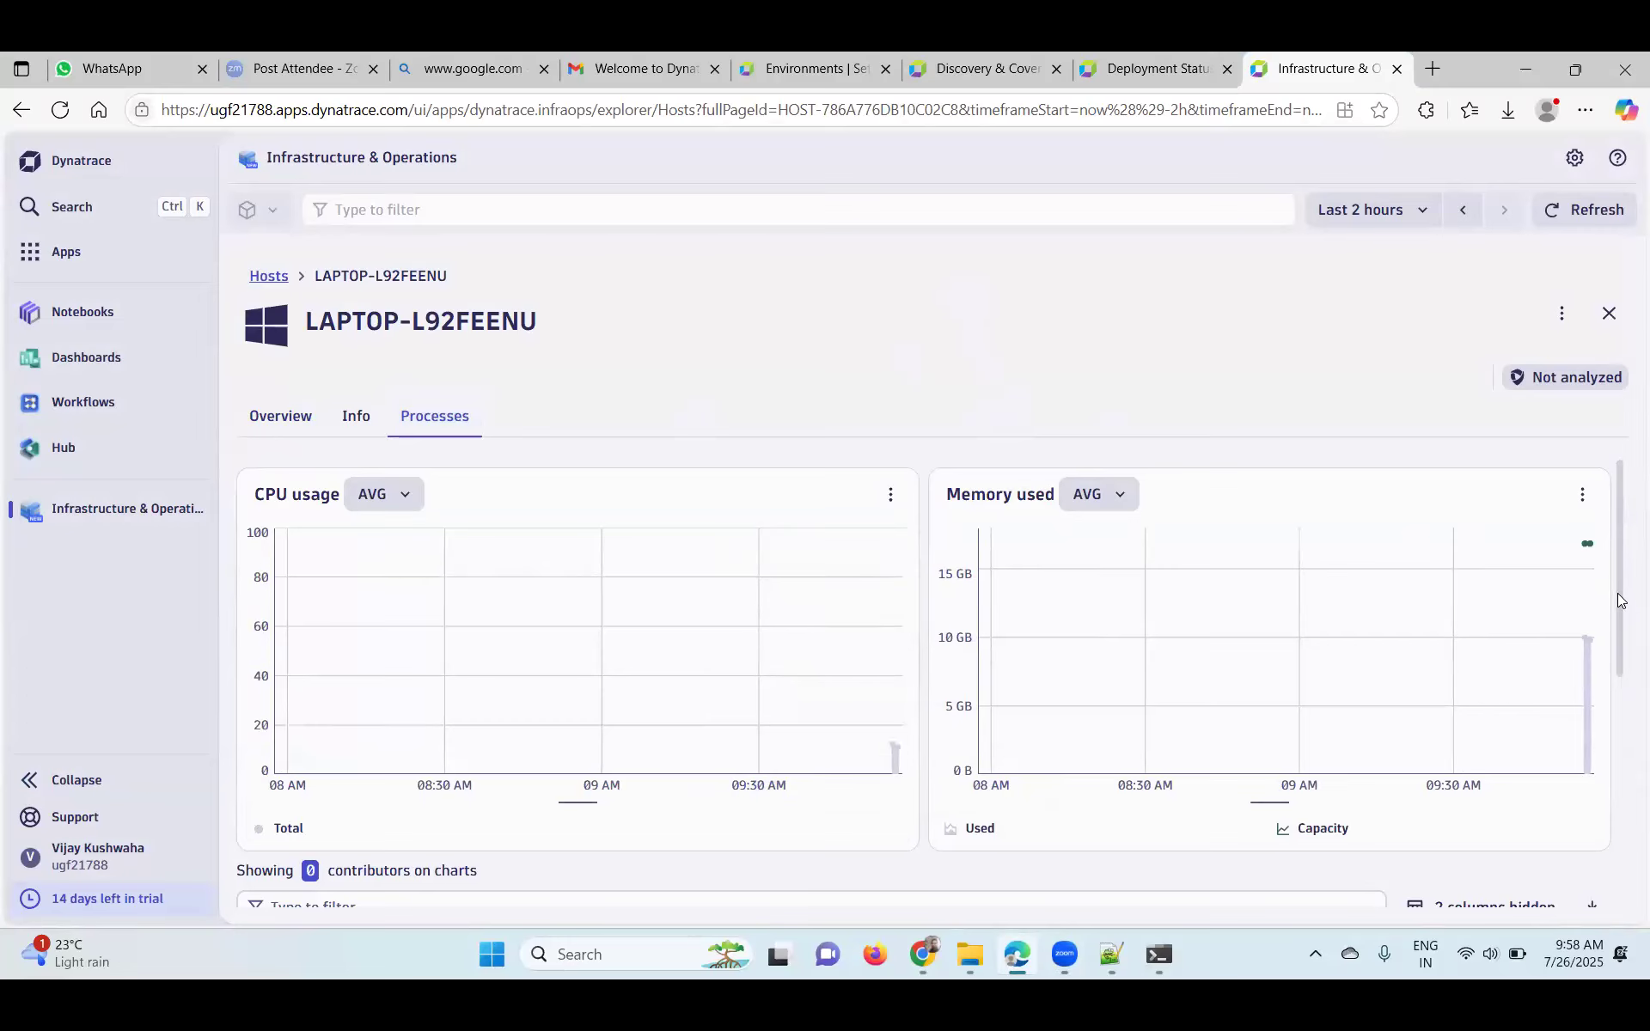
scroll(1622, 646, "down", 1)
left_click_drag(1622, 647, 1623, 720)
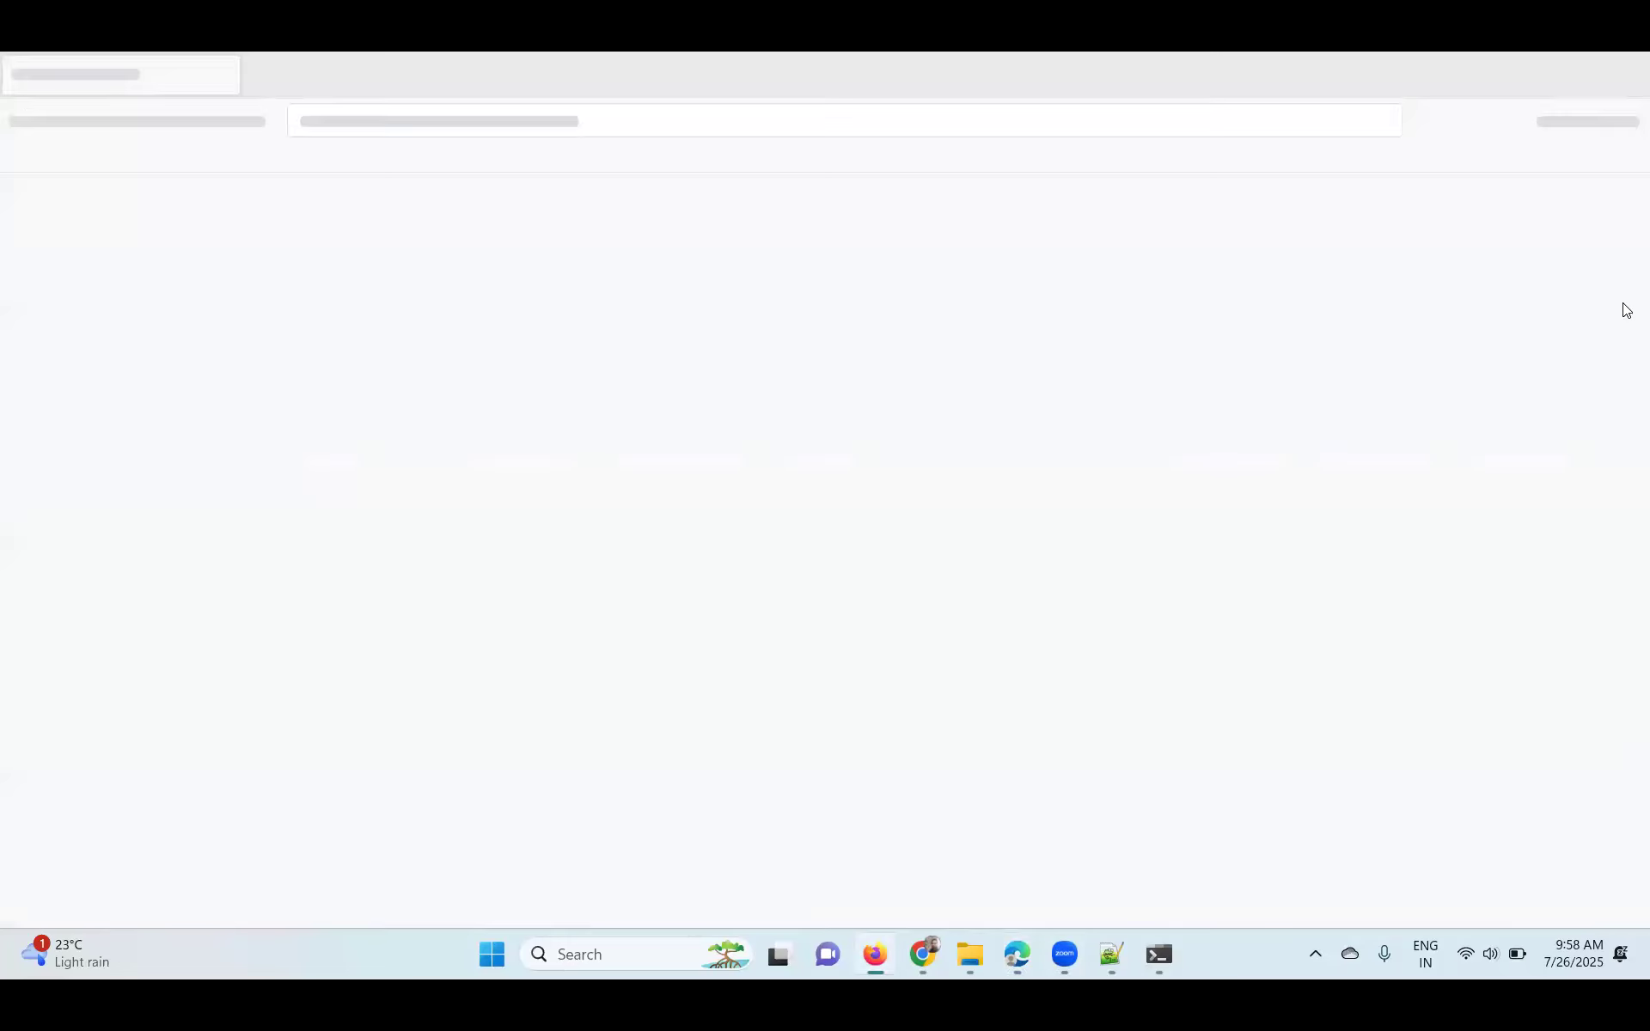
left_click(1529, 86)
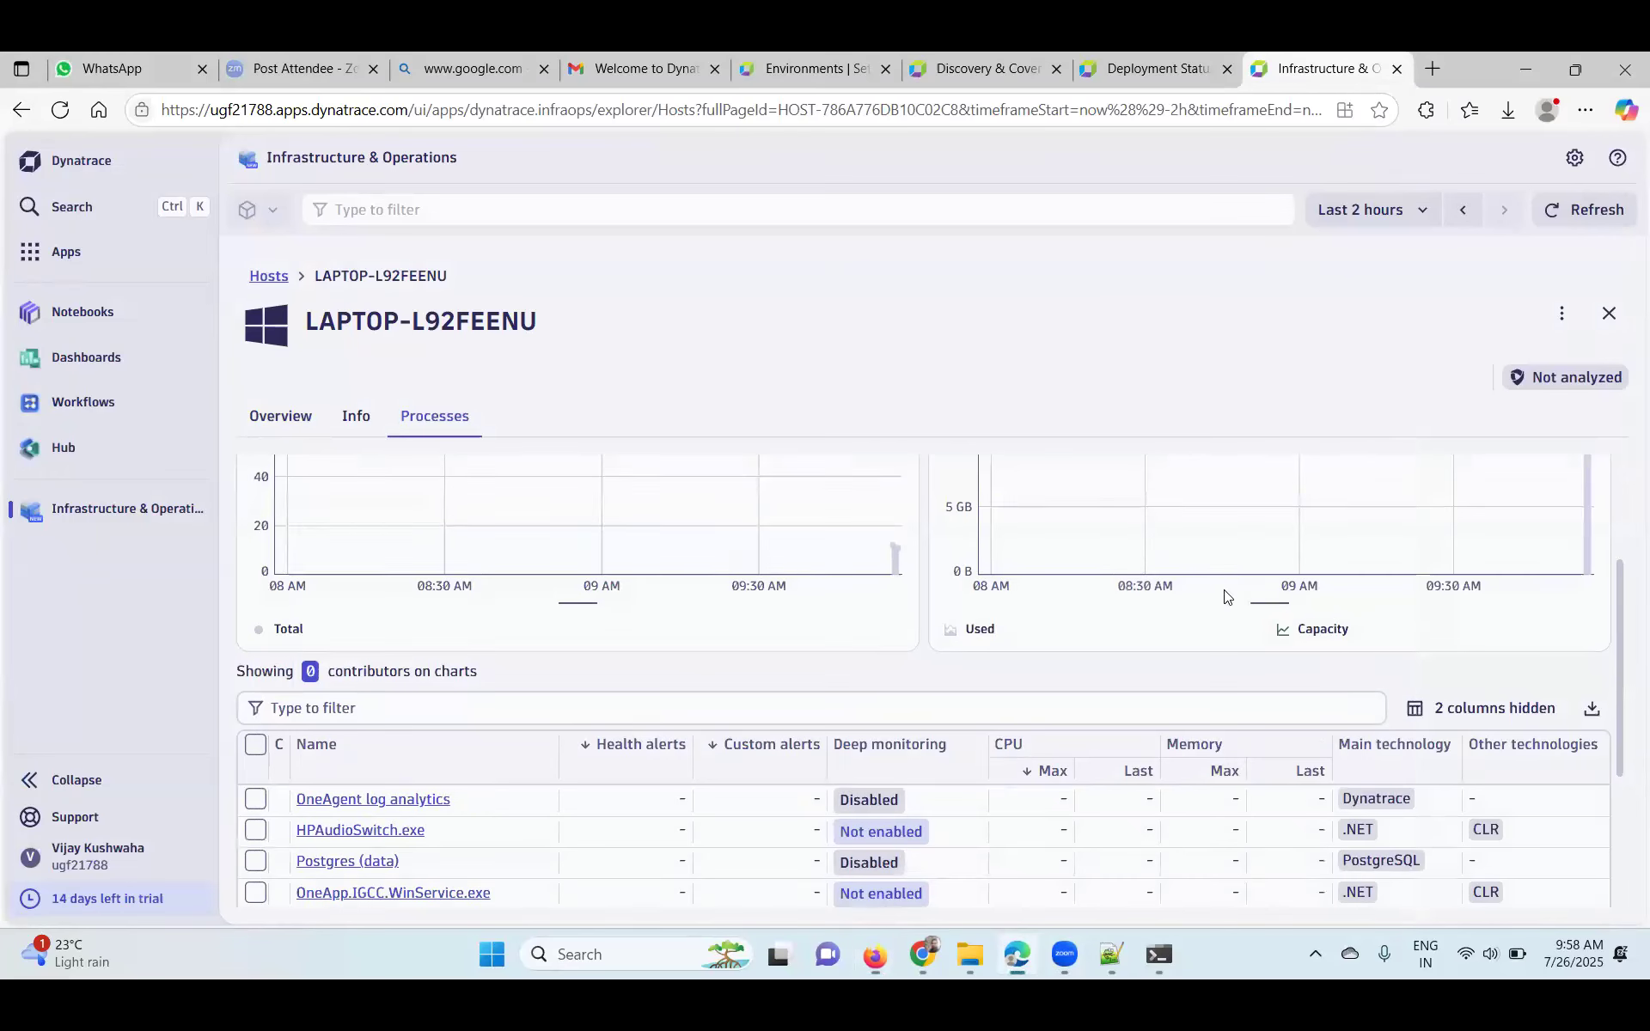
scroll(921, 773, "down", 3)
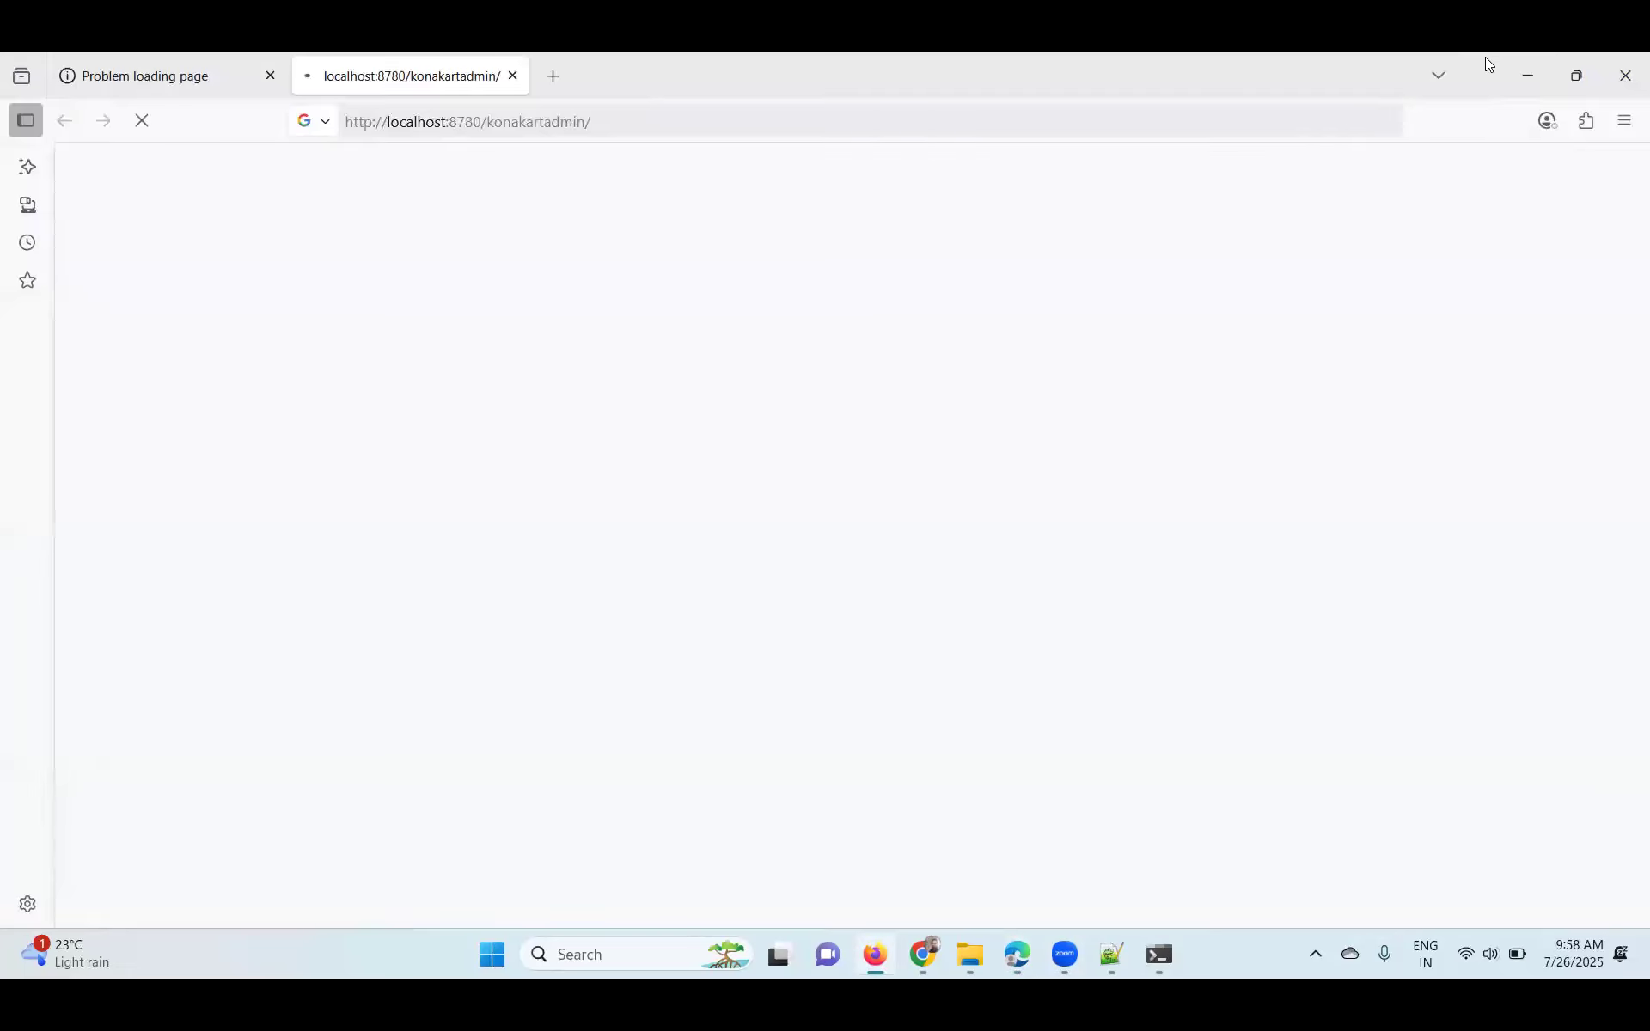
key("alt+Tab")
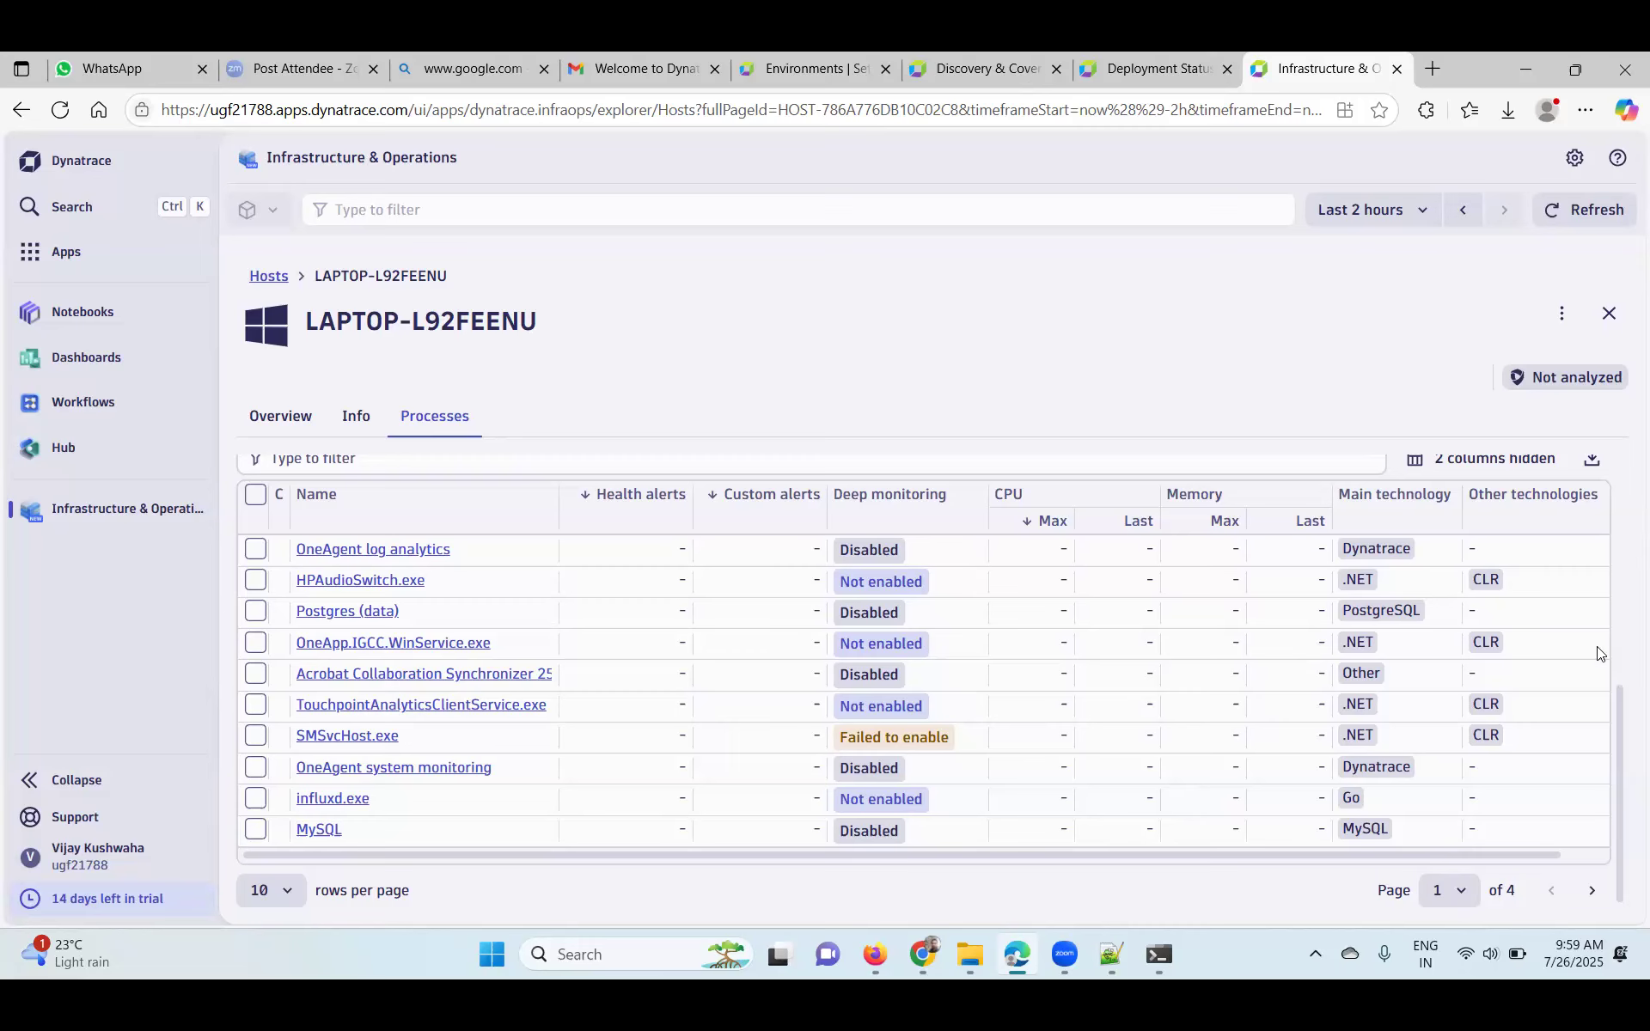
scroll(1528, 720, "up", 3)
scroll(1527, 722, "down", 3)
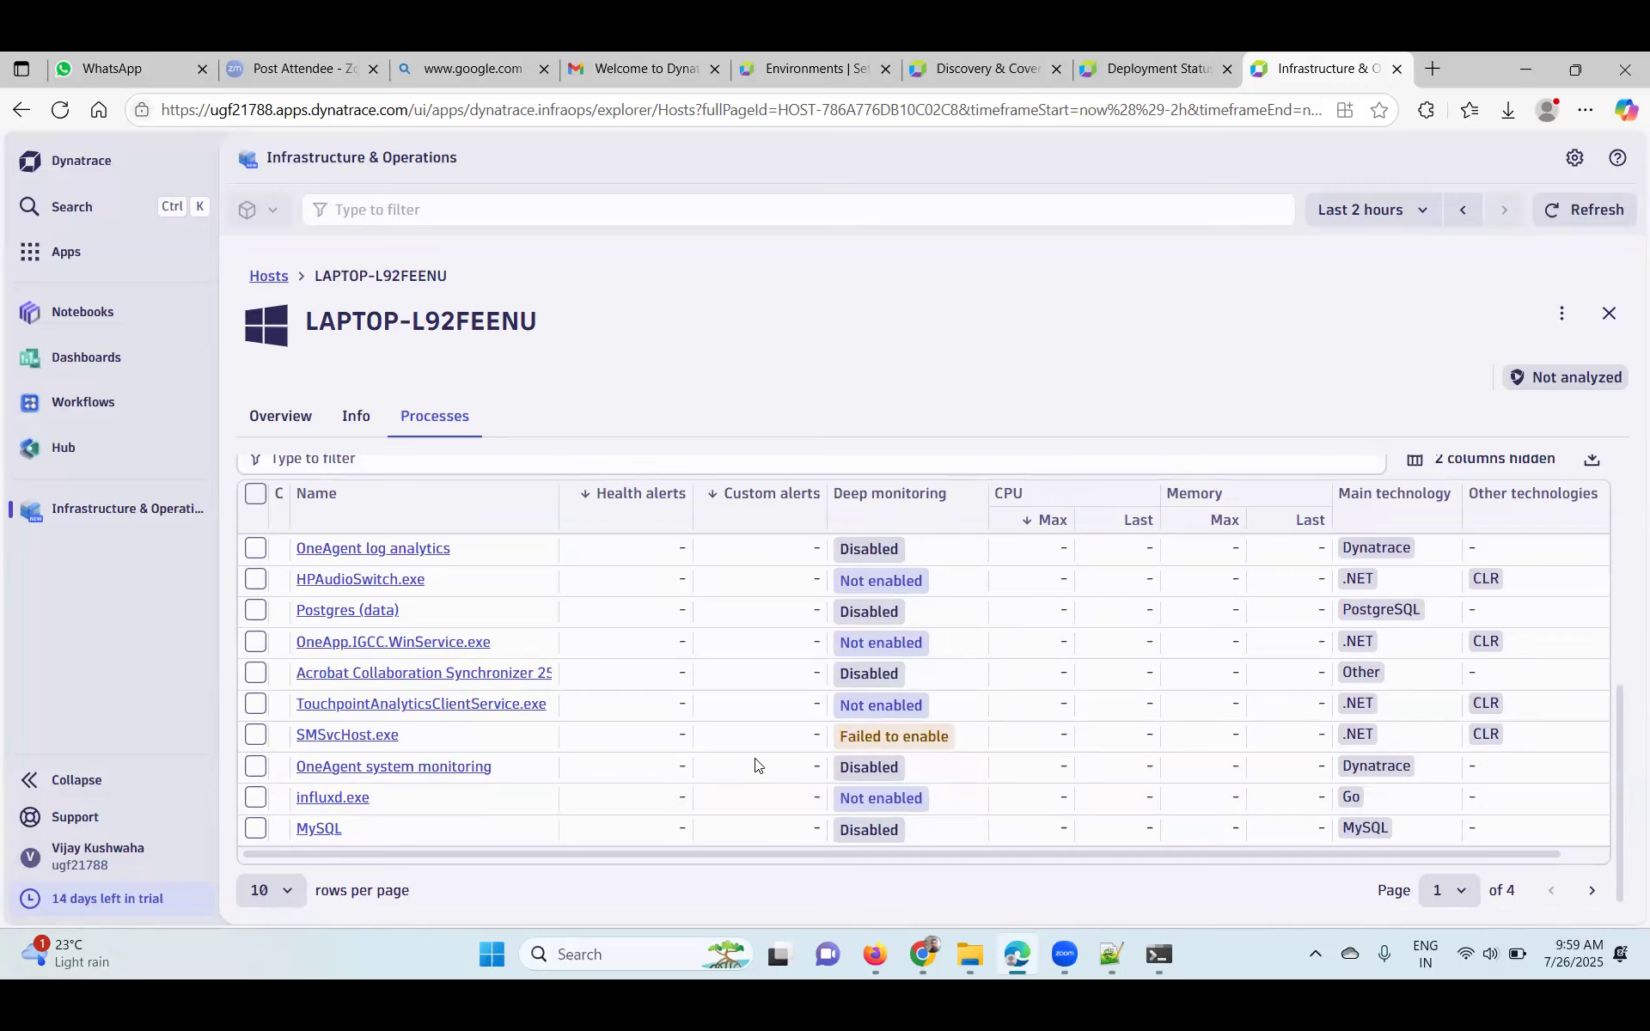
left_click(1151, 966)
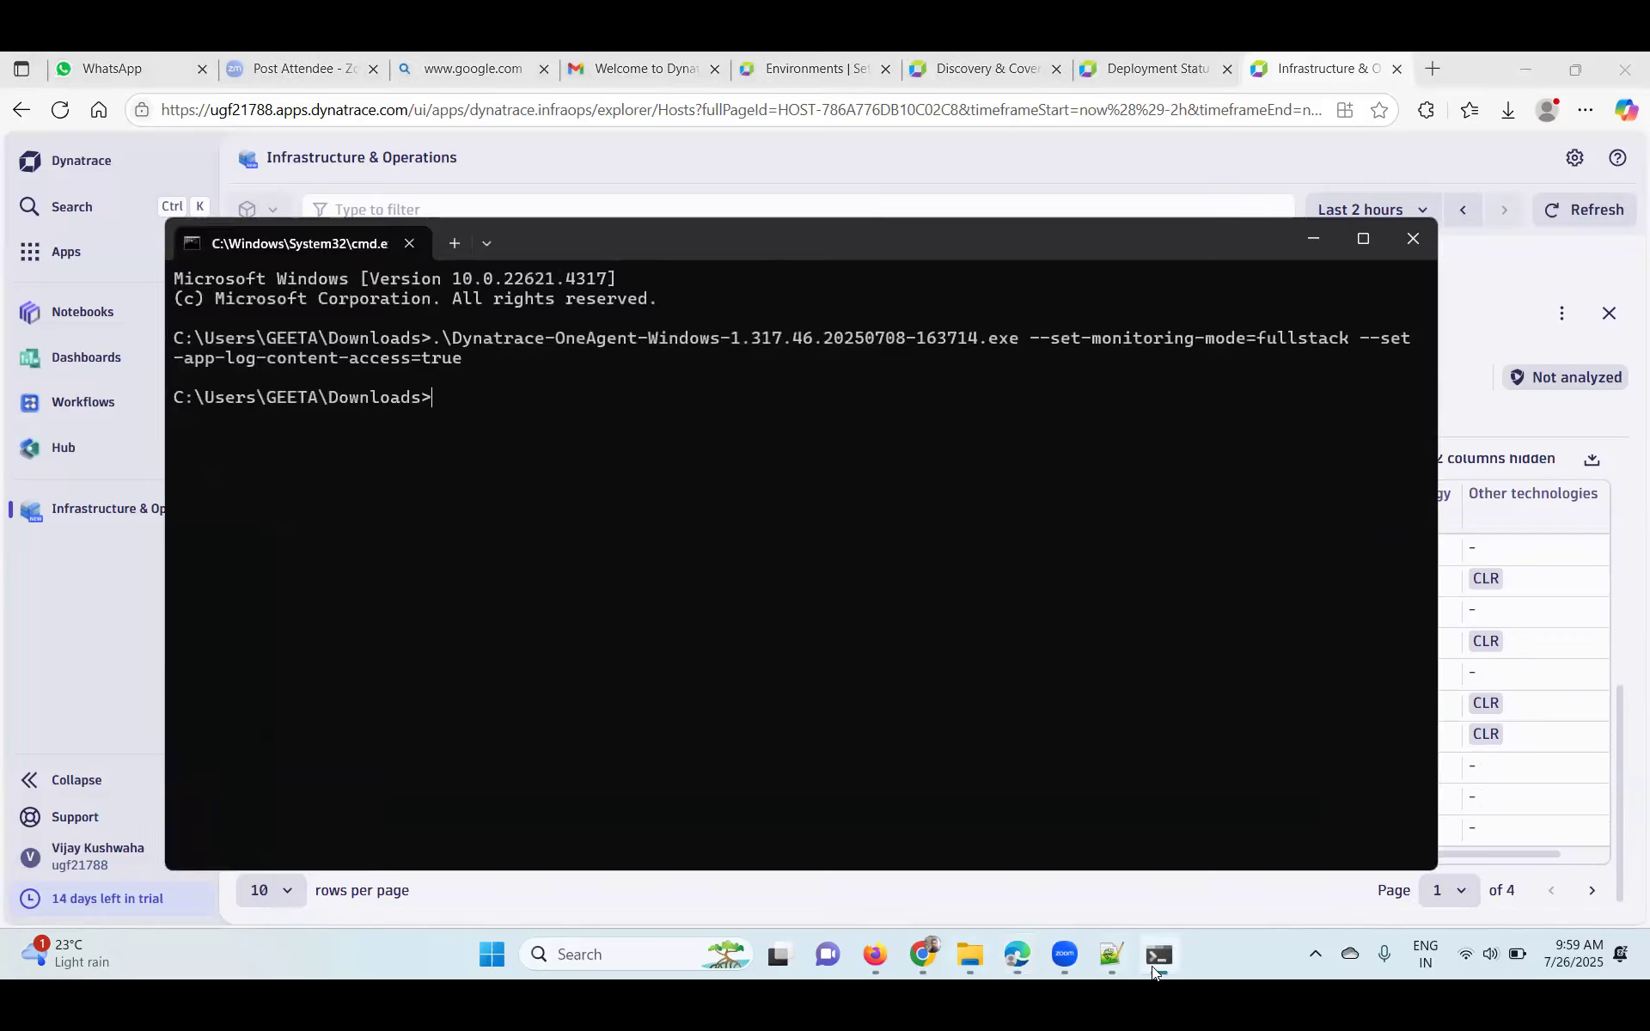
- Close the old cmd window and run the Start and Launch KonaKart desktop shortcut
left_click(1023, 955)
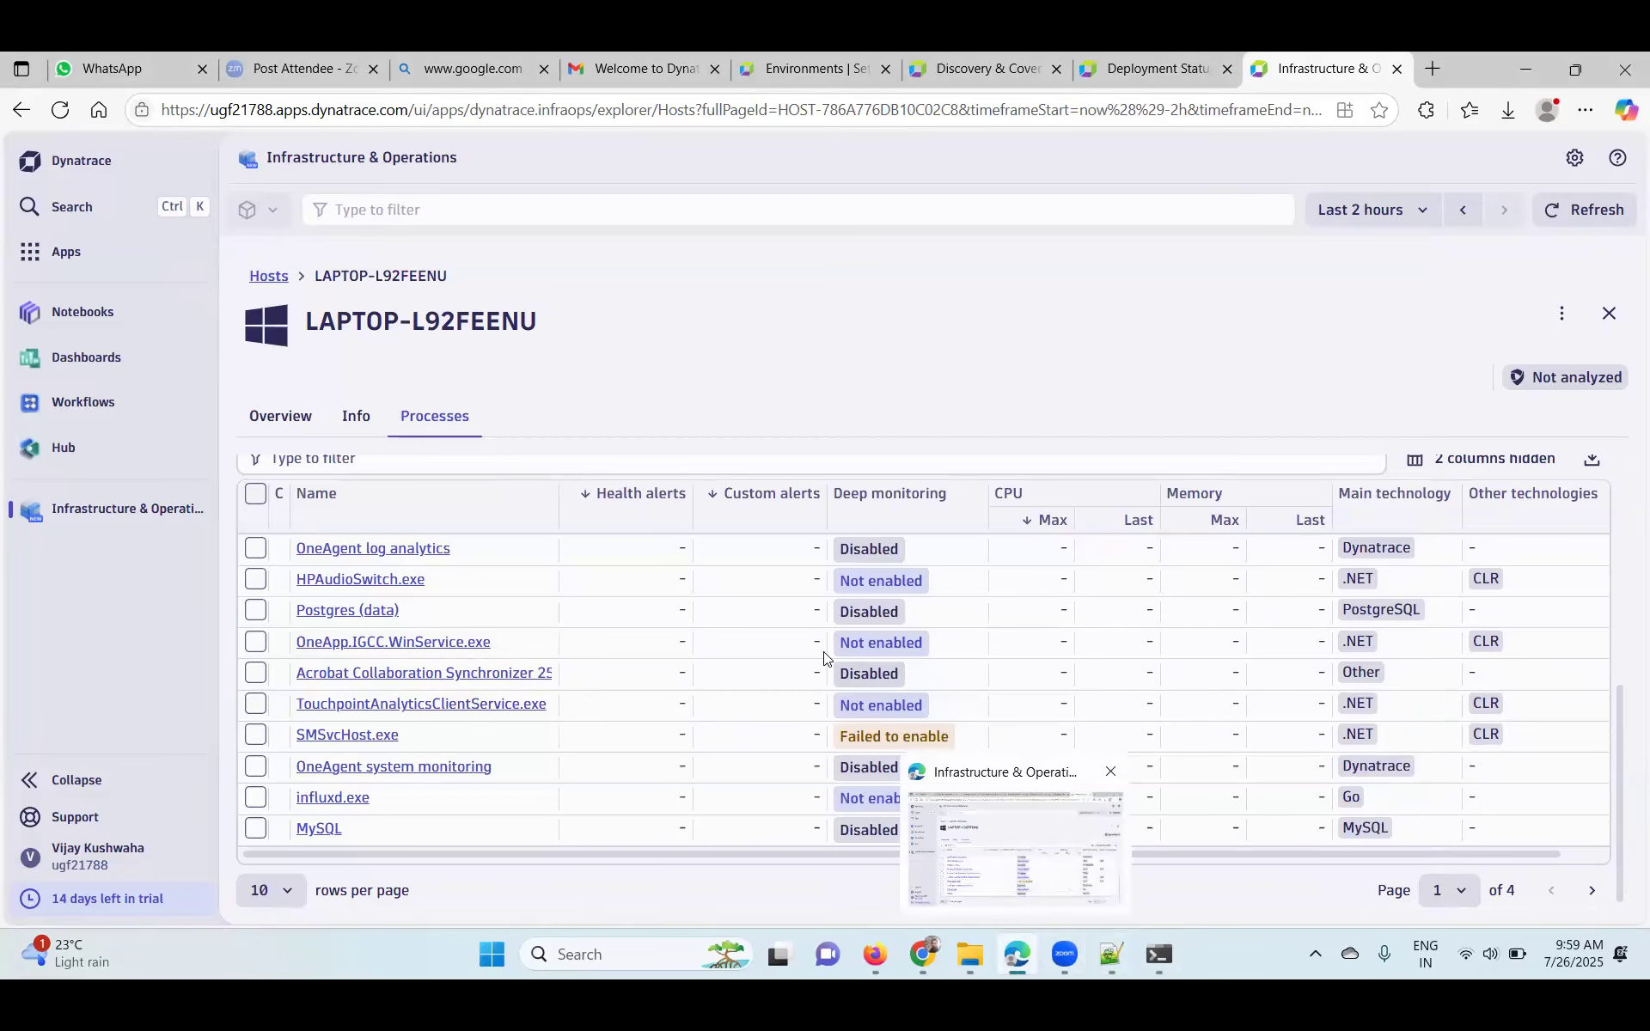
left_click(1521, 72)
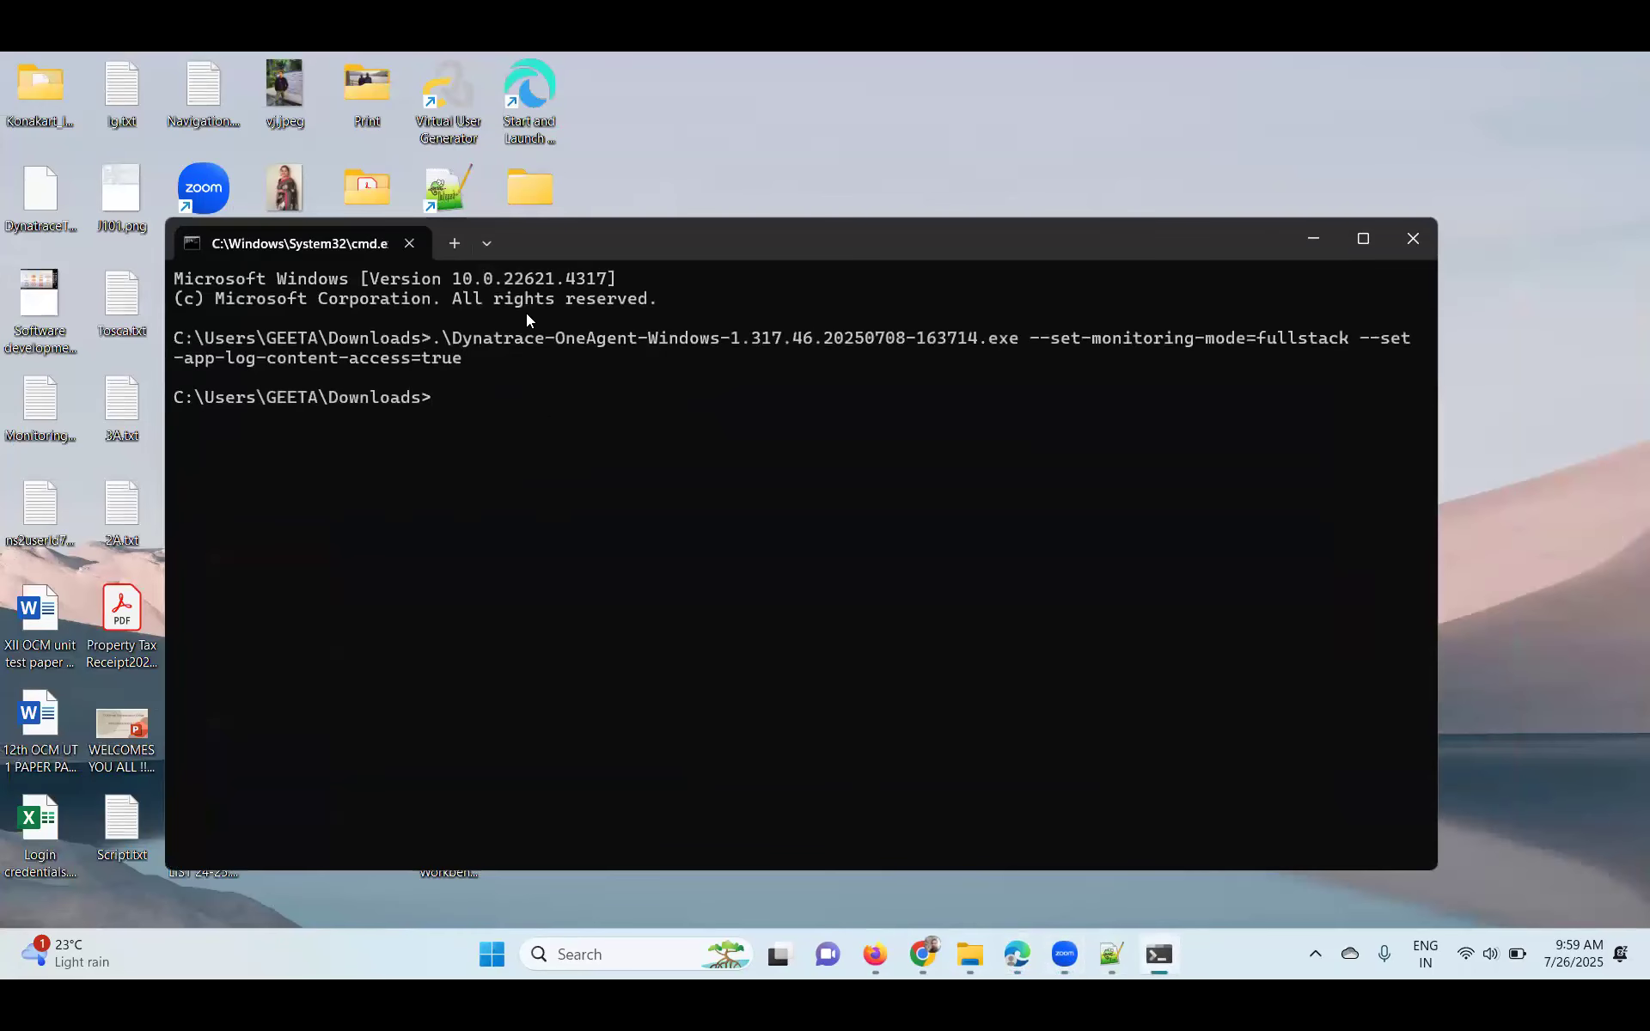
left_click(1413, 238)
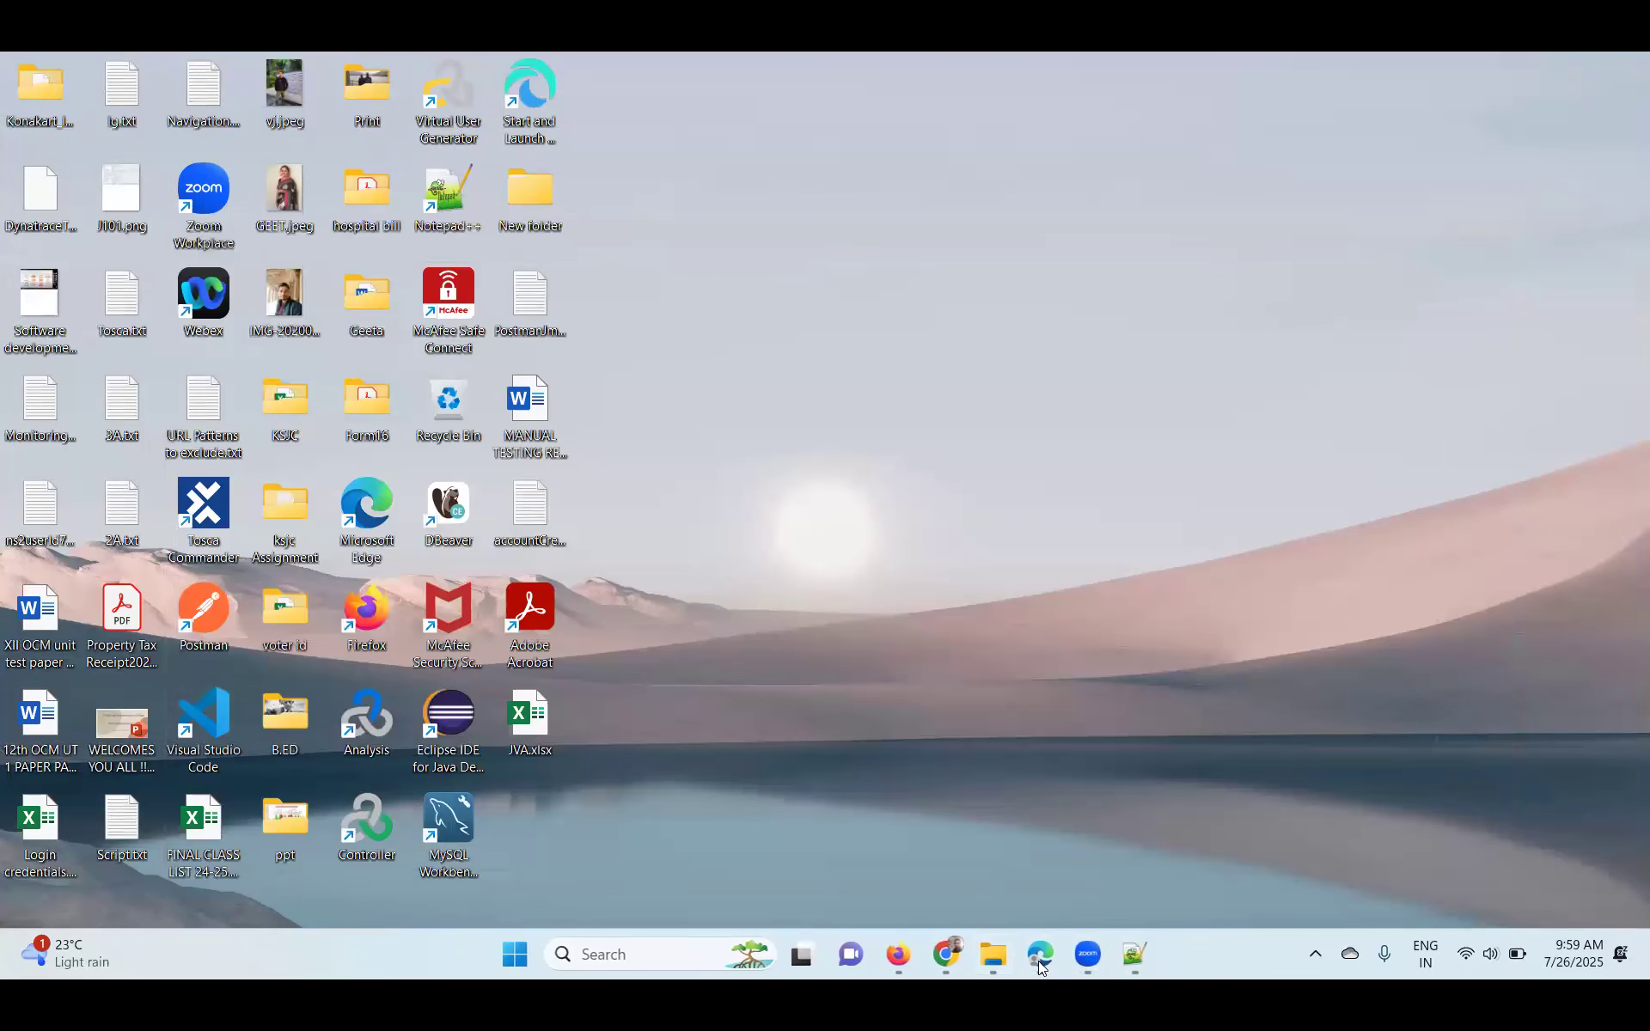
double_click(519, 122)
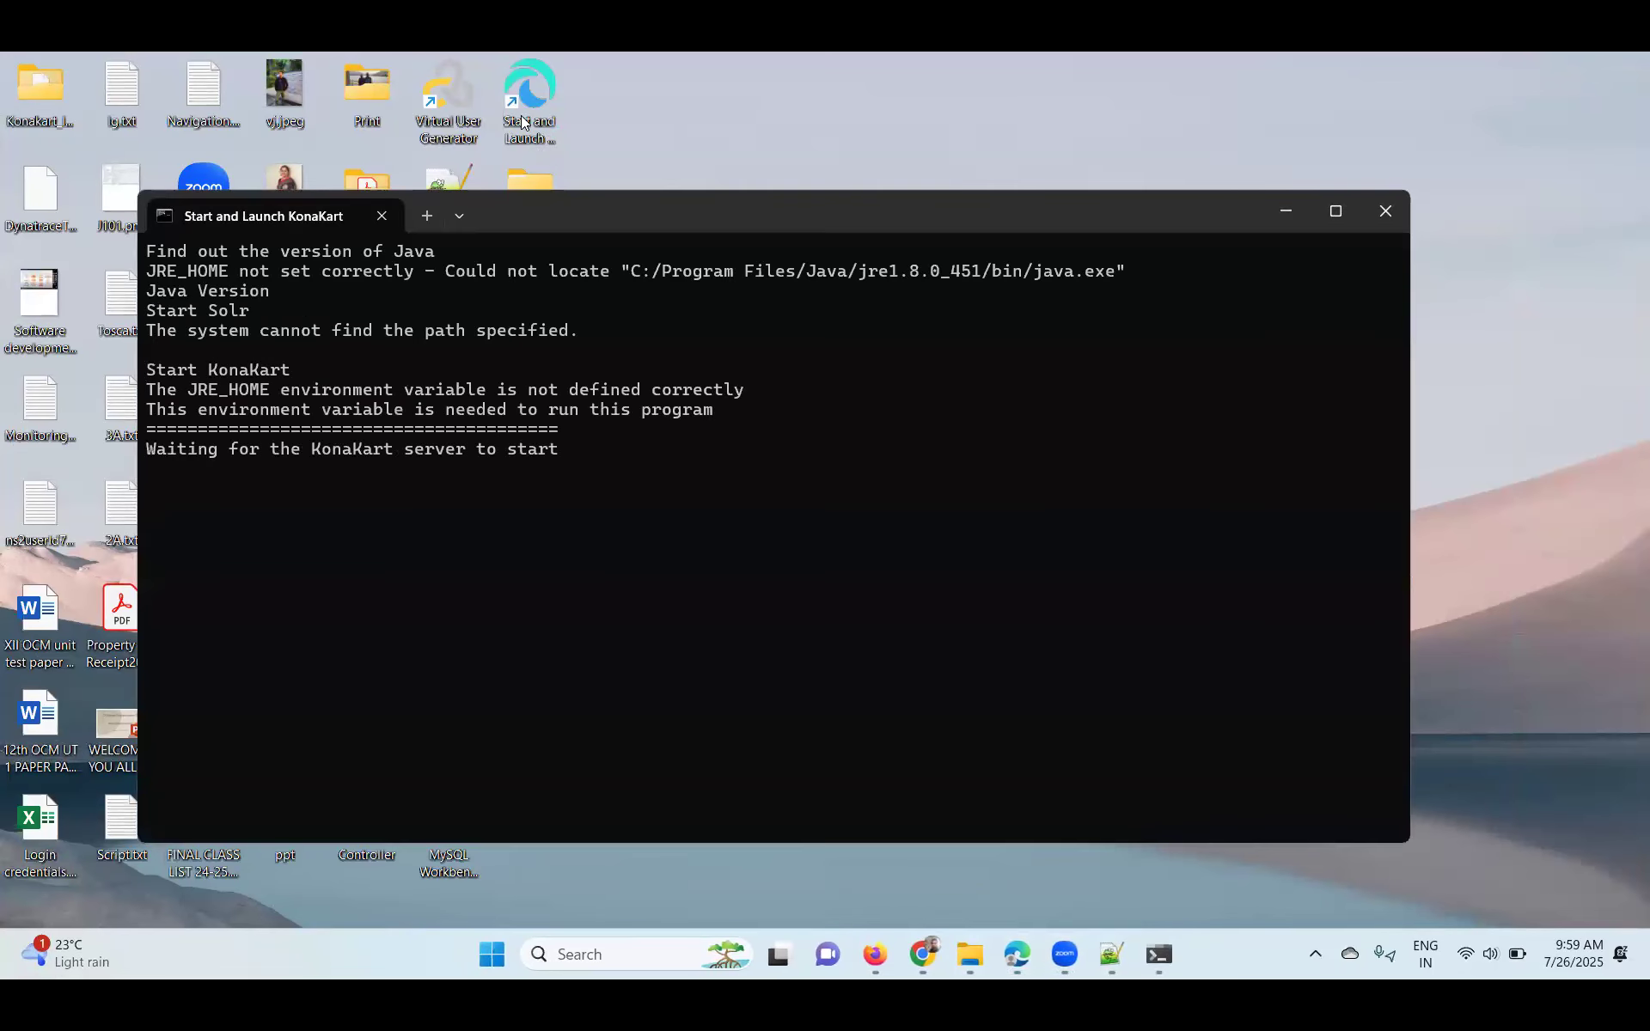
left_click(1023, 962)
left_click(1017, 963)
left_click(919, 958)
left_click(921, 958)
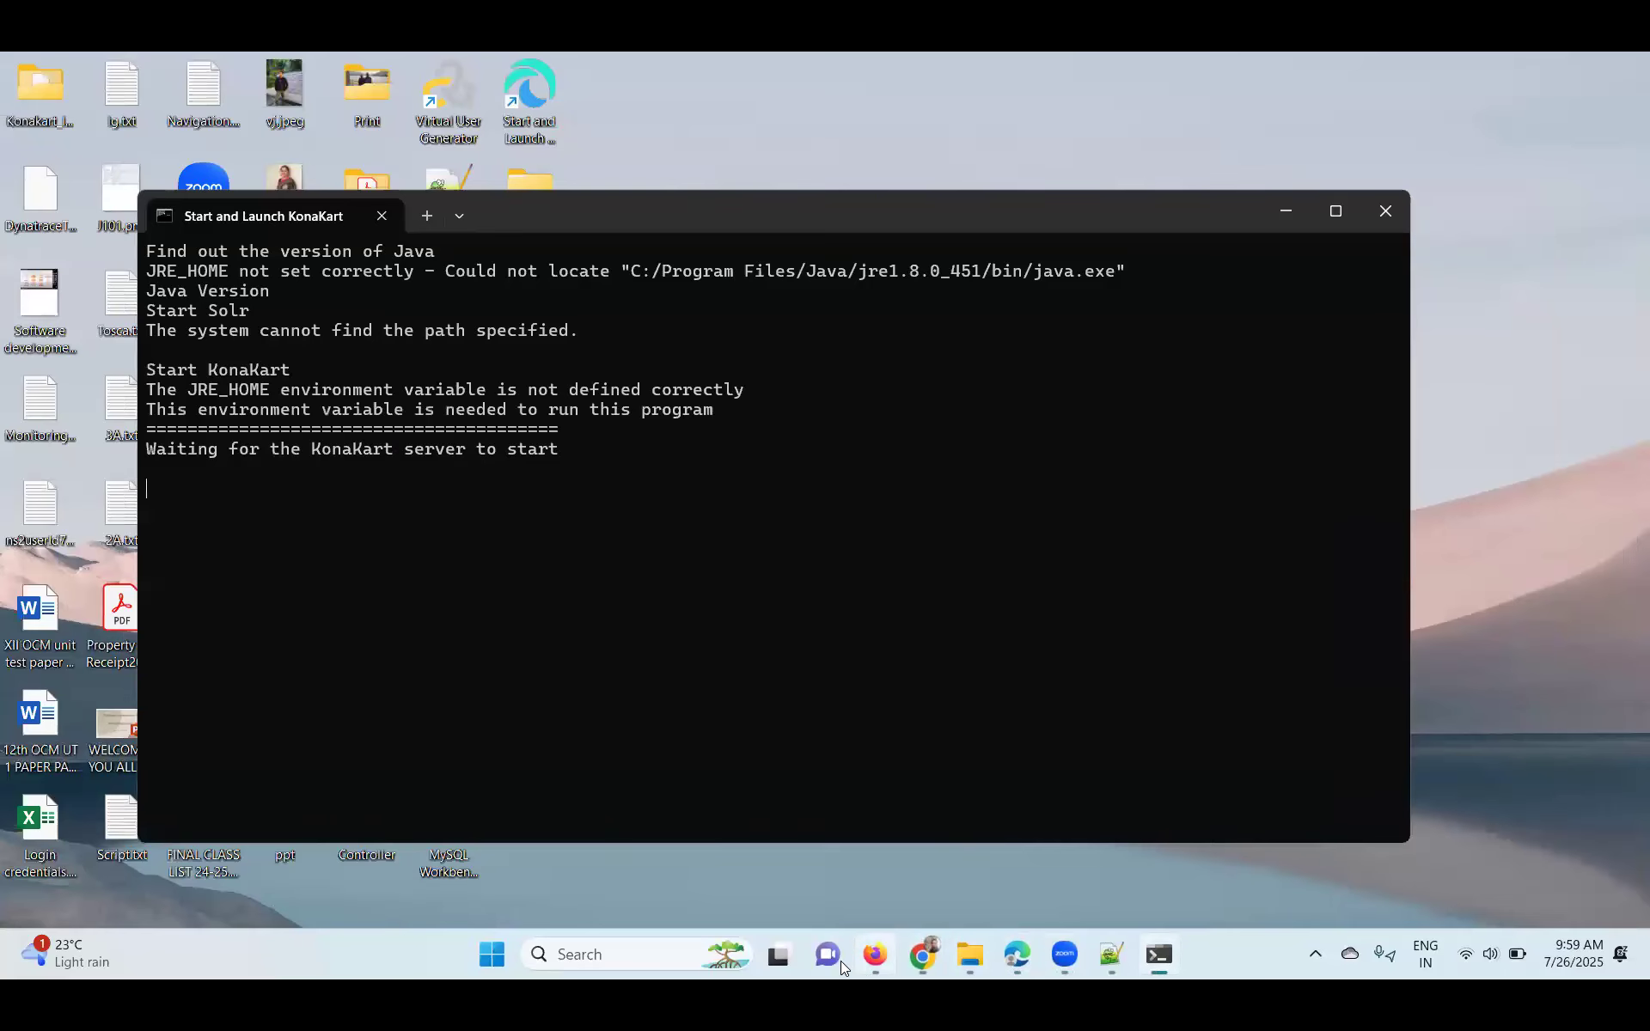
- Bring up Firefox and retry the localhost:8780/konakartadmin page
mouse_move(875, 956)
left_click(872, 838)
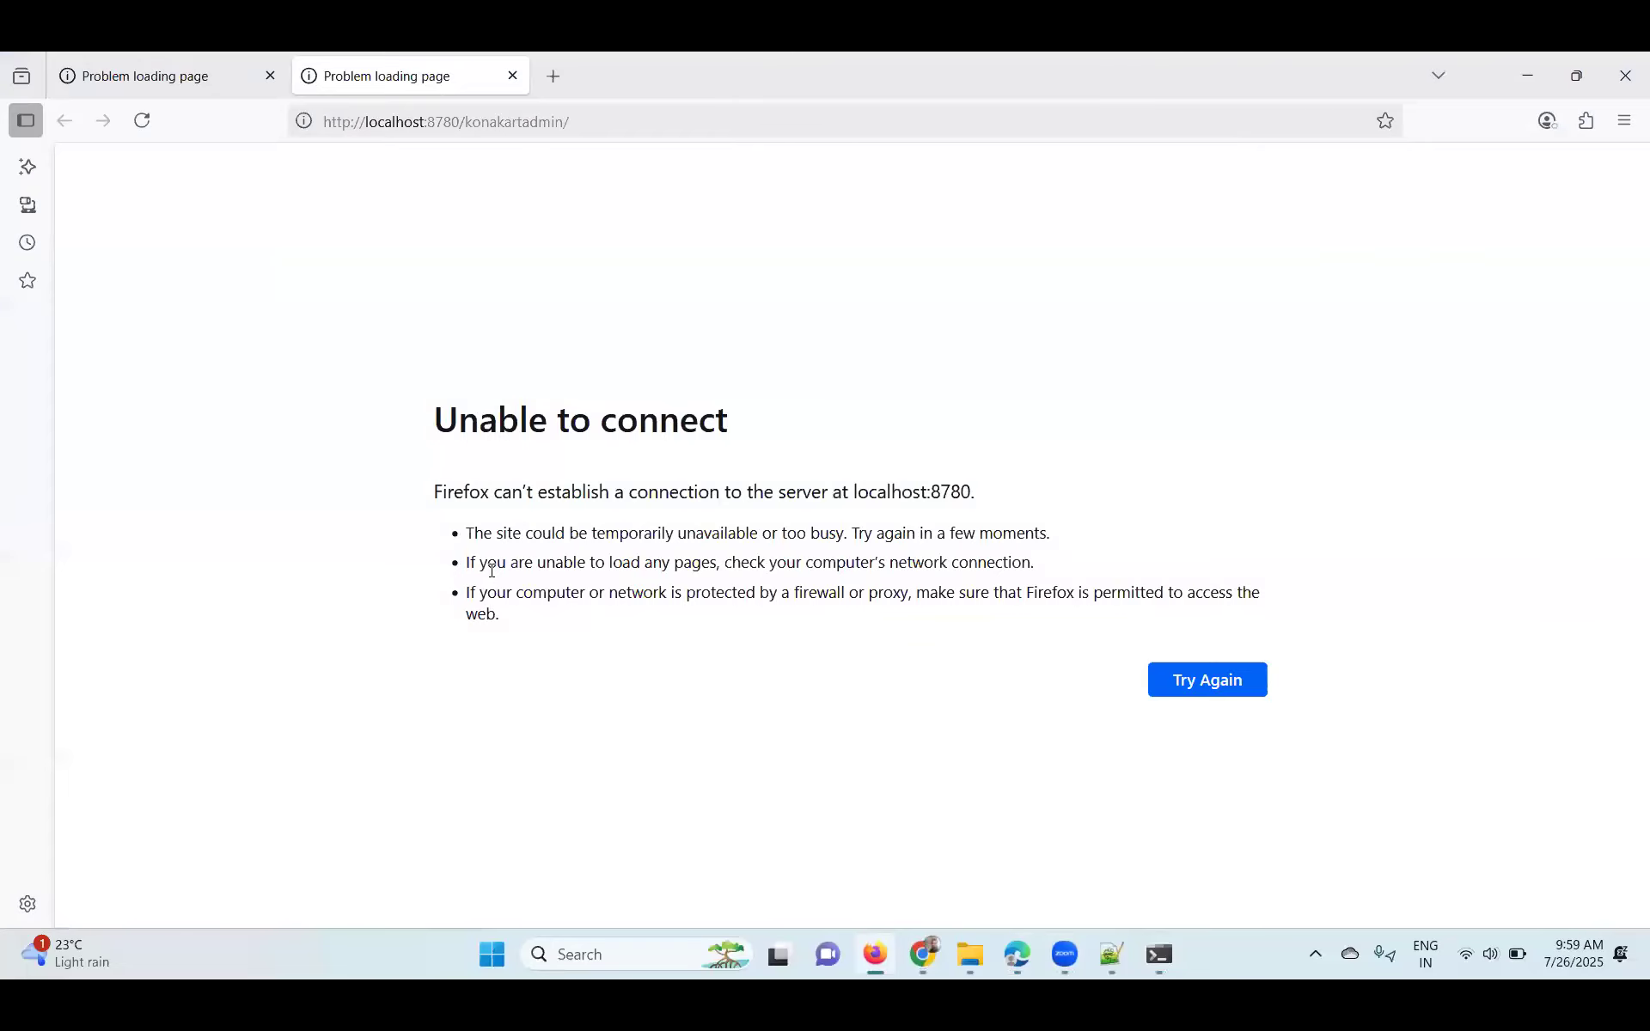
left_click(1206, 678)
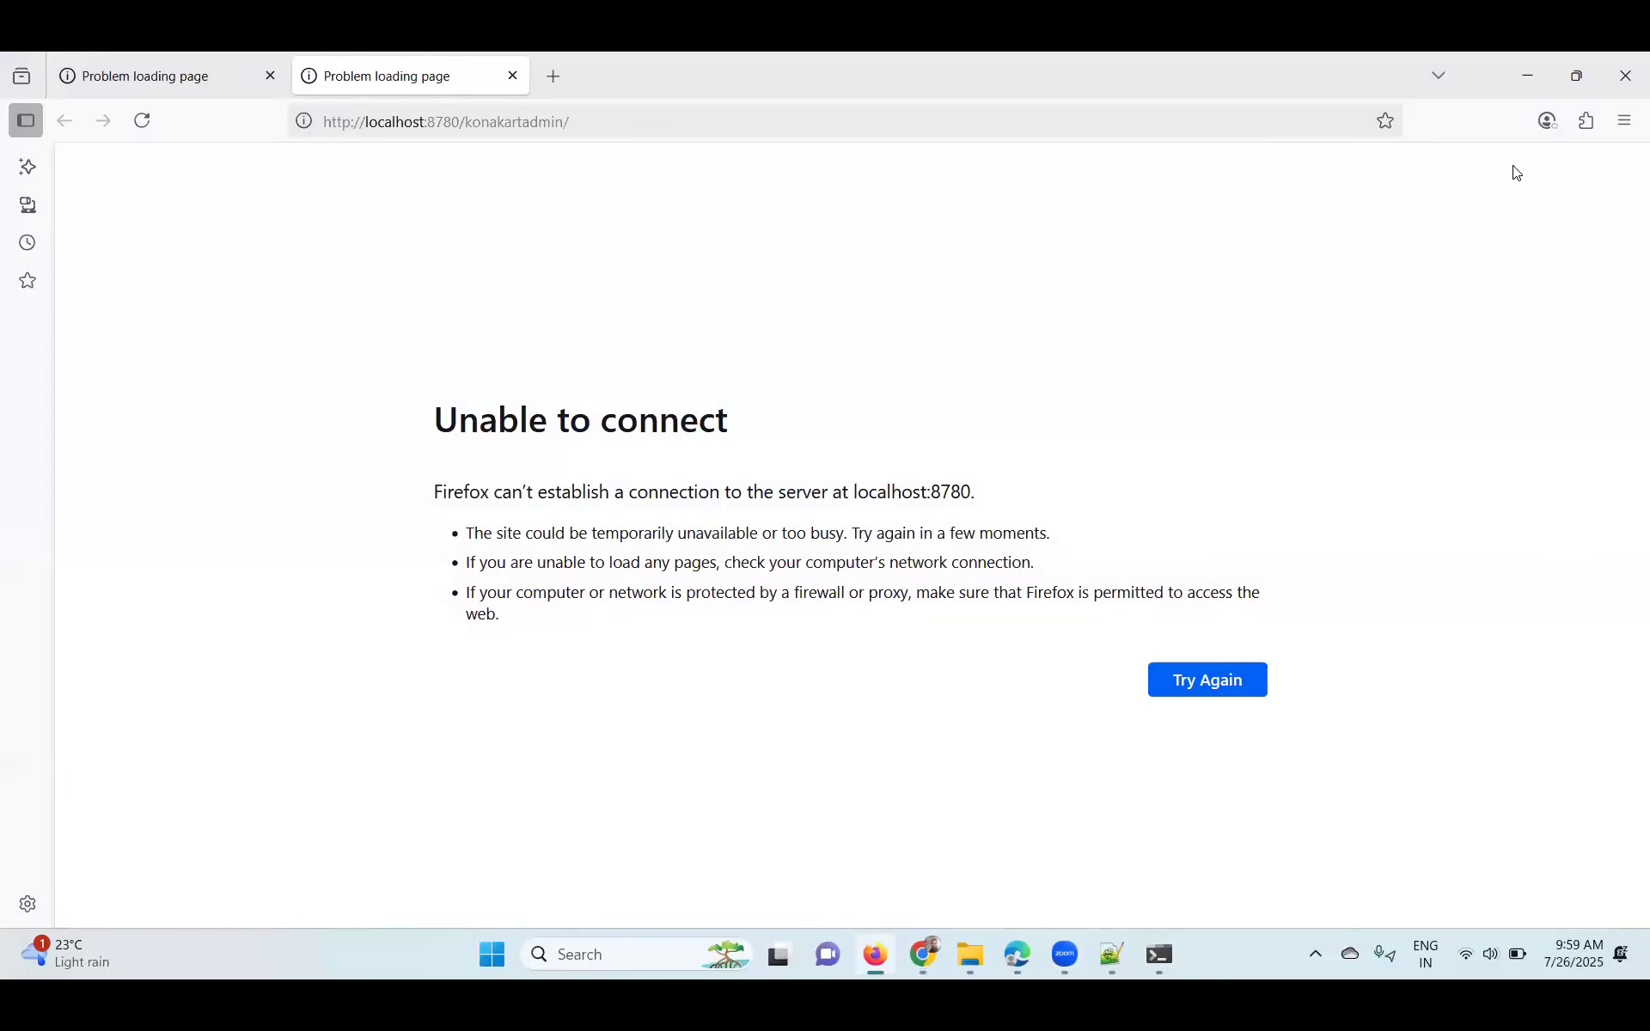
- Search Firefox settings for proxy and choose No proxy in Connection Settings
left_click(1625, 120)
left_click(1416, 677)
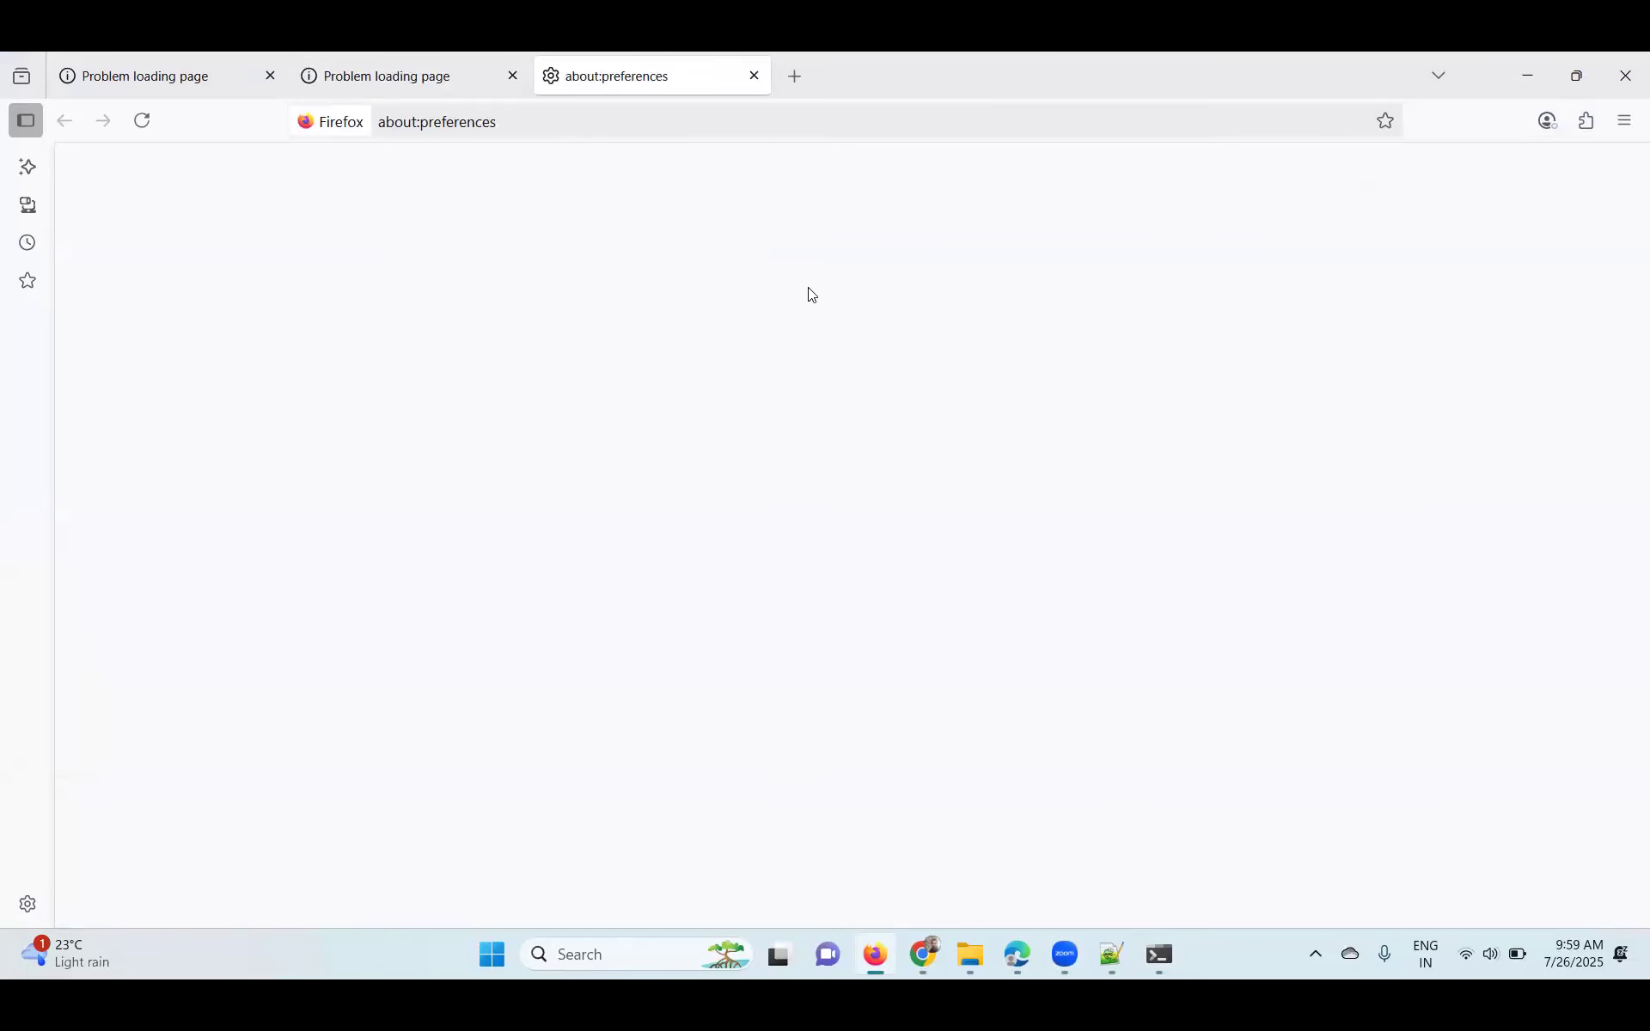
type("xy")
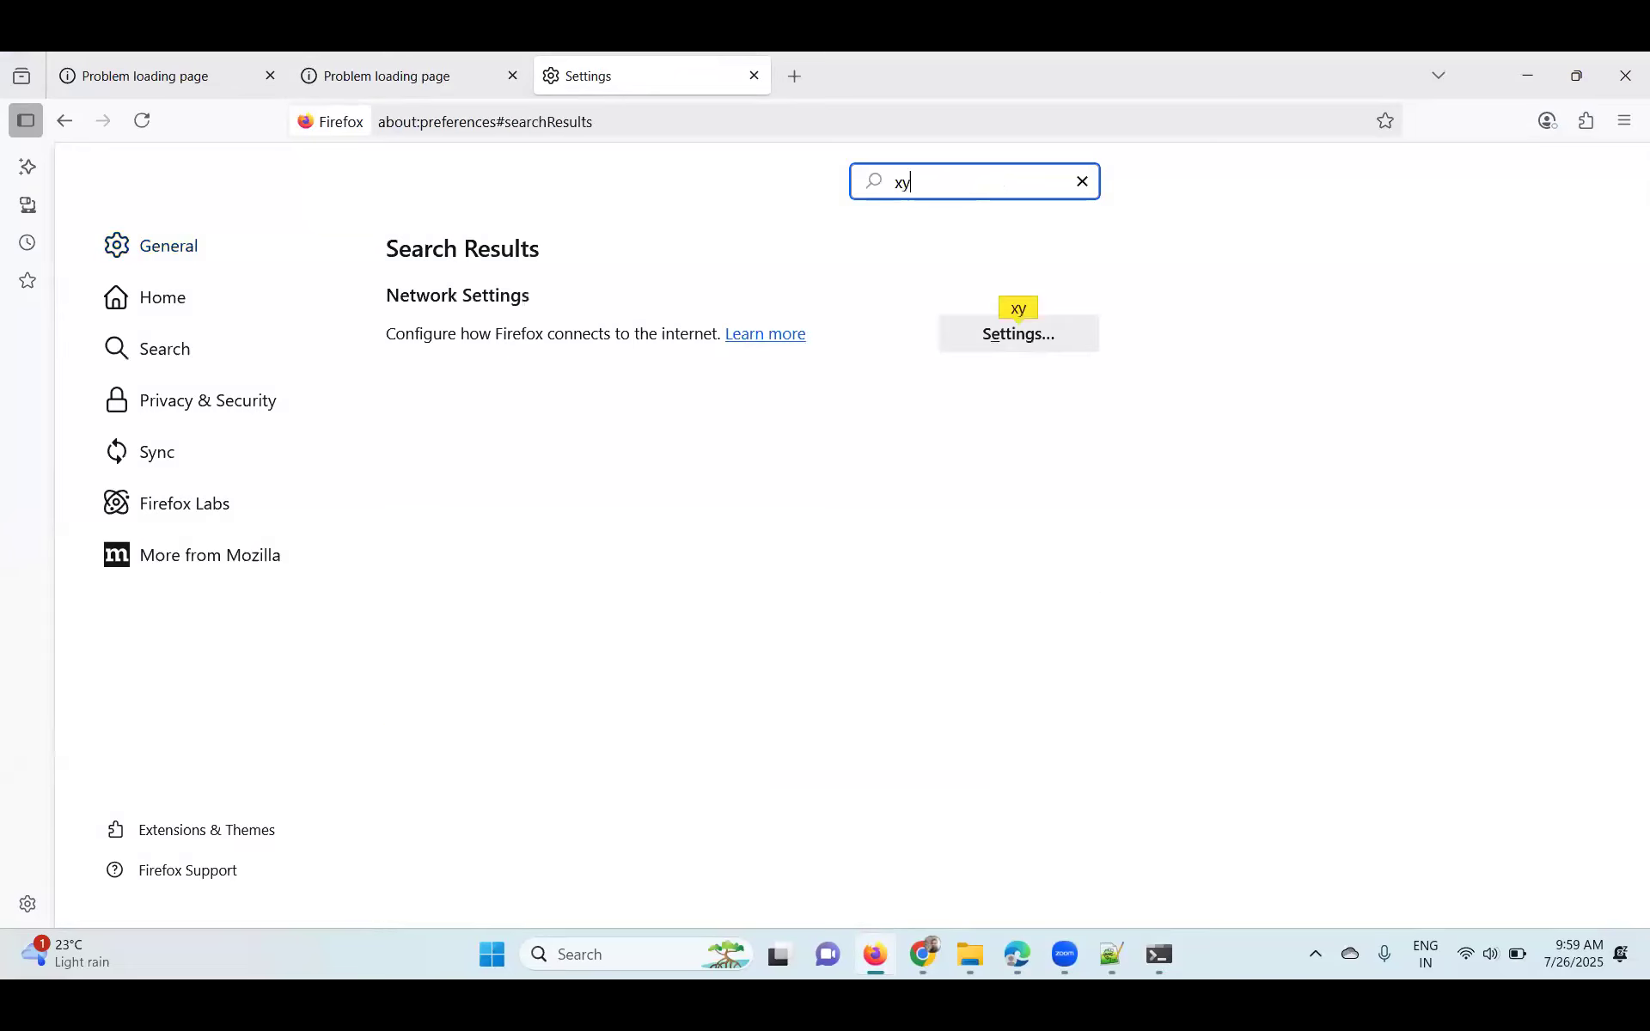
left_click(1625, 121)
left_click(1440, 687)
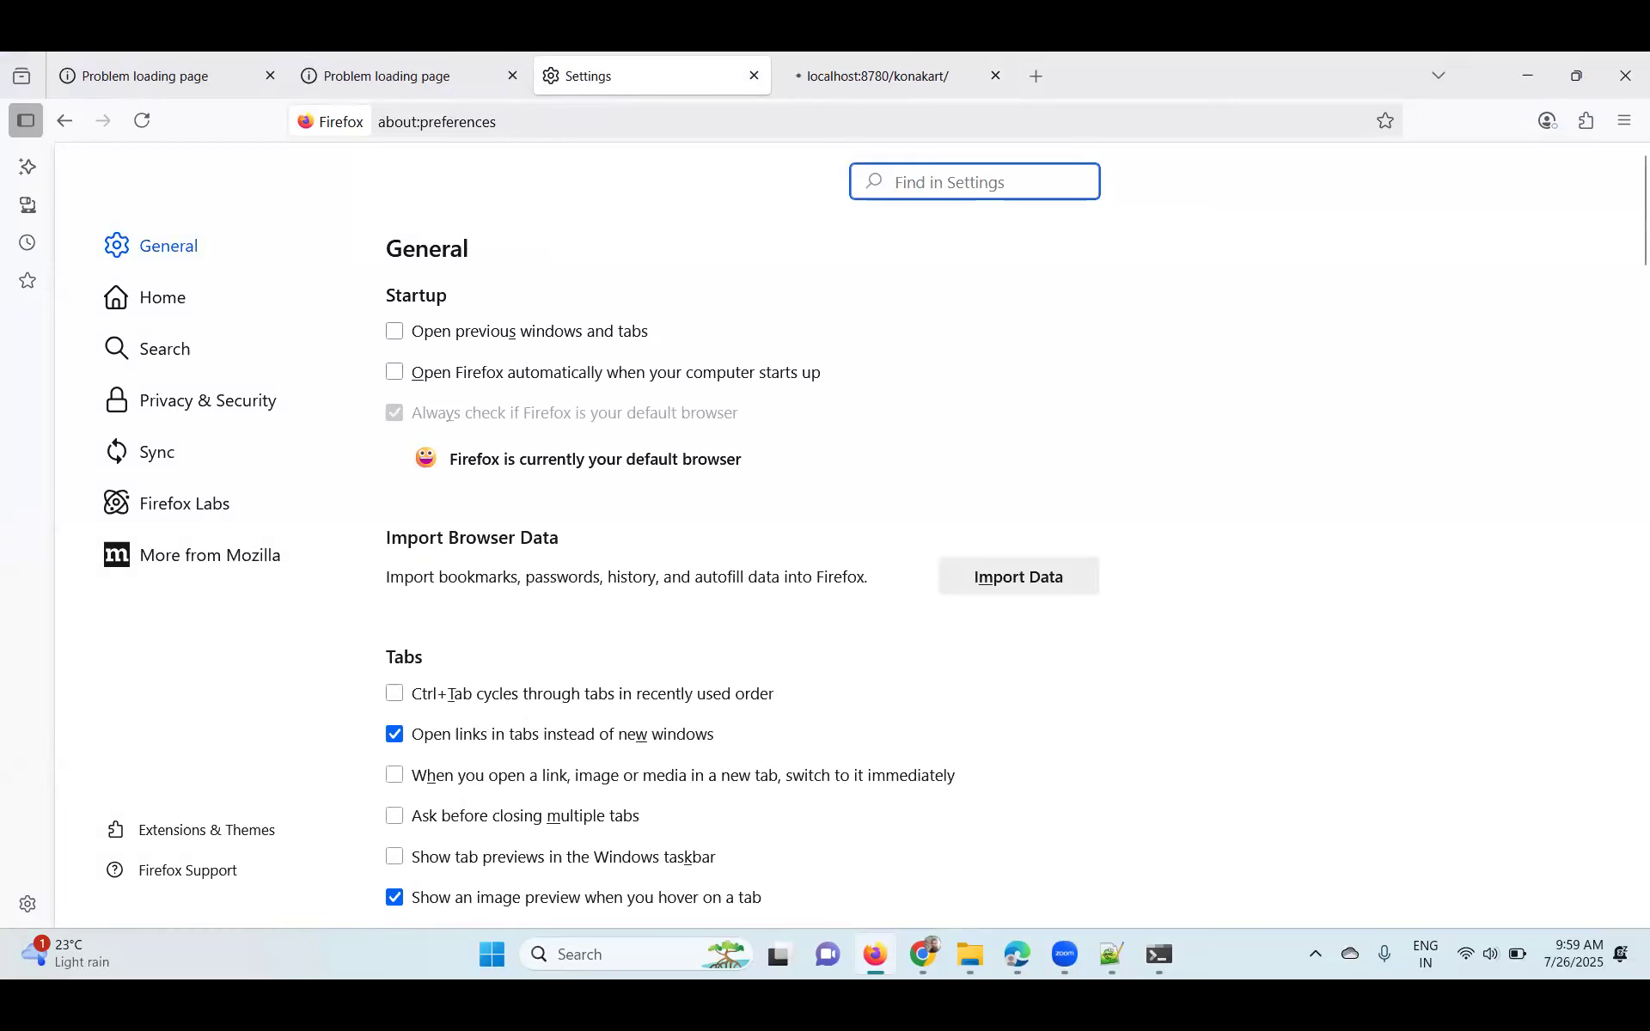
type("xy")
left_click(1000, 337)
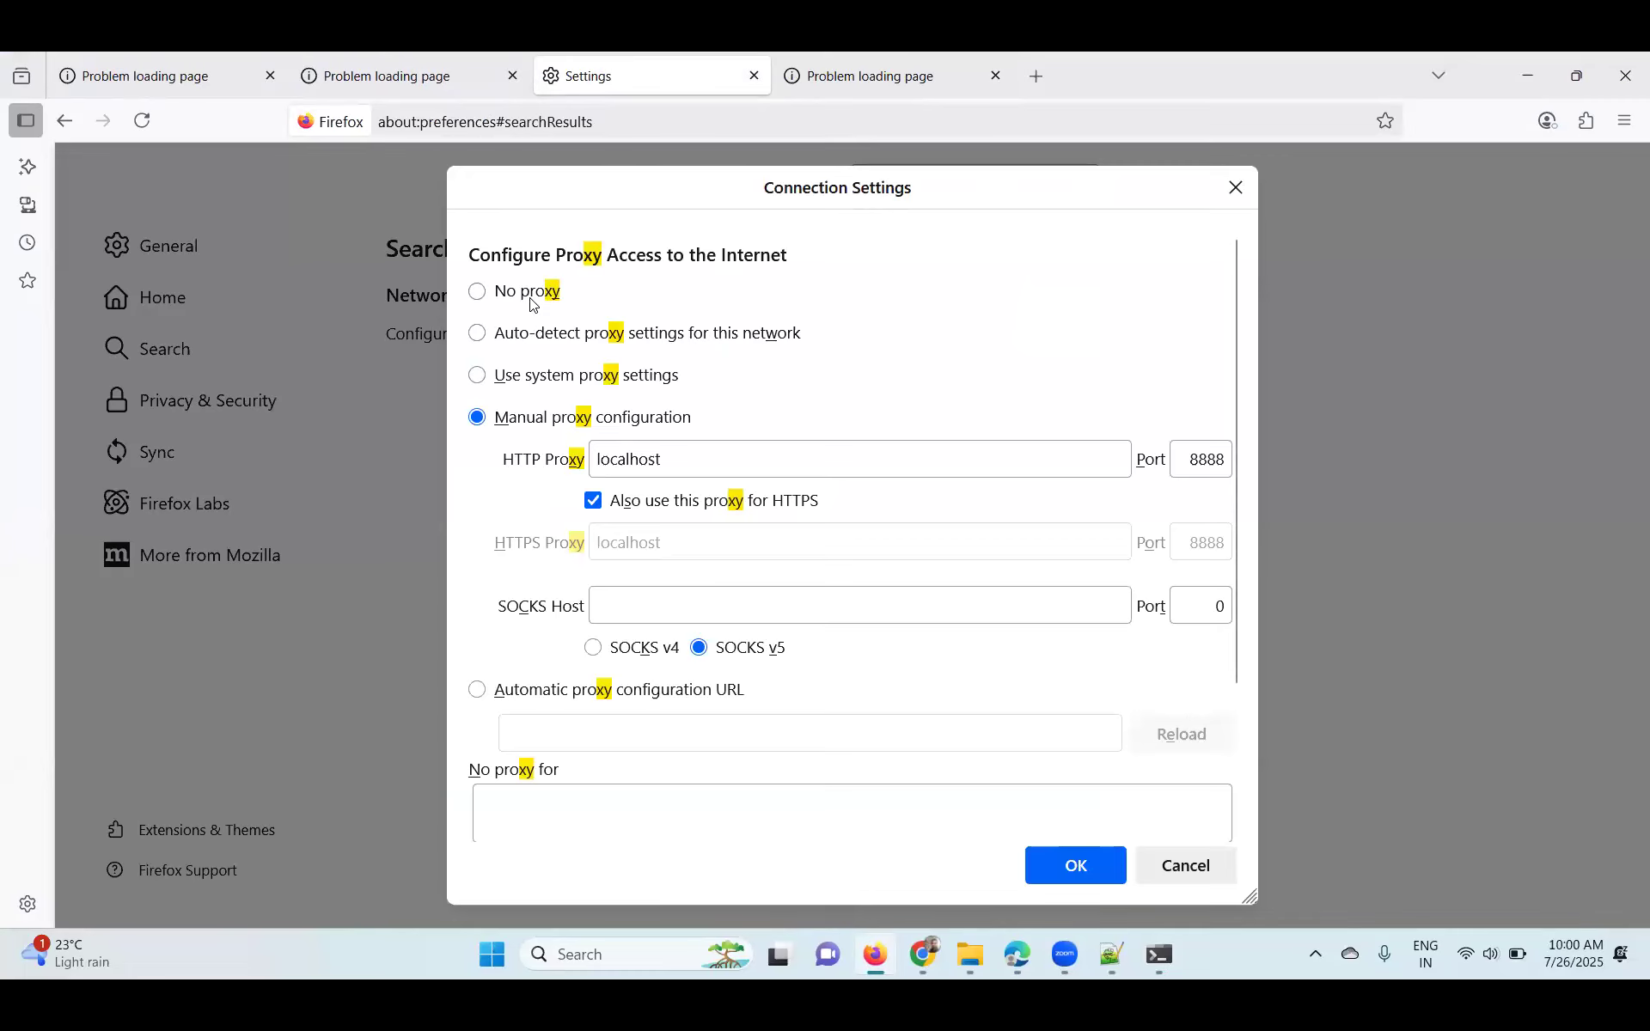
left_click(531, 292)
- Reselect No proxy instead of the localhost:8888 manual proxy and save with OK
mouse_move(1017, 954)
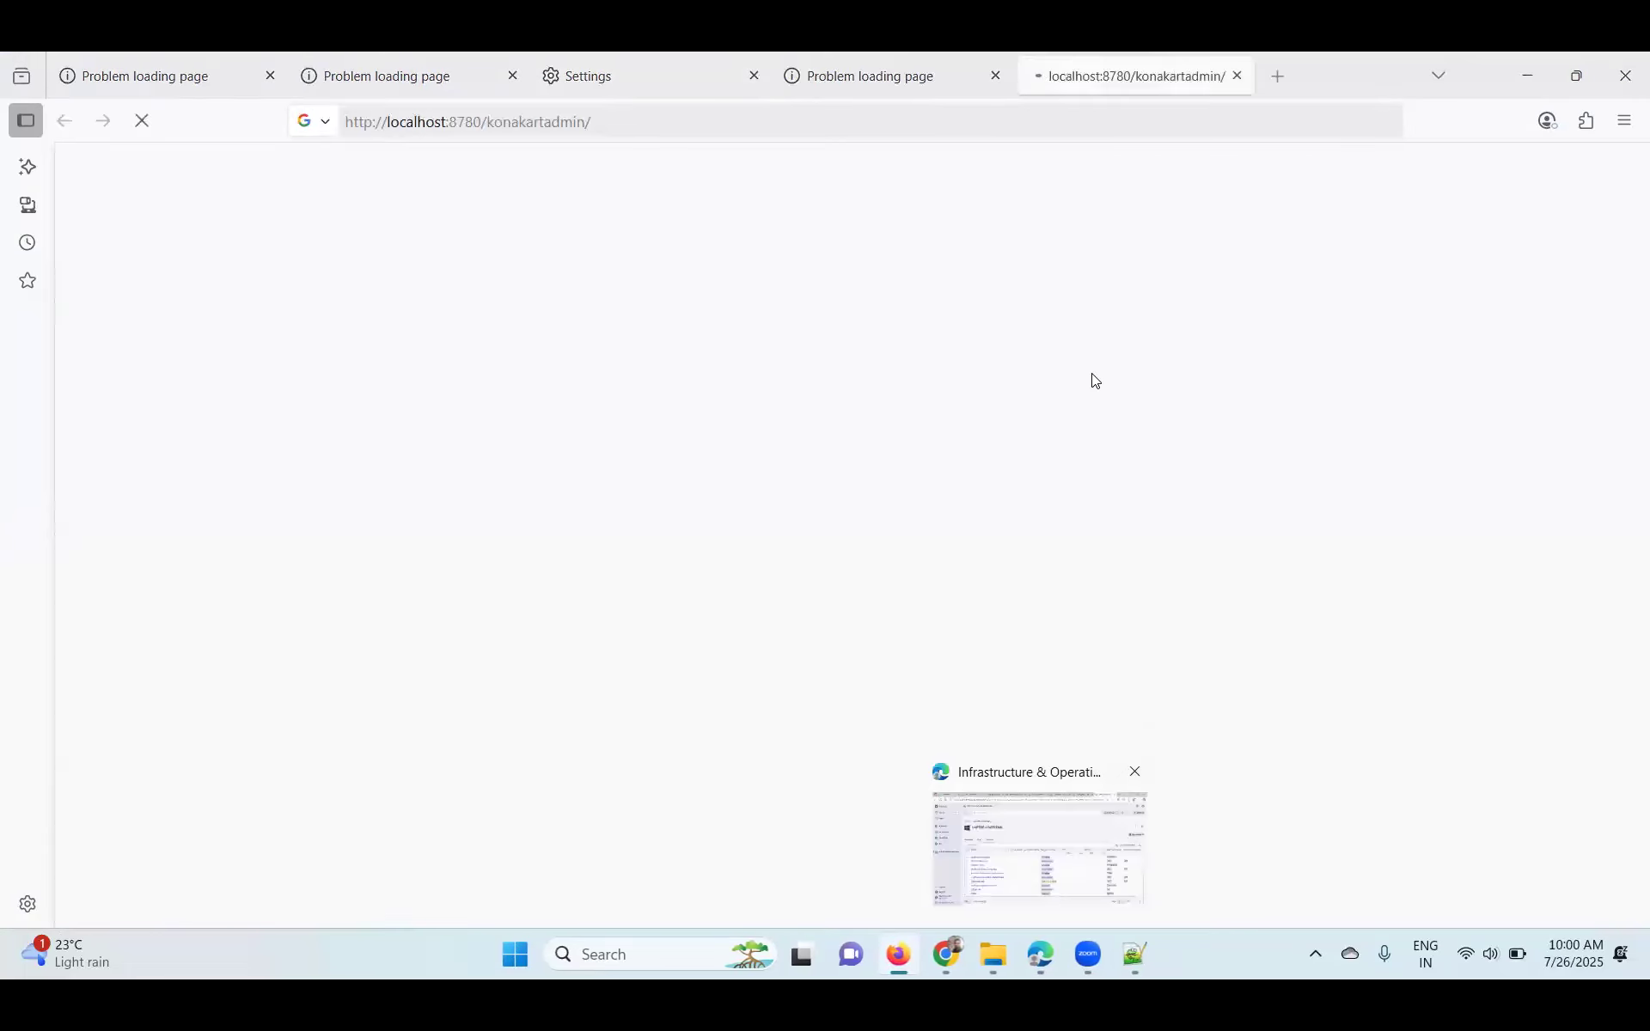
left_click(1624, 120)
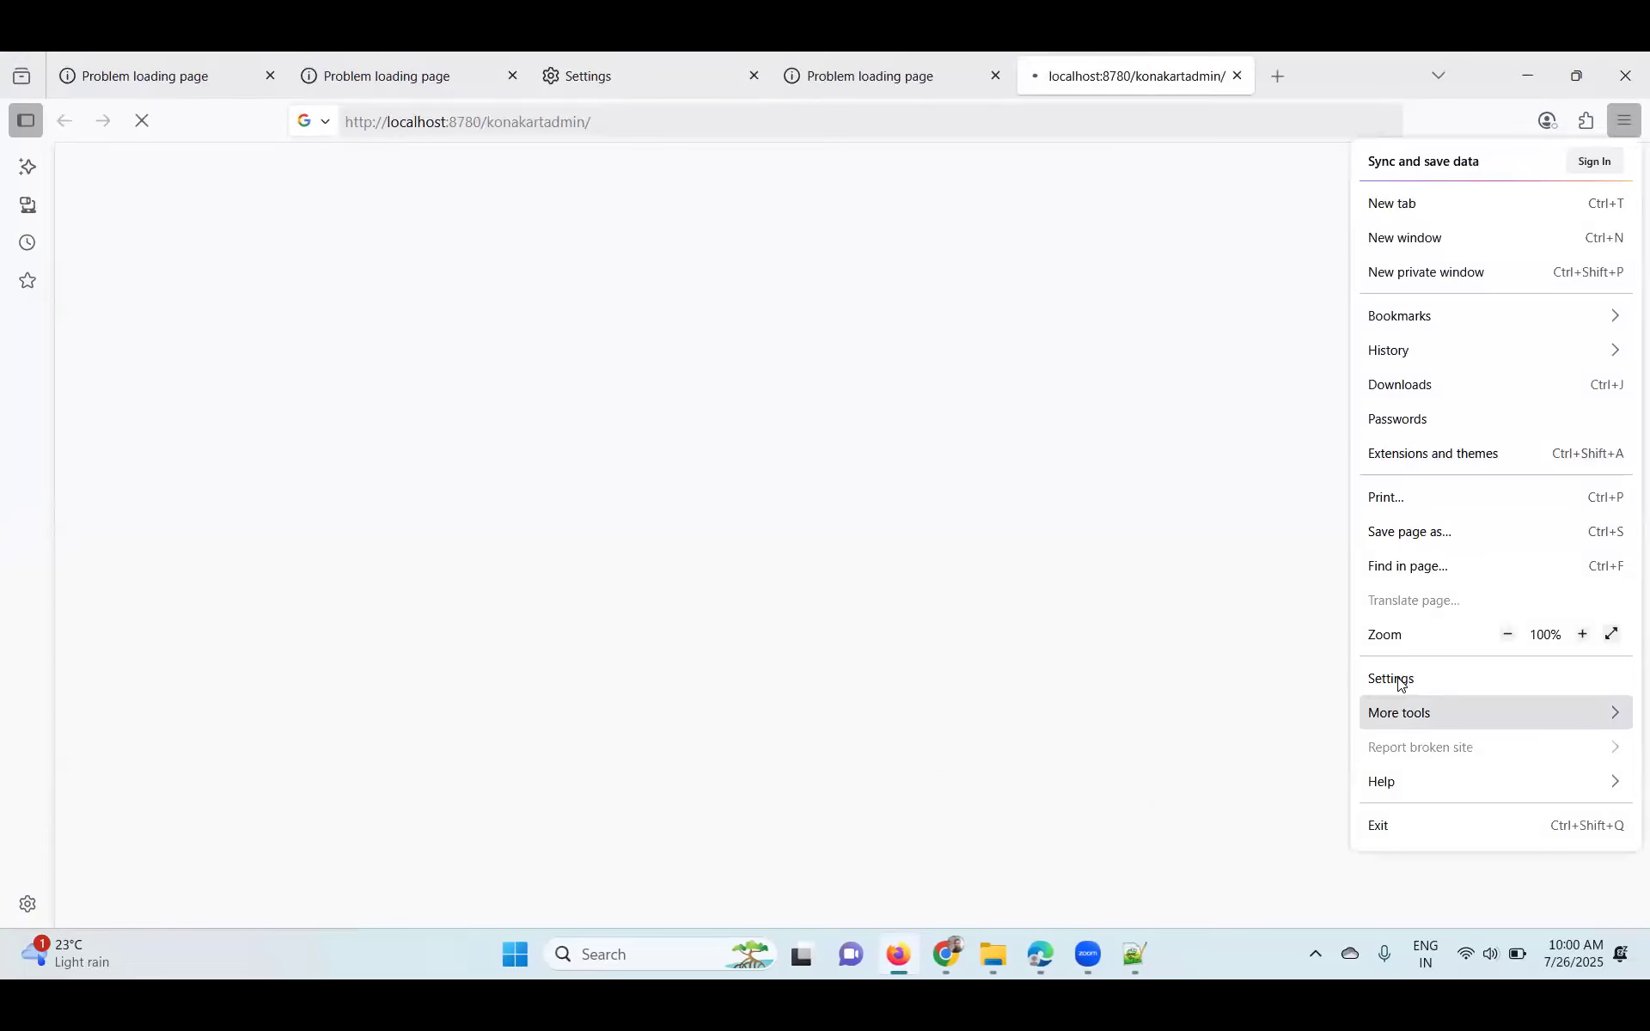
left_click(1392, 681)
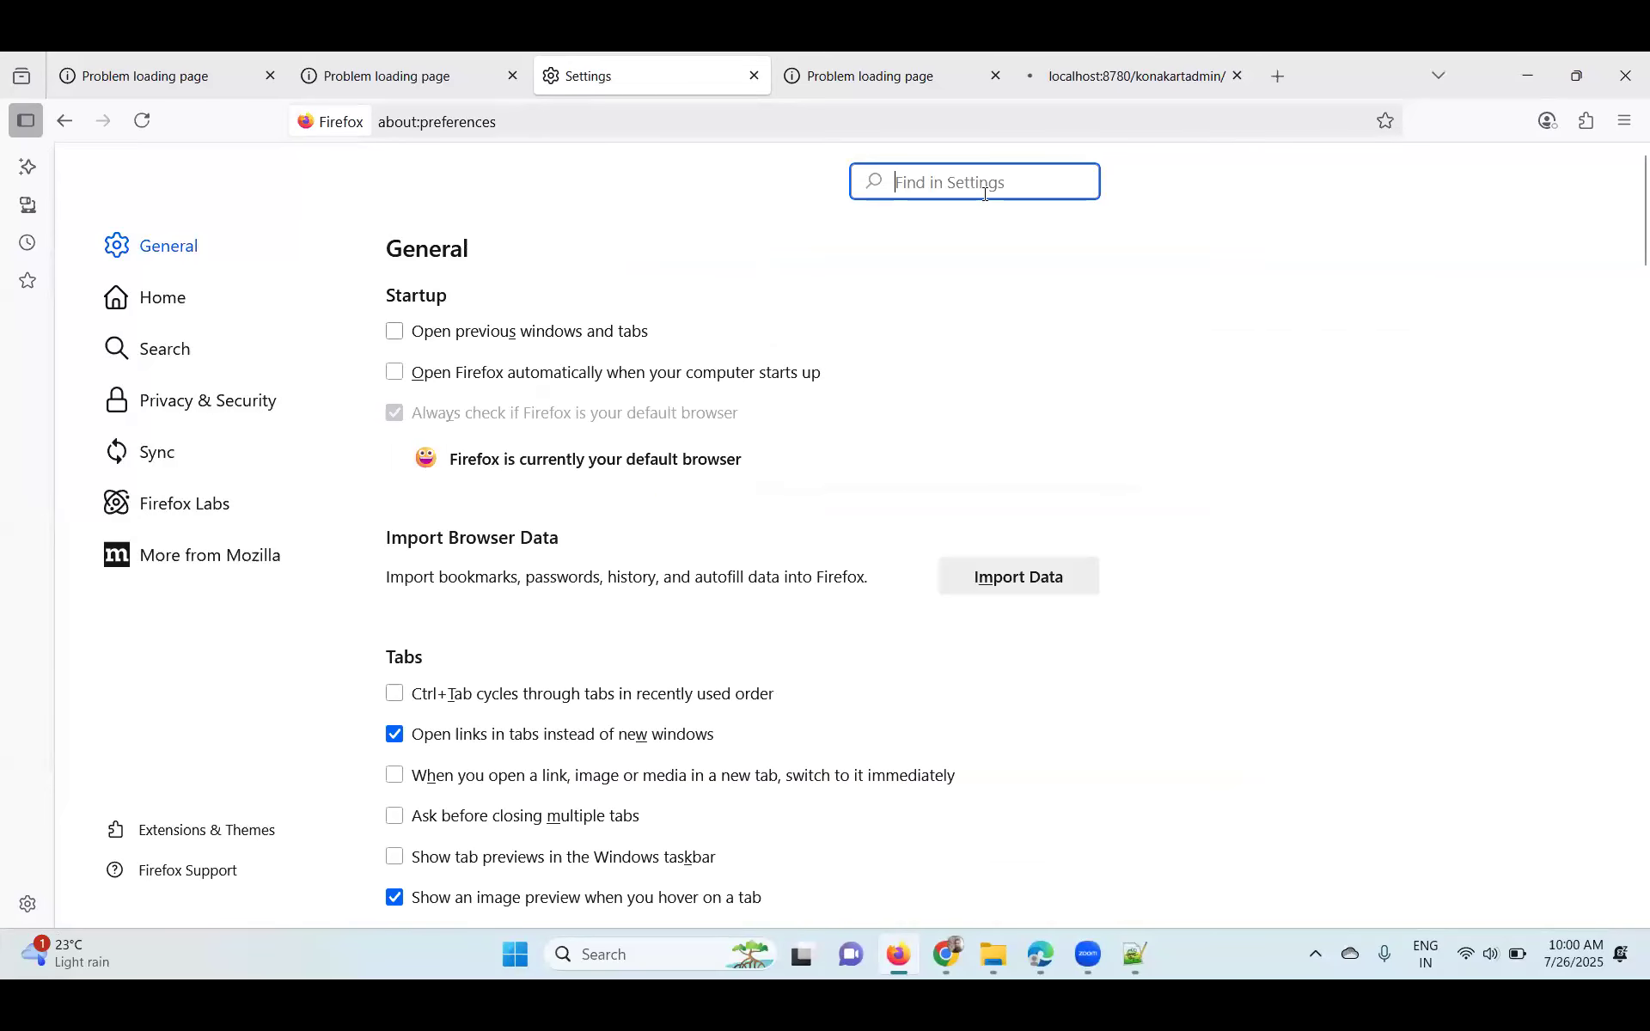
type("xy")
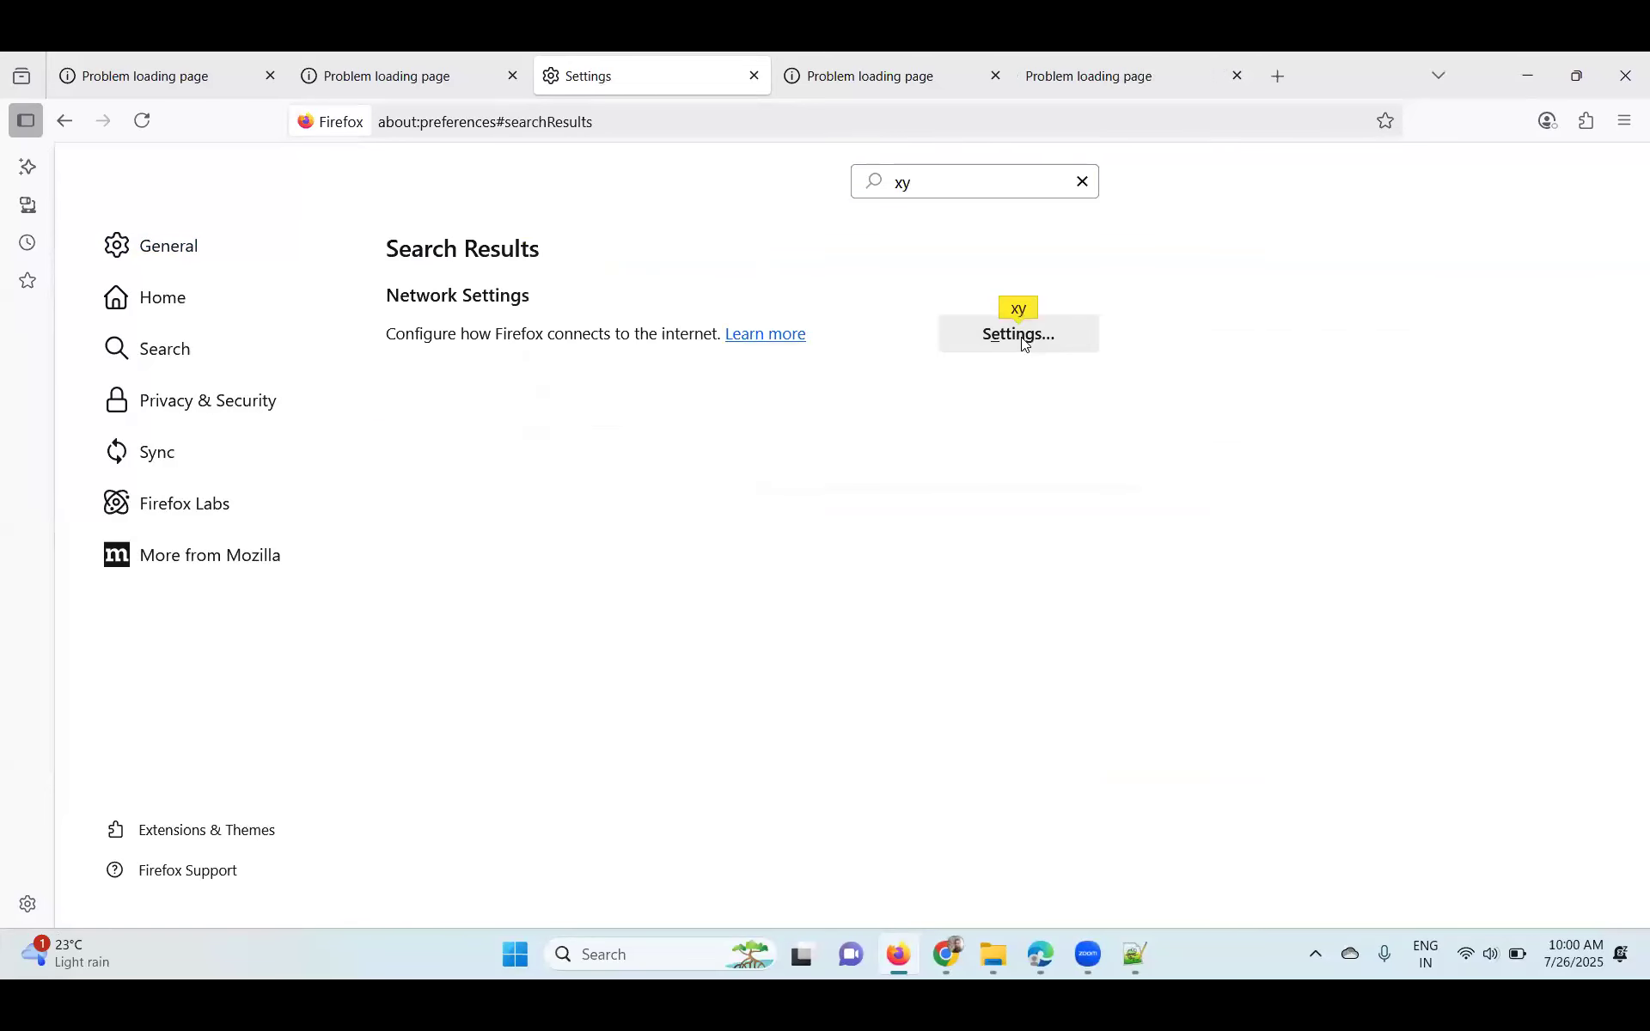
left_click(1022, 333)
left_click(537, 292)
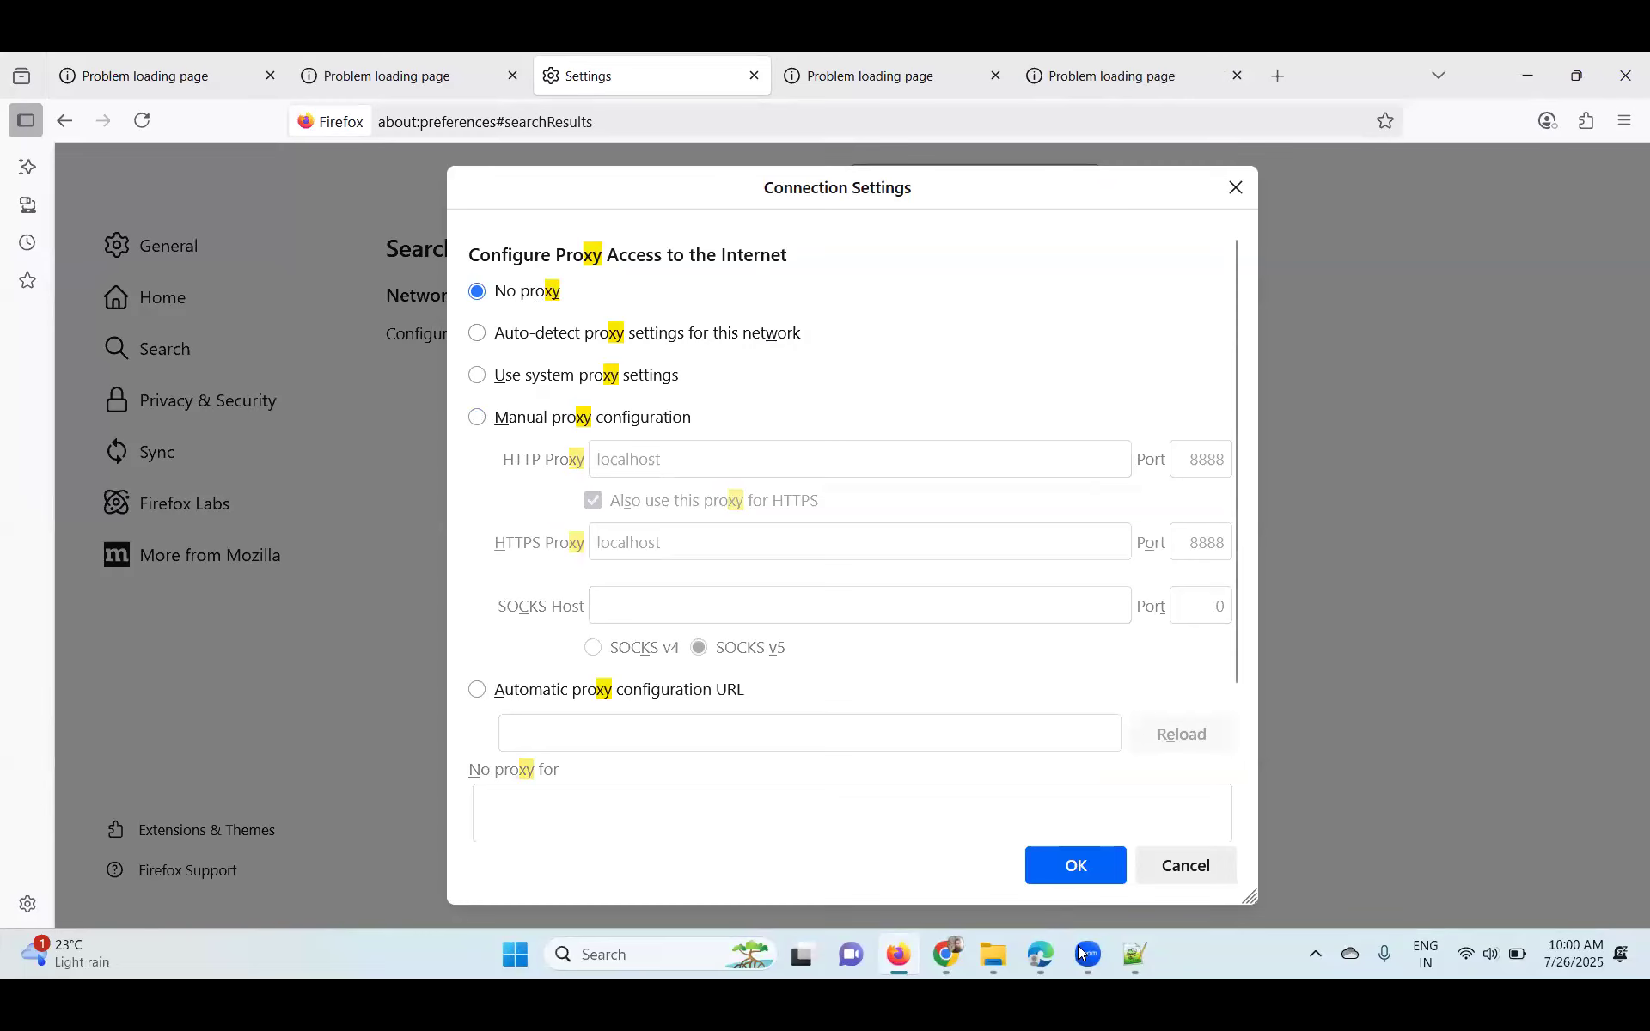
left_click(1050, 864)
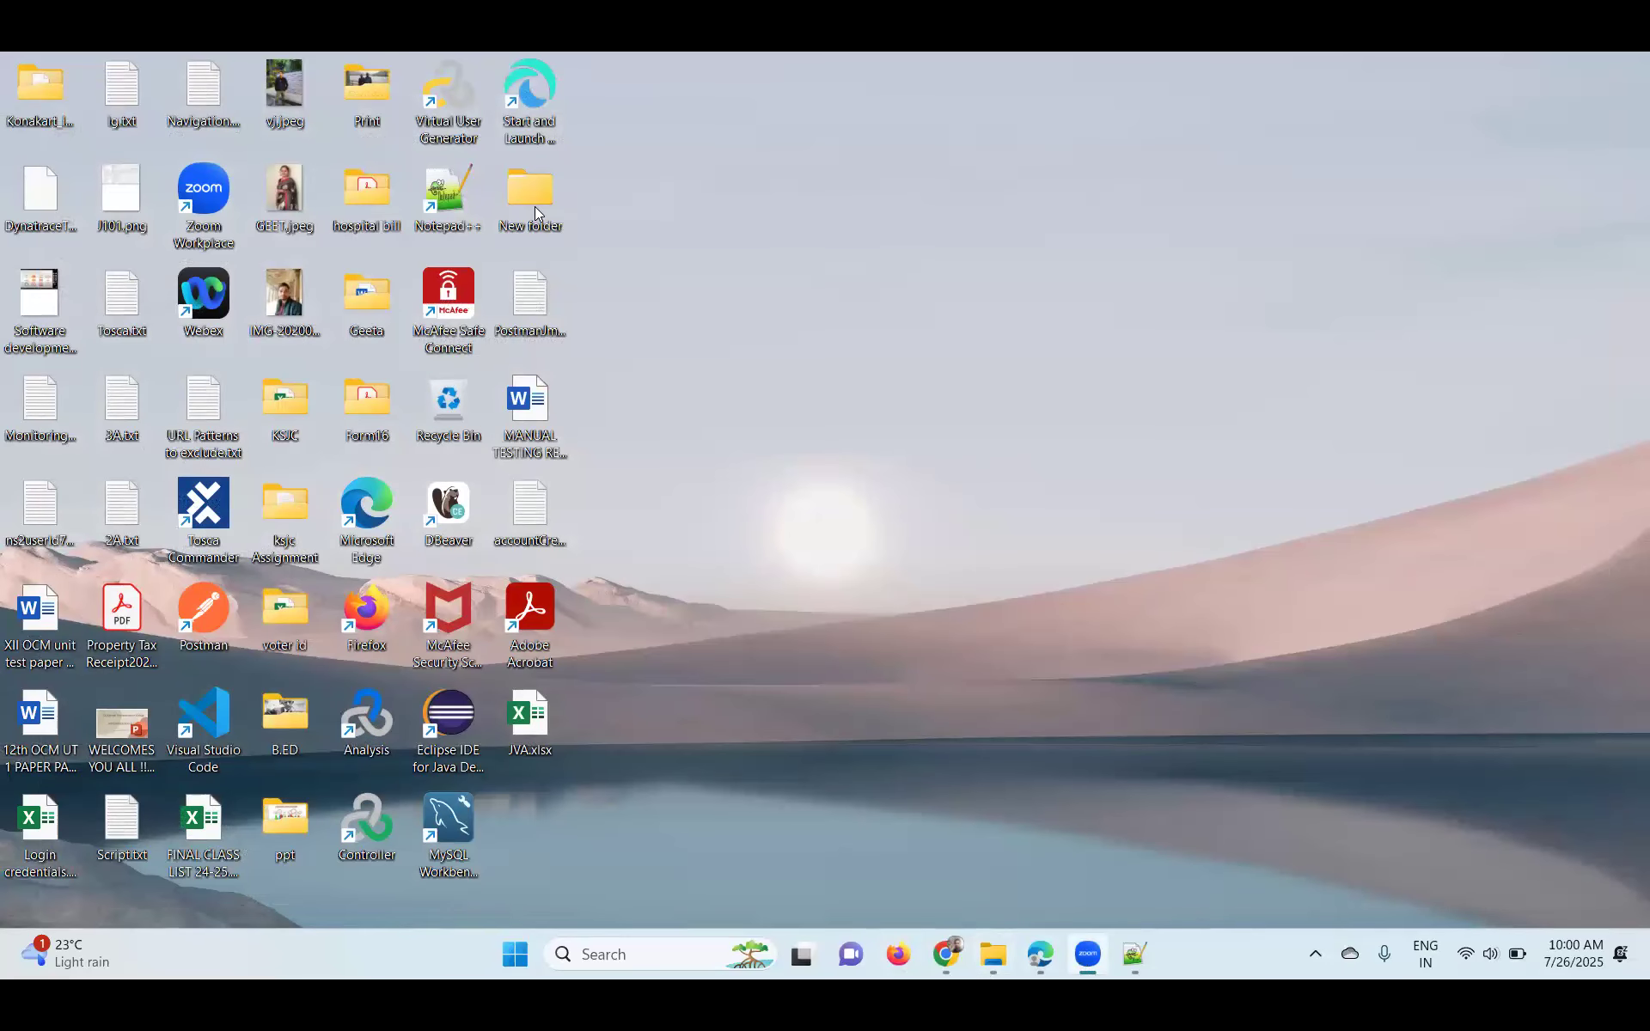
- Relaunch the Start and Launch KonaKart script, minimize its console, and bring Dynatrace back
double_click(538, 124)
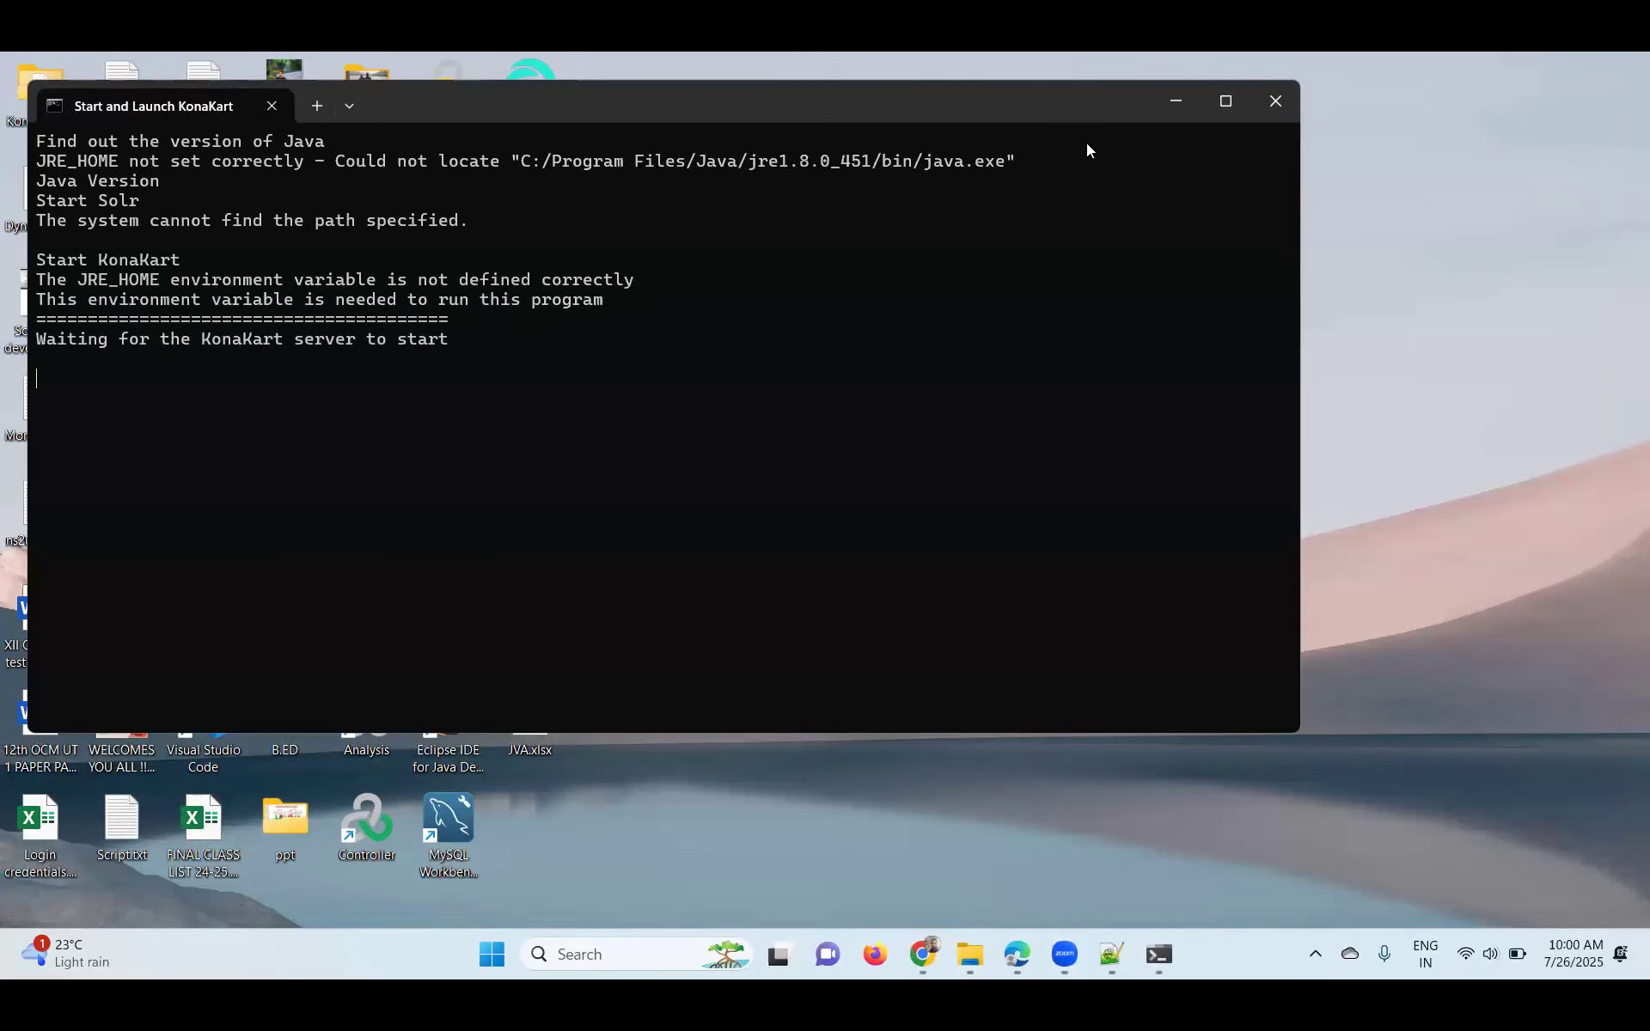
left_click(1188, 107)
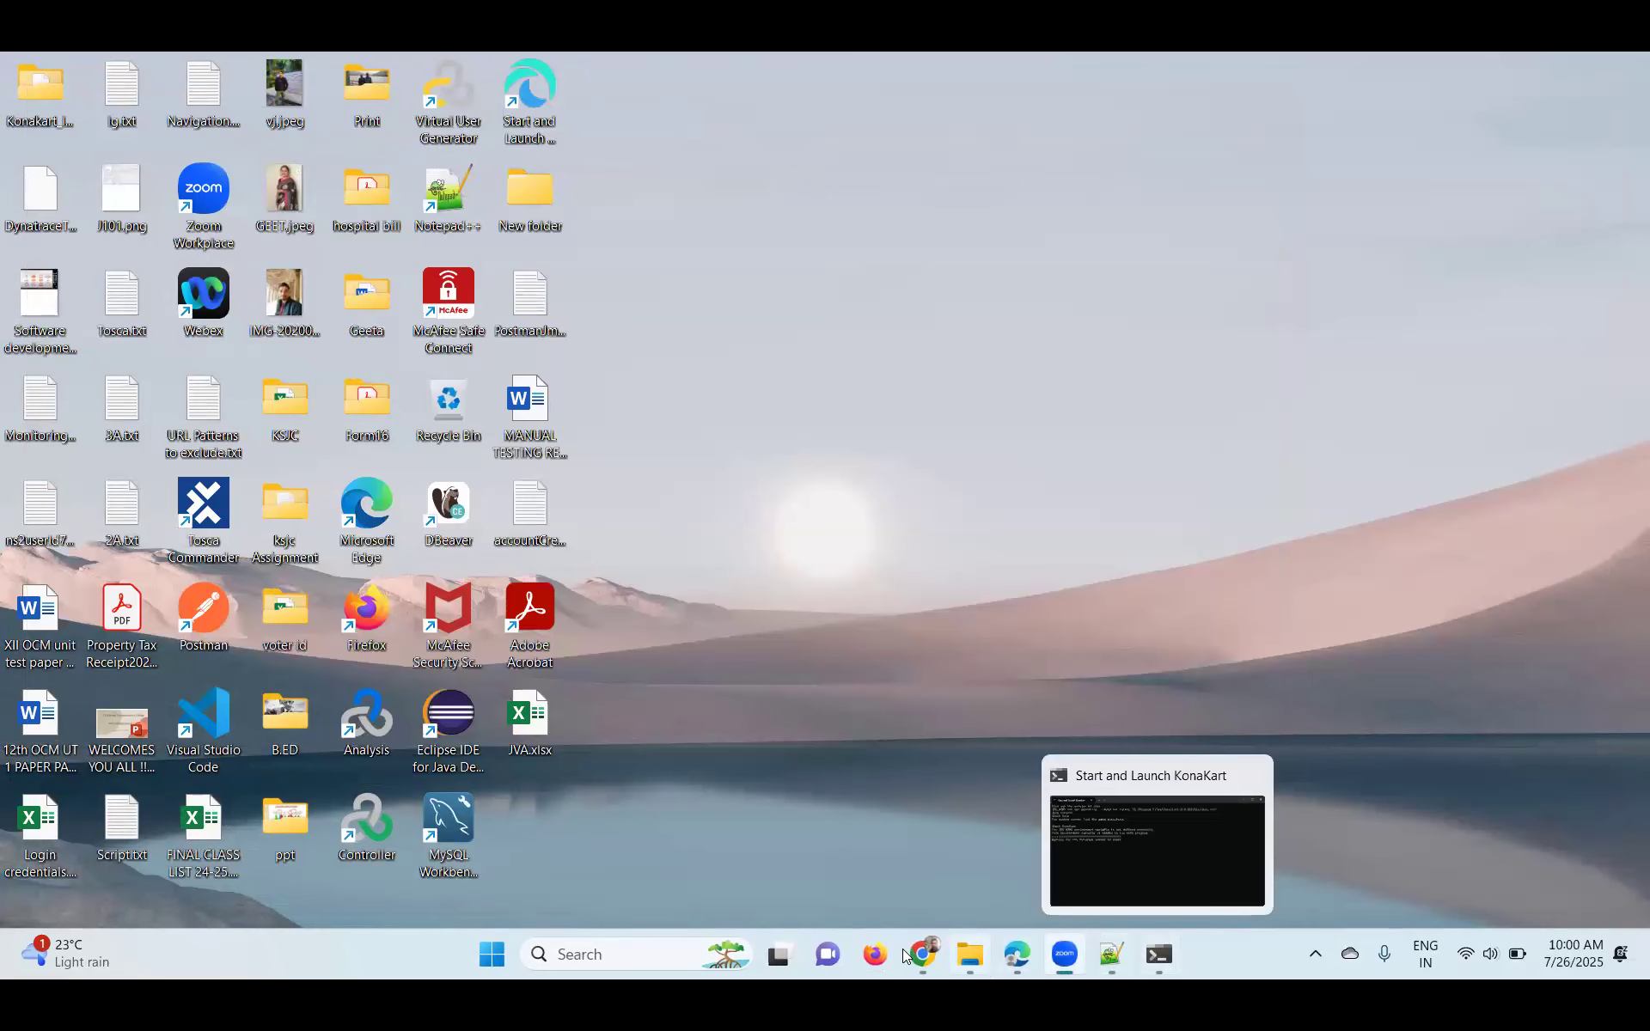
left_click(1017, 953)
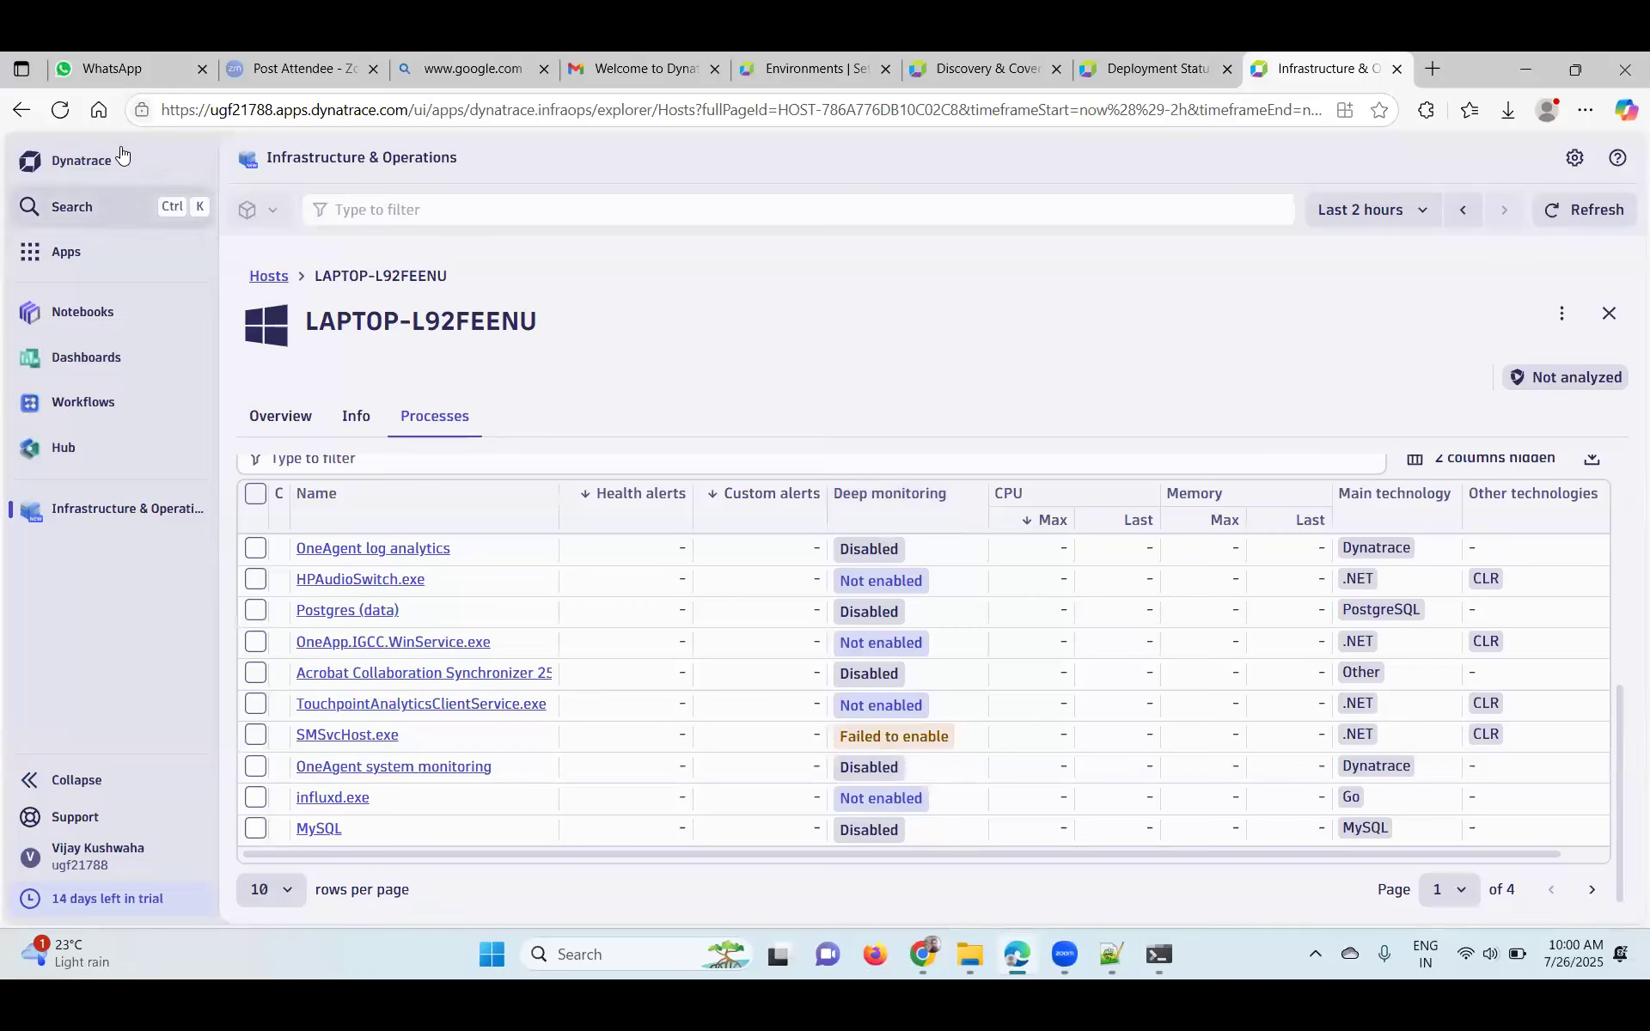
- Reload the Dynatrace processes page and shrink the Firefox KonaKart window over it
left_click(61, 111)
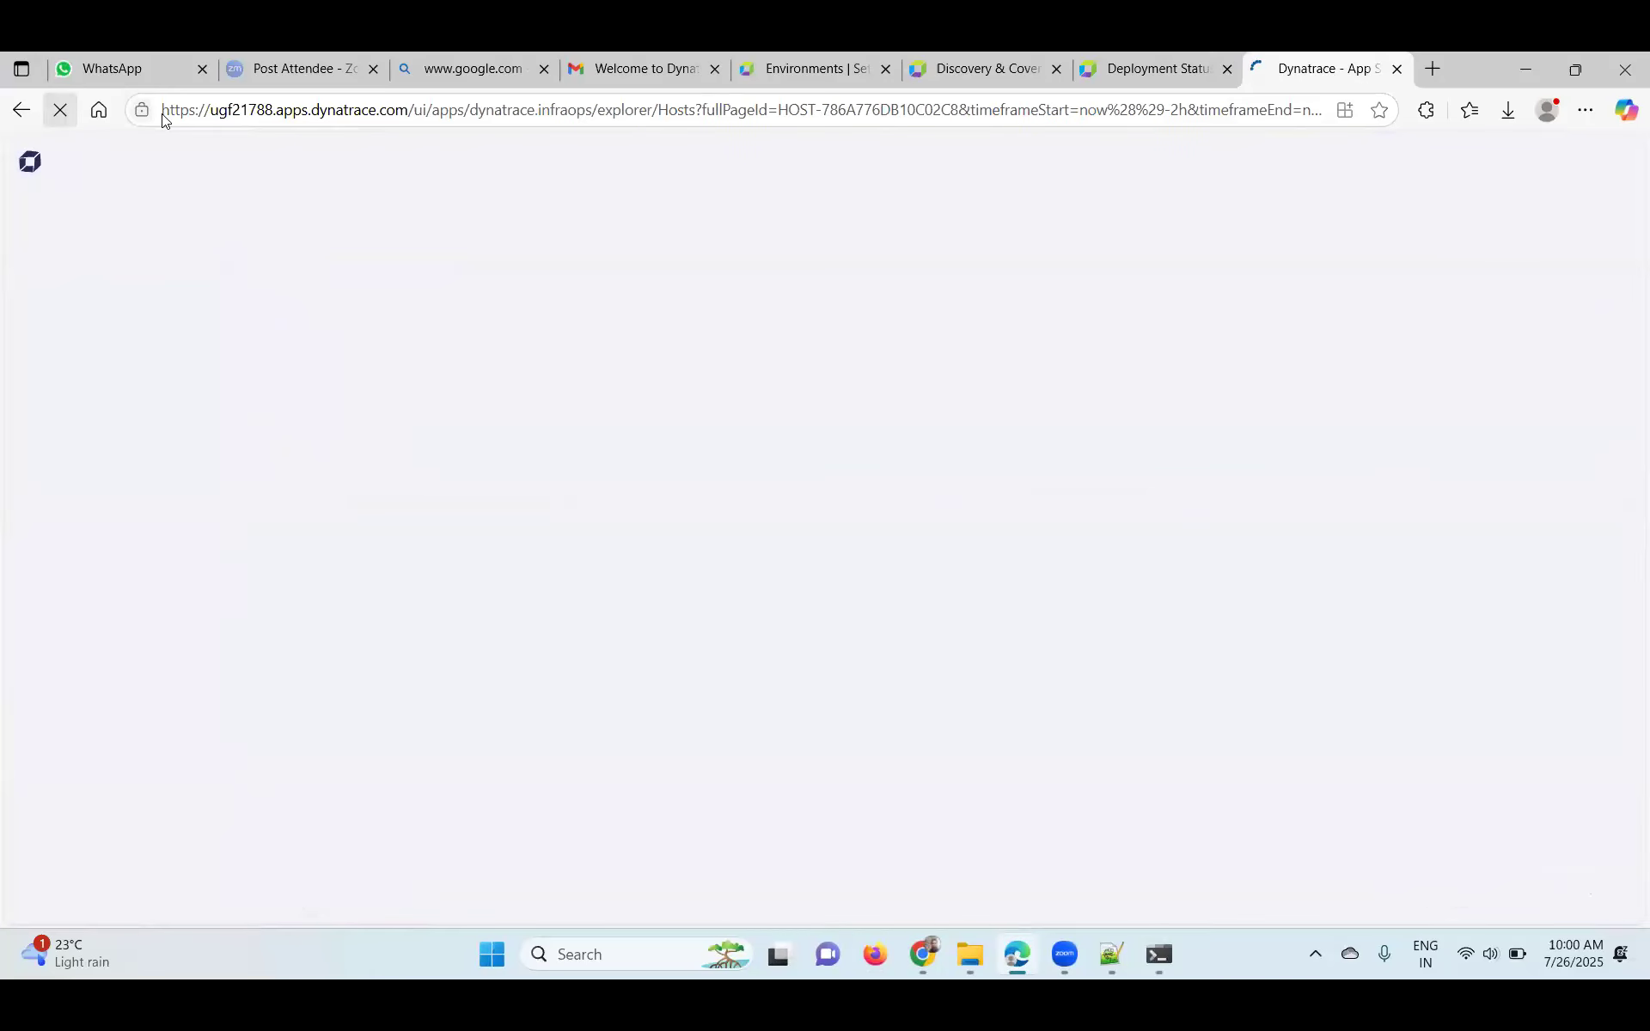
left_click(1519, 74)
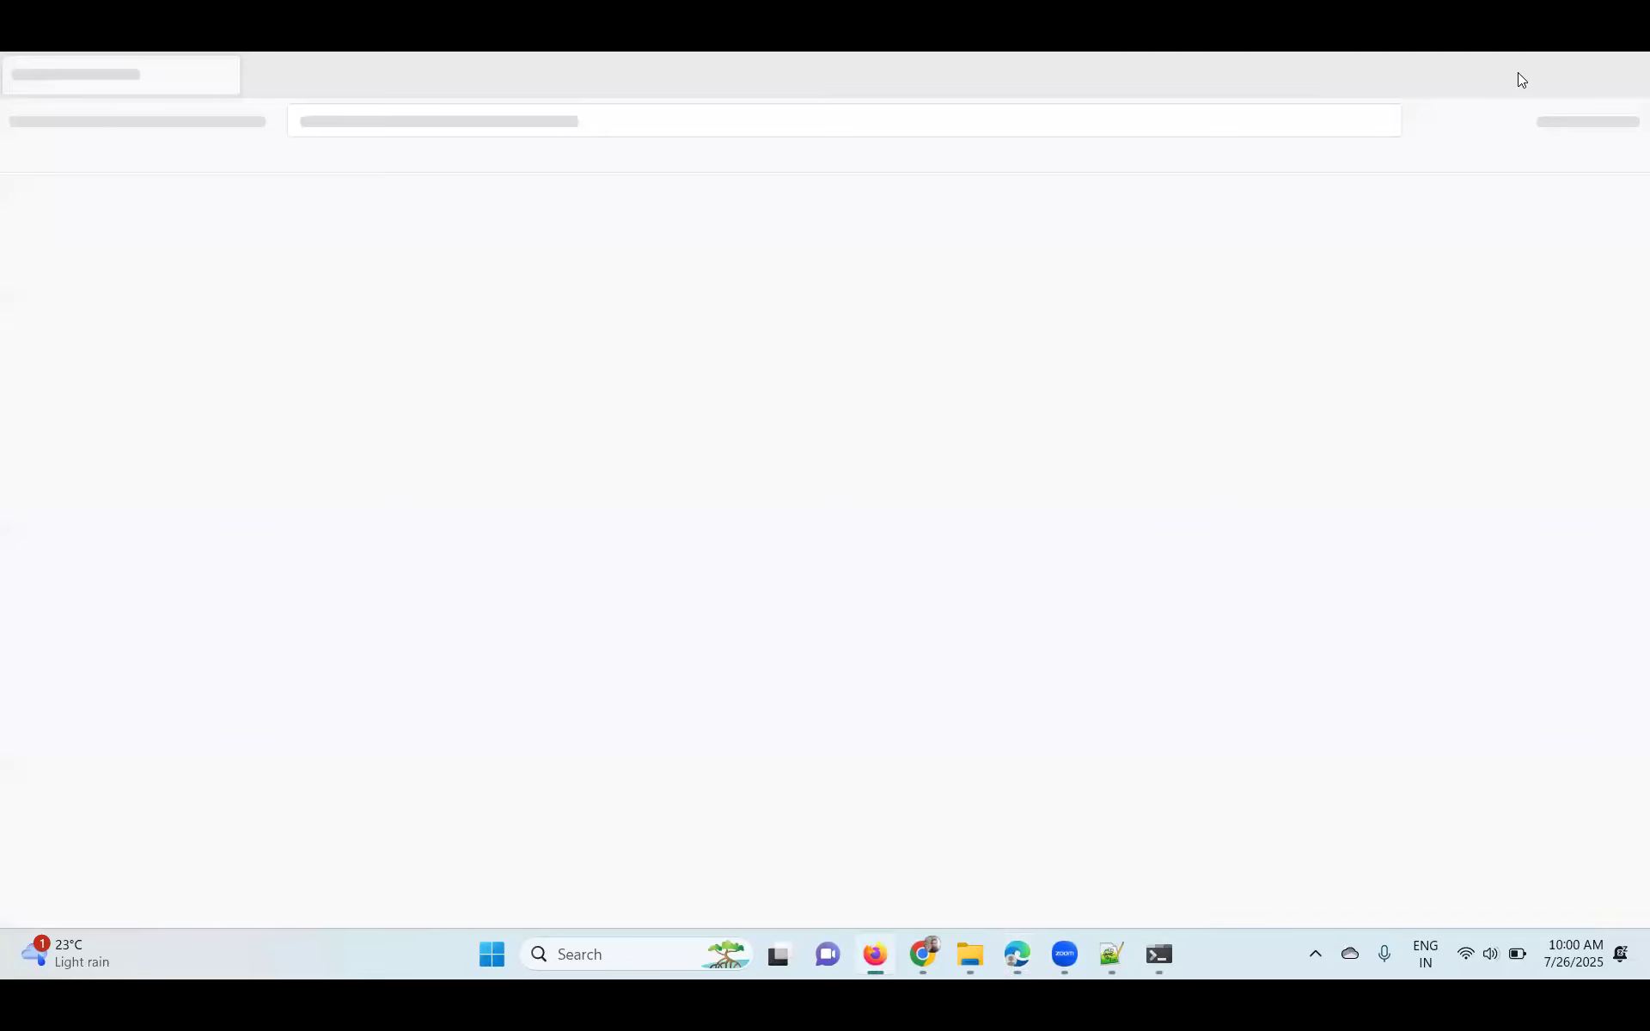
left_click(1520, 74)
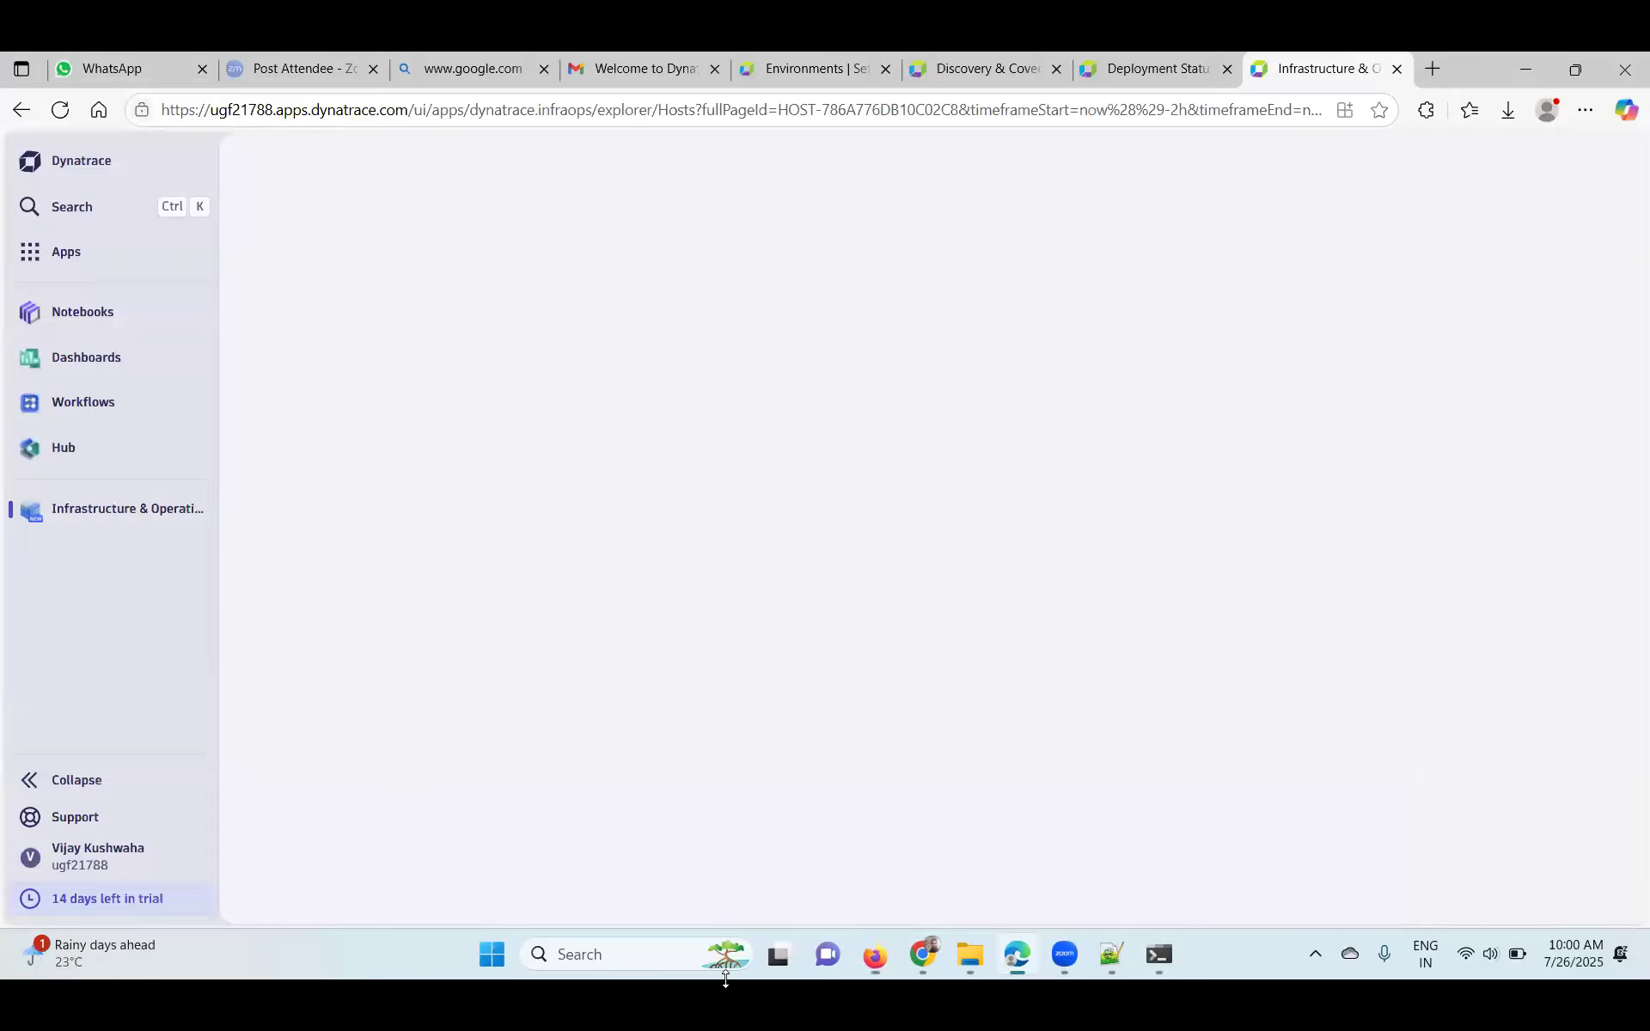
left_click(883, 955)
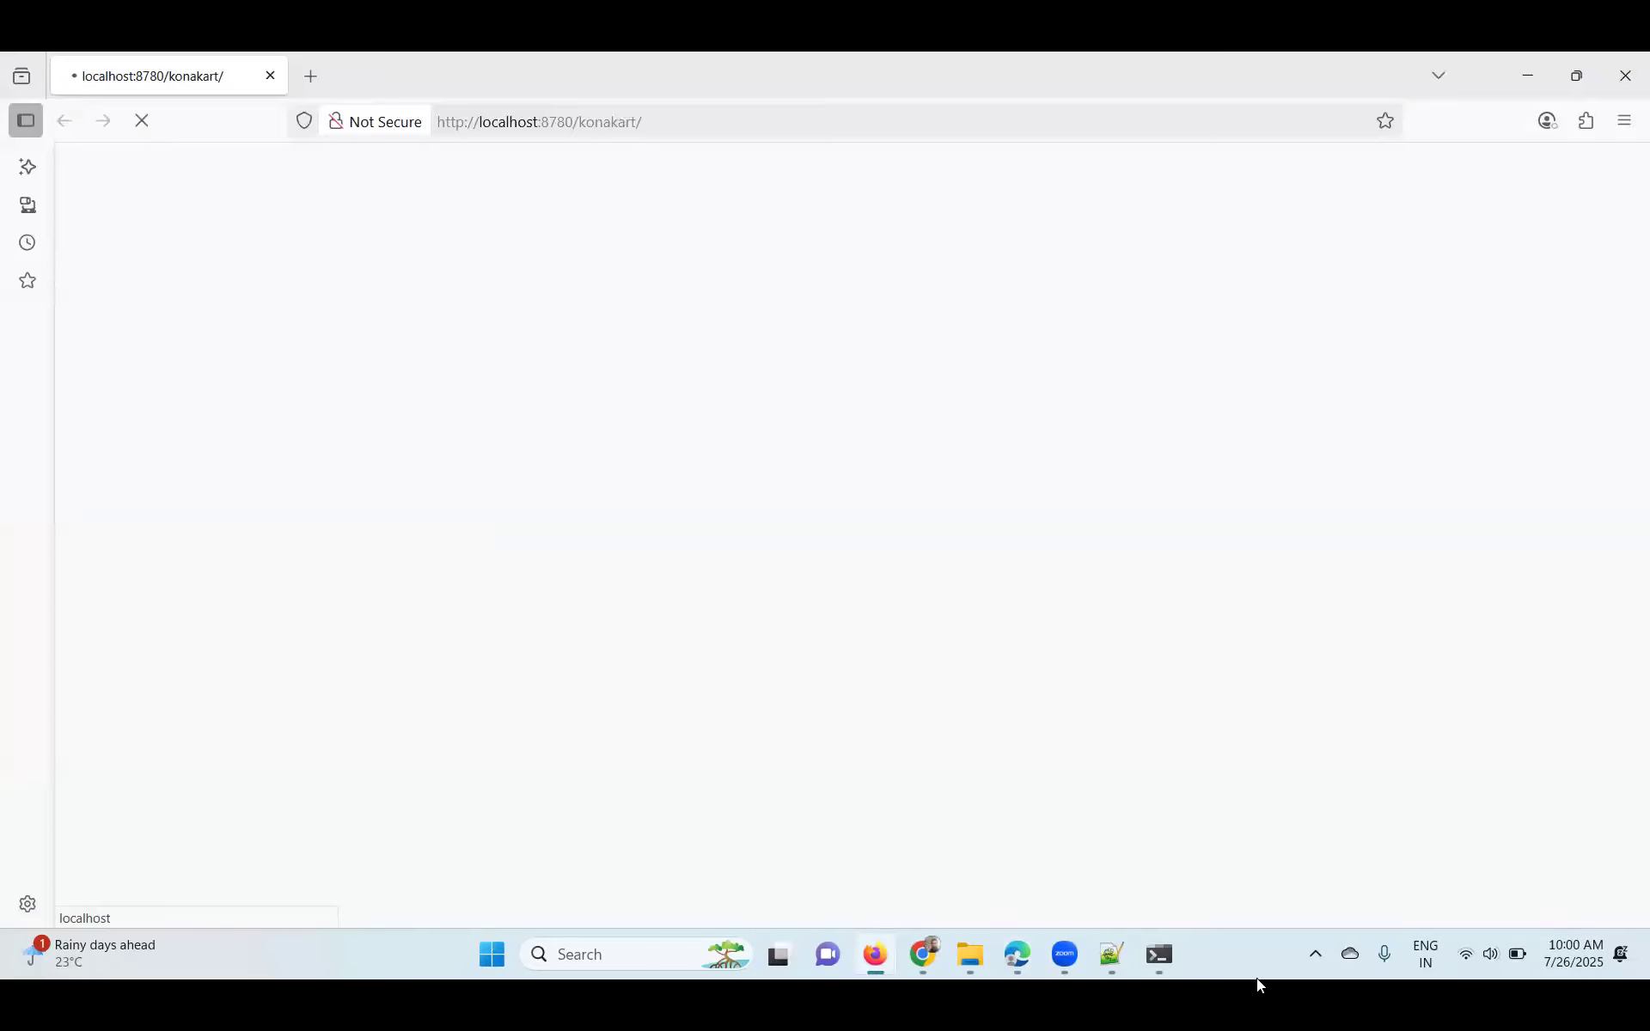
left_click(1157, 956)
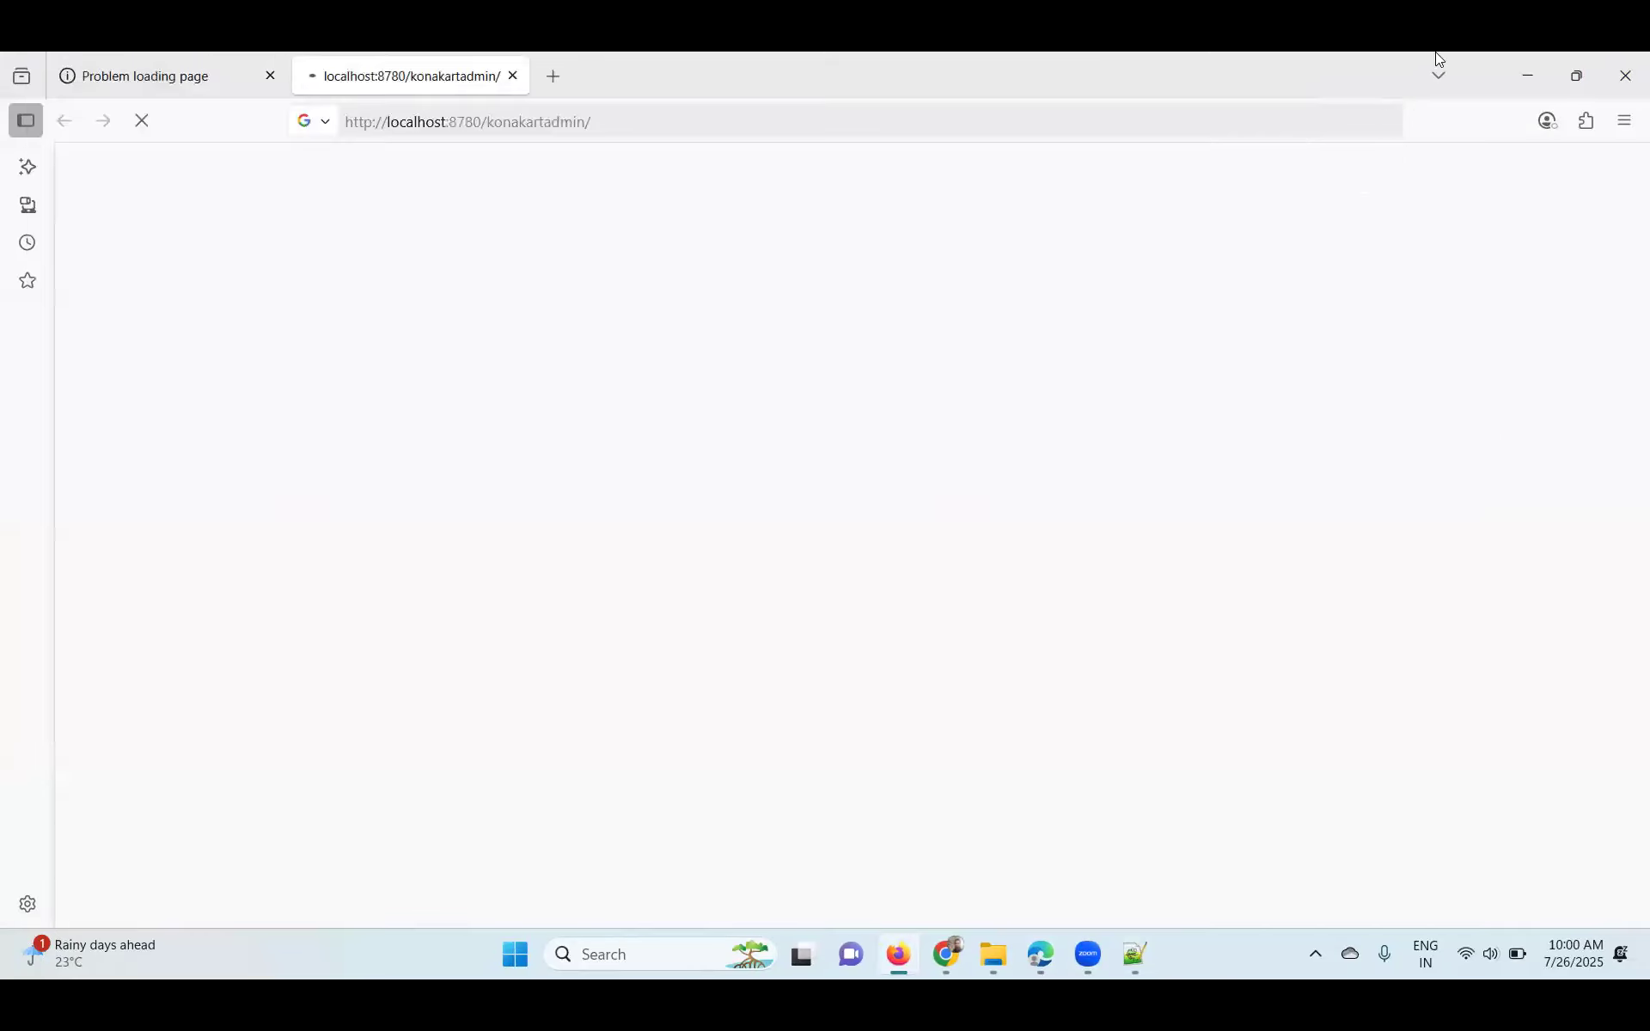
left_click_drag(1493, 72, 1436, 277)
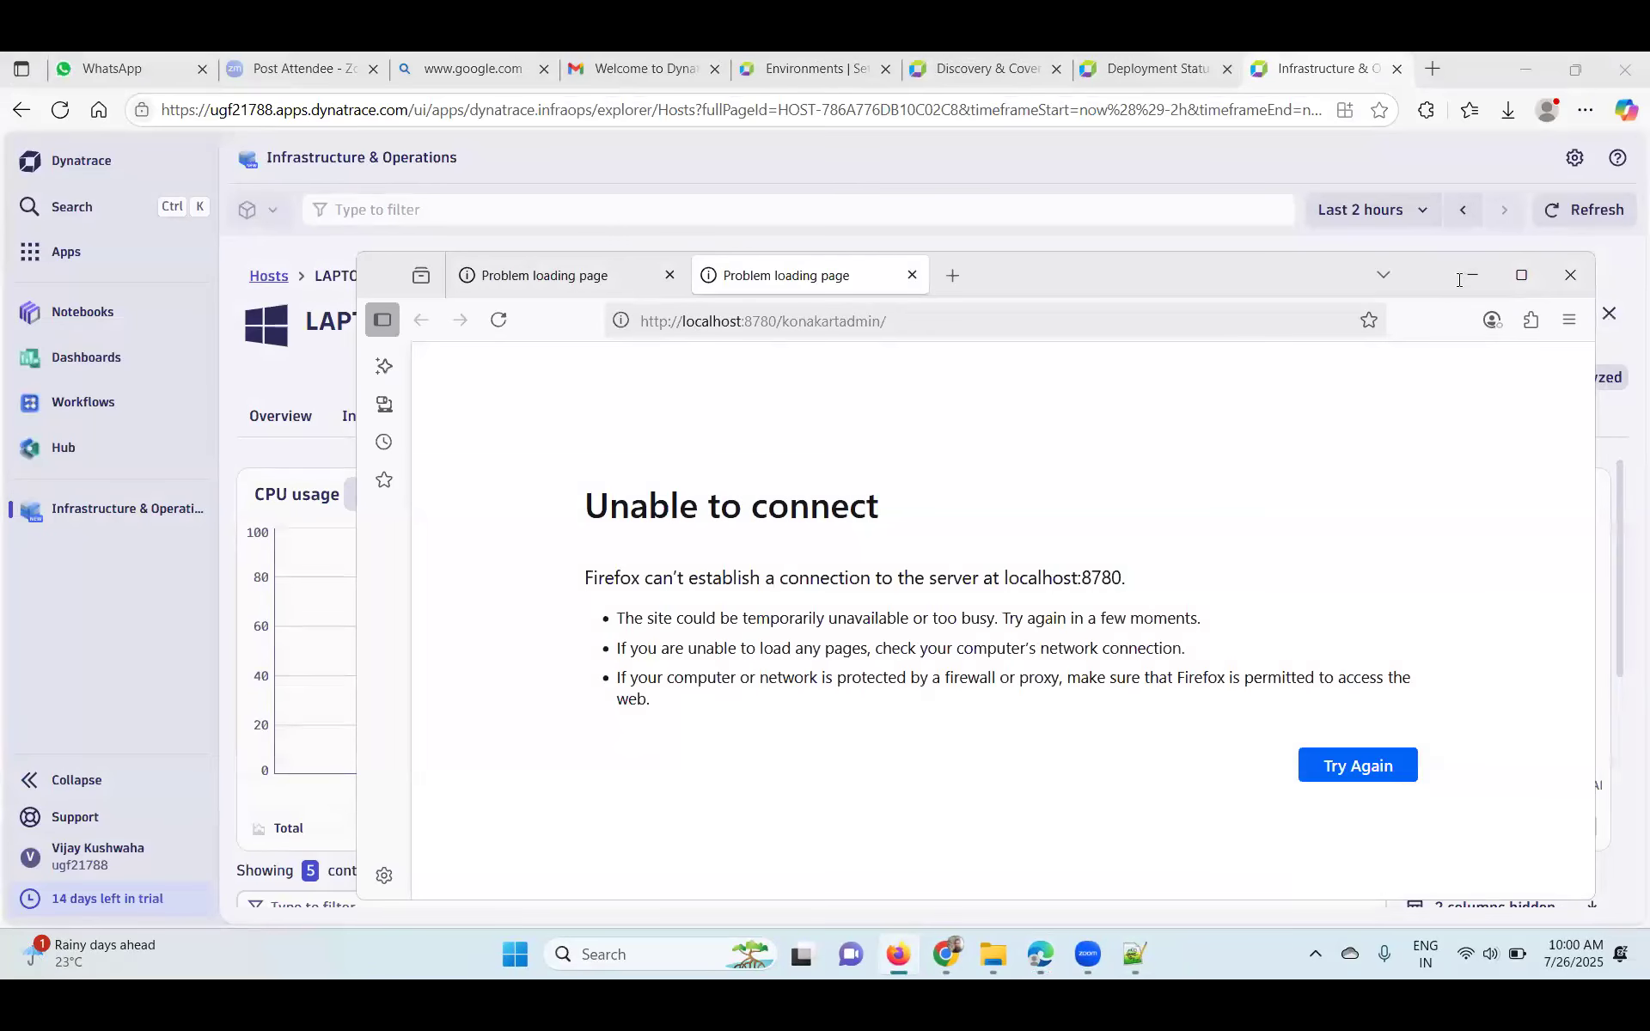
- Reload the KonaKart storefront tab, still unable to reach localhost:8780, and hide Firefox
left_click(544, 284)
left_click(499, 320)
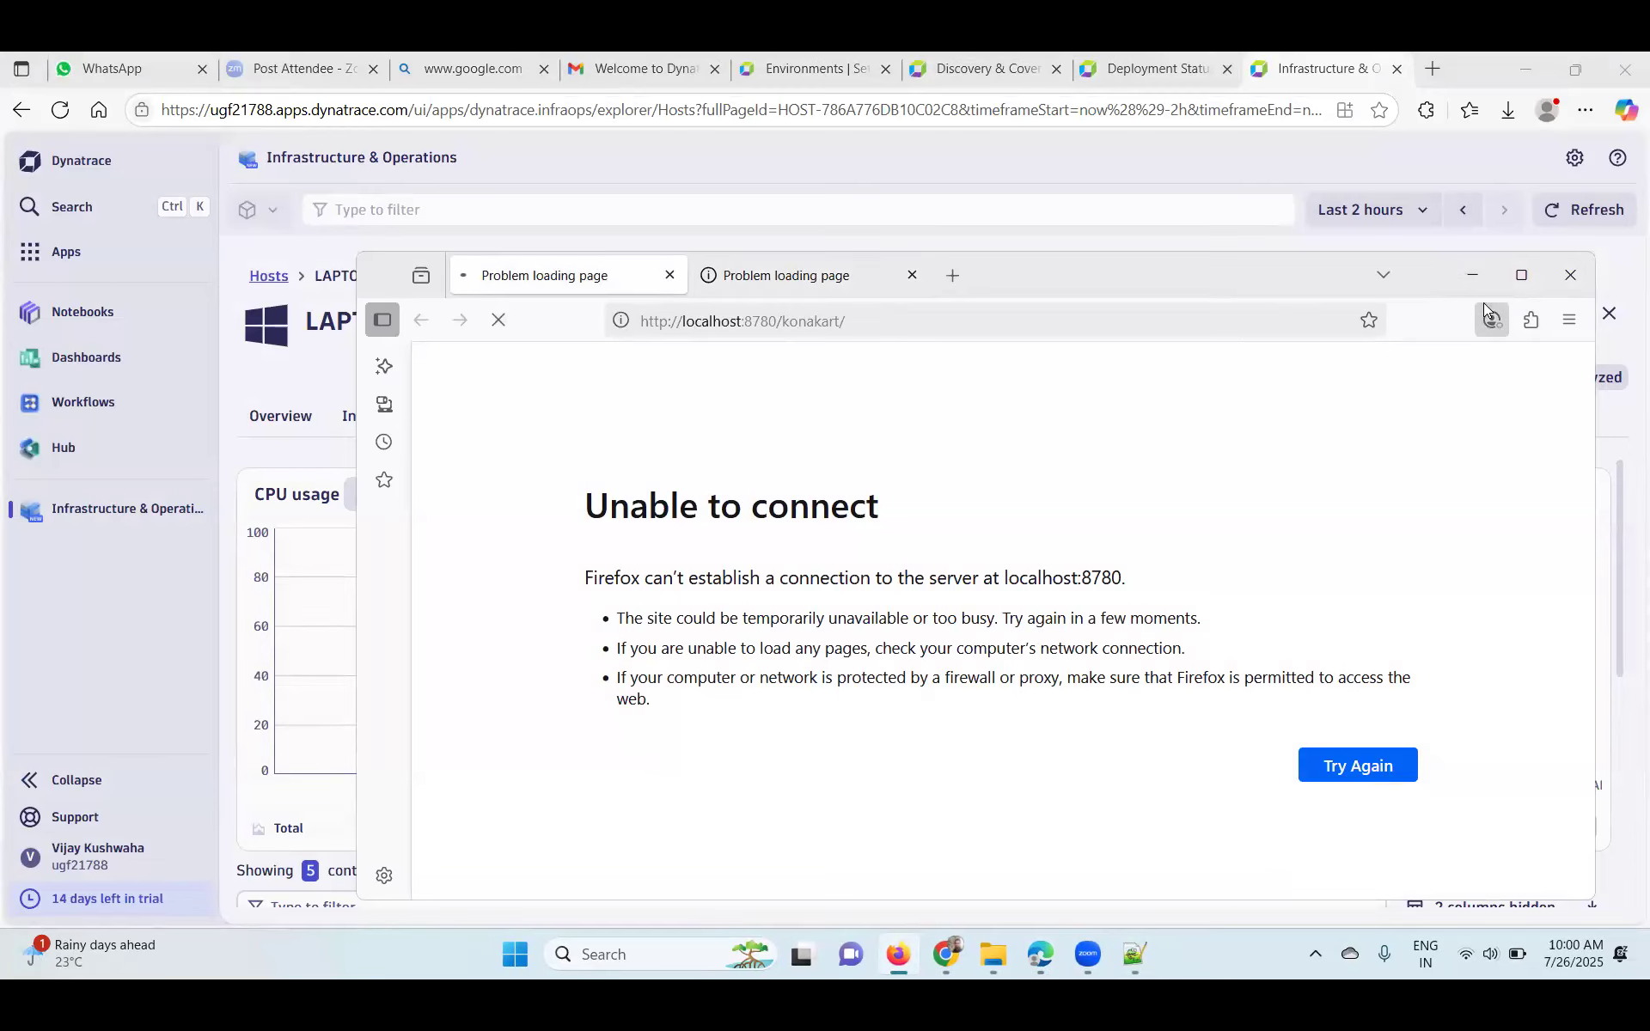
left_click(1472, 275)
scroll(969, 674, "down", 5)
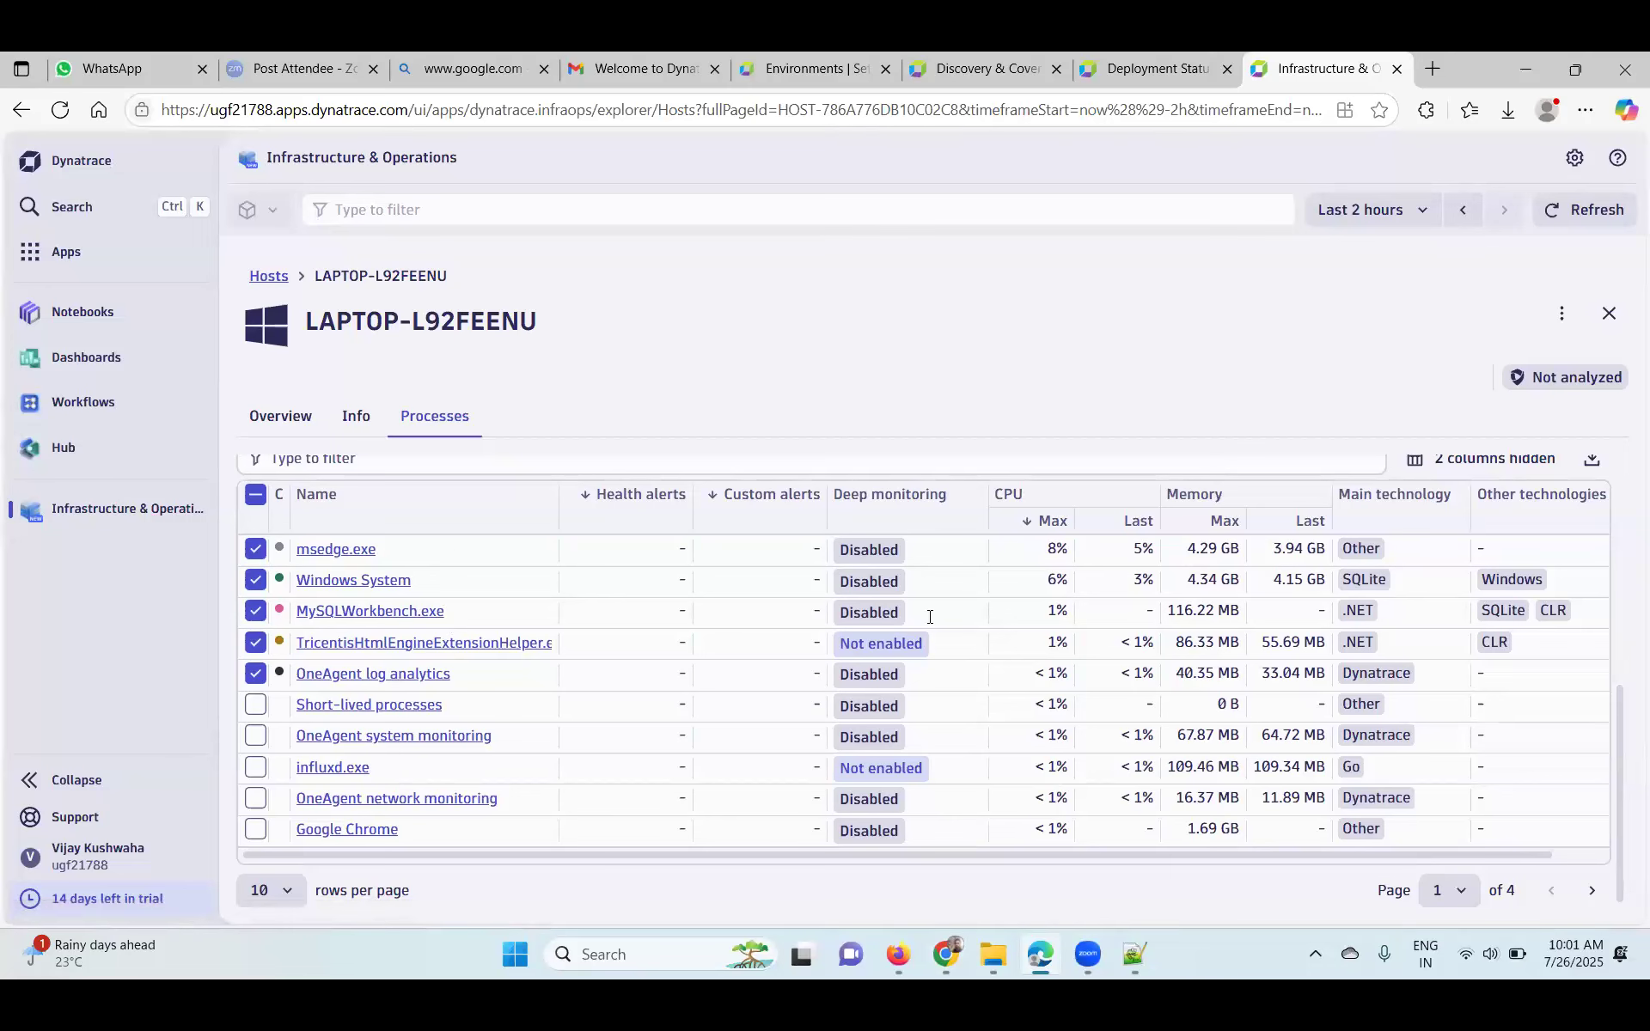
- Check the konakartadmin tab, then minimize Firefox and the Dynatrace Edge window
left_click(940, 951)
left_click(943, 952)
left_click(899, 956)
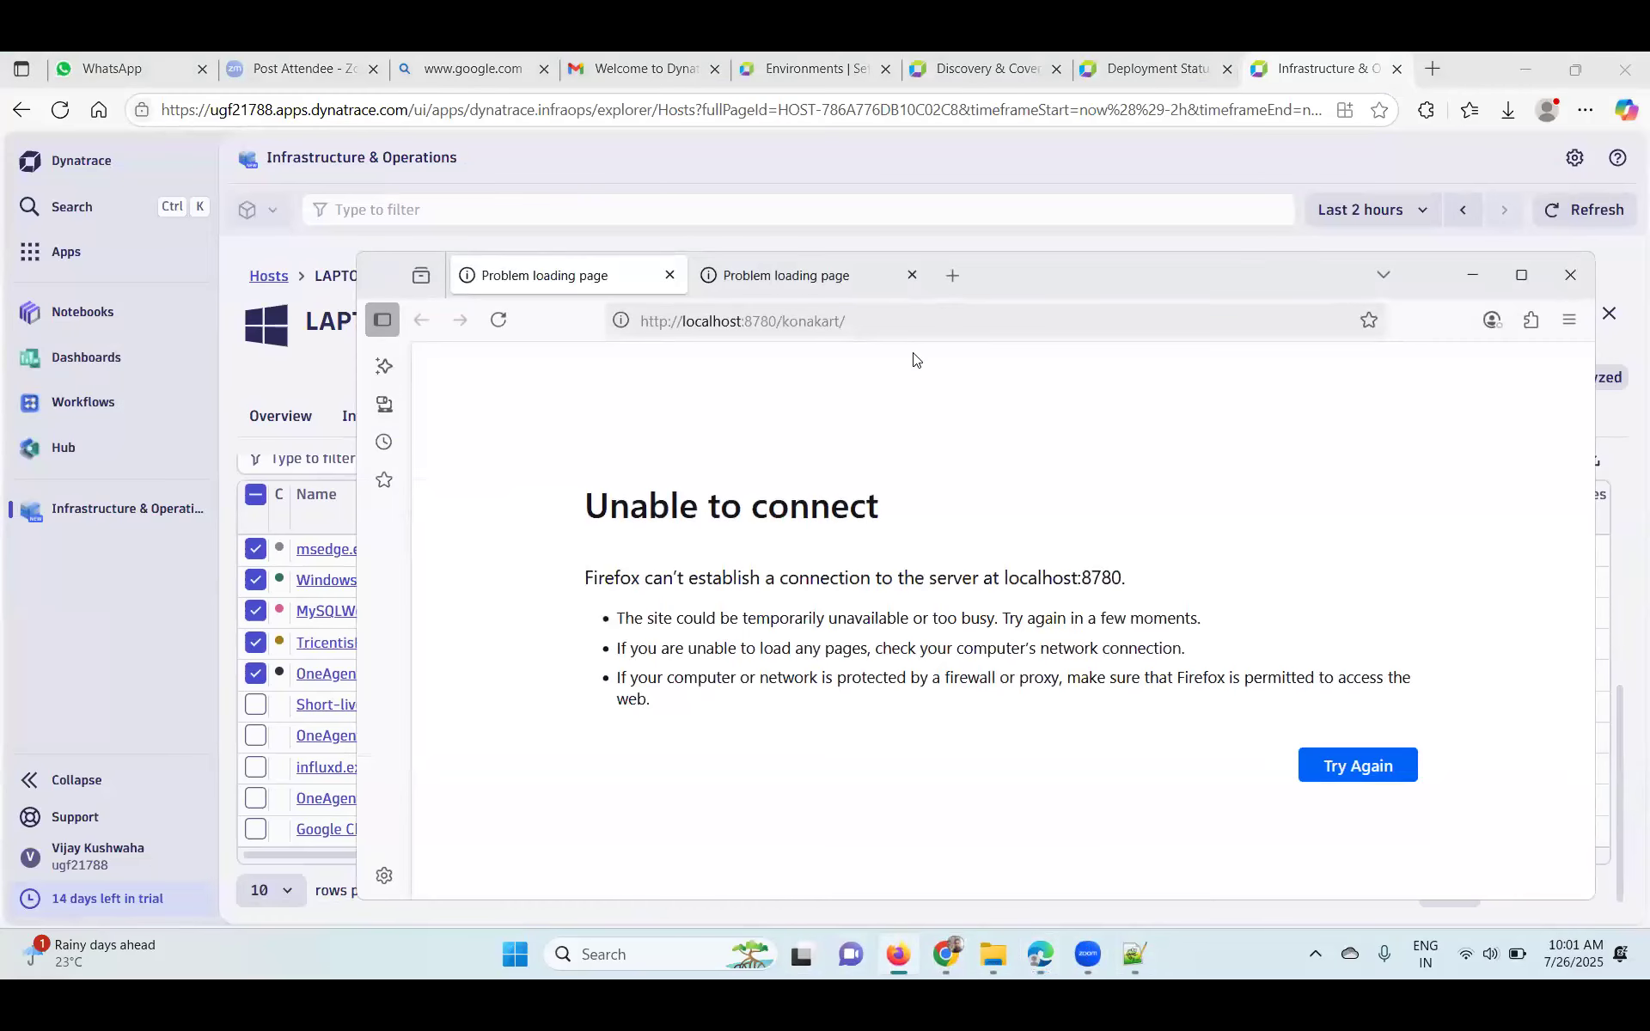
left_click(773, 273)
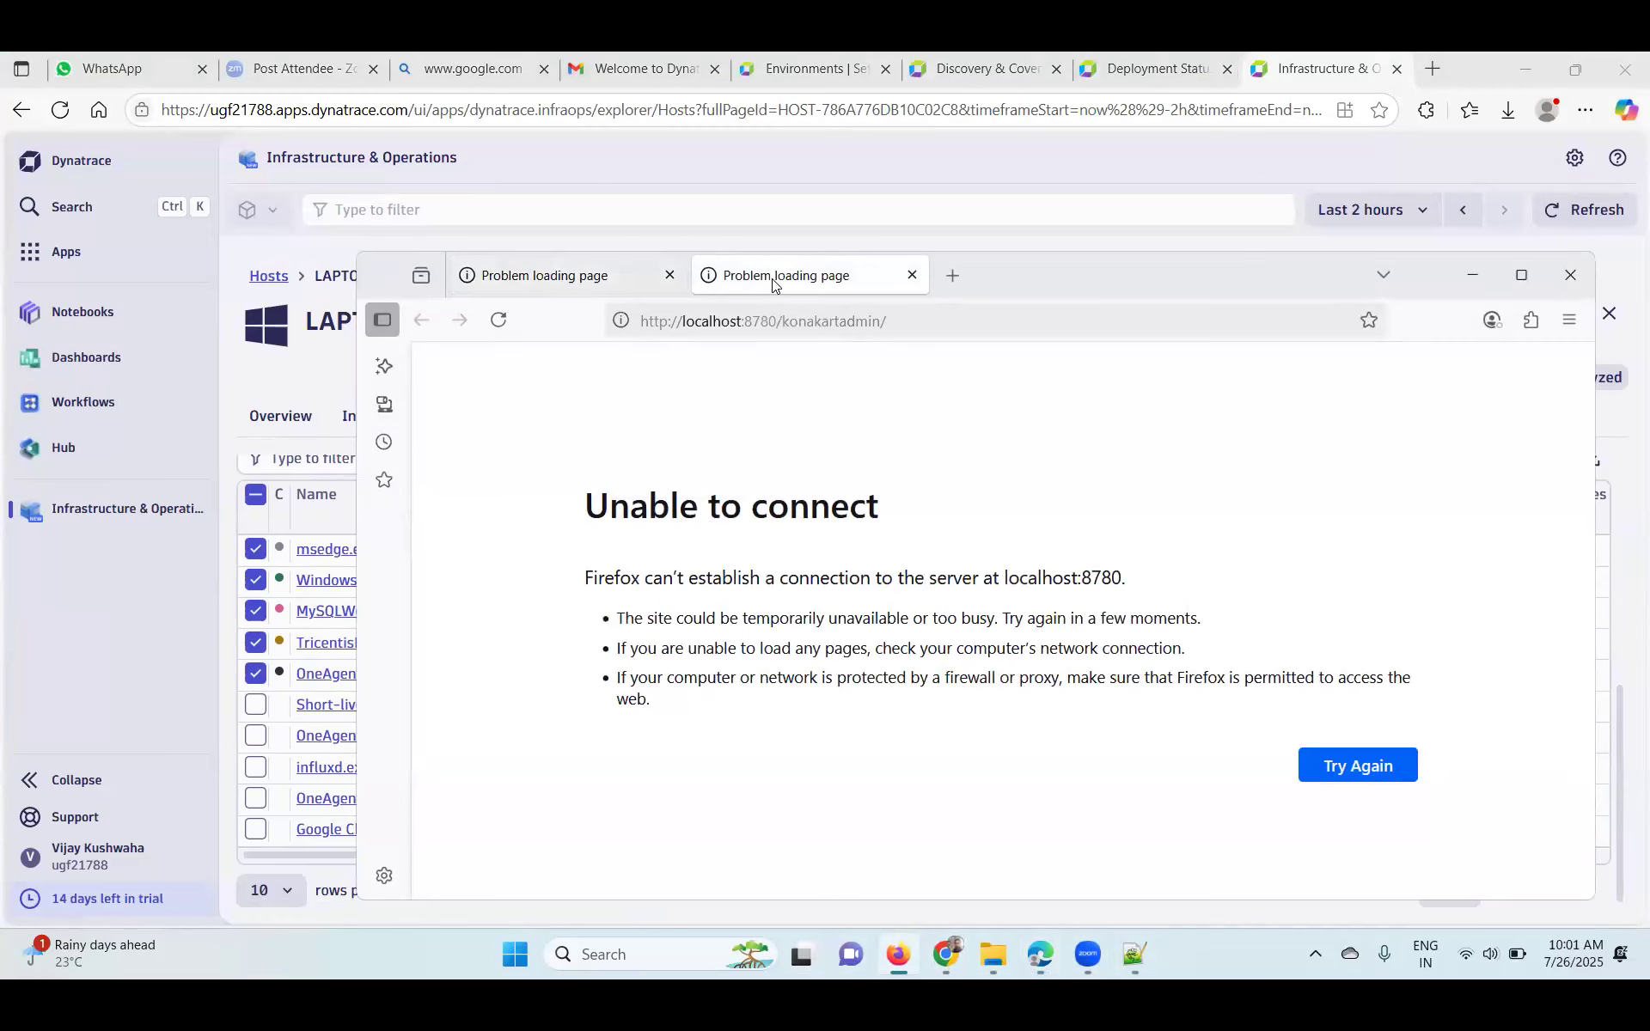
left_click(1453, 286)
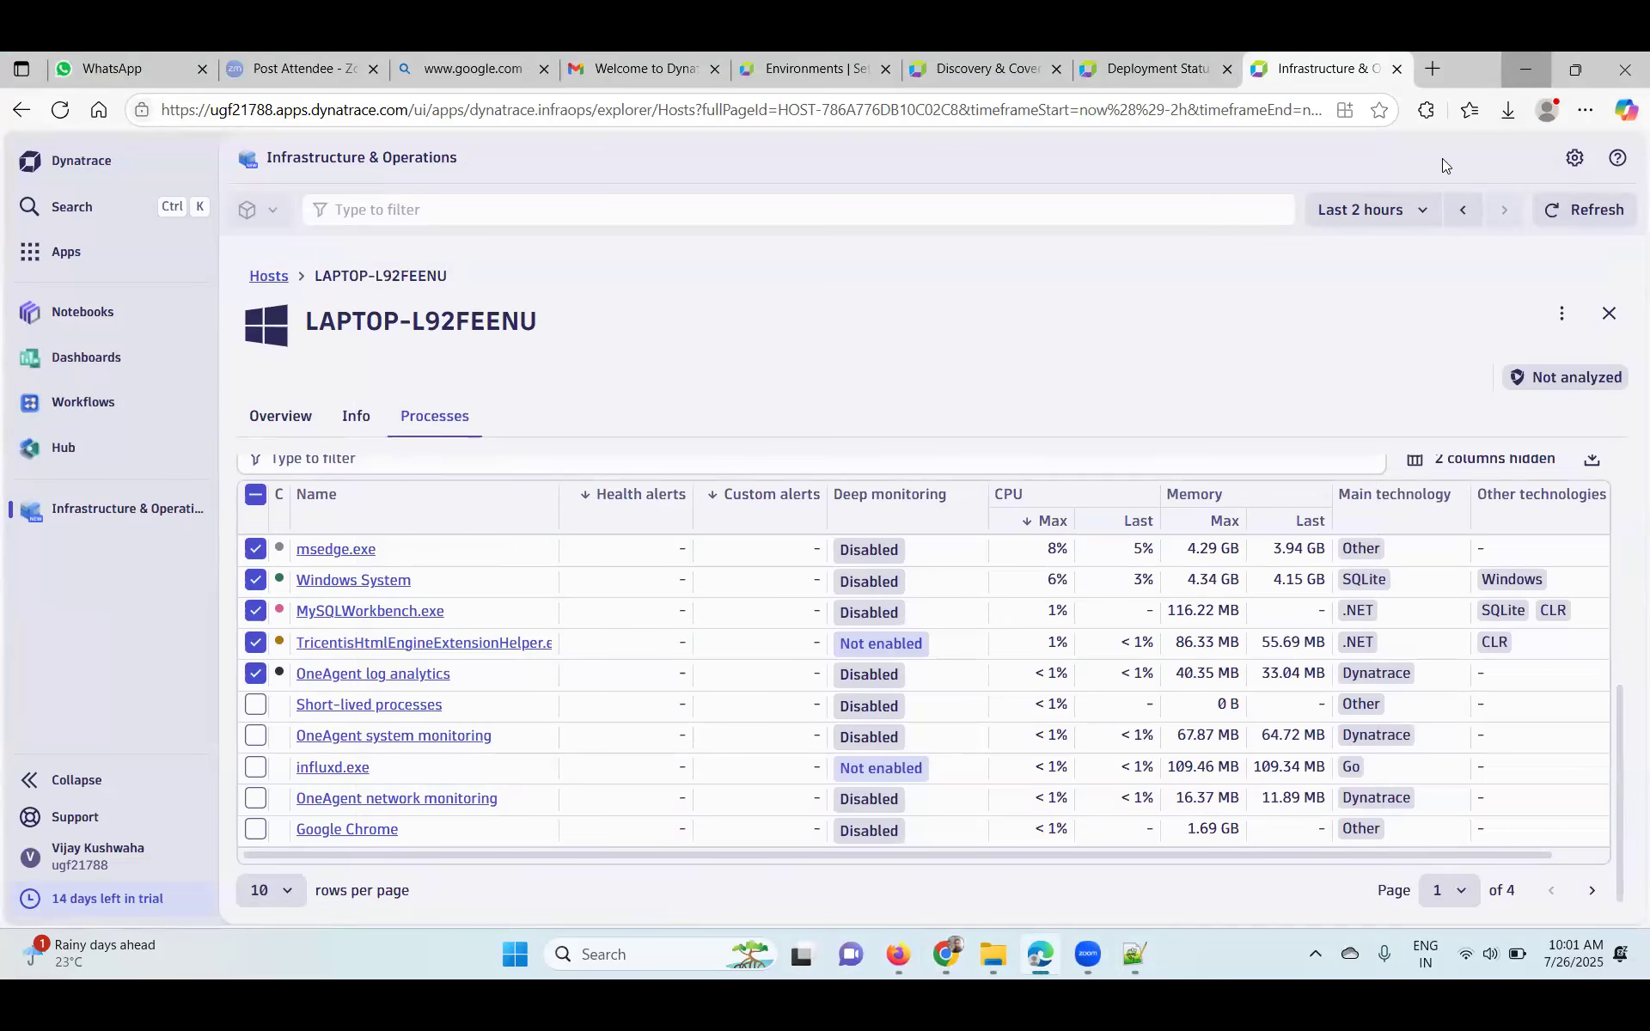
left_click(1521, 67)
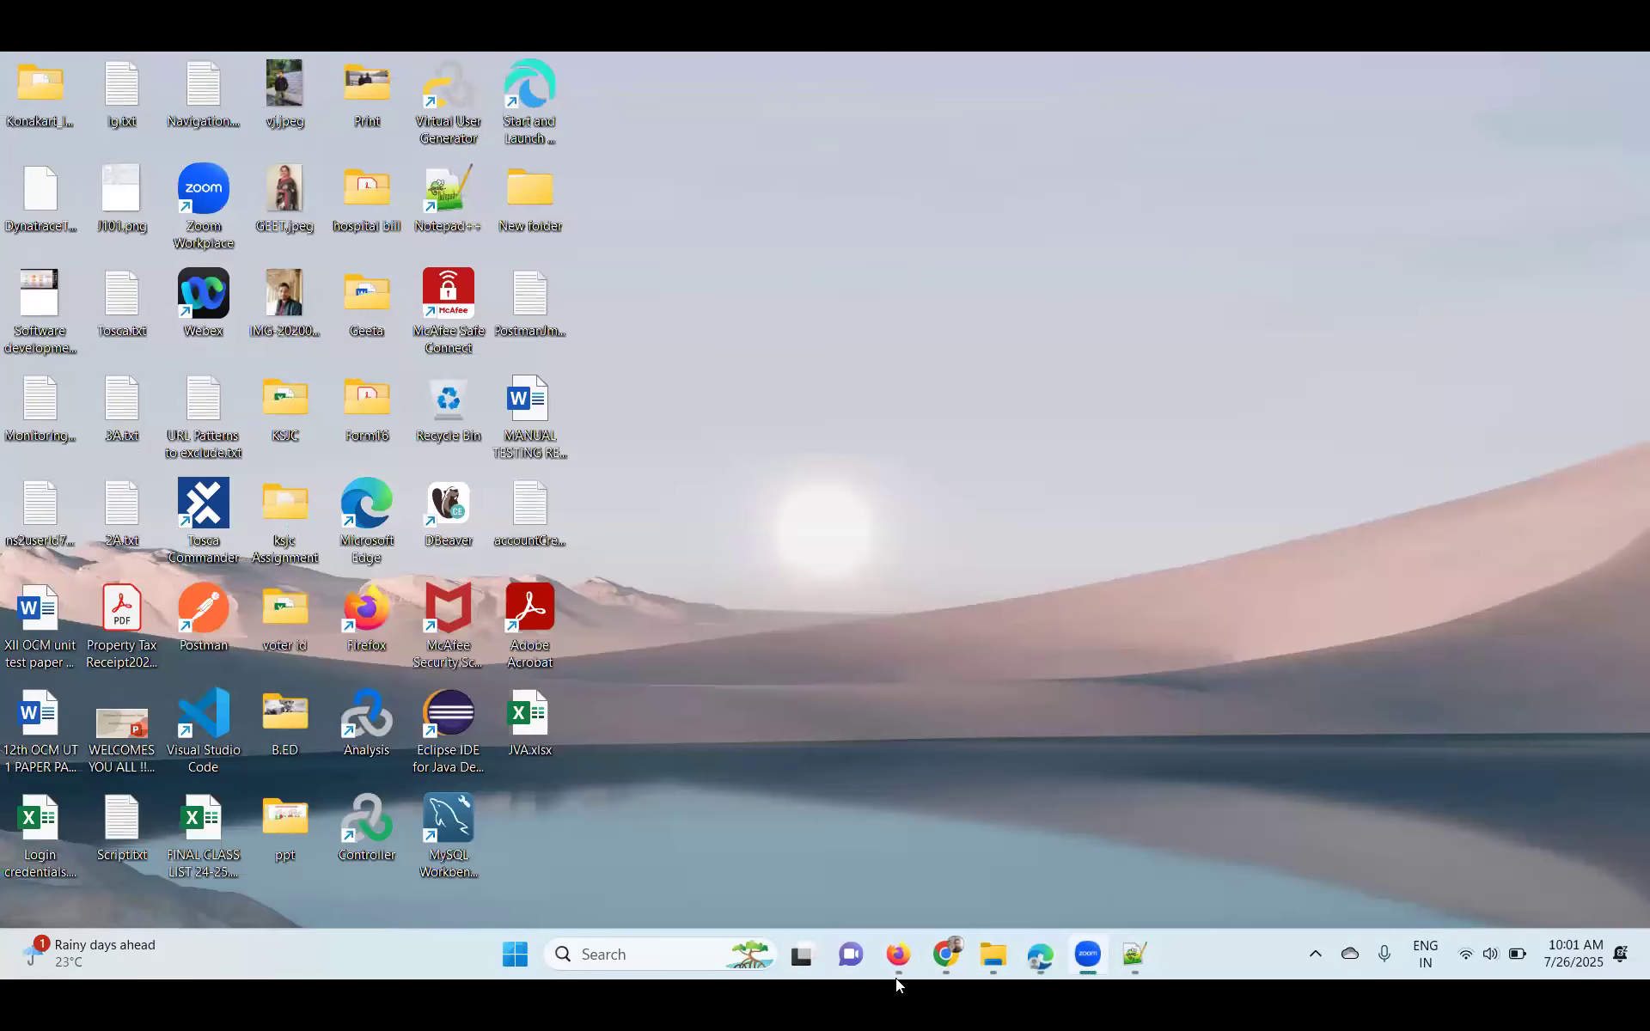
- Close the Firefox error window and launch the Services console via services.msc
left_click(946, 954)
left_click(1518, 69)
left_click(898, 954)
left_click(1569, 276)
left_click(708, 949)
type("ser")
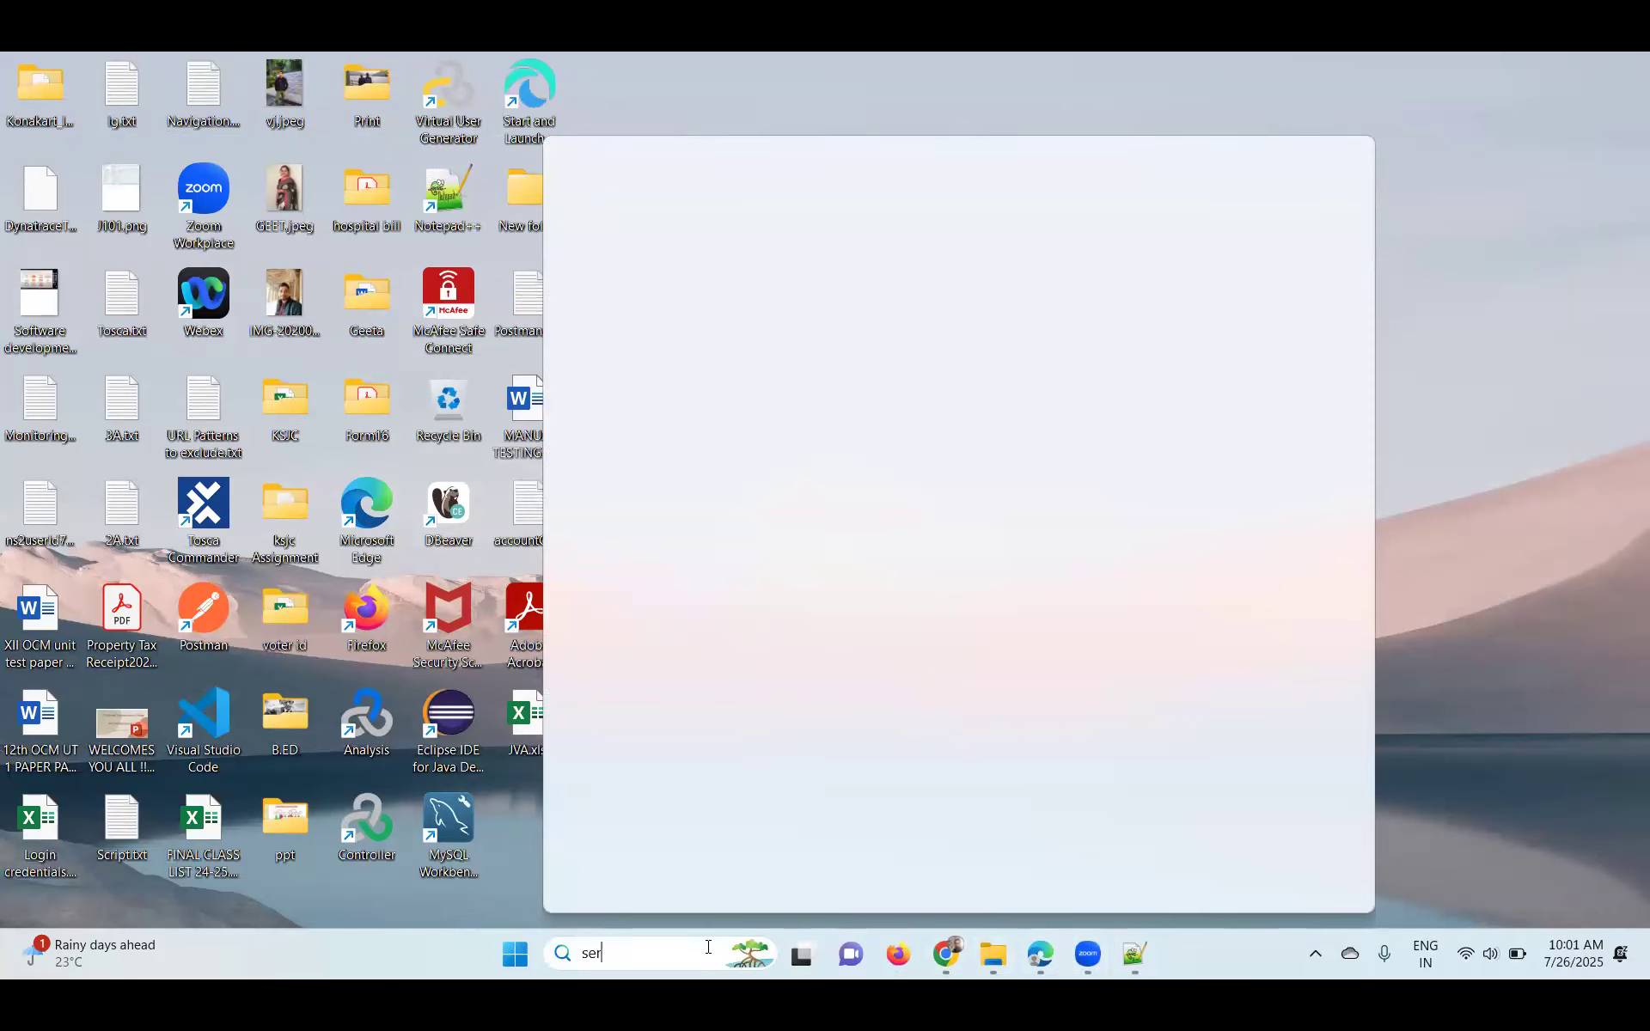
type("vices.")
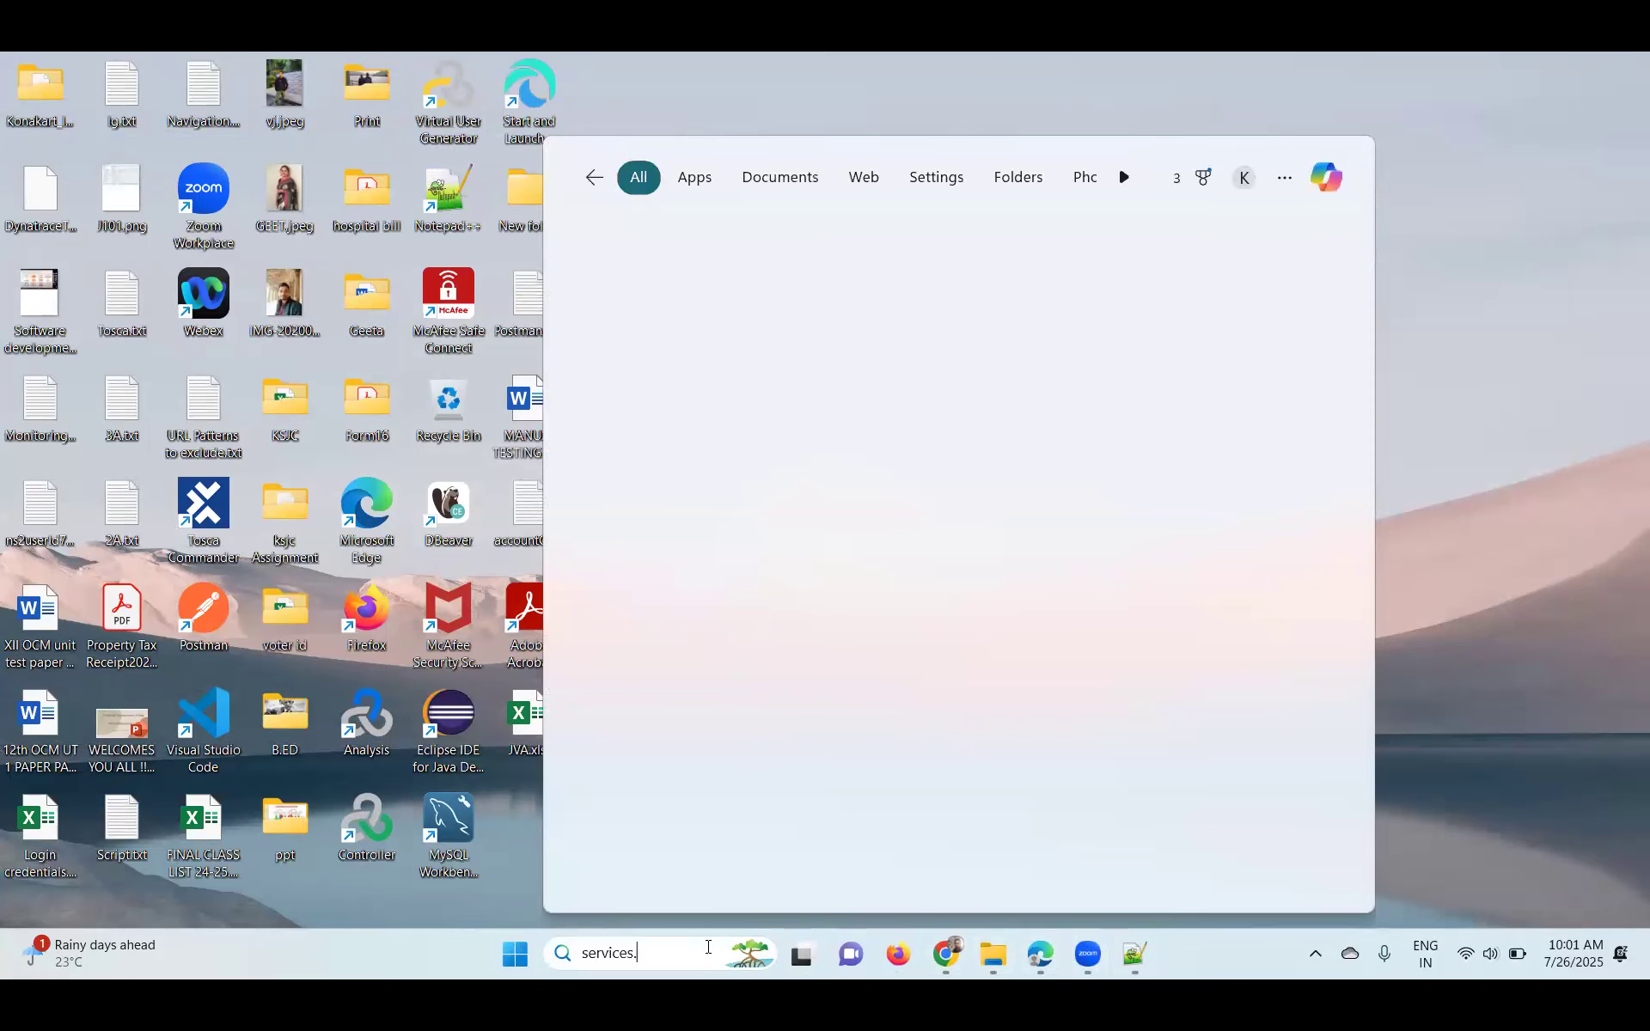
type("msc")
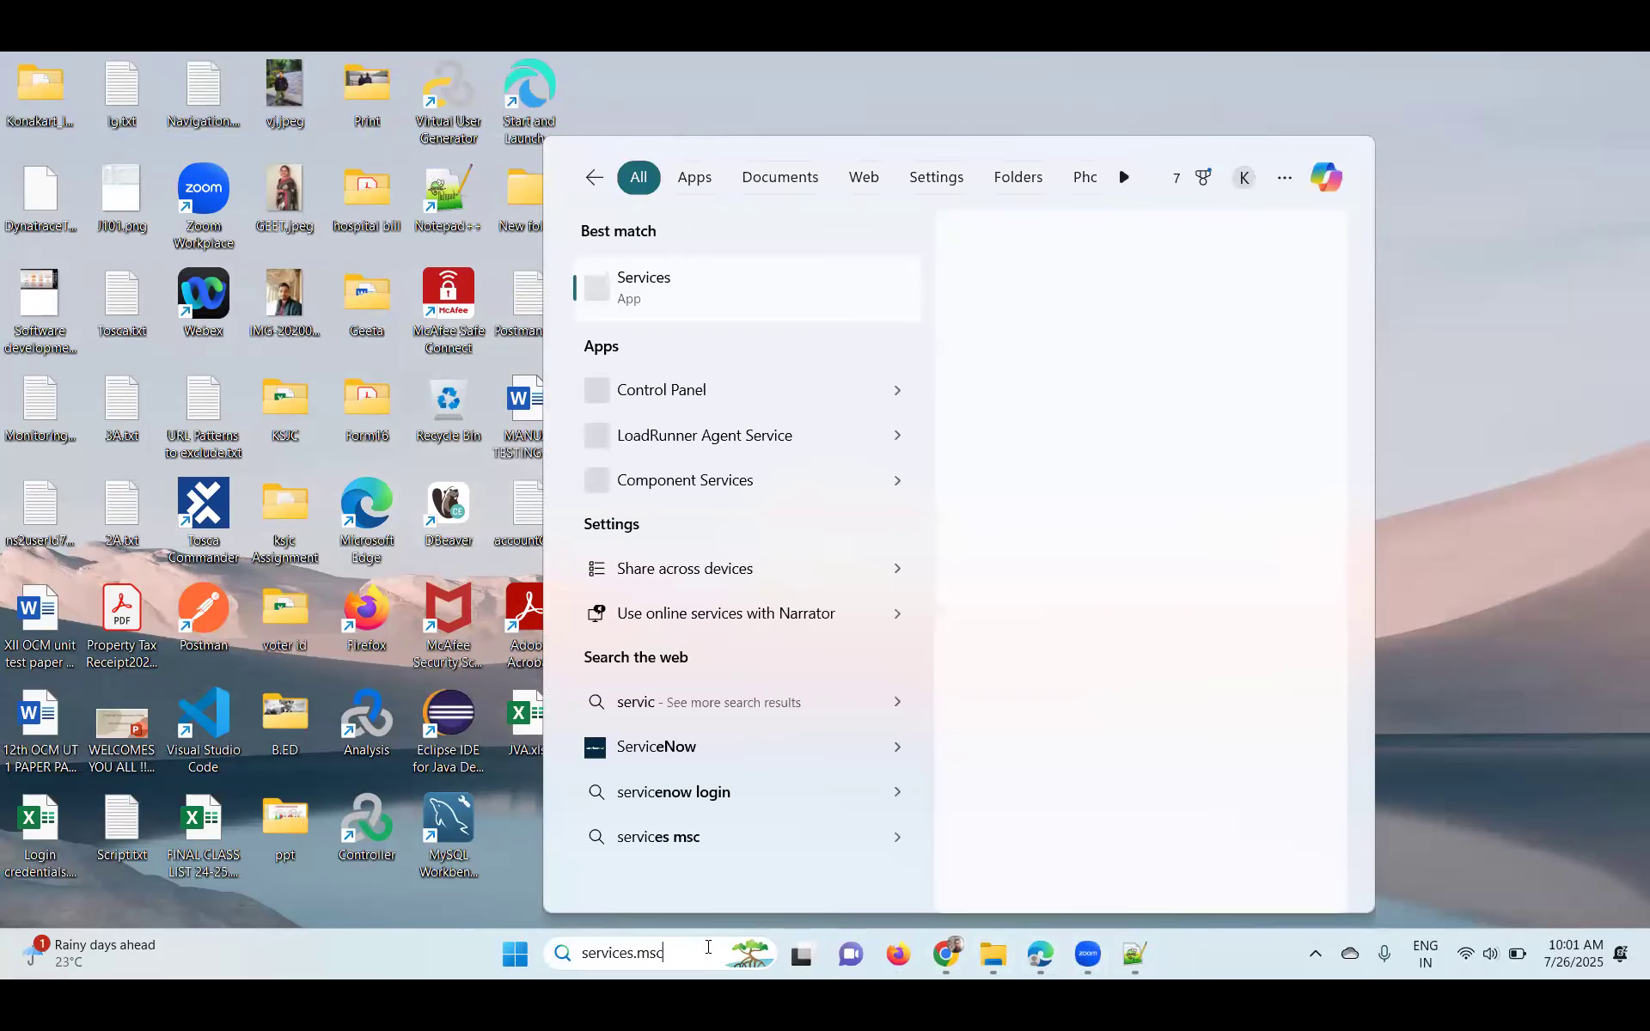
key("Return")
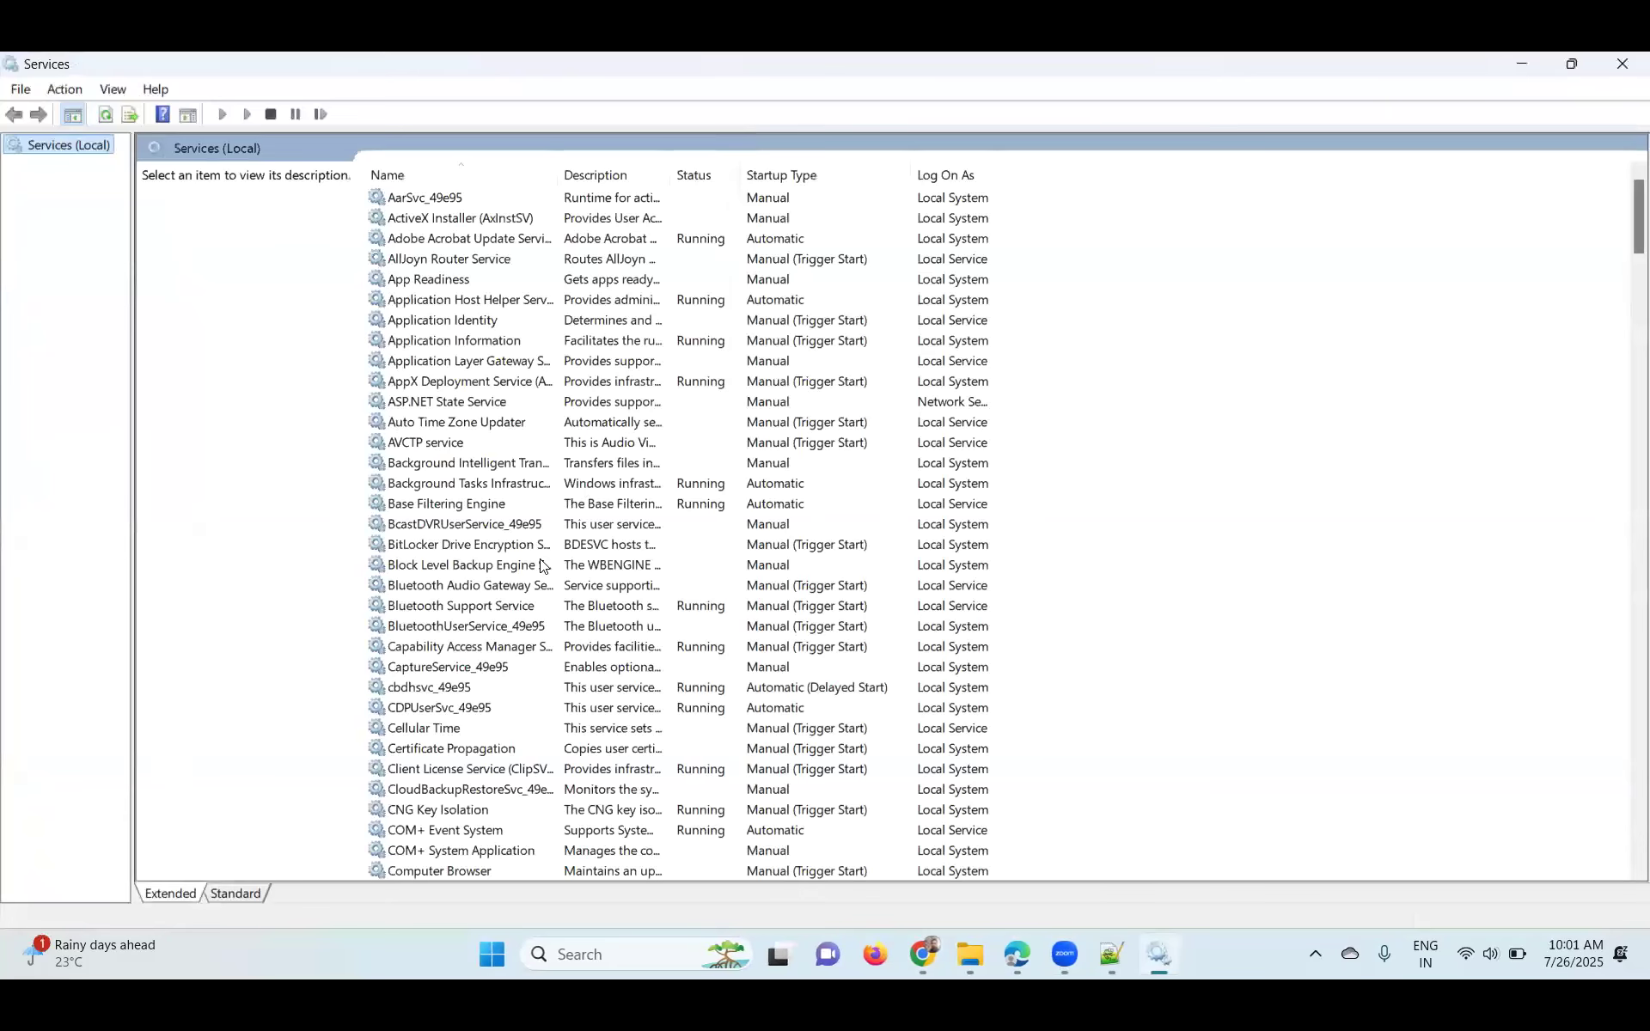
- Find the MySQL80 service, stop it, then start it again
left_click(539, 565)
type("mysql")
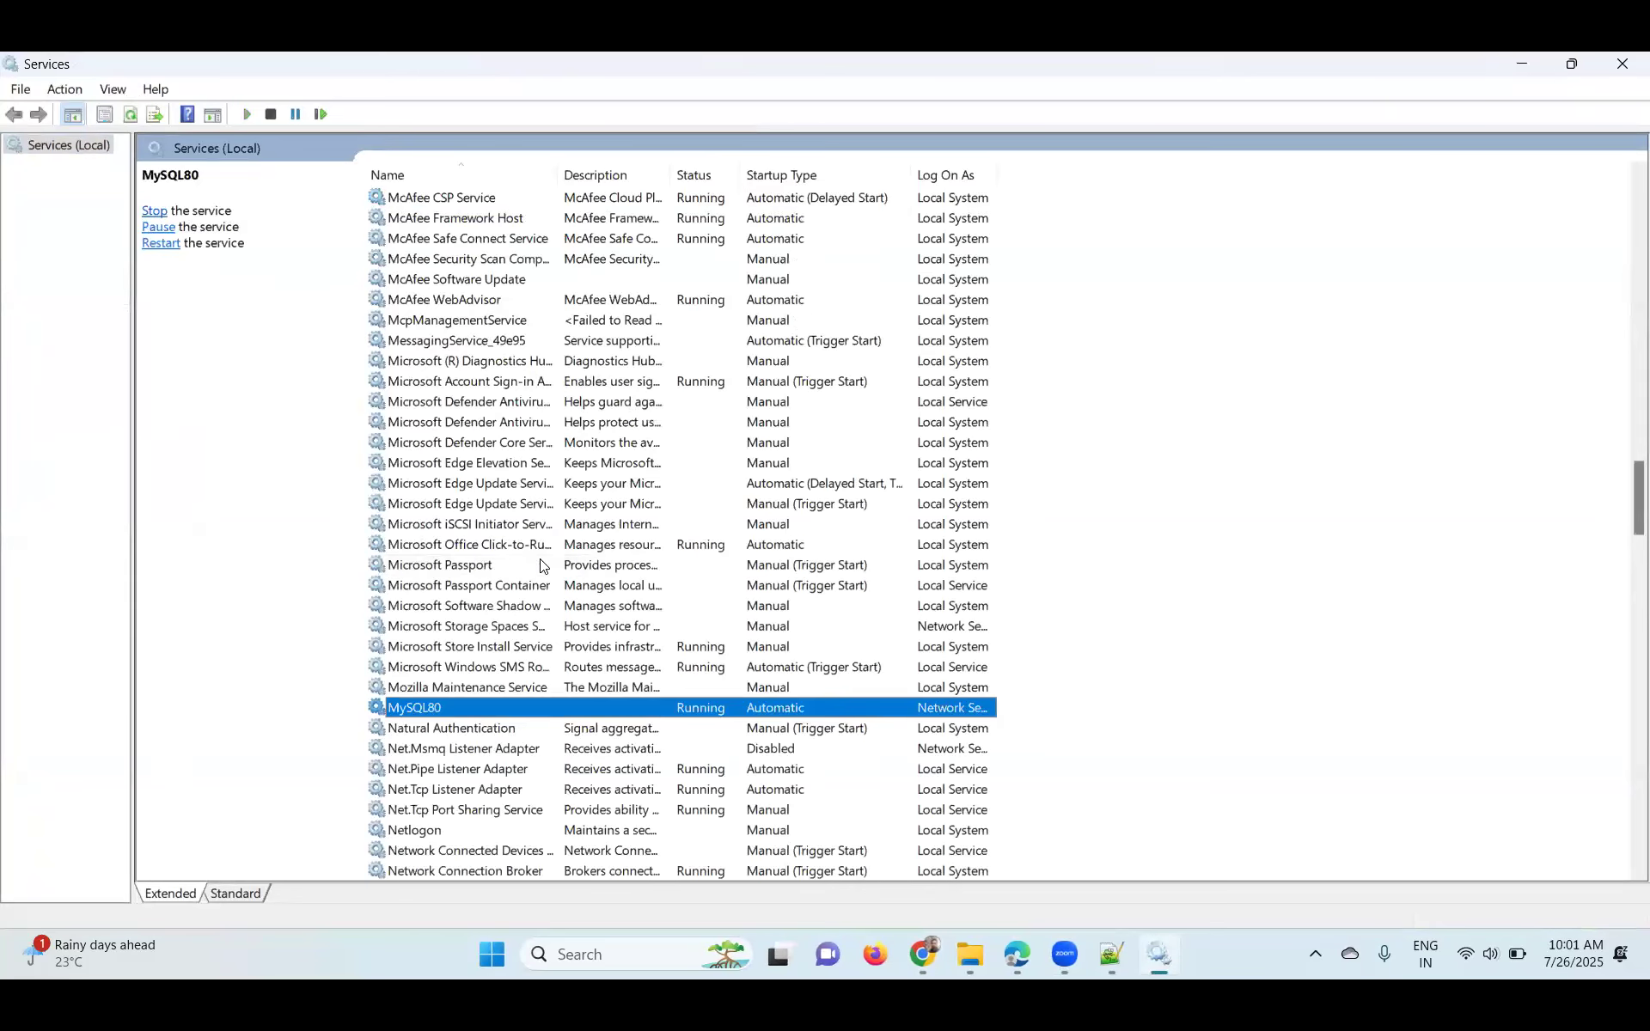
right_click(569, 713)
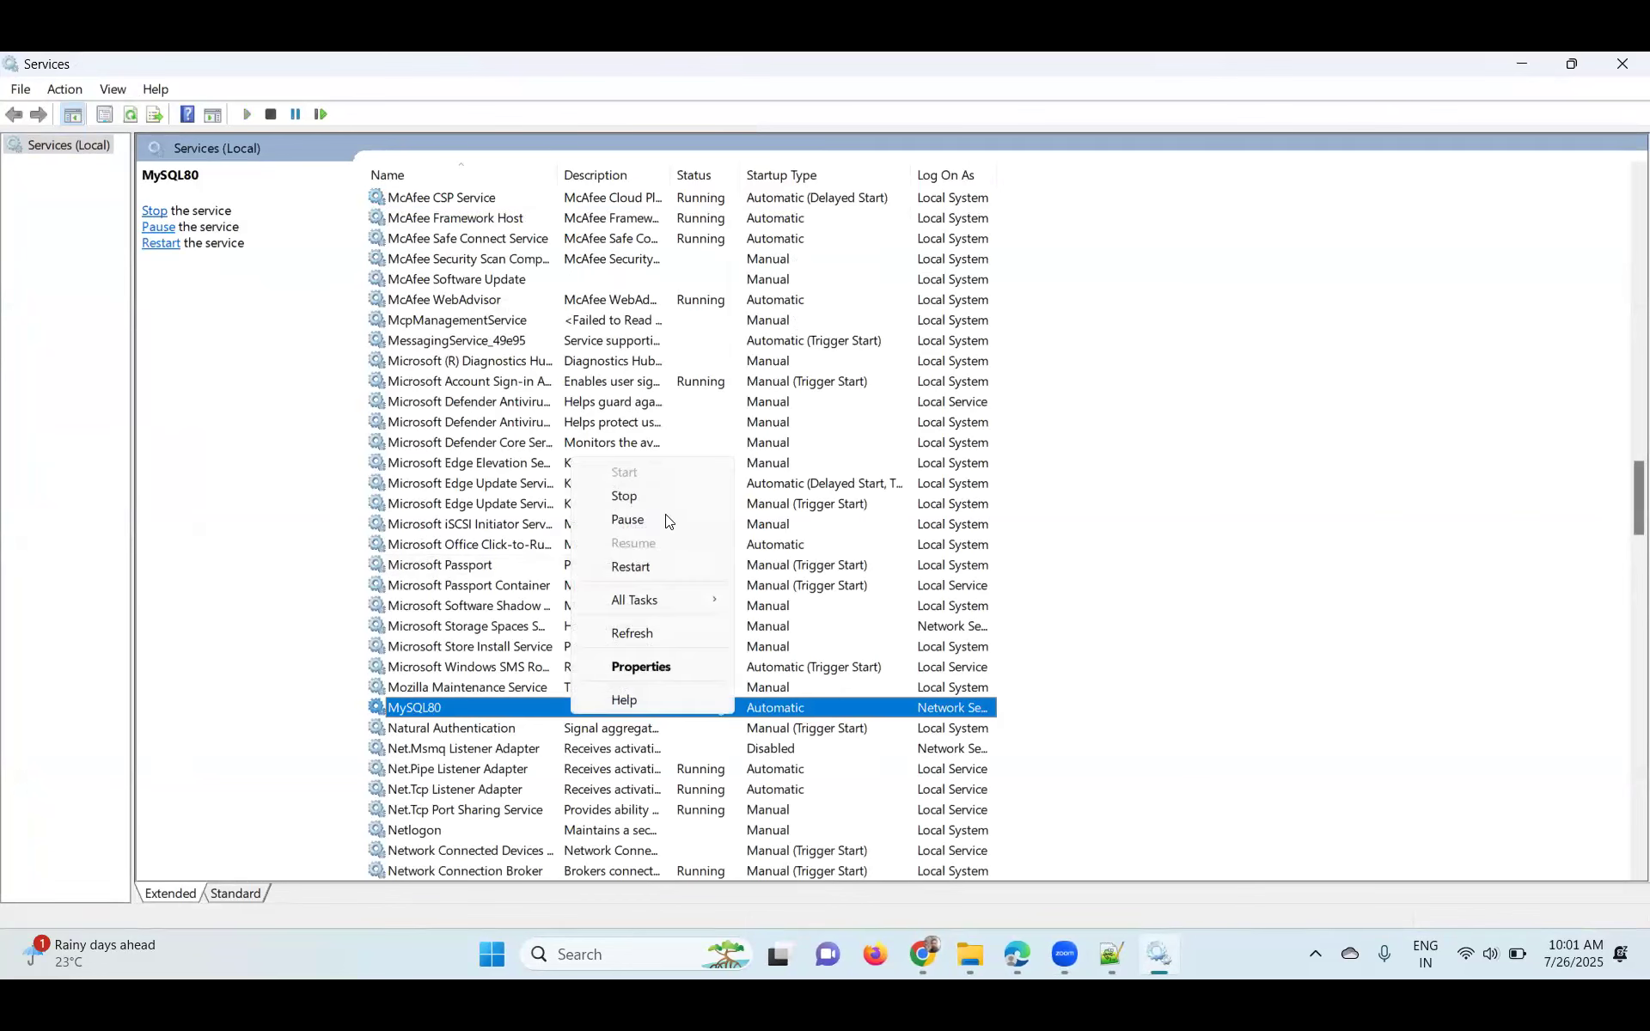
left_click(653, 495)
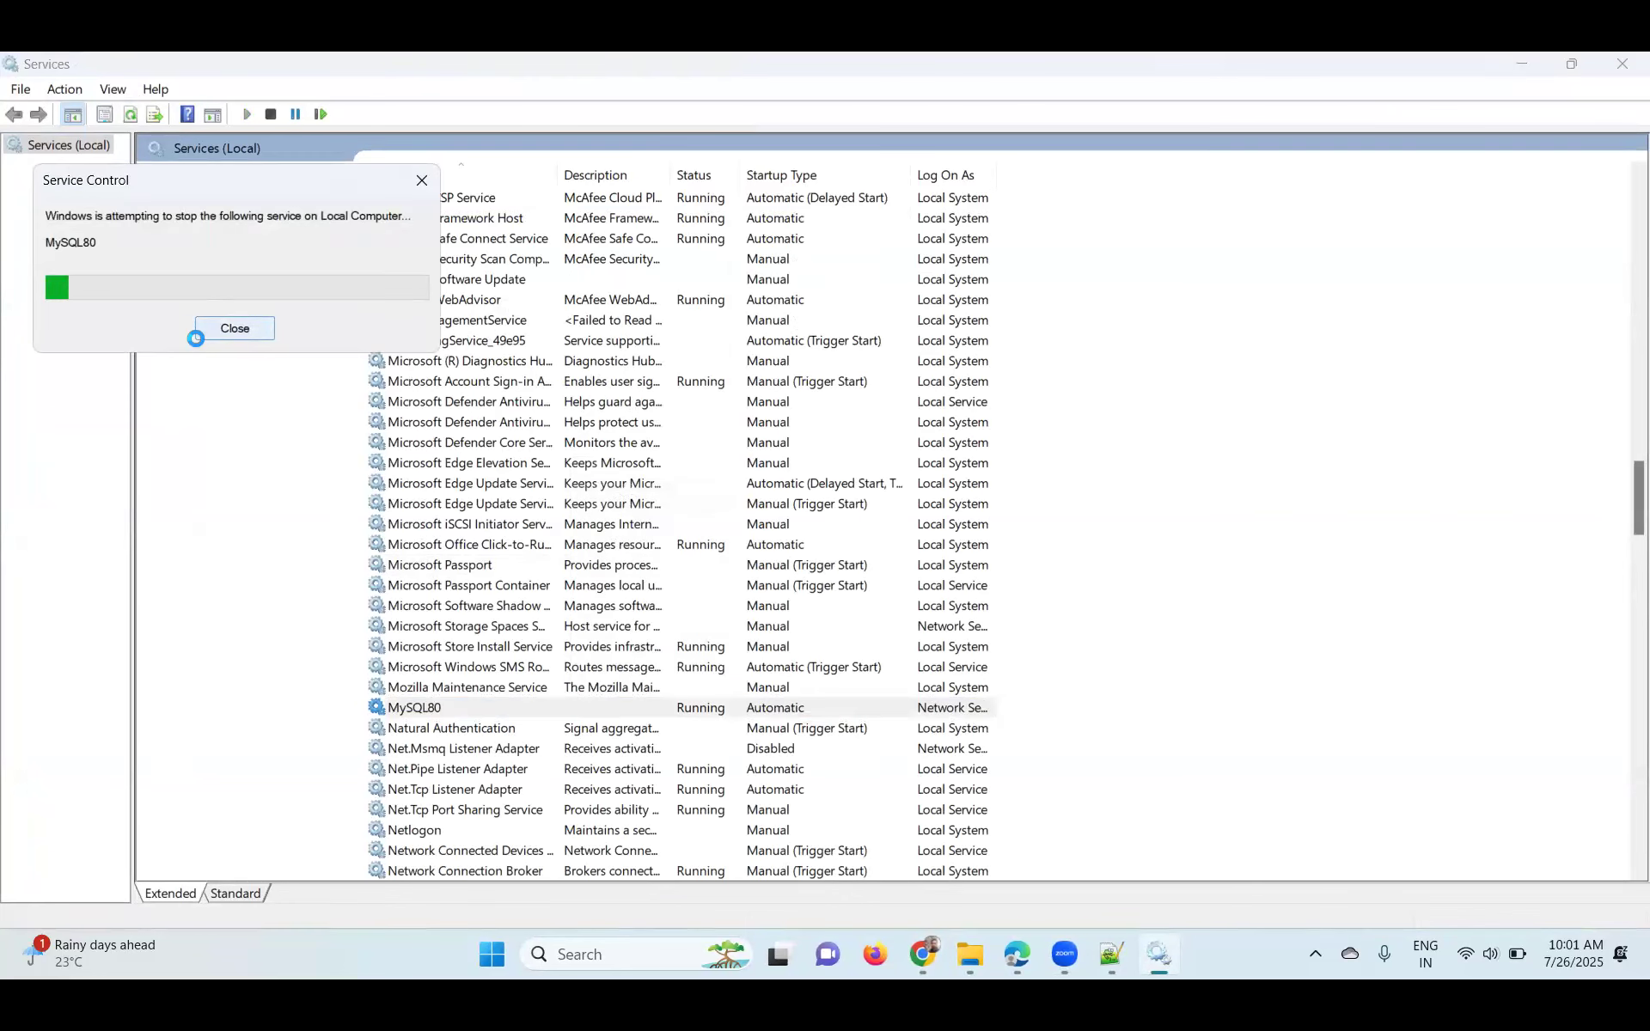
right_click(536, 701)
left_click(591, 462)
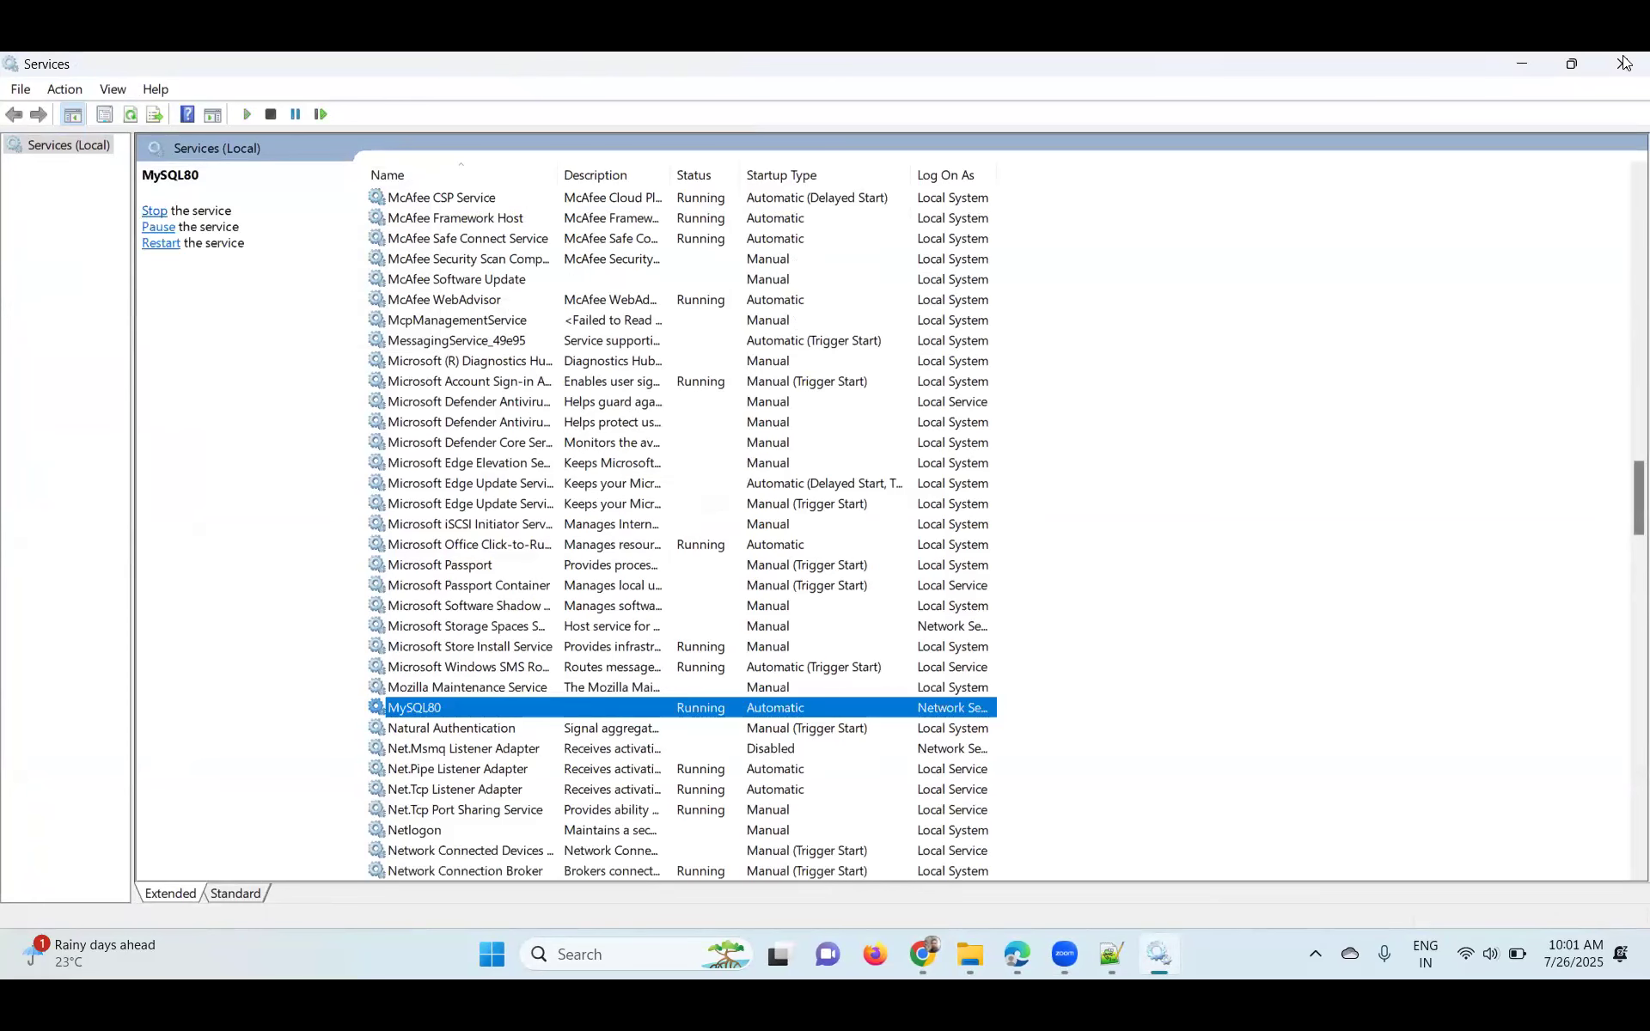
- Minimize Services, recheck the konakartadmin page at localhost:8780 (still failing), and minimize Firefox
left_click(1518, 67)
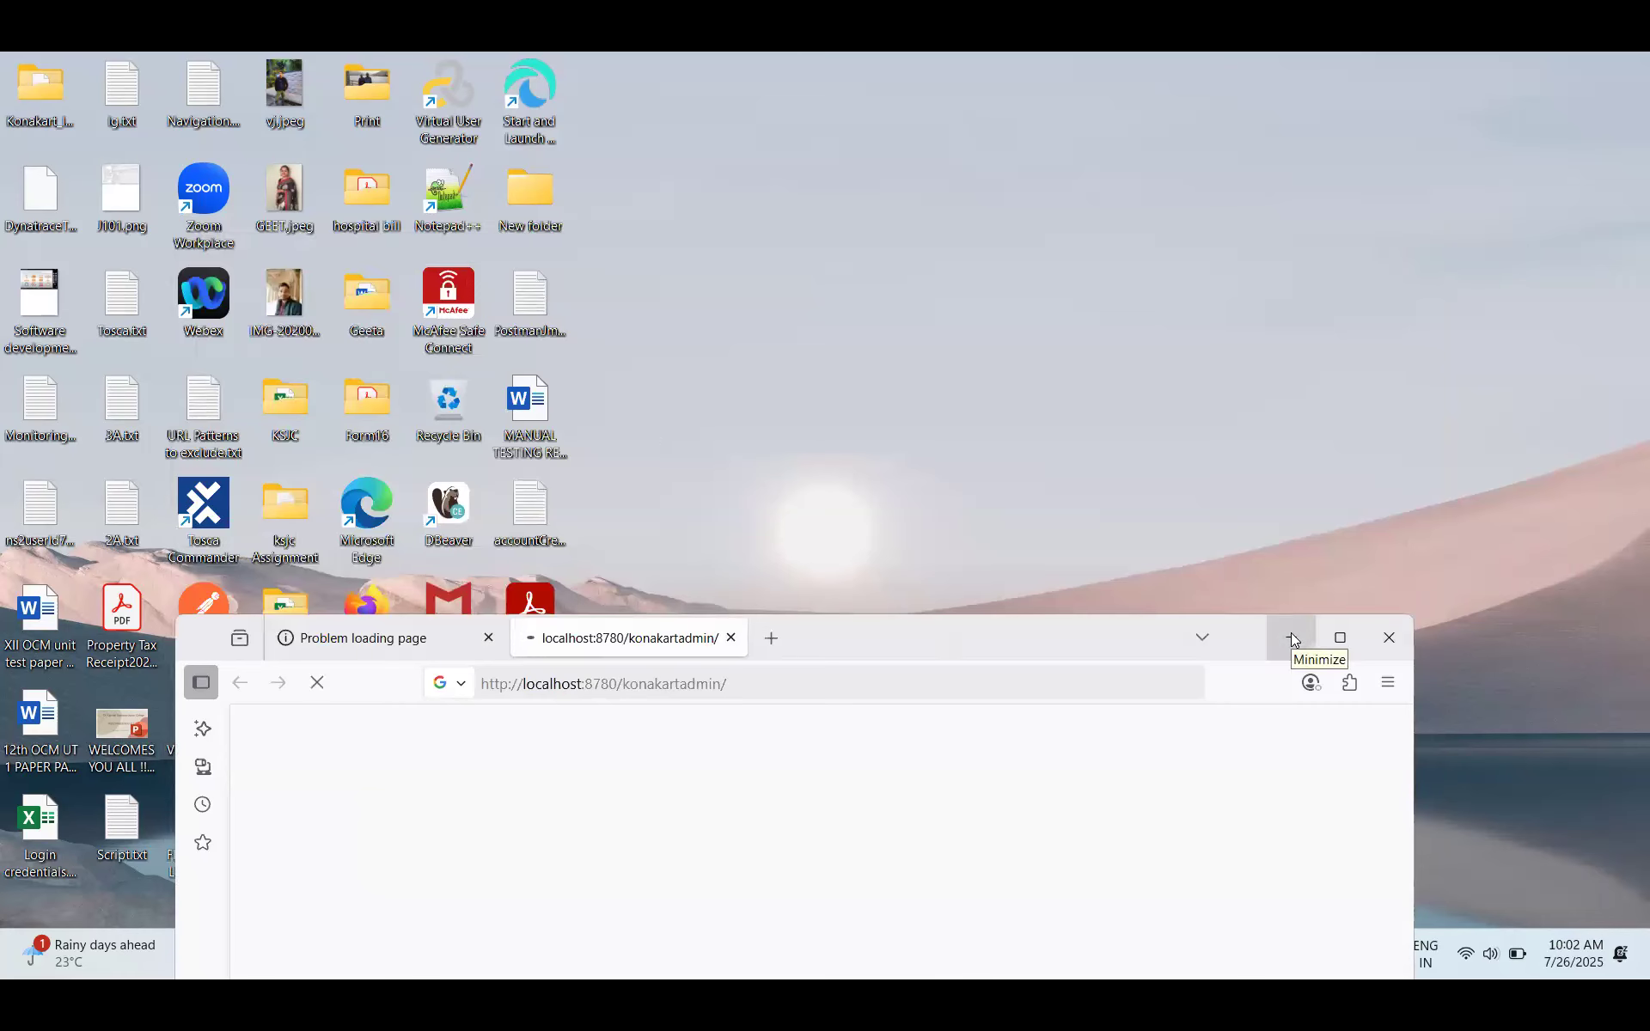
left_click(352, 652)
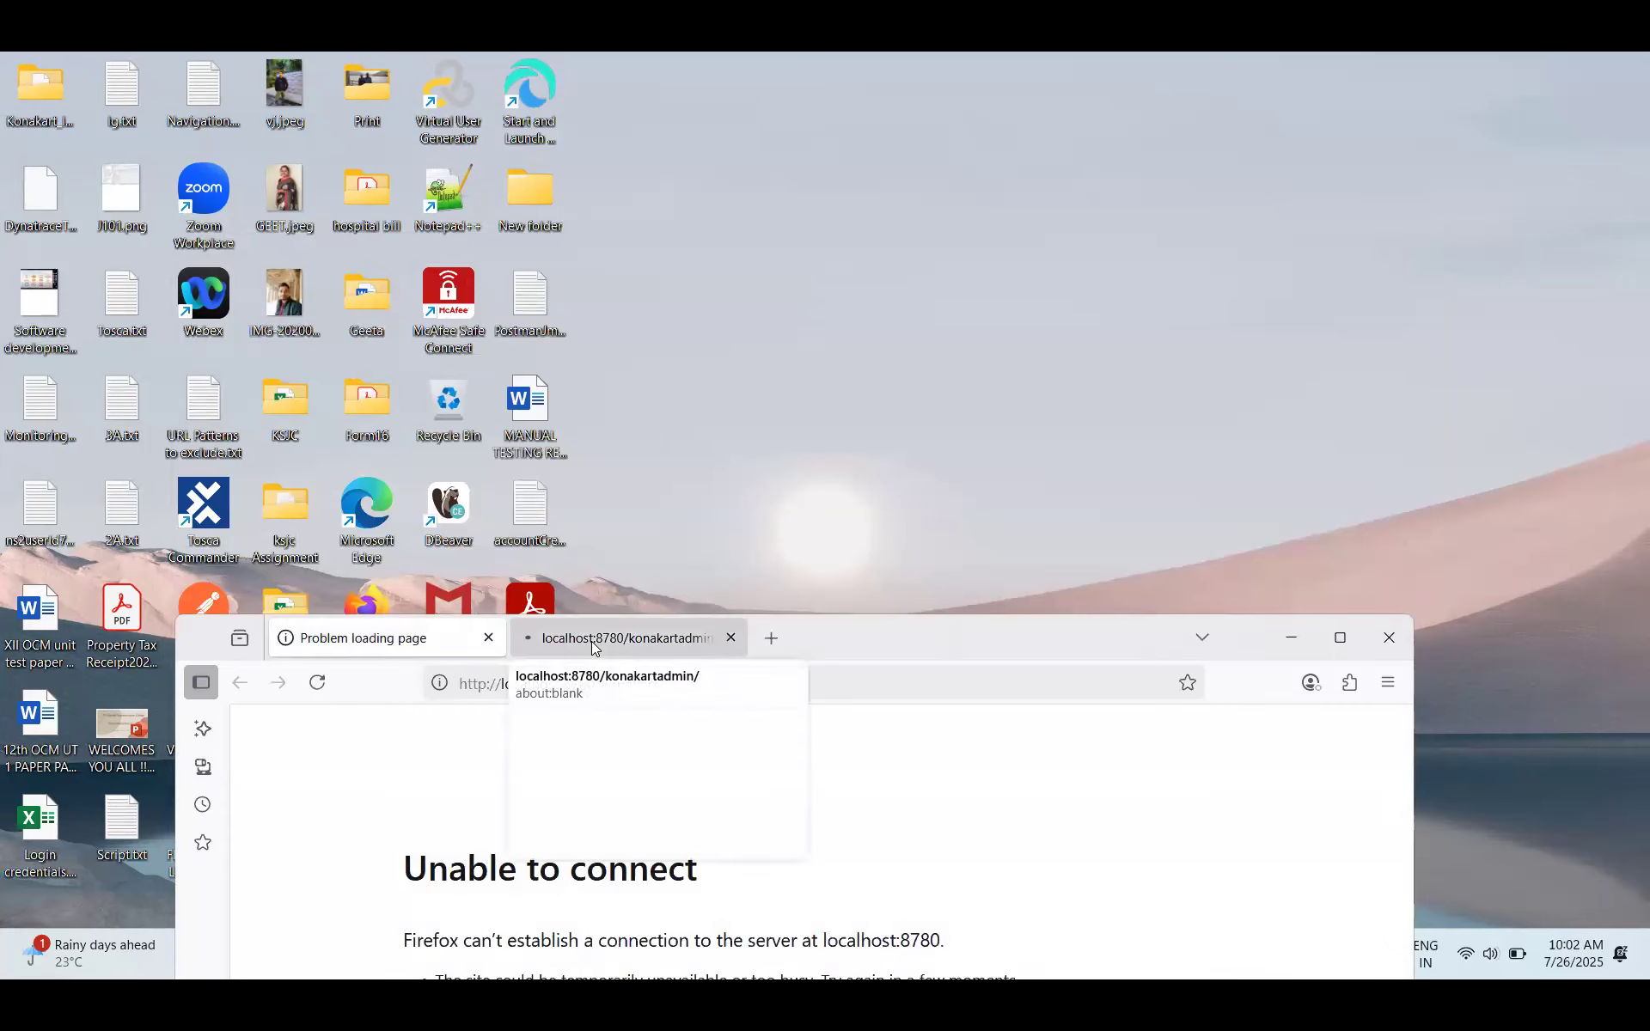
left_click(593, 643)
left_click(1291, 640)
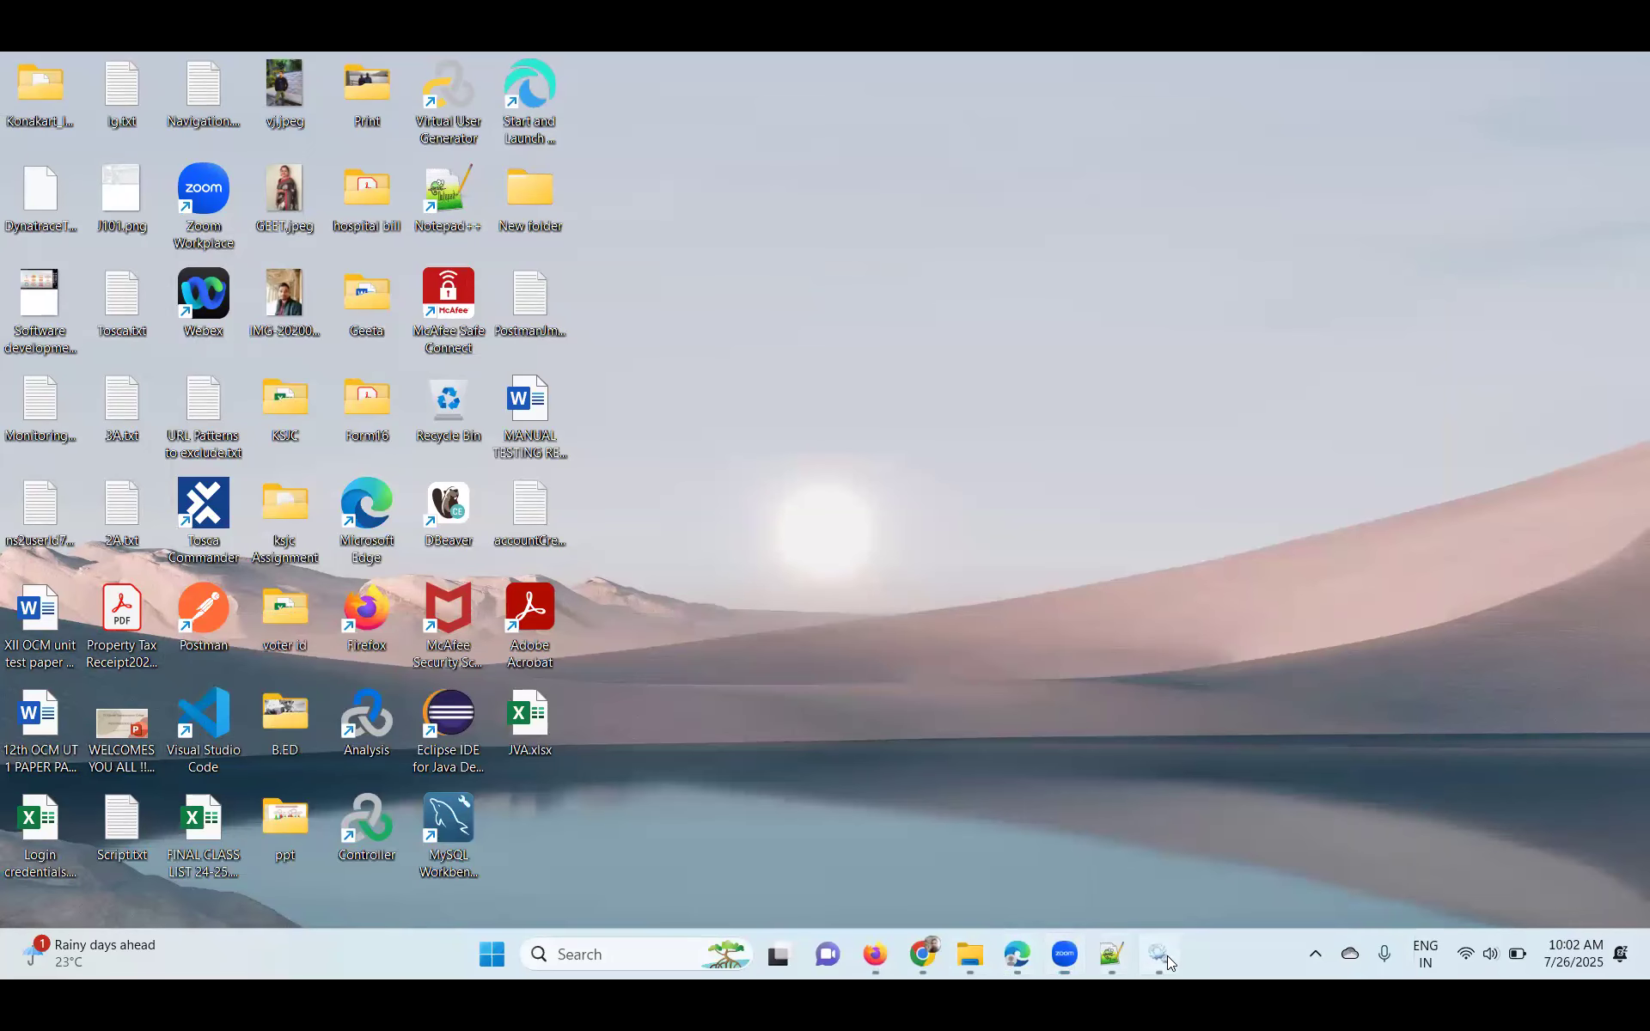
- Return to the Dynatrace LAPTOP-L92FEENU Processes list, page 1 of 4
left_click(1165, 956)
left_click(1009, 961)
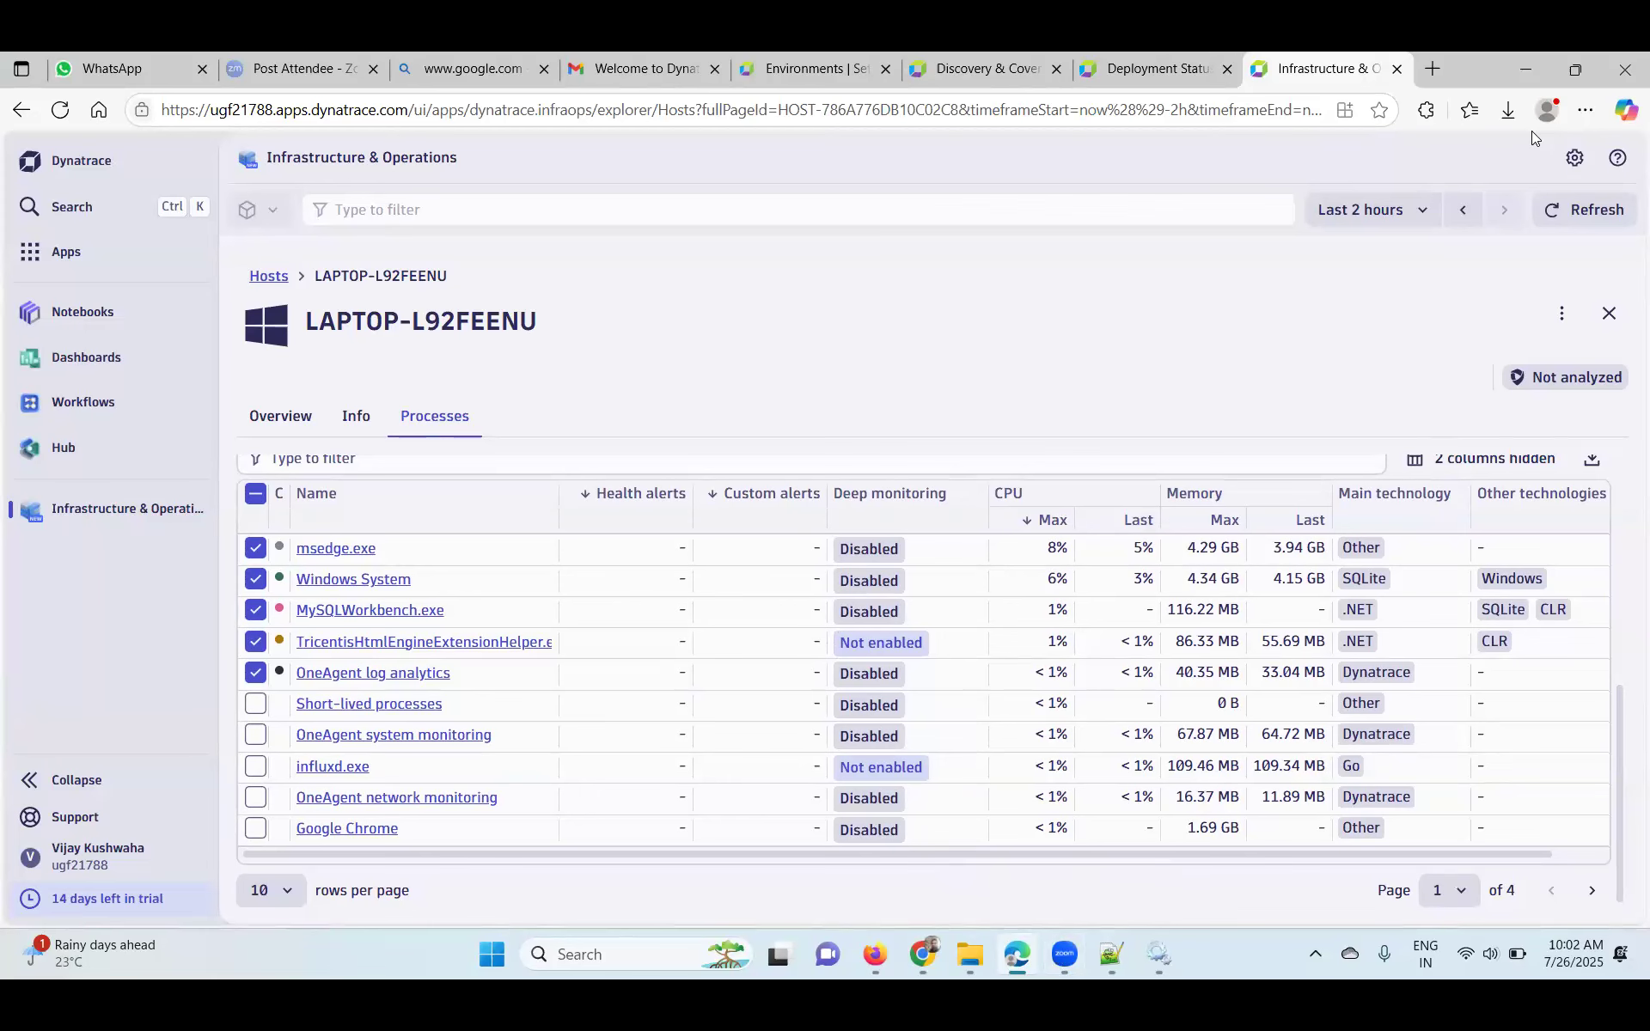
left_click(916, 964)
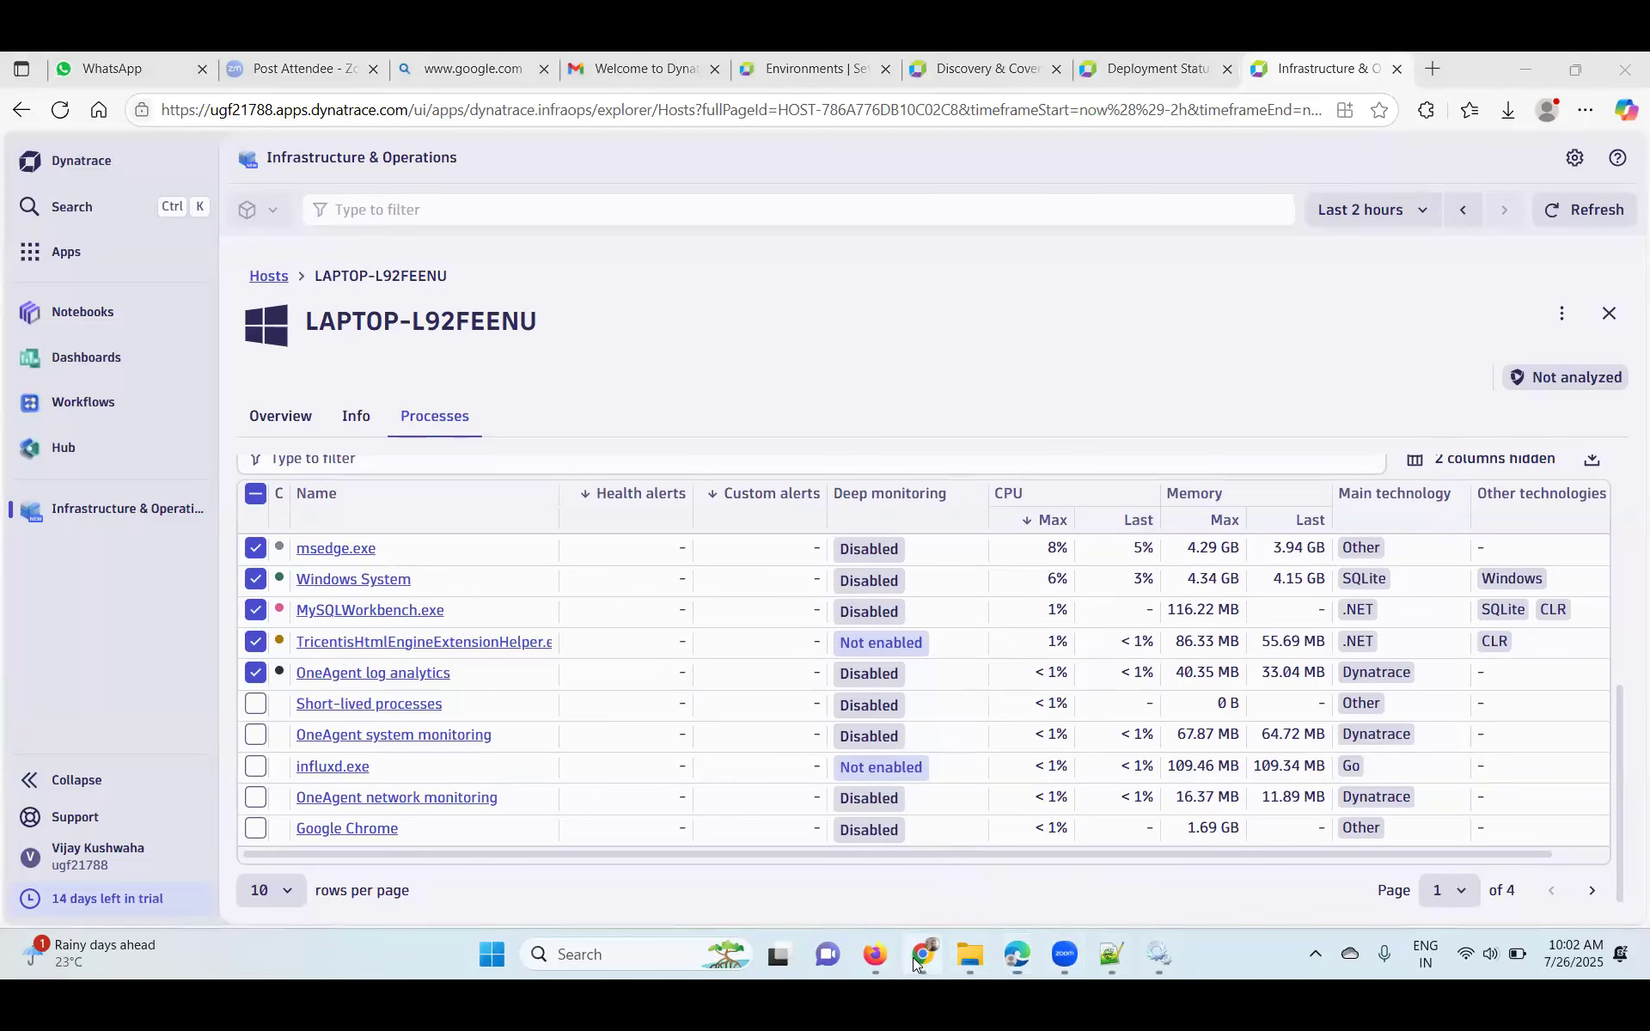
left_click(918, 963)
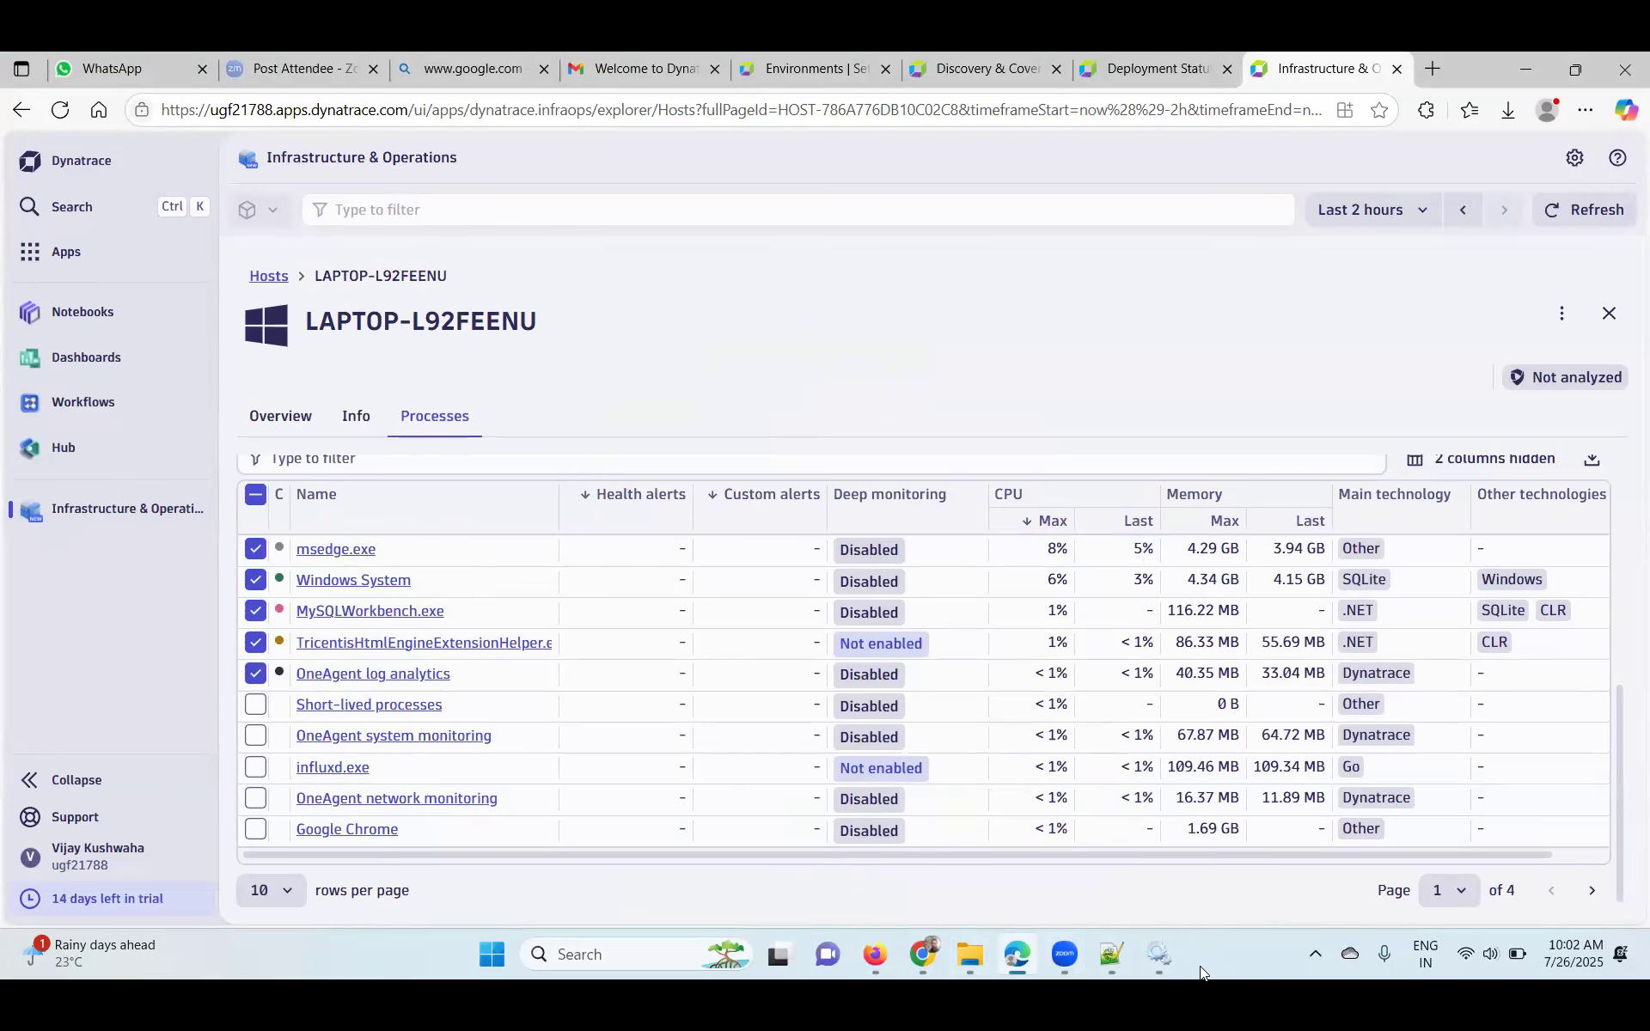
mouse_move(1175, 973)
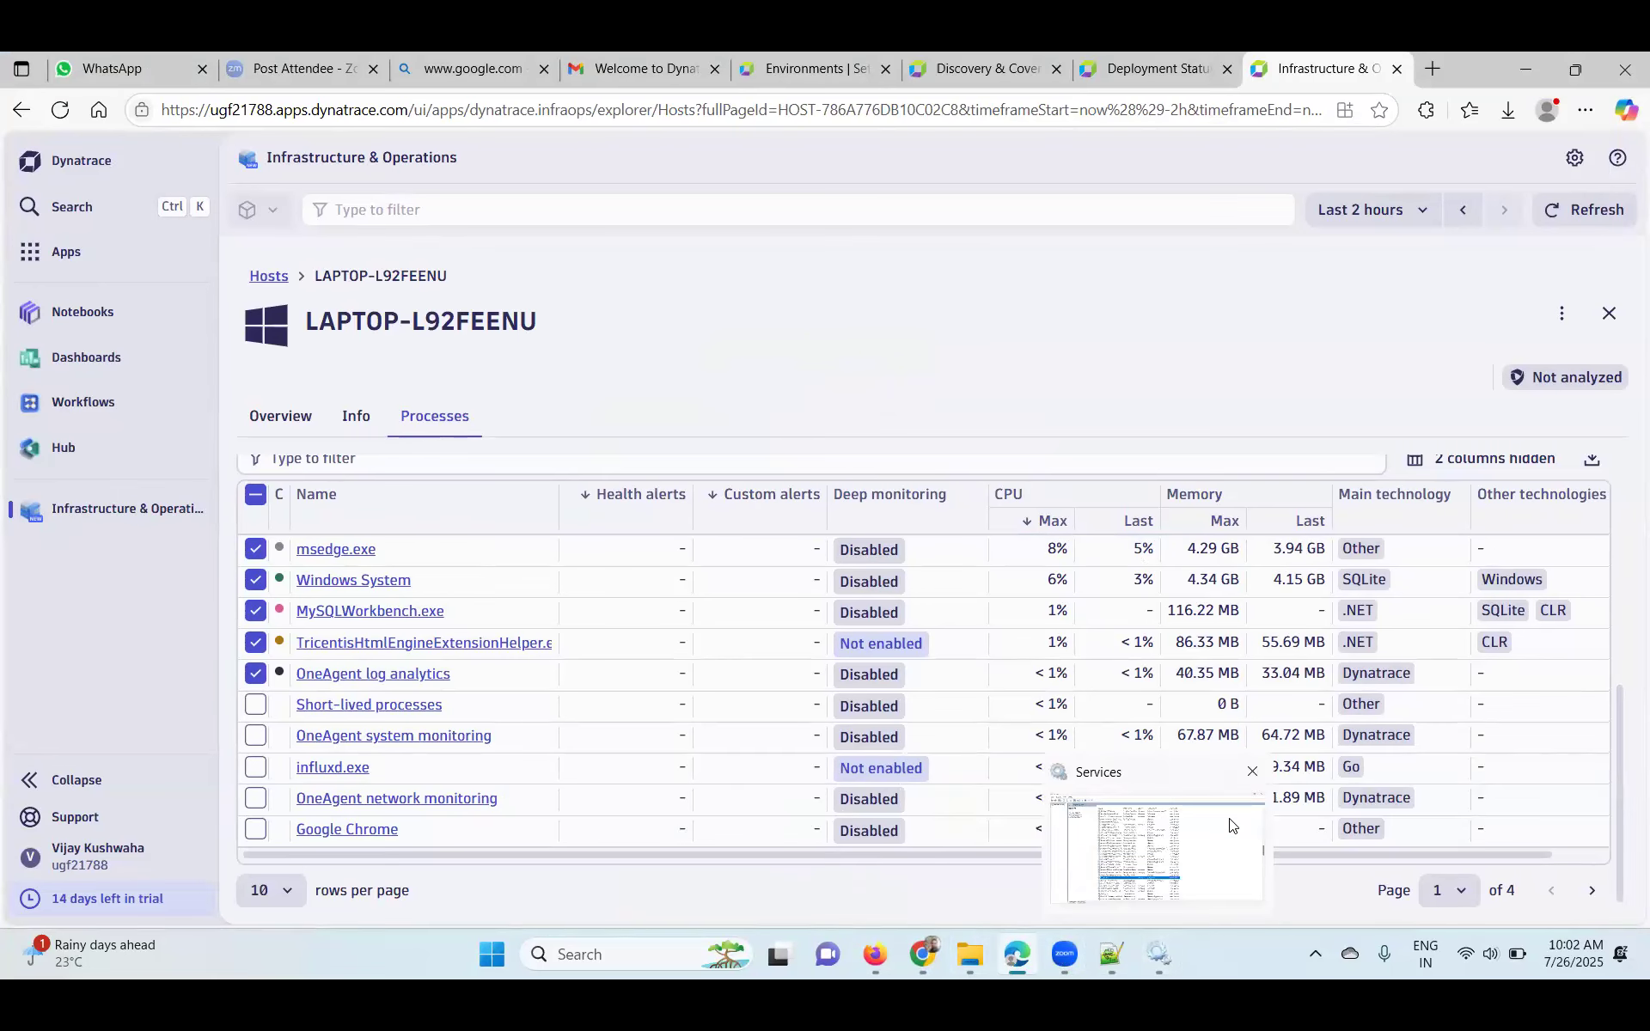
left_click(1068, 803)
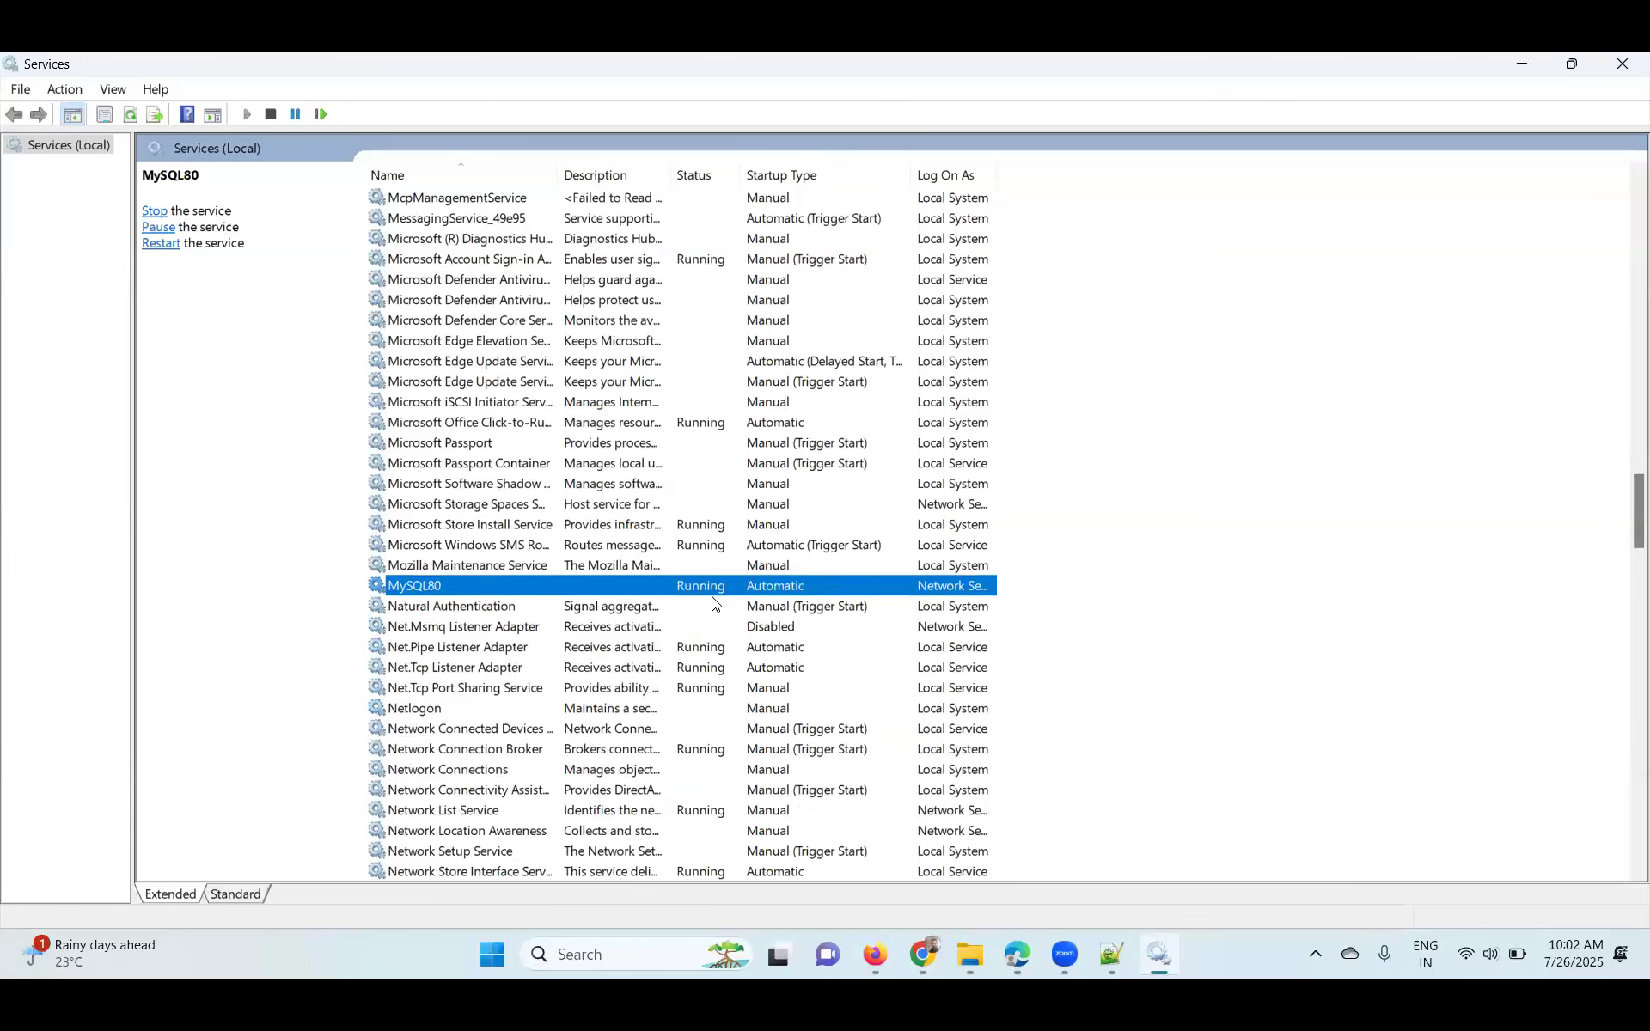
left_click(1525, 60)
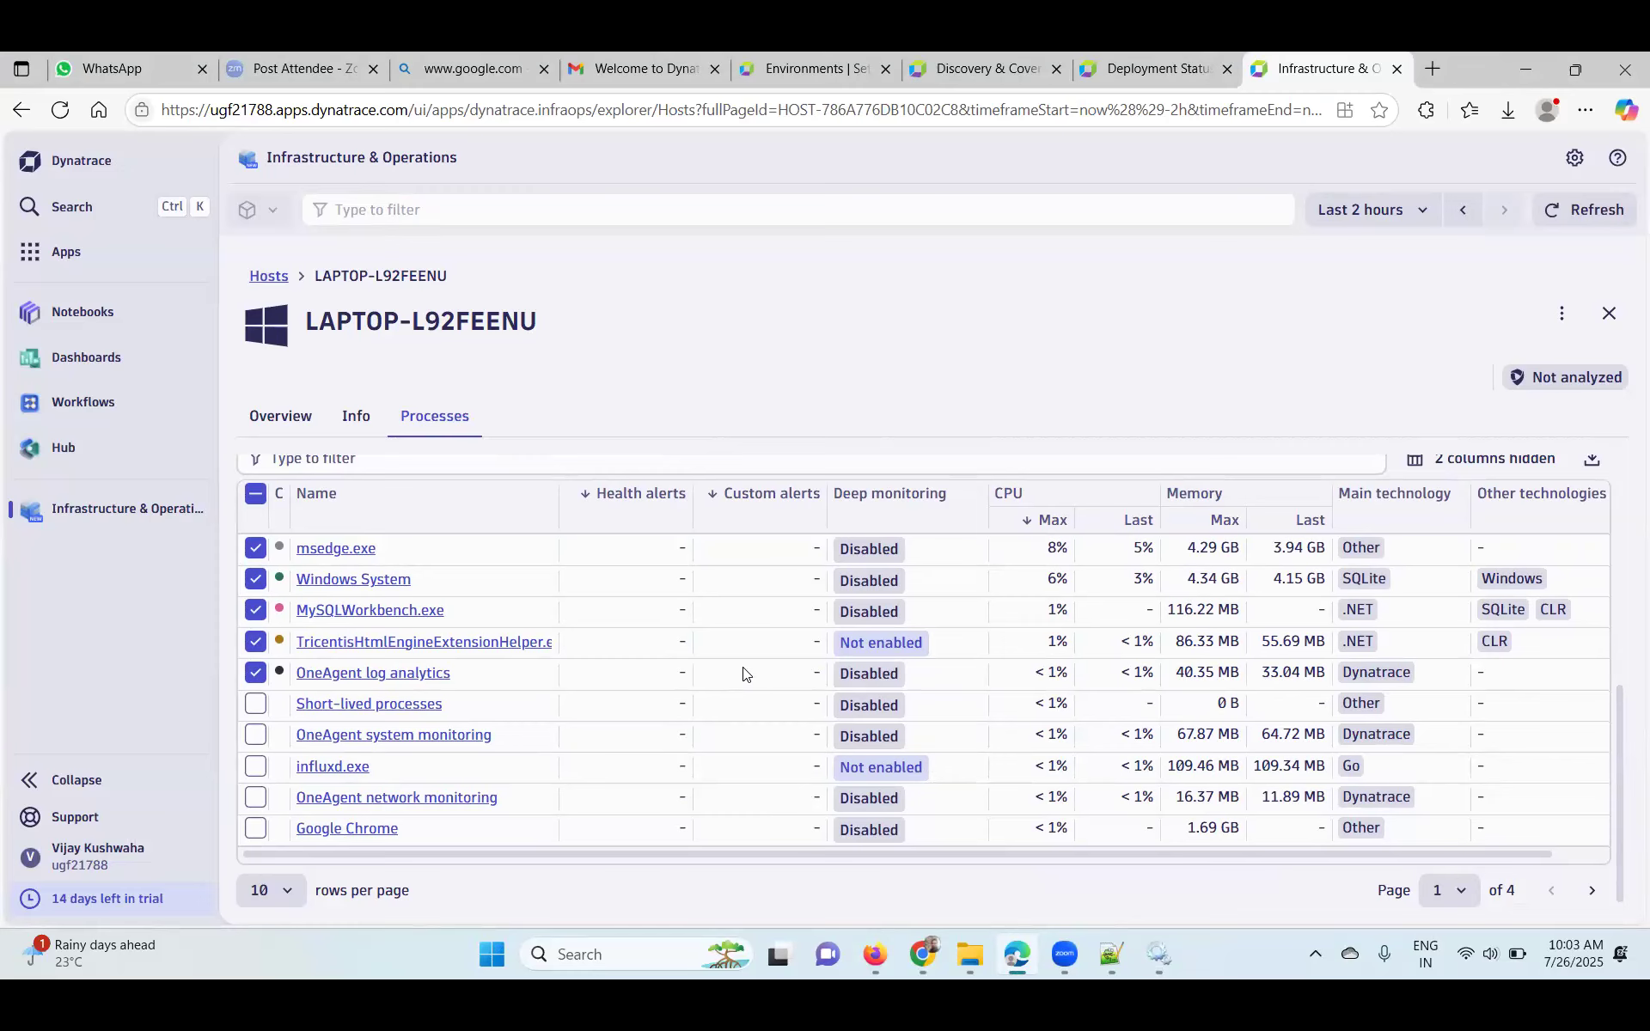
- Page through the process table to page 4 and back to page 1
left_click(1586, 897)
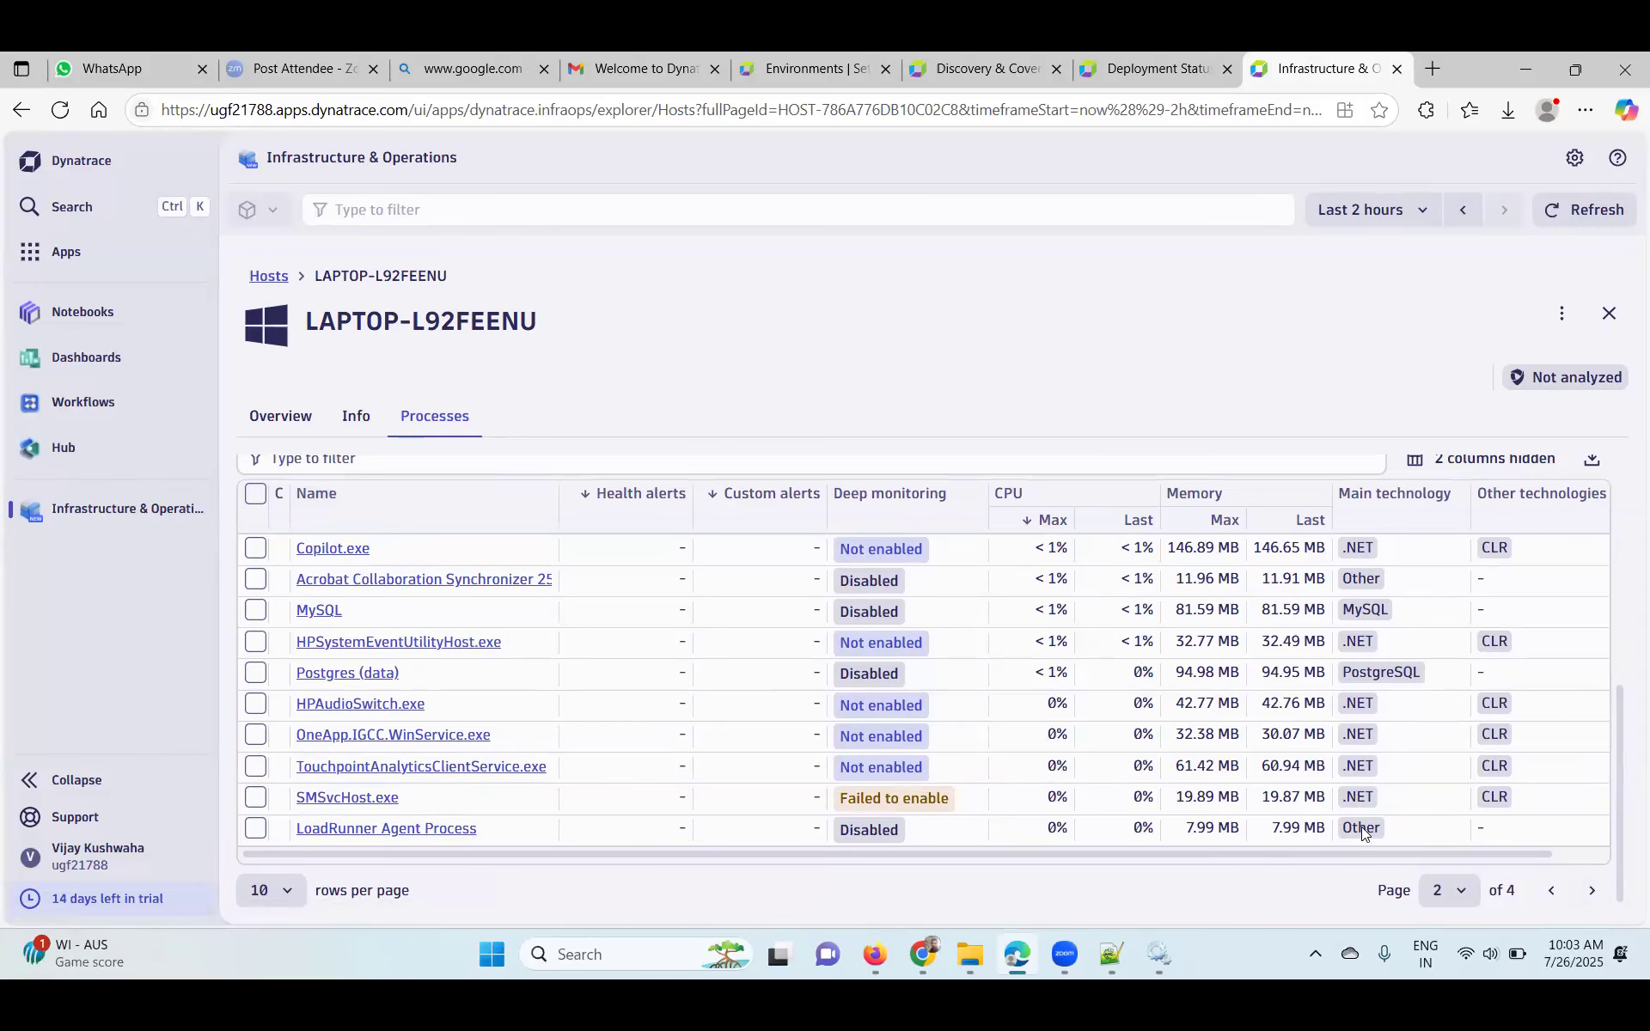
left_click(1594, 896)
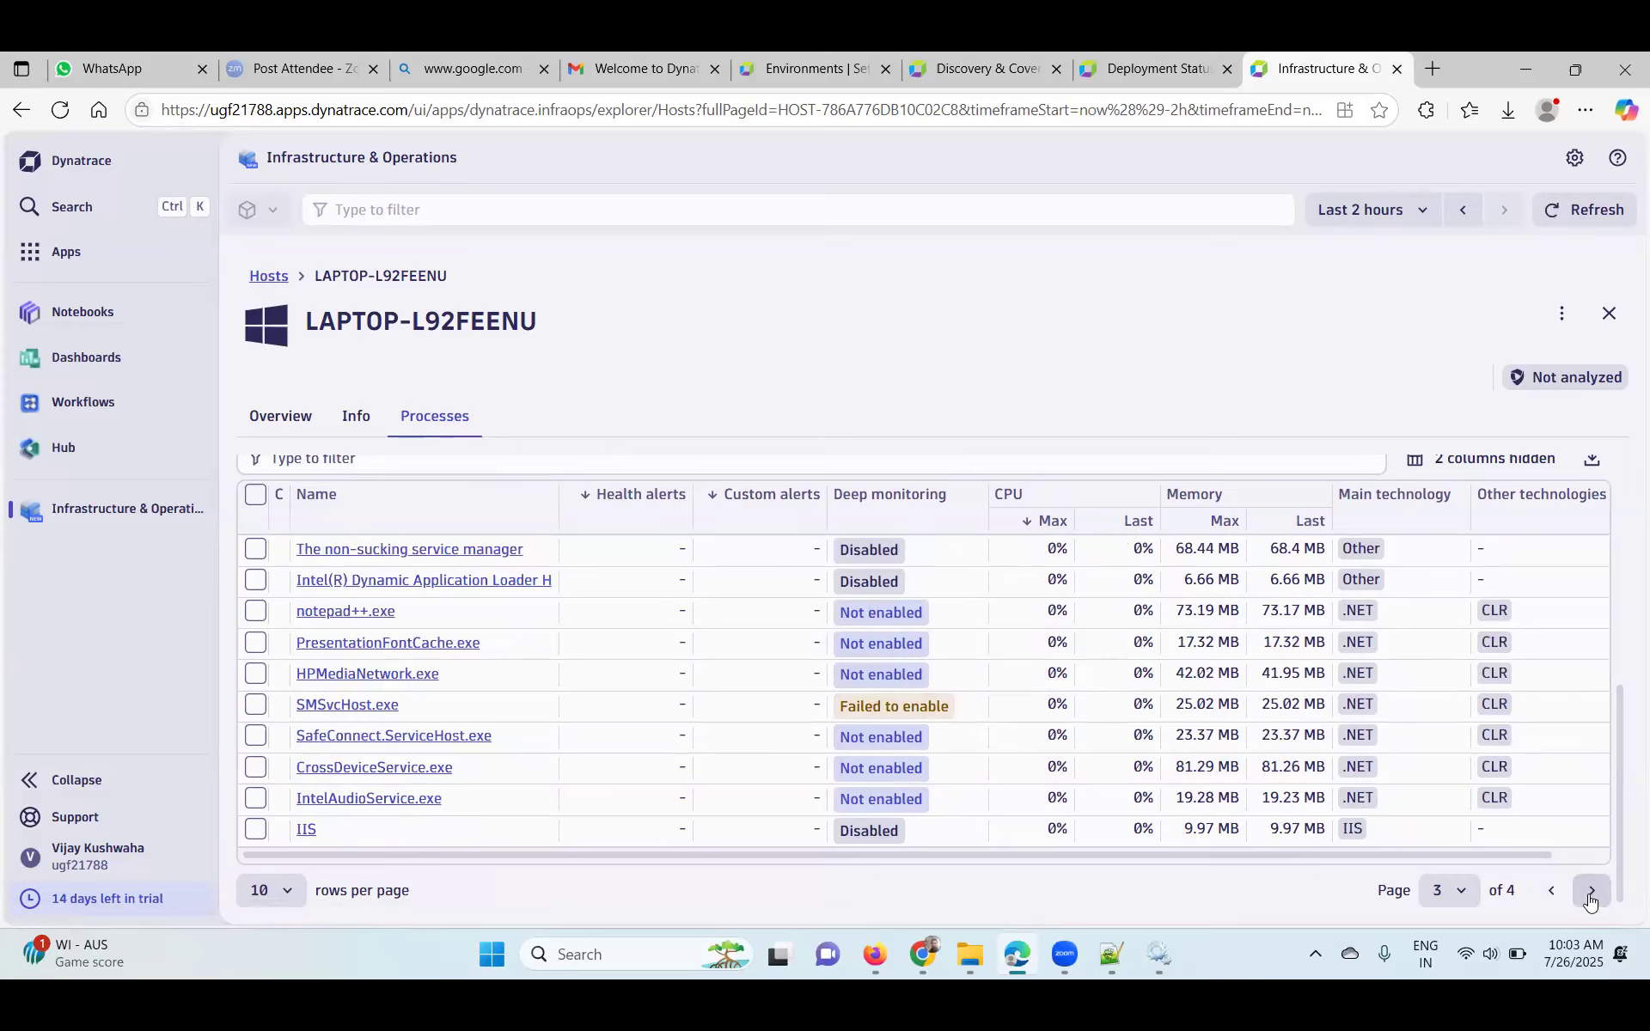
left_click(1599, 894)
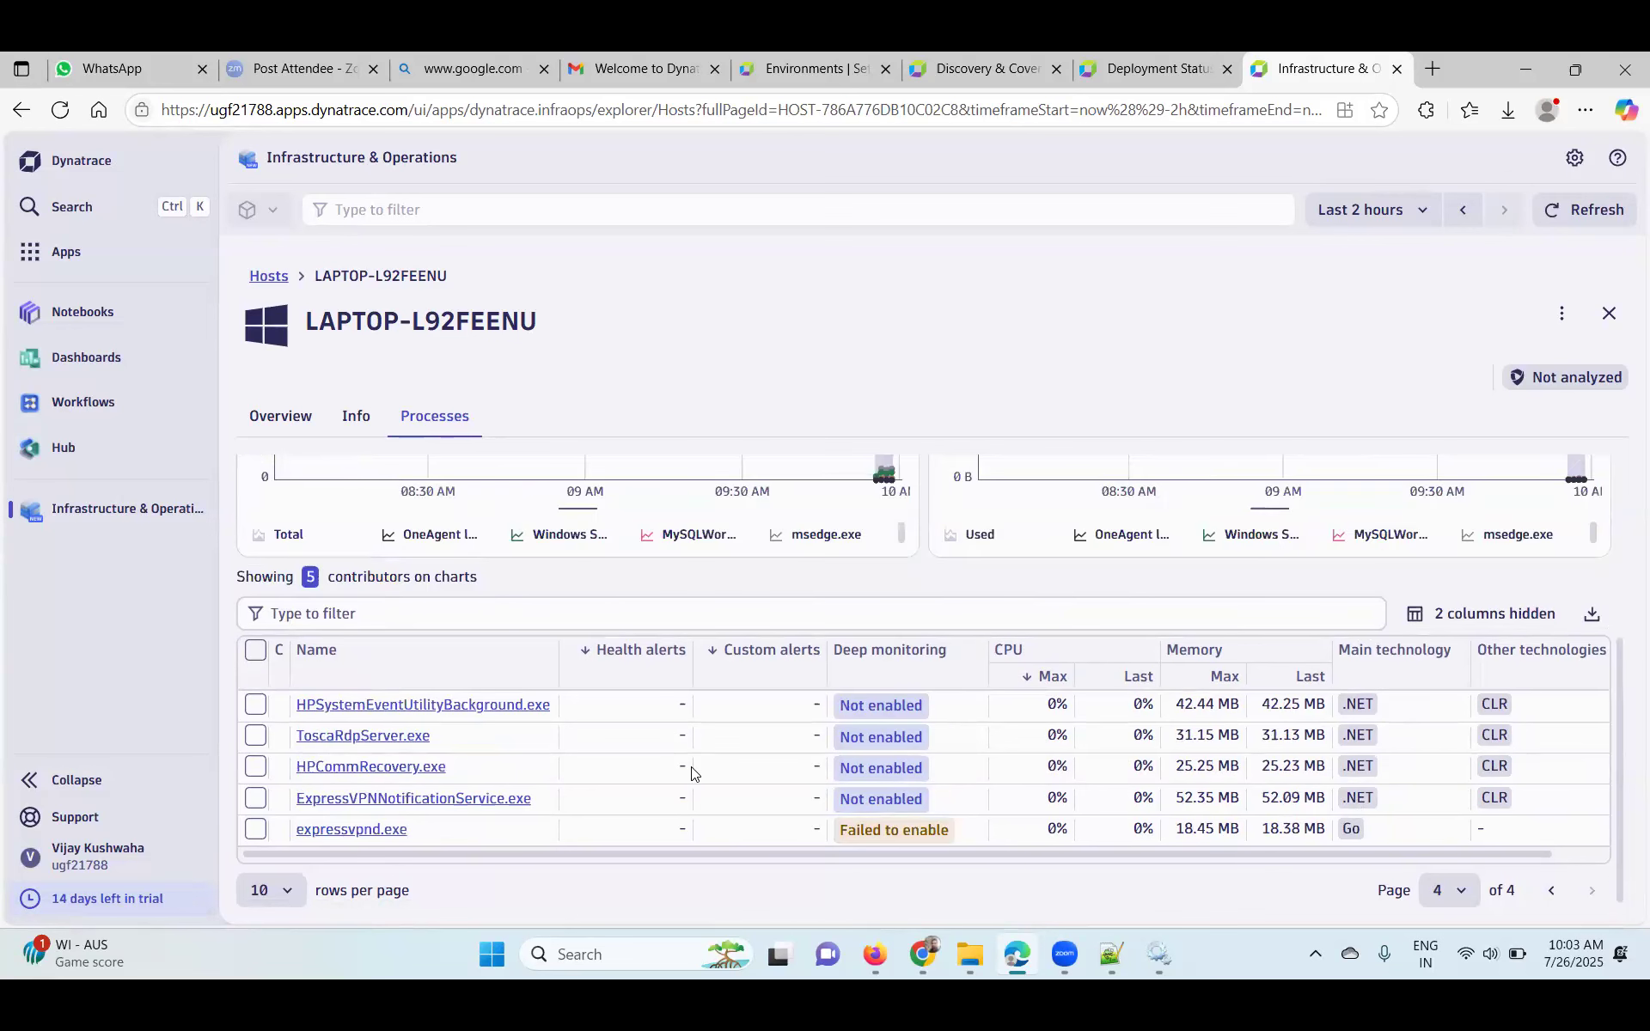
left_click(1552, 894)
scroll(904, 709, "down", 2)
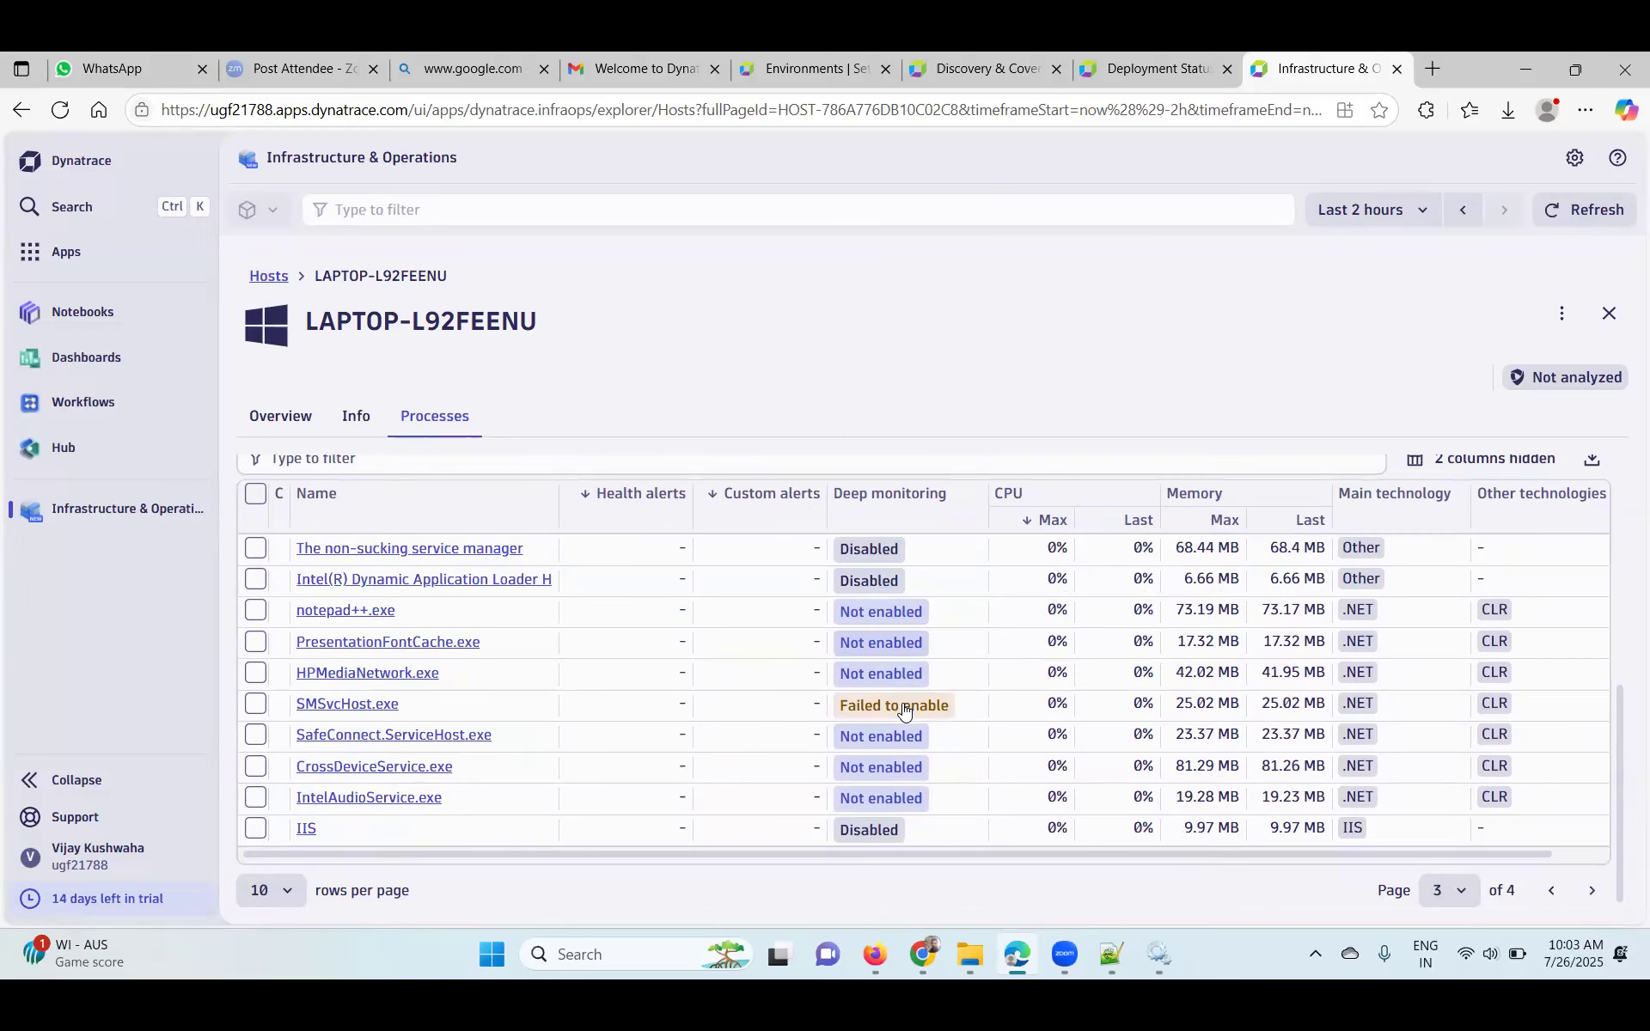
left_click(1552, 893)
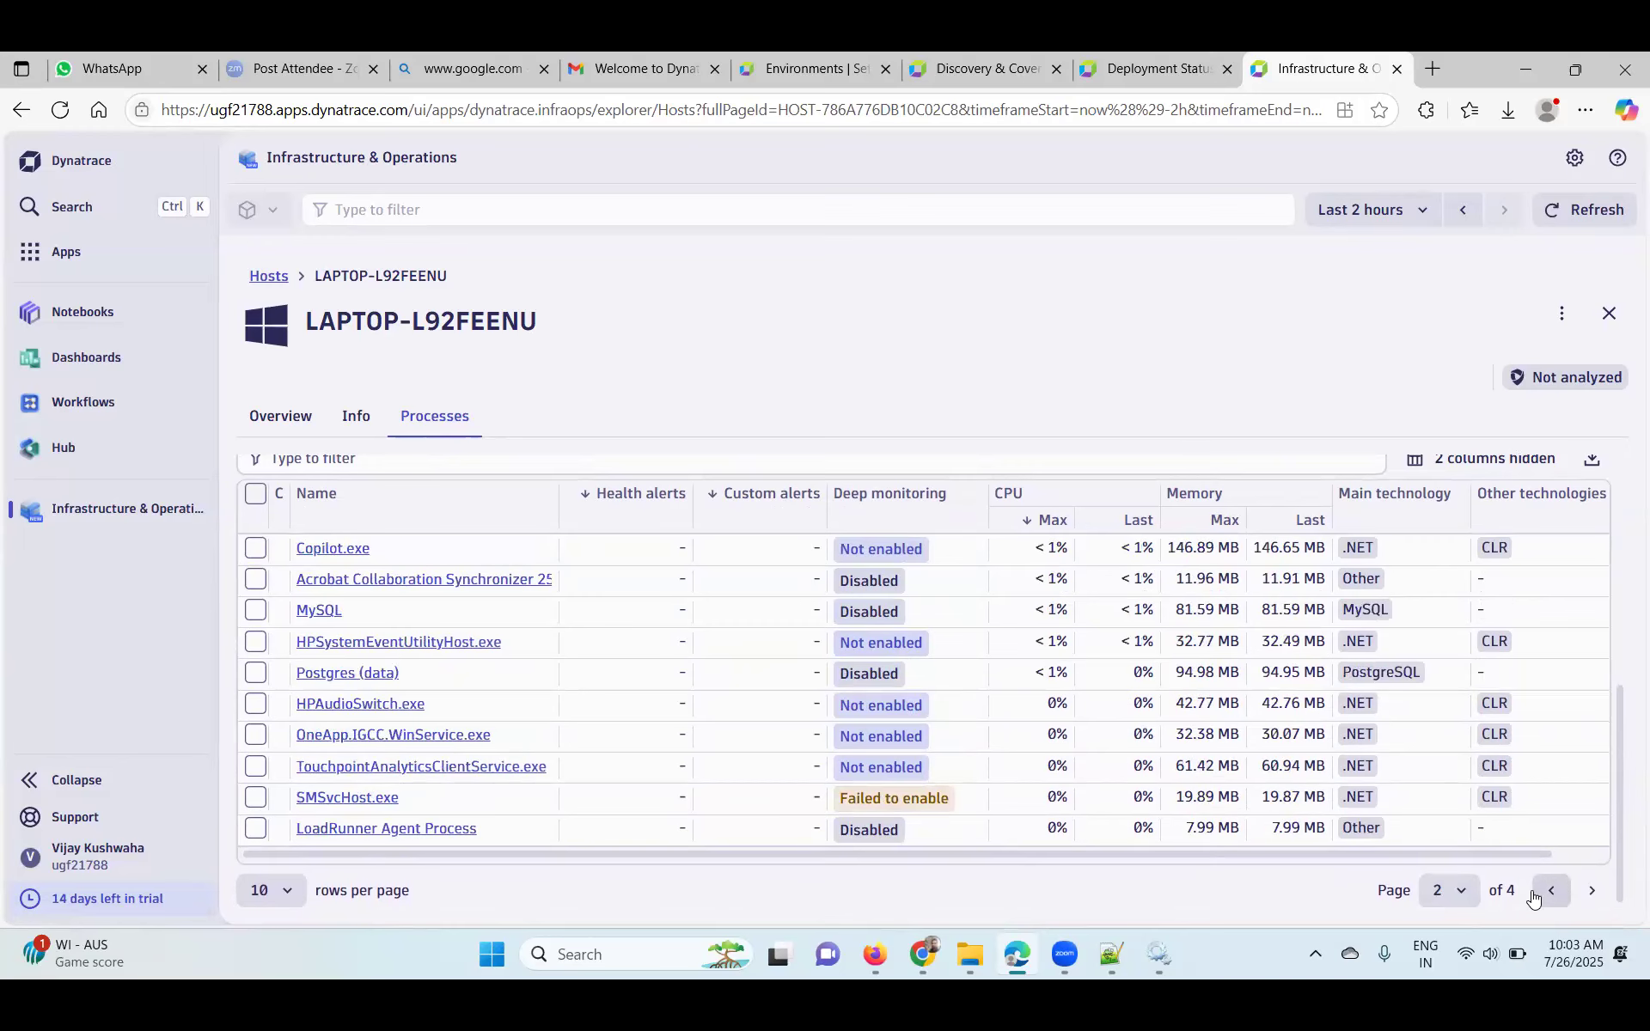
left_click(1535, 895)
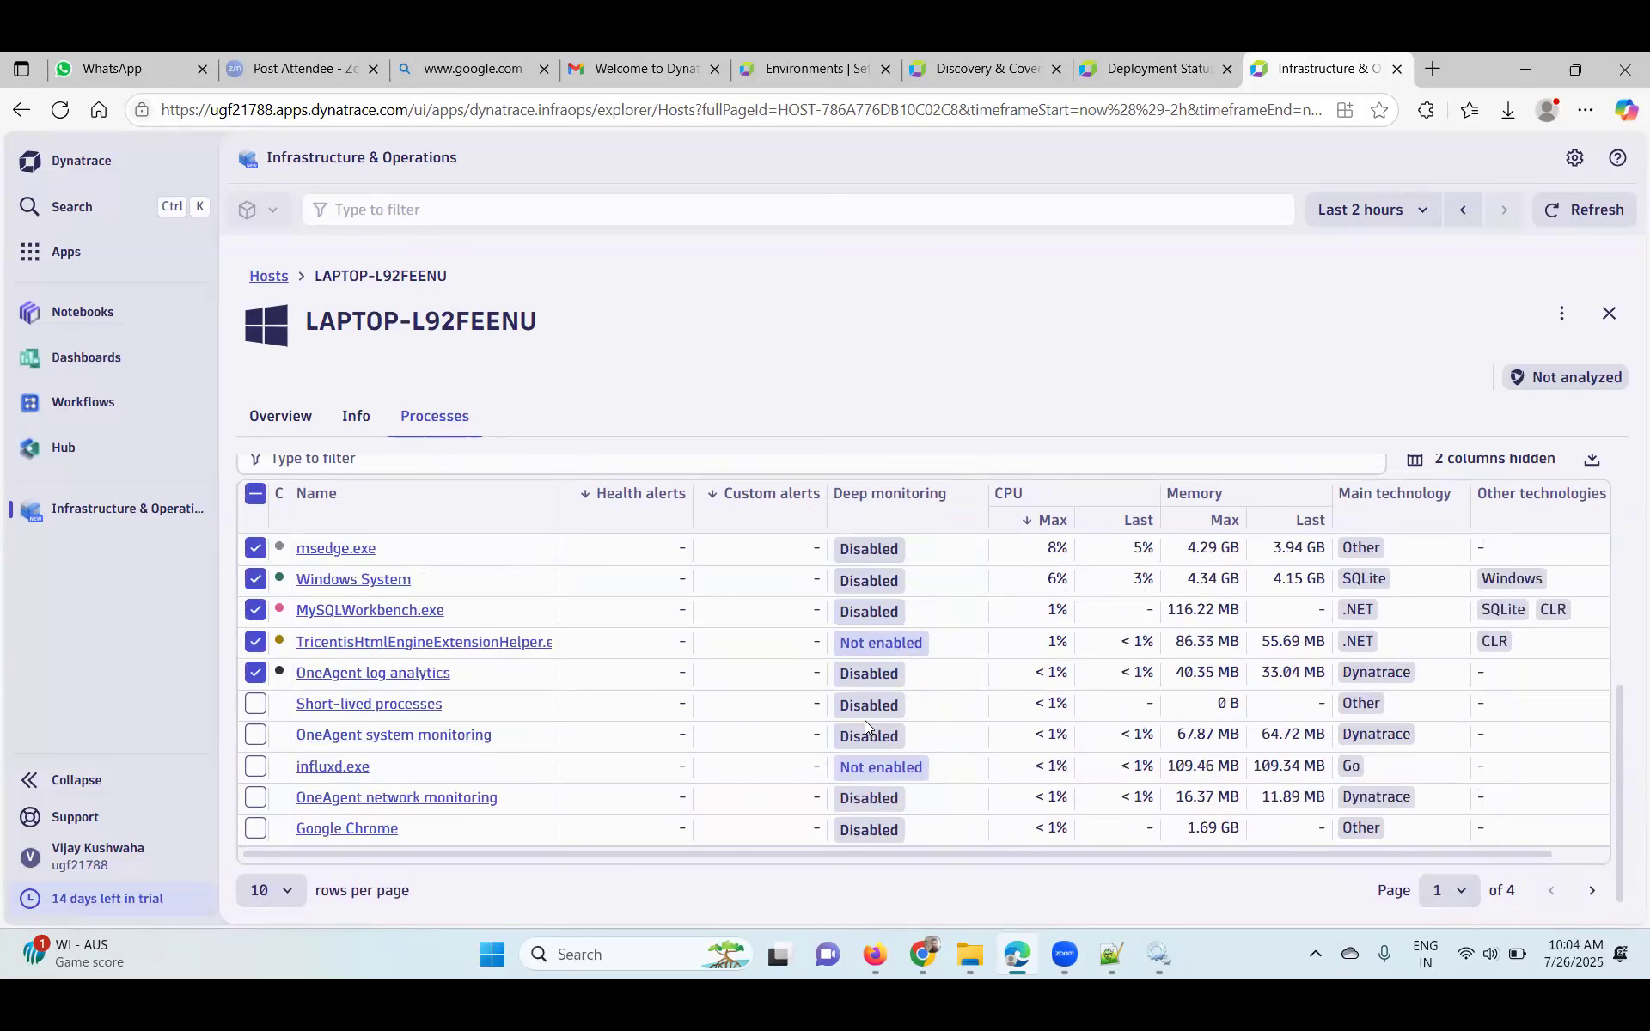
scroll(865, 720, "up", 1)
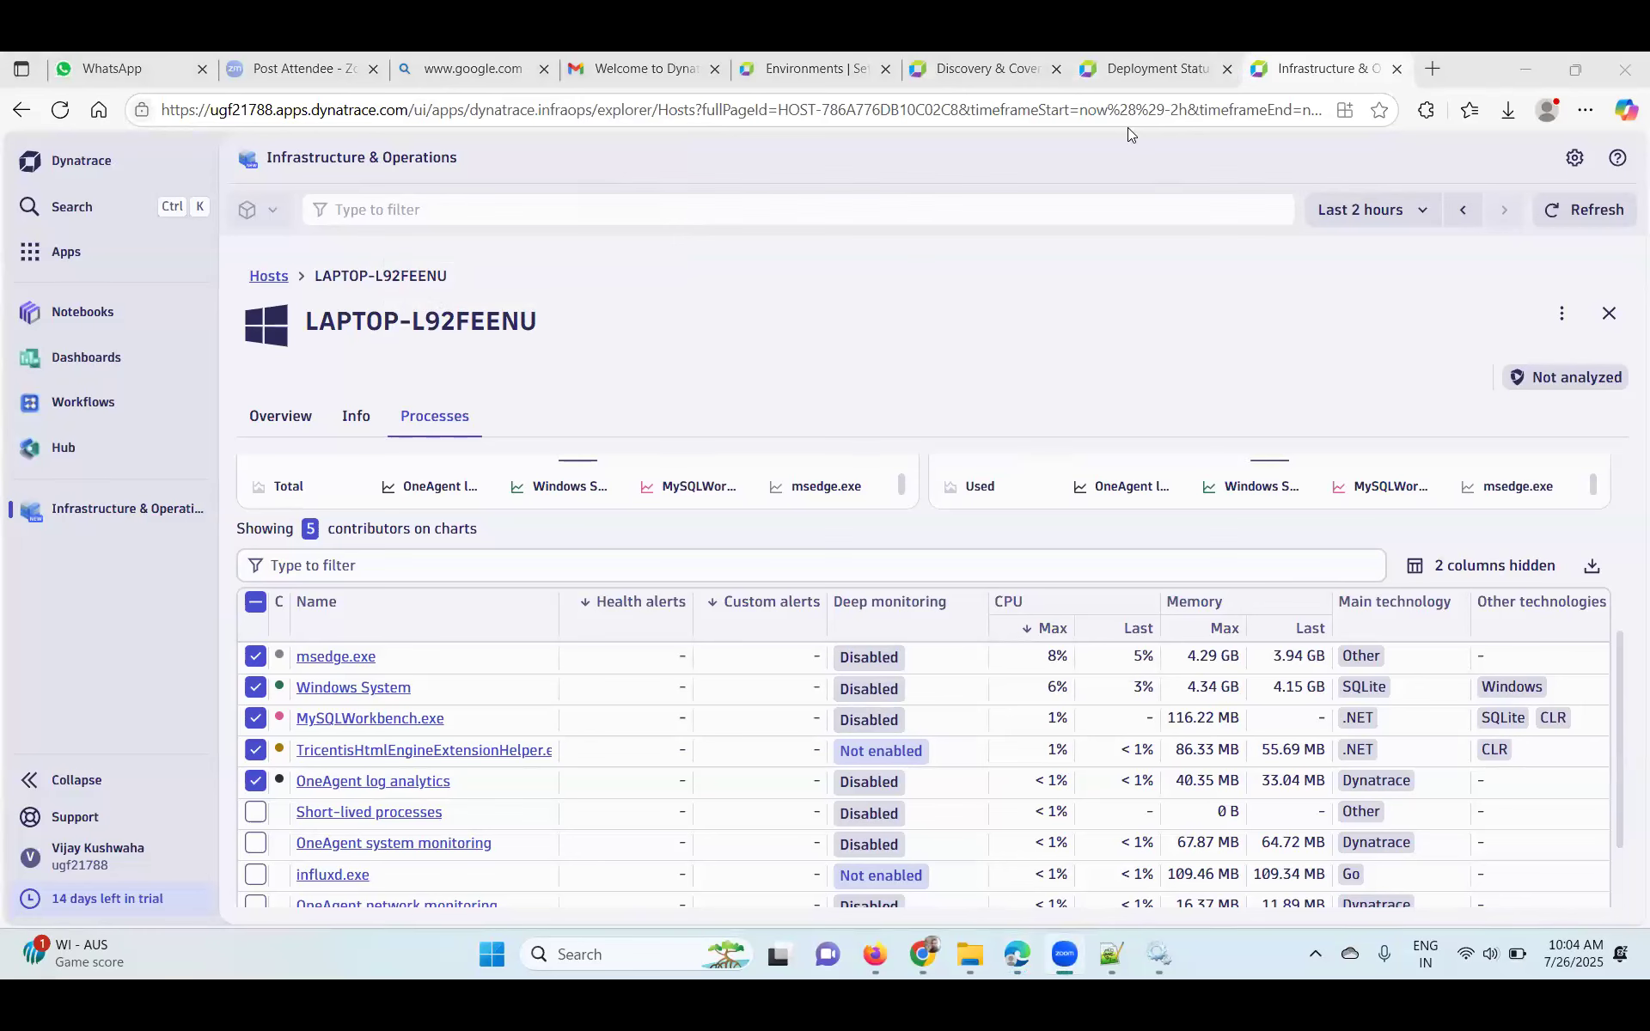
- Bookmark the LAPTOP-L92FEENU Processes page in the Favorites bar
left_click(1470, 112)
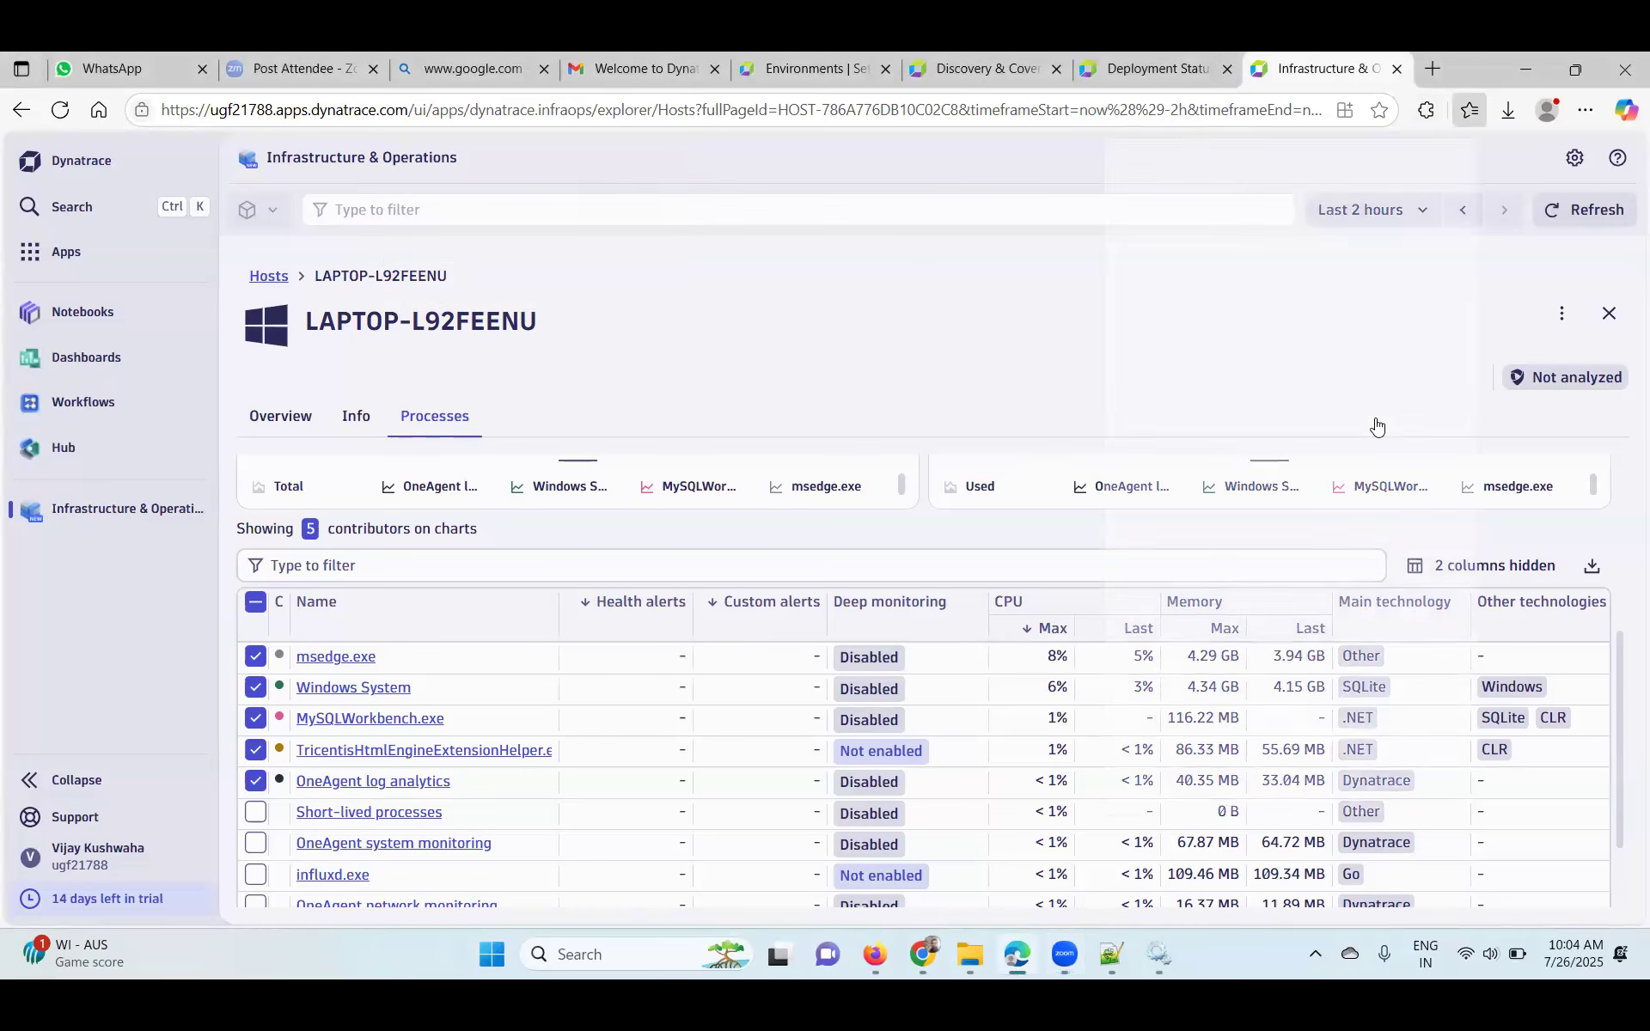
left_click(1380, 112)
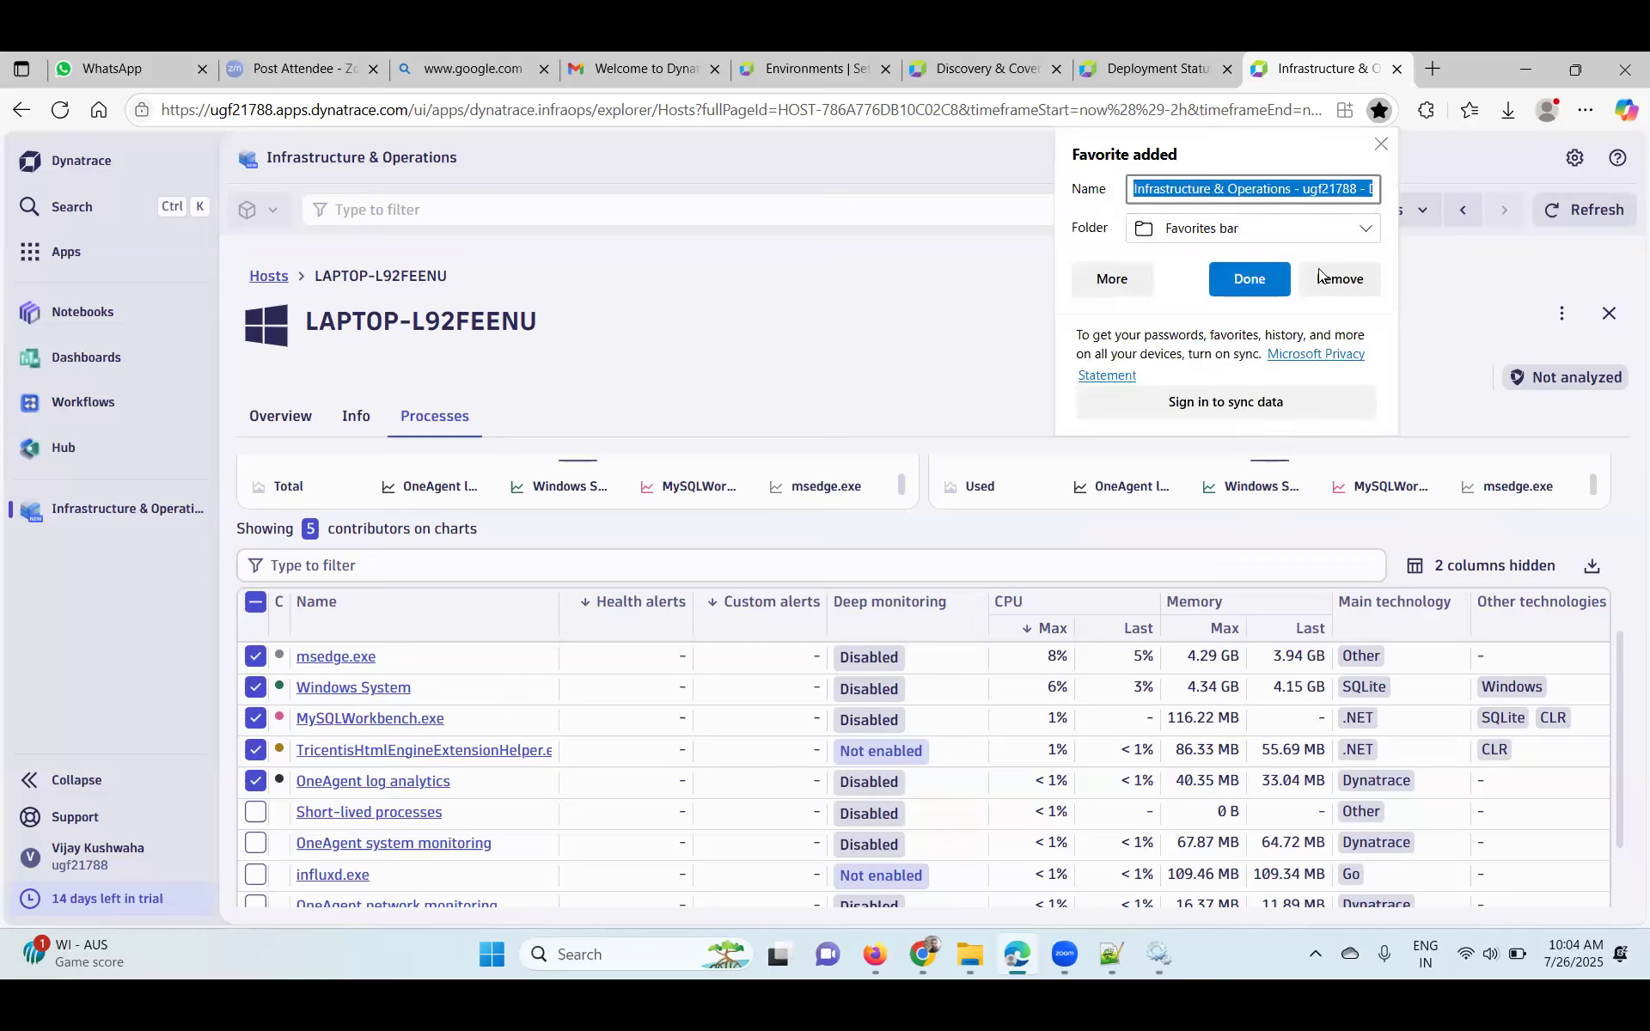
right_click(1192, 956)
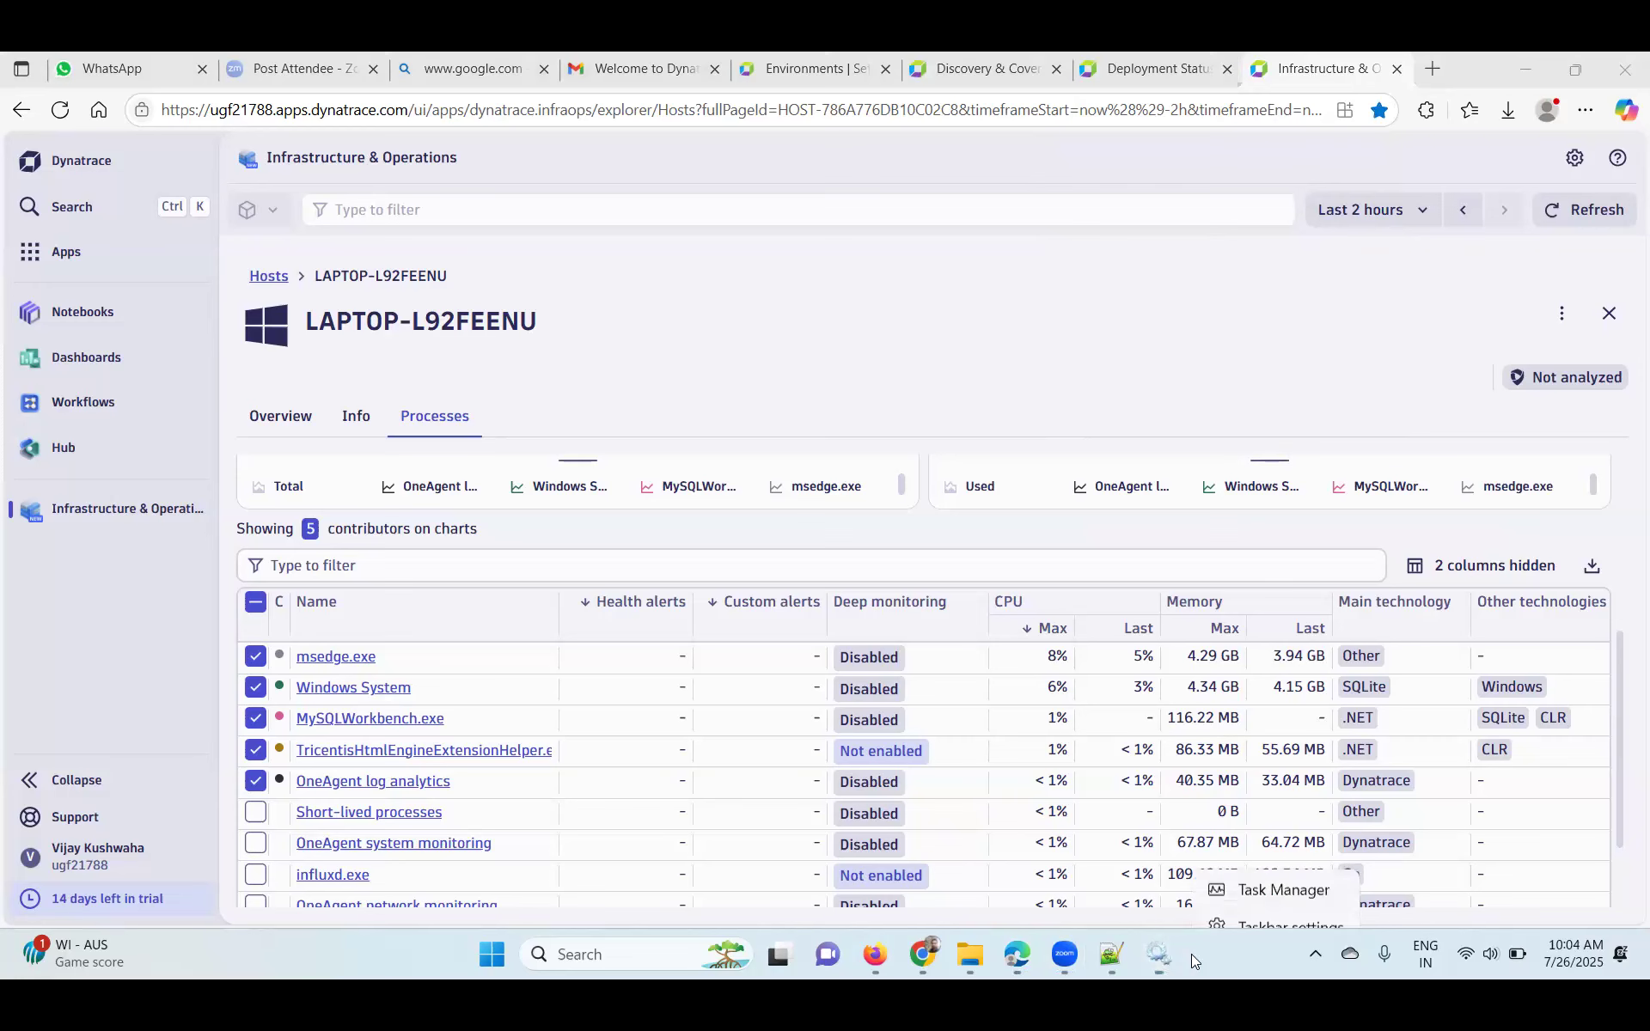
- Review CPU and Memory graphs on Task Manager's Performance tab, then minimize it
left_click(1235, 877)
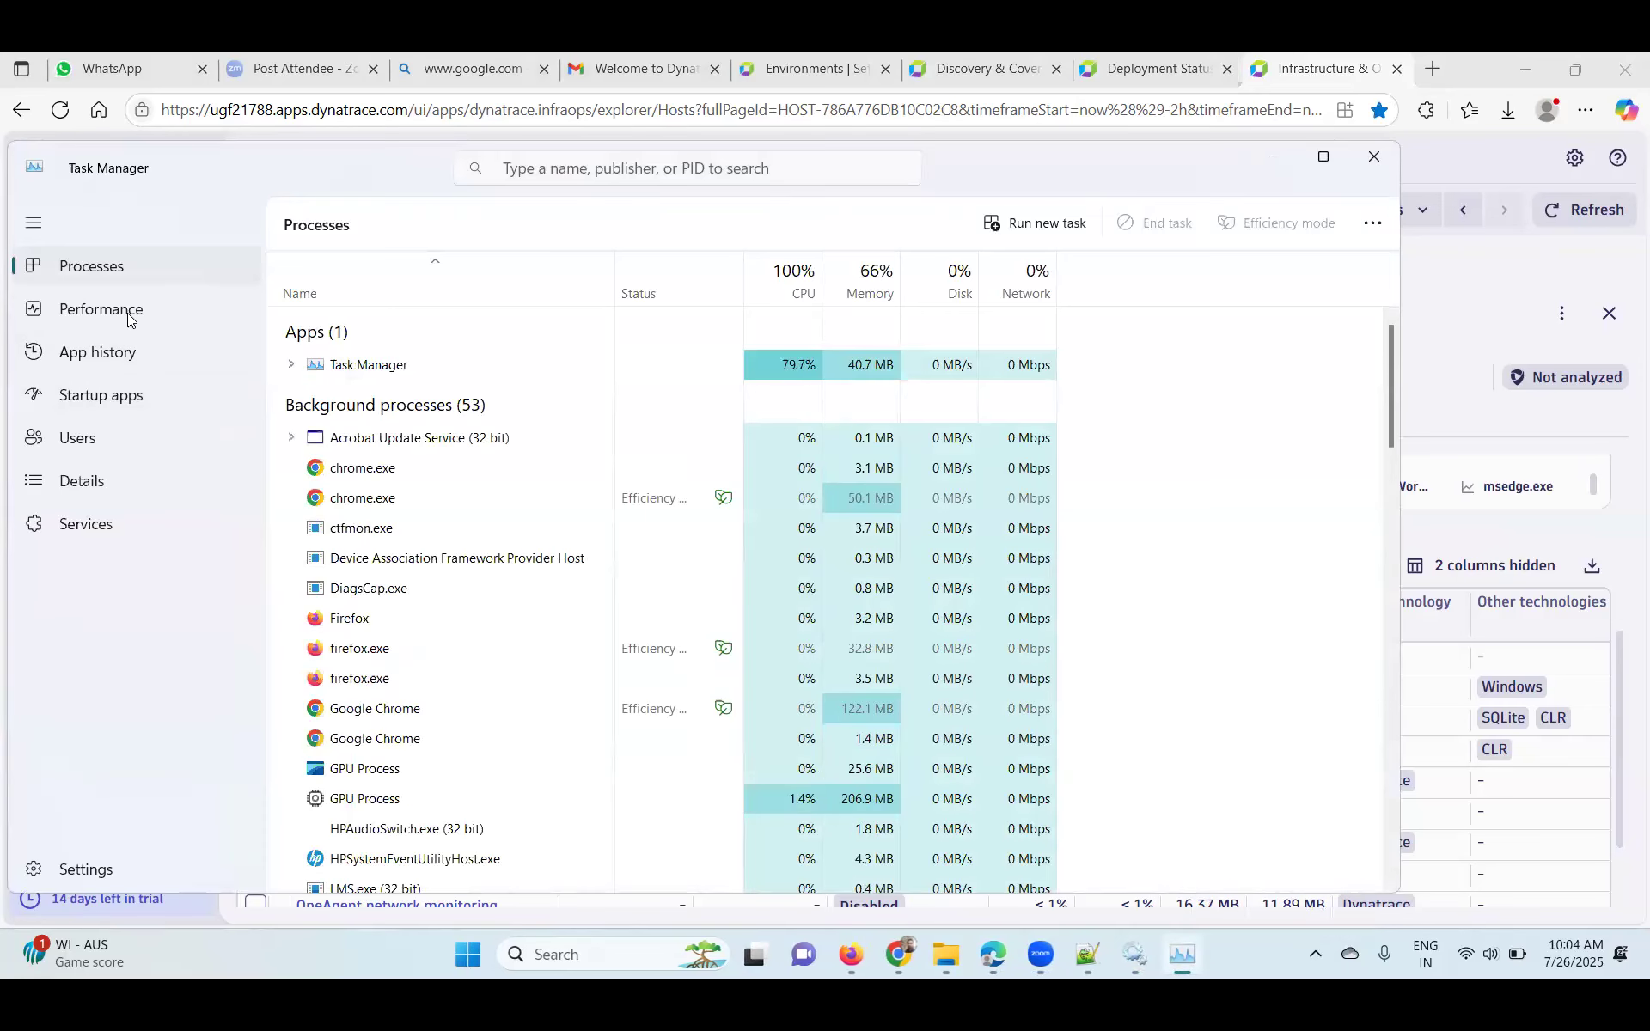
left_click(128, 311)
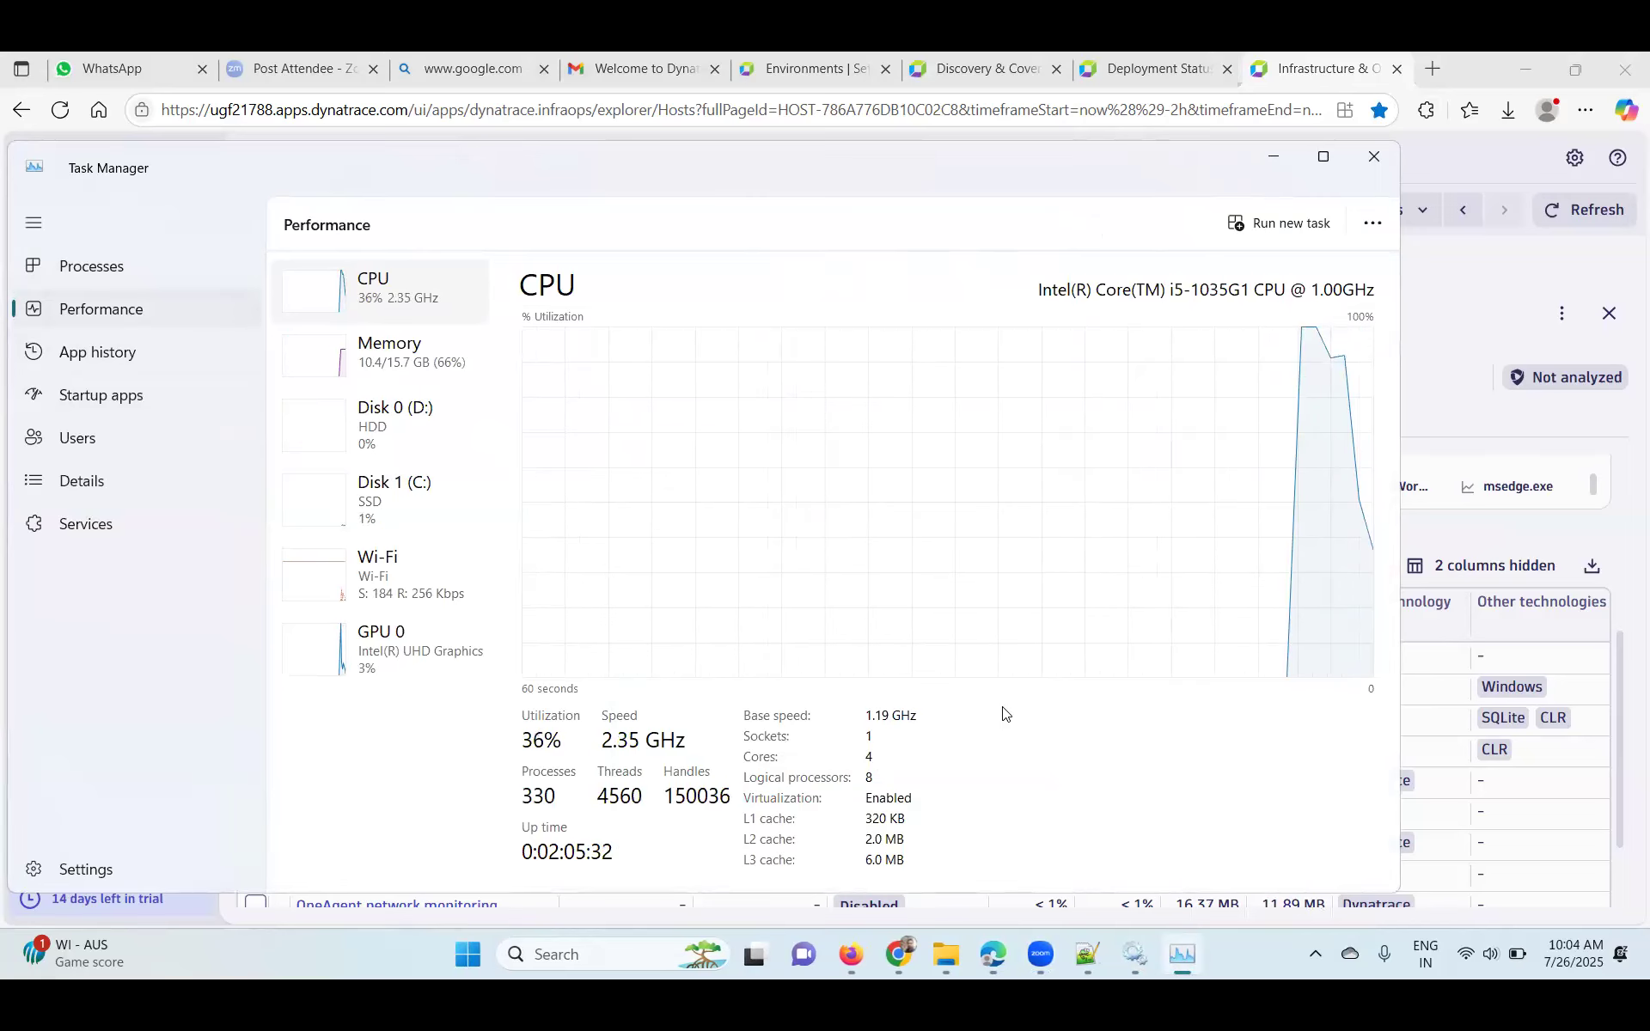
left_click(414, 354)
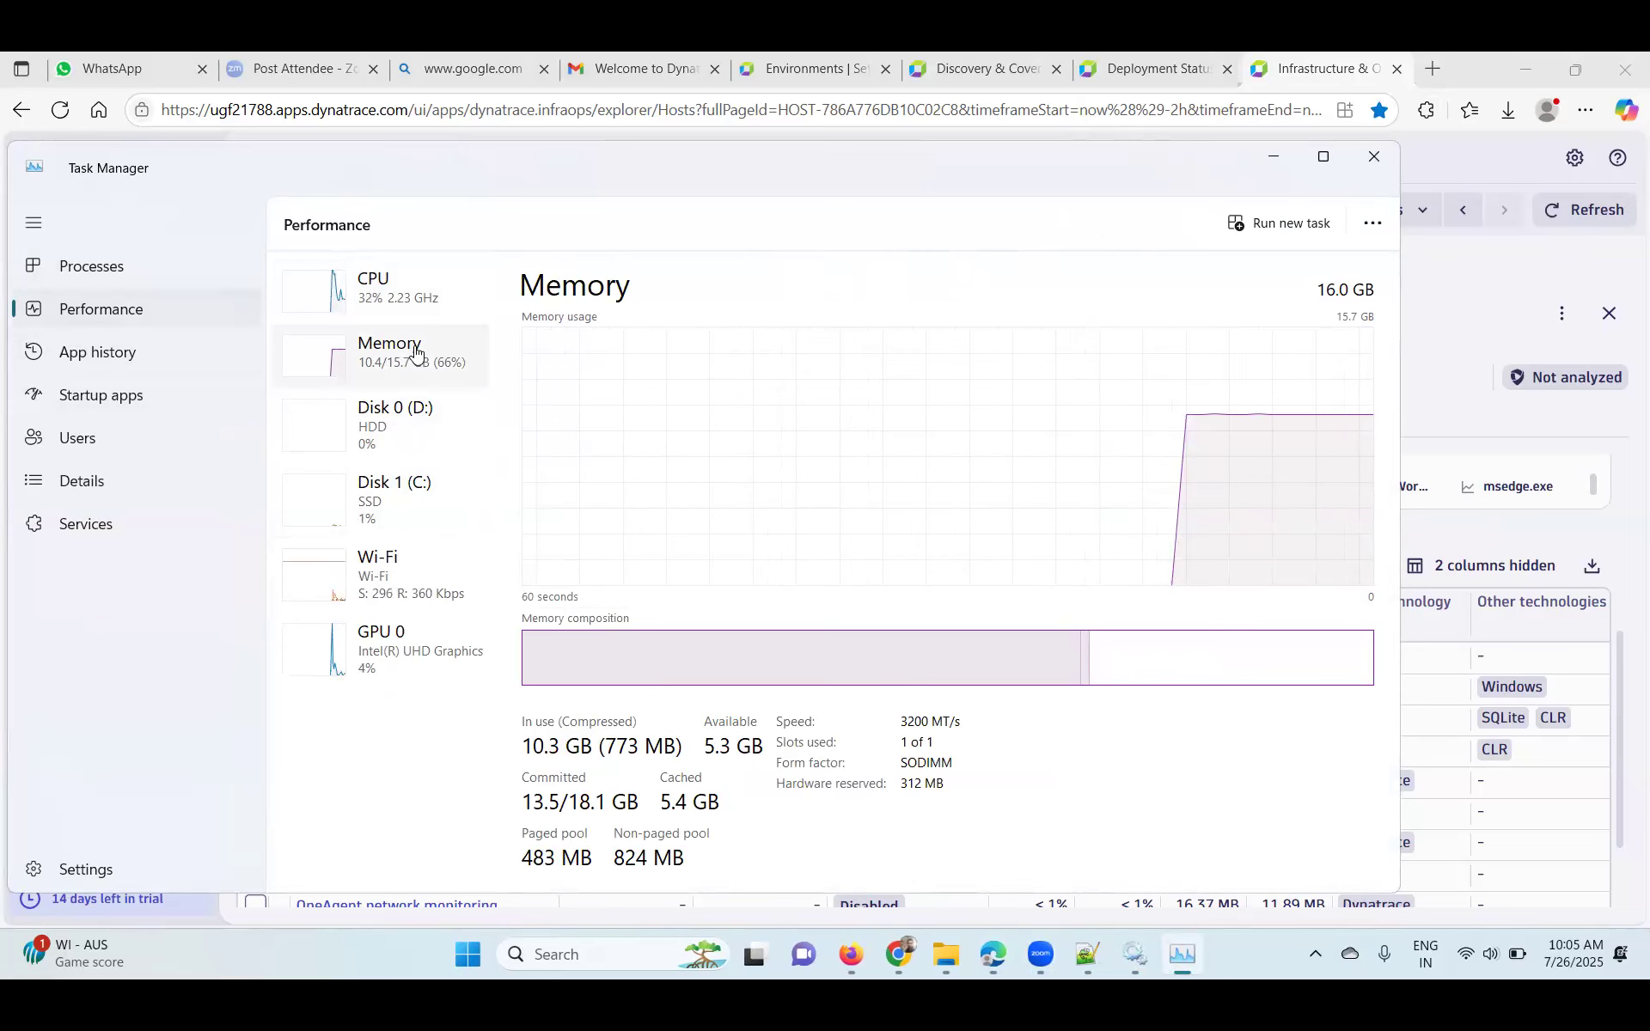
left_click(417, 302)
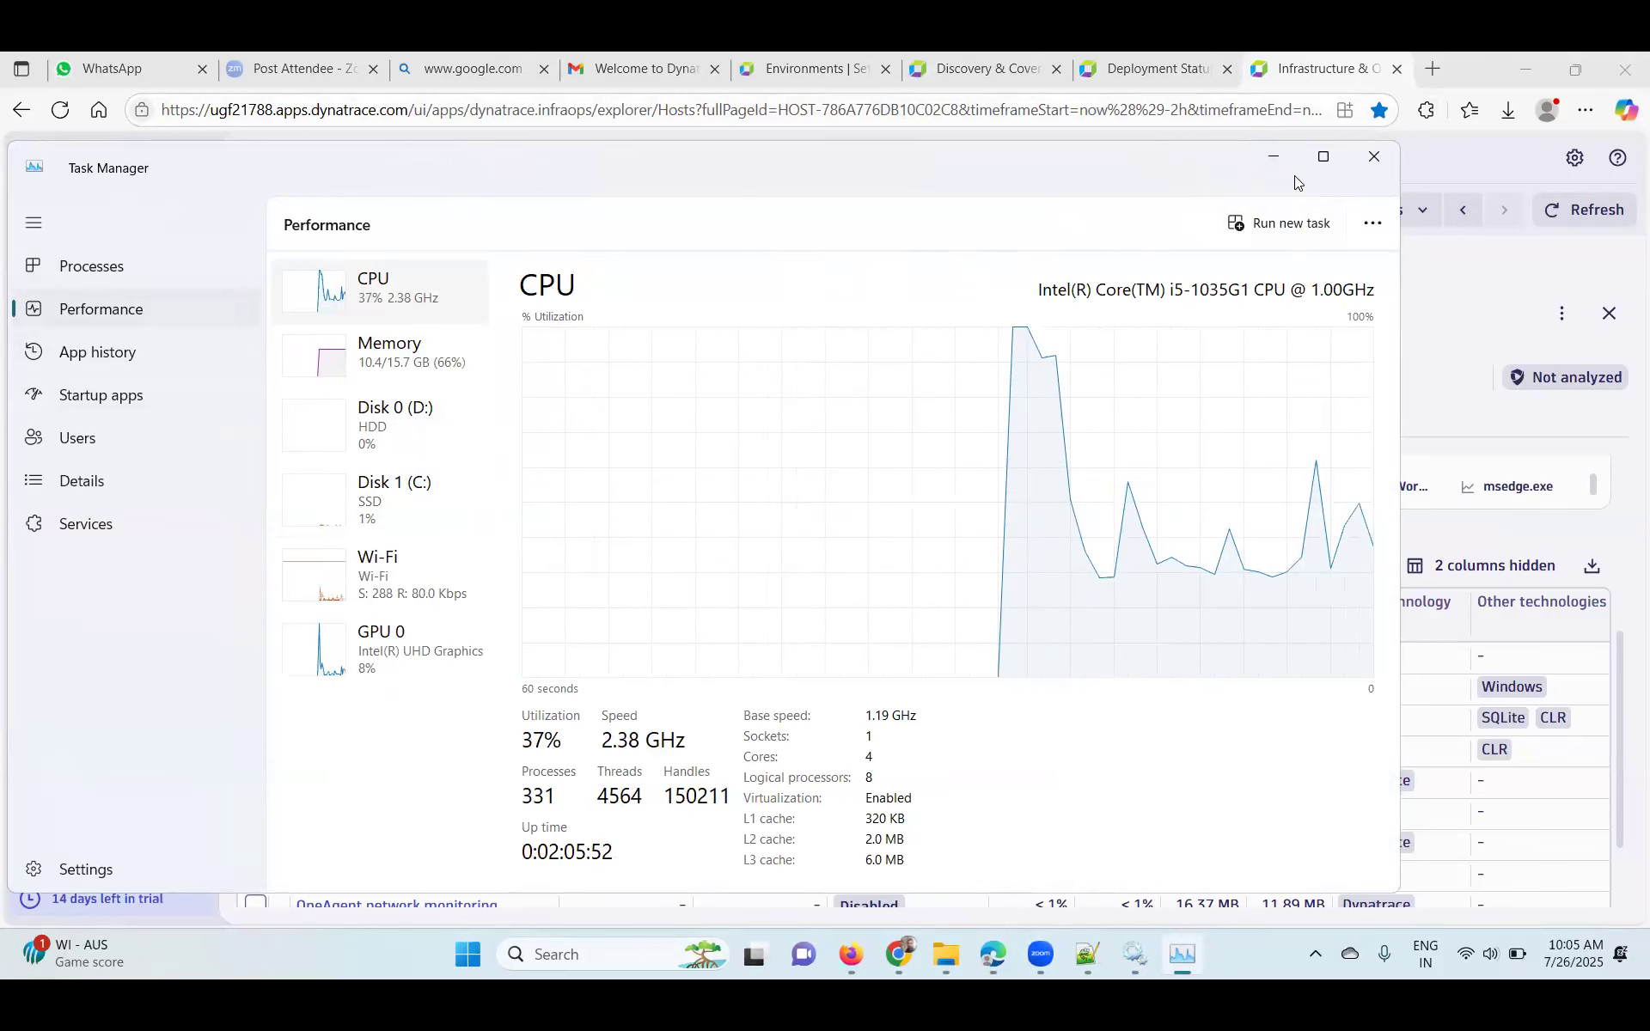
left_click(1276, 156)
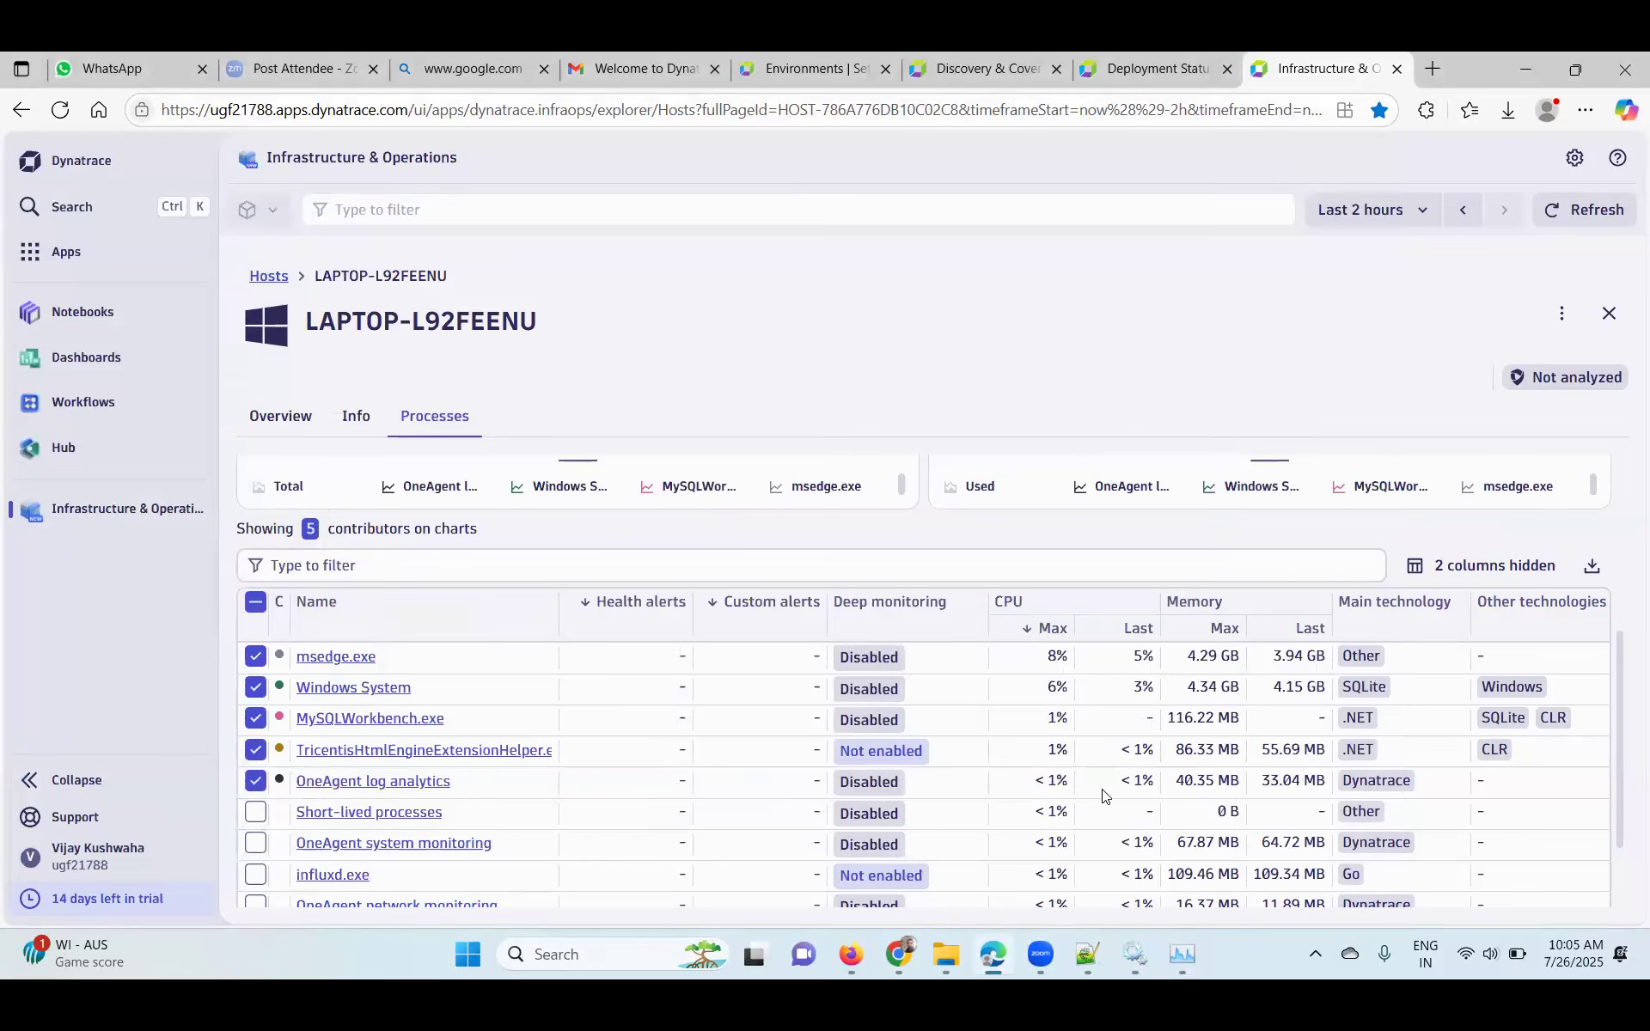
scroll(1104, 794, "down", 2)
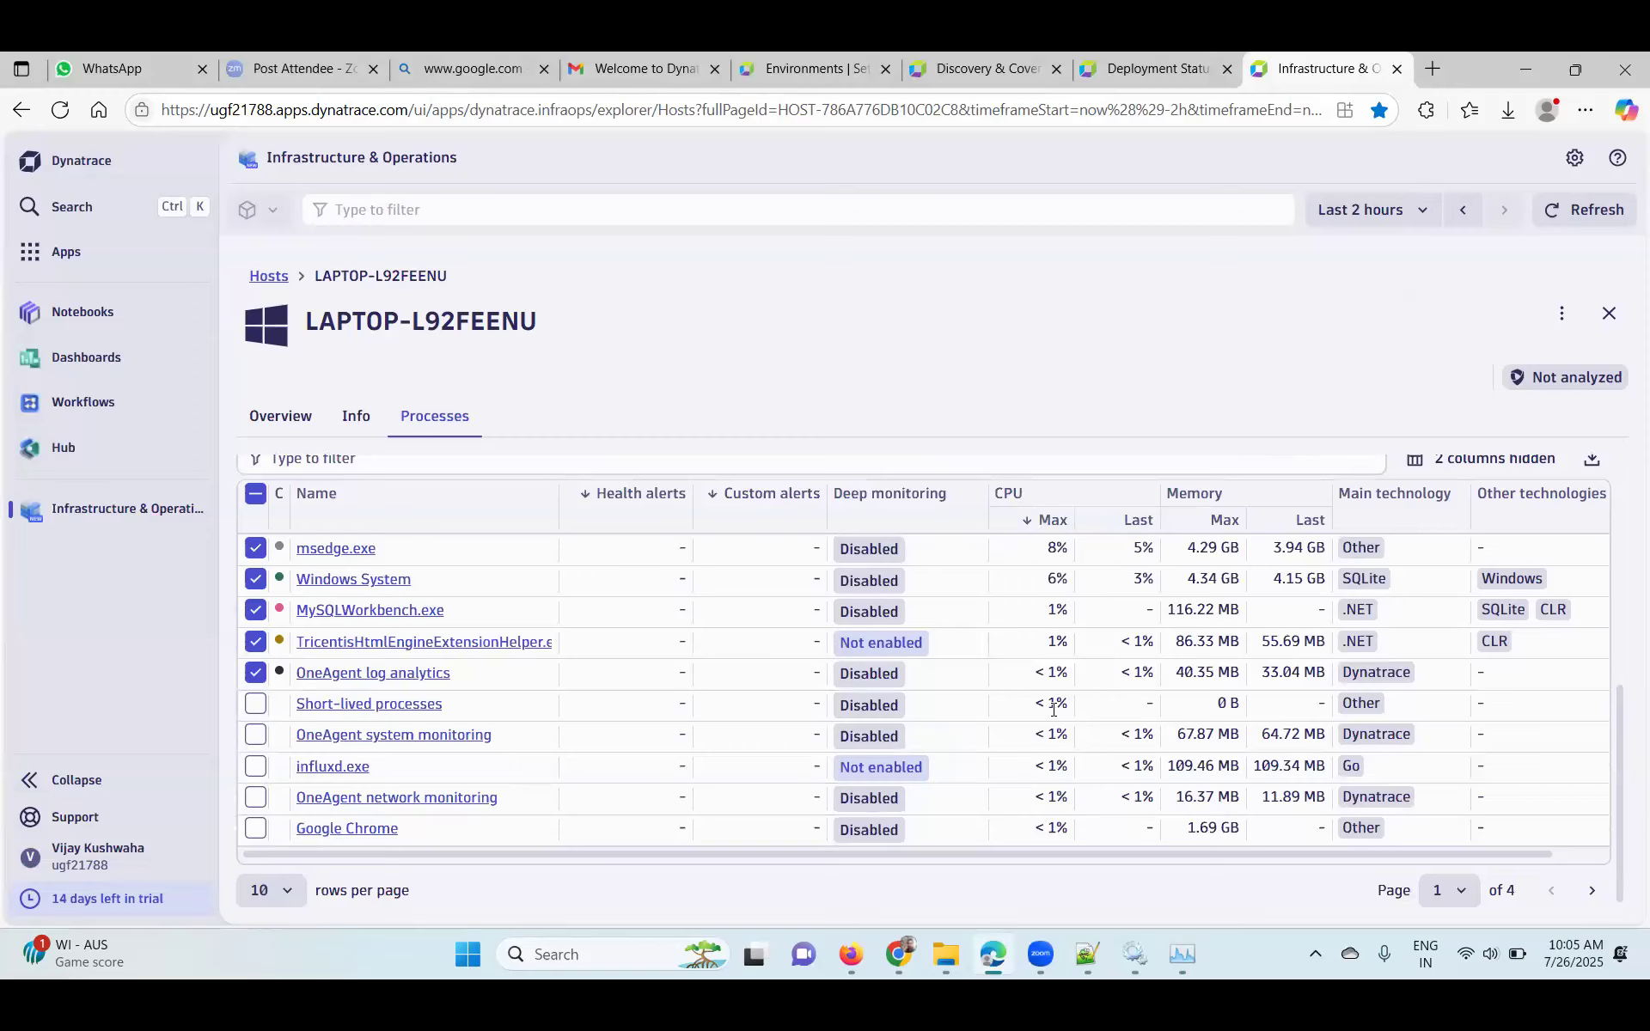
left_click(70, 258)
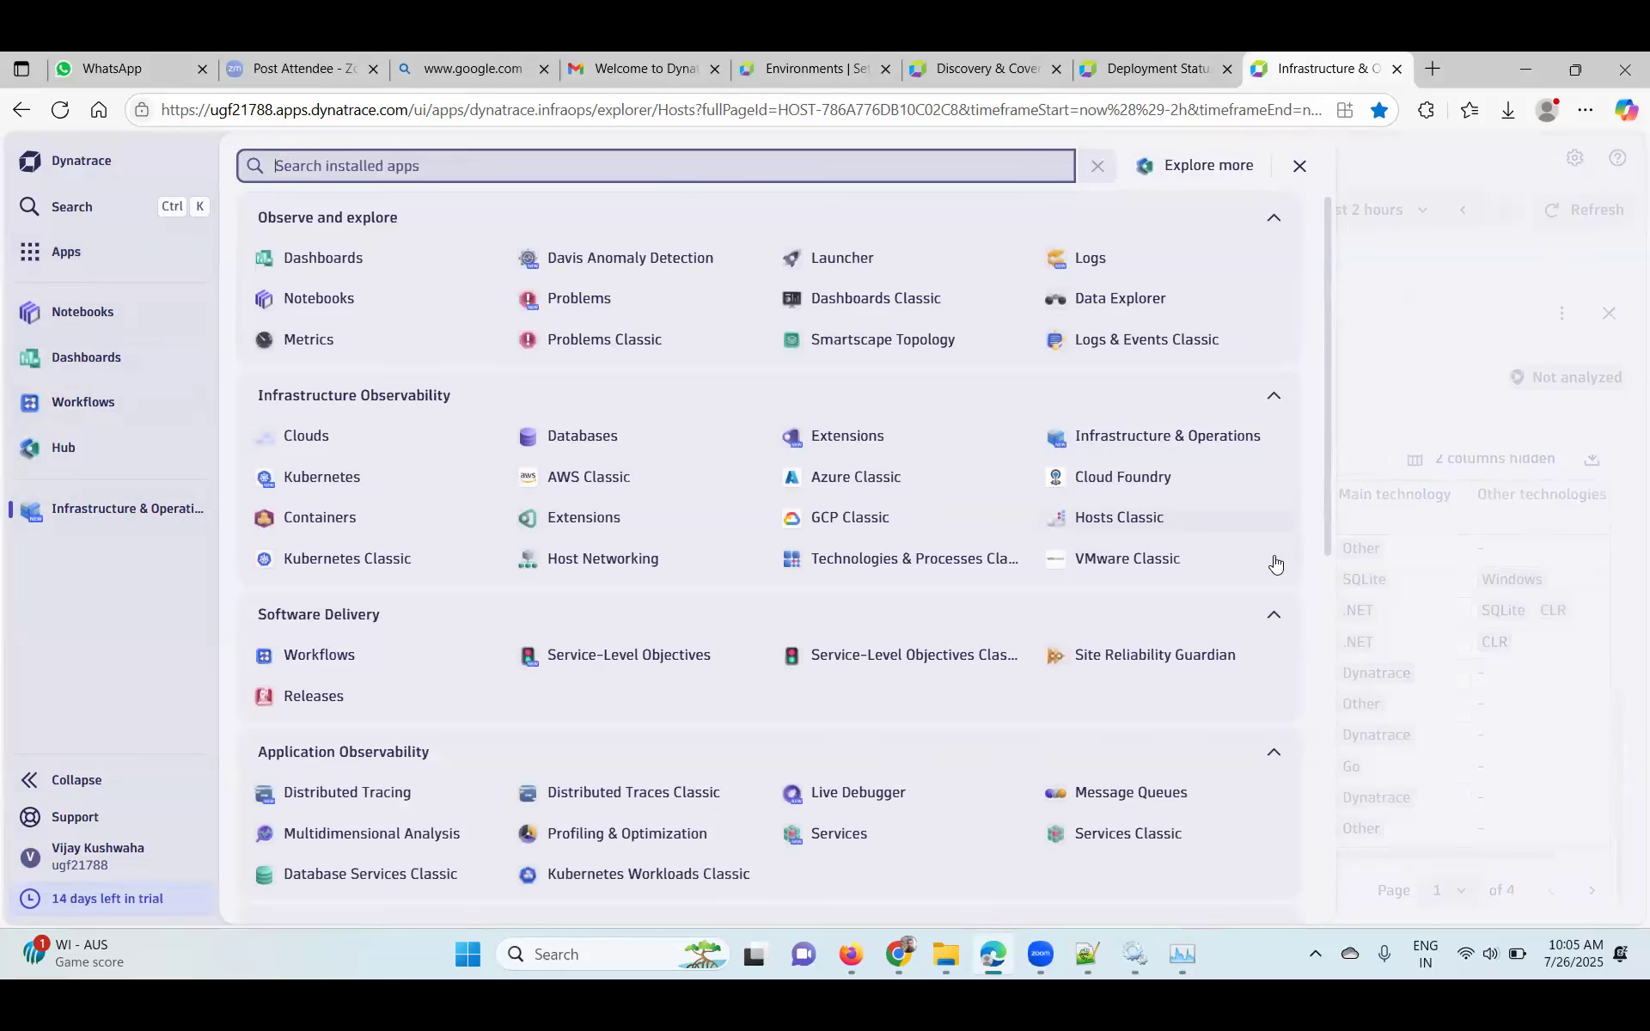
scroll(1276, 563, "down", 1)
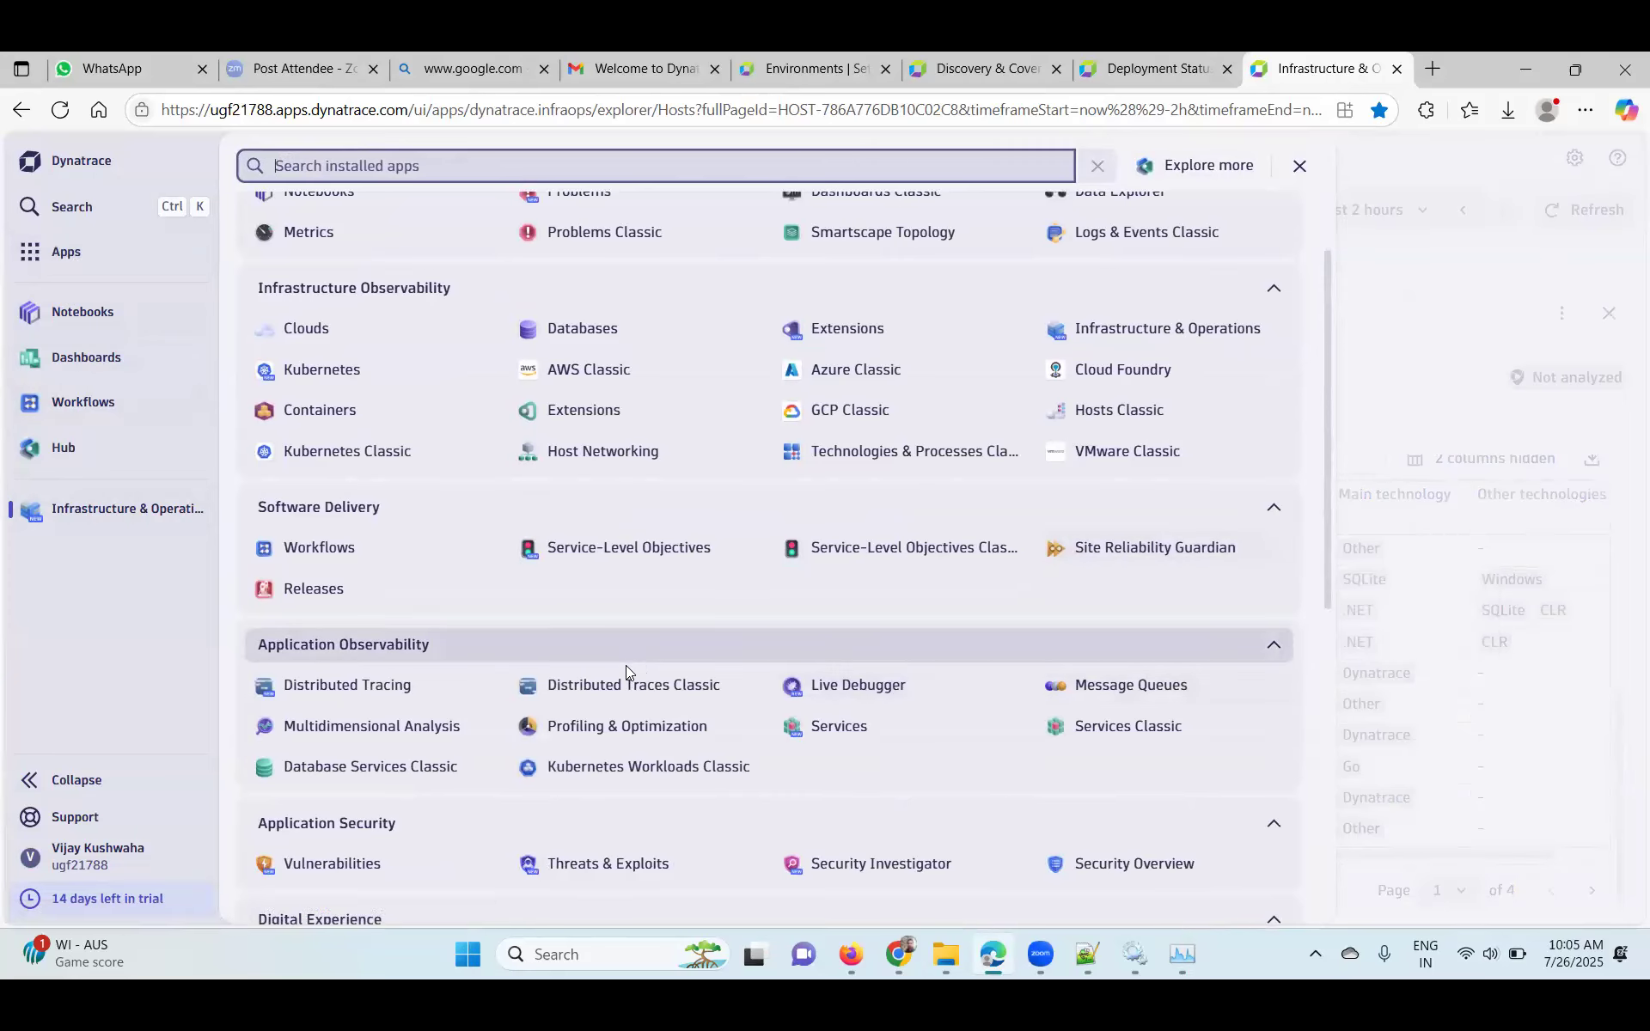
scroll(625, 660, "up", 1)
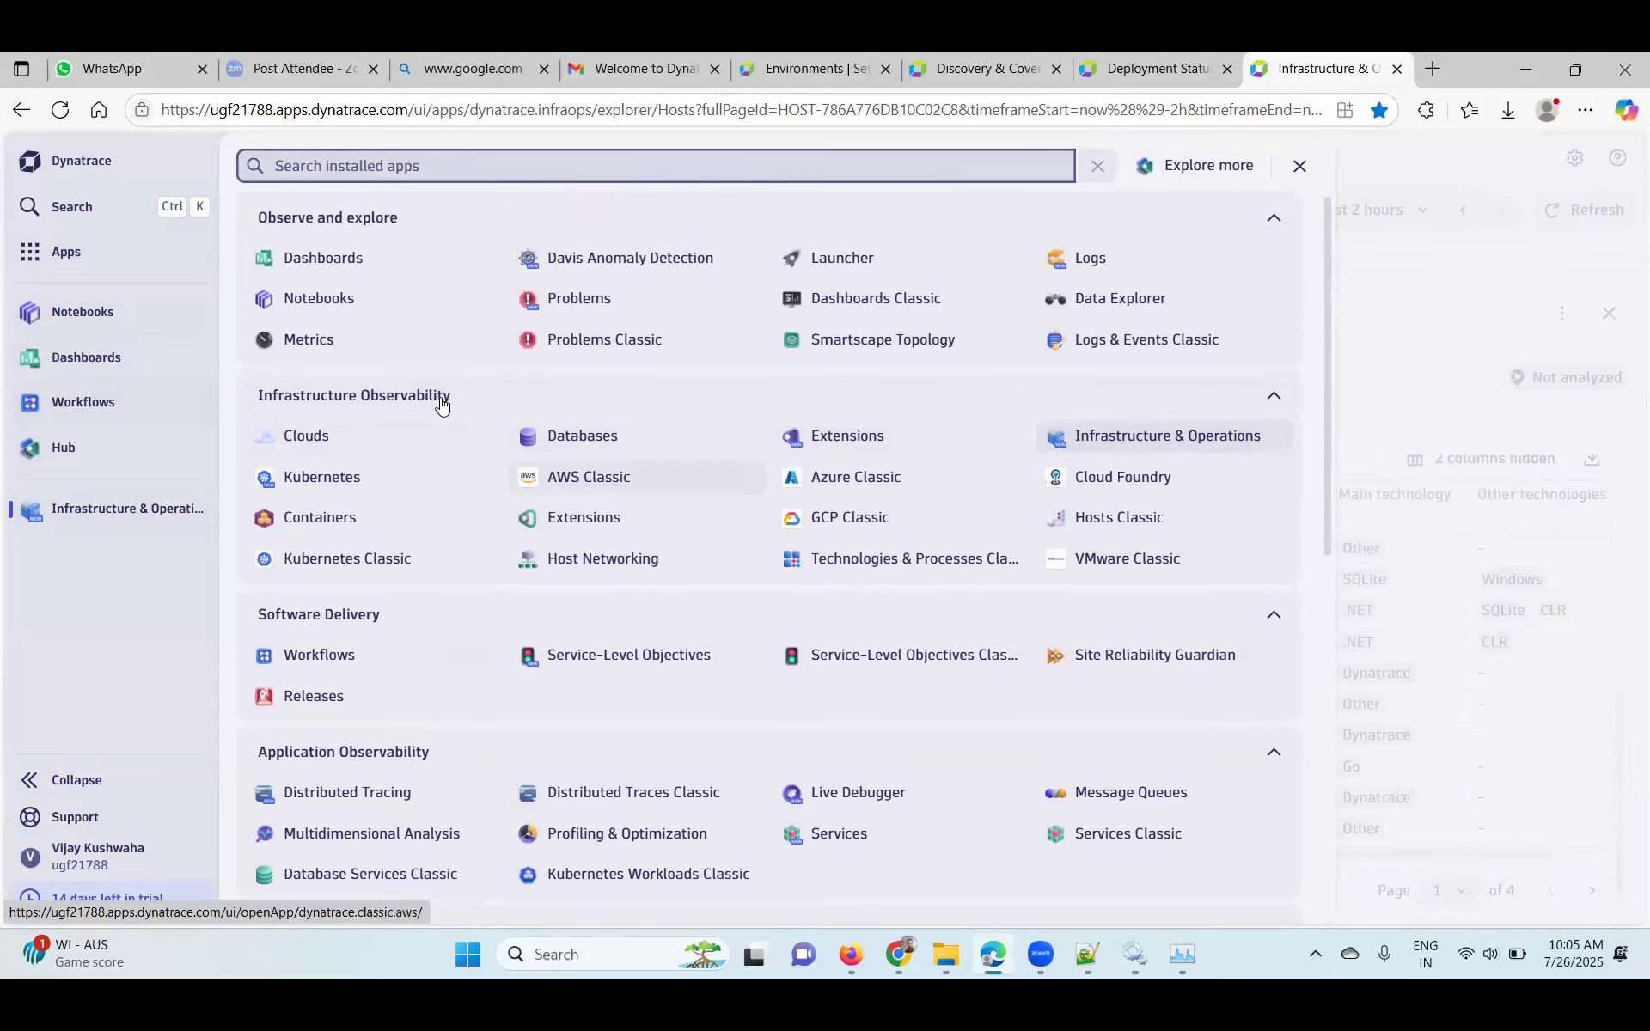
left_click(340, 402)
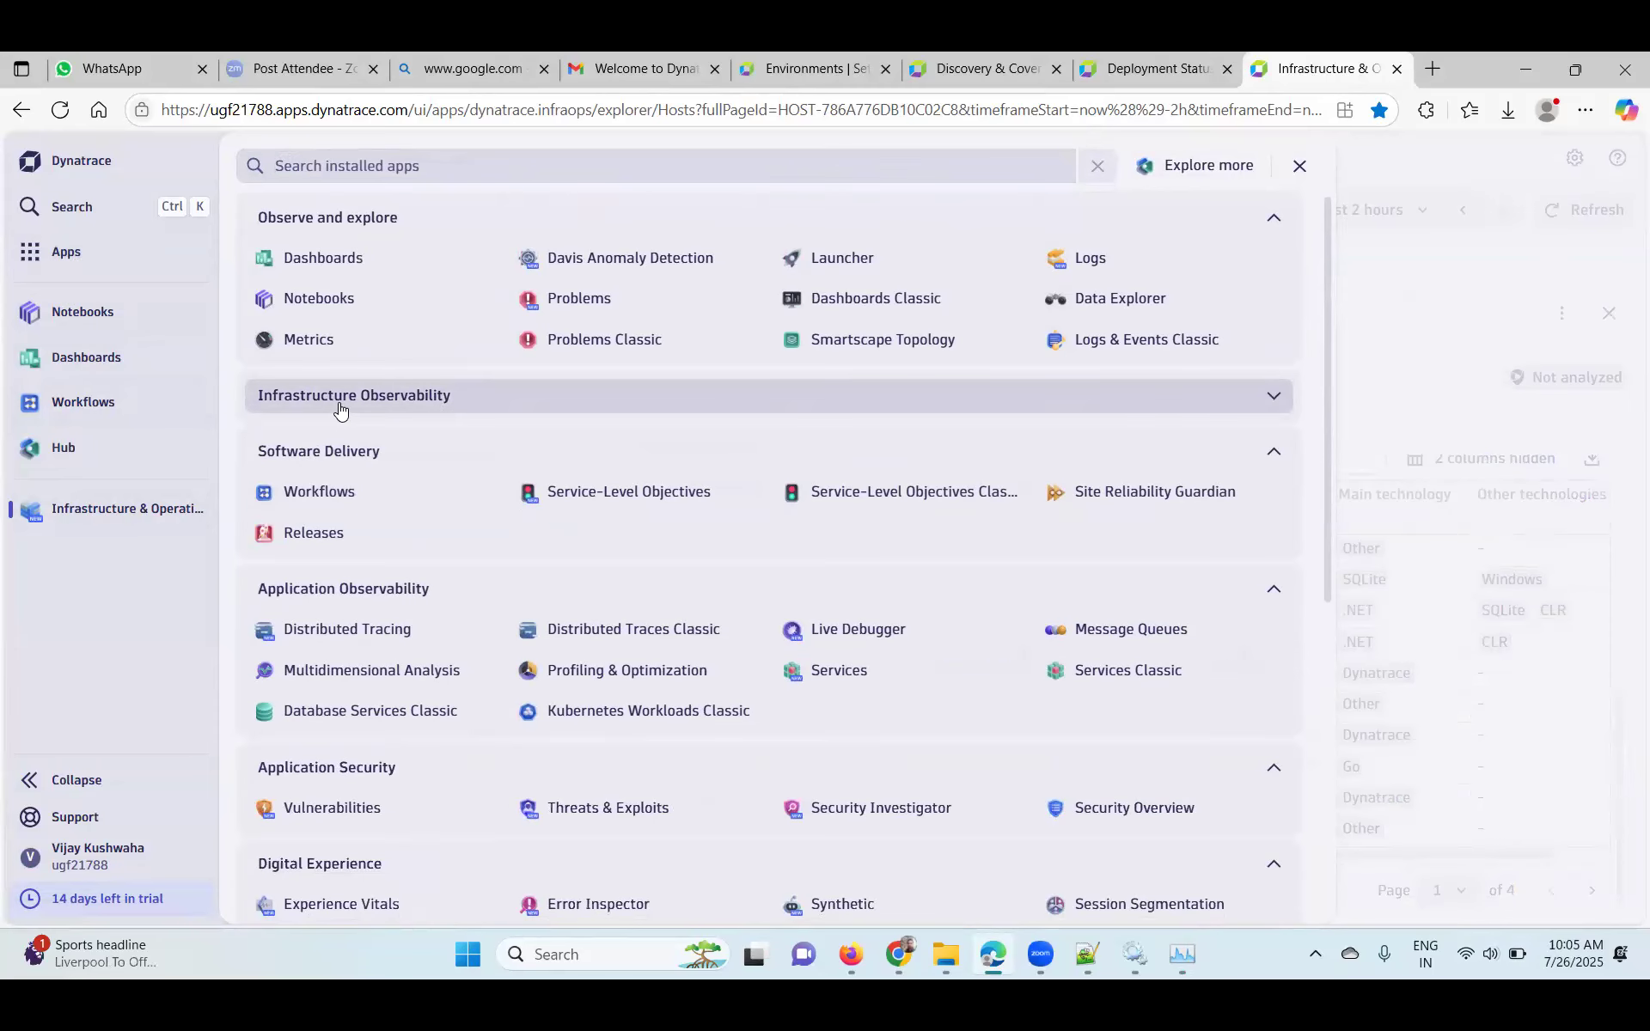
left_click(980, 407)
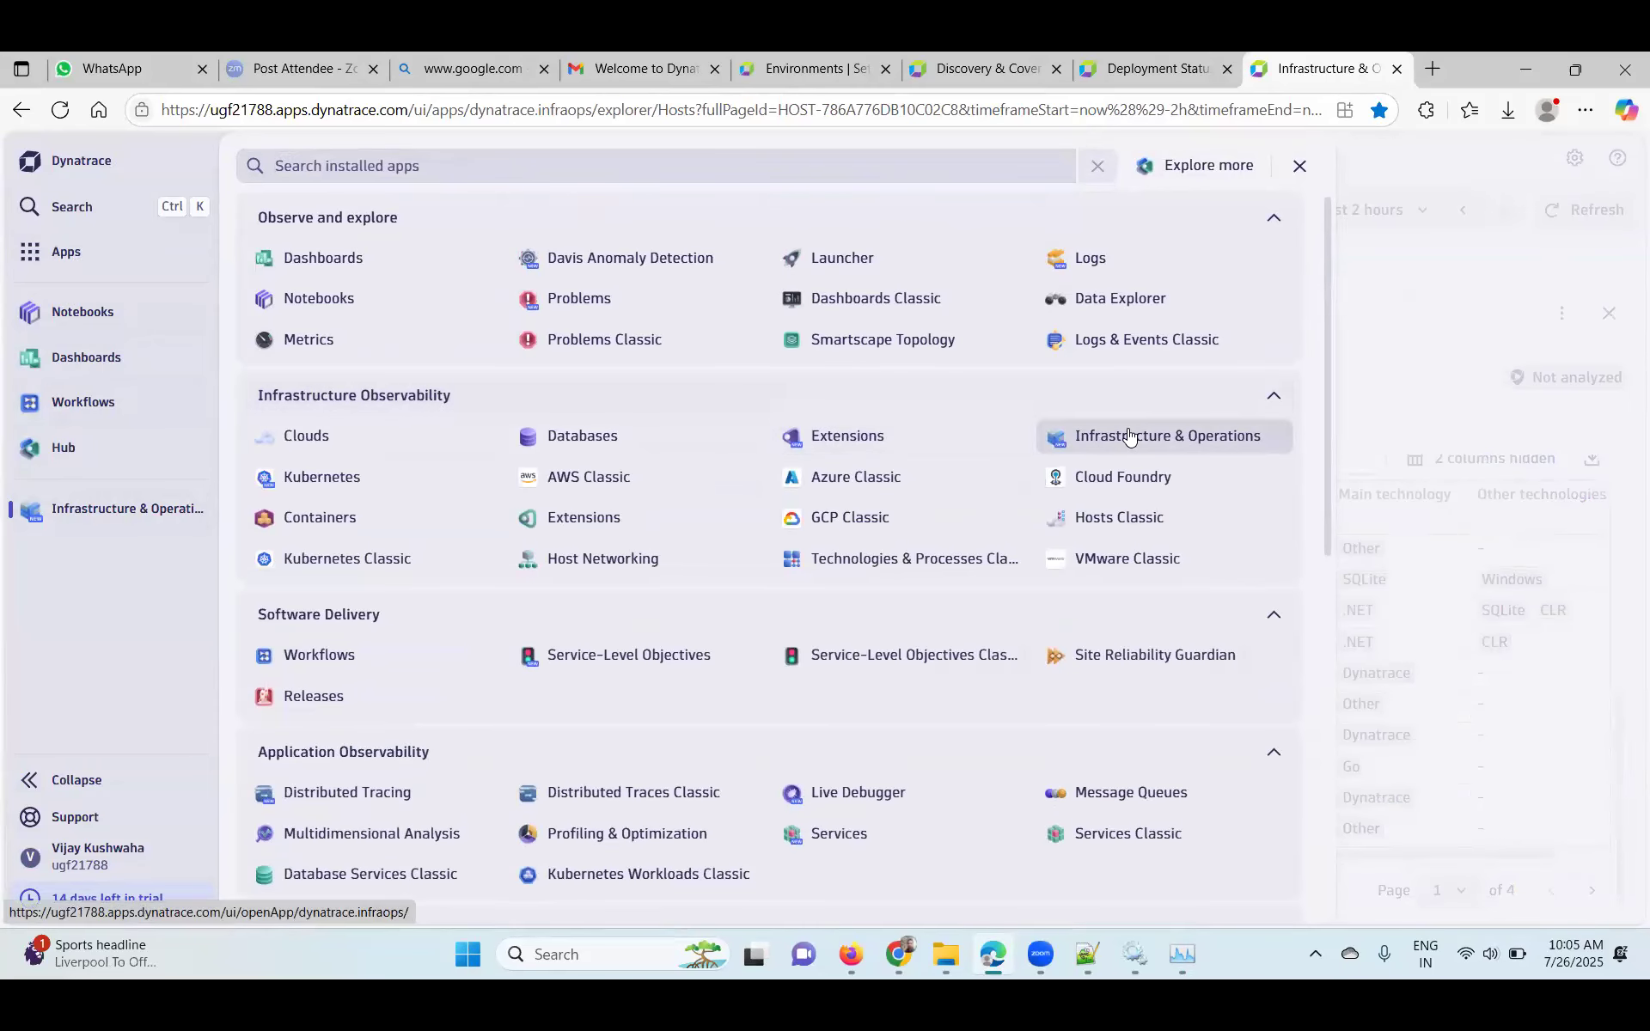
mouse_move(1129, 437)
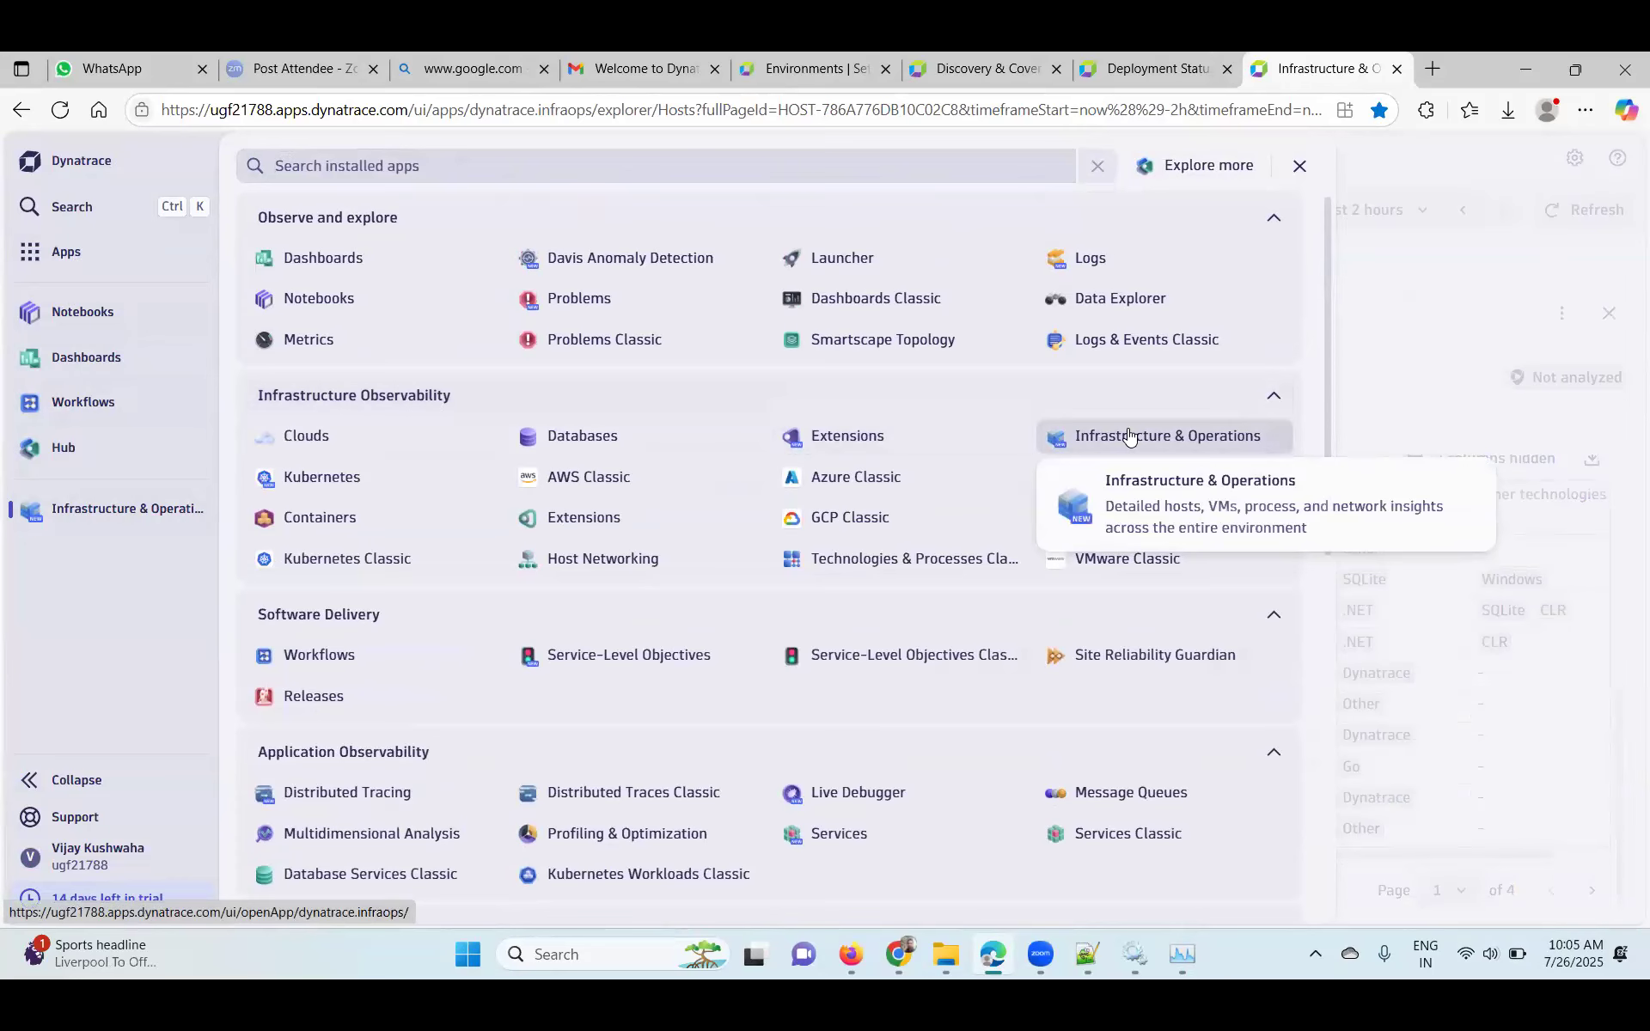
left_click(1128, 429)
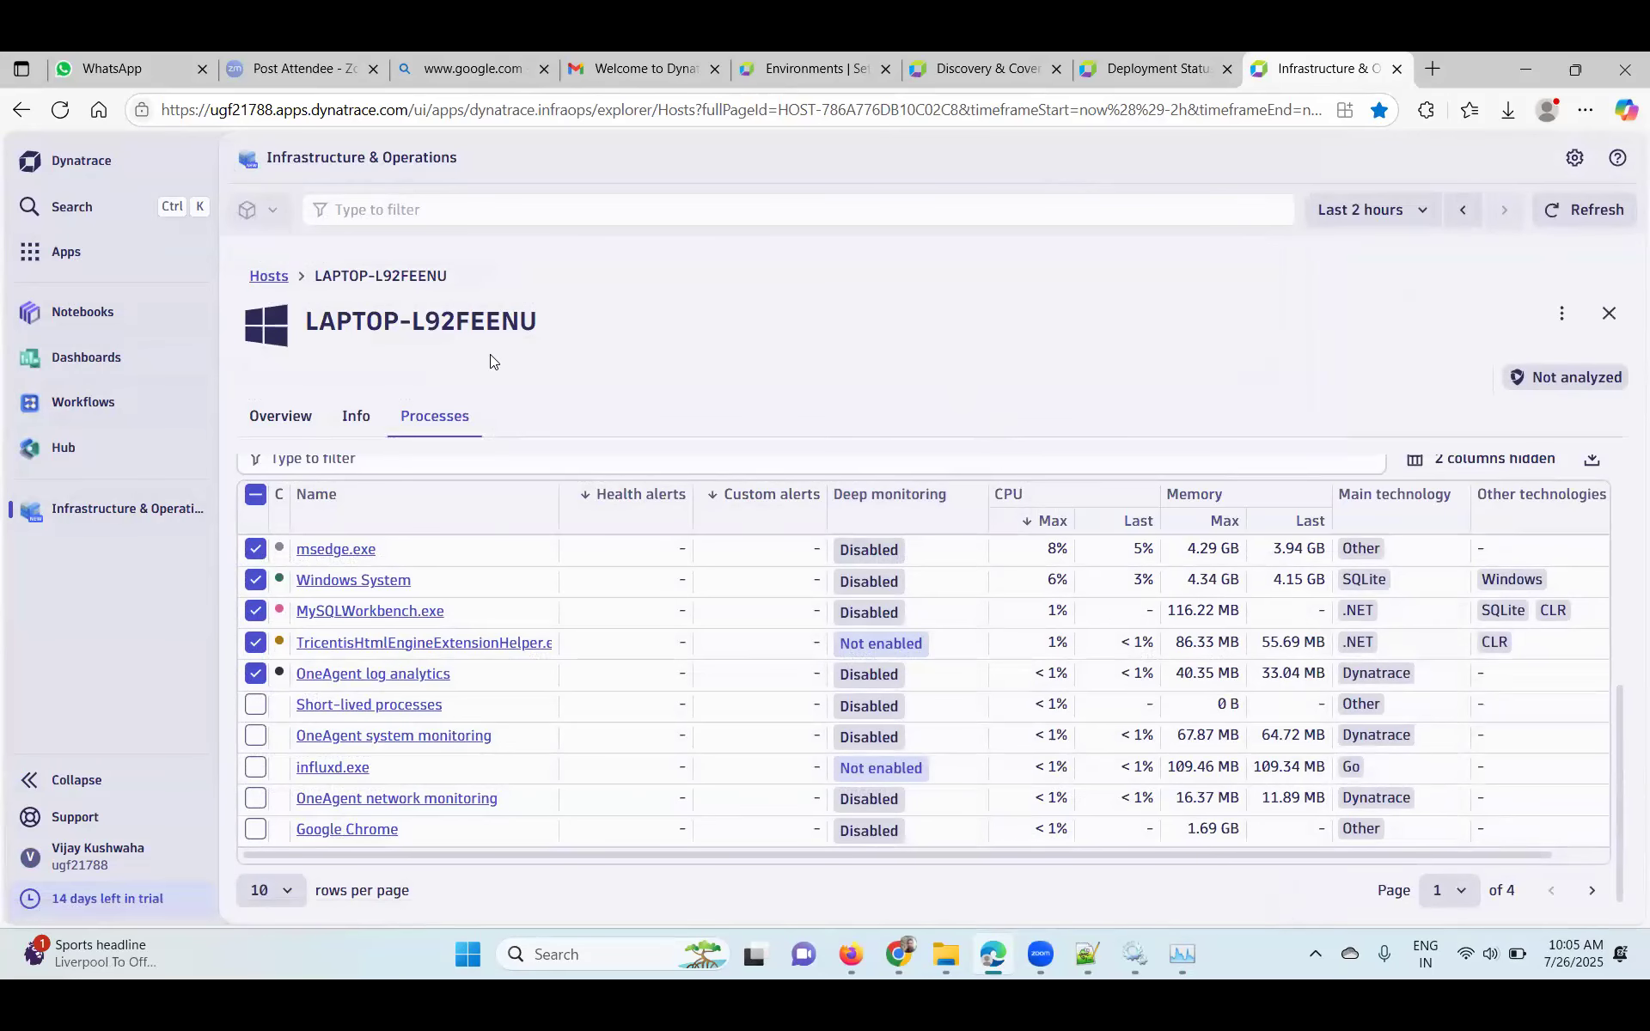
- Open the Apps launcher to list Infrastructure and Application Observability apps like Kubernetes and Services
left_click(61, 252)
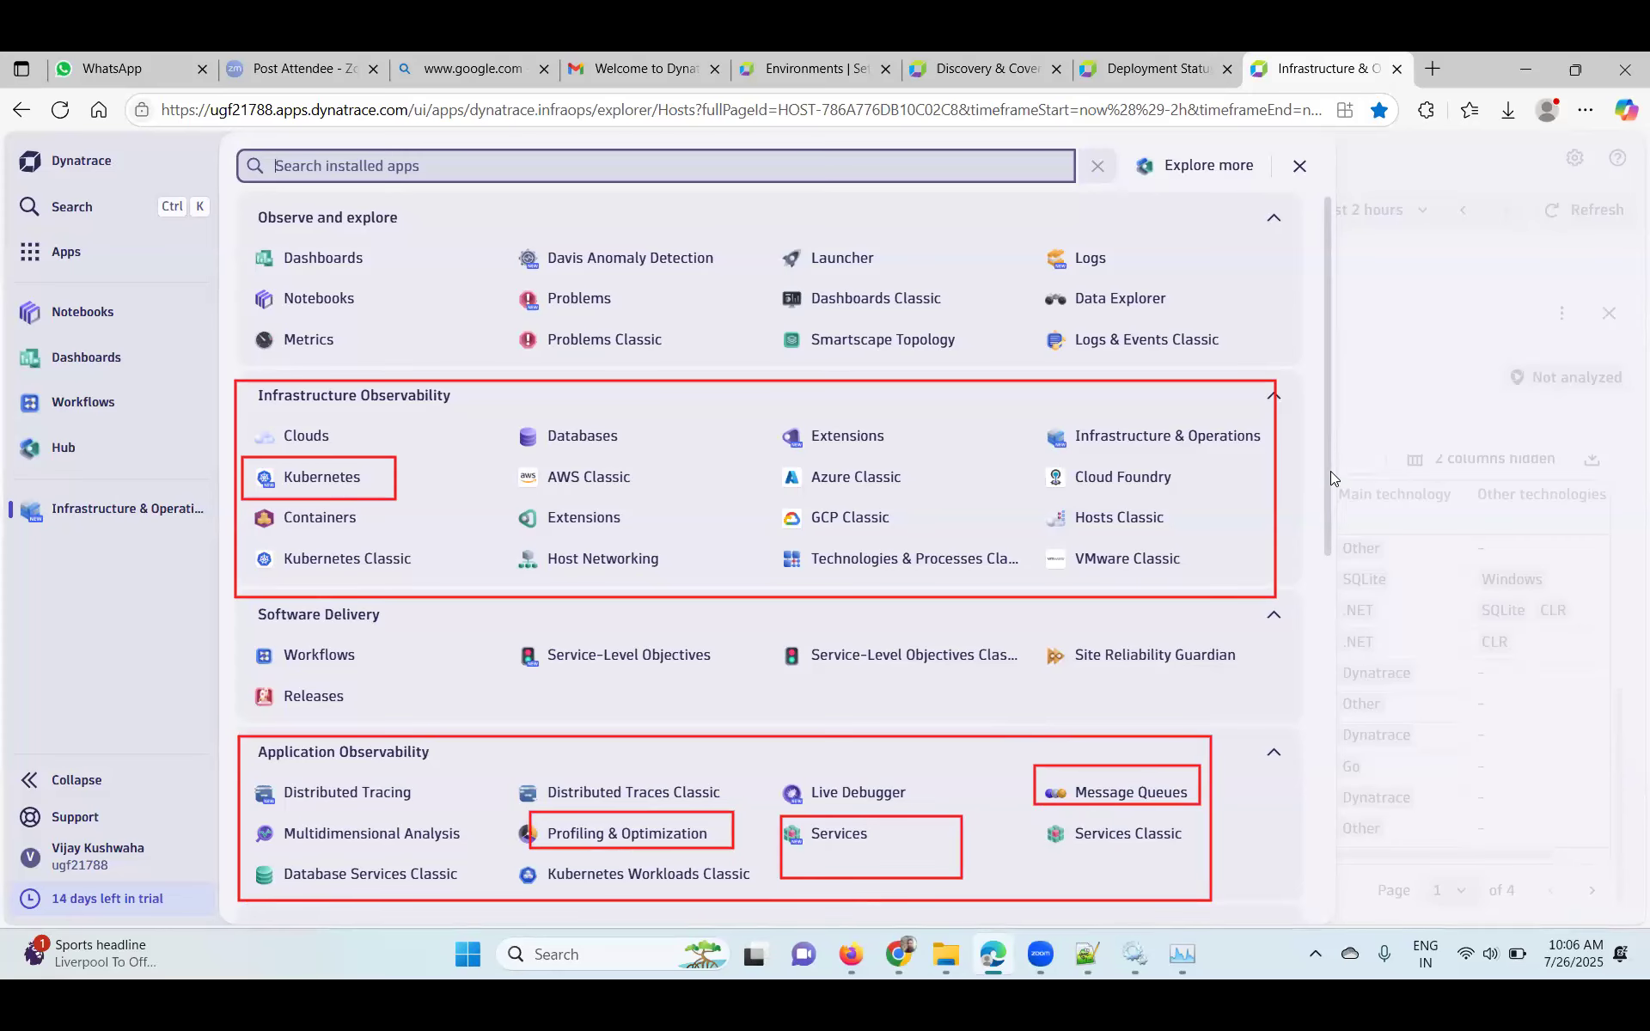
left_click_drag(1322, 473, 1325, 674)
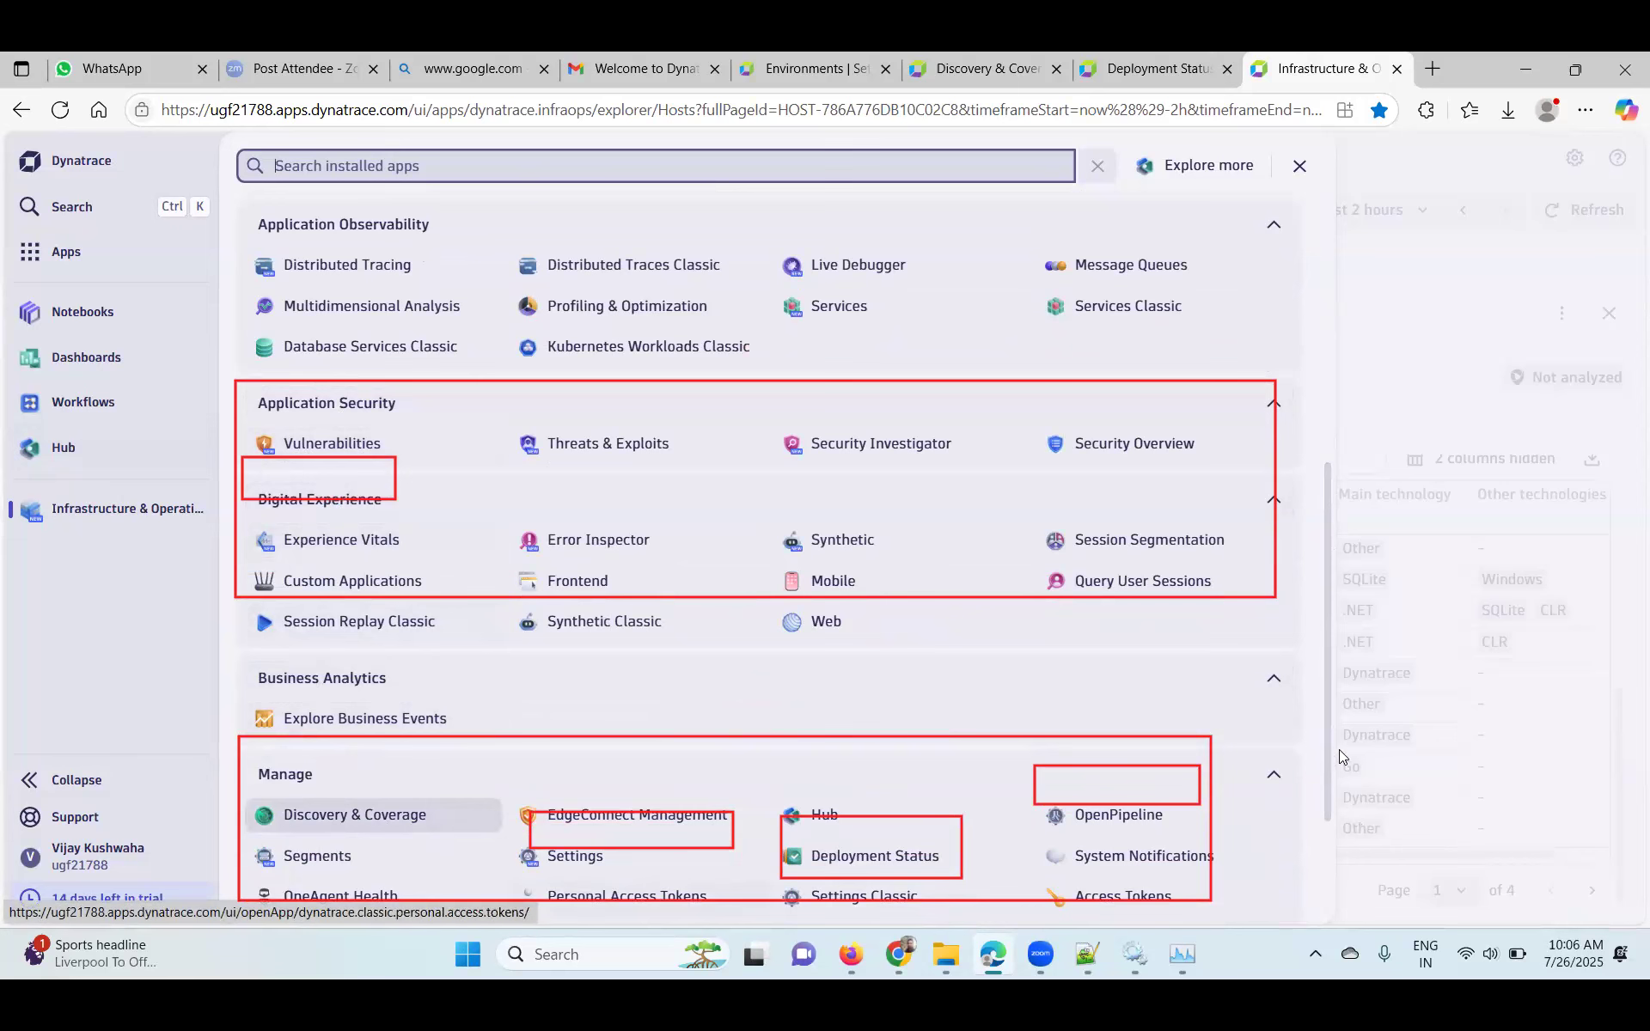
scroll(1330, 715, "down", 2)
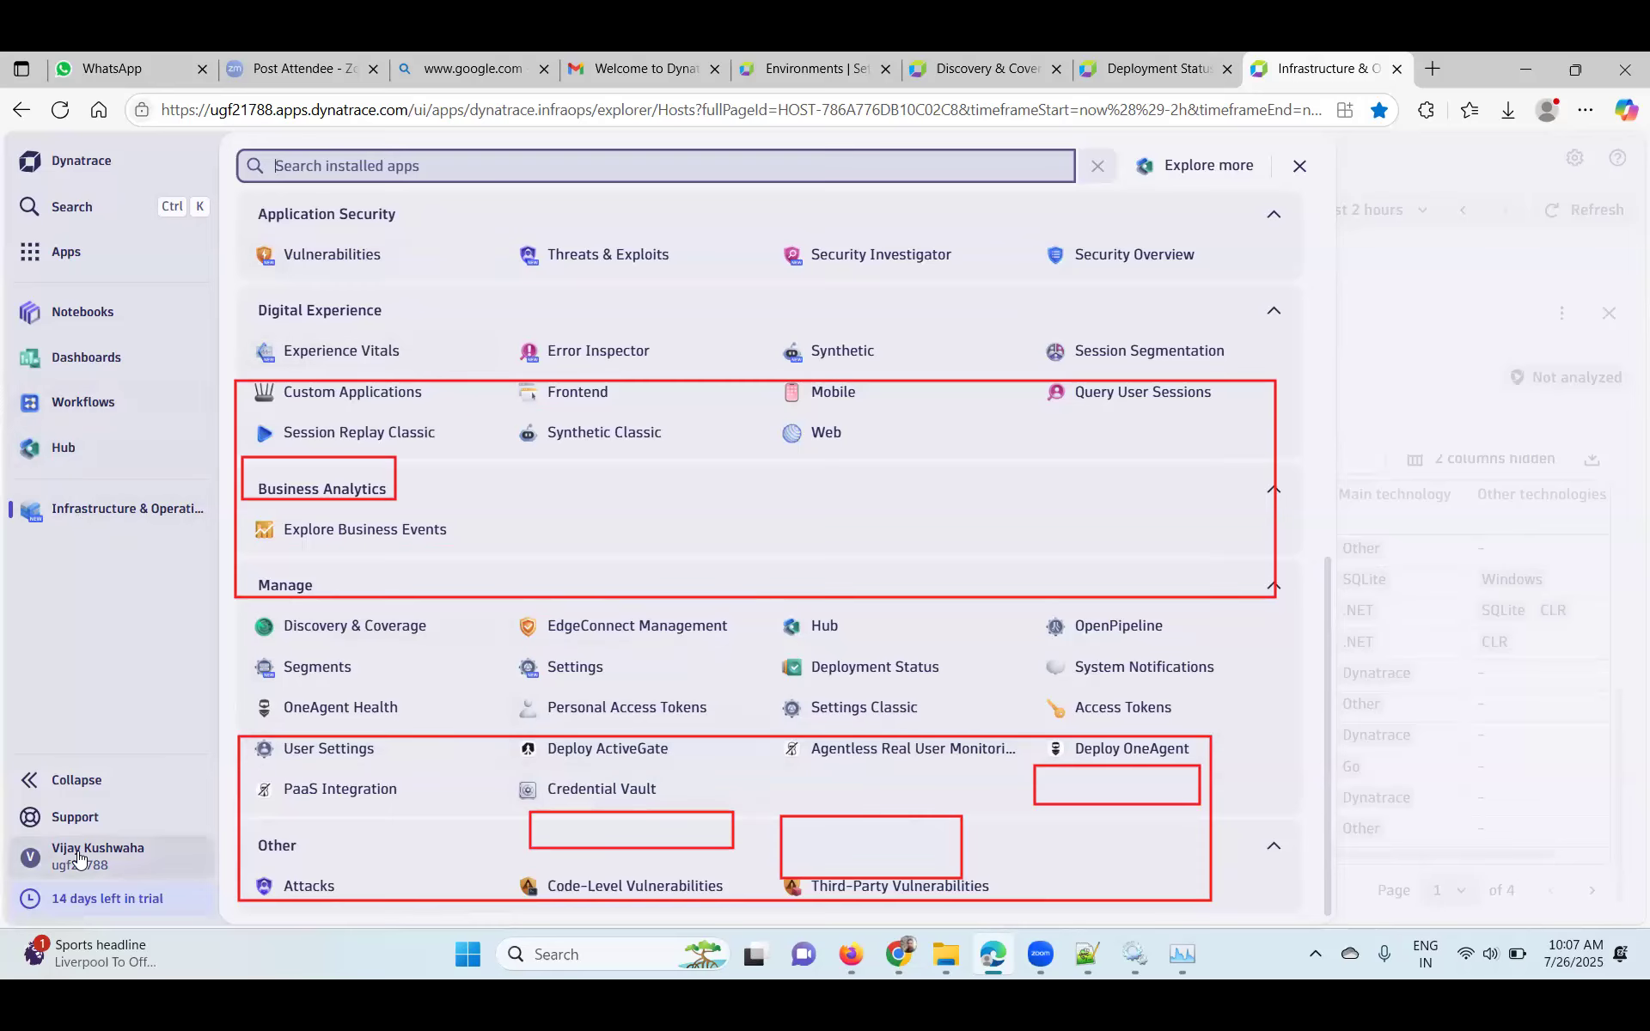
left_click_drag(1328, 671, 1359, 208)
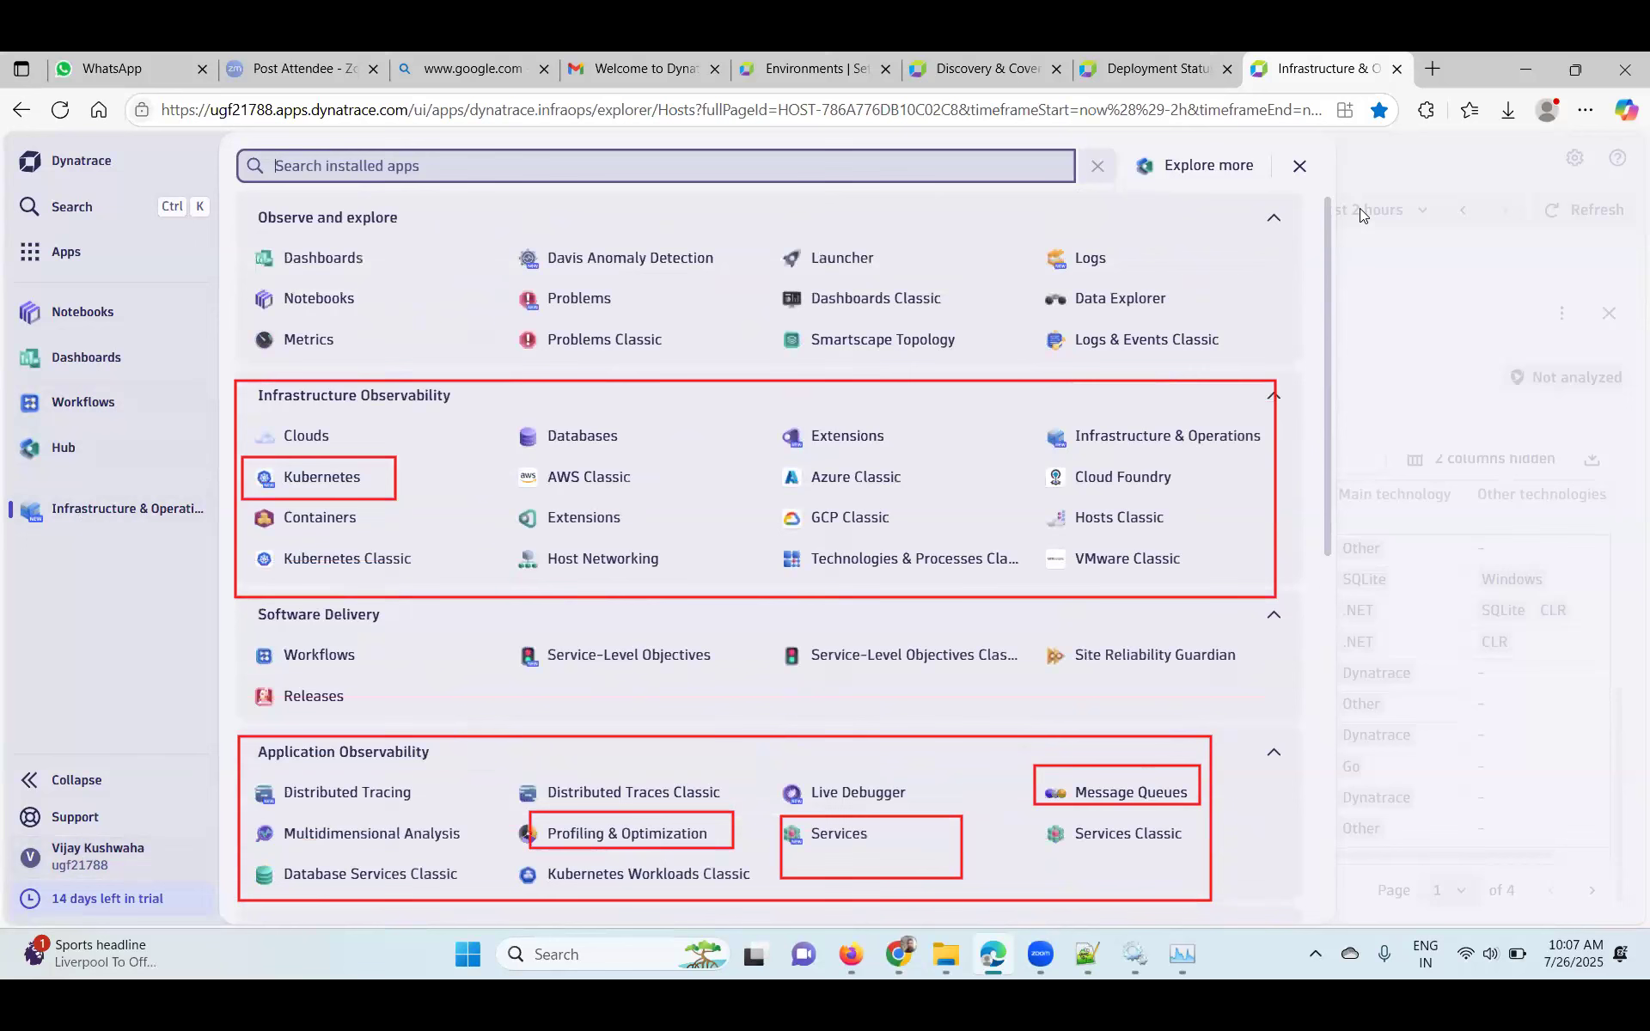
mouse_move(491, 299)
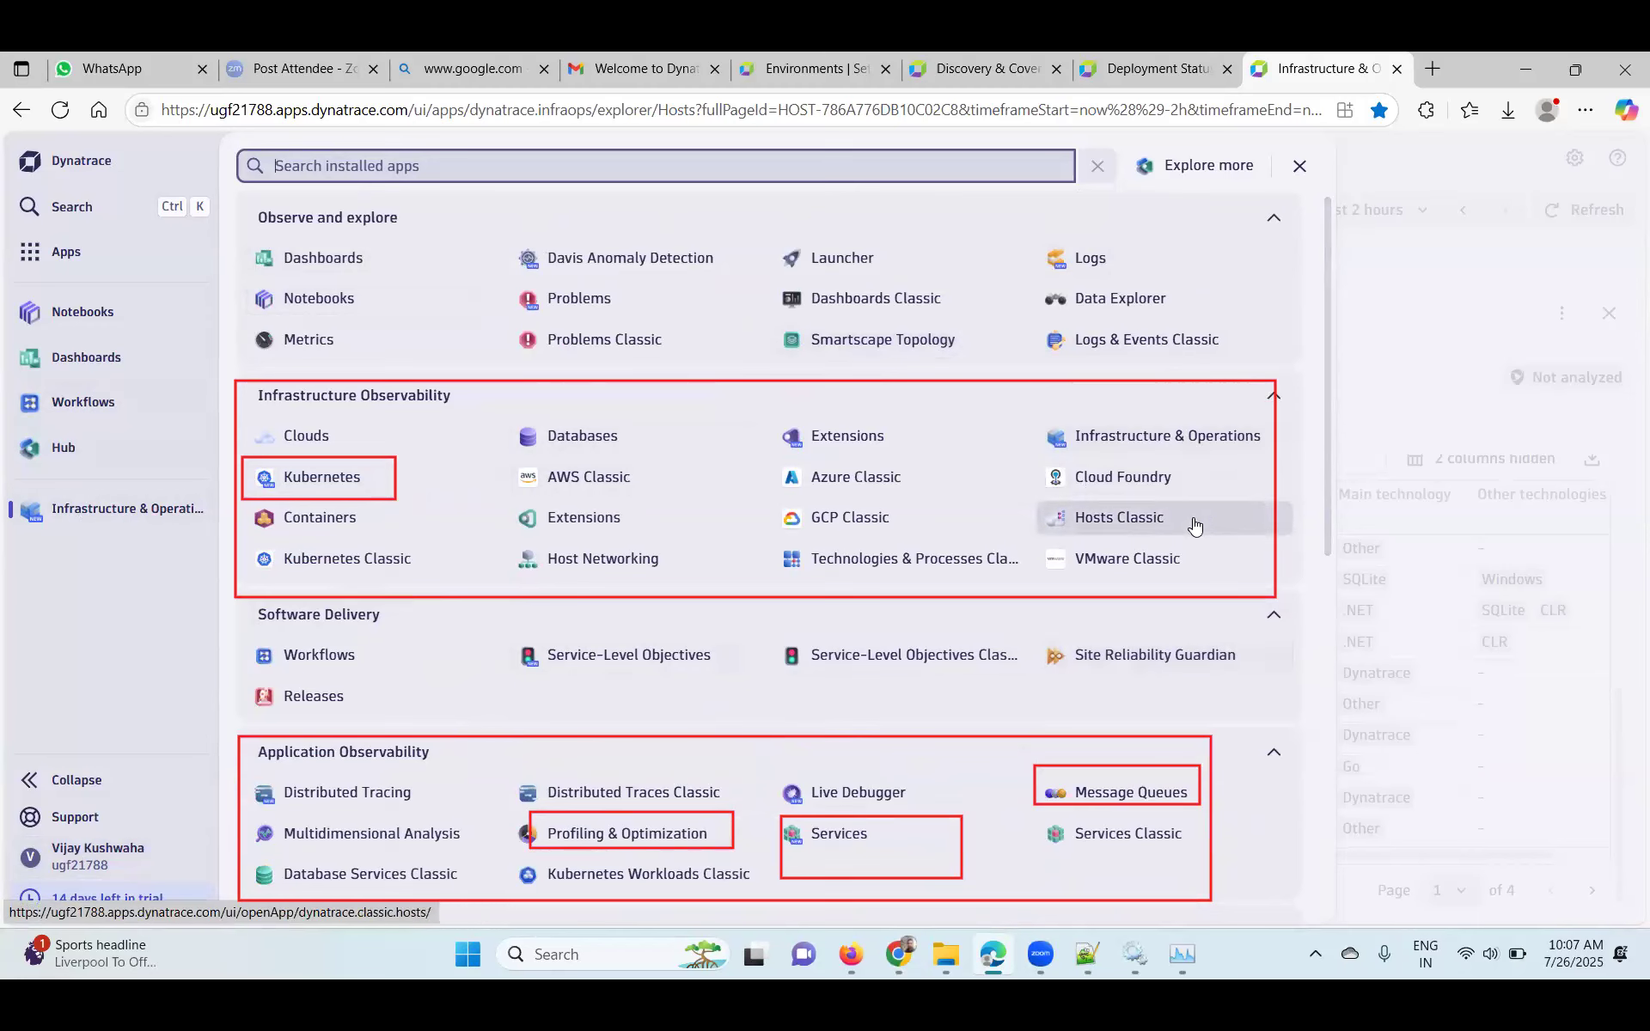
mouse_move(1195, 526)
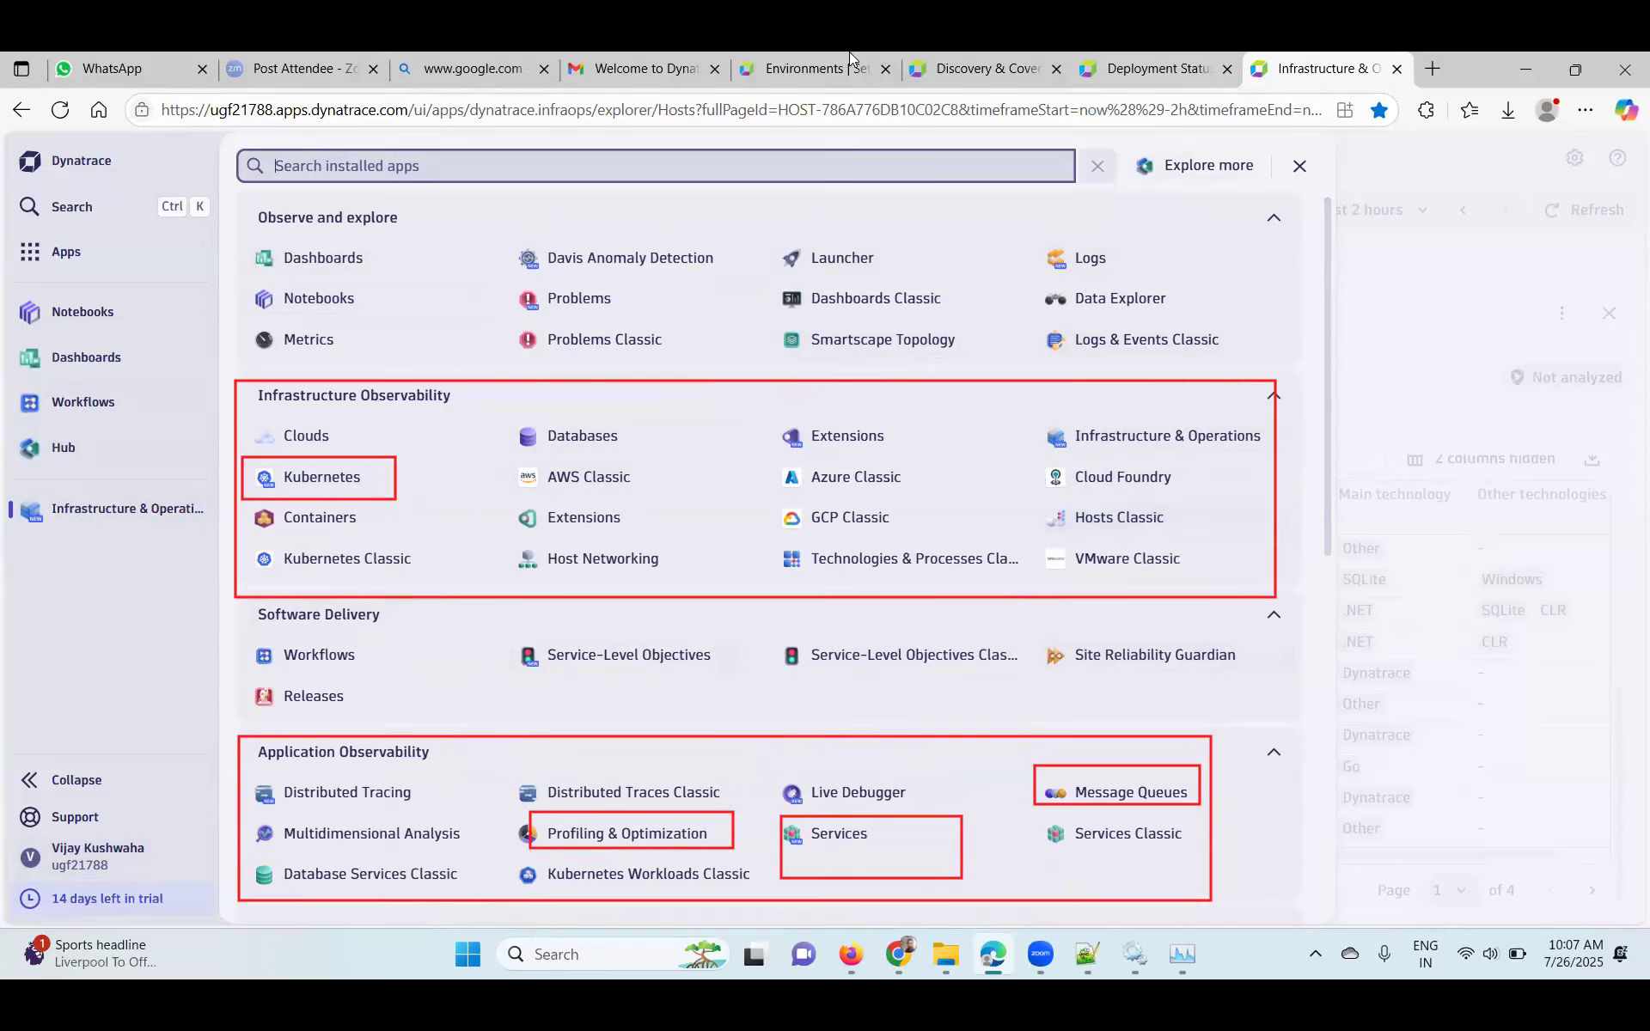
- View the OneAgent deployment status page, then switch to the batch tracker spreadsheet
left_click(1125, 67)
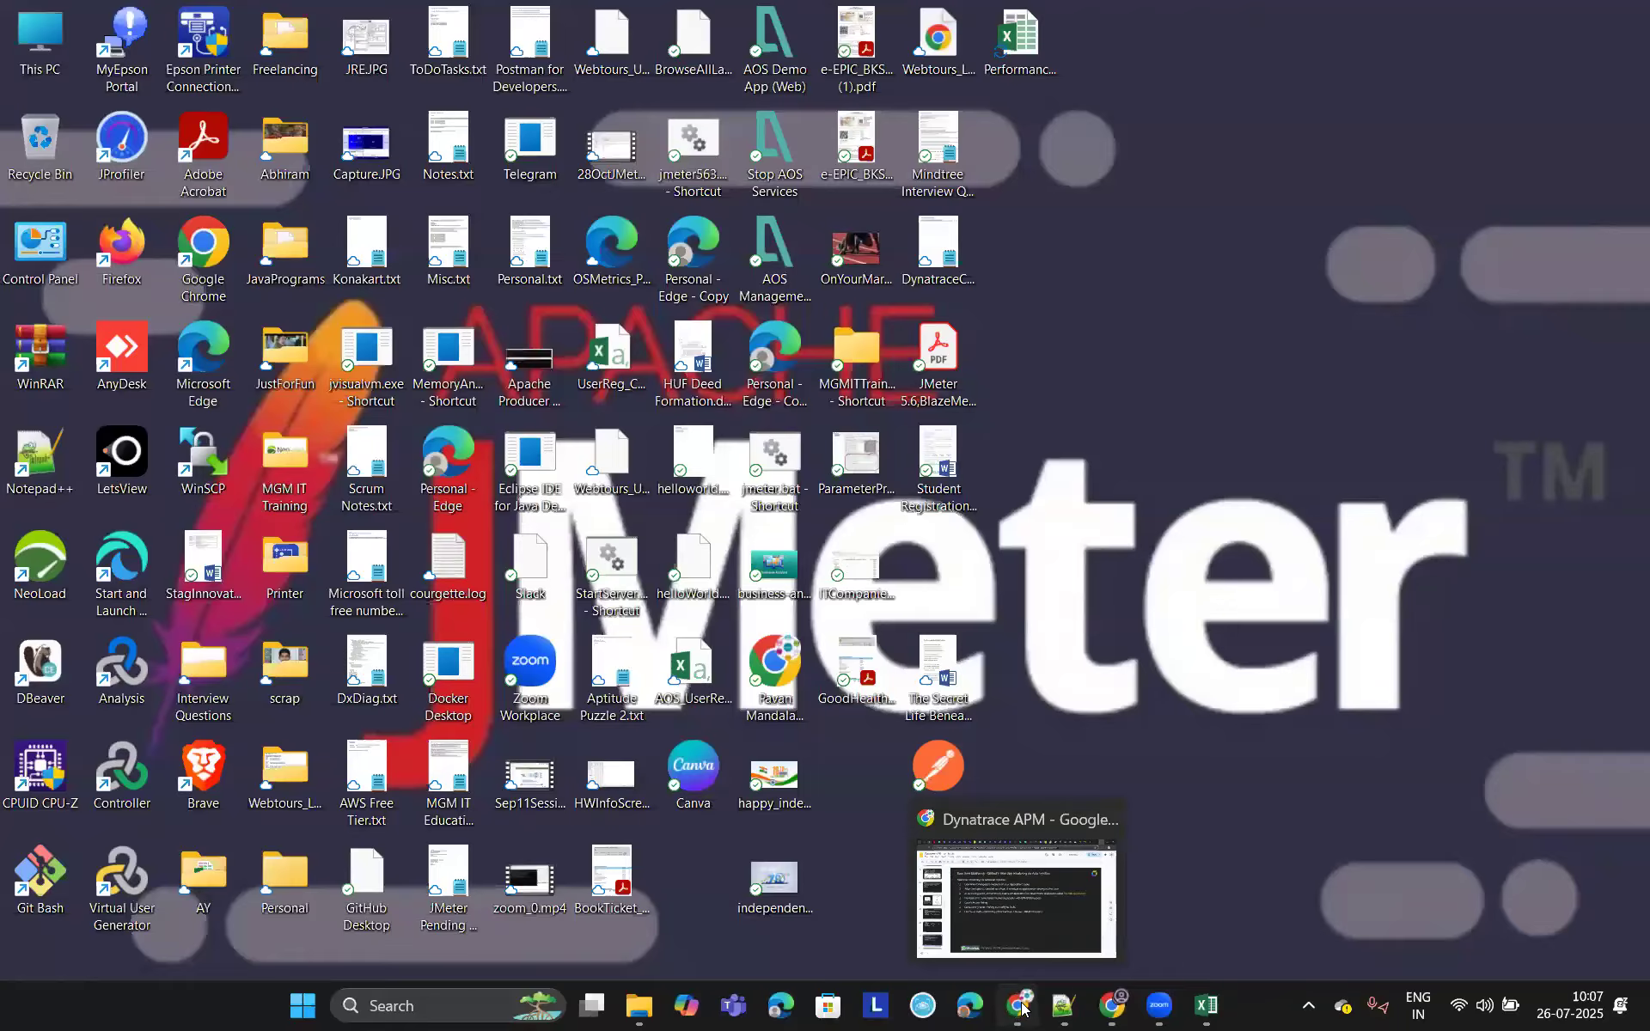
left_click(1019, 1004)
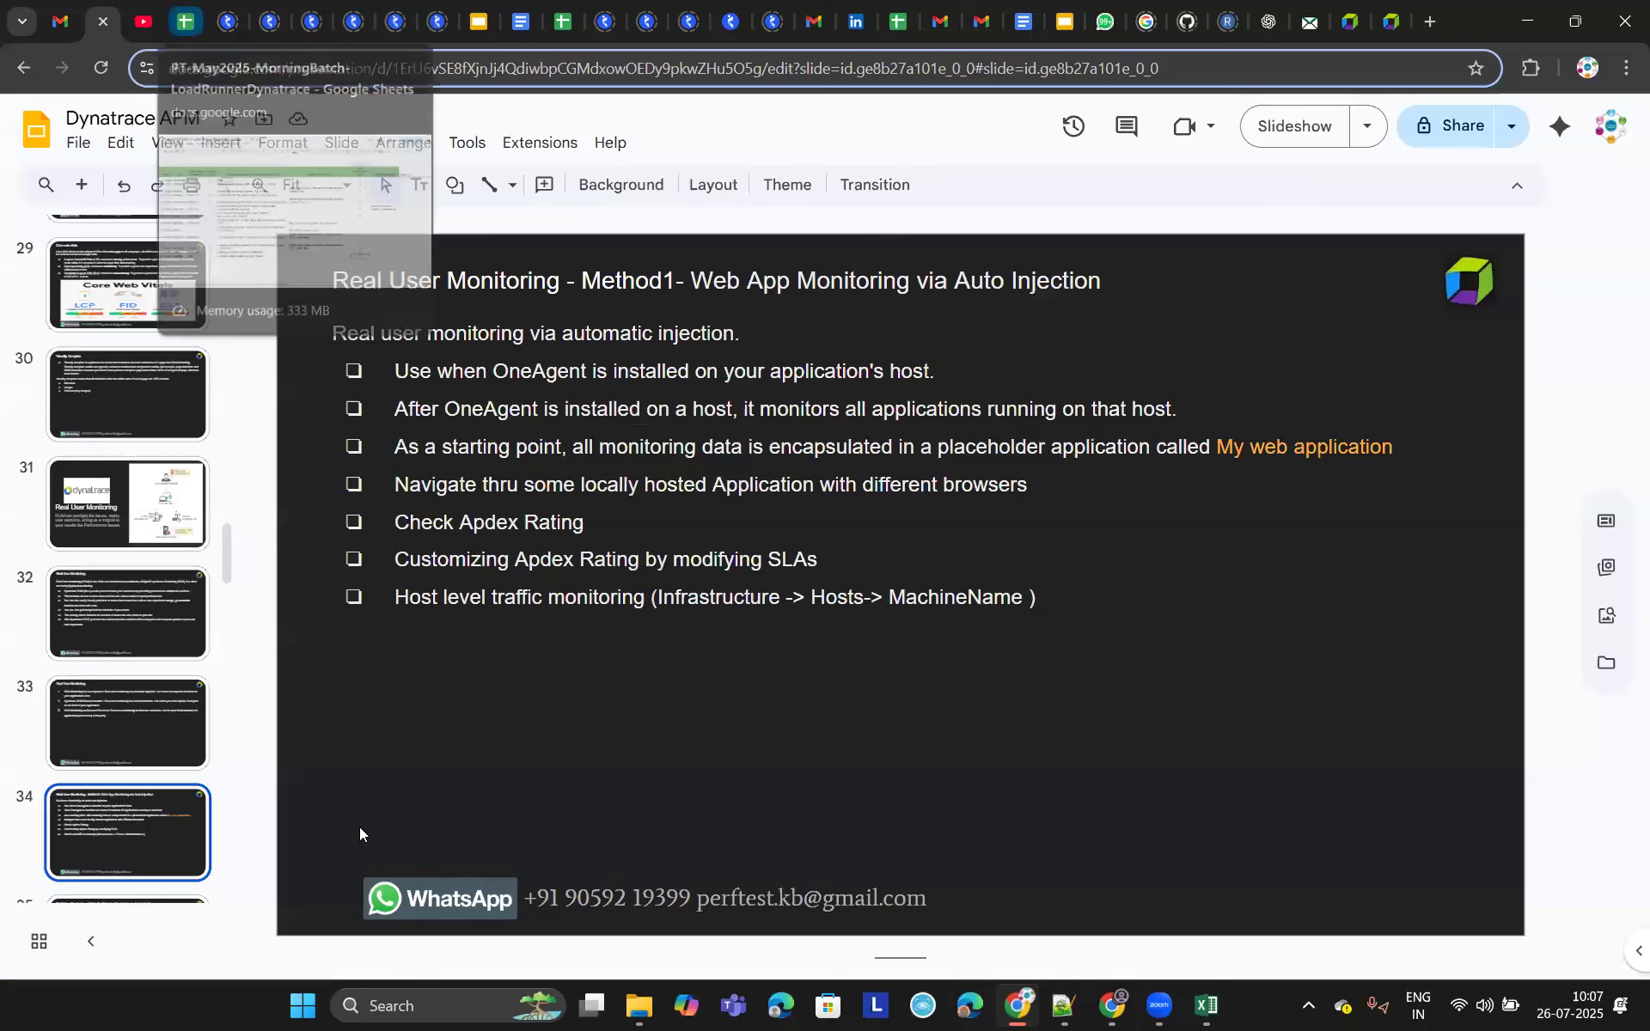
left_click(186, 22)
- Enter session time 8:20-10:10 in C59 and duration 1.5 in D59 for 26/7/2025
left_click(257, 783)
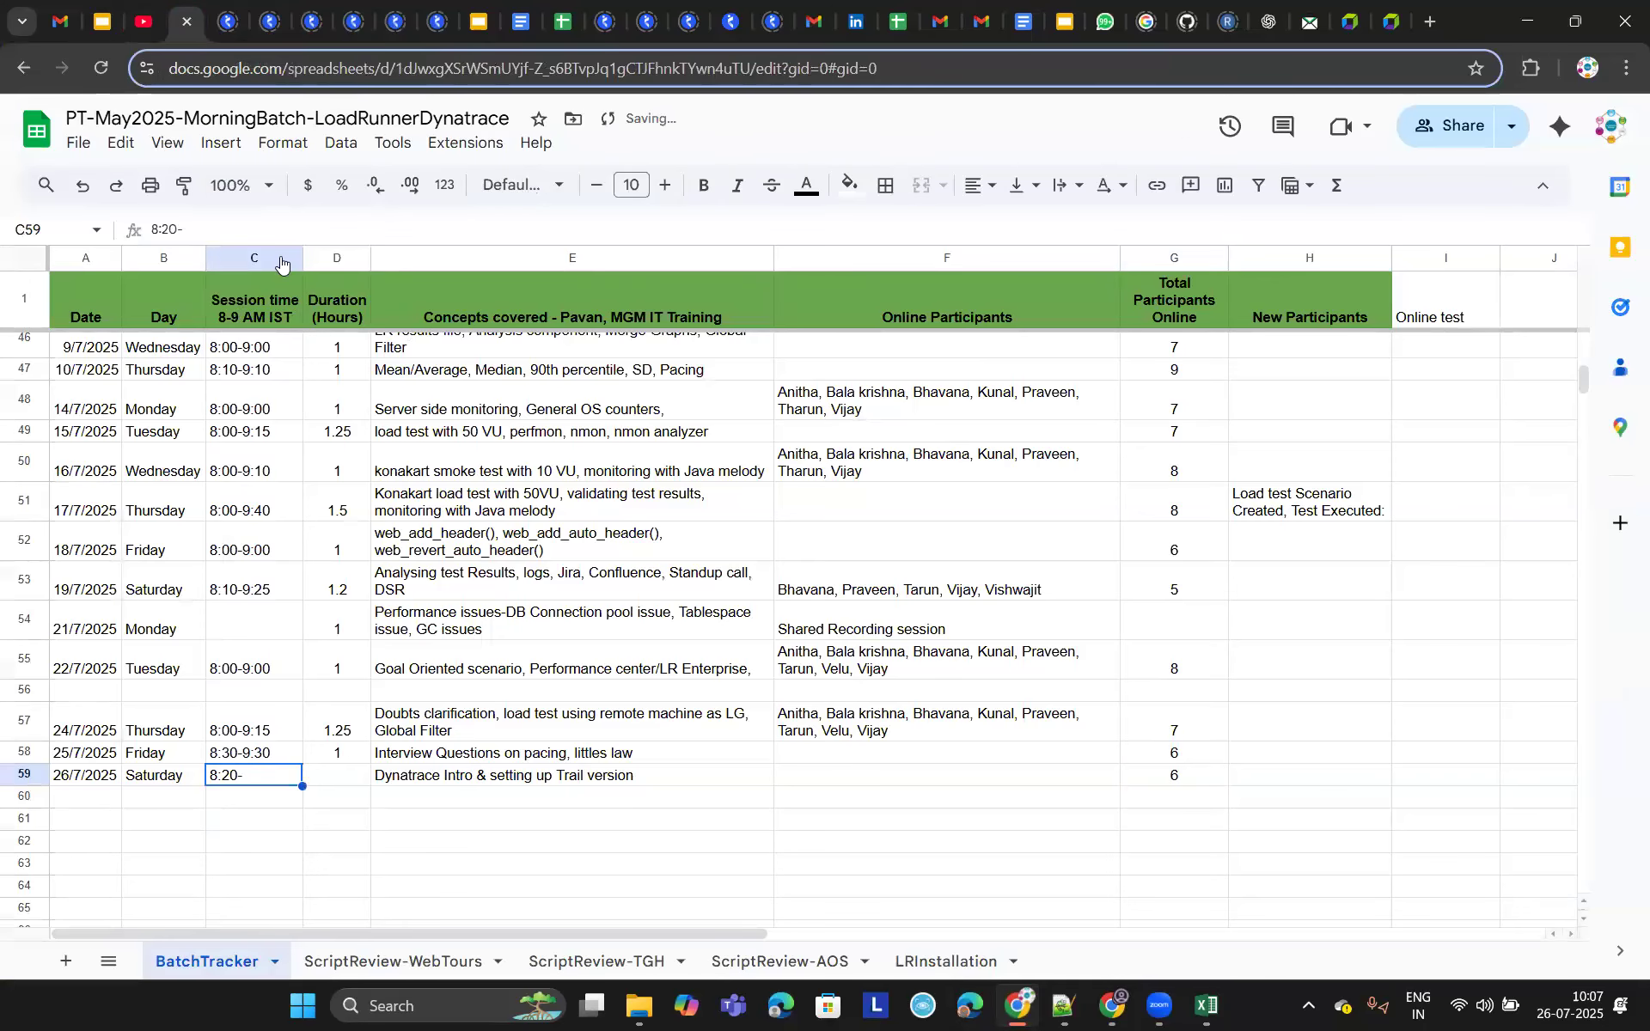
left_click(293, 229)
type("10")
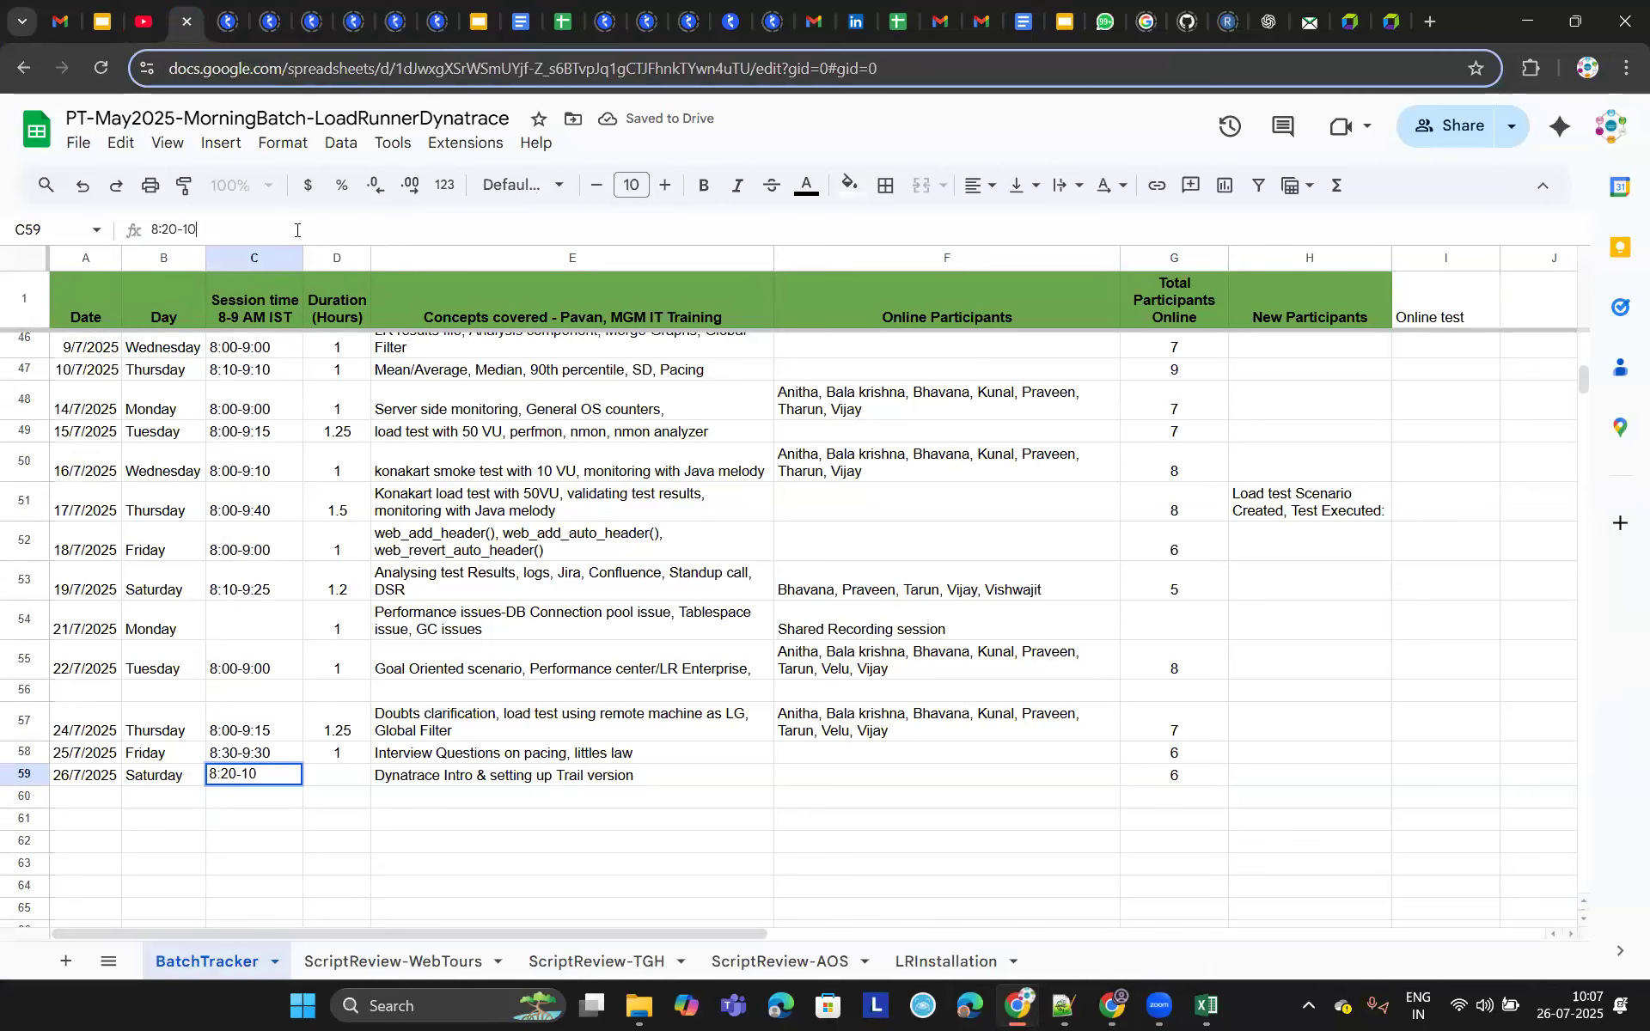
type(":10")
key("Tab")
type("1.5")
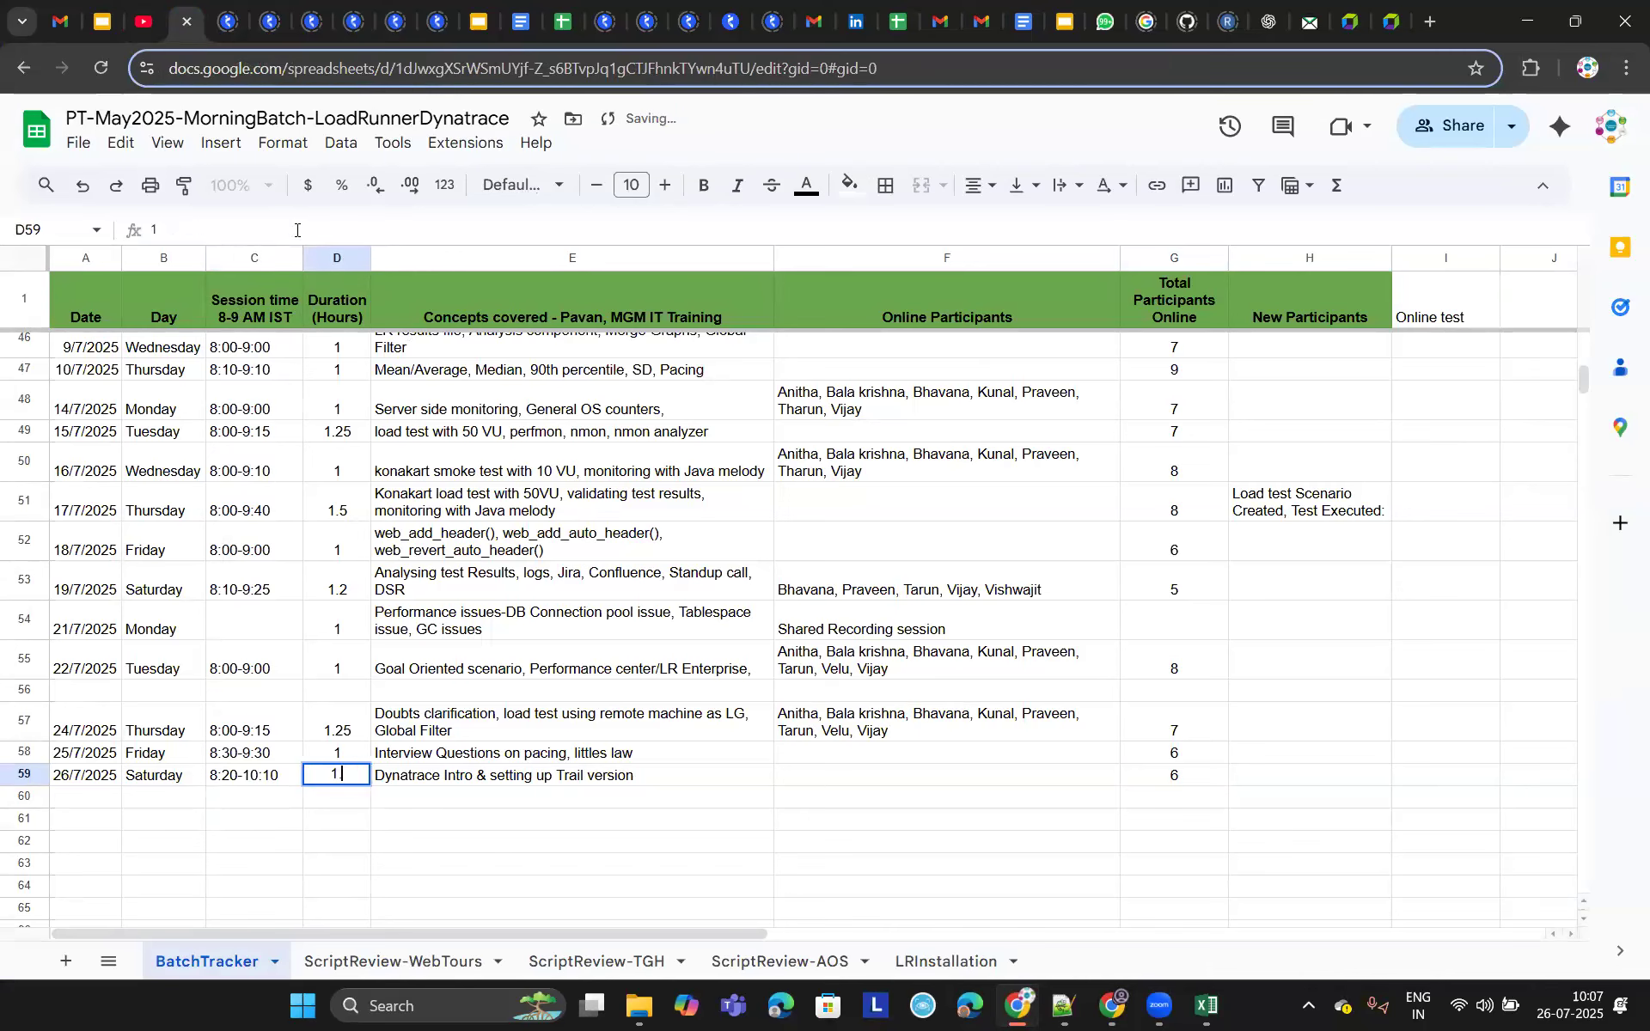
key("Tab")
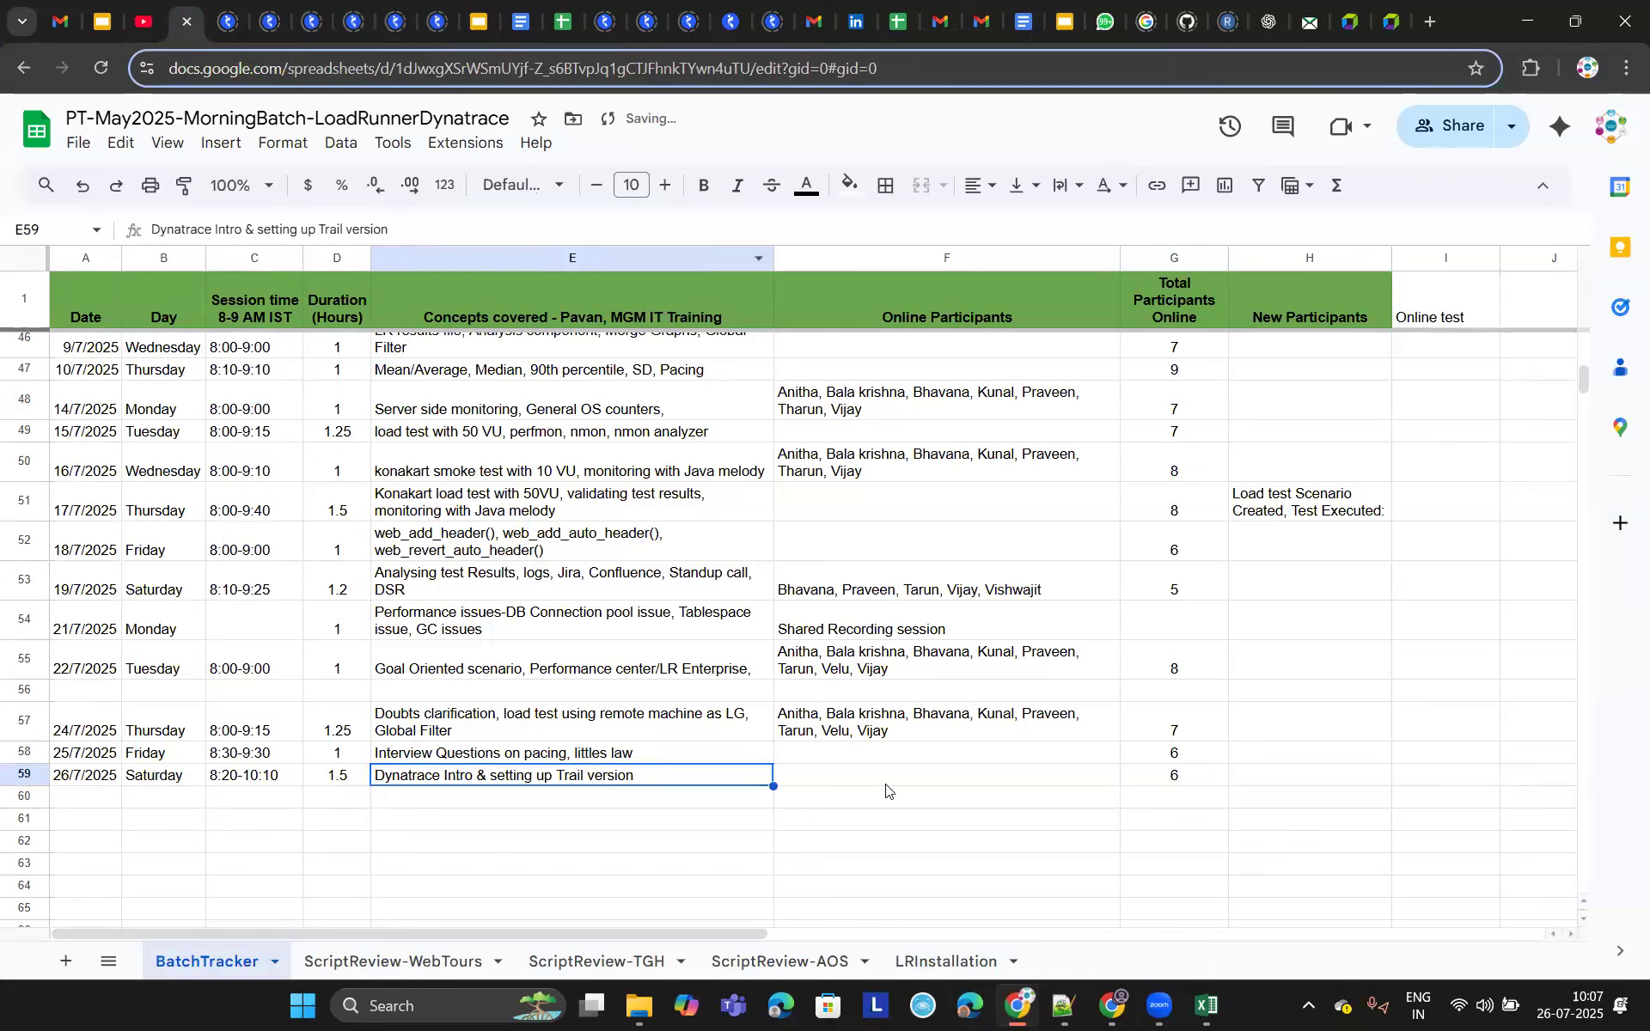
key("Tab")
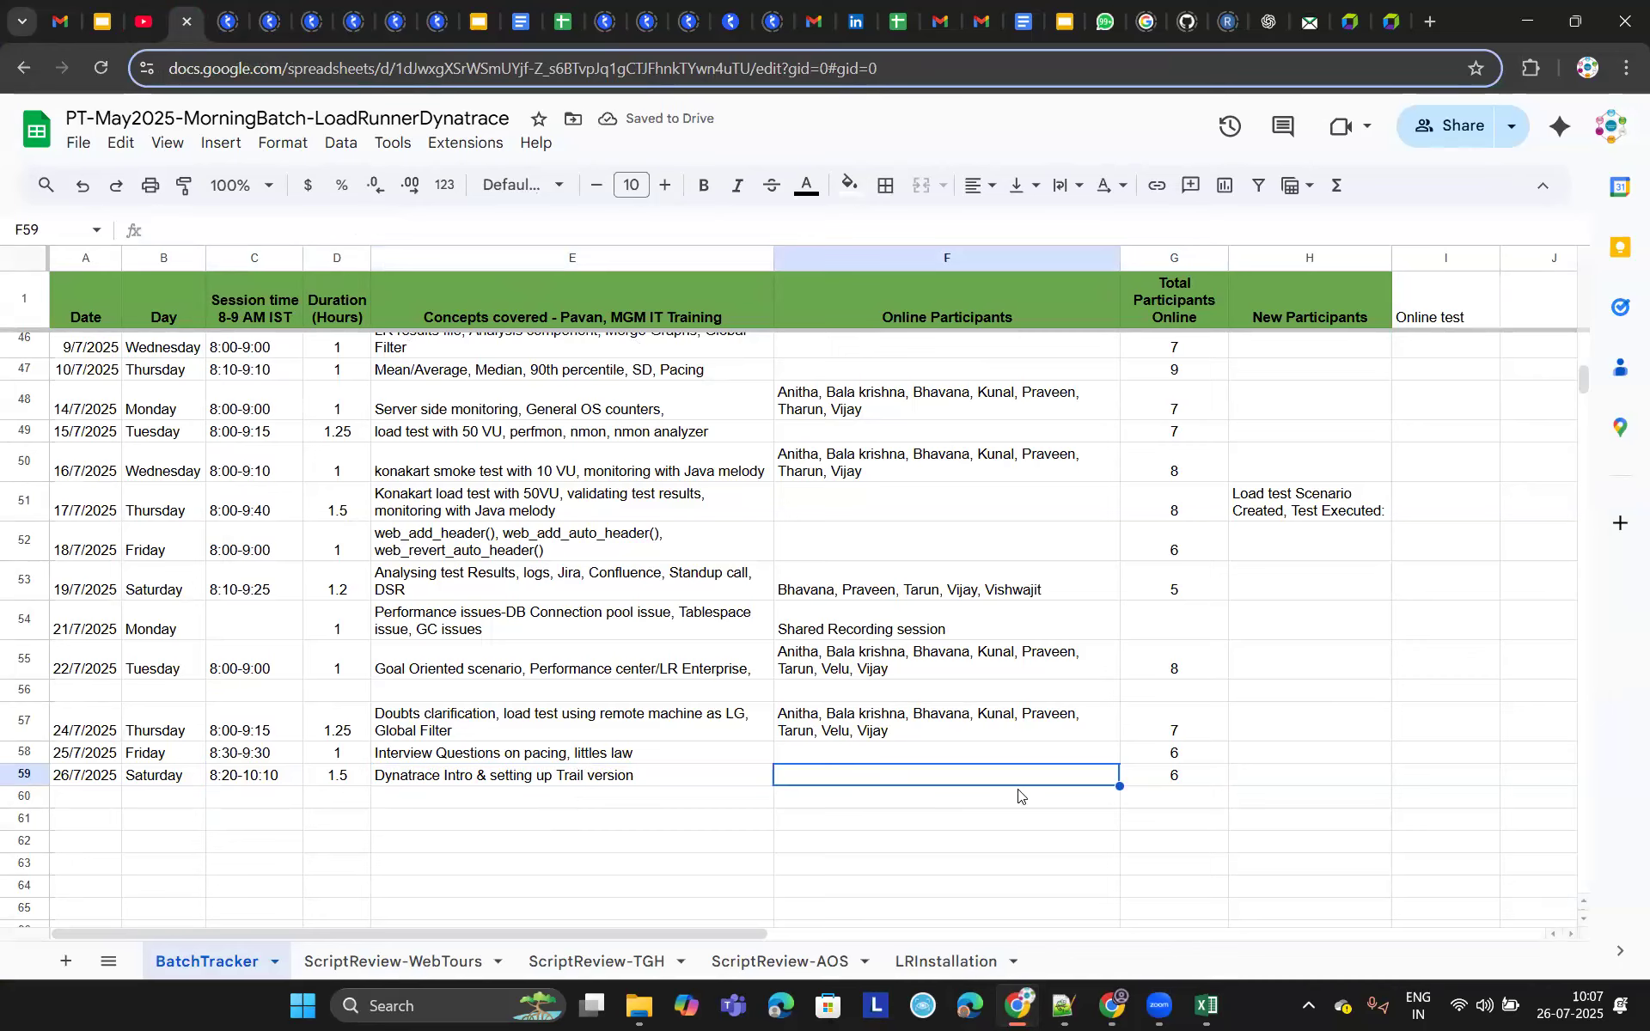